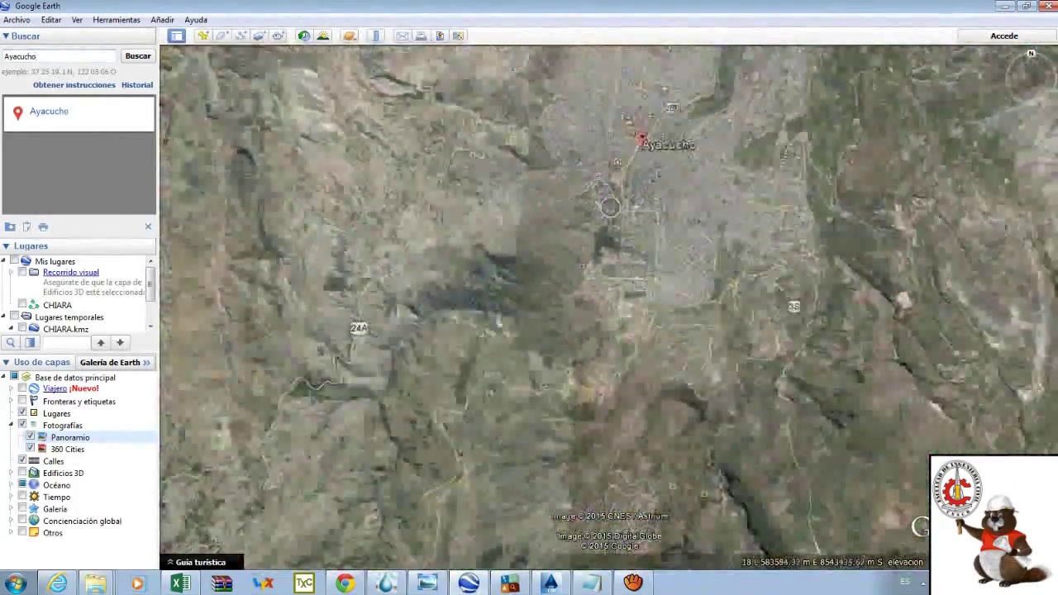
Hide the Fotografías and Lugares layers over the terrain south of Ayacucho, and switch the Calles layer off and back on.
drag(499, 324, 531, 223)
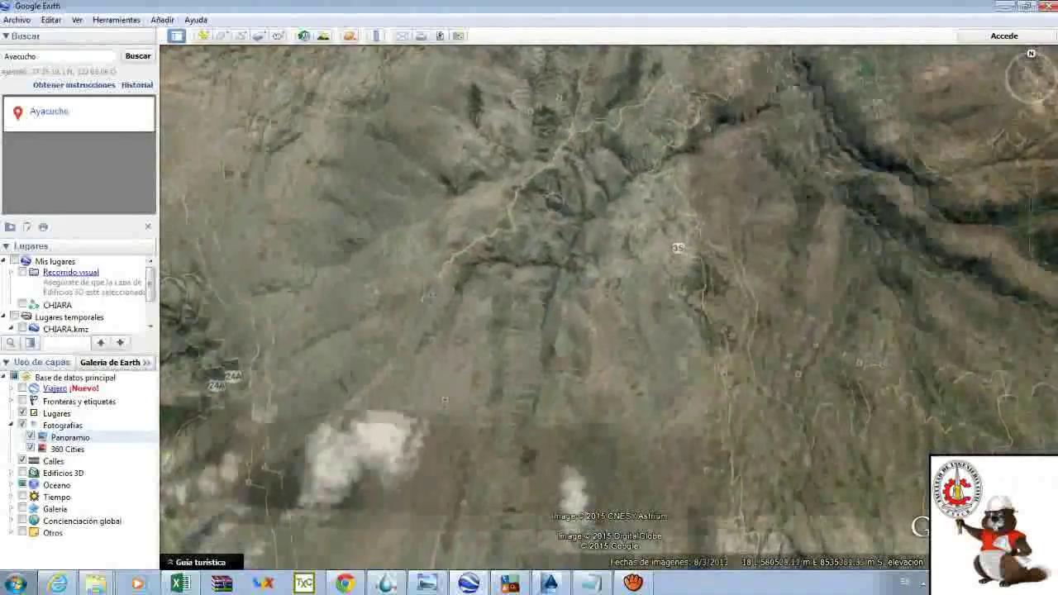
scroll(521, 269, up, 2)
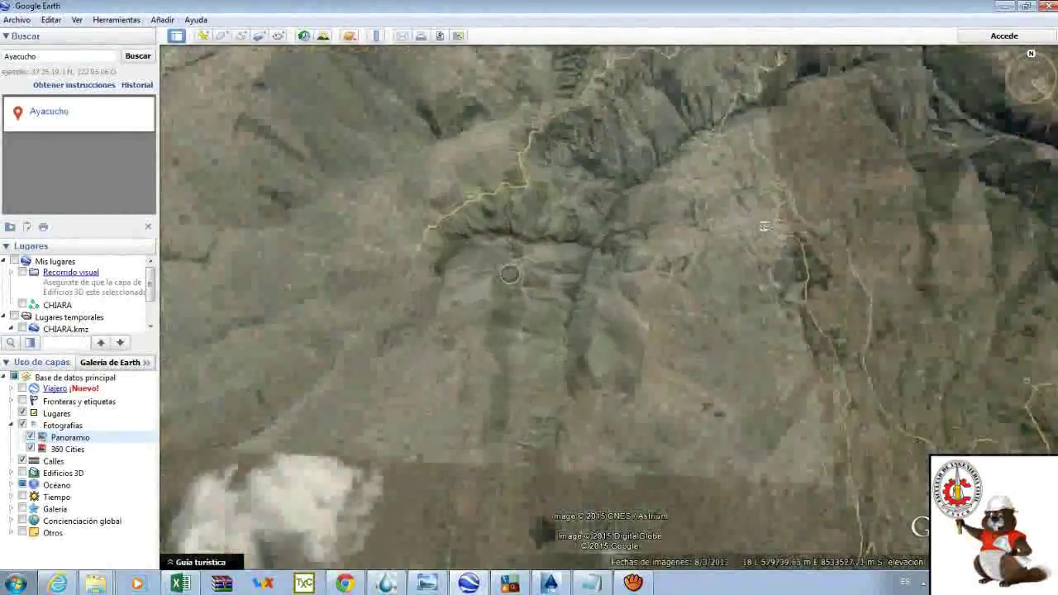
scroll(522, 271, down, 2)
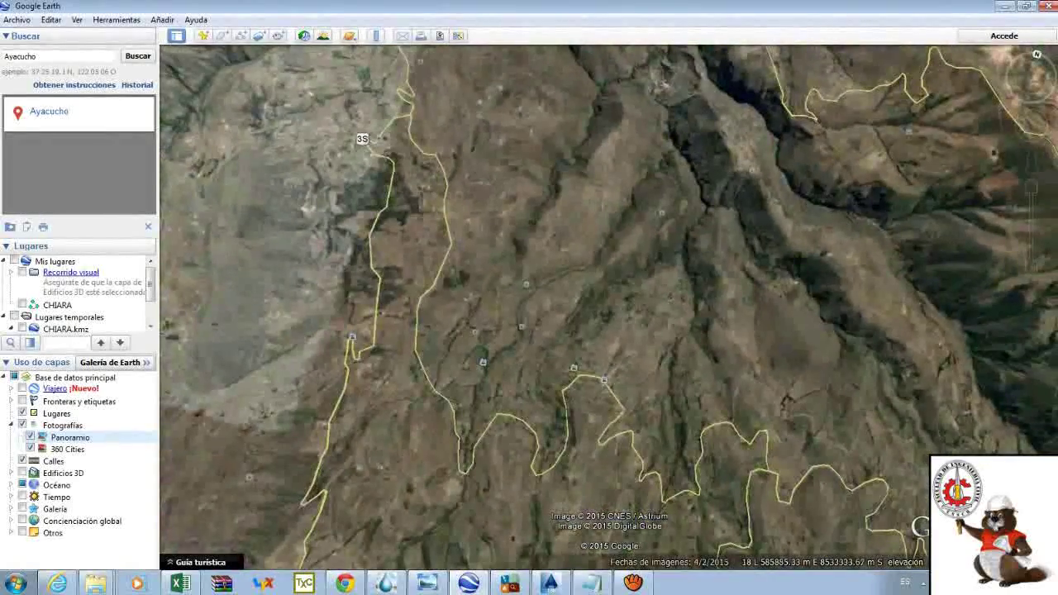
click(23, 424)
click(23, 412)
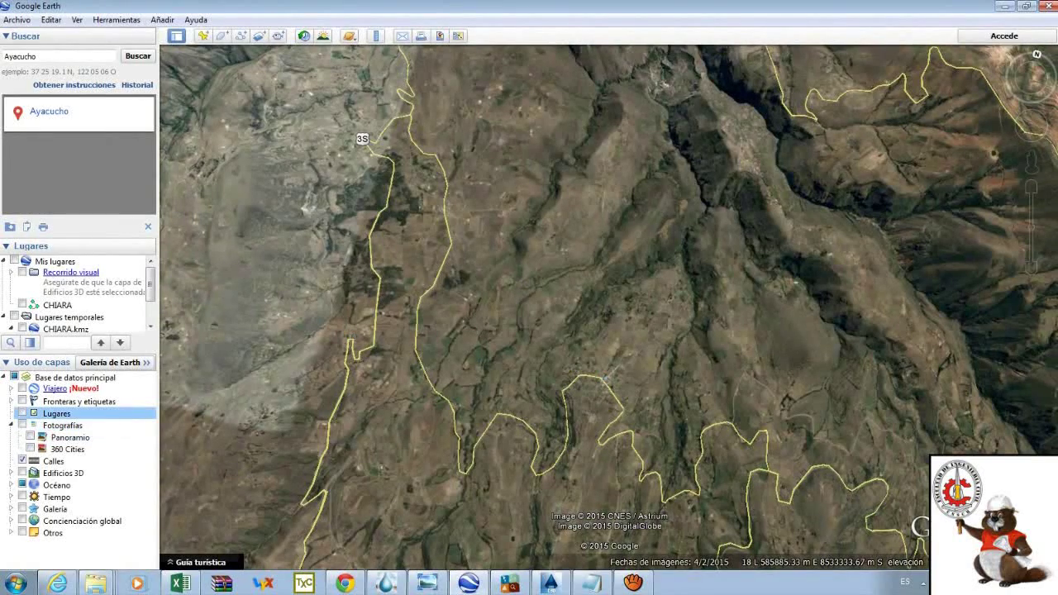
click(22, 460)
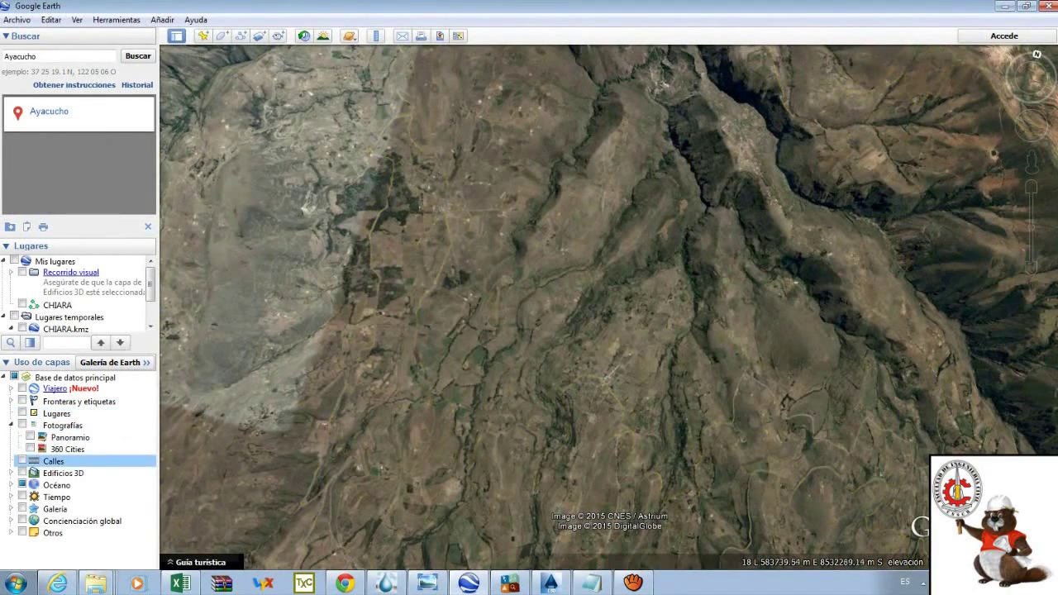
click(22, 460)
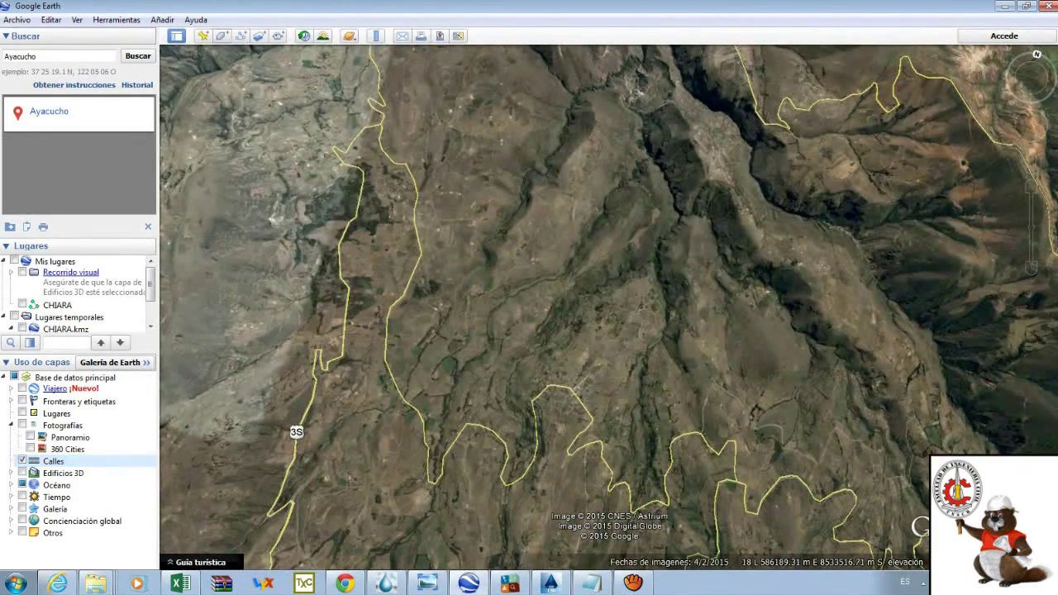
Start a new polygon over the area around the 3S road.
key(ctrl+shift+g)
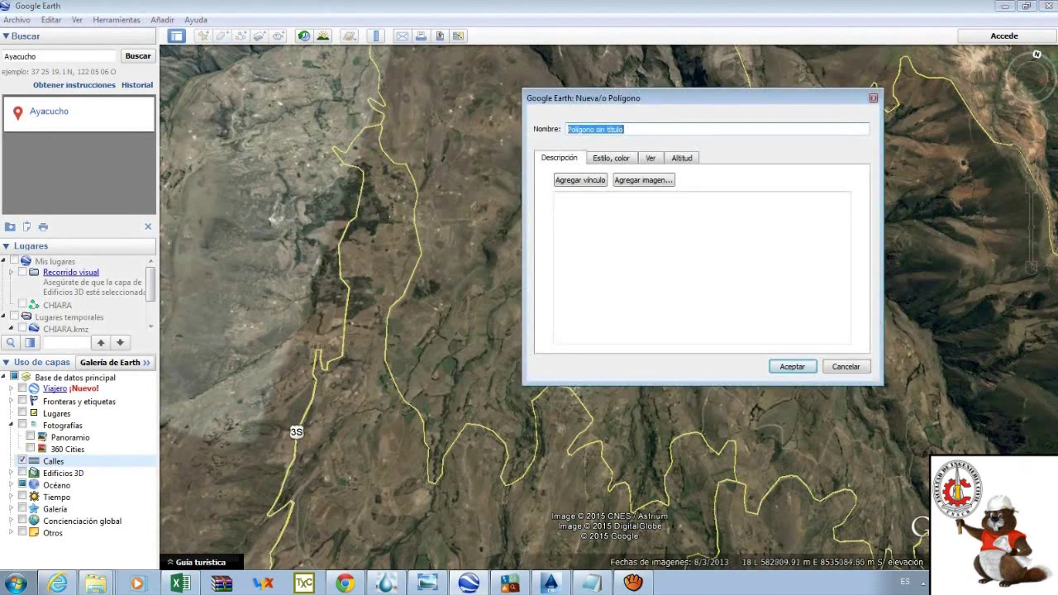
mouse_move(378, 191)
mouse_down()
mouse_move(363, 368)
mouse_move(394, 456)
mouse_move(423, 506)
mouse_move(454, 512)
mouse_move(484, 496)
mouse_move(553, 527)
mouse_move(564, 433)
mouse_move(545, 376)
mouse_move(496, 405)
mouse_move(434, 392)
mouse_move(448, 152)
mouse_move(372, 106)
mouse_up()
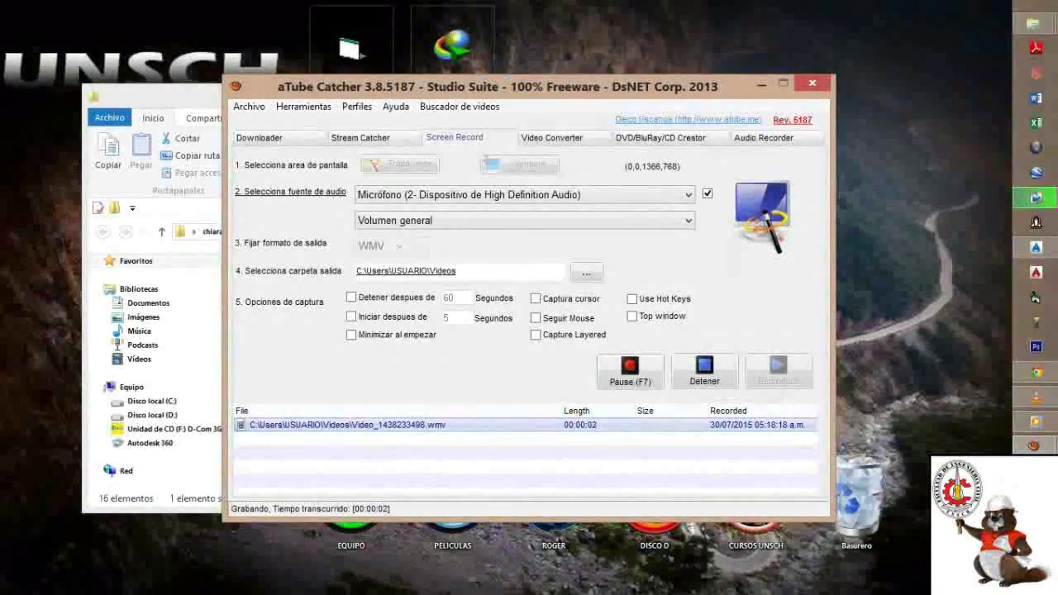
Minimize the recorder window and open the text document PUNTOS GPS CHIARA-data from the chiara folder.
click(762, 83)
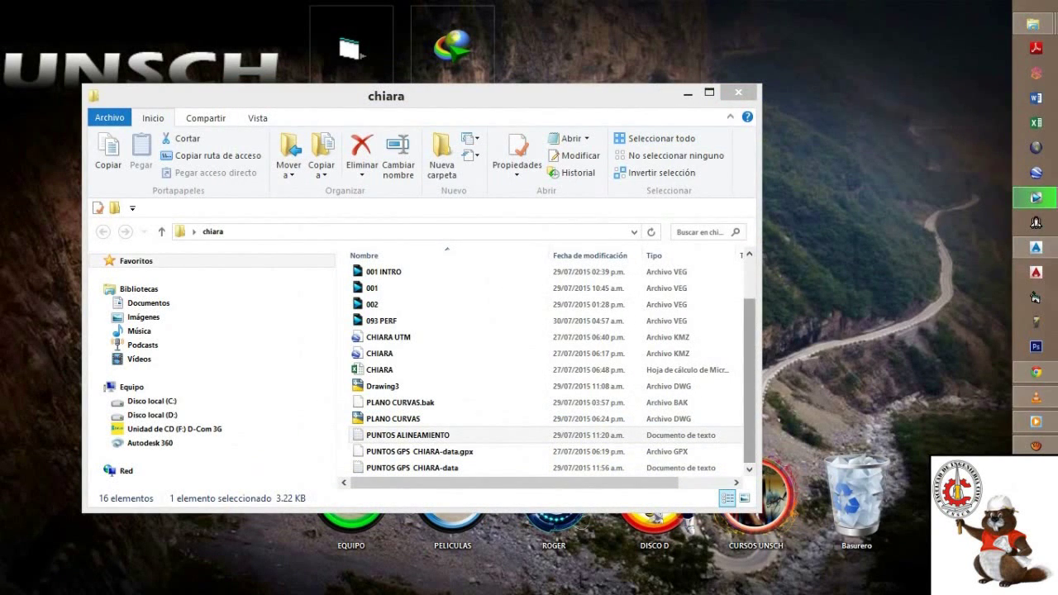
scroll(749, 372, up, 2)
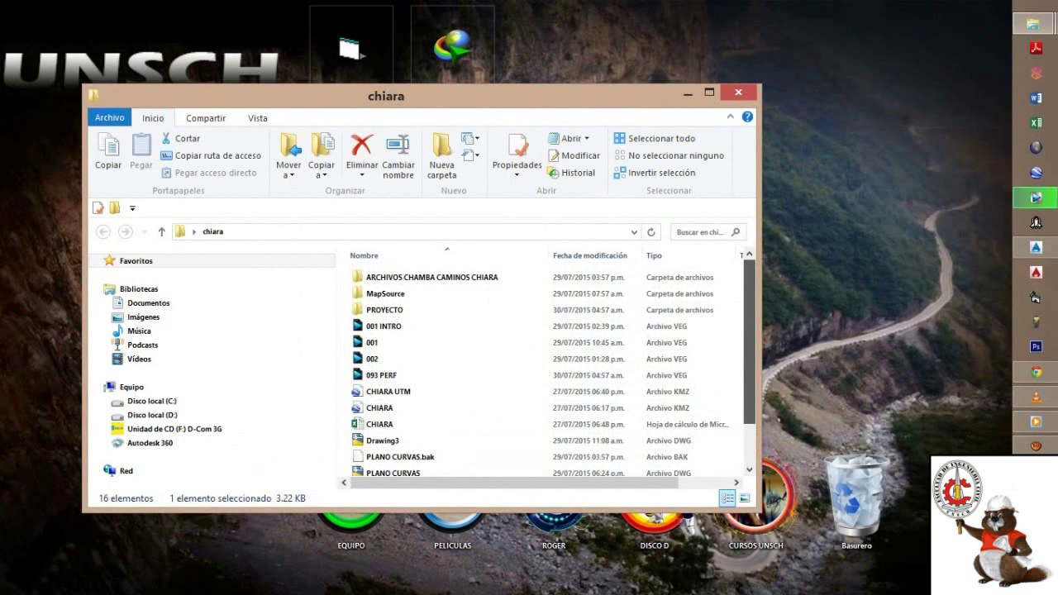
scroll(396, 463, down, 1)
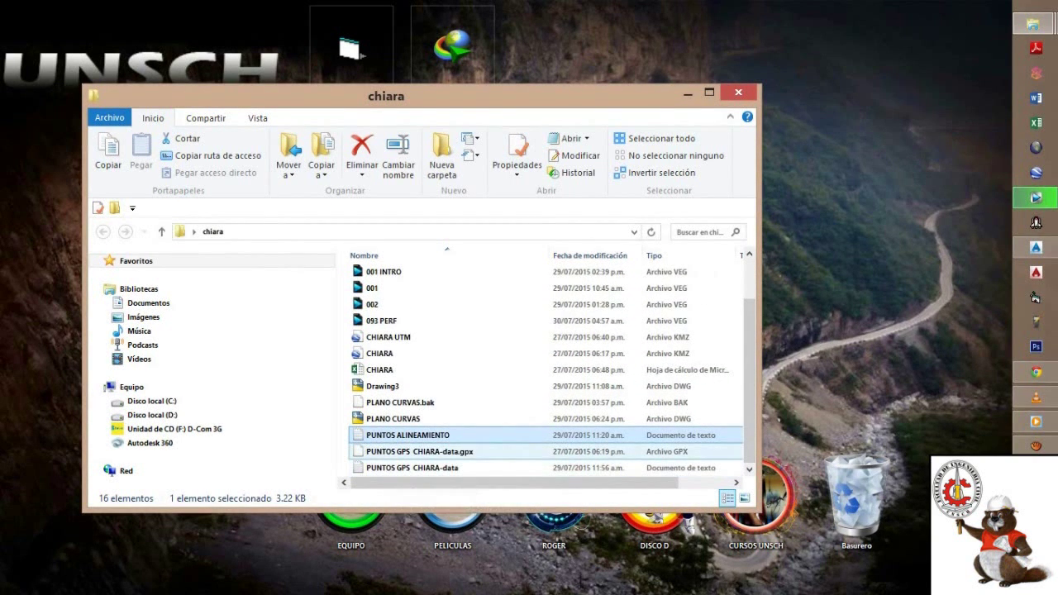
click(419, 451)
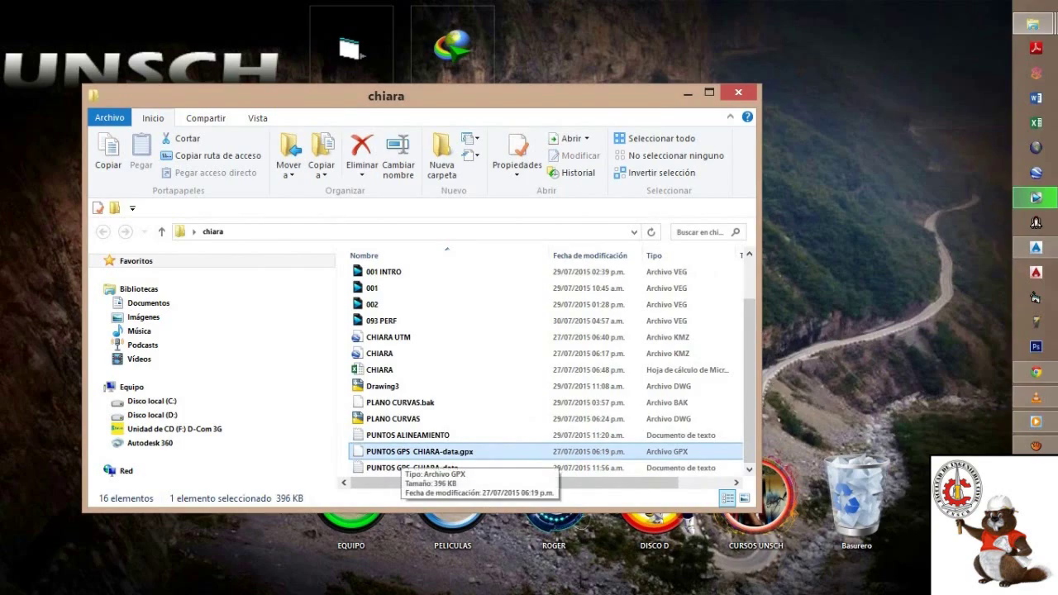
click(389, 467)
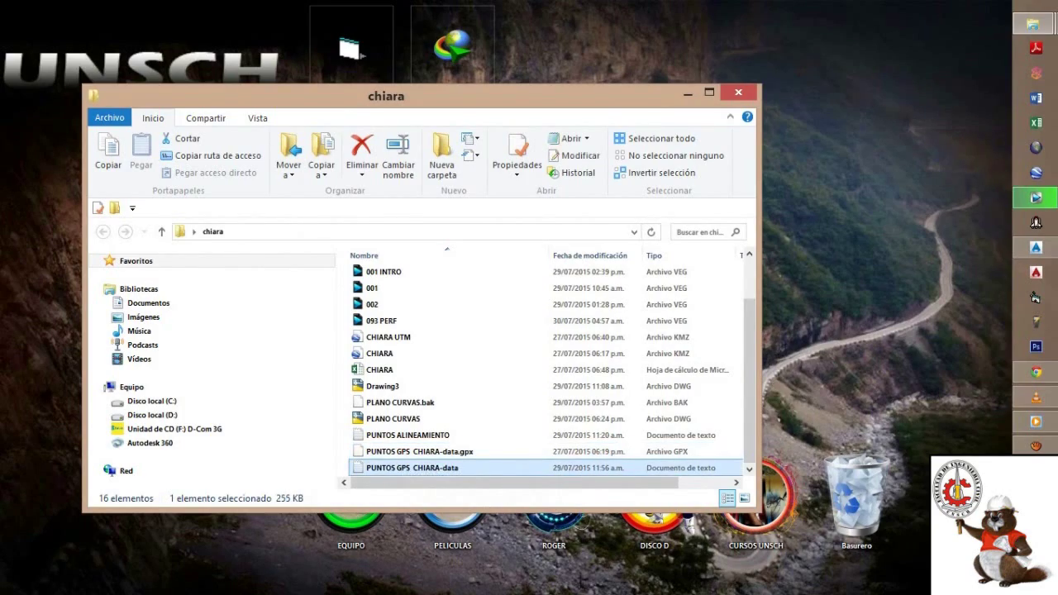
double_click(412, 468)
Examine the trackpoint list in the GPS text file, checking the UTM coordinates and the altitude of each point.
scroll(412, 467, down, 20)
scroll(496, 331, up, 10)
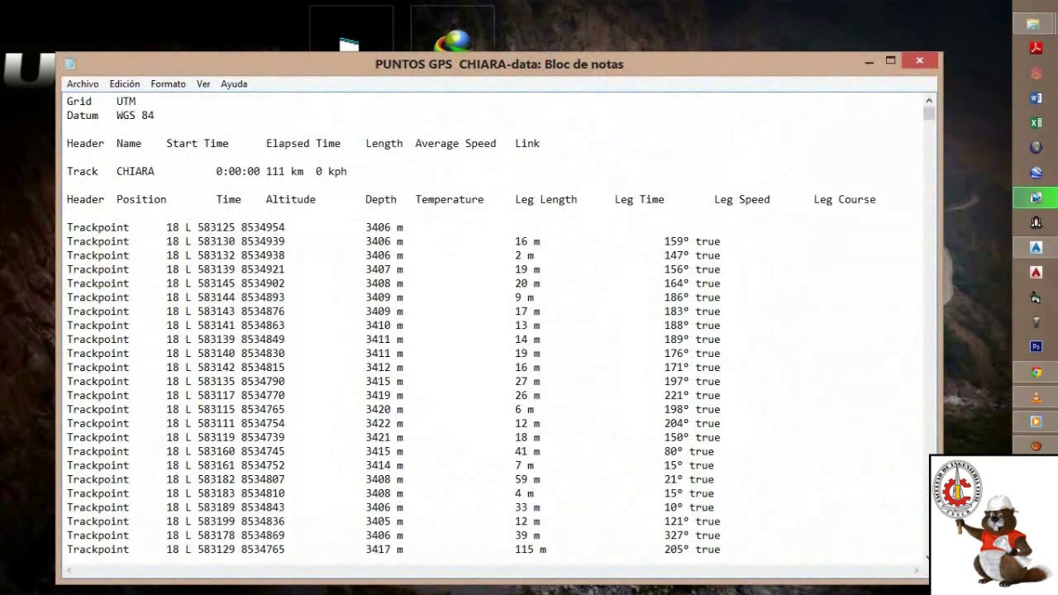
click(216, 228)
click(266, 227)
scroll(384, 493, down, 2)
scroll(384, 493, up, 2)
scroll(384, 493, down, 13)
scroll(384, 493, up, 8)
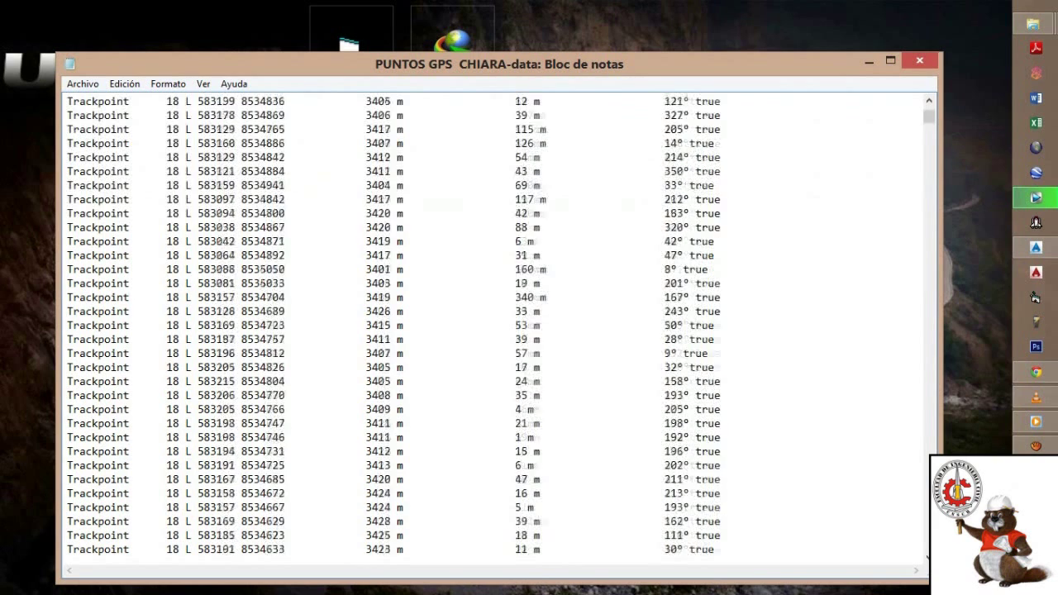
scroll(496, 330, up, 5)
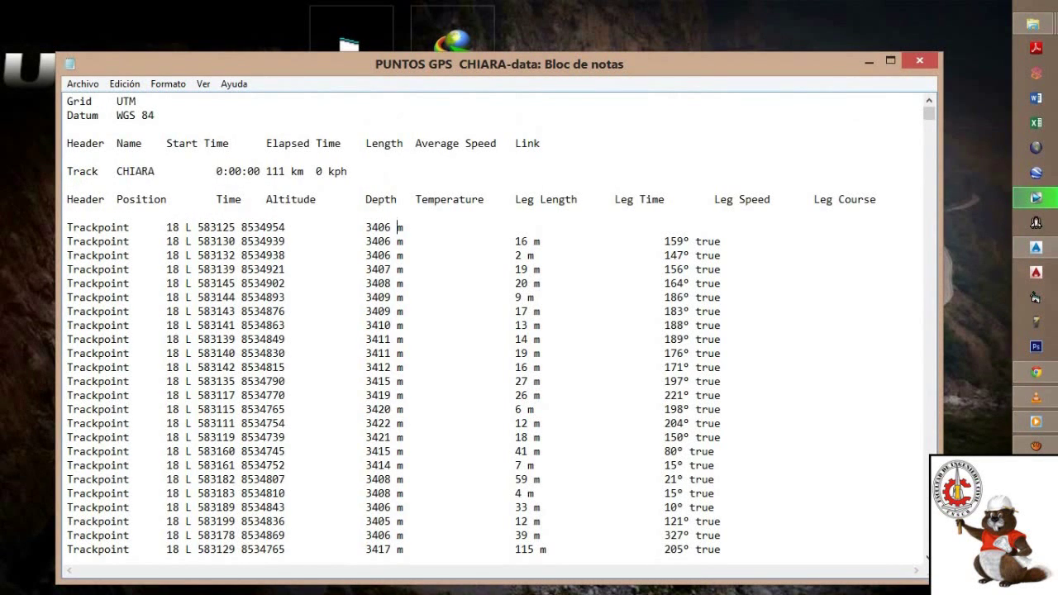
scroll(495, 331, down, 20)
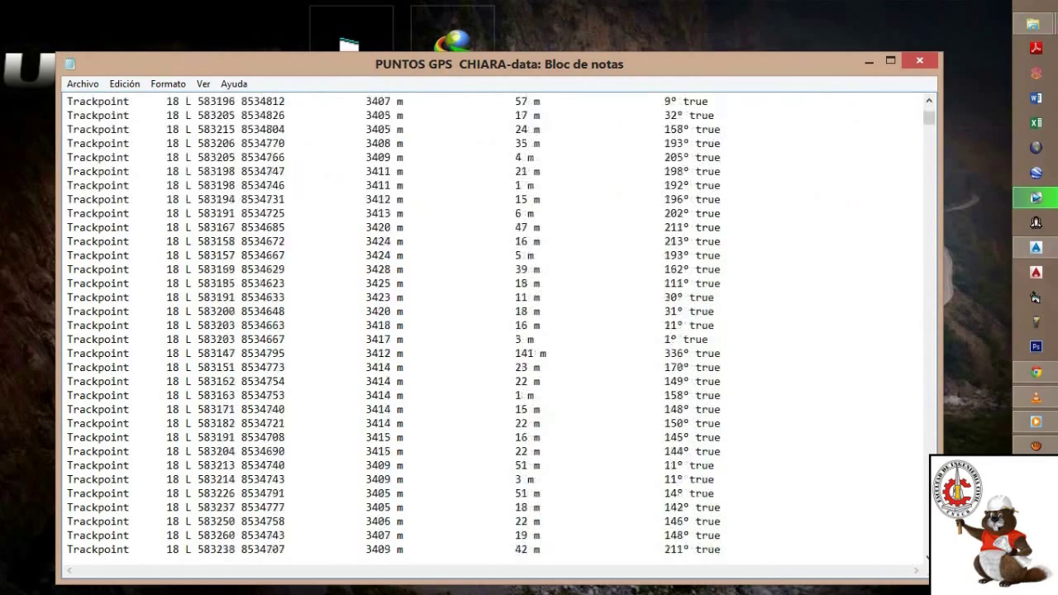
scroll(495, 331, up, 20)
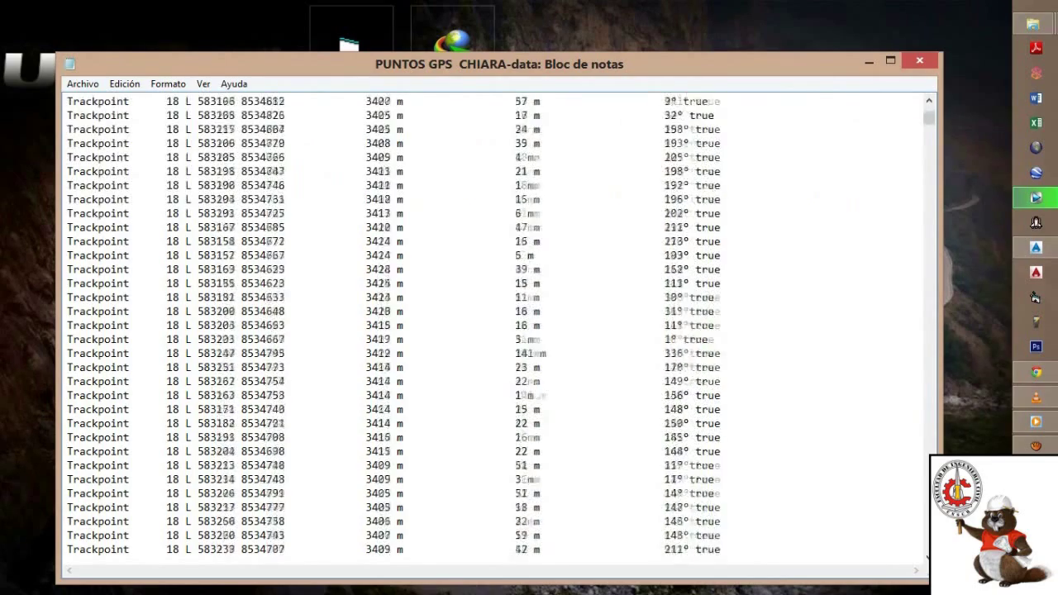
scroll(496, 330, up, 3)
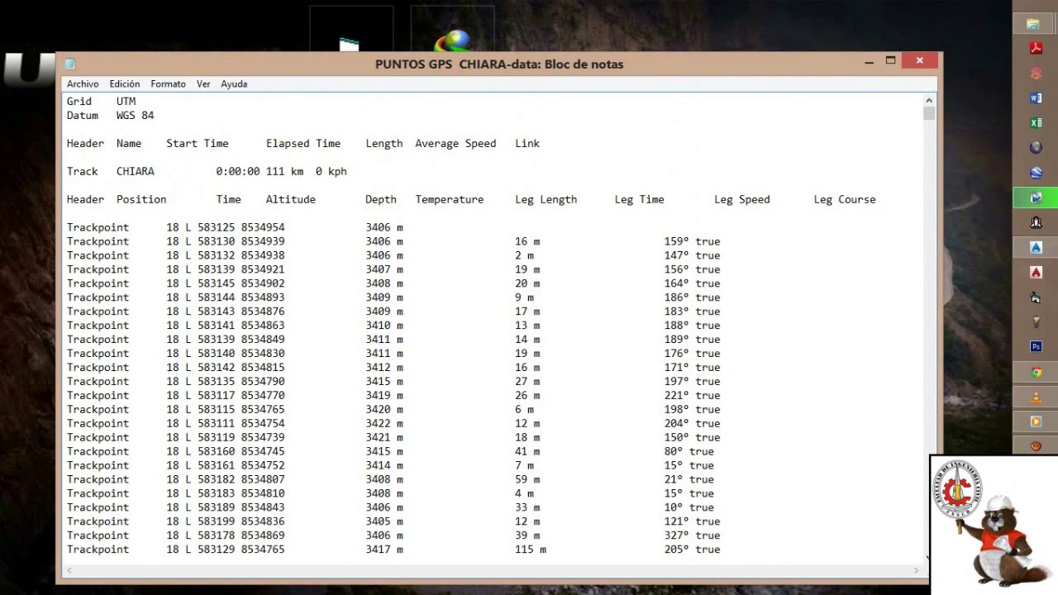
Copy the entire GPS text file and paste it at cell A1 of a new blank Excel workbook.
key(ctrl+a)
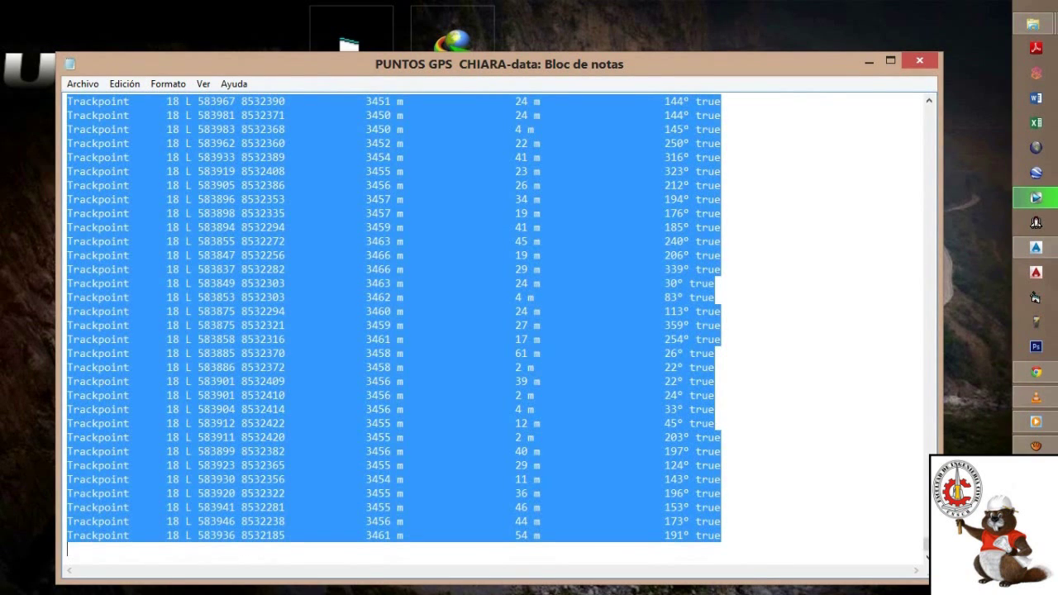
click(869, 61)
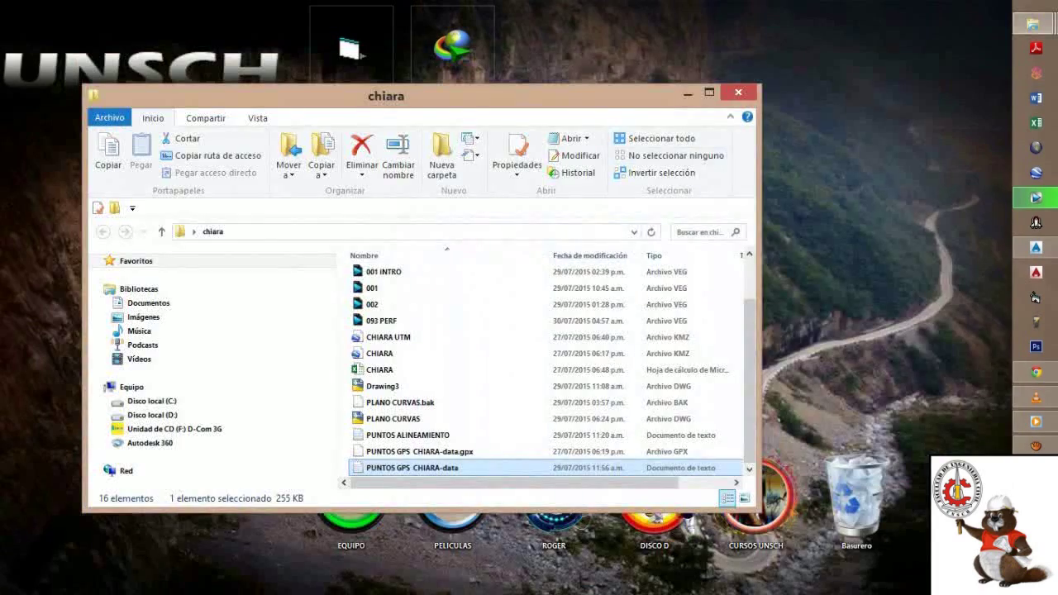
click(687, 92)
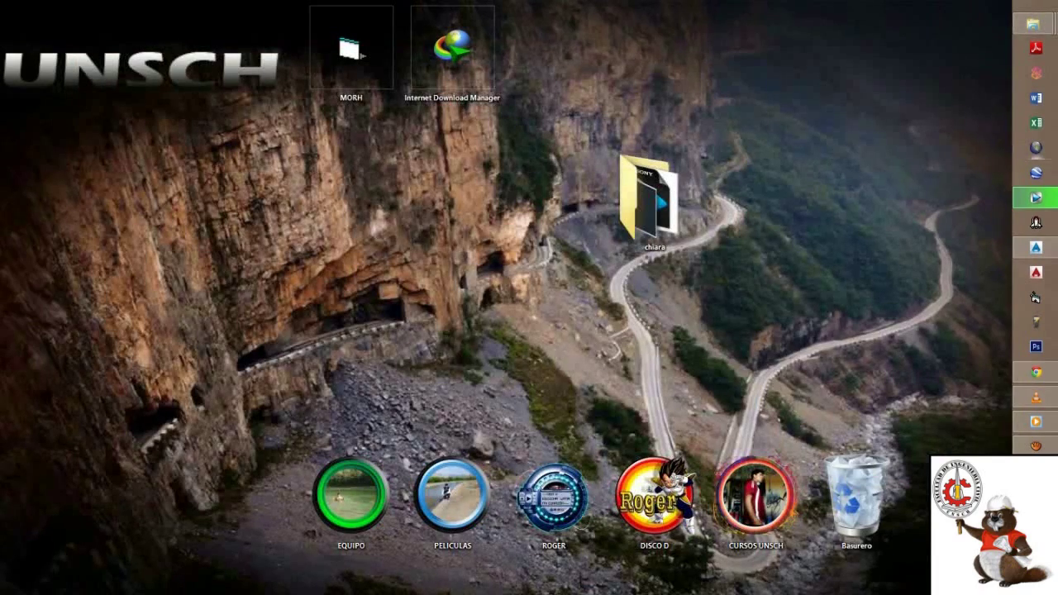
click(1035, 122)
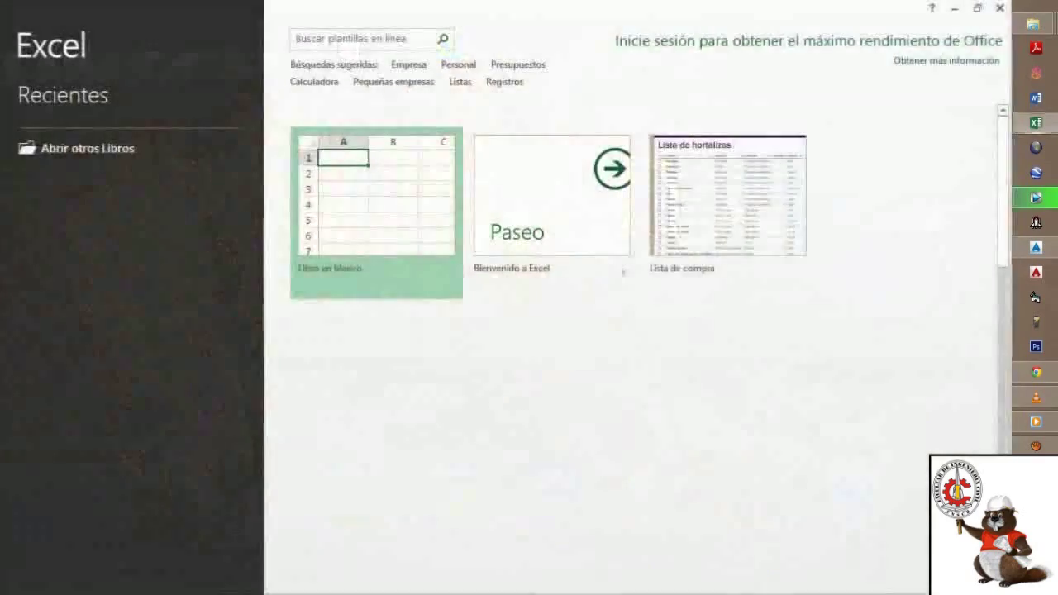
click(376, 211)
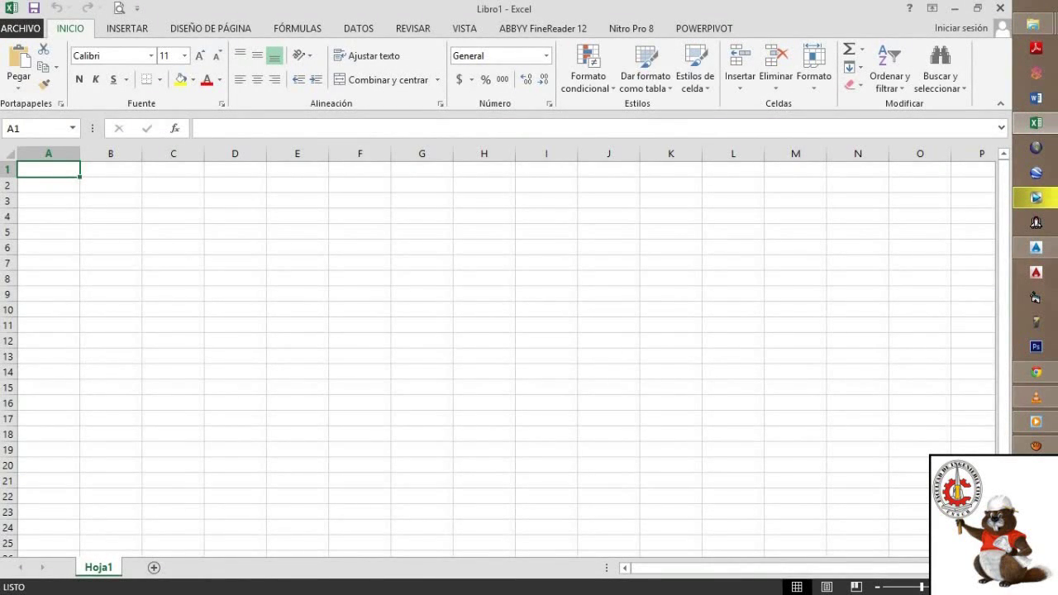
key(ctrl+v)
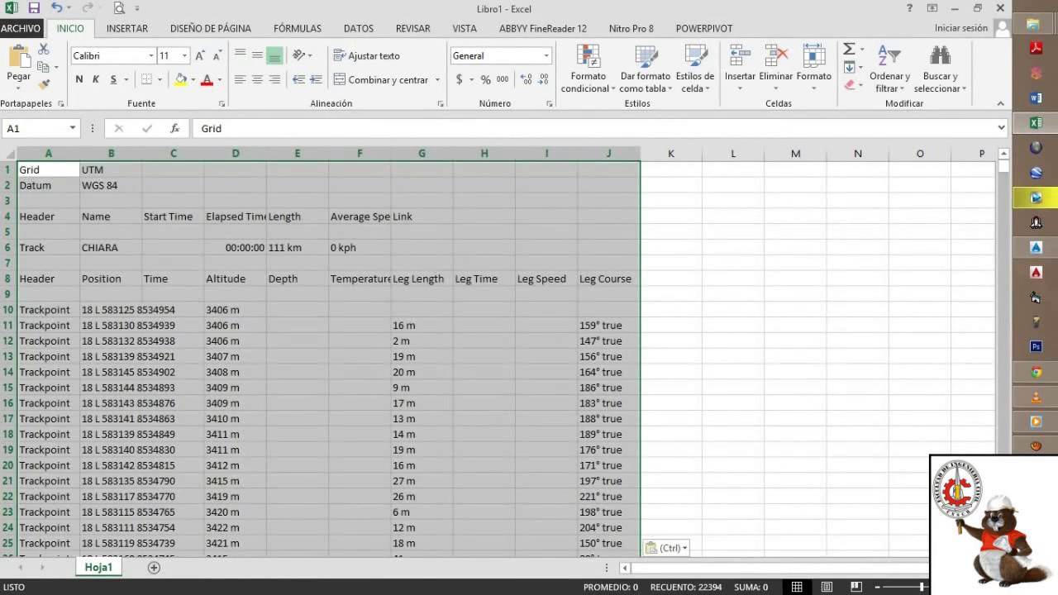
Clear the header information in cells A1:J9 above the trackpoint rows.
click(608, 310)
click(608, 326)
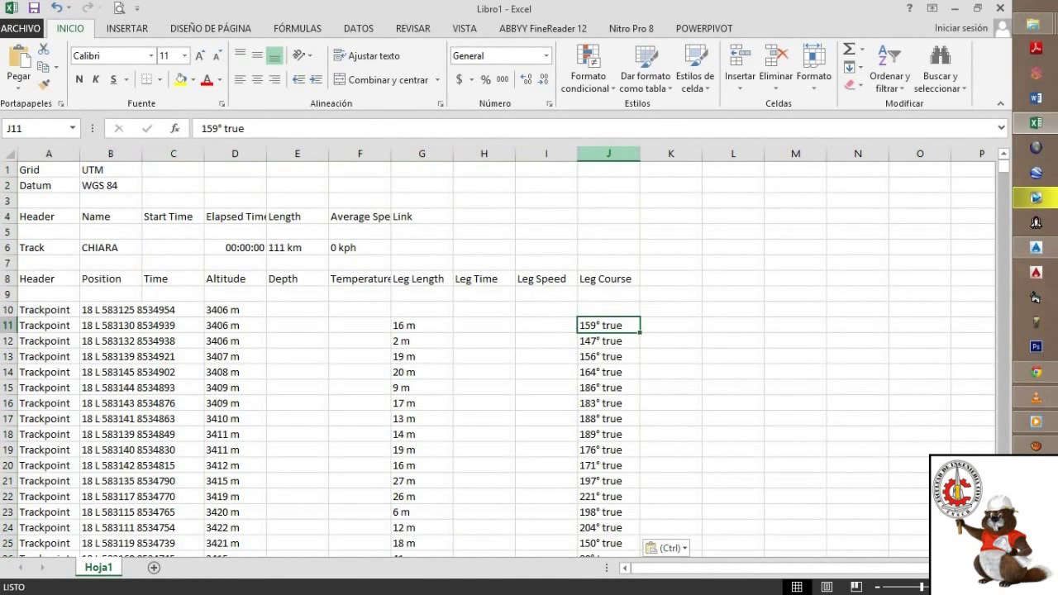
drag(608, 294, 49, 170)
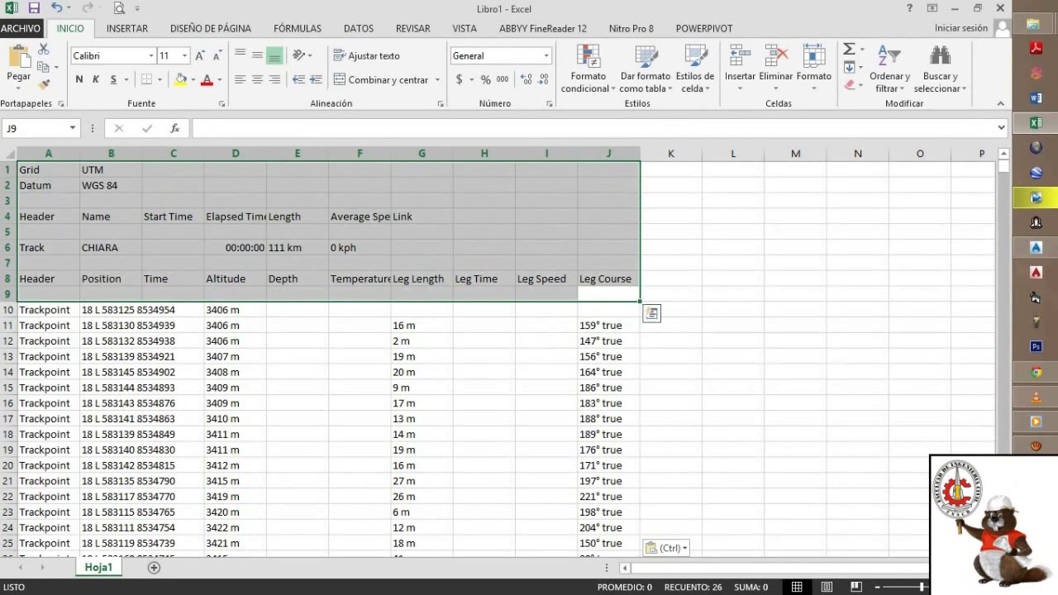
key(Delete)
Delete the unneeded leg length and leg course data in columns E through J.
drag(608, 153, 298, 153)
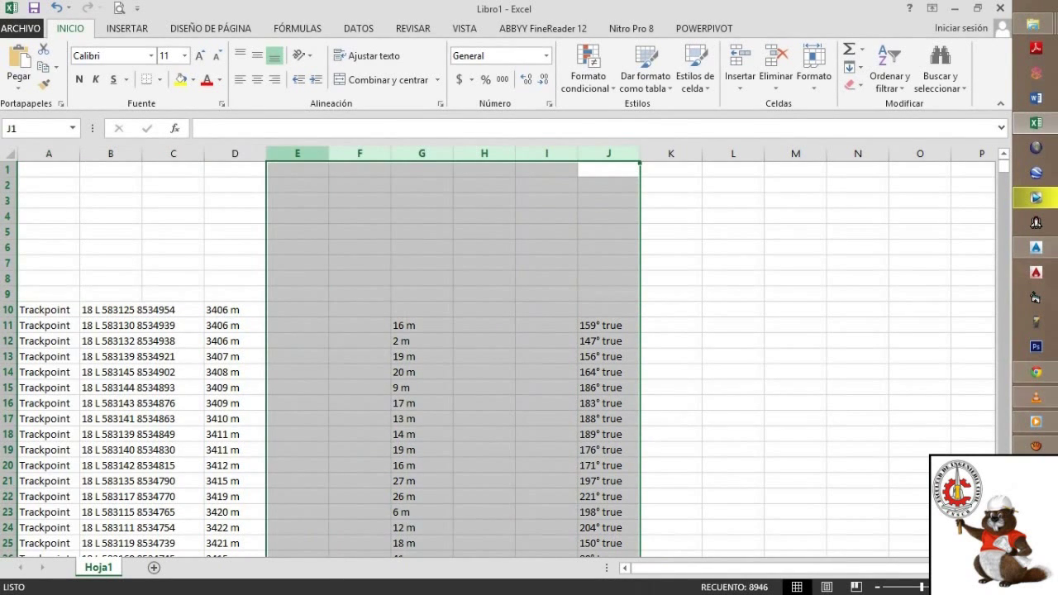
right_click(291, 152)
click(318, 273)
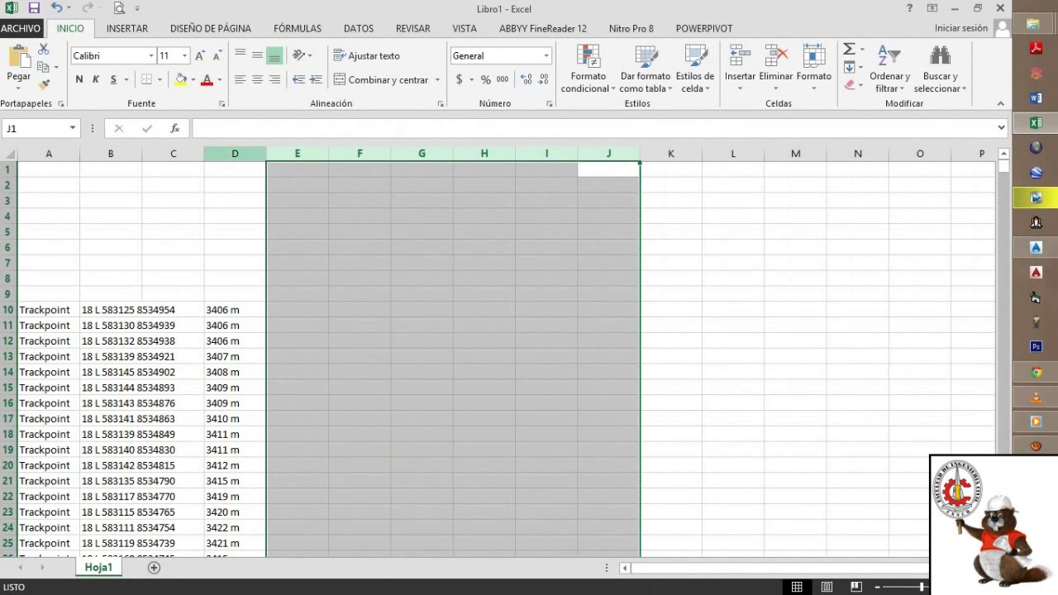
Delete the empty rows 1 to 9 above the trackpoint data.
click(235, 154)
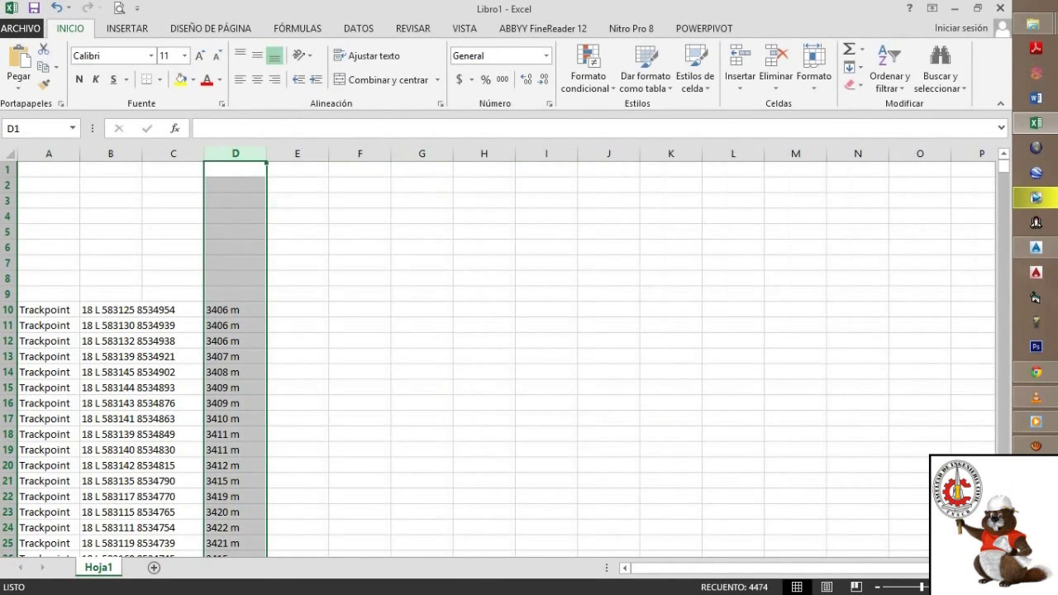
drag(8, 293, 9, 169)
right_click(8, 184)
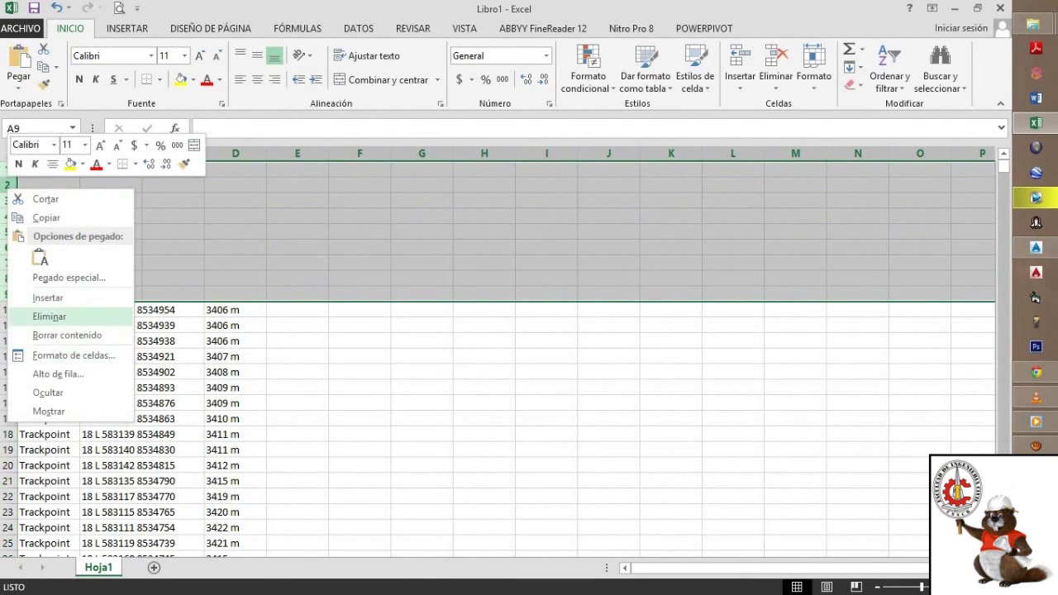
click(50, 316)
click(236, 201)
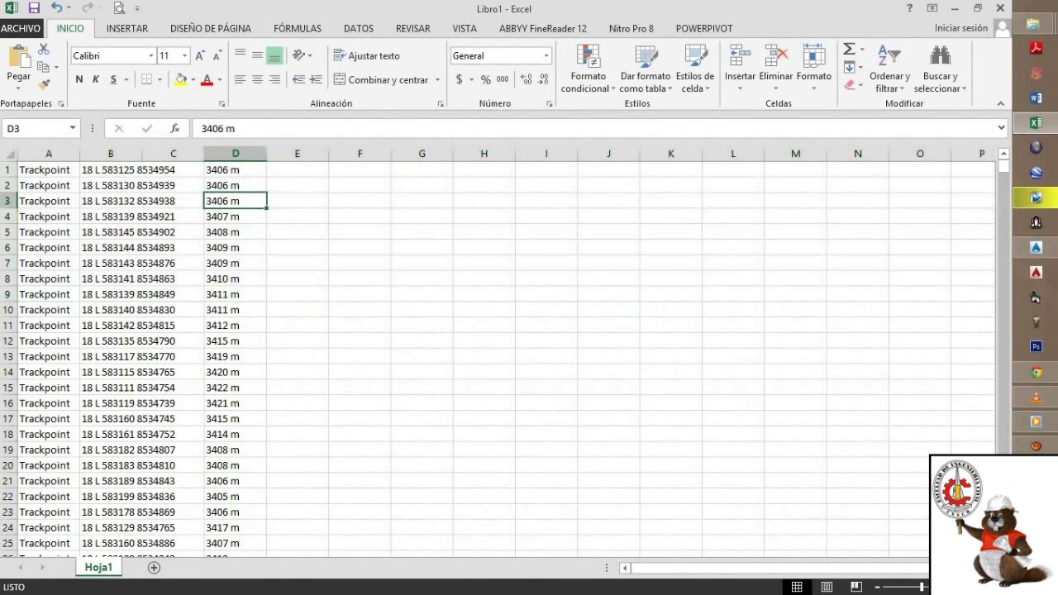
click(236, 169)
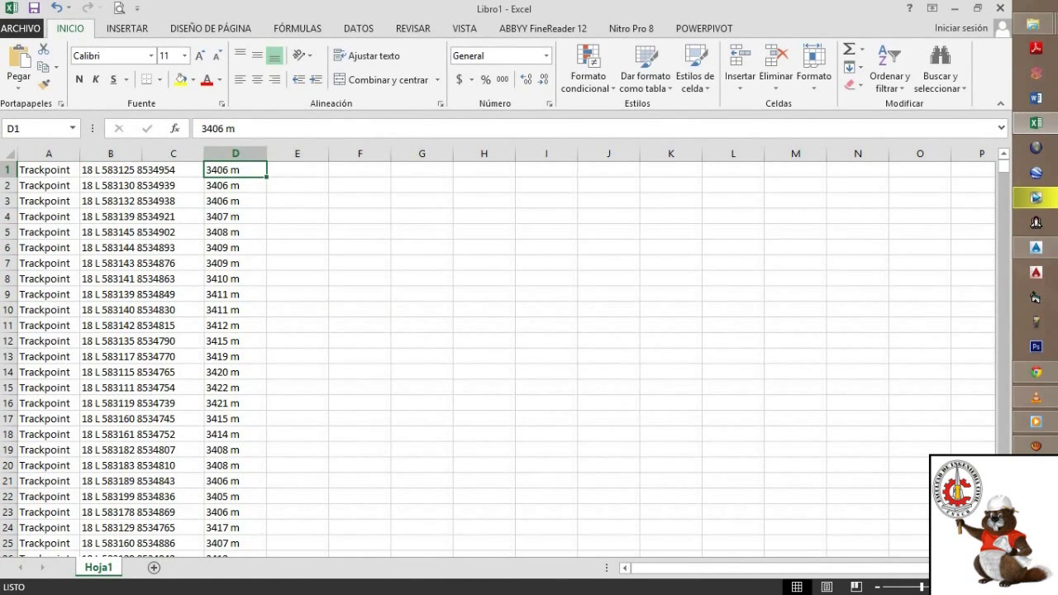
click(236, 185)
scroll(236, 185, down, 5)
scroll(498, 360, down, 5)
scroll(498, 360, up, 10)
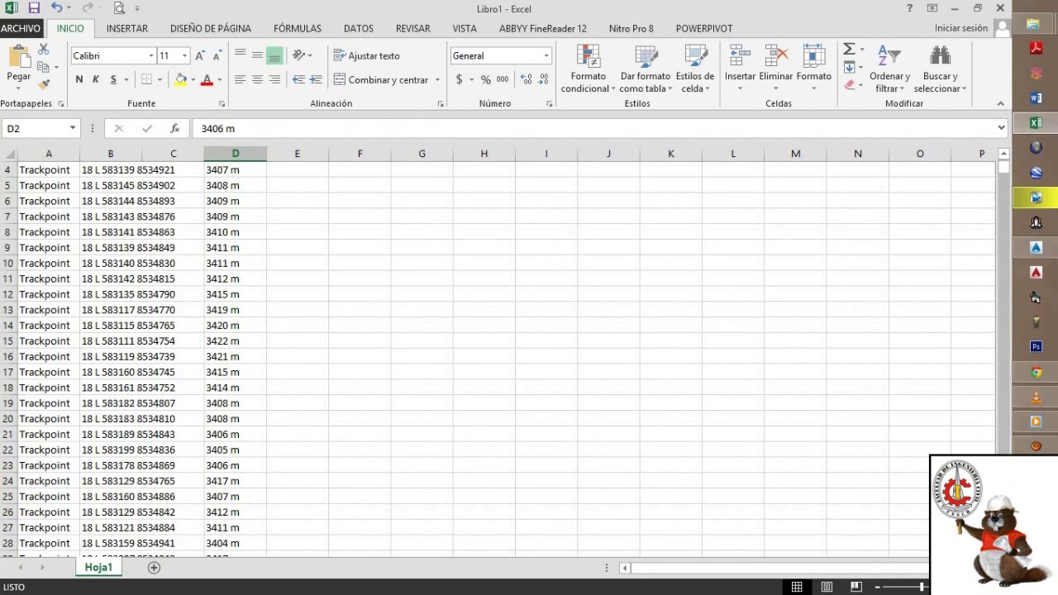
Try to strip the "m" unit from all altitudes in column D with Find and Replace, leaving the replacement empty.
click(236, 154)
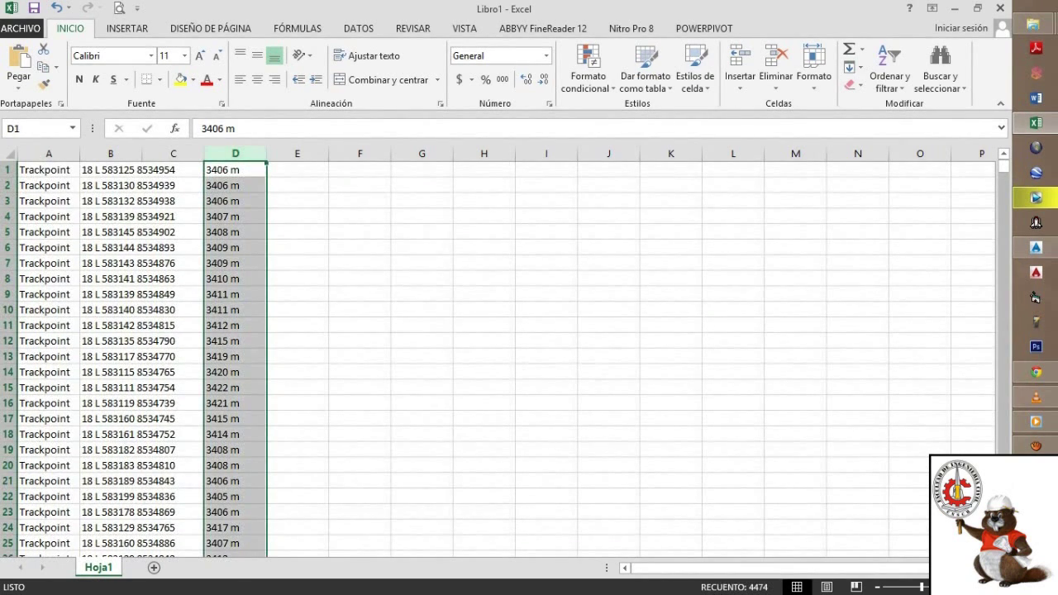
key(ctrl+c)
key(Escape)
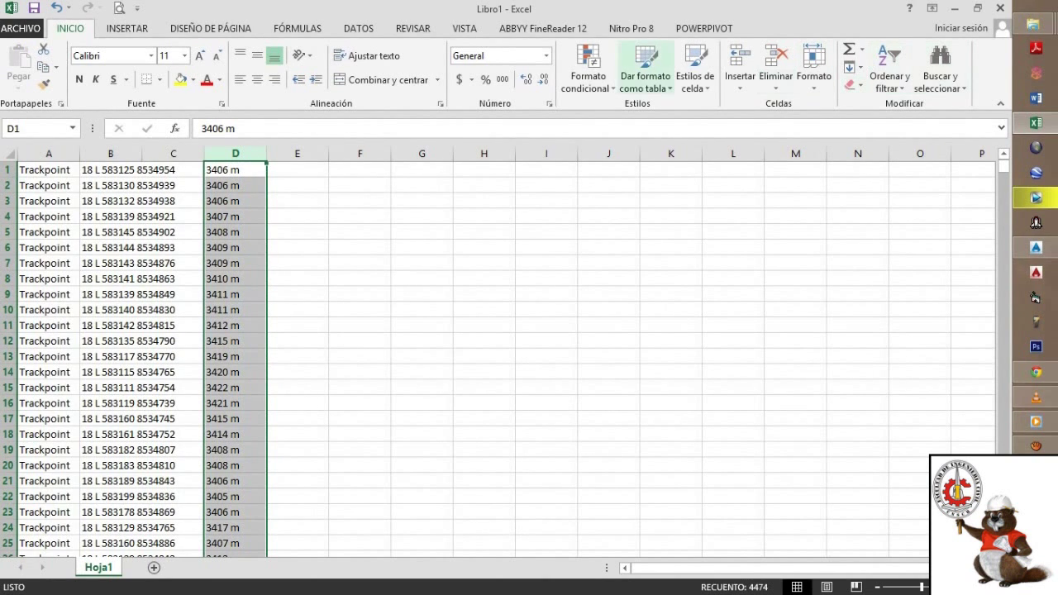
click(940, 74)
click(927, 123)
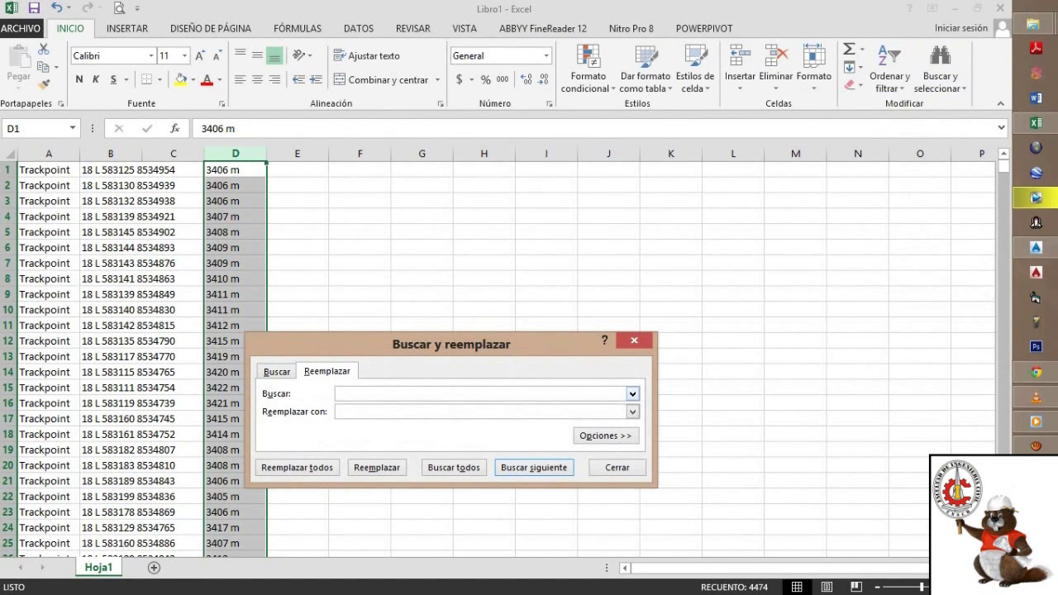
text(m)
key(alt+t)
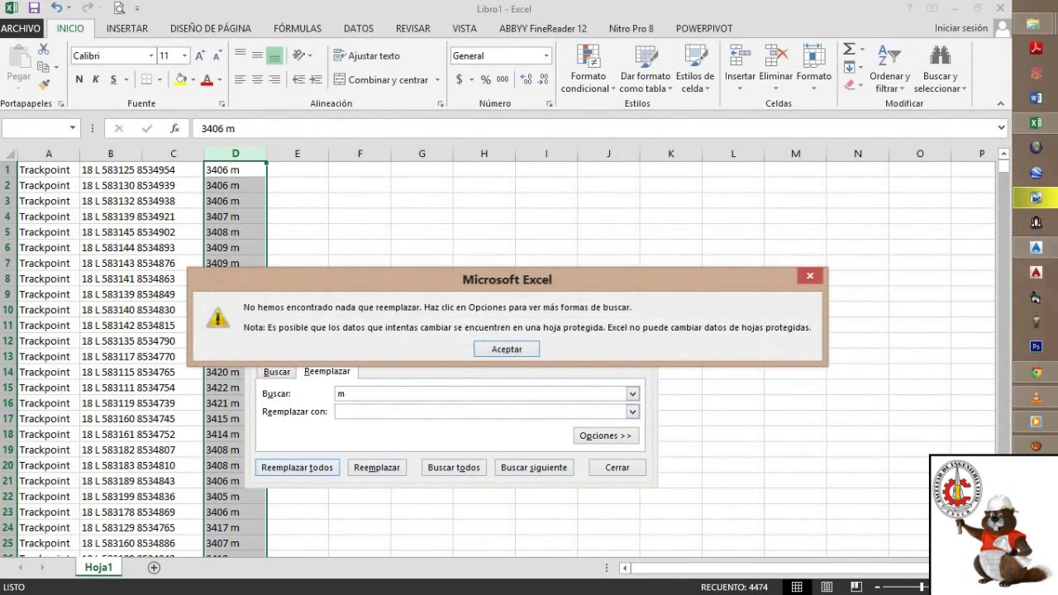
key(Return)
click(534, 467)
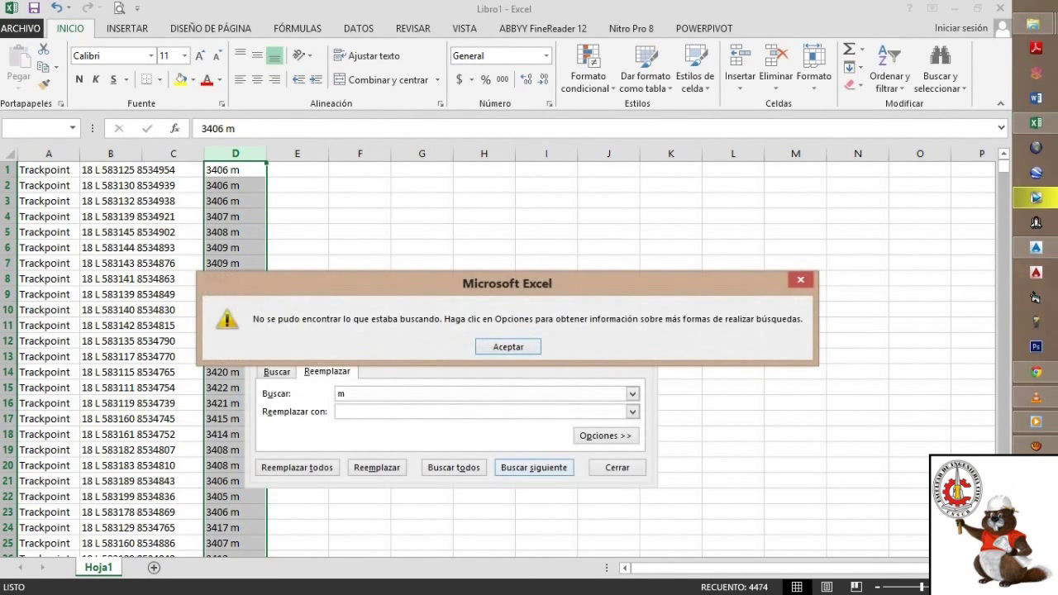
click(508, 347)
key(Return)
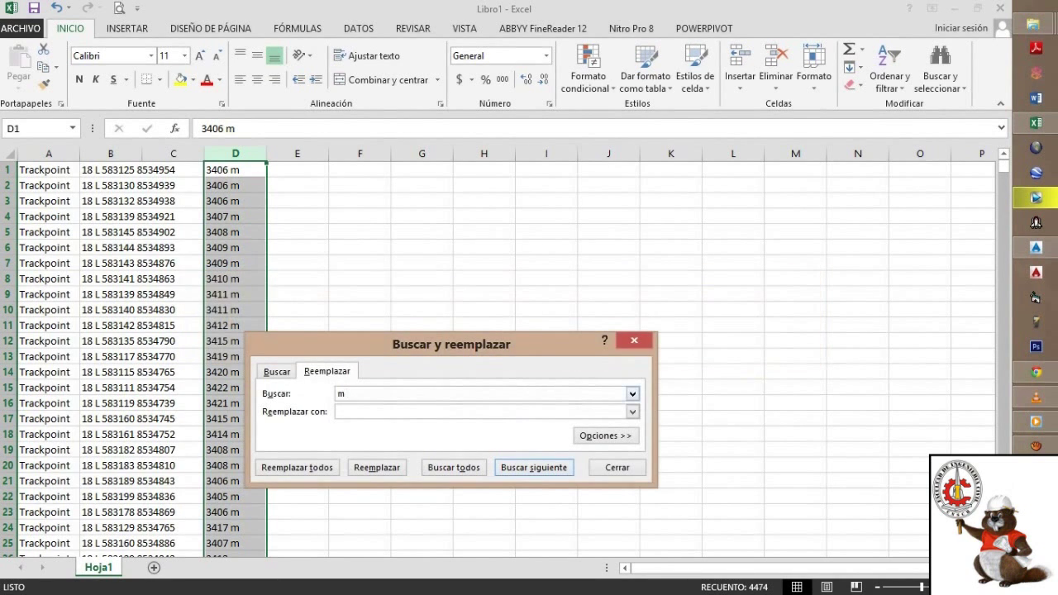
Re-enter "m" as the search text and replace every occurrence in the column D altitudes with nothing.
key(BackSpace)
text(m)
click(340, 410)
click(377, 467)
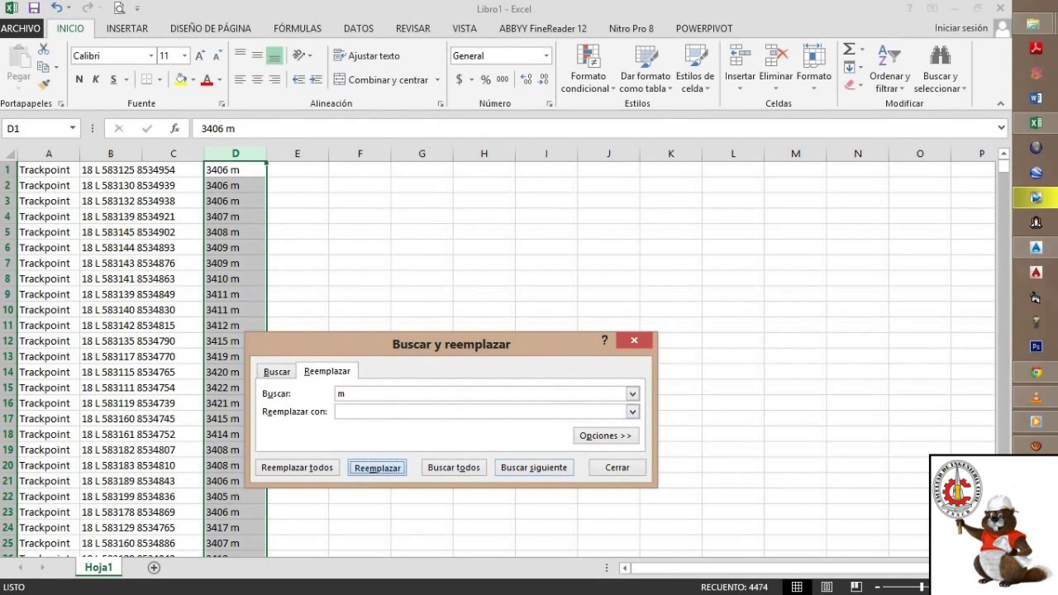
click(320, 467)
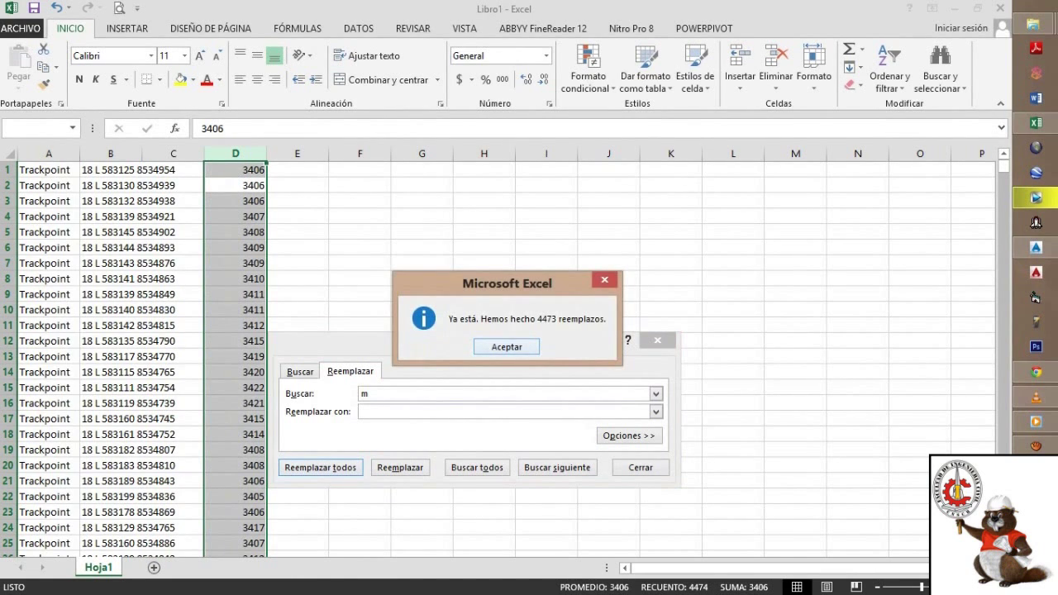
key(Return)
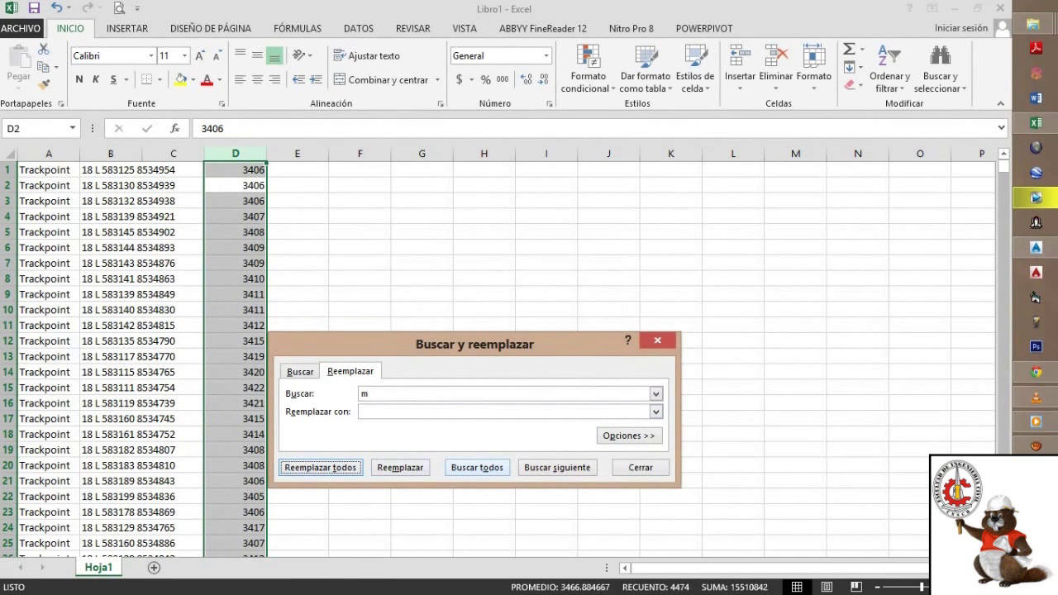
click(657, 340)
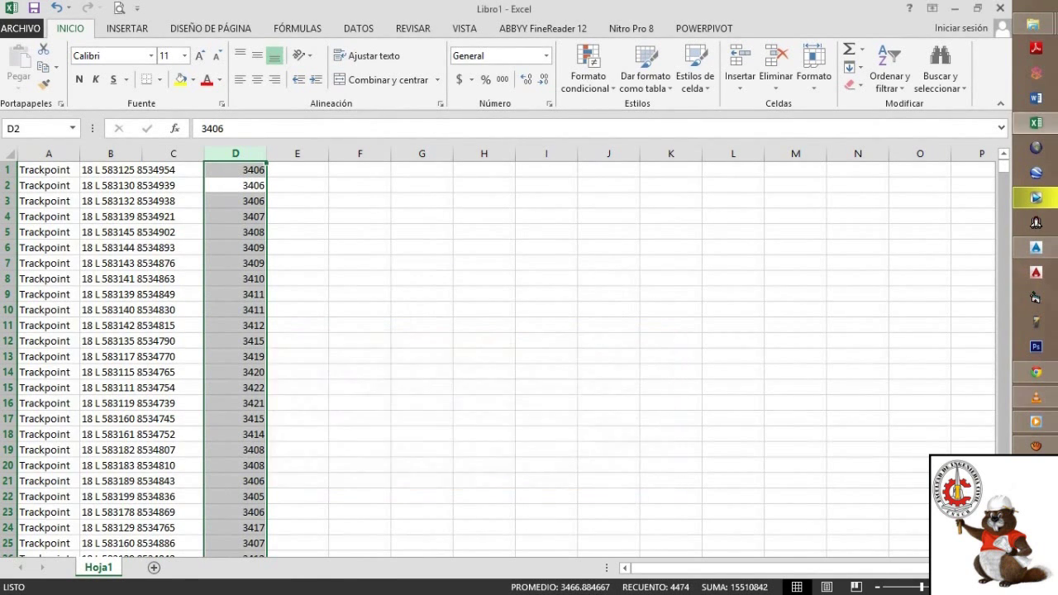
click(421, 279)
click(235, 153)
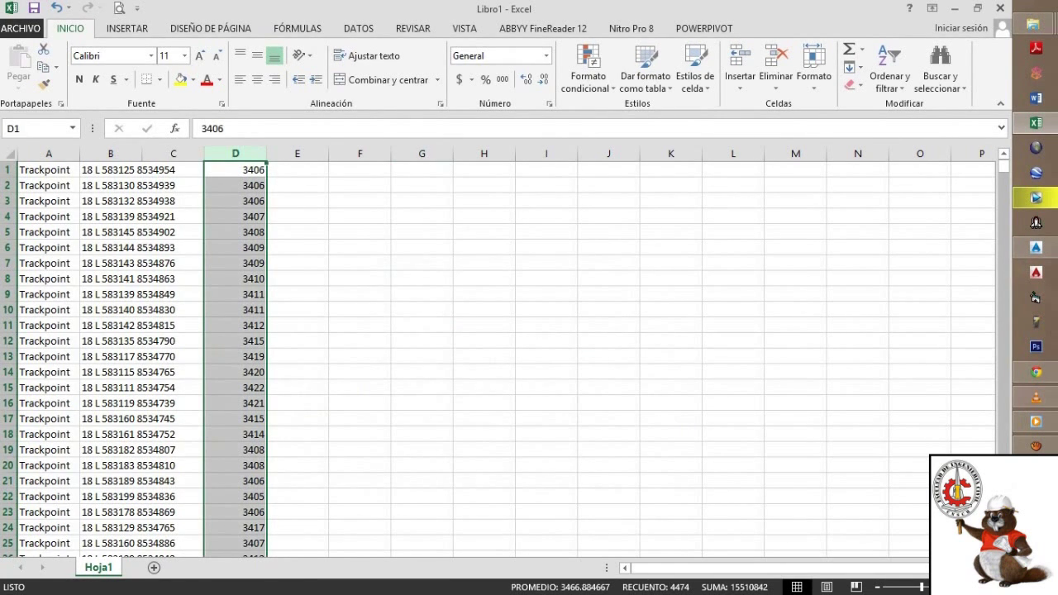
Delete column A containing the repeated Trackpoint labels.
click(49, 153)
right_click(66, 153)
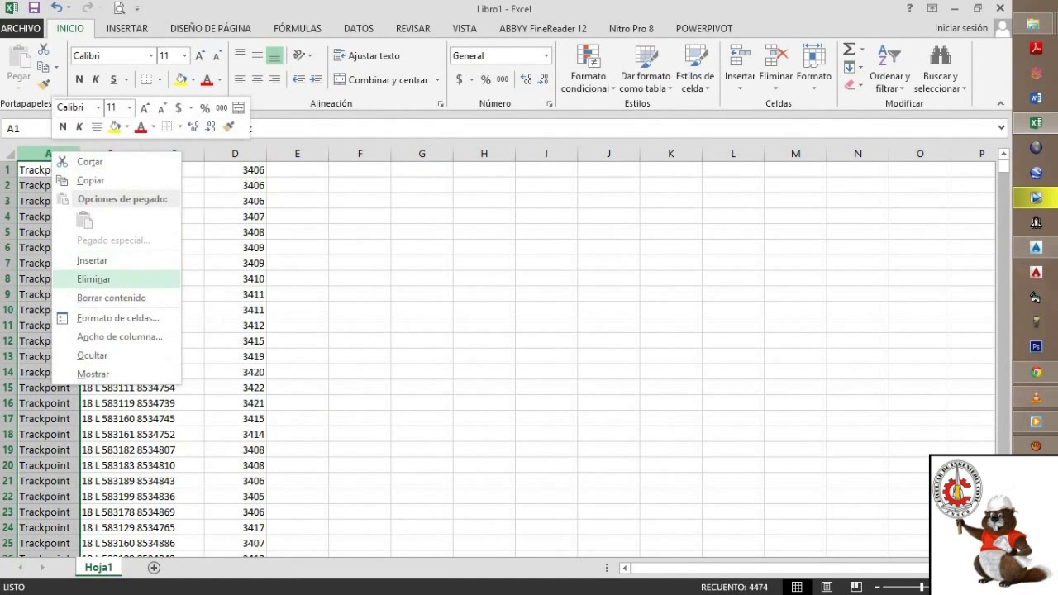
click(94, 279)
click(50, 233)
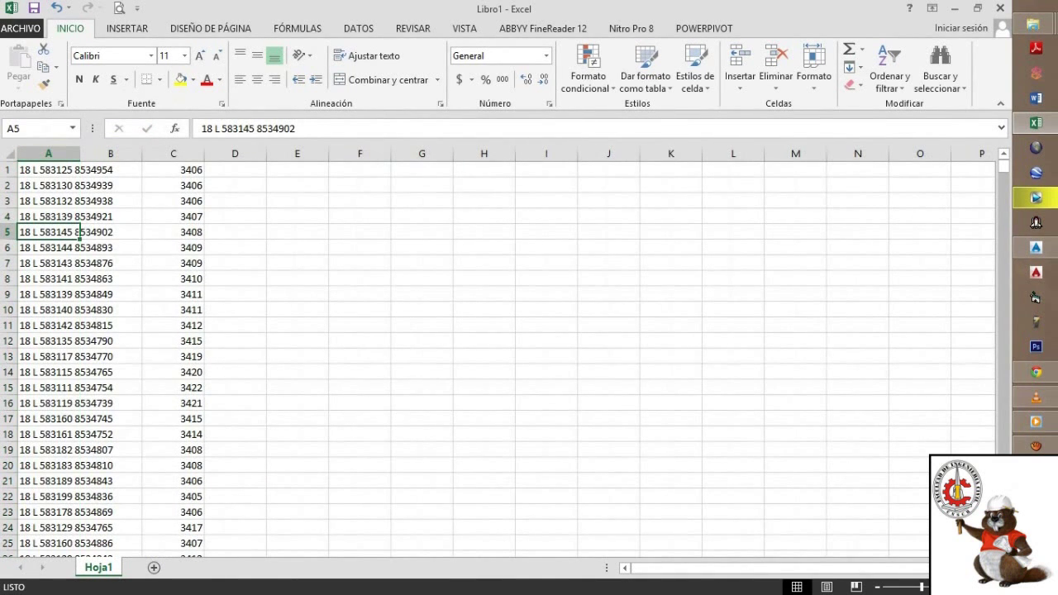
Widen column A so the full coordinate text fits inside it.
scroll(77, 232, down, 1)
scroll(78, 231, up, 1)
click(82, 169)
click(74, 169)
drag(81, 153, 129, 153)
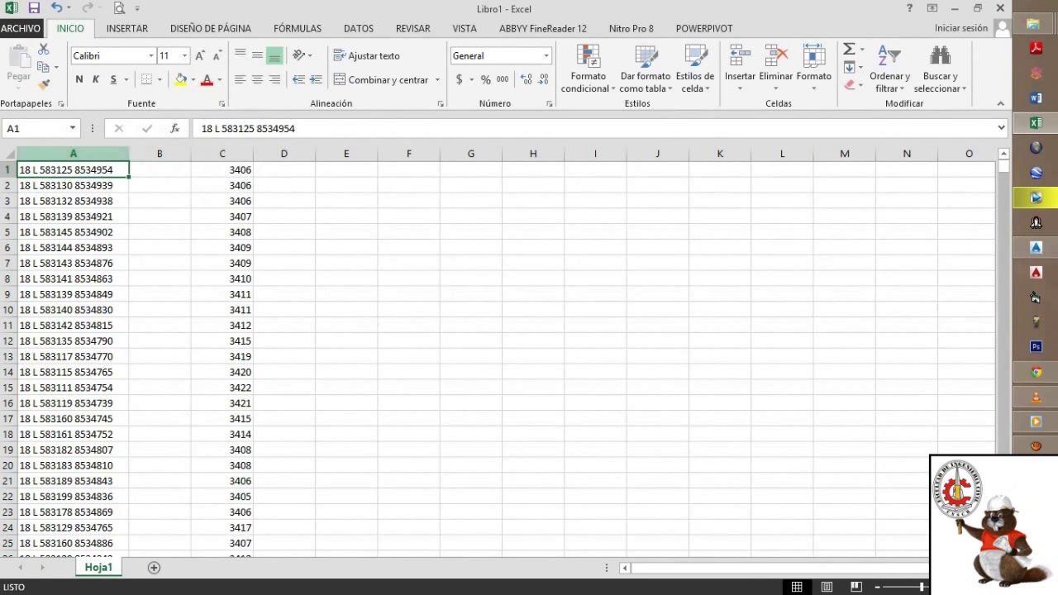
Remove the zone prefix "18 L" from all coordinates in column A by replacing it with nothing.
key(ctrl+shift+Down)
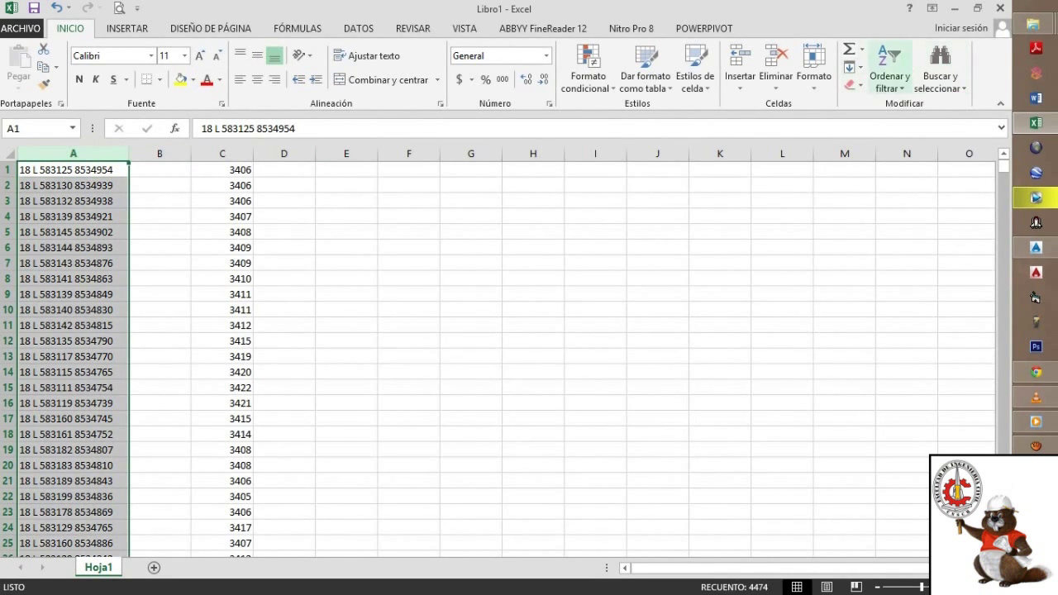
click(941, 66)
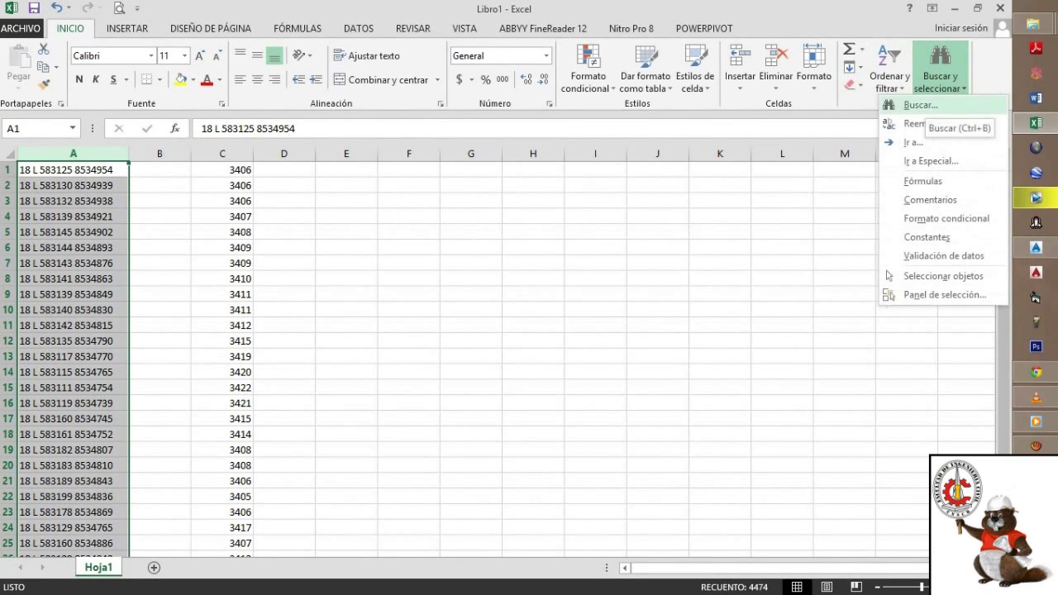
click(919, 105)
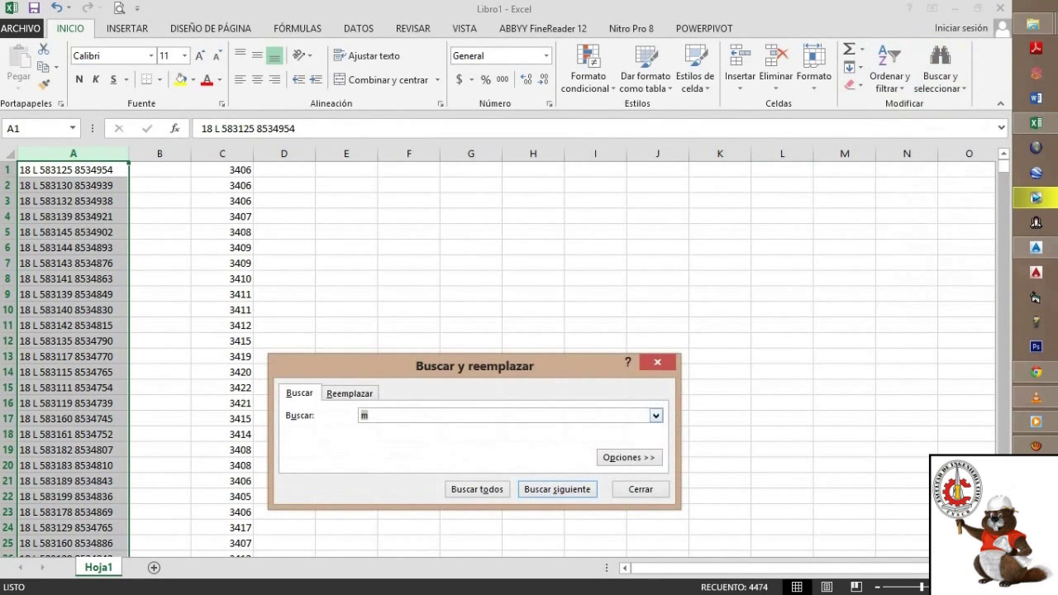
text(18 L)
click(350, 393)
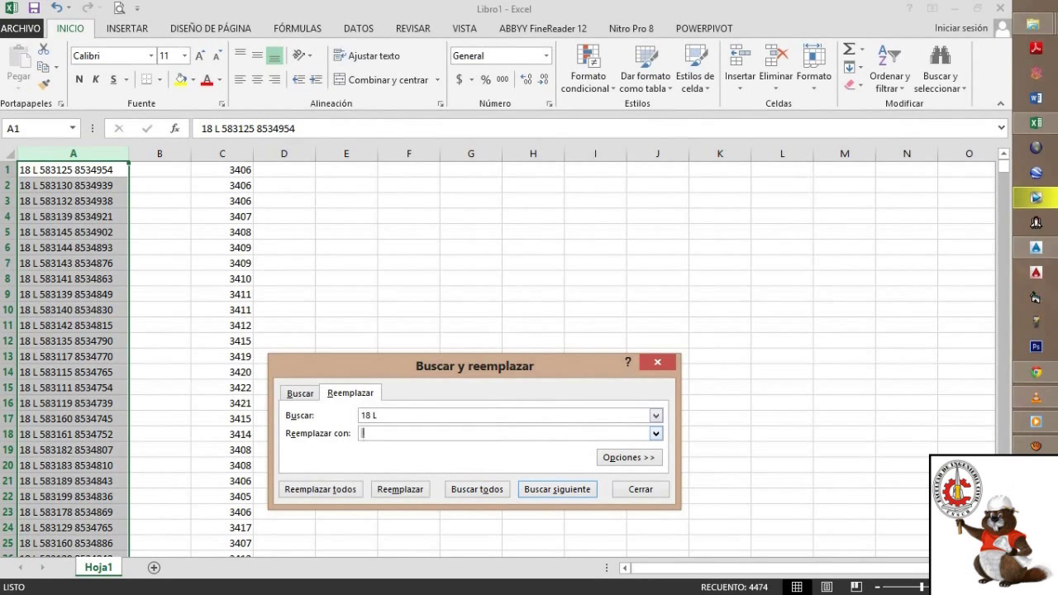
key(alt+t)
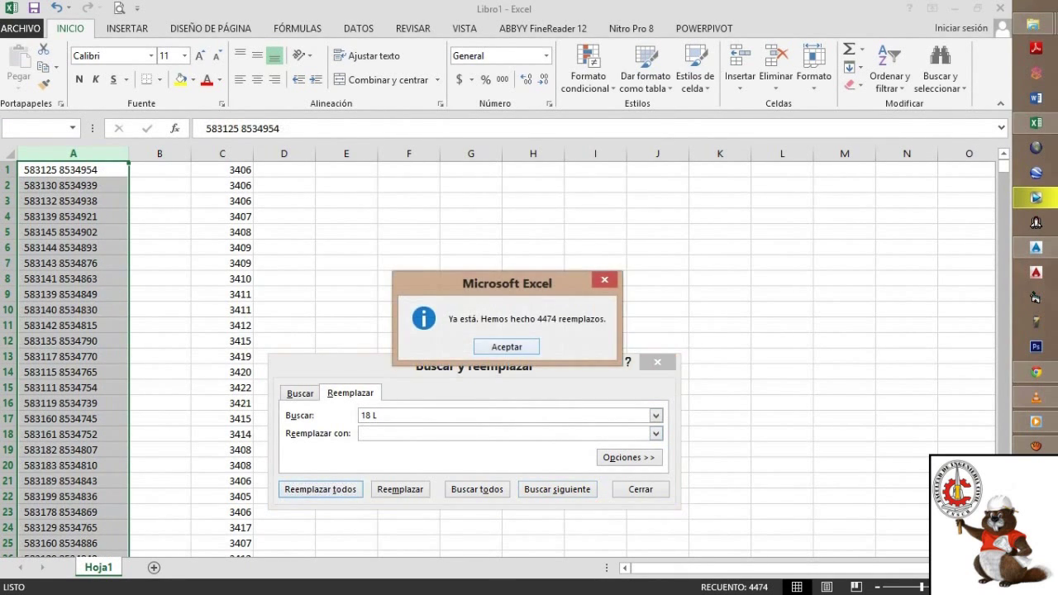
key(Return)
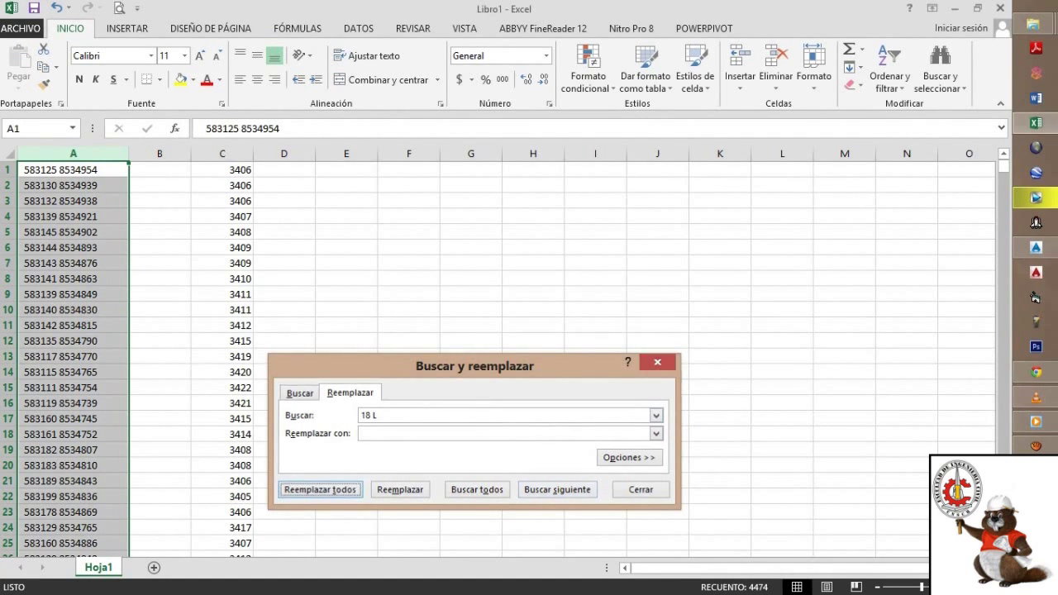
key(Escape)
click(159, 248)
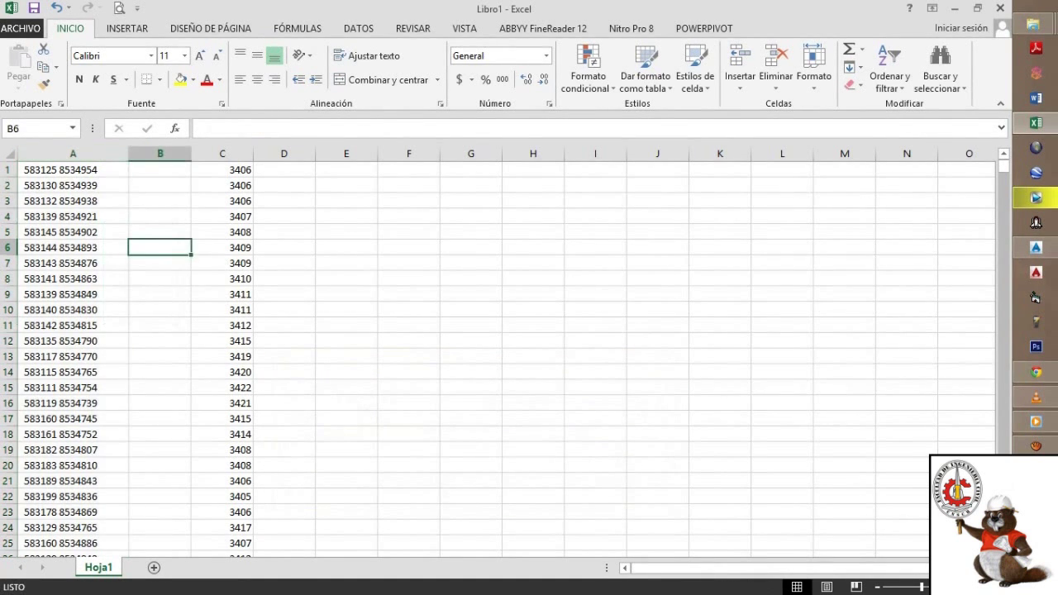
Insert an extra blank column at column B, between the coordinates and the altitudes.
scroll(160, 248, down, 2)
scroll(159, 248, up, 2)
click(222, 154)
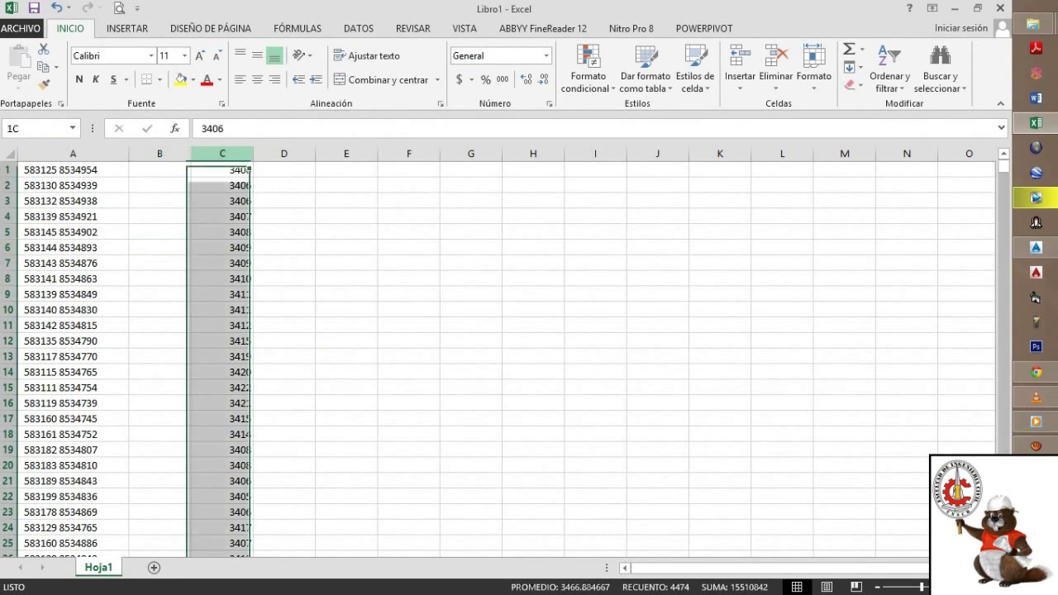
click(160, 154)
right_click(160, 153)
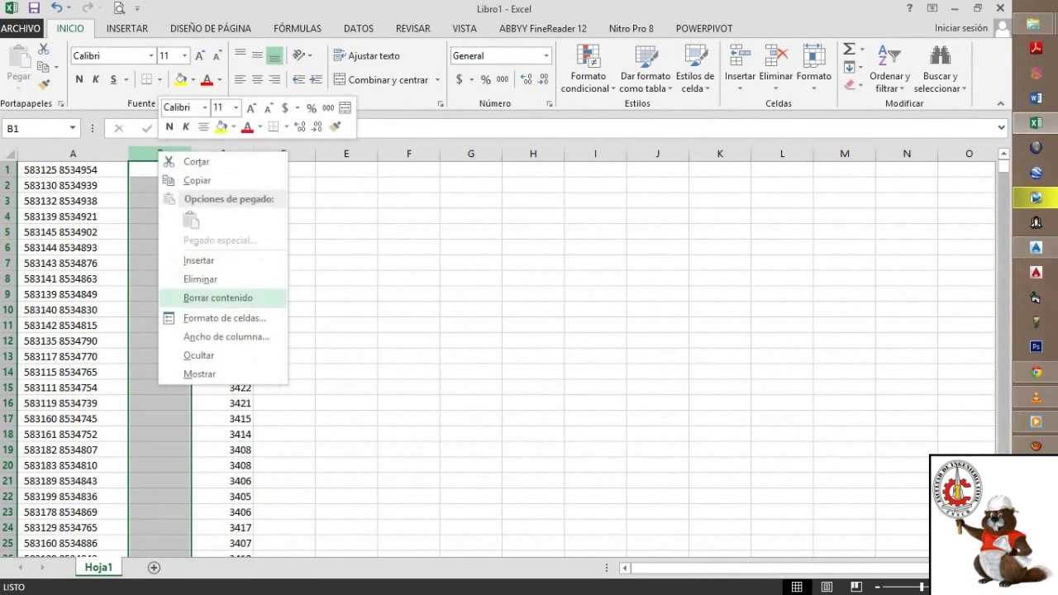
click(199, 260)
click(82, 263)
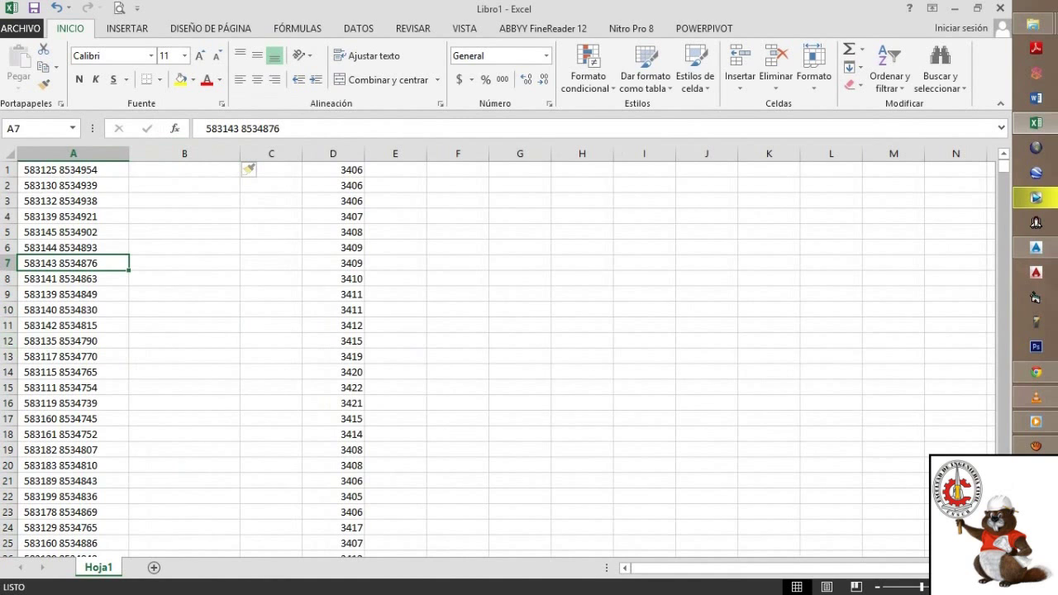
click(73, 170)
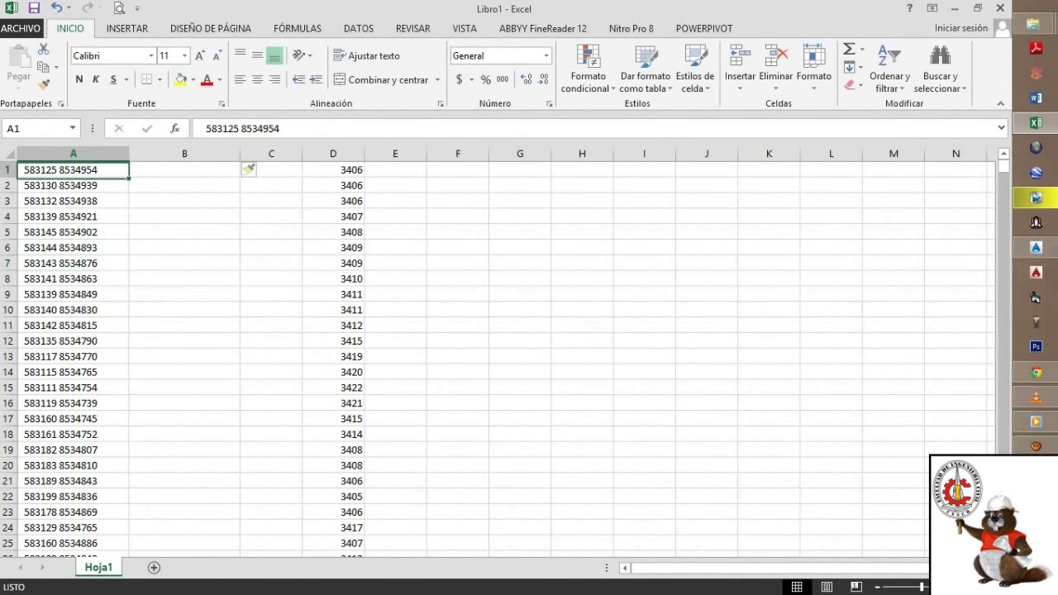
click(73, 186)
key(Down)
key(Down)
key(Down)
key(Down)
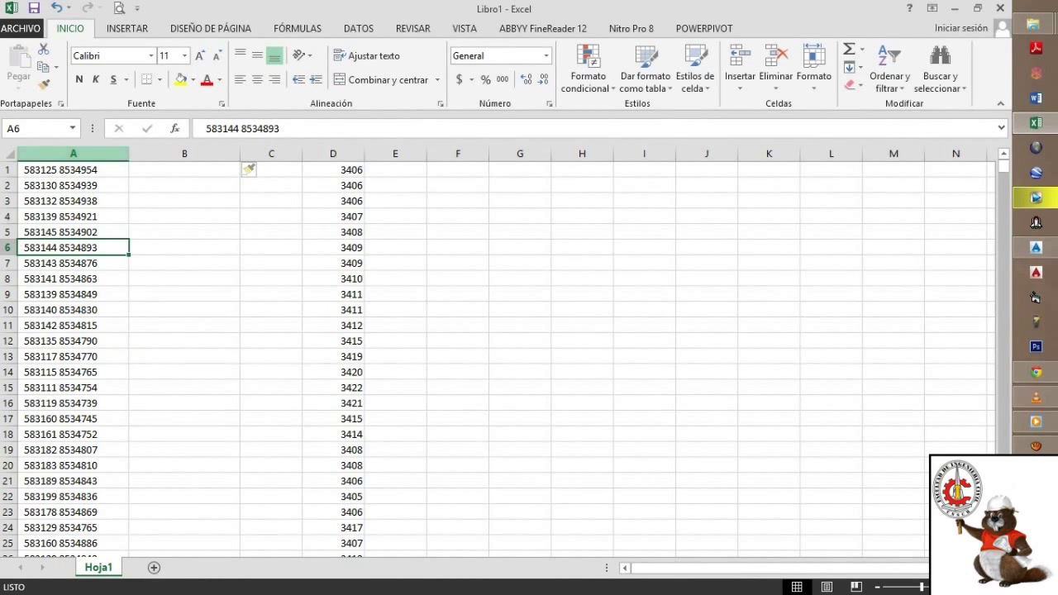
Set up Text to Columns for column A as delimited data, with a custom space separator instead of the tab.
click(73, 154)
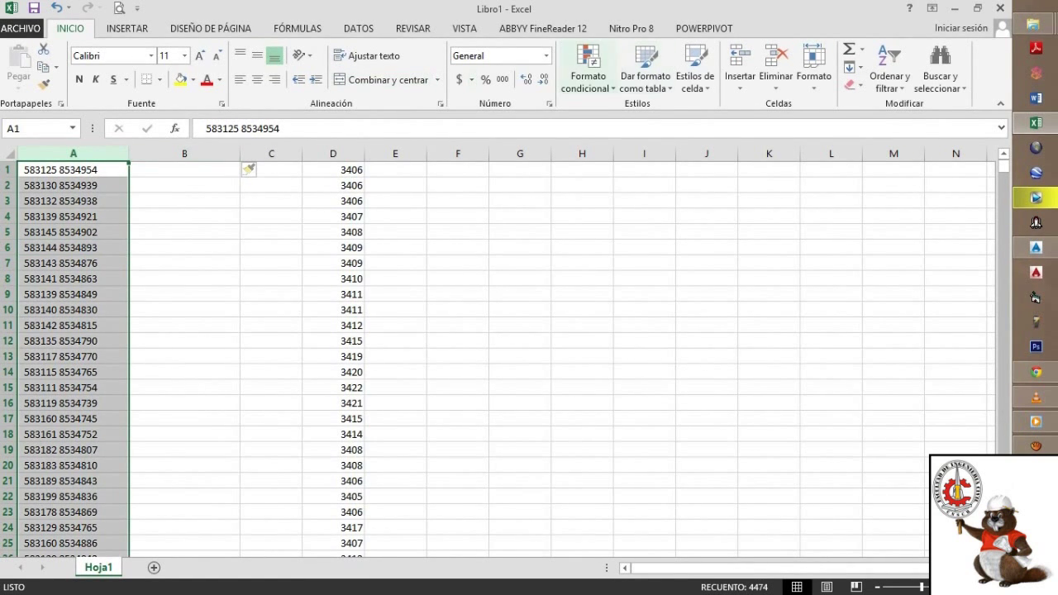
click(359, 29)
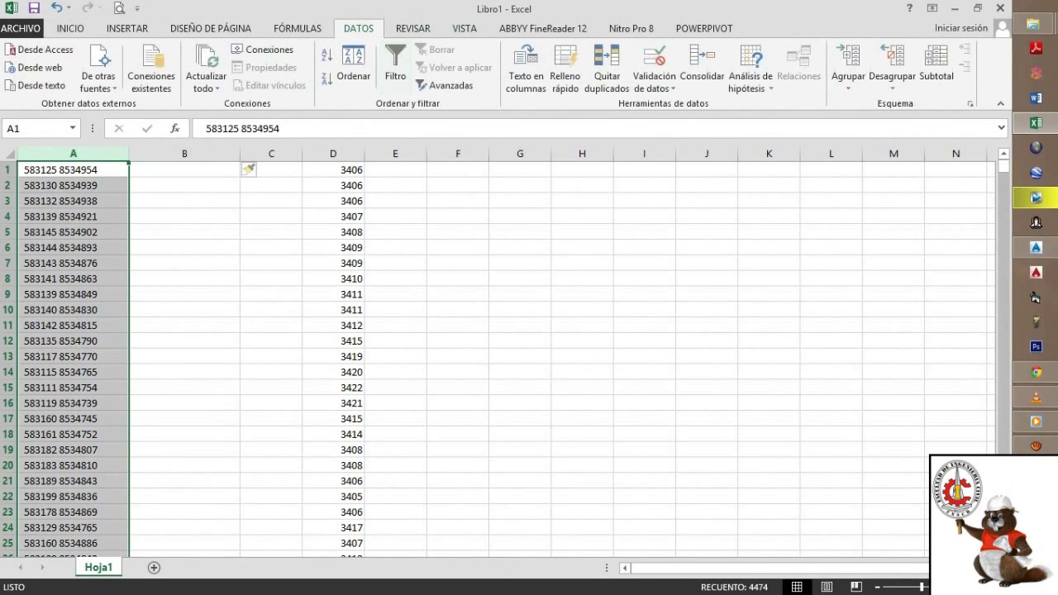
click(526, 69)
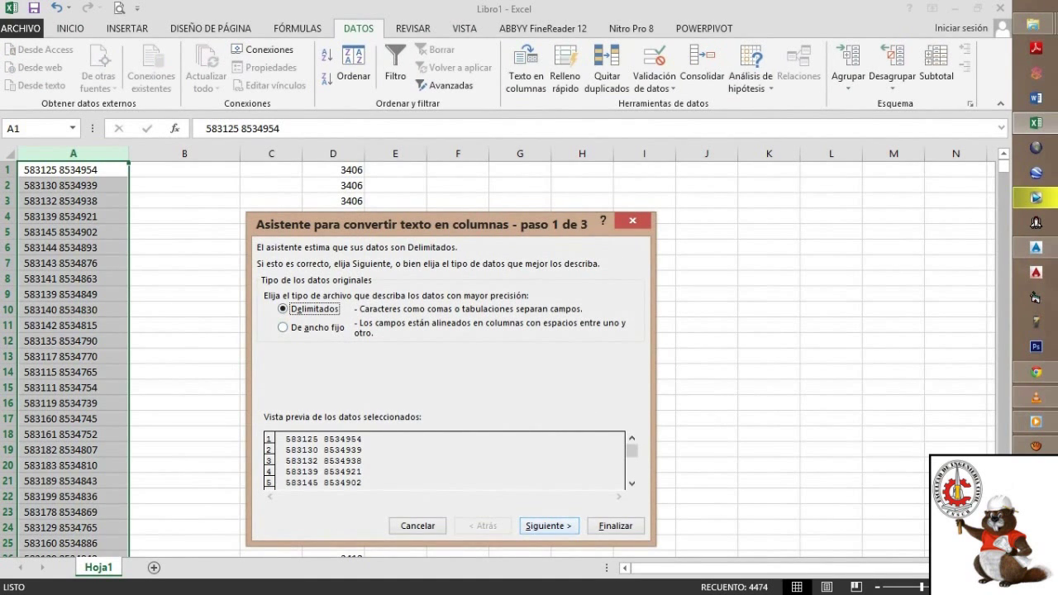
key(Return)
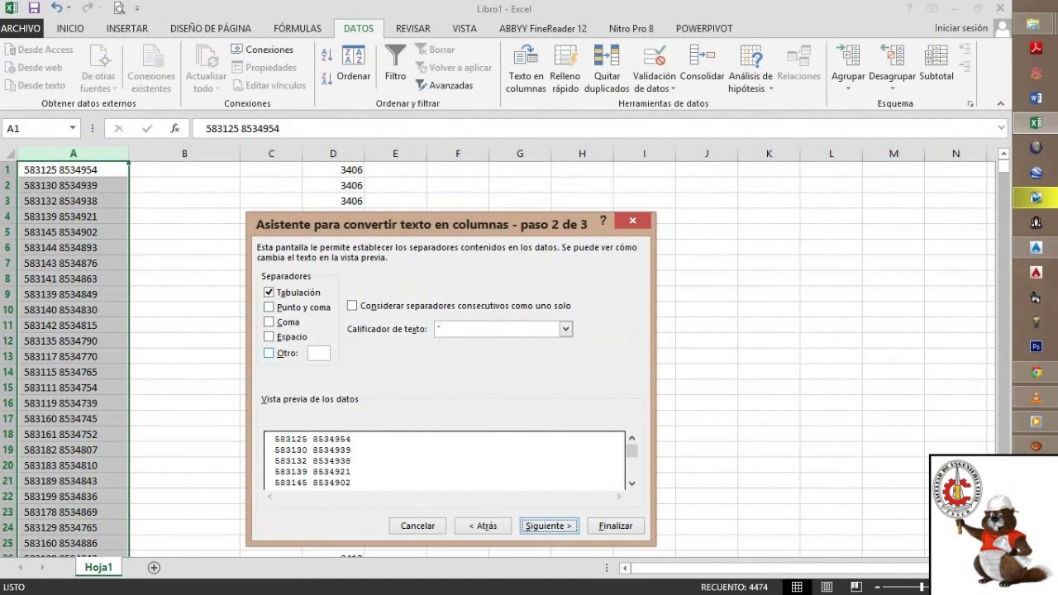
click(268, 353)
click(268, 293)
click(318, 353)
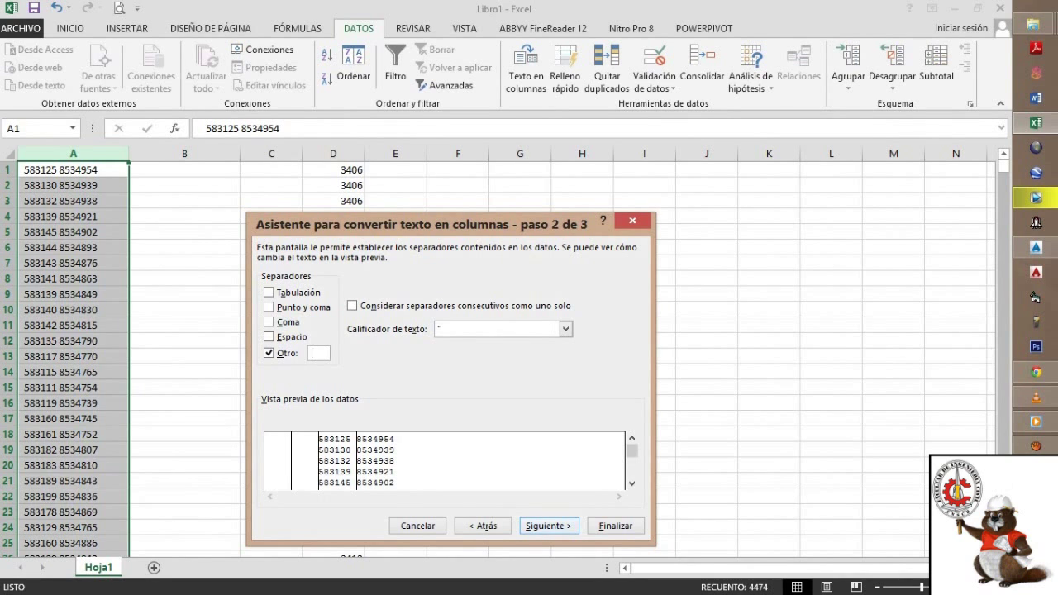
Try to output the split coordinates from cell A1 in General format, and undo the conversion.
key(Return)
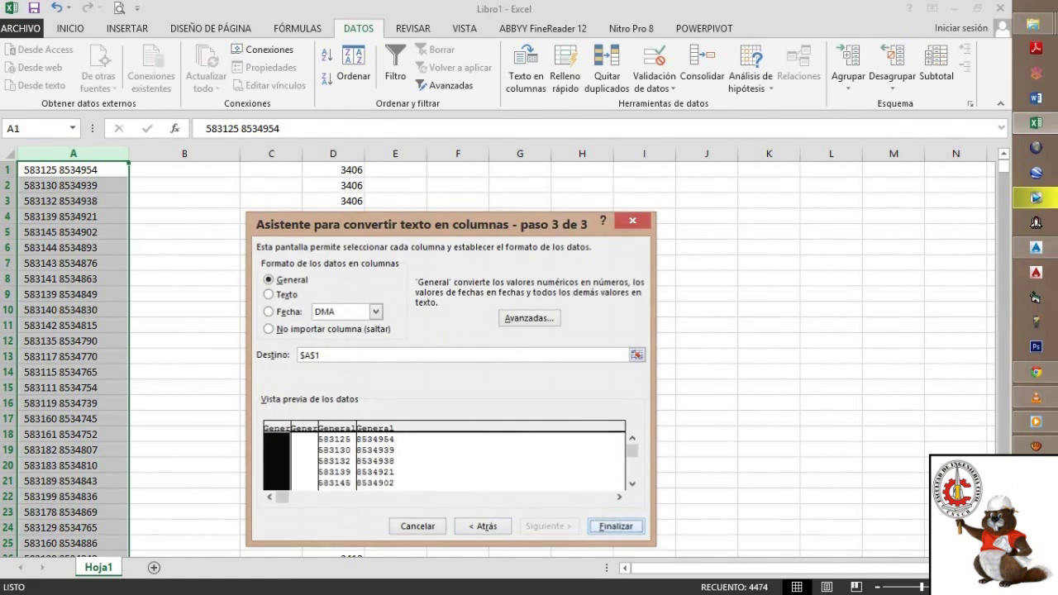
key(Return)
key(Return)
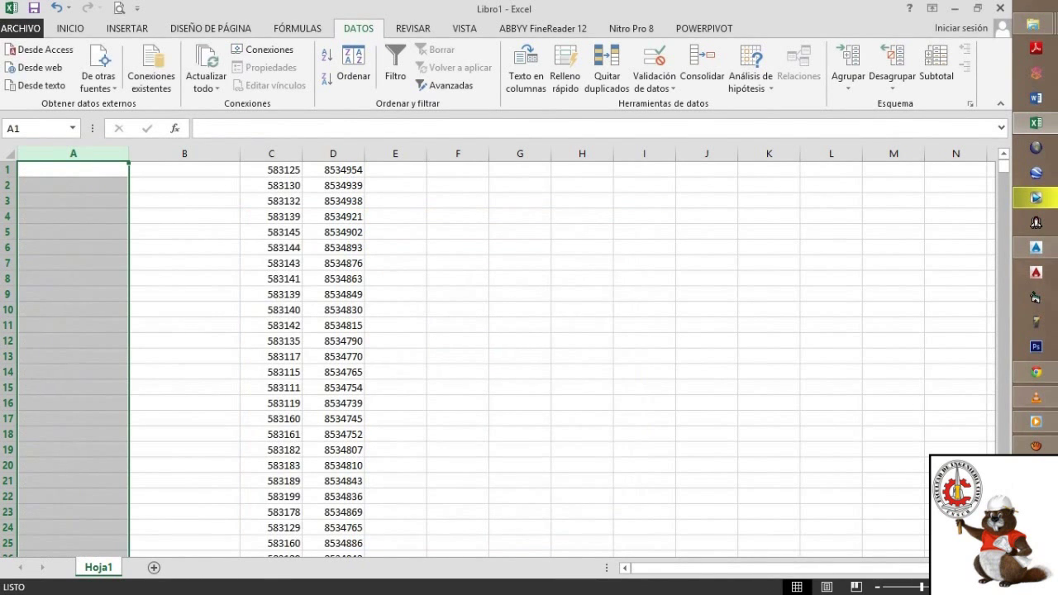
key(ctrl+z)
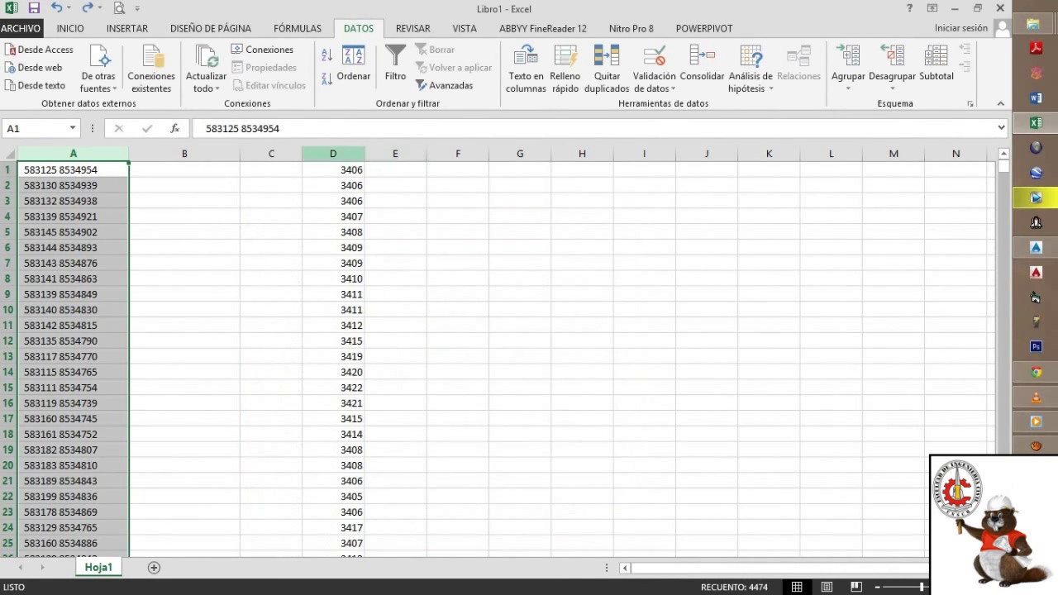
Insert two more blank columns at B and C, between the coordinates and the altitudes.
drag(271, 153, 184, 154)
right_click(216, 154)
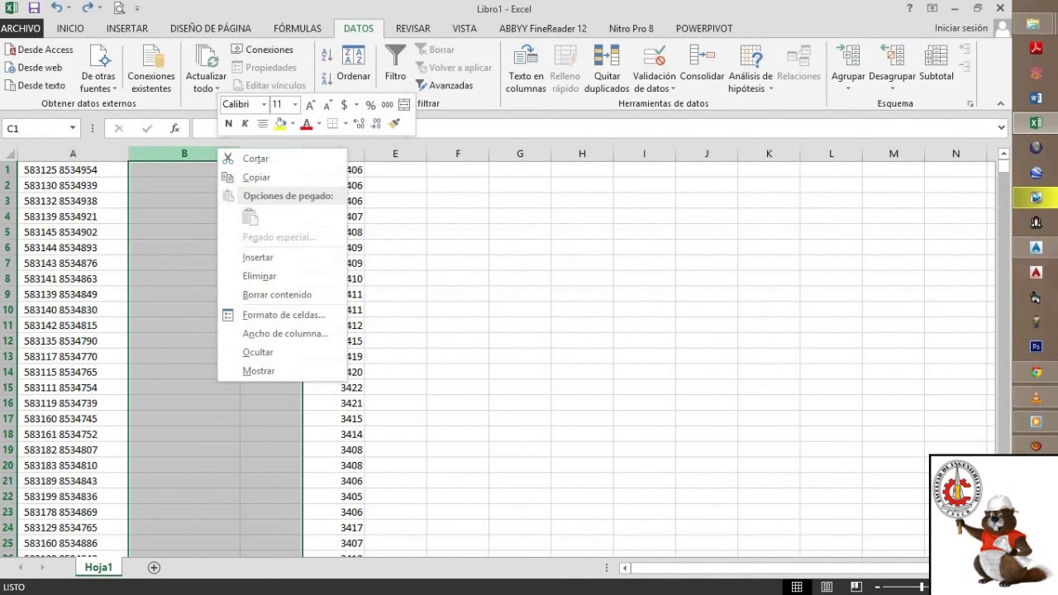
click(246, 255)
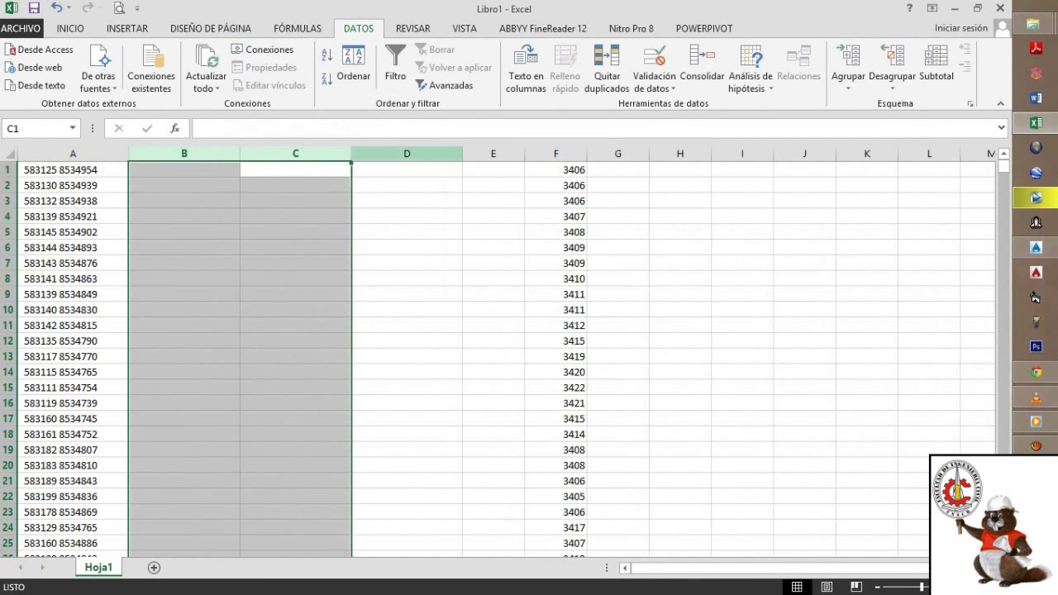
drag(493, 154, 407, 153)
right_click(371, 152)
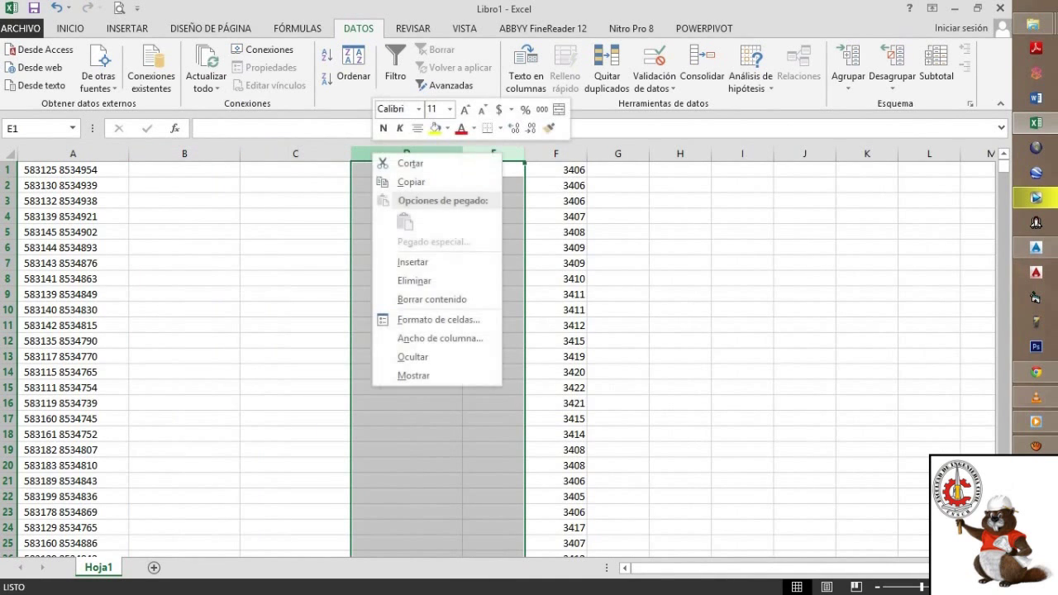
click(412, 280)
click(406, 185)
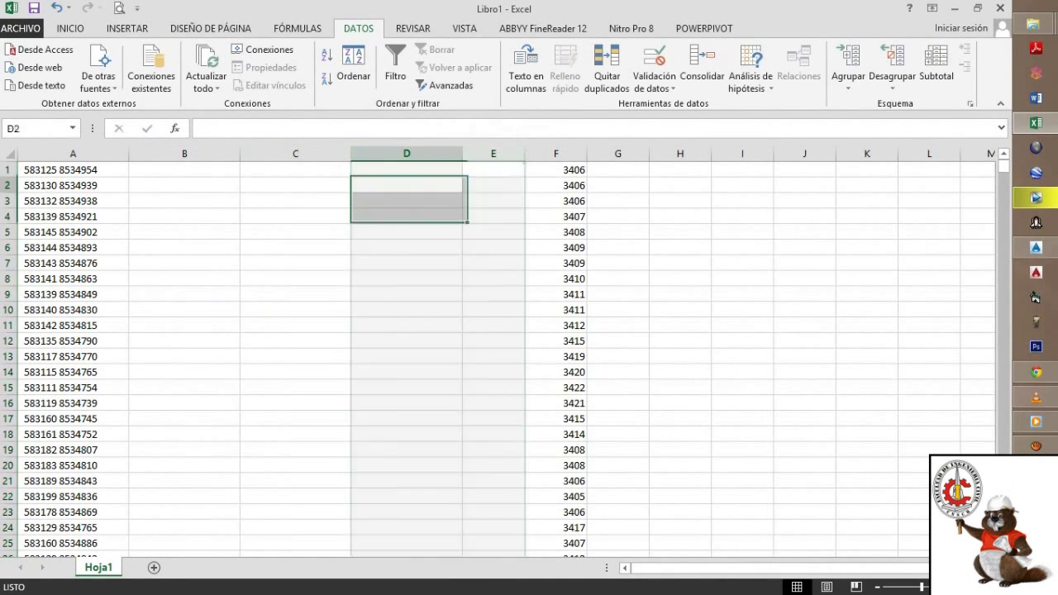
Split column A into separate columns as delimited data with the custom space separator, General format and destination A1.
click(73, 154)
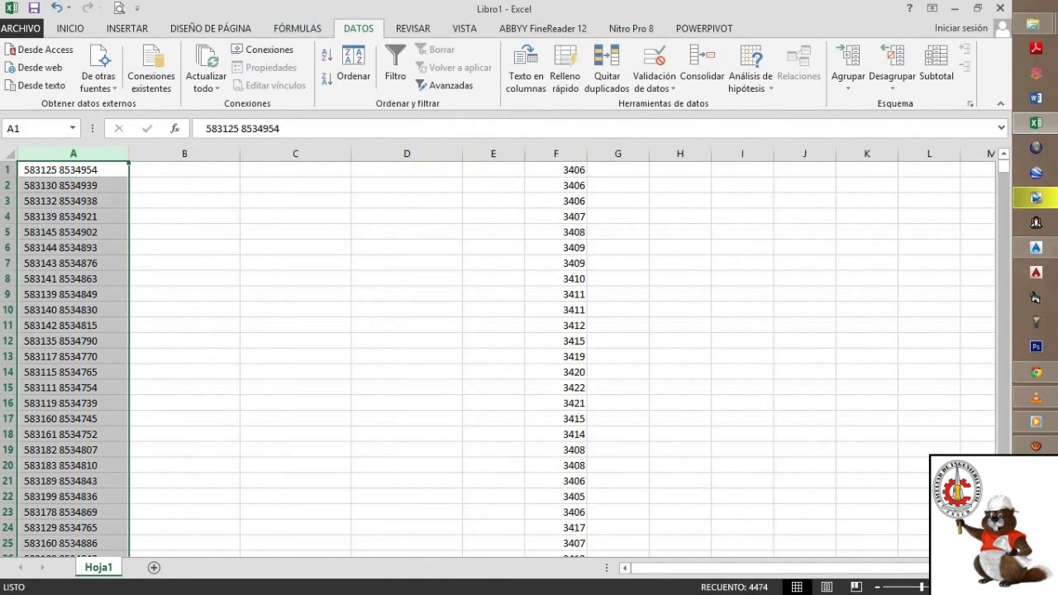
click(525, 71)
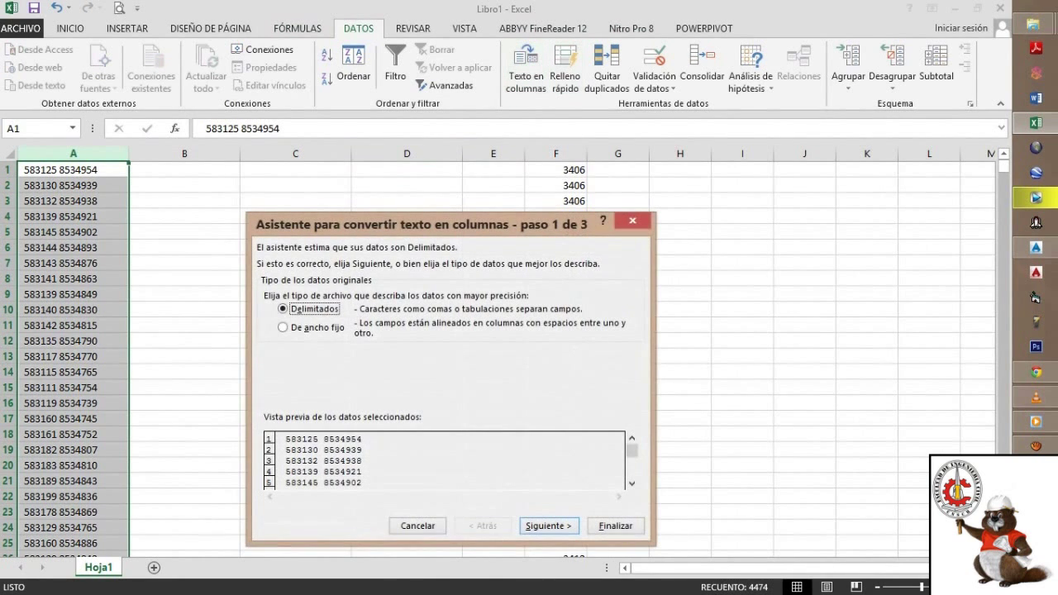
click(305, 328)
click(306, 309)
key(Tab)
key(Return)
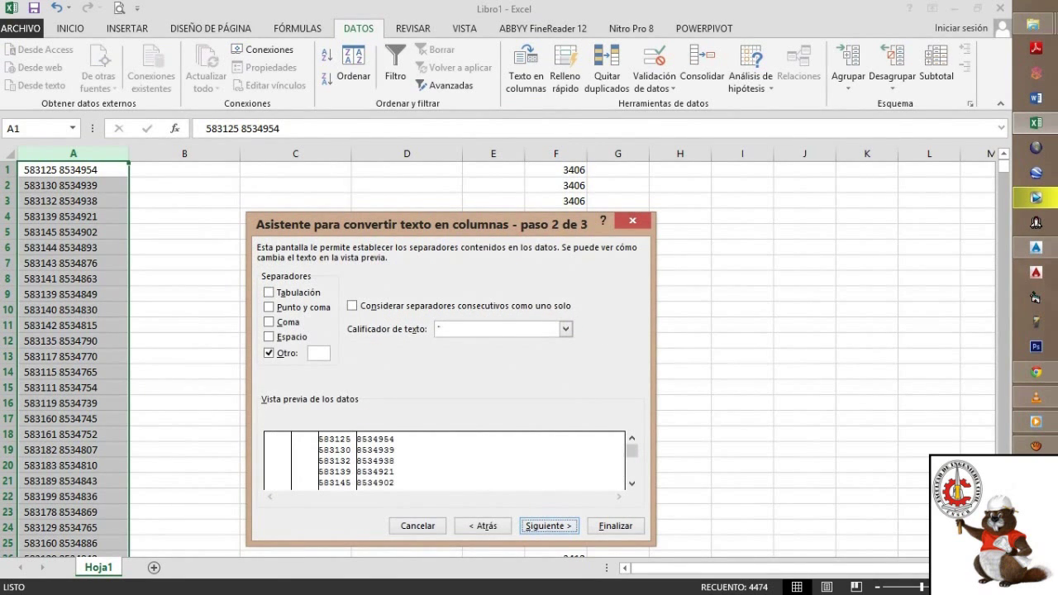
key(Return)
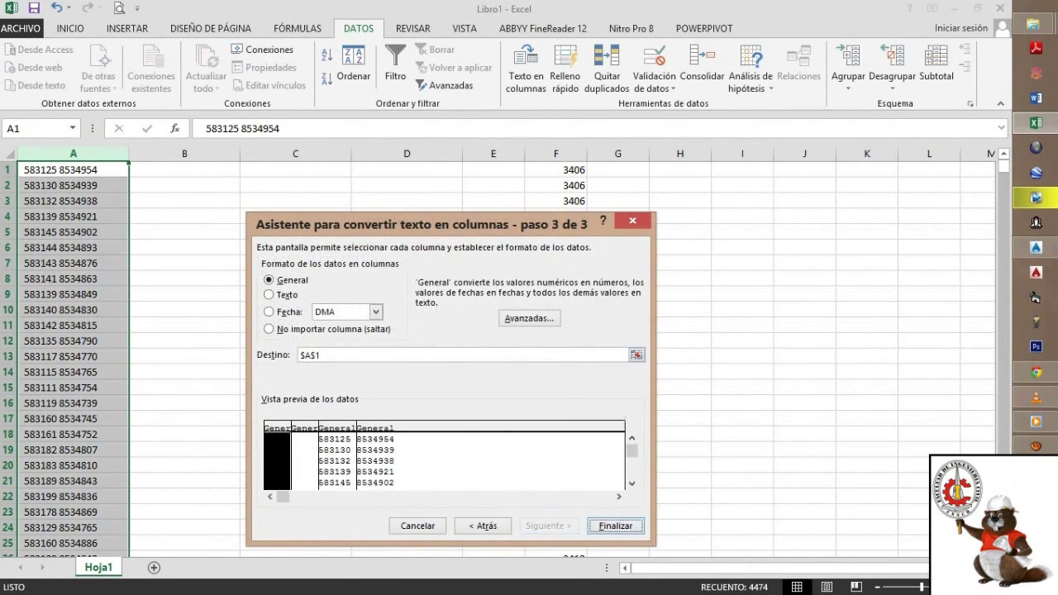
key(Return)
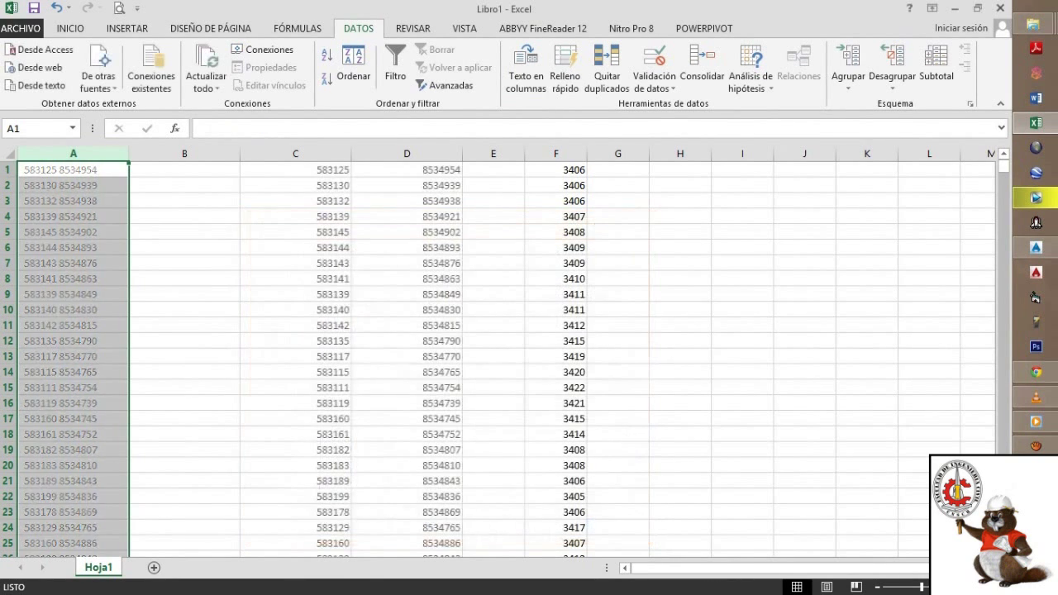
Delete the empty columns A and B in front of the split coordinates.
drag(185, 153, 55, 152)
right_click(55, 152)
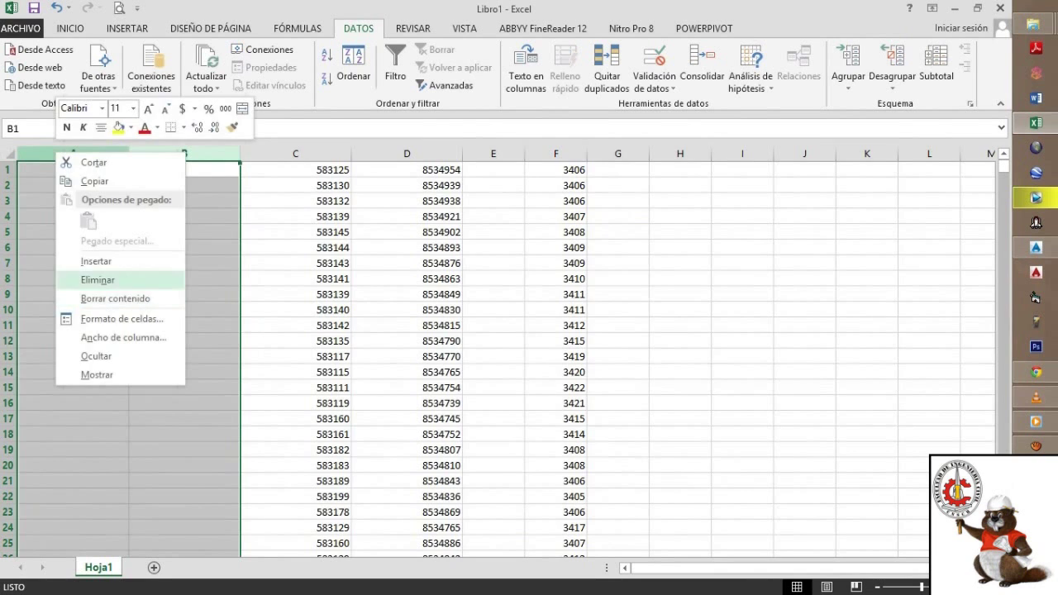
click(97, 279)
Autofit the widths of columns A to D and delete the blank column C before the altitudes.
drag(332, 154, 72, 153)
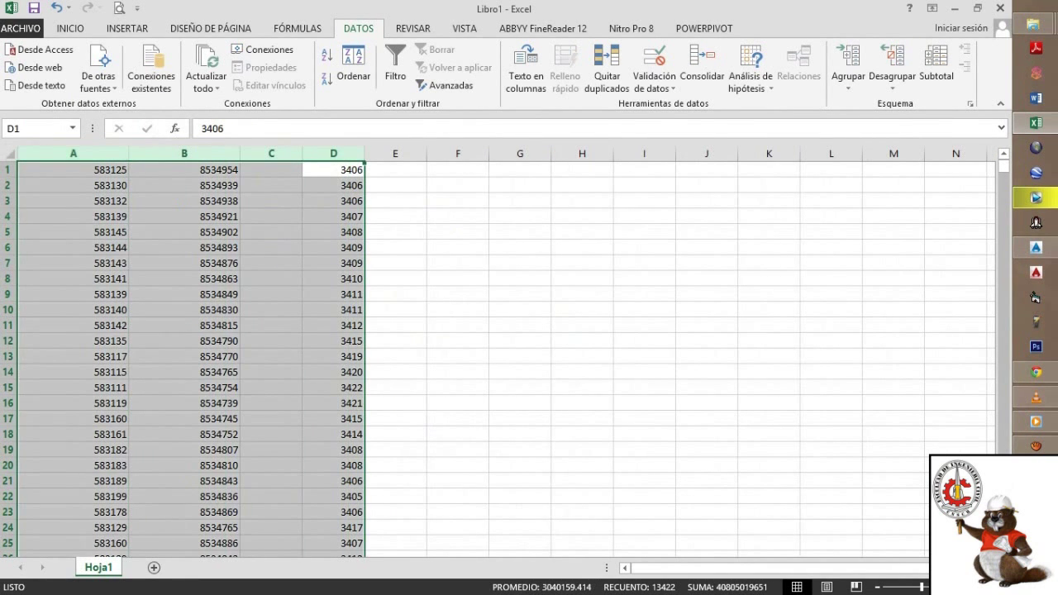
double_click(129, 154)
click(138, 153)
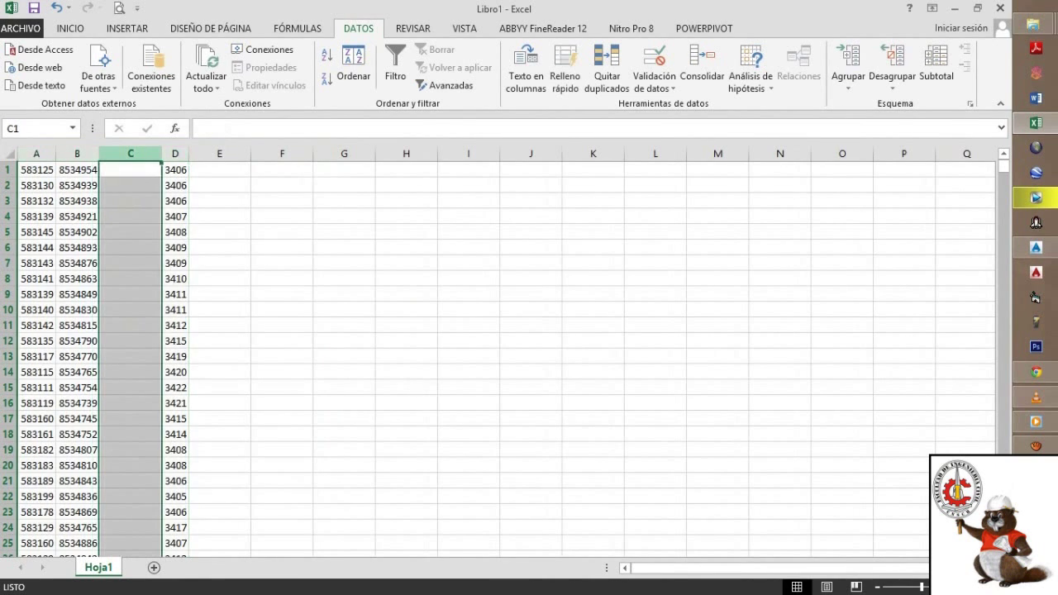
right_click(139, 153)
click(182, 278)
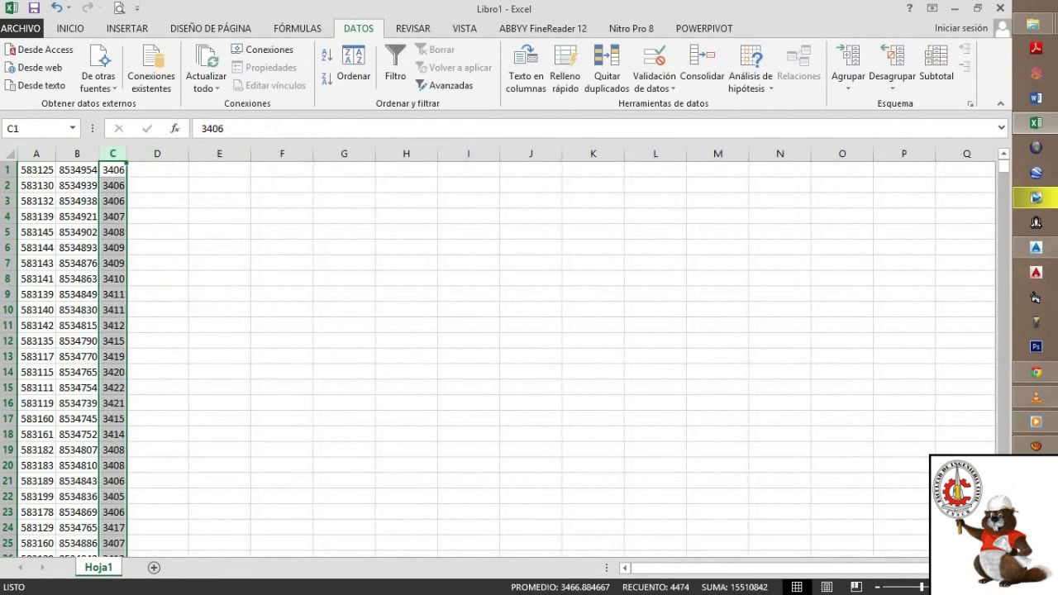
Copy the coordinates and altitudes in columns A to C, from row 1 down to the last data row.
click(37, 170)
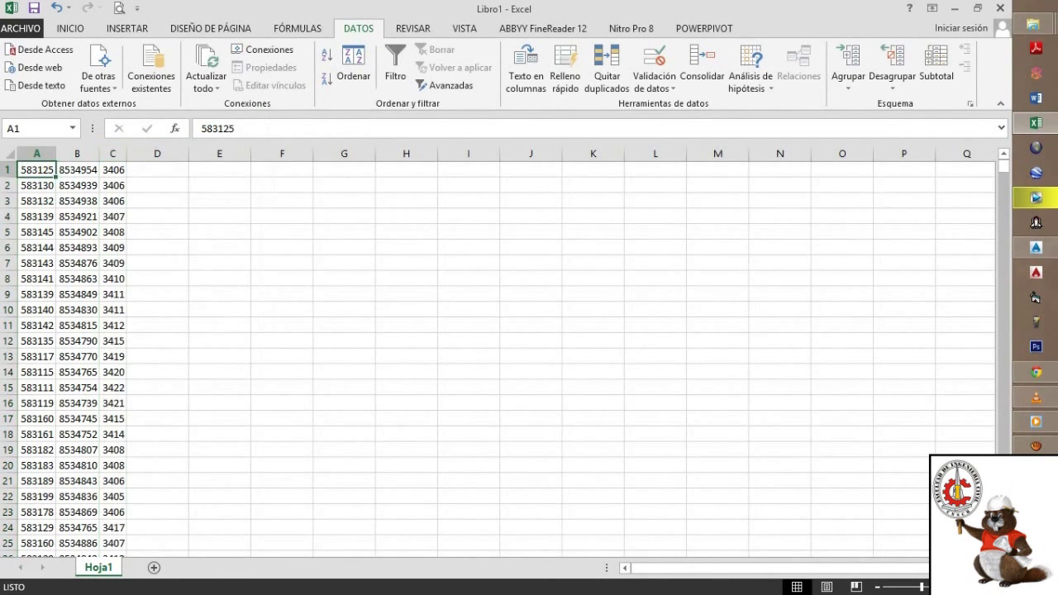
click(157, 170)
click(220, 170)
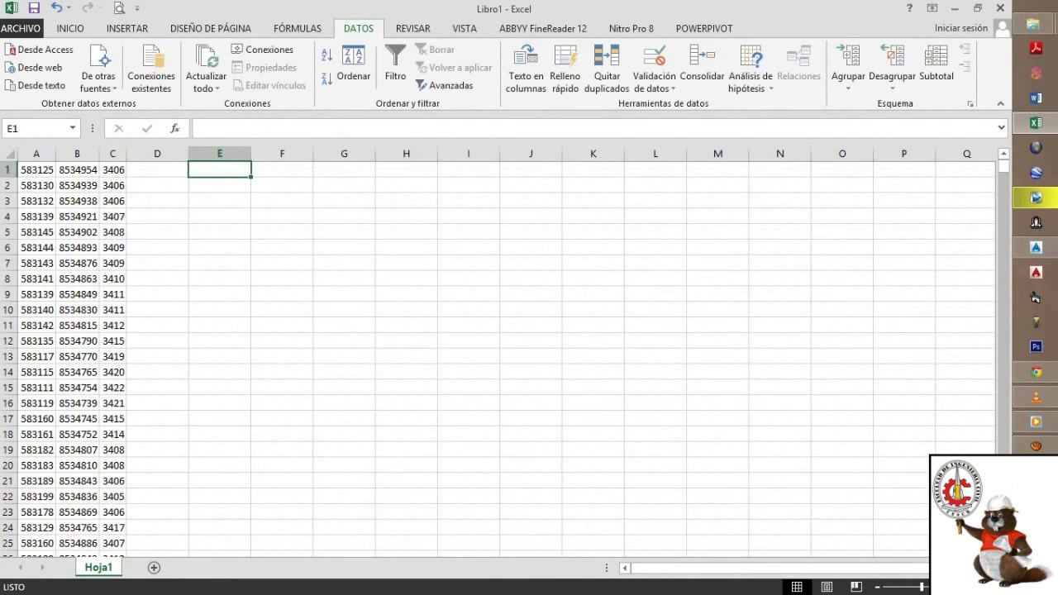
drag(112, 170, 37, 247)
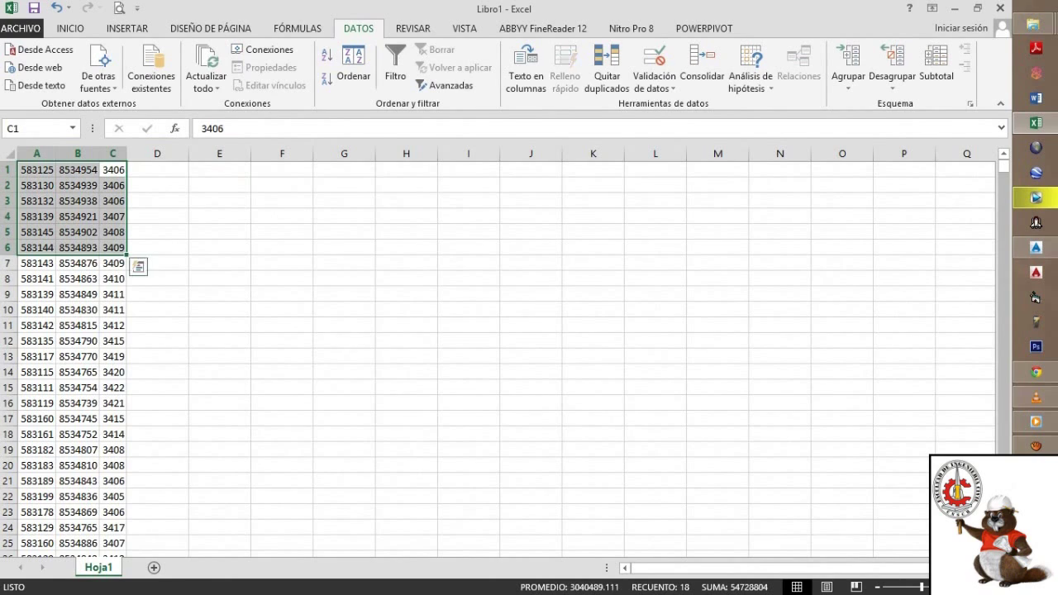
key(ctrl+shift+Down)
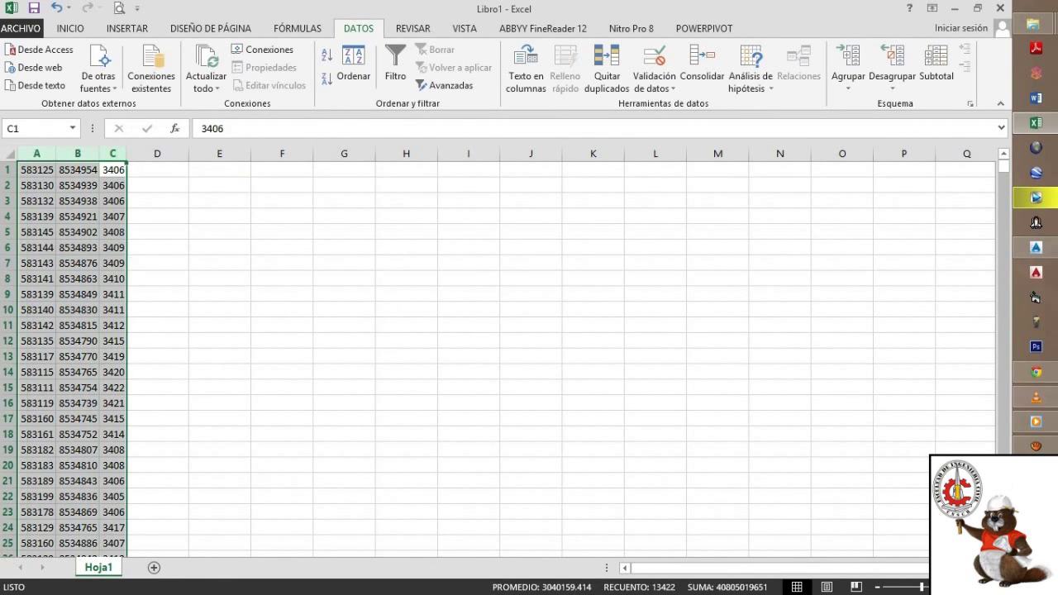
key(ctrl+c)
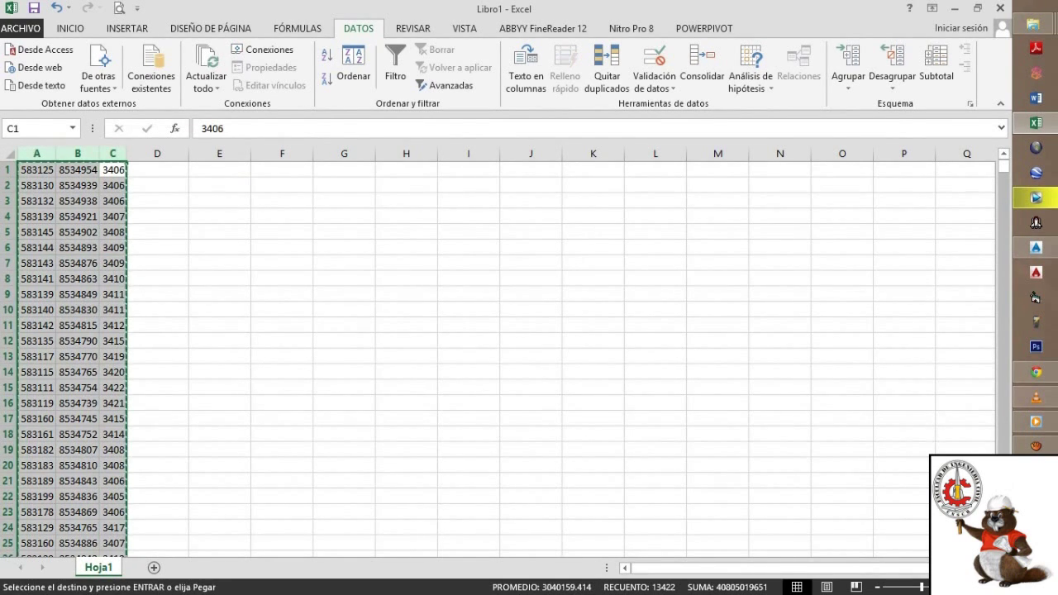
Create a text document in the chiara folder on the desktop, keeping its default name, and open it in Notepad.
key(super+d)
double_click(654, 202)
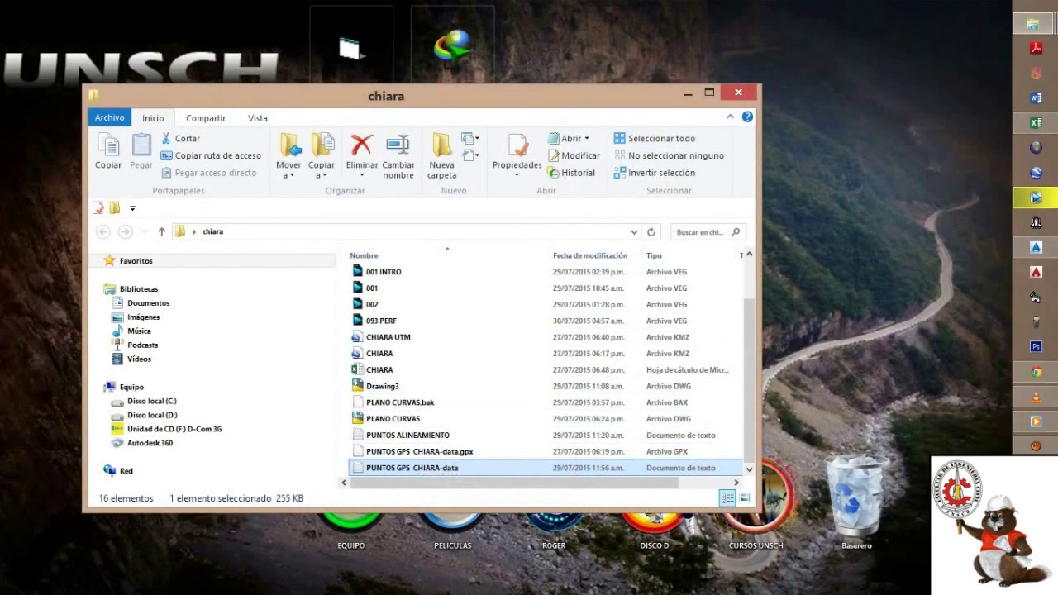
click(709, 91)
right_click(807, 266)
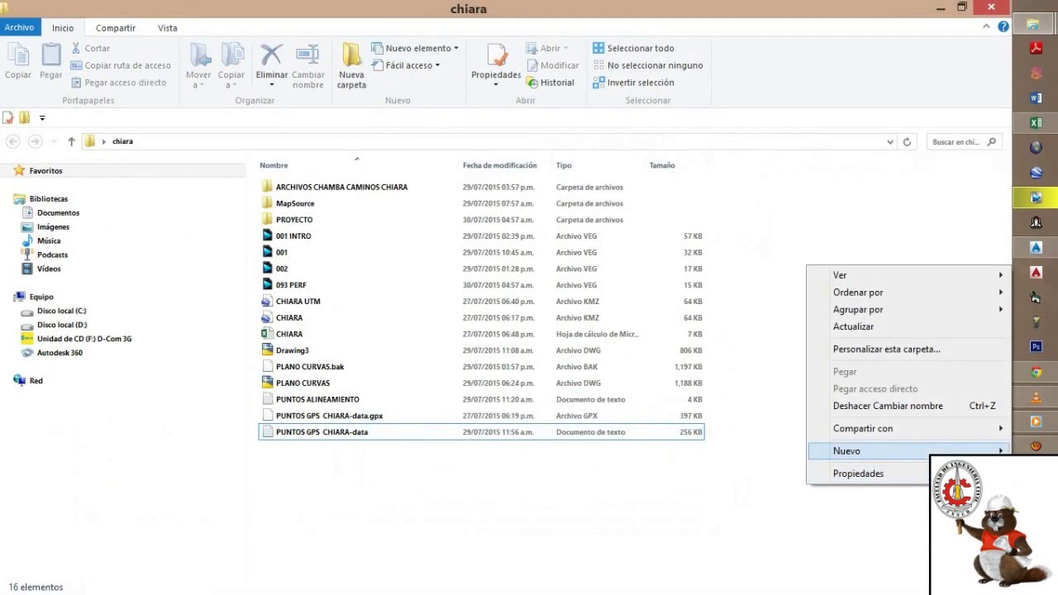
mouse_move(847, 451)
click(661, 417)
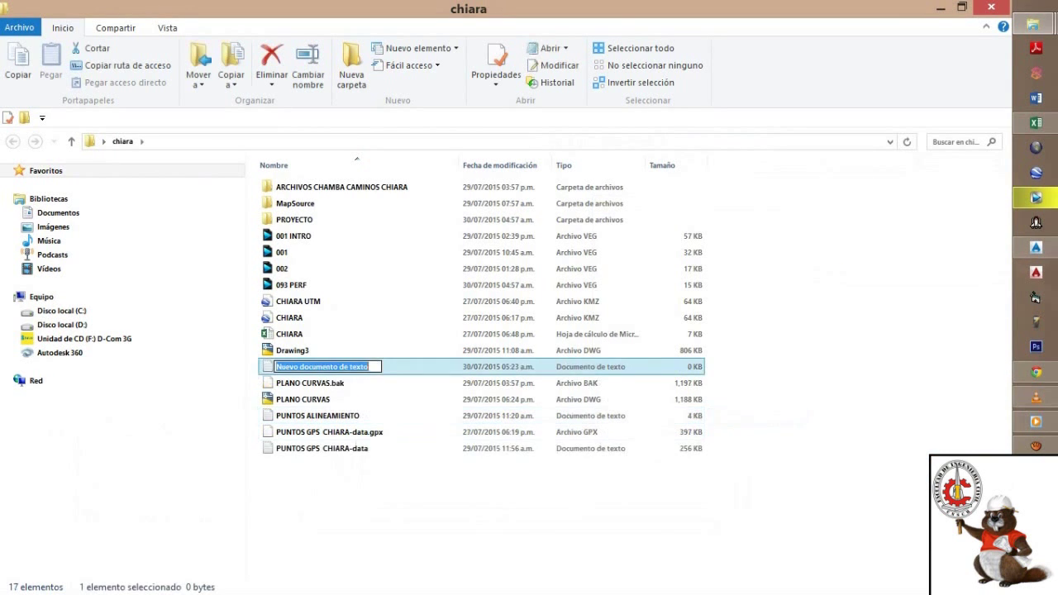
key(Return)
key(Return)
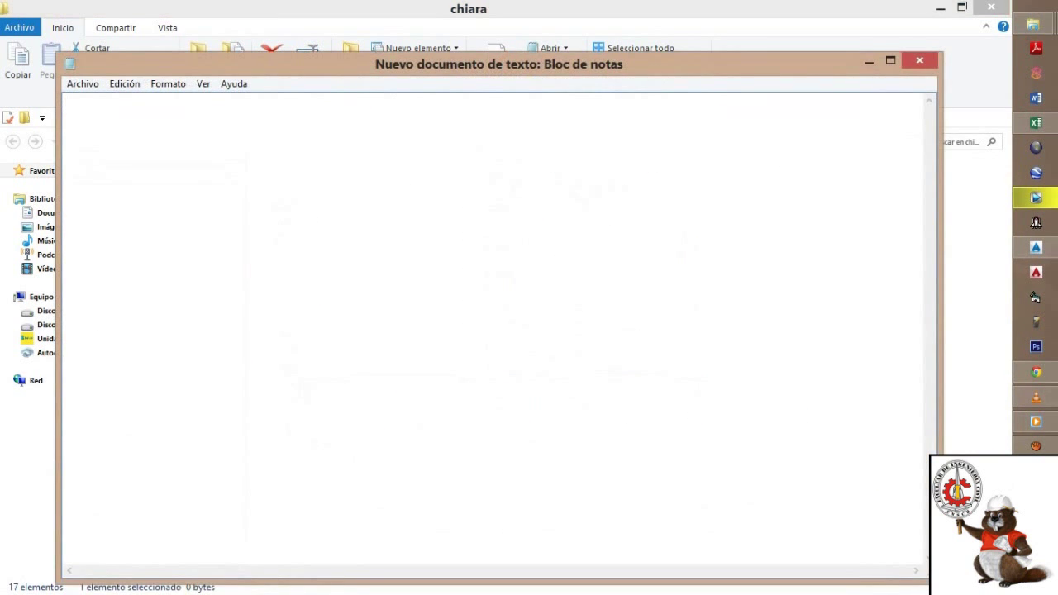
Paste the copied coordinates and altitudes into the empty text document, check them from the first row, and save on closing.
key(ctrl+v)
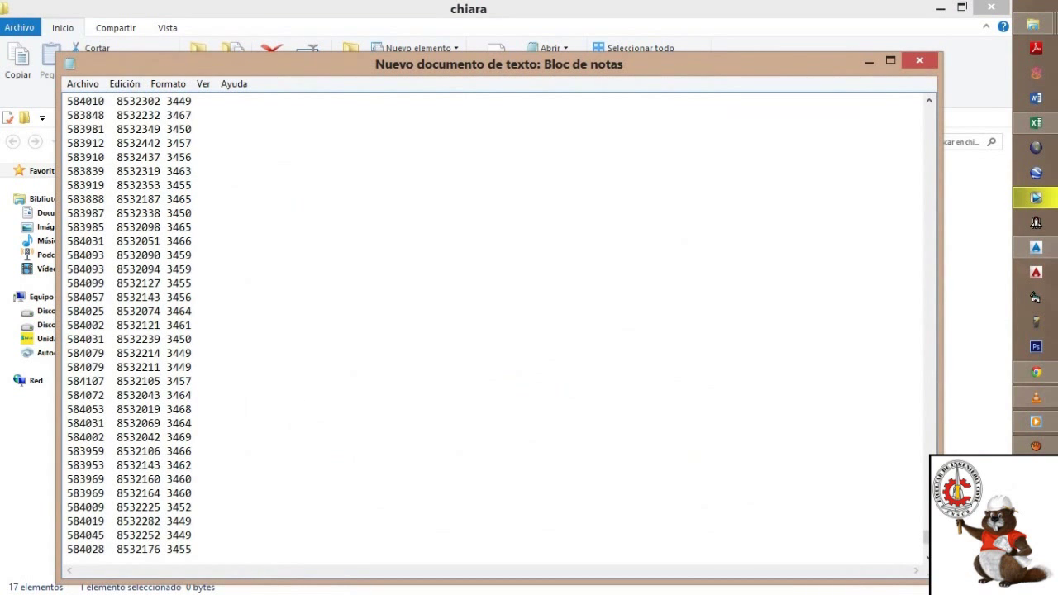
drag(928, 537, 929, 111)
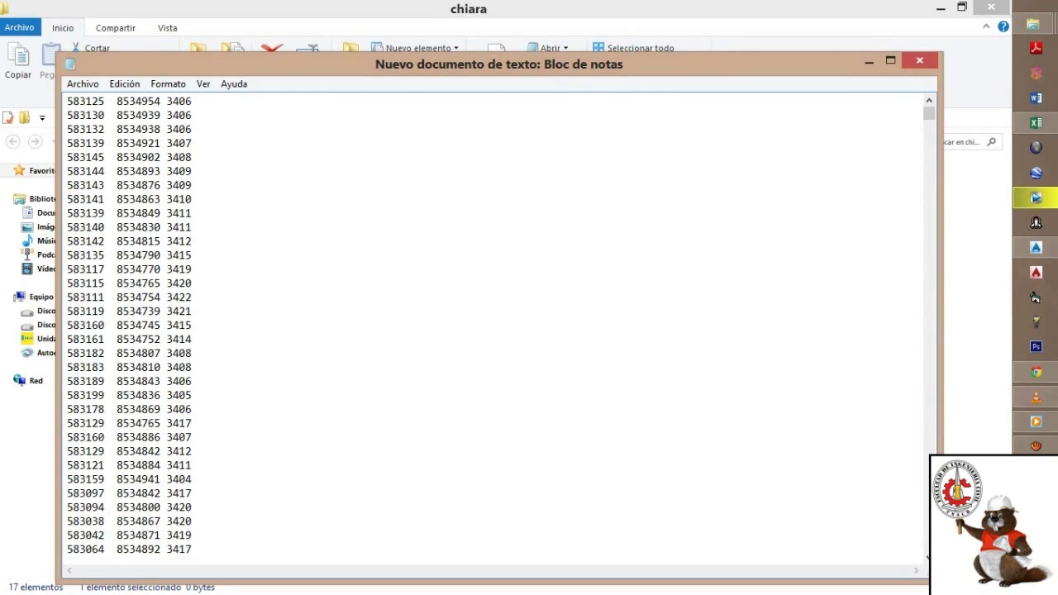
key(ctrl)
key(ctrl)
key(ctrl)
click(919, 60)
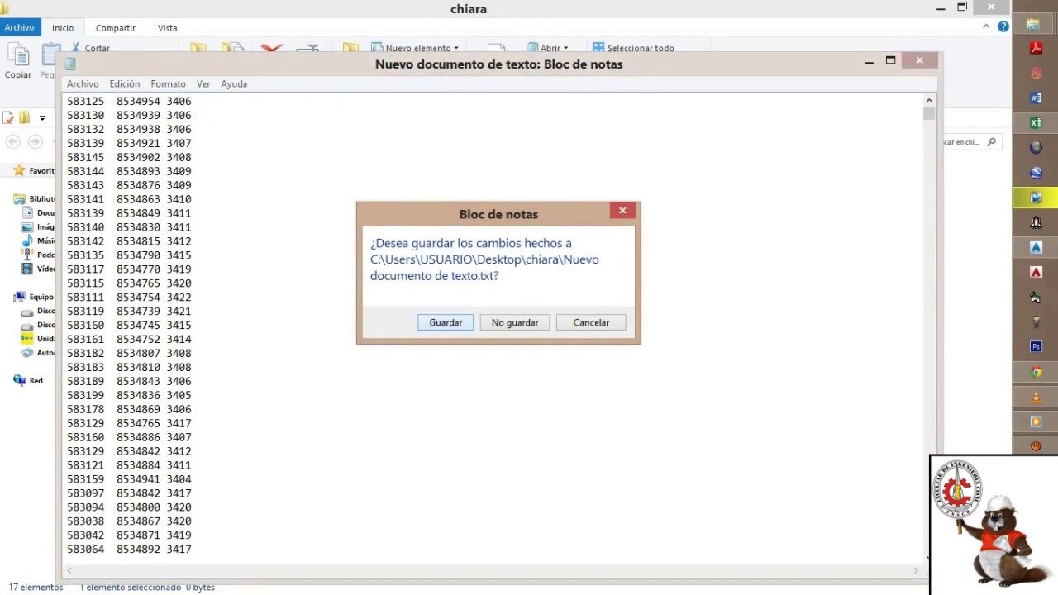
click(451, 321)
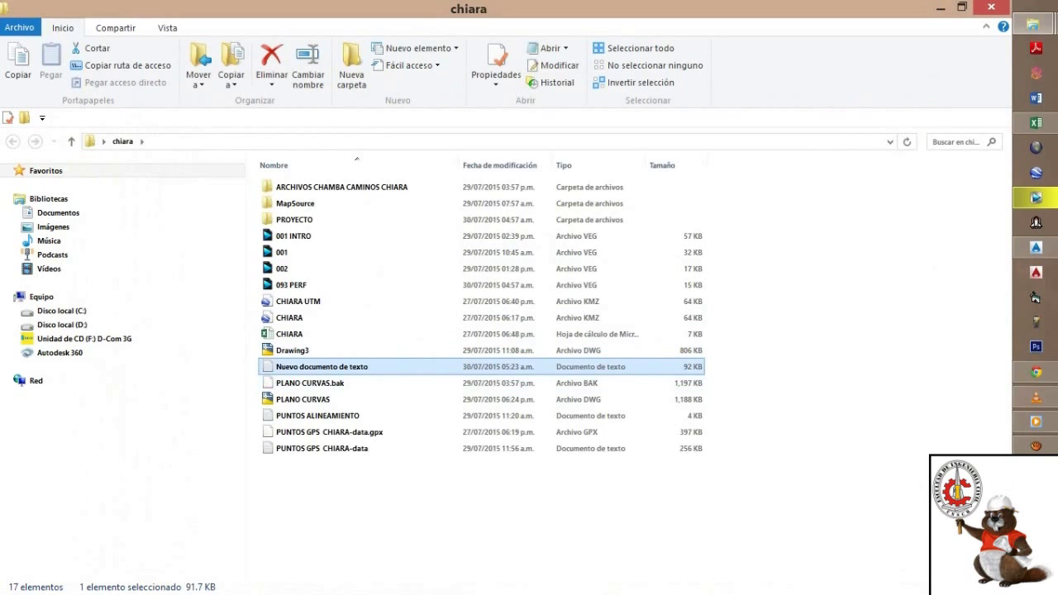
Rename the new text document in the chiara folder as PUNTOS CHIARA.
key(F2)
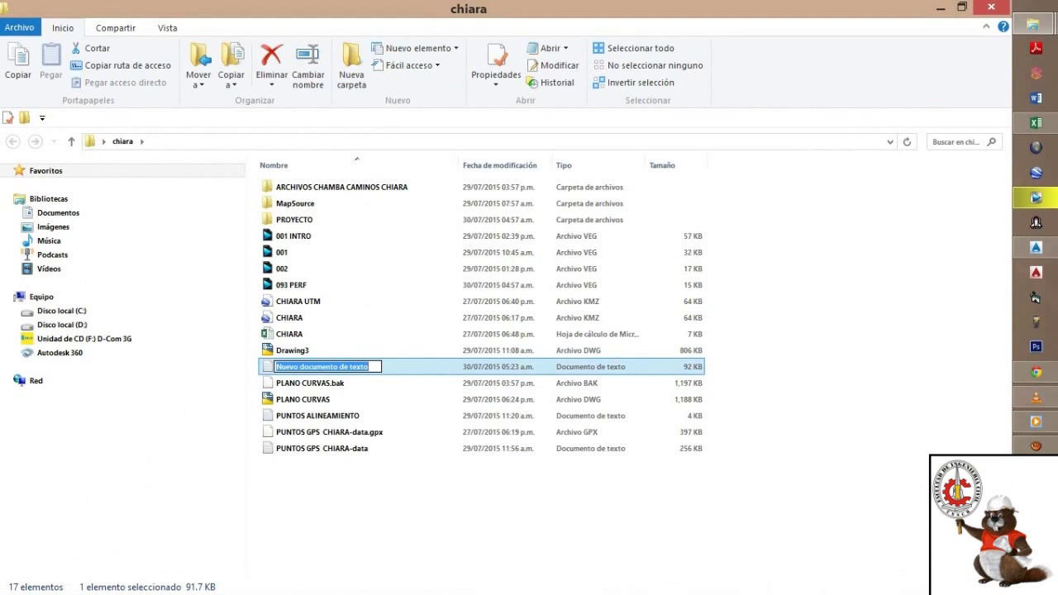
text(PUNTOS)
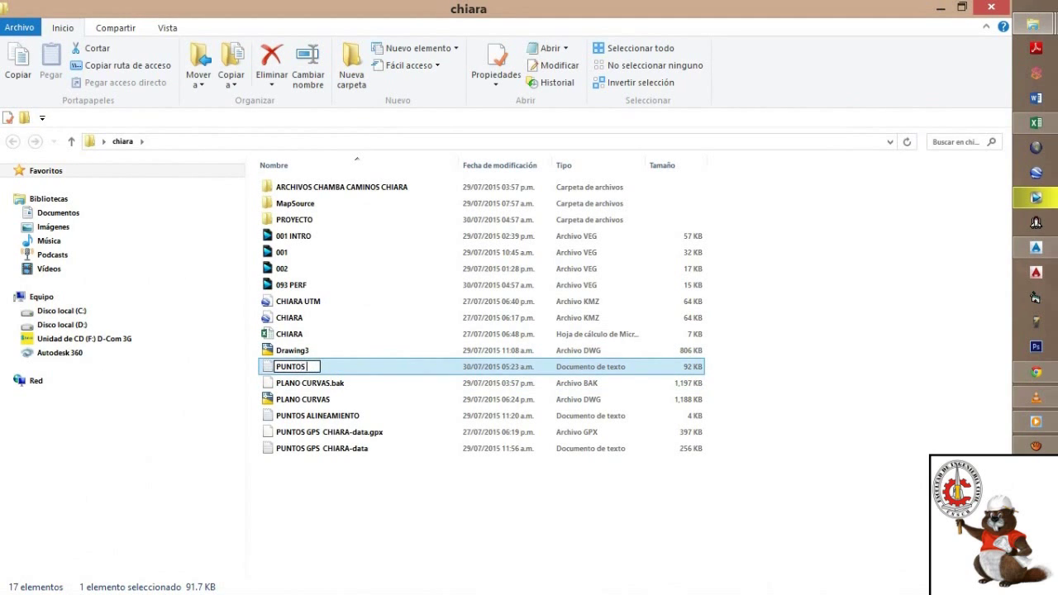
text( CHIARA)
click(768, 350)
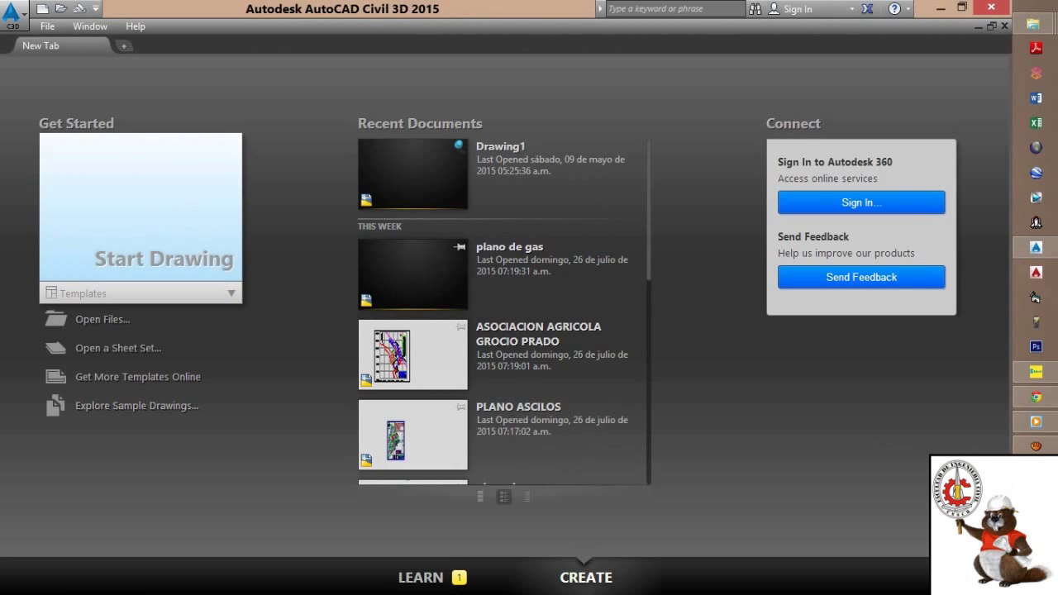
Start a new drawing in AutoCAD Civil 3D and open the drawing settings of Drawing1 for editing.
click(140, 207)
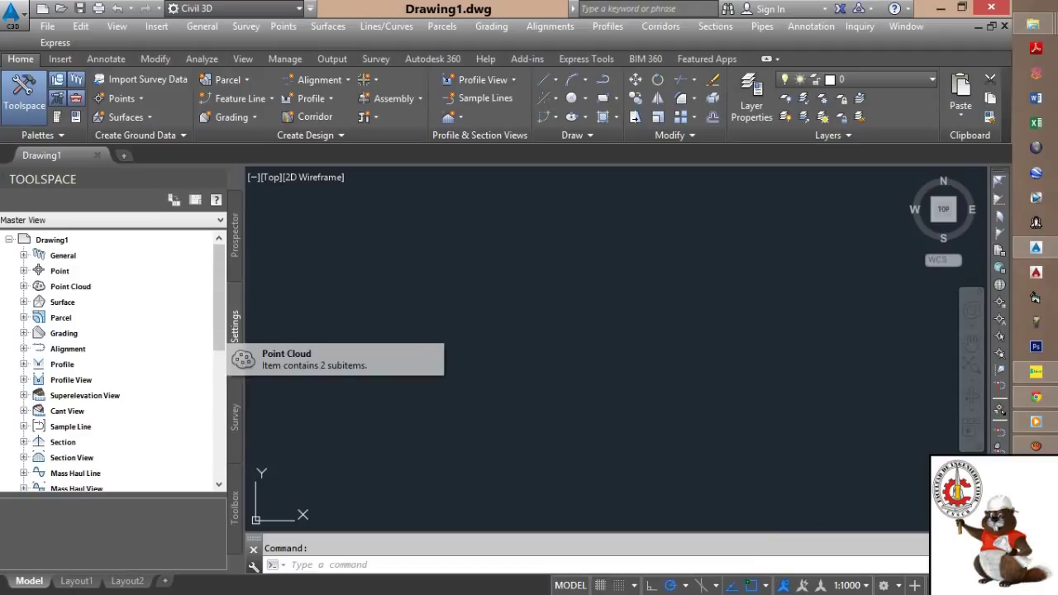
click(52, 239)
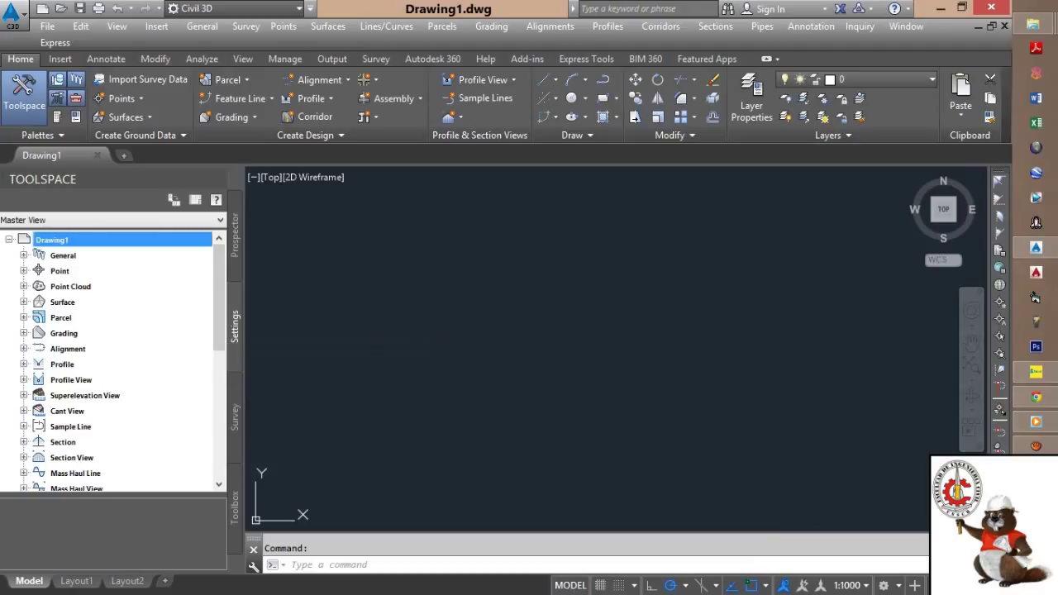
right_click(68, 240)
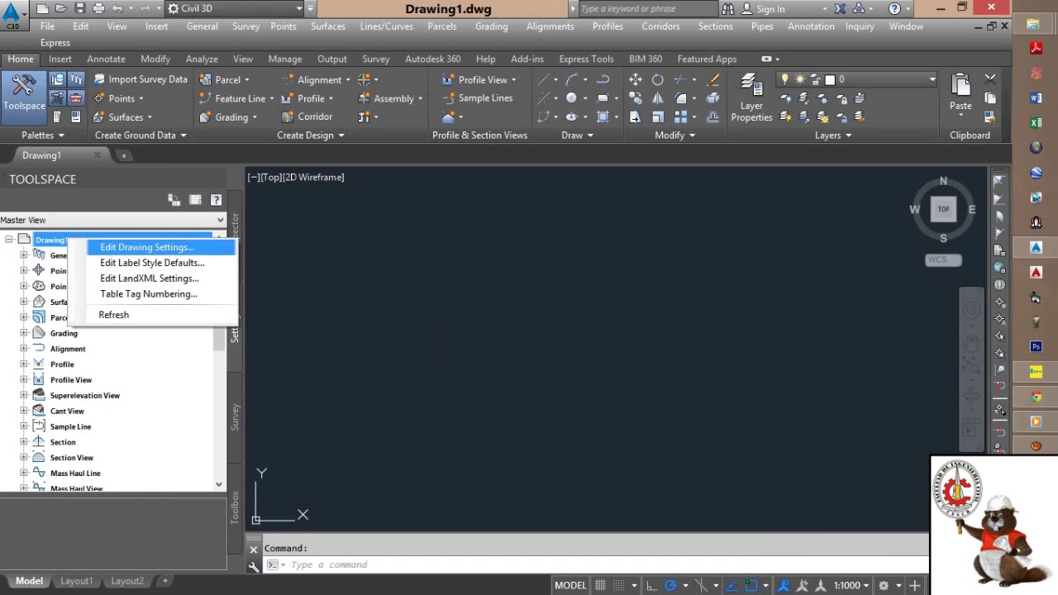
click(147, 247)
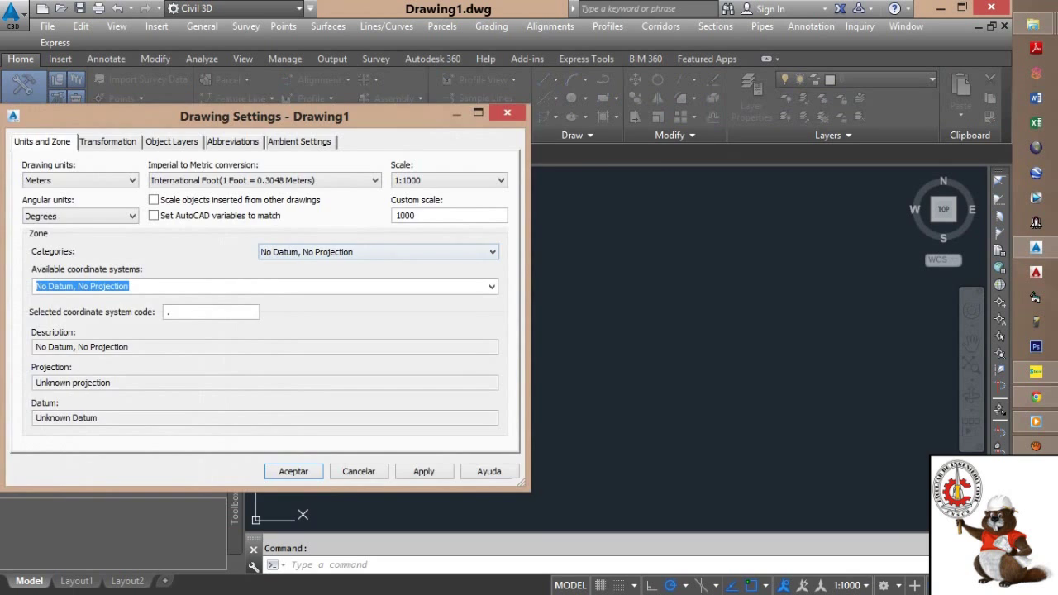
Keep the 1:1000 drawing scale and set the zone category to UTM, WGS84 Datum.
drag(265, 116, 517, 108)
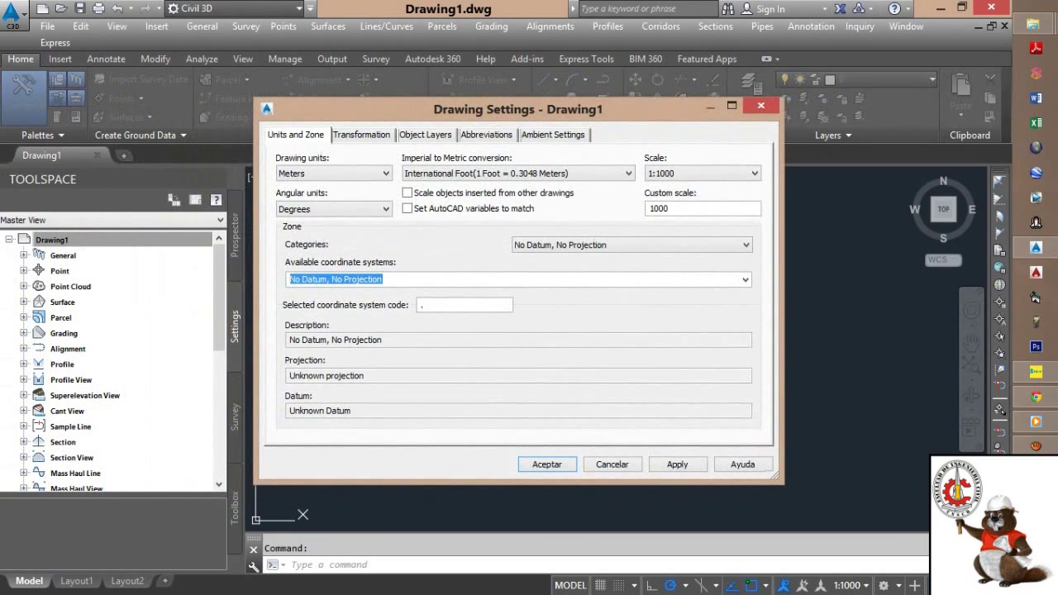
click(703, 172)
click(702, 174)
click(703, 244)
scroll(628, 405, down, 20)
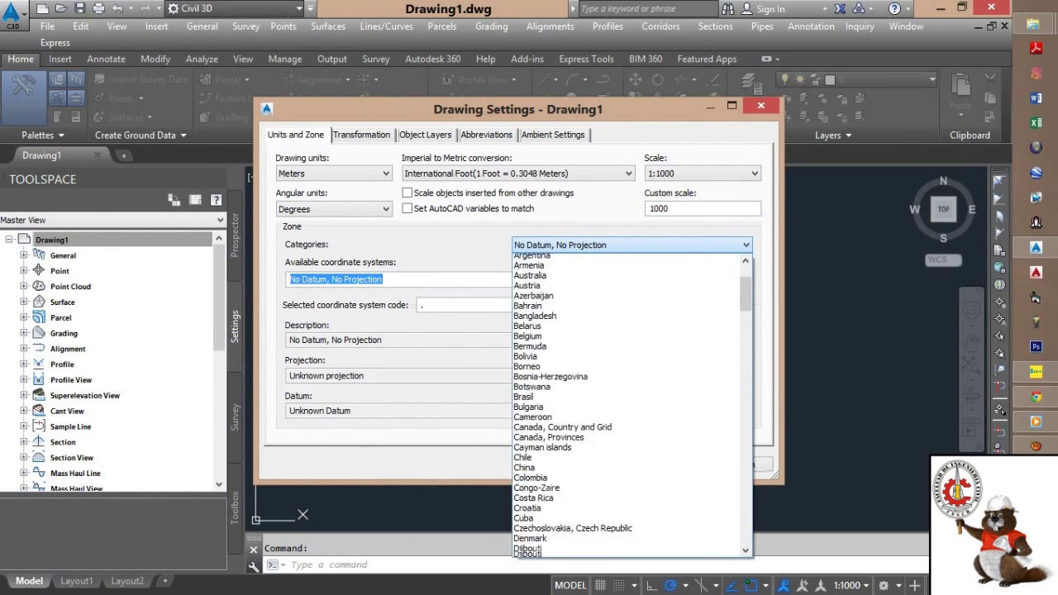
scroll(628, 405, down, 20)
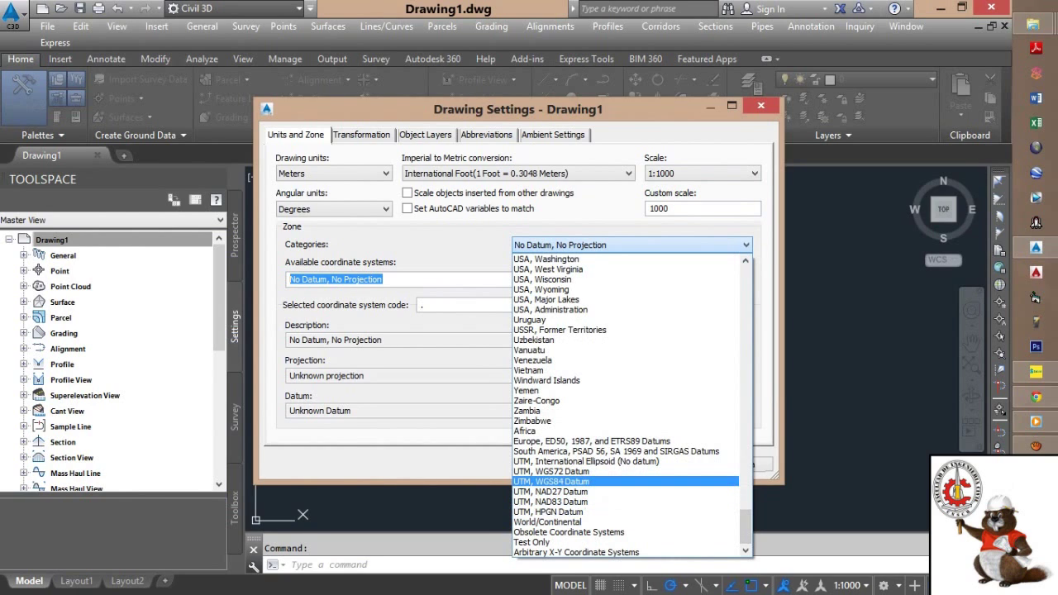
click(551, 480)
Assign the coordinate system UTM-WGS 1984 datum, Zone 13 South, Meter, and apply the drawing settings.
click(744, 279)
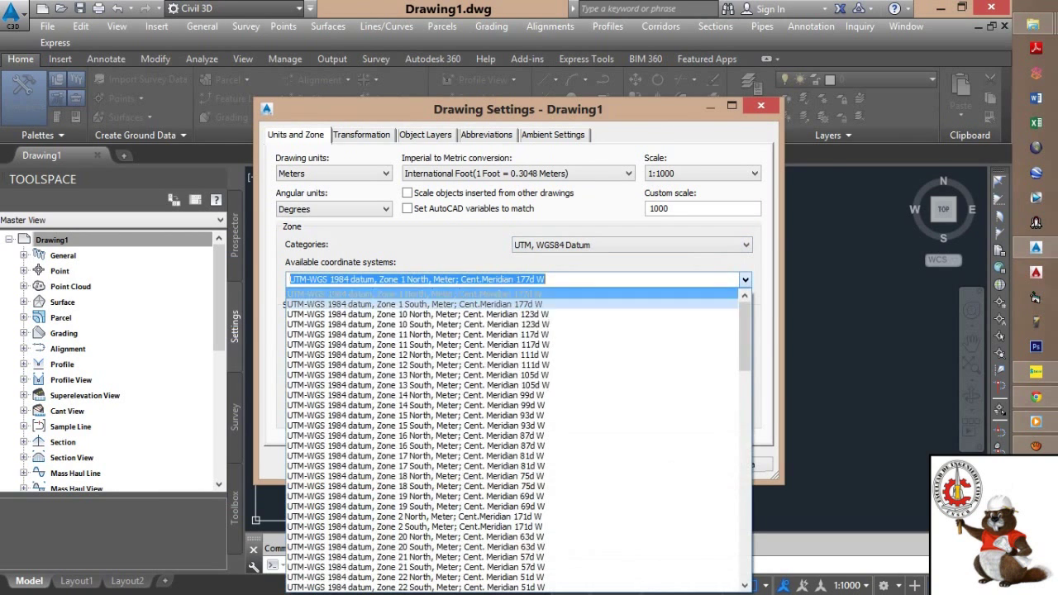
scroll(413, 496, down, 1)
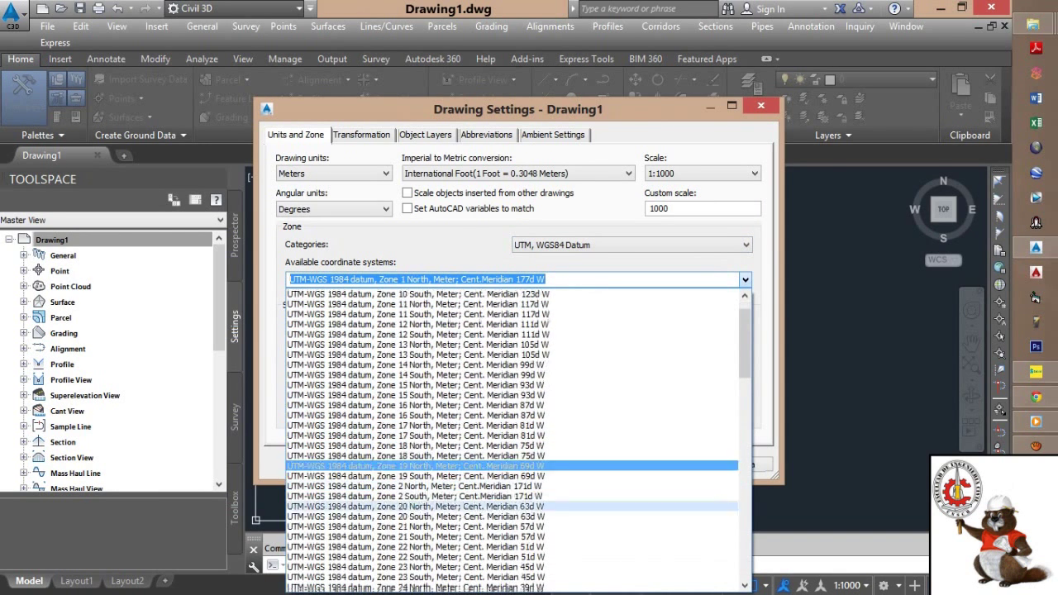
scroll(414, 446, up, 1)
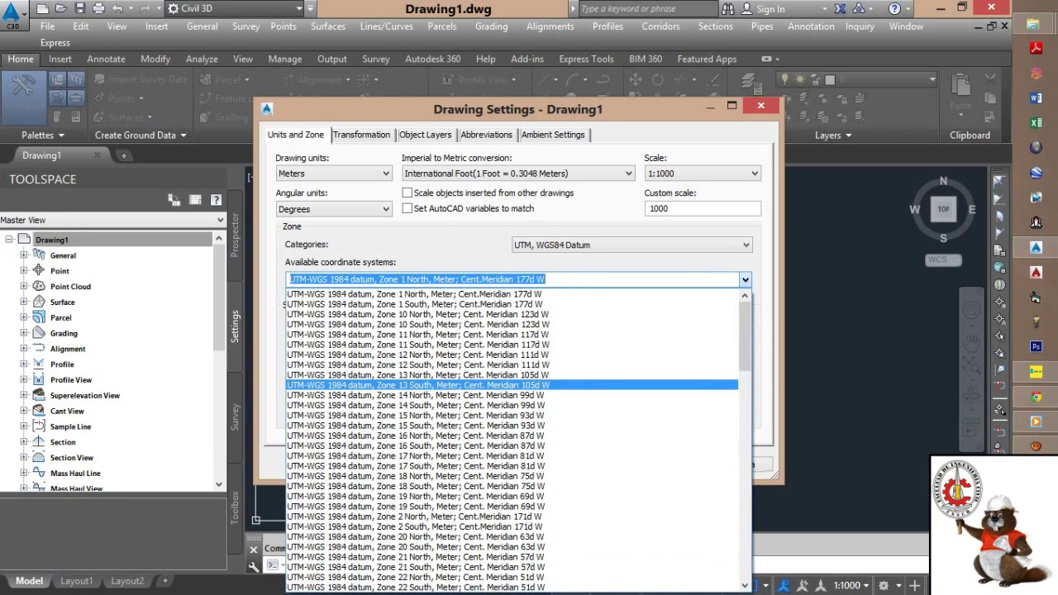
click(417, 384)
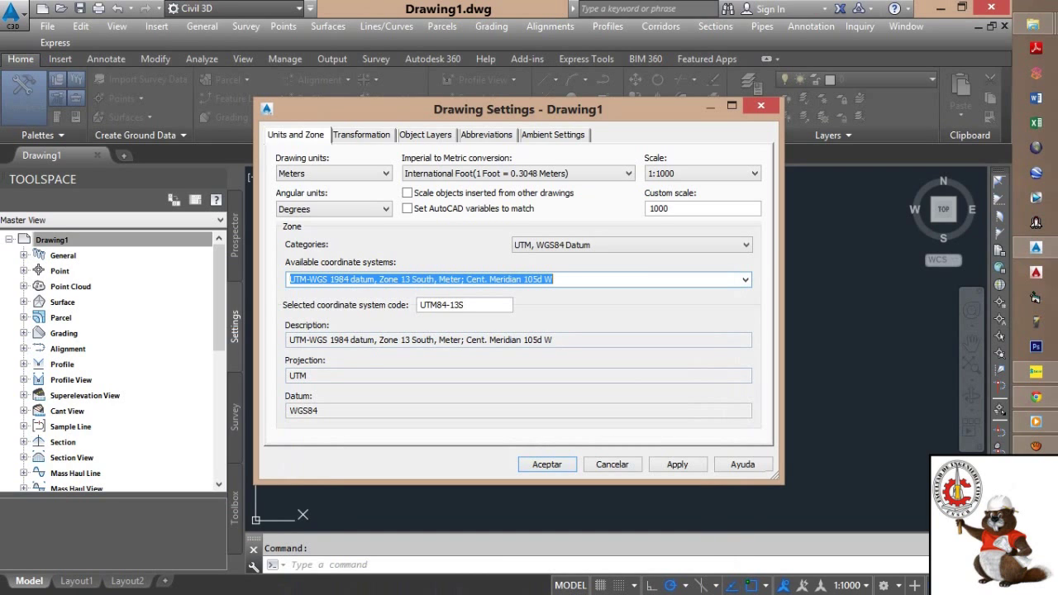
click(677, 464)
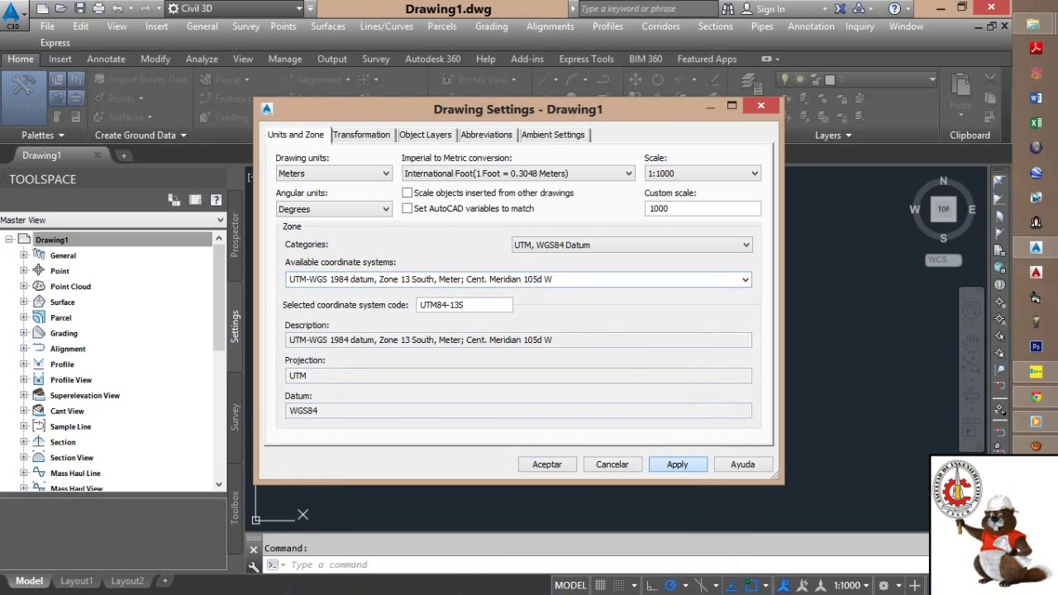
click(546, 463)
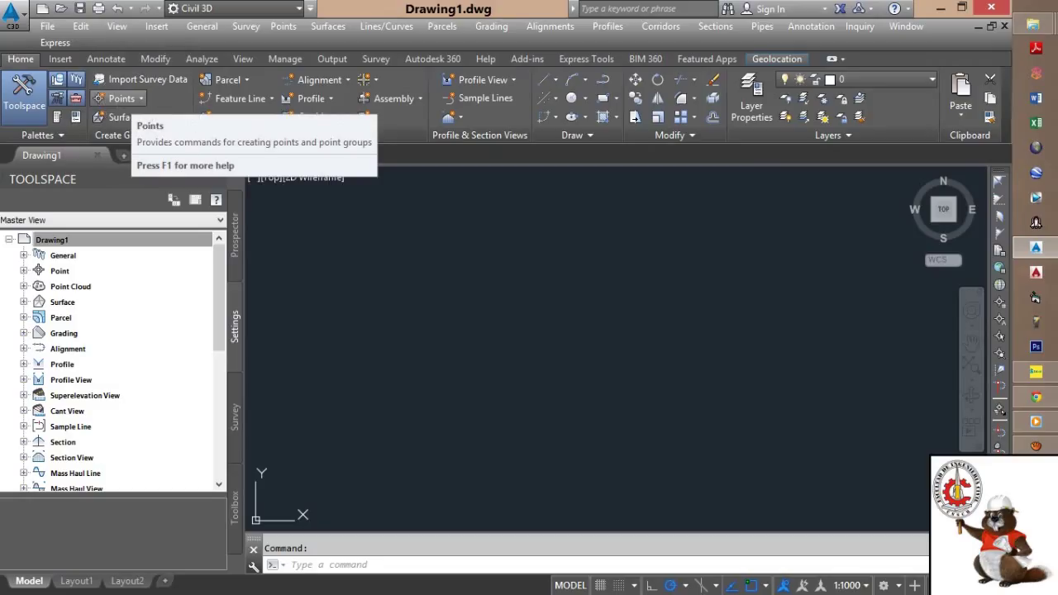
Examine the column order of PUNTOS FINALES CHIARA from the desktop's chiara folder in Notepad, and return to Civil 3D.
click(120, 98)
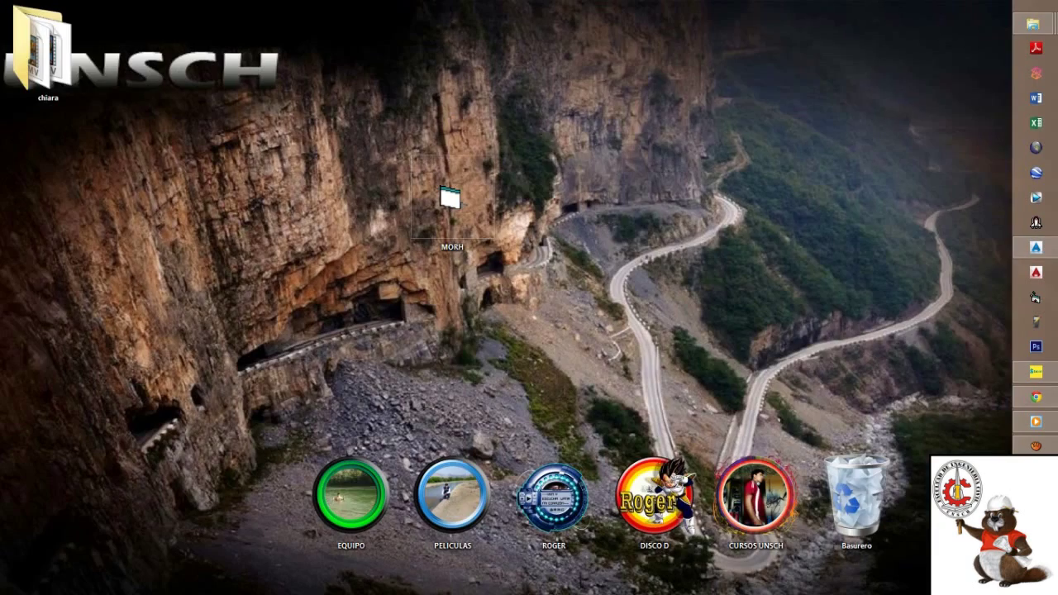
double_click(48, 52)
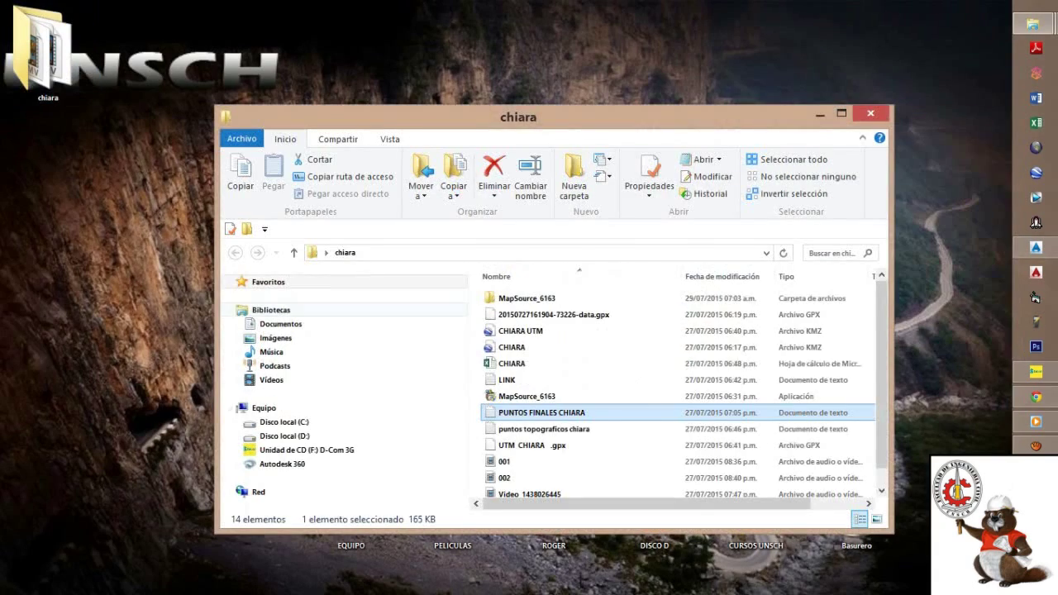
double_click(541, 413)
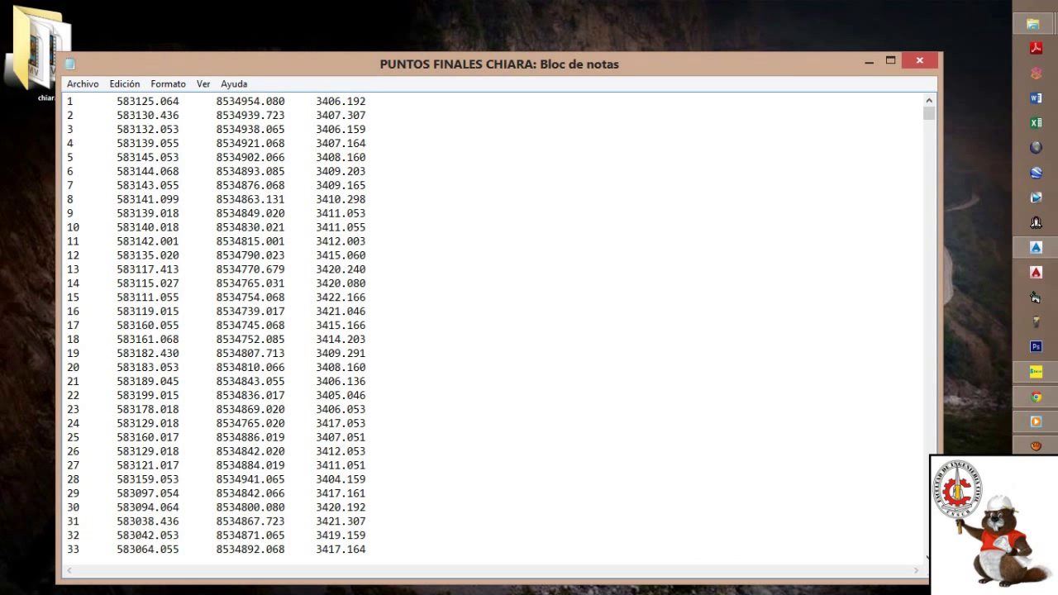
click(868, 61)
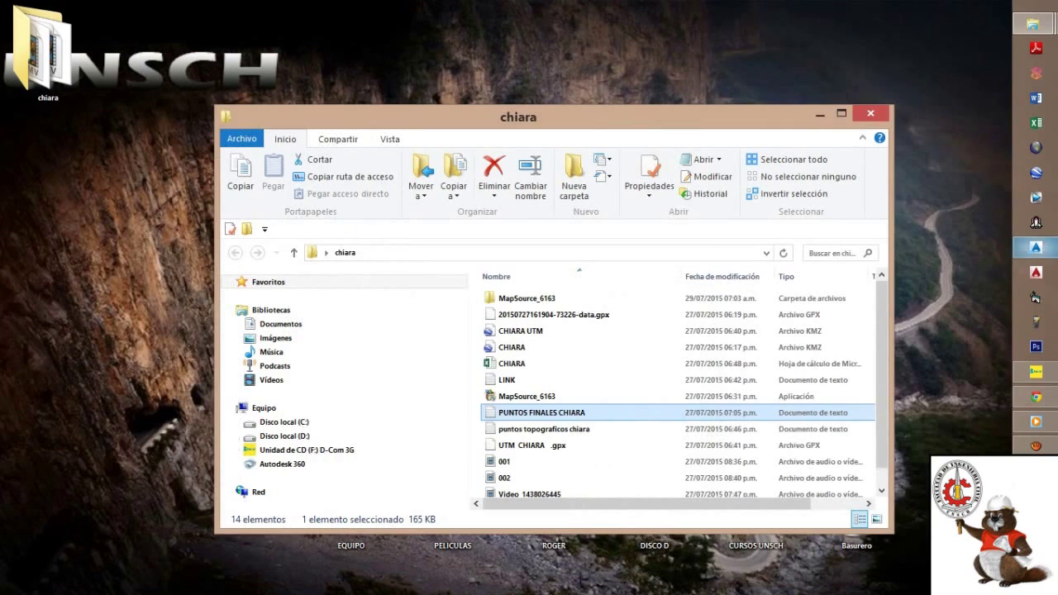
click(1035, 247)
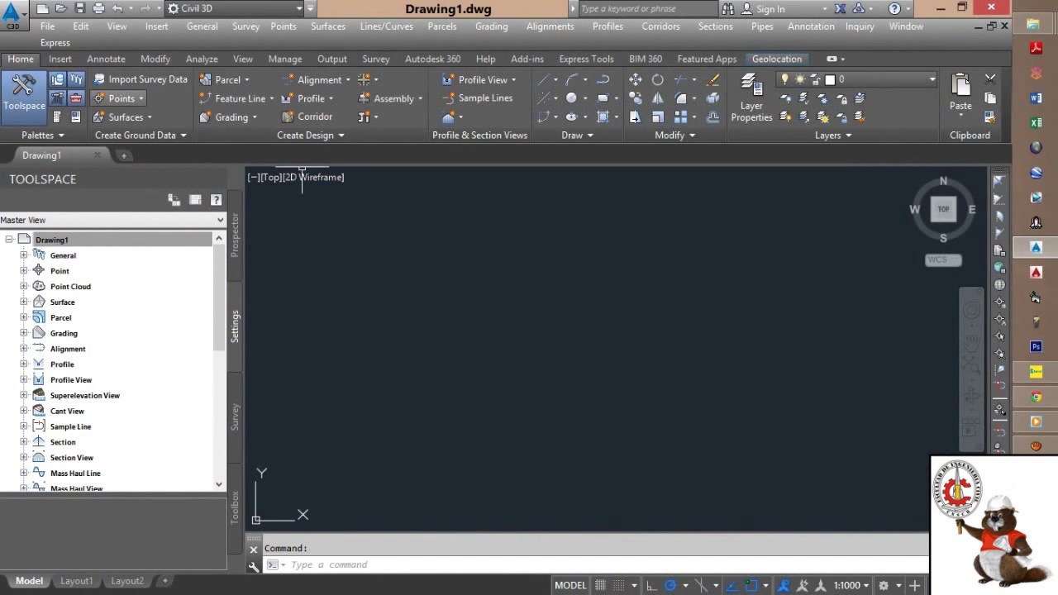
Start a point import with the point creation tools and add PUNTOS FINALES CHIARA as the source file.
click(119, 98)
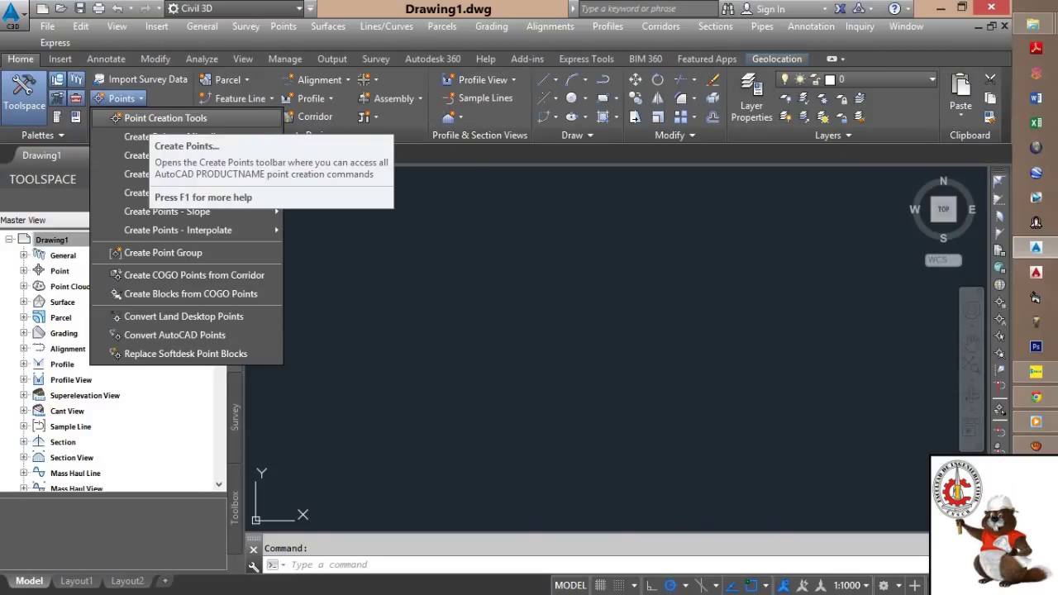
click(165, 118)
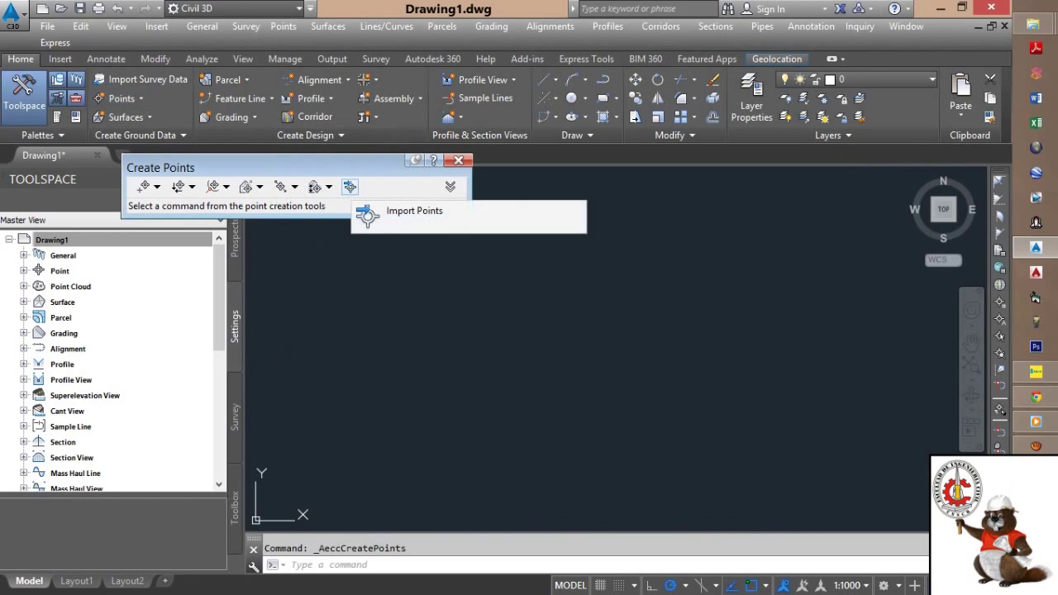
click(349, 187)
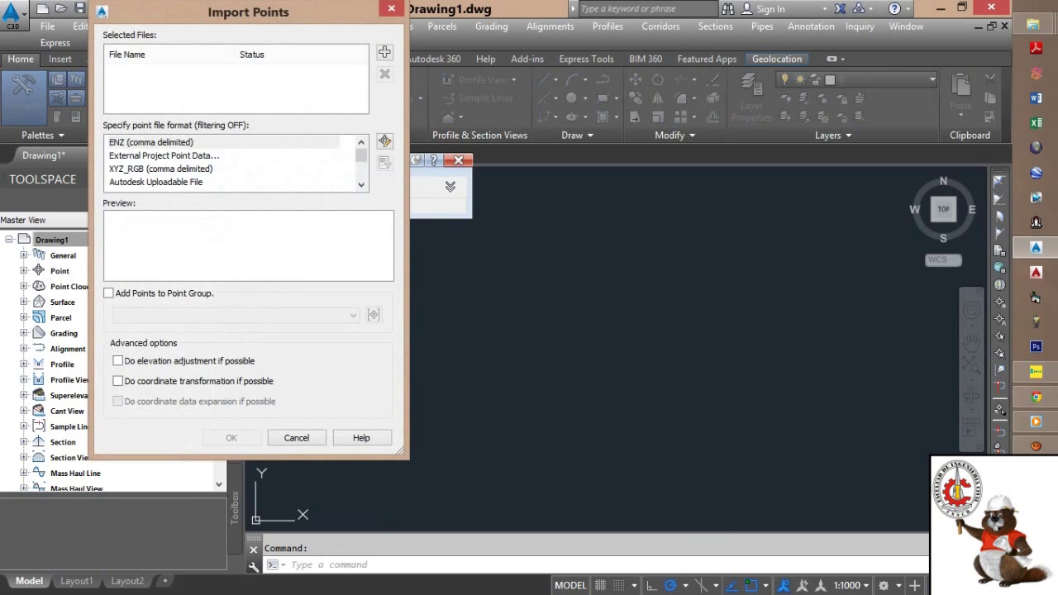
click(385, 52)
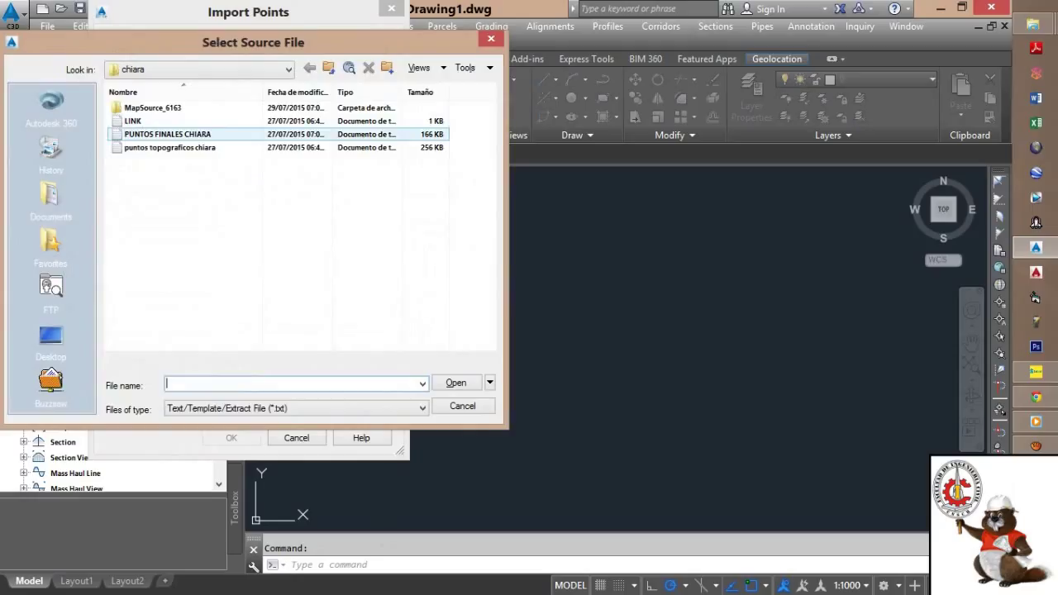
click(198, 134)
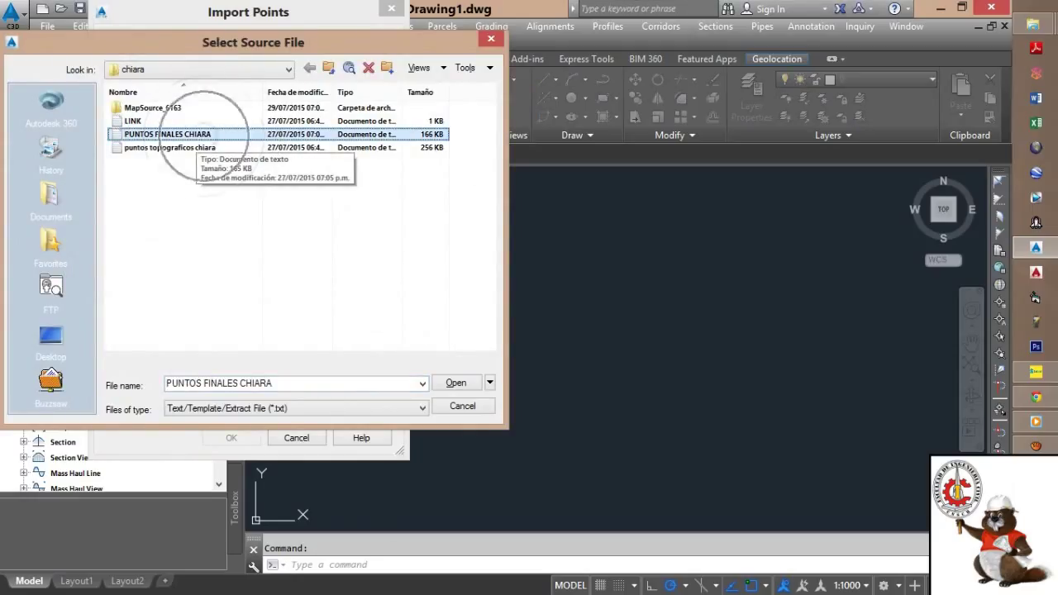
click(455, 382)
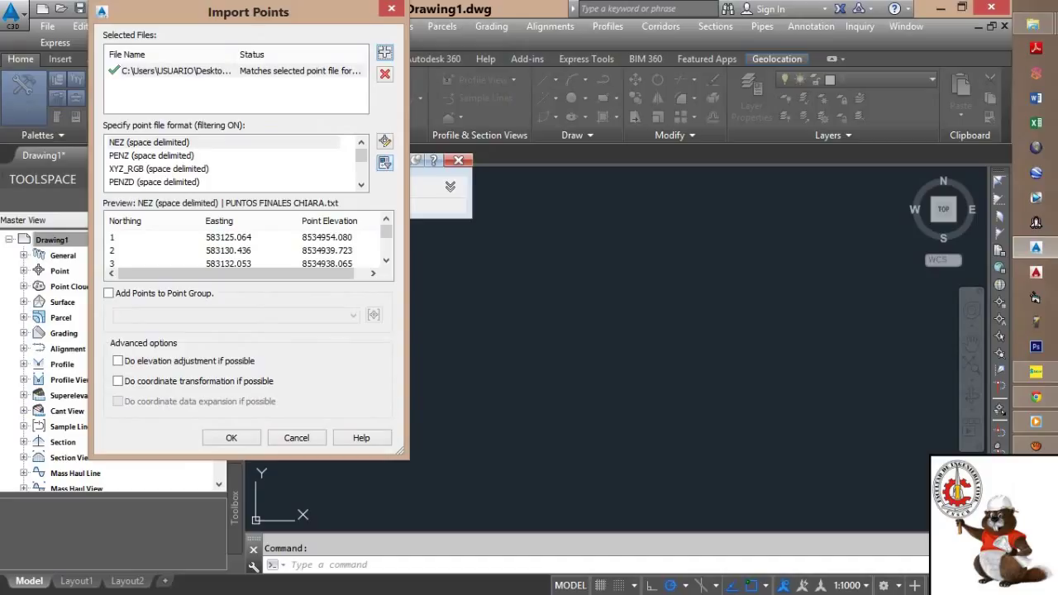
Choose PENZ (space delimited) from the unfiltered point file formats and enable adding the imported points to a point group.
drag(361, 155, 361, 168)
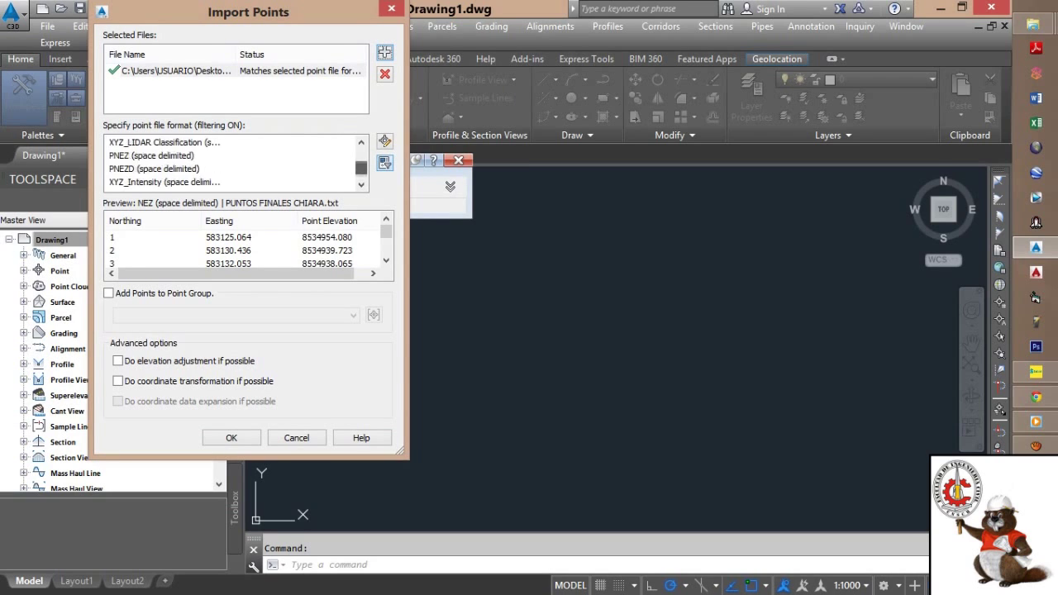
scroll(231, 162, up, 2)
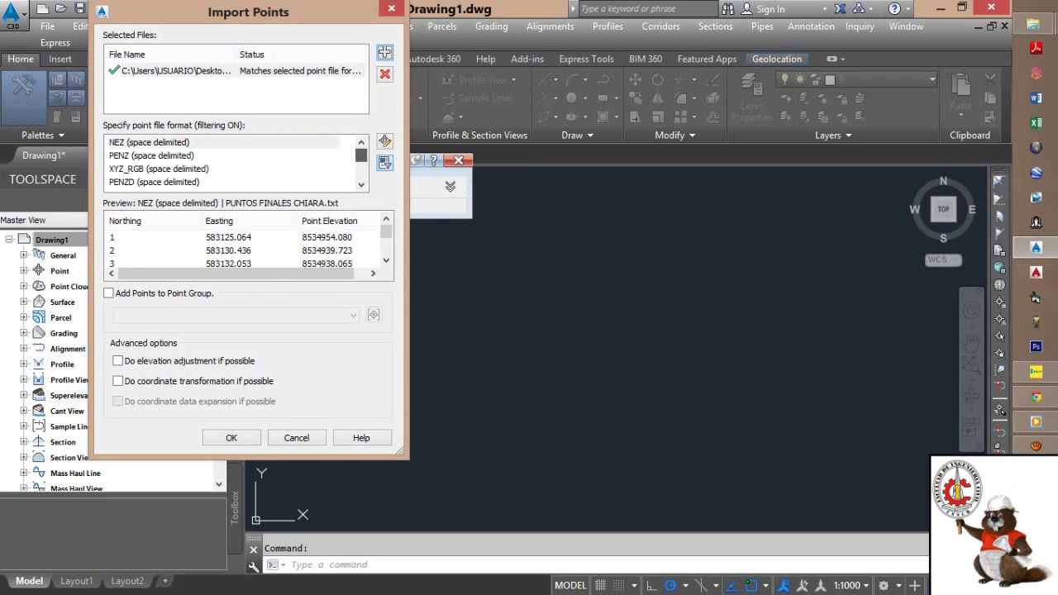
scroll(231, 162, down, 4)
scroll(231, 162, up, 4)
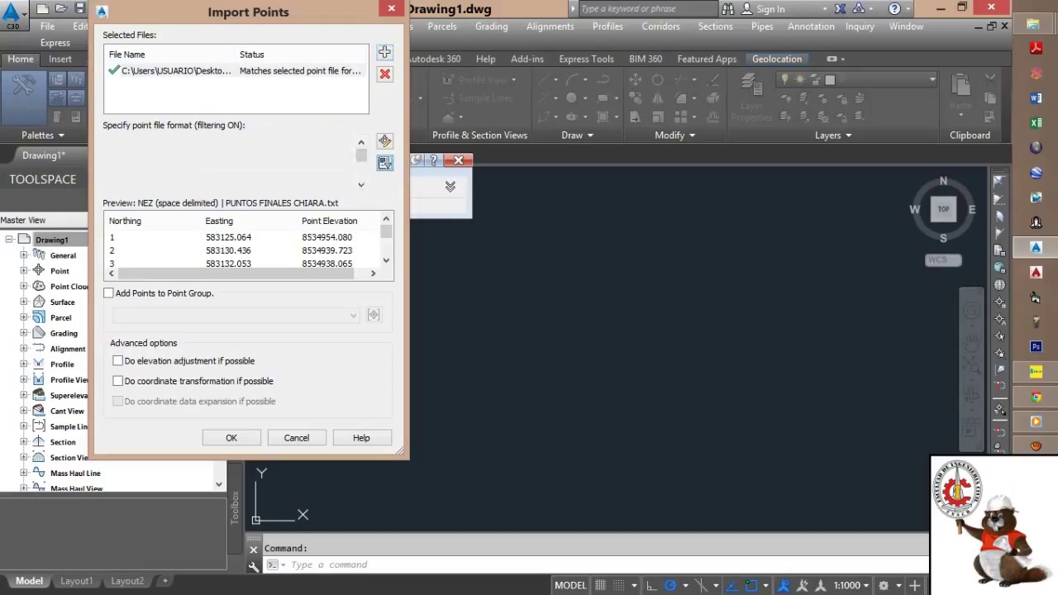
click(385, 163)
drag(361, 154, 361, 160)
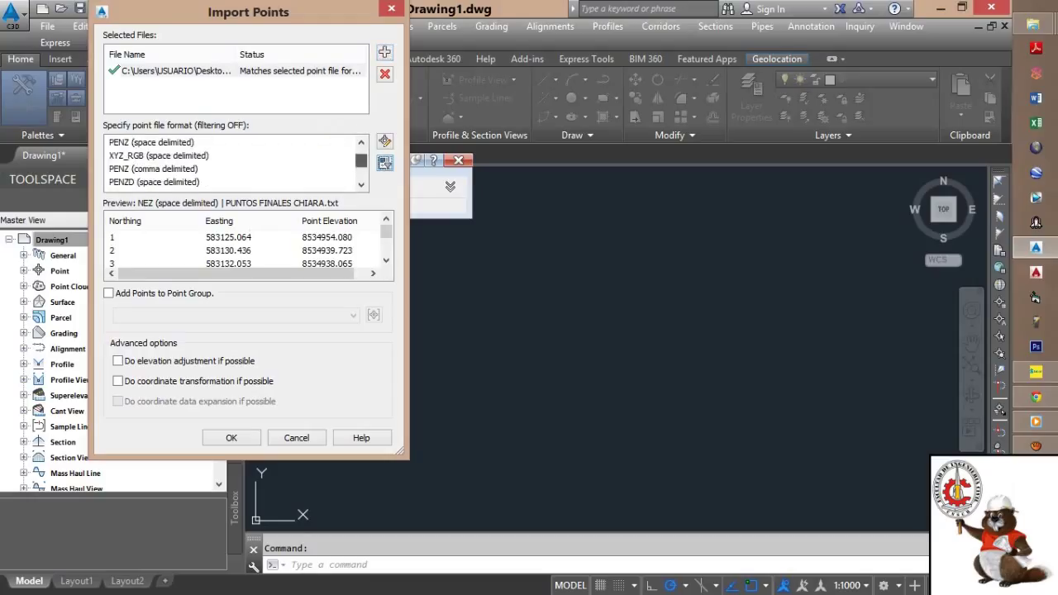
scroll(231, 162, up, 3)
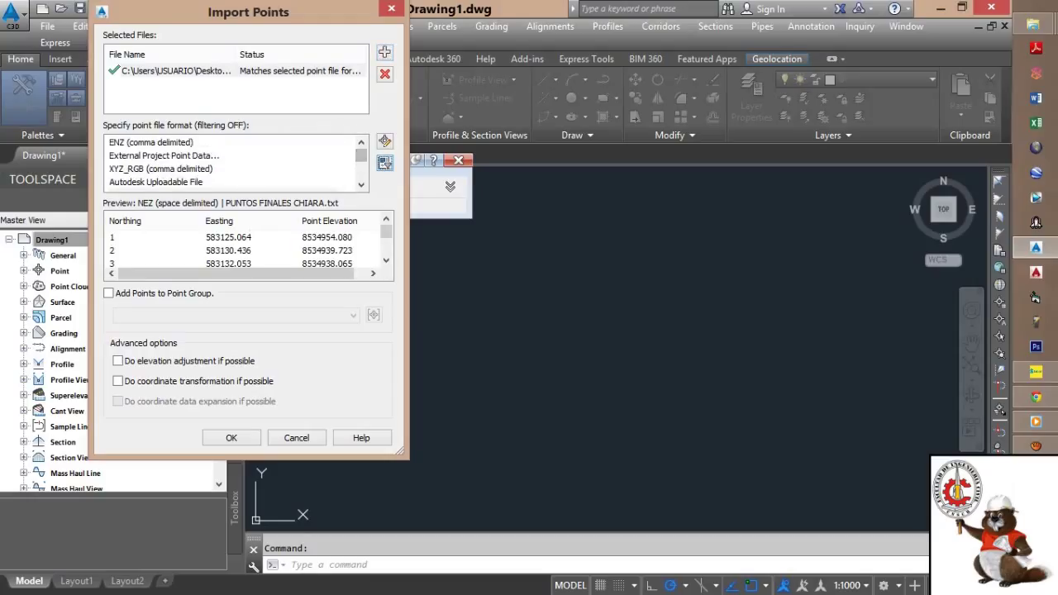
drag(361, 155, 361, 159)
click(161, 169)
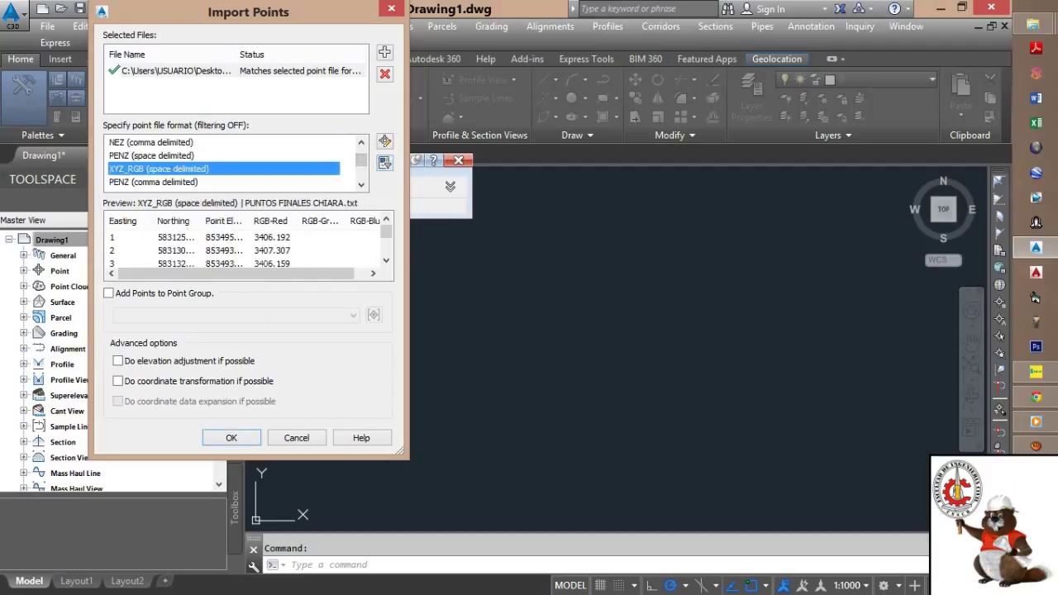
click(161, 155)
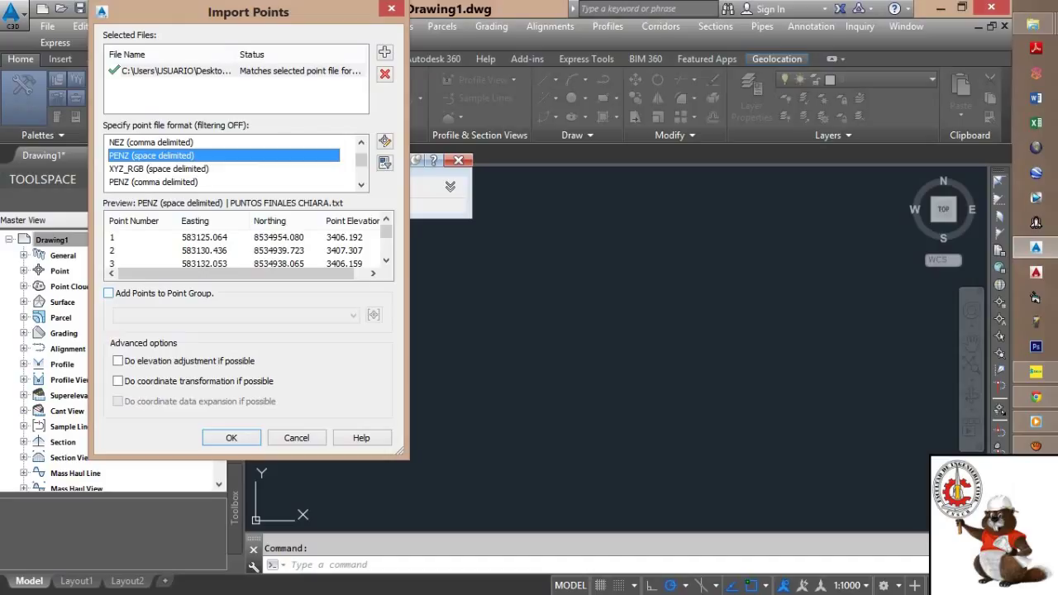
click(109, 293)
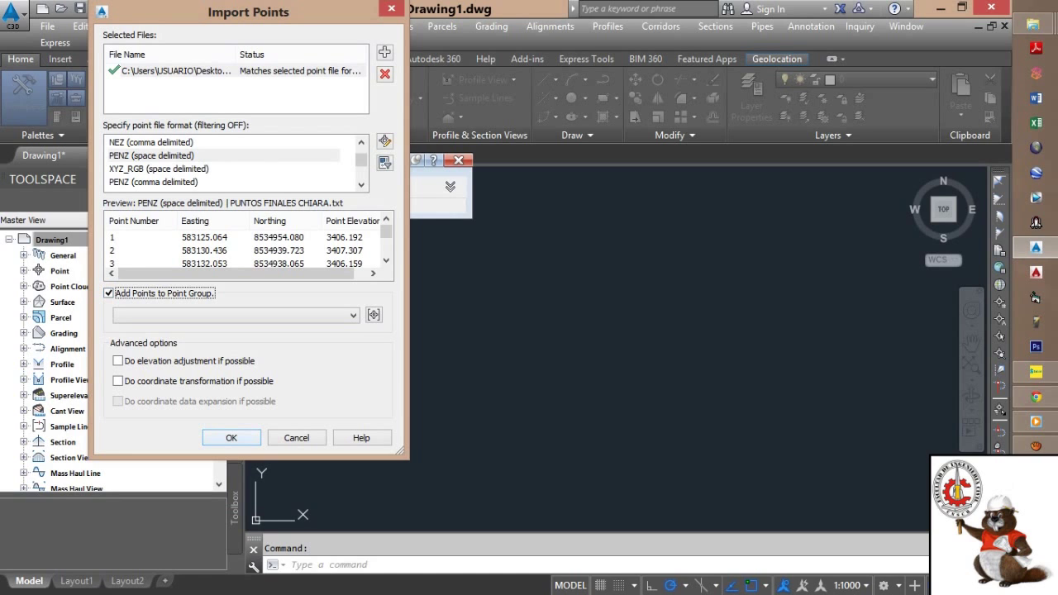
Import the points, close the point creation tools and zoom to the drawing extents to bring the whole road into view.
click(232, 438)
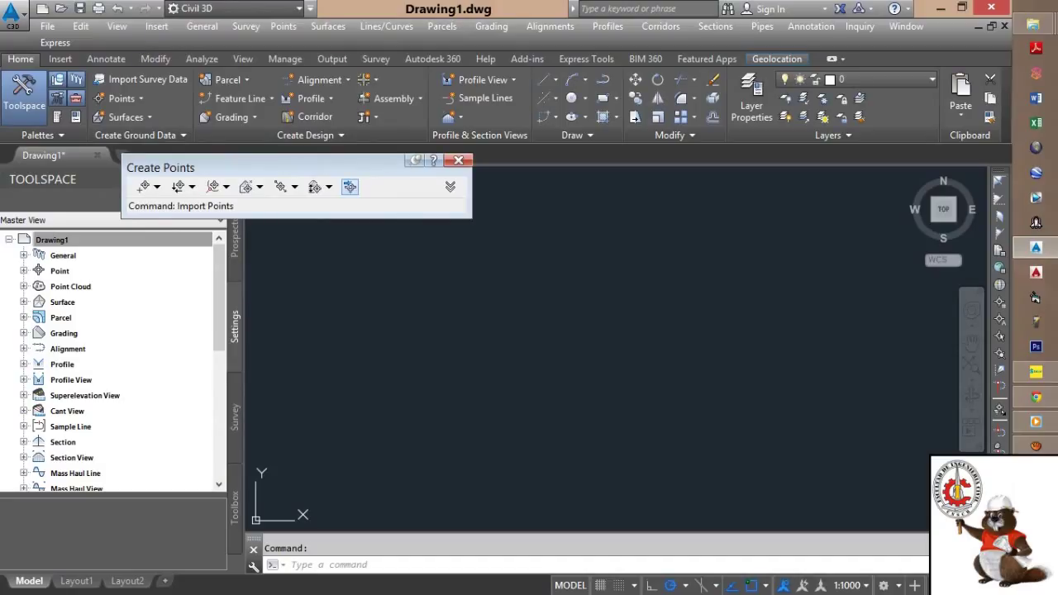
click(458, 160)
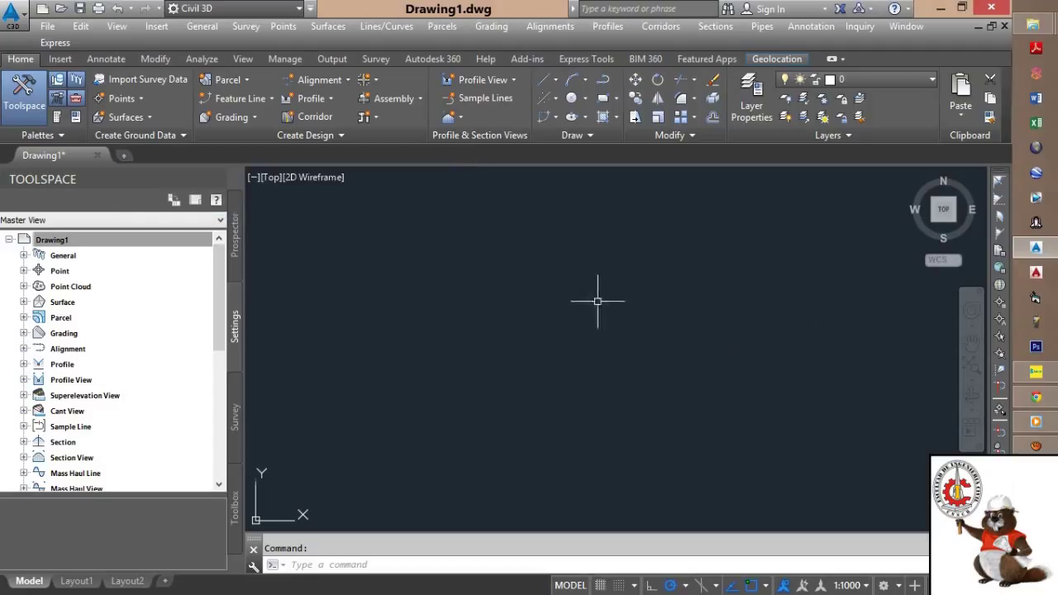
scroll(501, 301, down, 2)
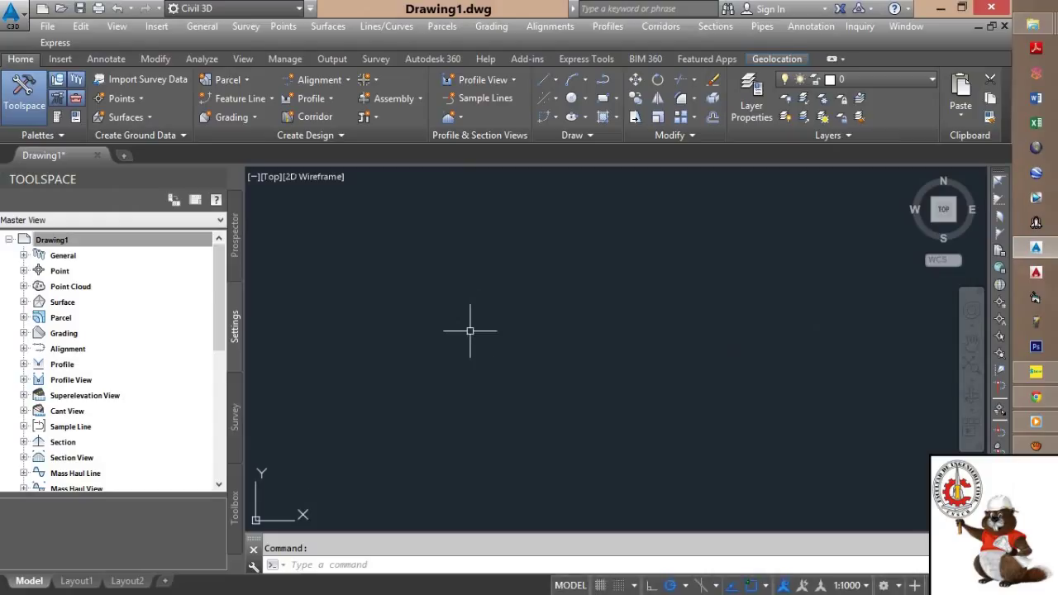
text(ze)
key(Return)
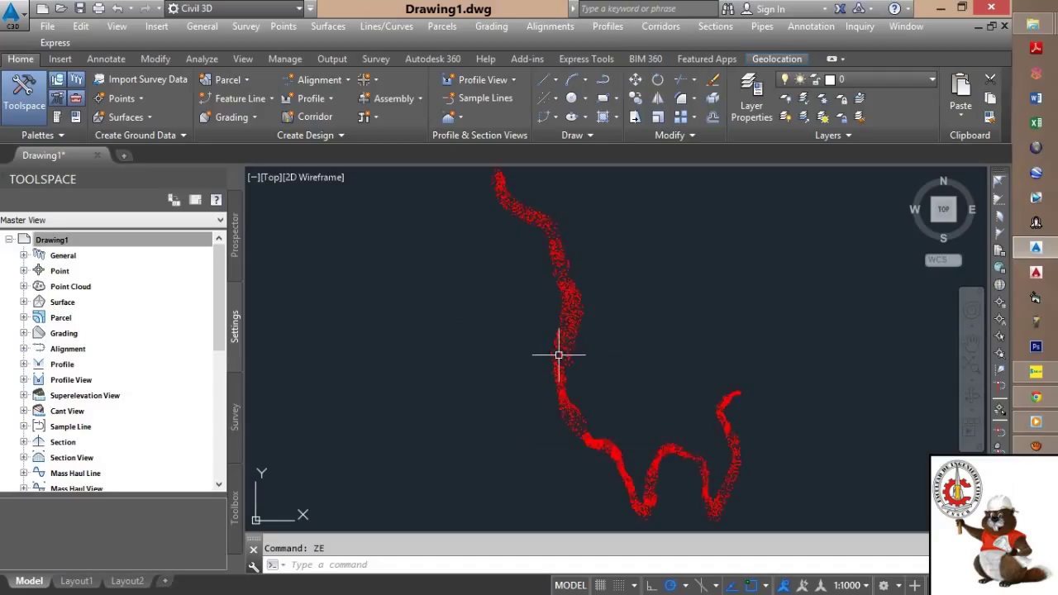
double_click(470, 311)
scroll(490, 289, up, 1)
middle_drag(523, 276, 490, 289)
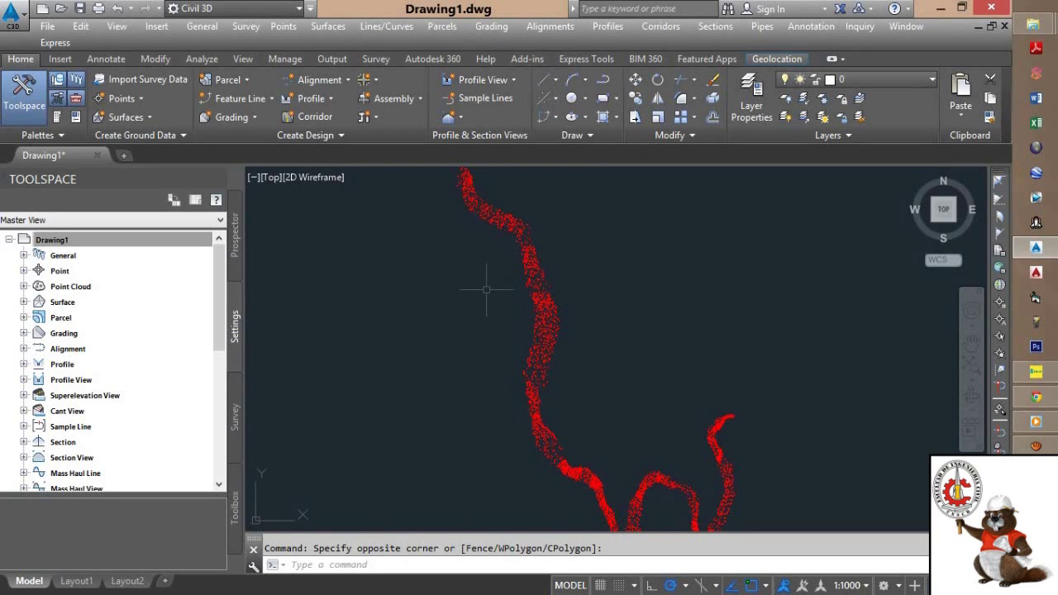
scroll(484, 283, down, 2)
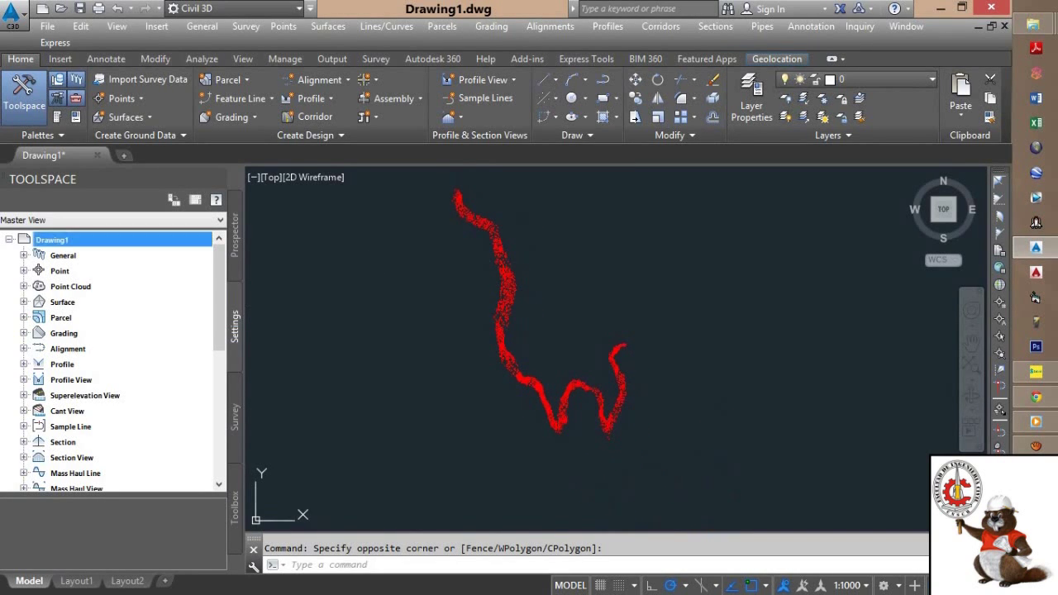
Create a TIN surface on layer C-TOPO with the default name and the style Contours 2m and 10m (Background).
click(23, 301)
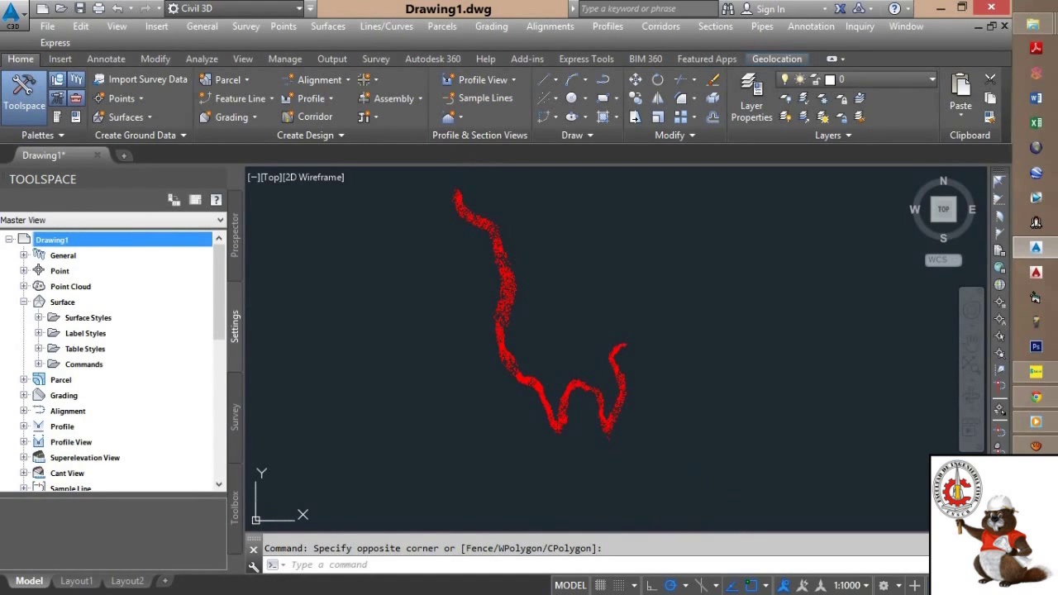
click(24, 302)
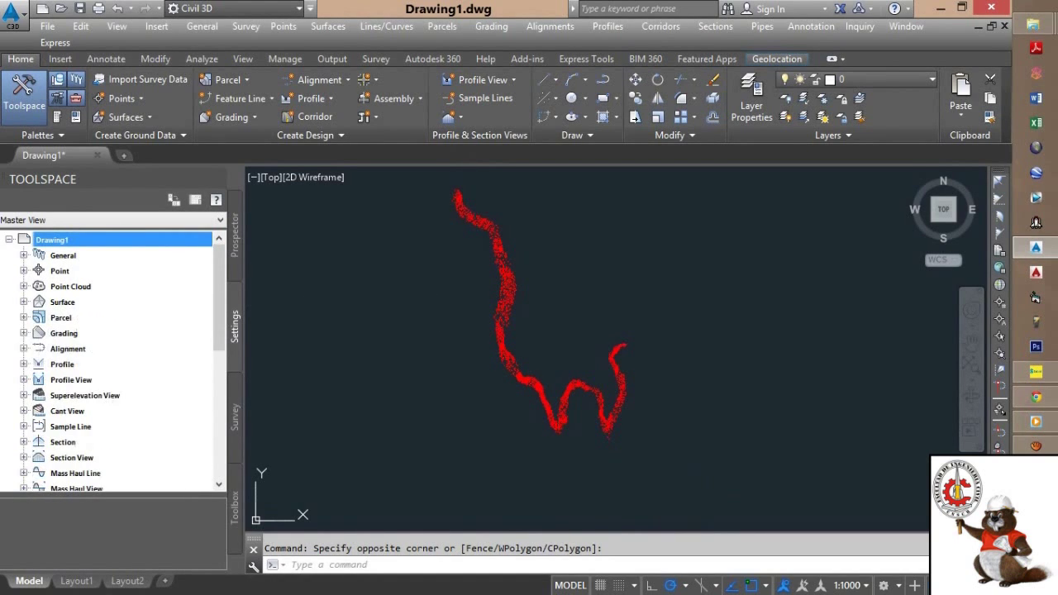
click(234, 235)
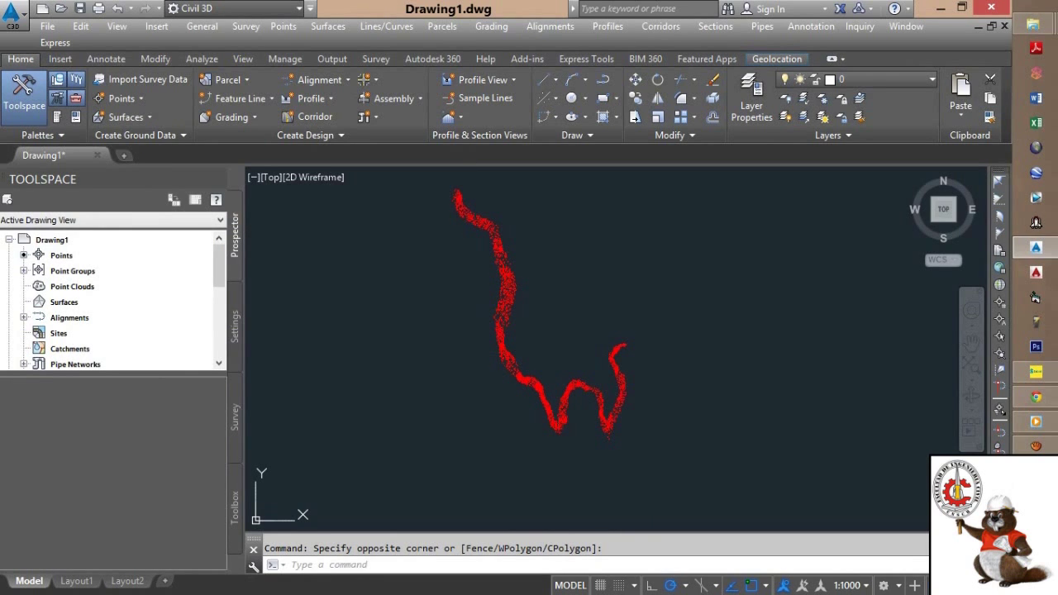
click(65, 303)
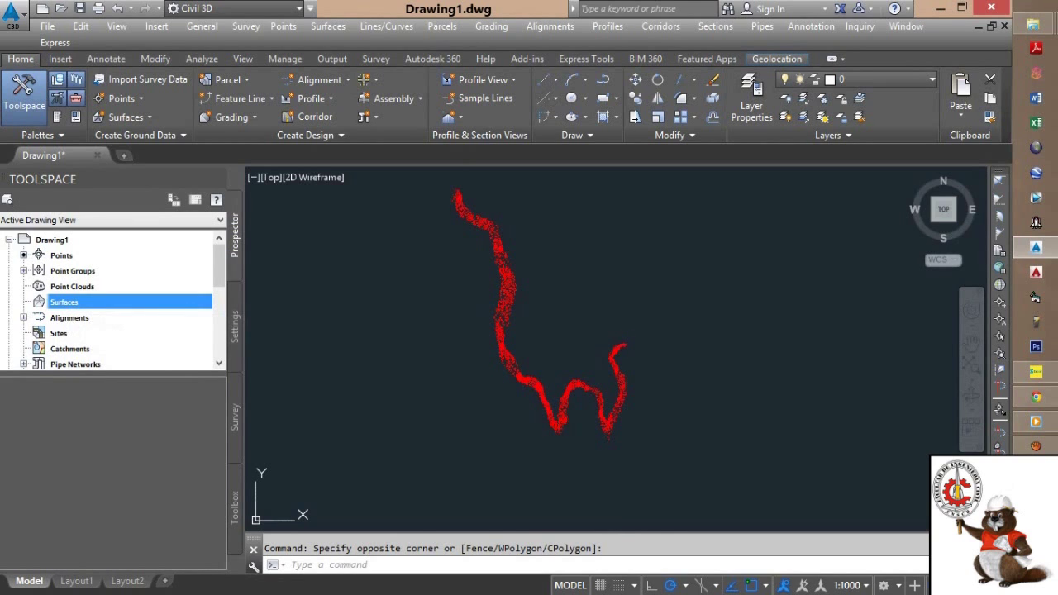
right_click(58, 302)
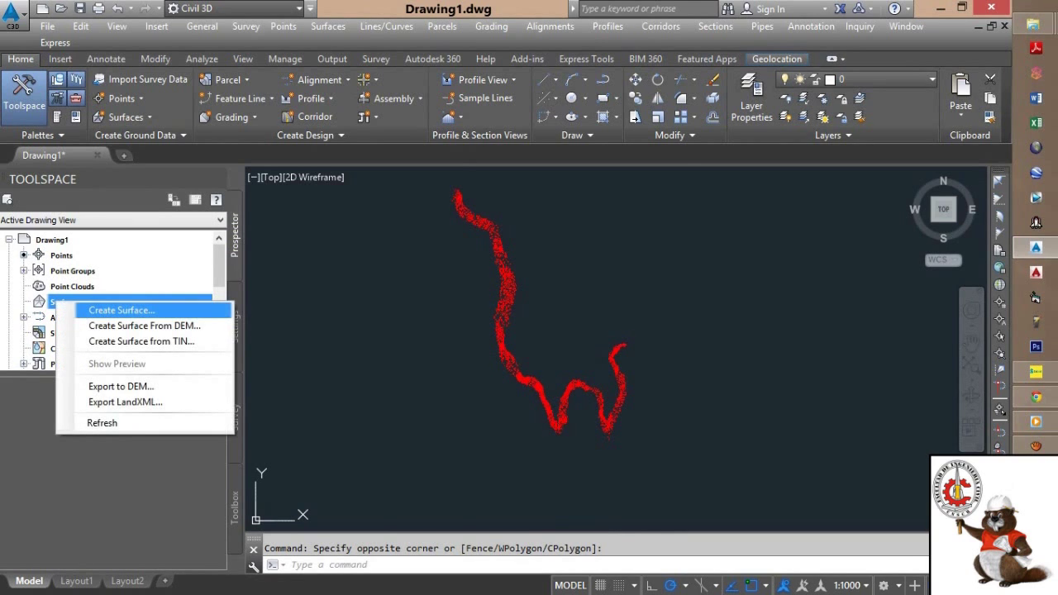
click(122, 310)
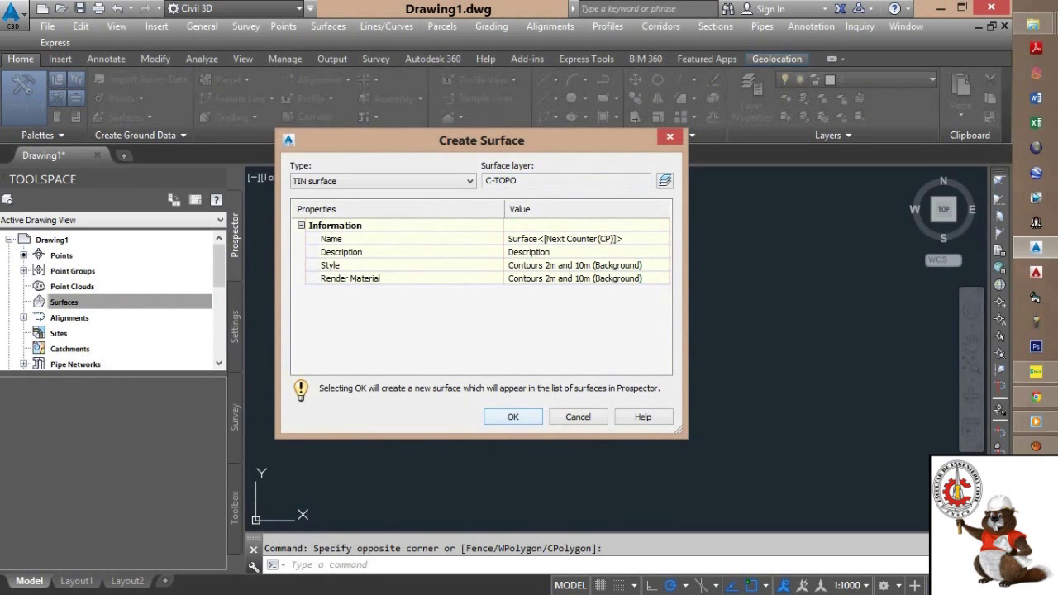
click(513, 416)
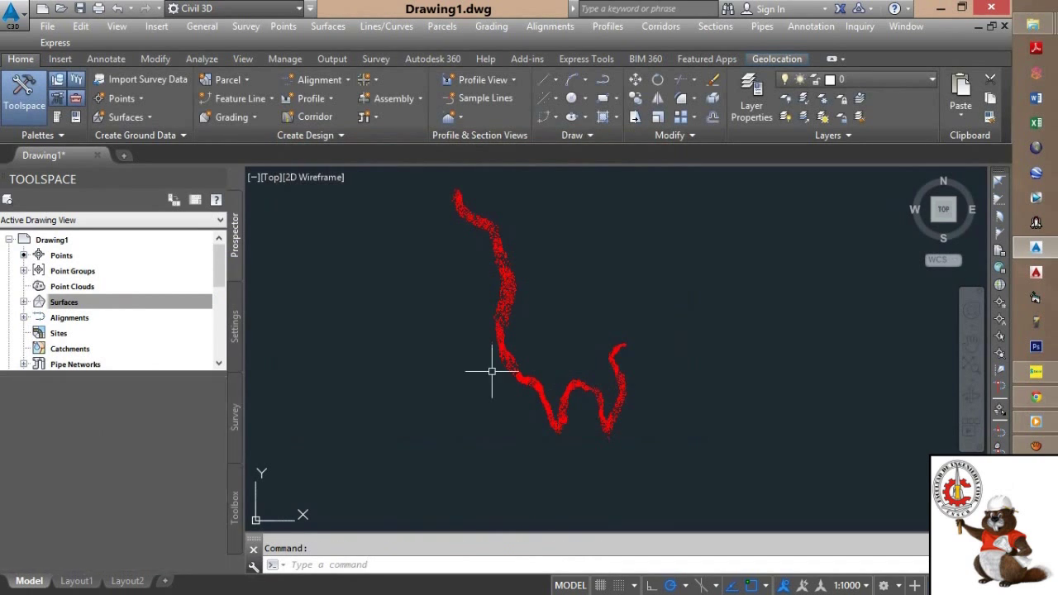
Enlarge the Prospector tree and expand the new surface down to its definition items.
click(64, 301)
drag(113, 374, 113, 455)
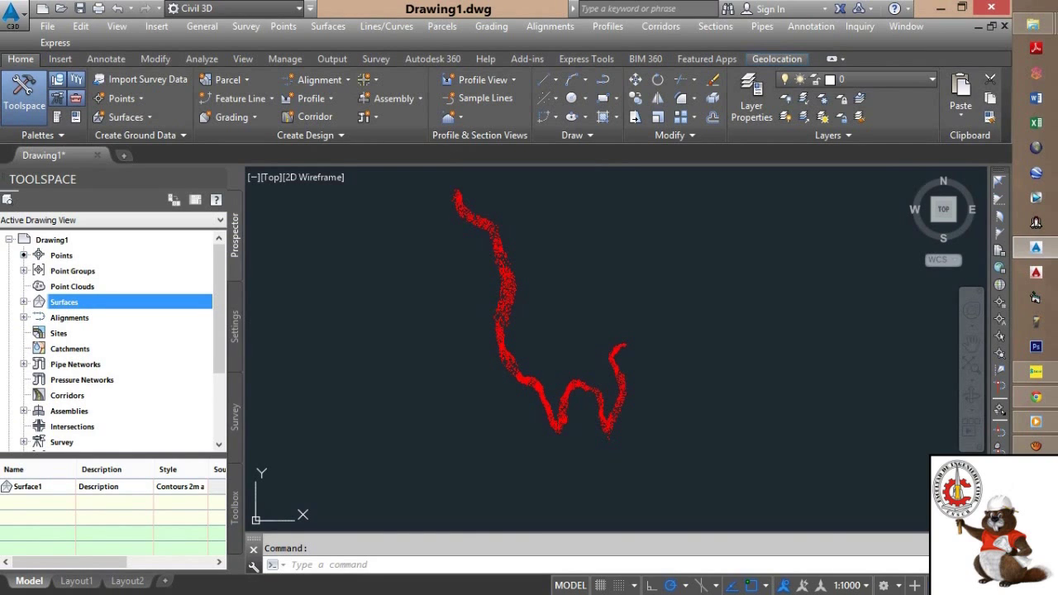
click(24, 302)
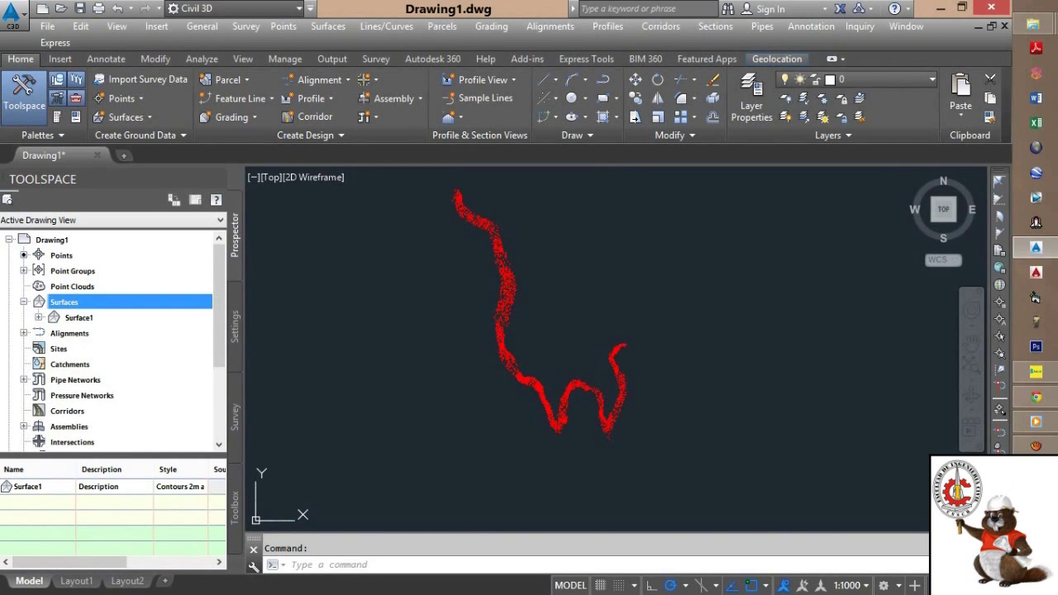
click(39, 318)
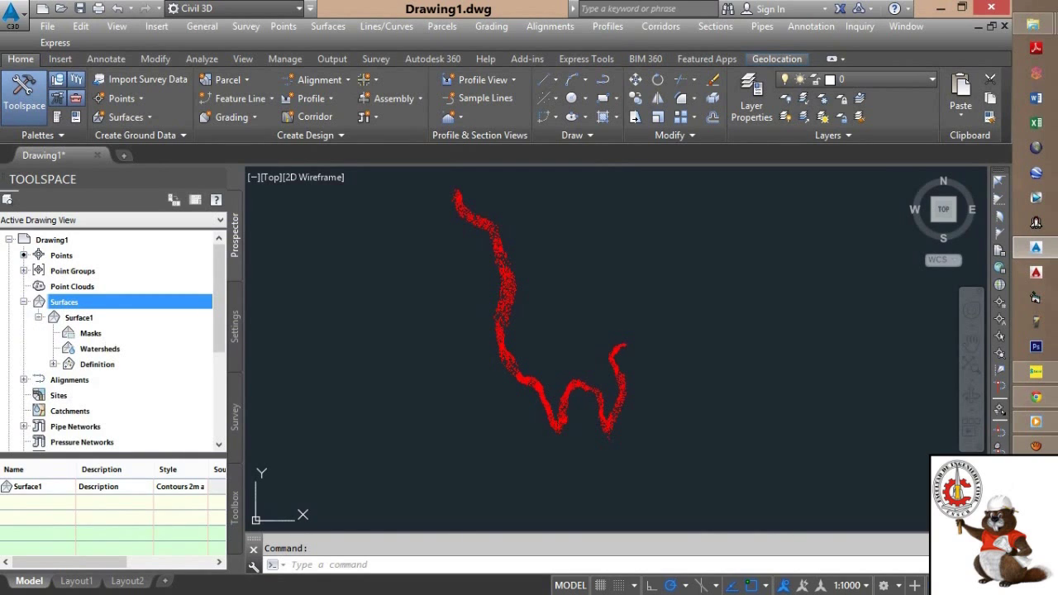
click(79, 317)
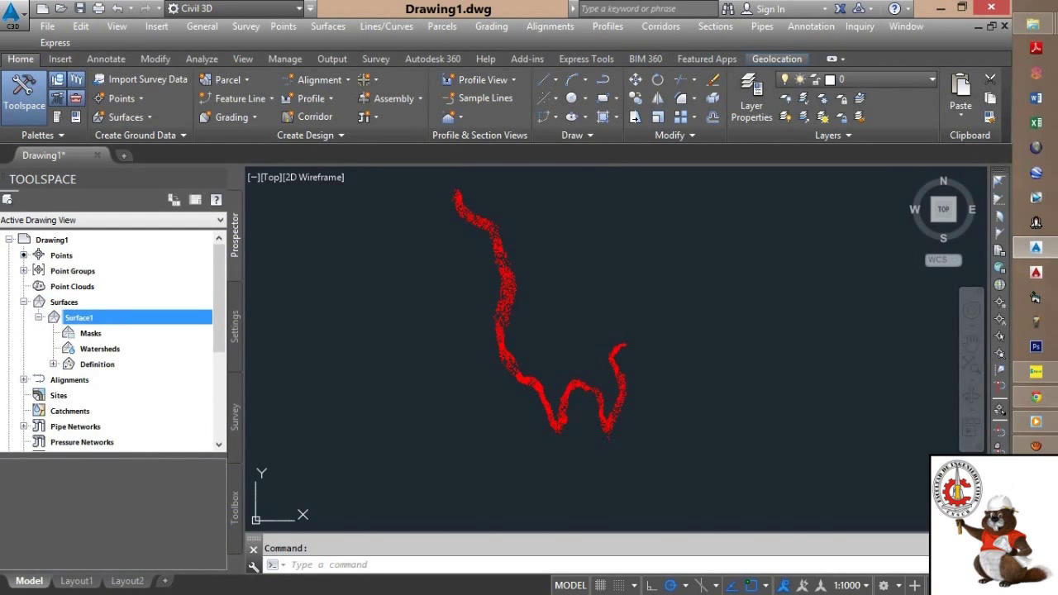
click(54, 365)
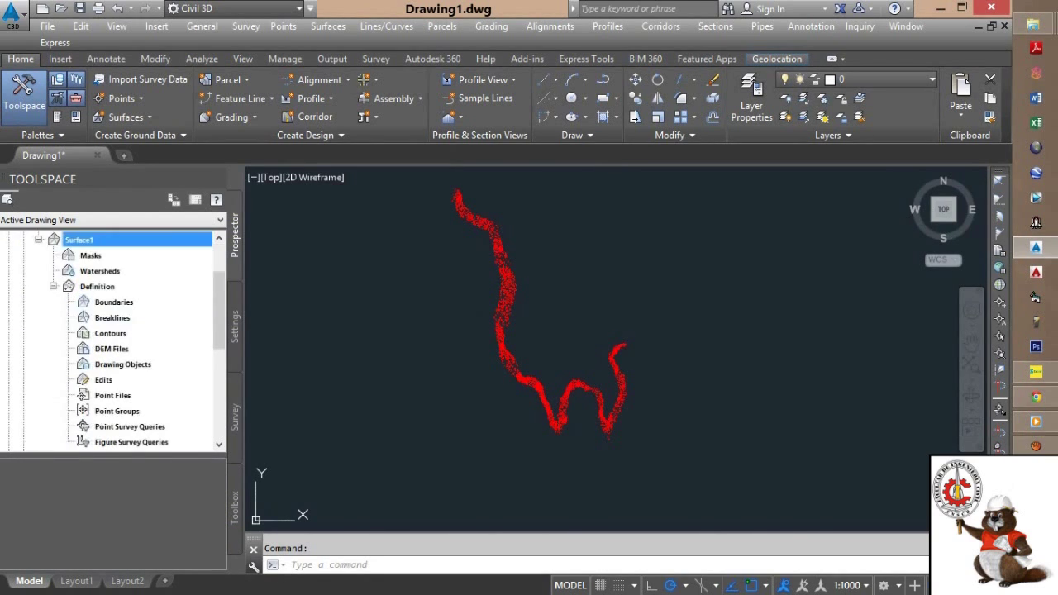
scroll(112, 343, down, 2)
scroll(113, 343, up, 1)
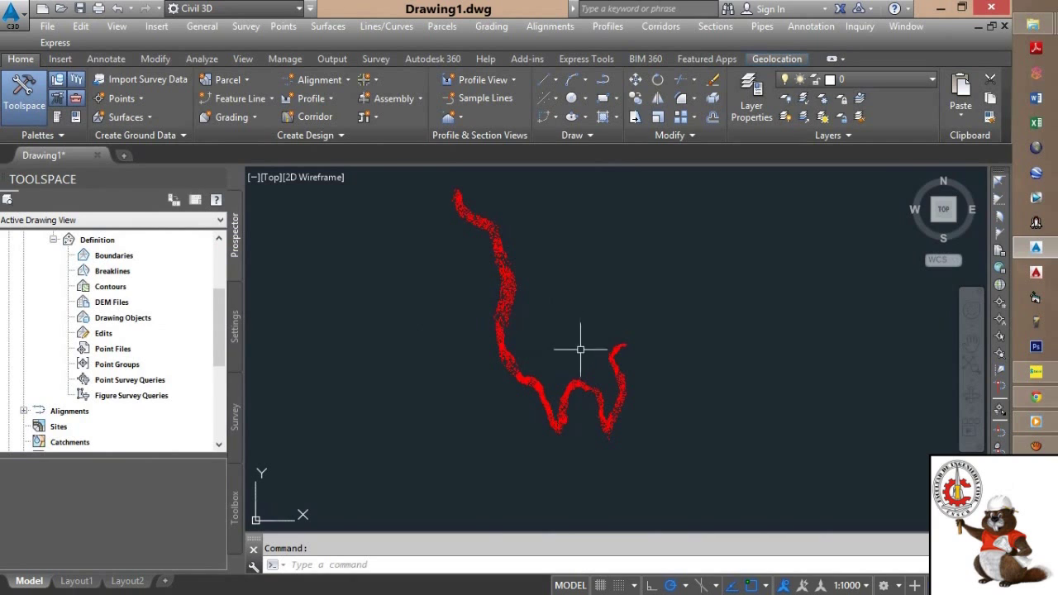
Add the _All Points point group to the surface definition and apply it.
scroll(685, 401, up, 2)
scroll(563, 358, down, 2)
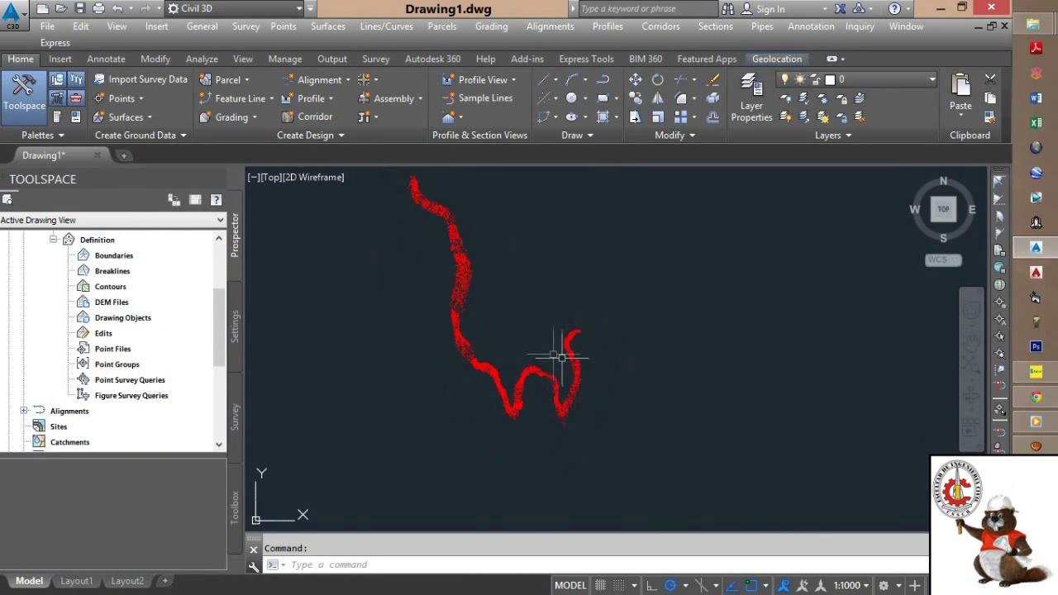
middle_drag(465, 316, 477, 345)
click(116, 365)
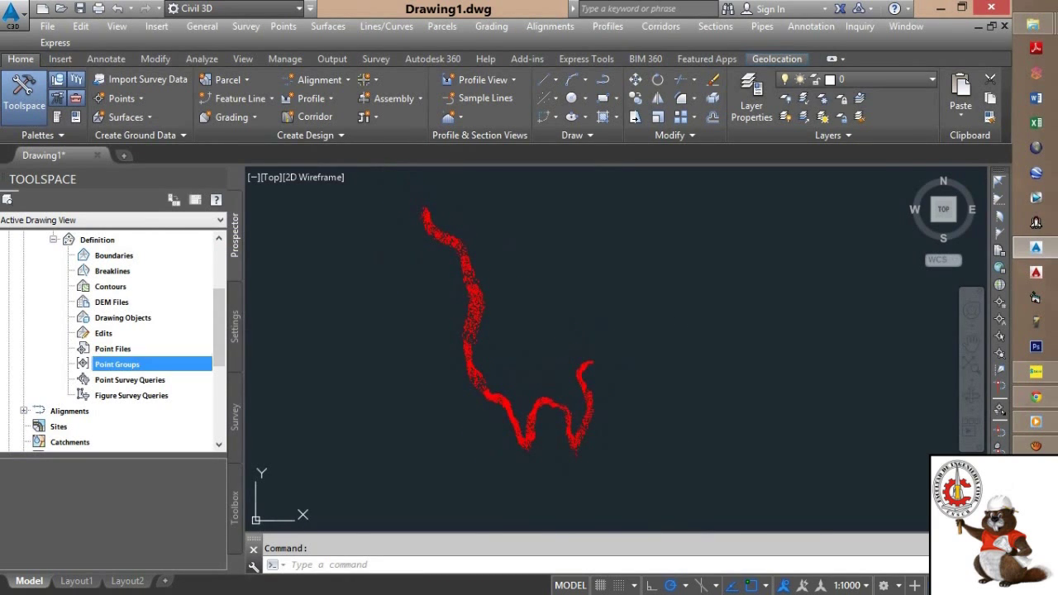
right_click(129, 364)
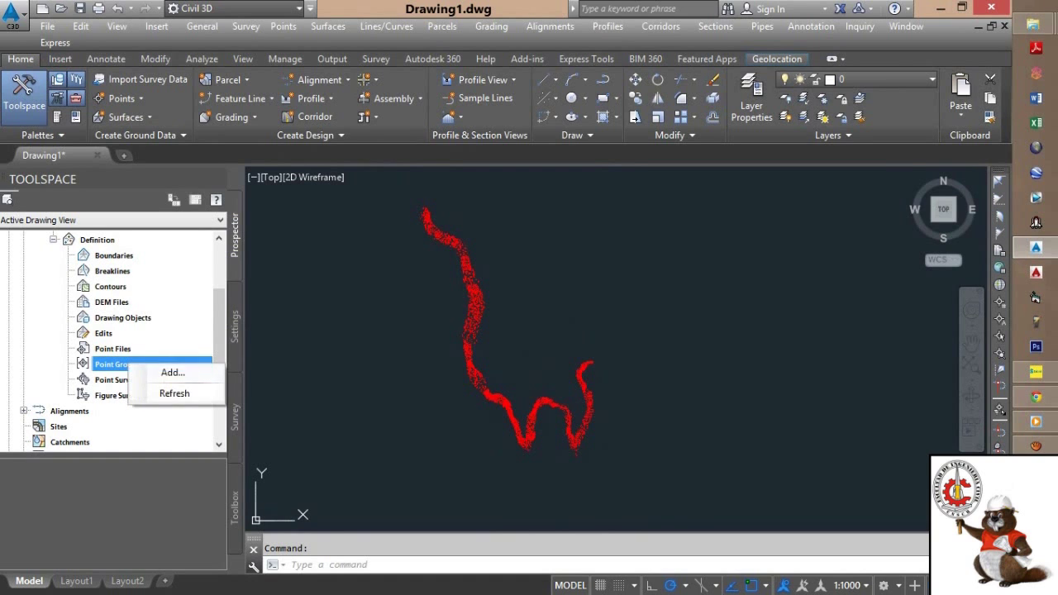
click(177, 370)
click(441, 262)
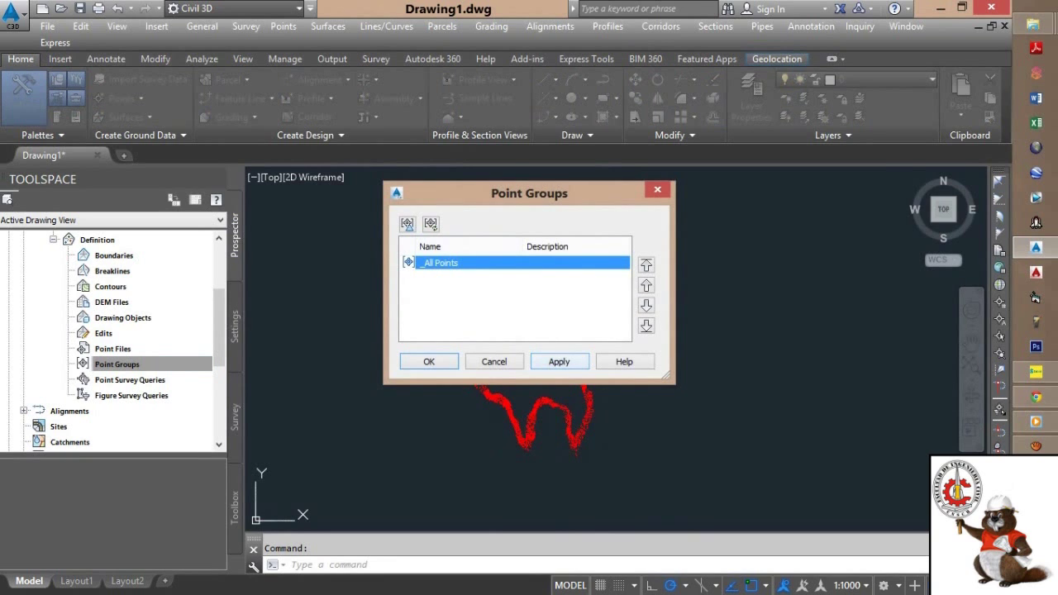
click(559, 361)
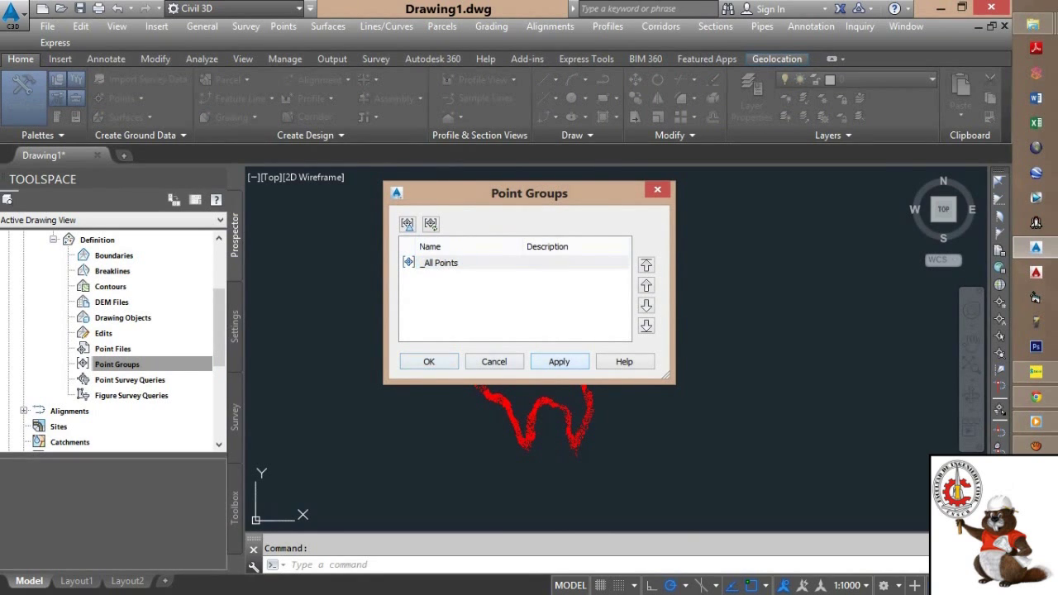
click(429, 361)
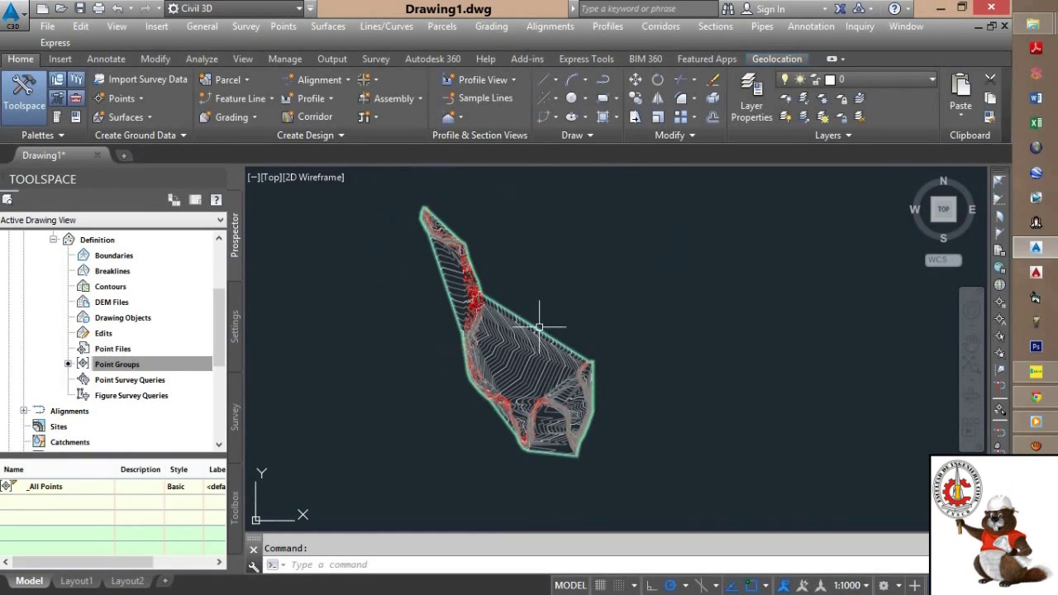
Examine the surface contours and border against the points along the road, including its bends and the wide areas between them.
middle_drag(519, 382, 510, 318)
scroll(505, 372, up, 4)
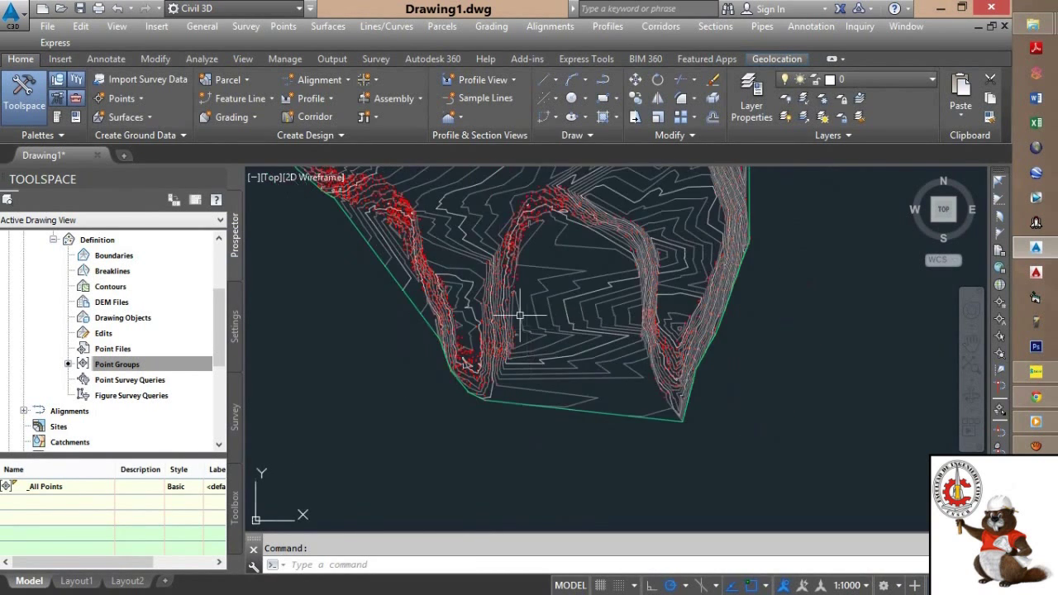
scroll(520, 370, up, 4)
scroll(534, 300, down, 5)
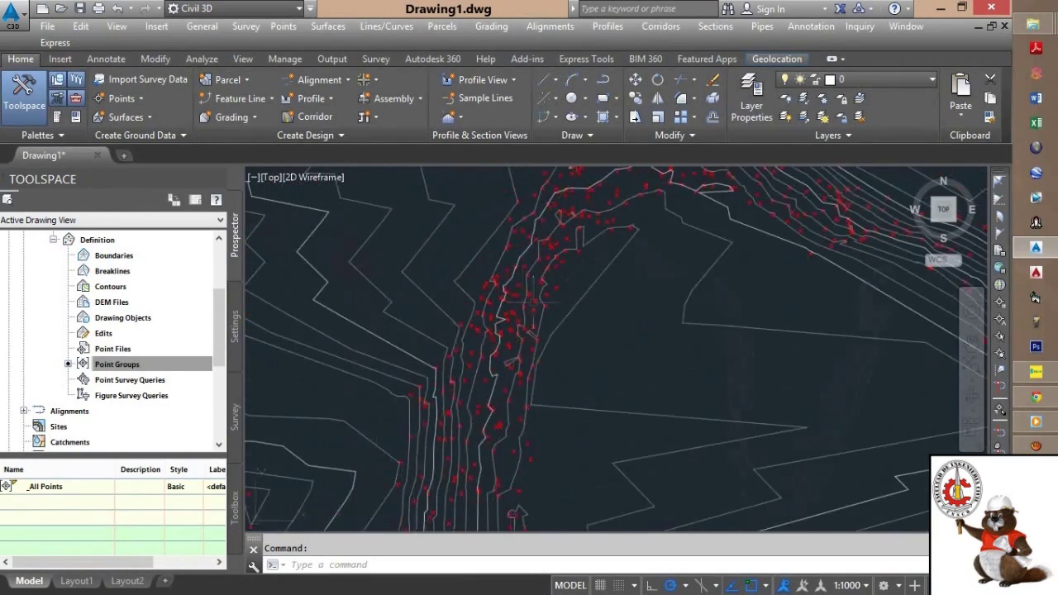
scroll(459, 297, down, 2)
middle_drag(457, 297, 498, 435)
middle_drag(414, 296, 472, 385)
scroll(455, 366, up, 1)
scroll(449, 266, up, 4)
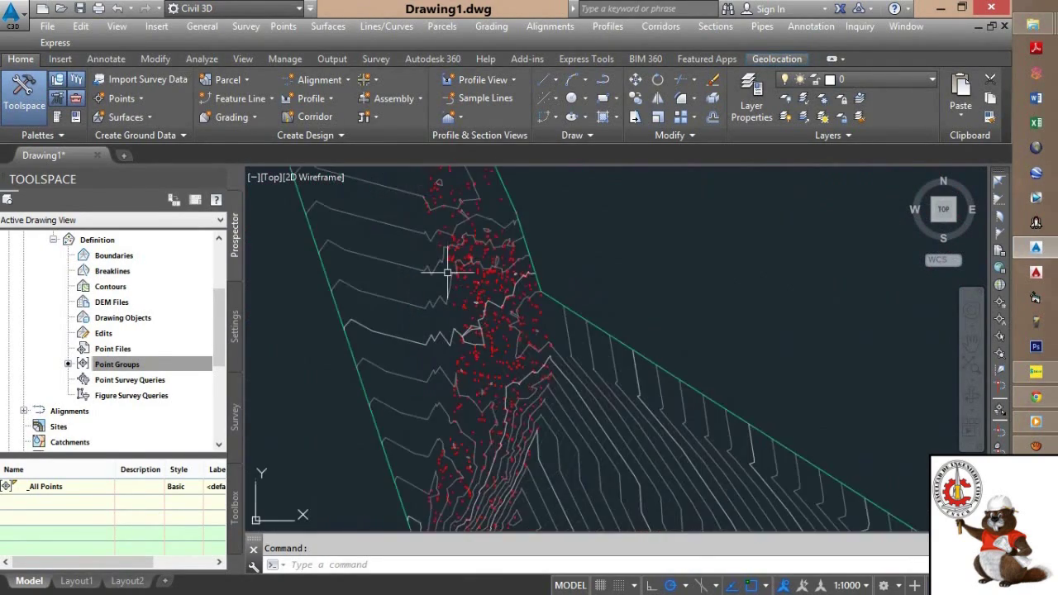
middle_drag(444, 271, 455, 354)
scroll(474, 349, up, 3)
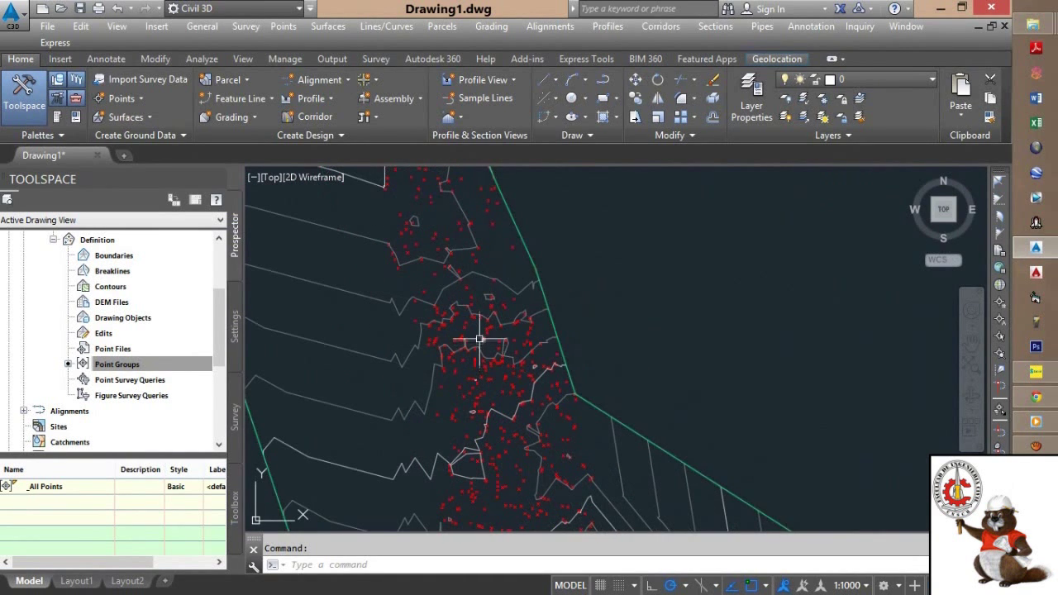
scroll(493, 409, up, 2)
scroll(498, 409, down, 2)
middle_drag(465, 294, 494, 431)
scroll(472, 295, down, 2)
mouse_move(462, 283)
middle_down()
mouse_move(476, 354)
mouse_move(444, 172)
middle_up()
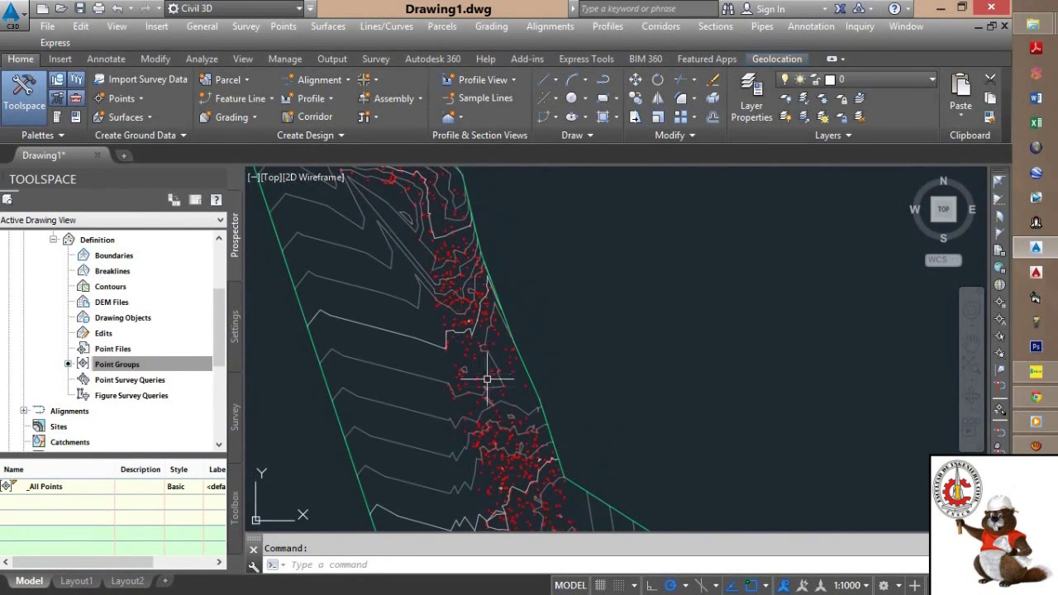
scroll(502, 420, down, 1)
middle_drag(501, 421, 480, 346)
scroll(524, 380, down, 3)
scroll(524, 380, down, 2)
middle_drag(524, 379, 507, 338)
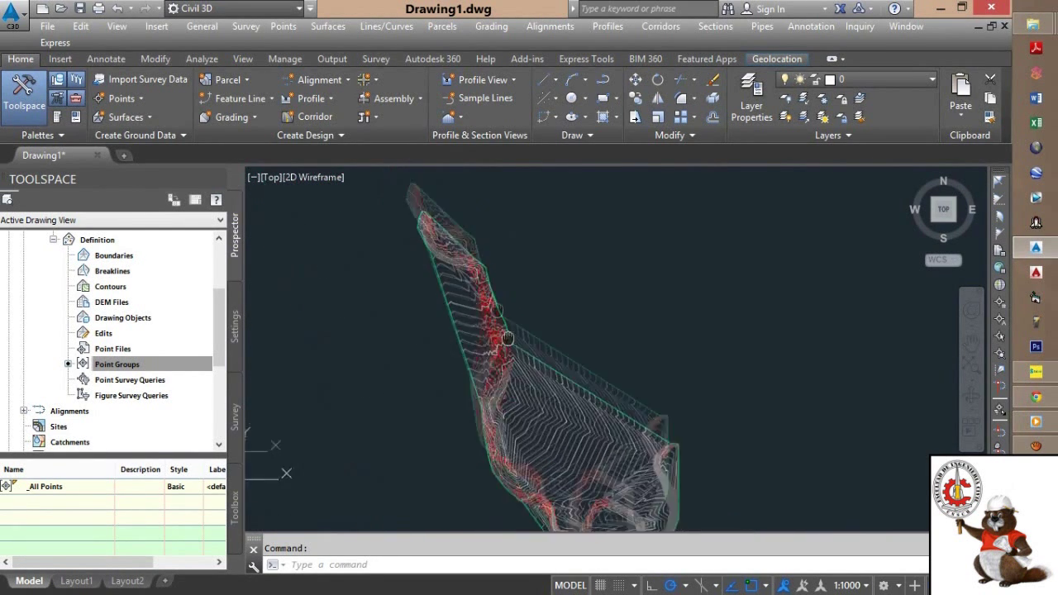
scroll(407, 290, up, 4)
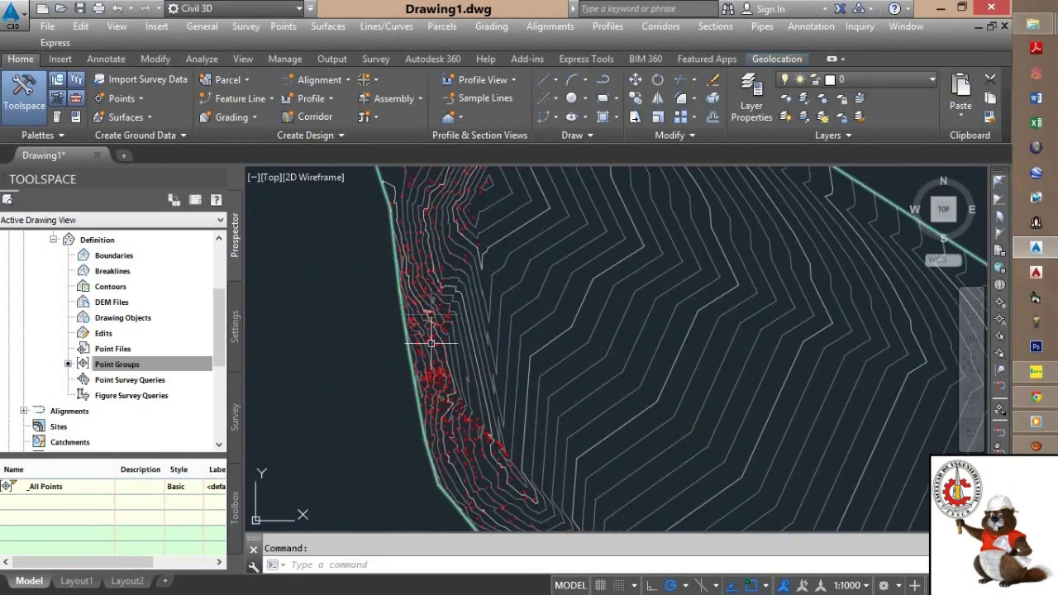
middle_drag(407, 289, 377, 229)
middle_drag(548, 418, 400, 239)
scroll(839, 340, up, 2)
scroll(741, 308, down, 2)
middle_drag(650, 263, 654, 386)
scroll(633, 314, down, 3)
middle_drag(602, 288, 602, 347)
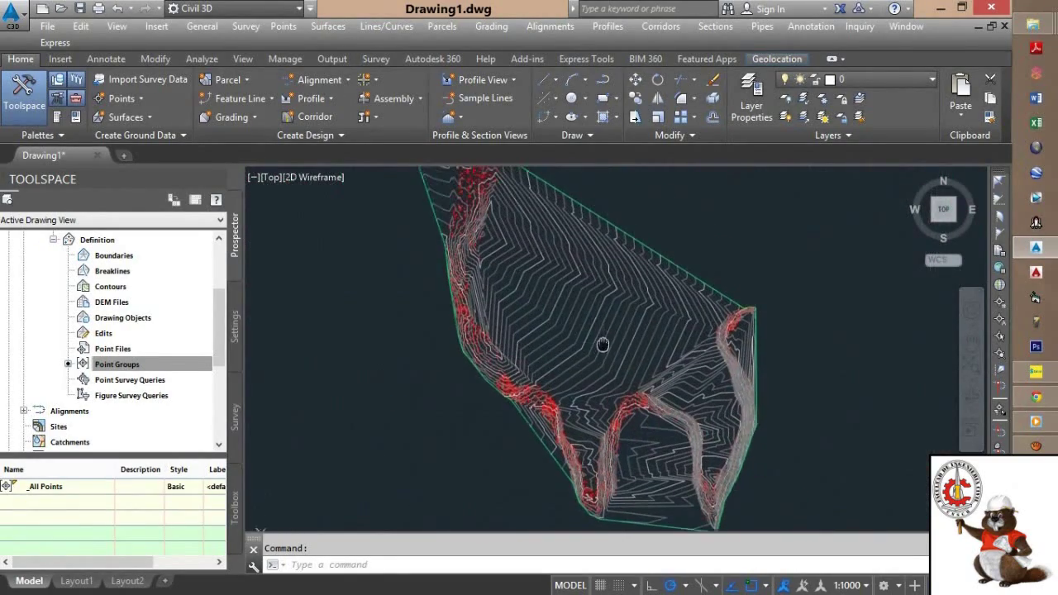
scroll(501, 401, up, 4)
scroll(521, 371, up, 5)
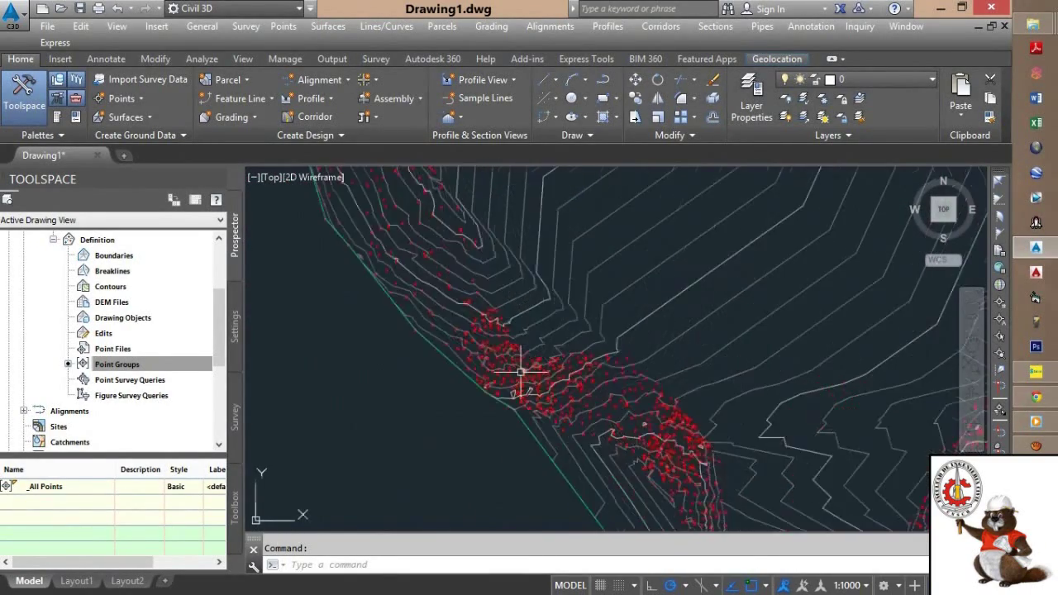
scroll(525, 296, down, 7)
middle_drag(526, 293, 446, 366)
scroll(548, 295, down, 3)
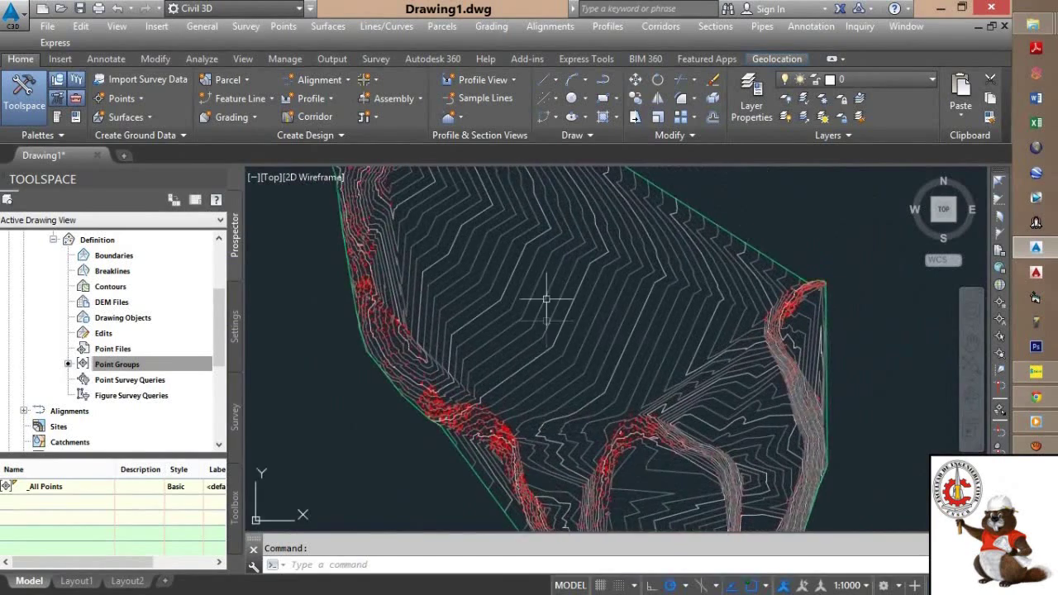
Examine the surface contours across the wide area between the road bends and along the outer border.
middle_drag(534, 293, 532, 338)
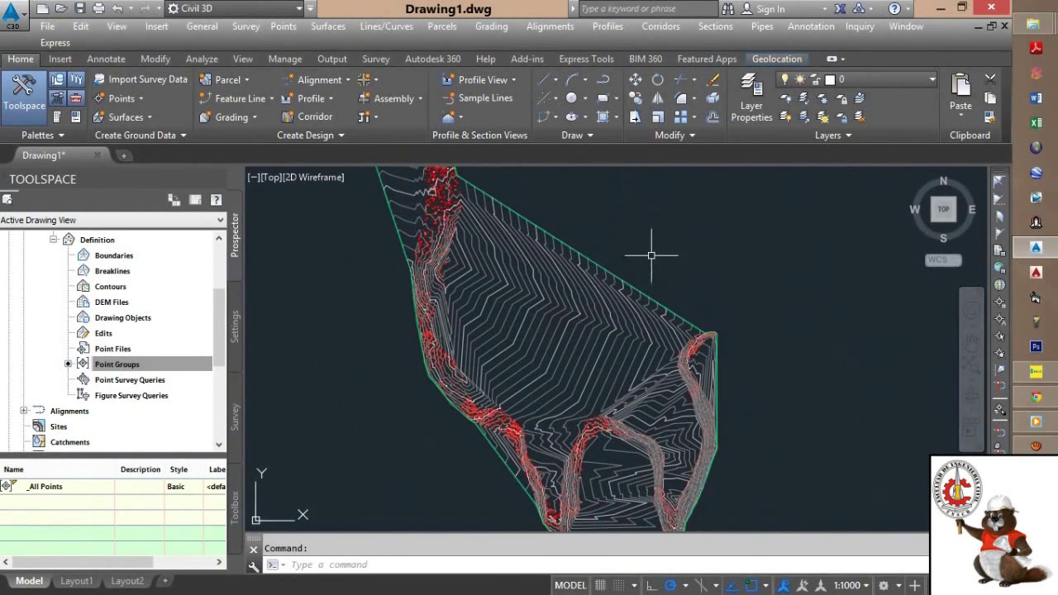
scroll(532, 322, up, 4)
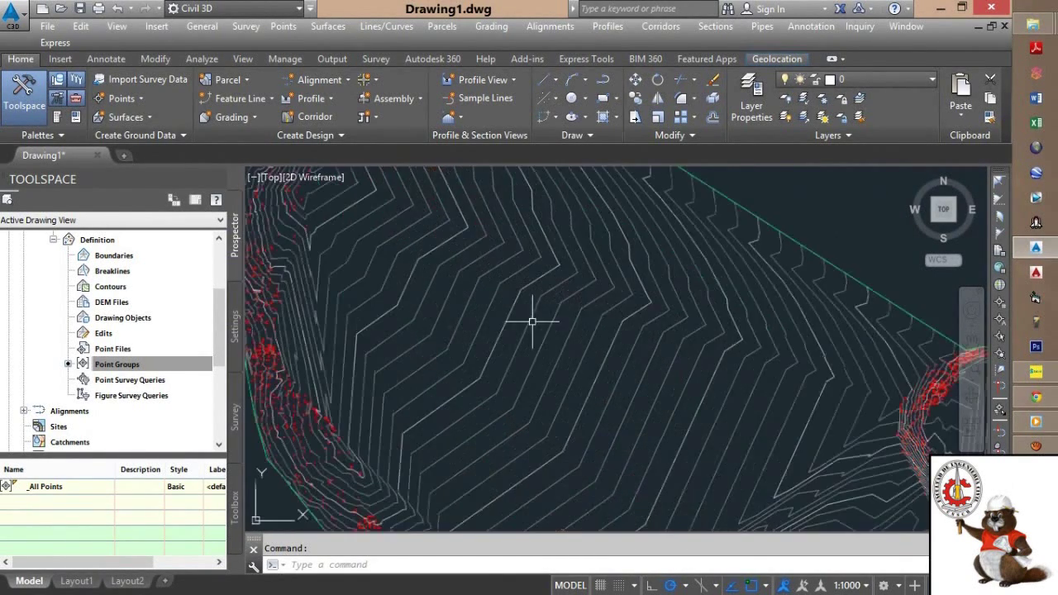
mouse_move(547, 312)
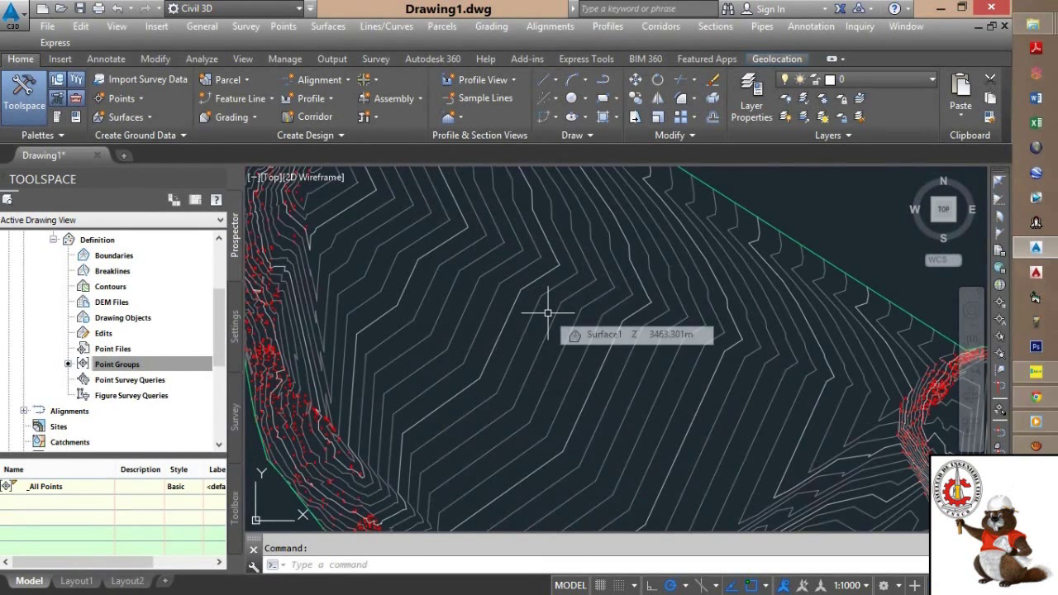
scroll(547, 313, down, 4)
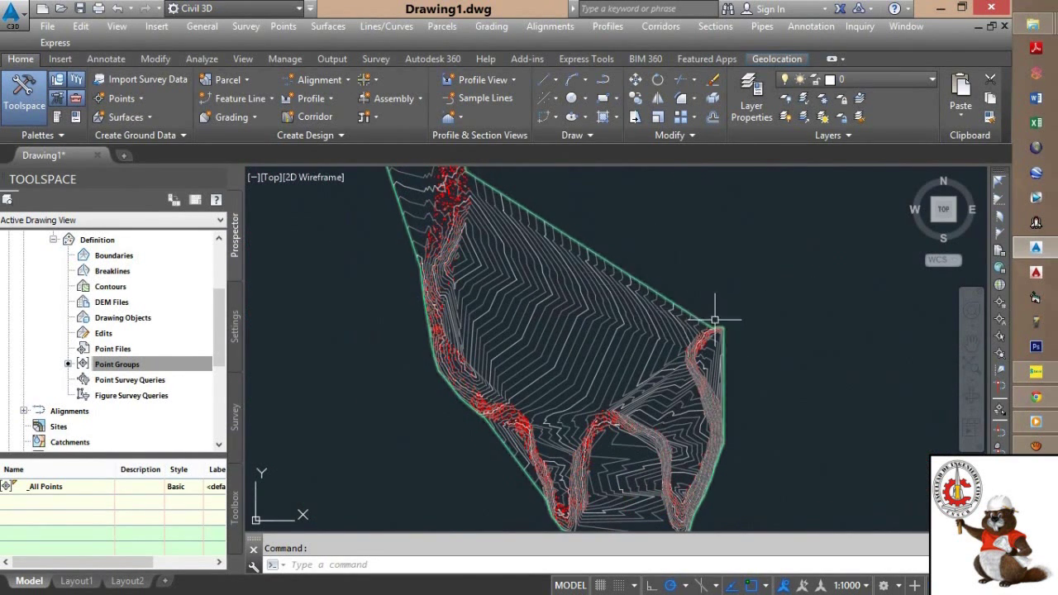
scroll(666, 338, up, 5)
scroll(480, 243, down, 2)
middle_drag(479, 243, 538, 375)
scroll(474, 376, up, 5)
scroll(472, 372, down, 2)
mouse_move(429, 291)
middle_down()
mouse_move(471, 378)
mouse_move(443, 229)
middle_up()
scroll(462, 289, down, 4)
scroll(558, 374, up, 5)
middle_drag(559, 376, 523, 268)
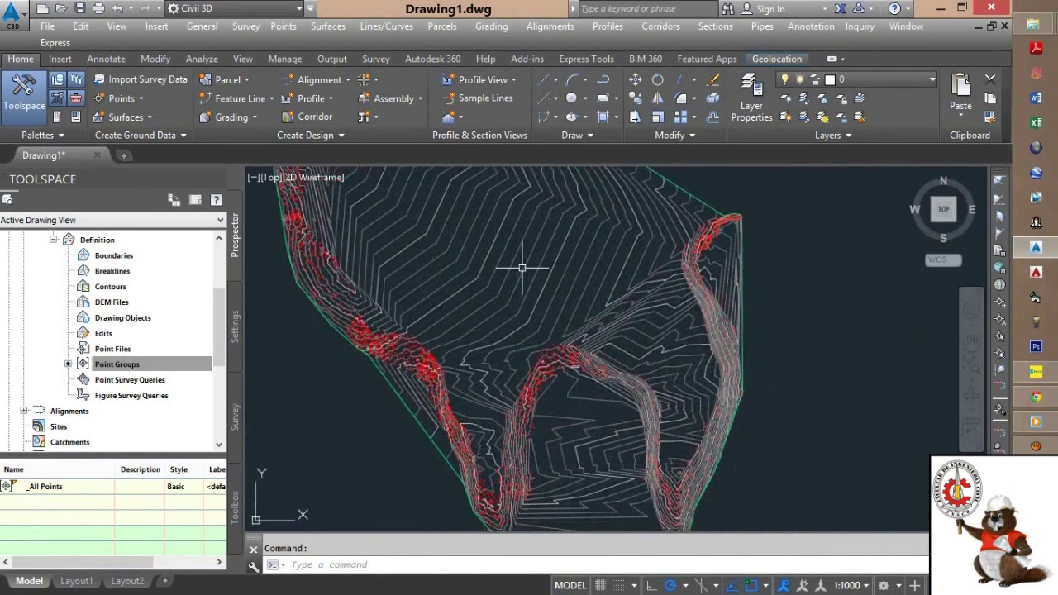
scroll(521, 268, down, 2)
middle_drag(495, 324, 529, 439)
middle_drag(458, 269, 482, 354)
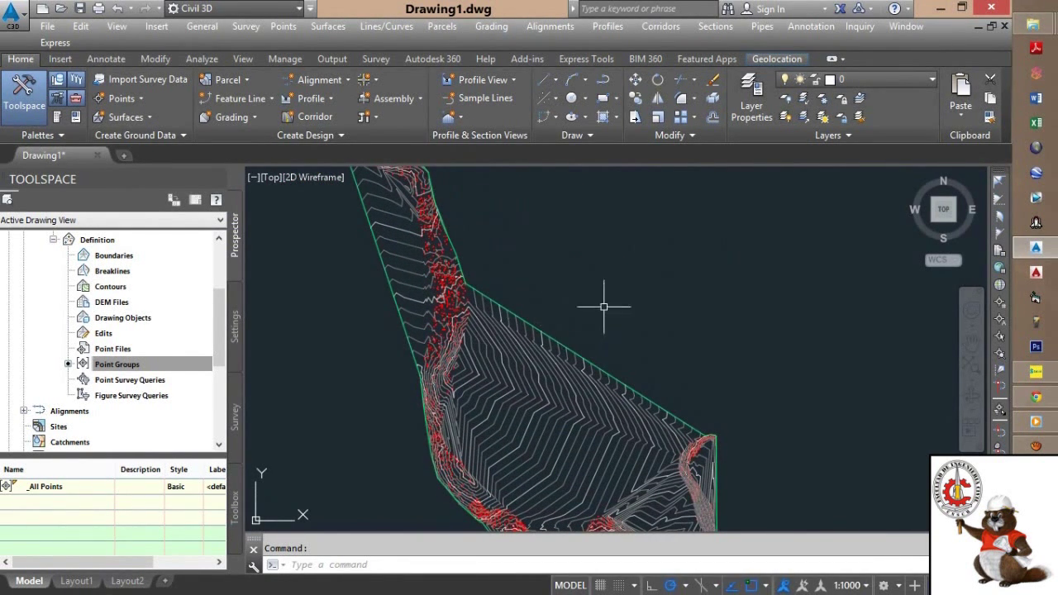
Try to swap a triangle edge of the TIN surface with Swap Edge.
click(586, 326)
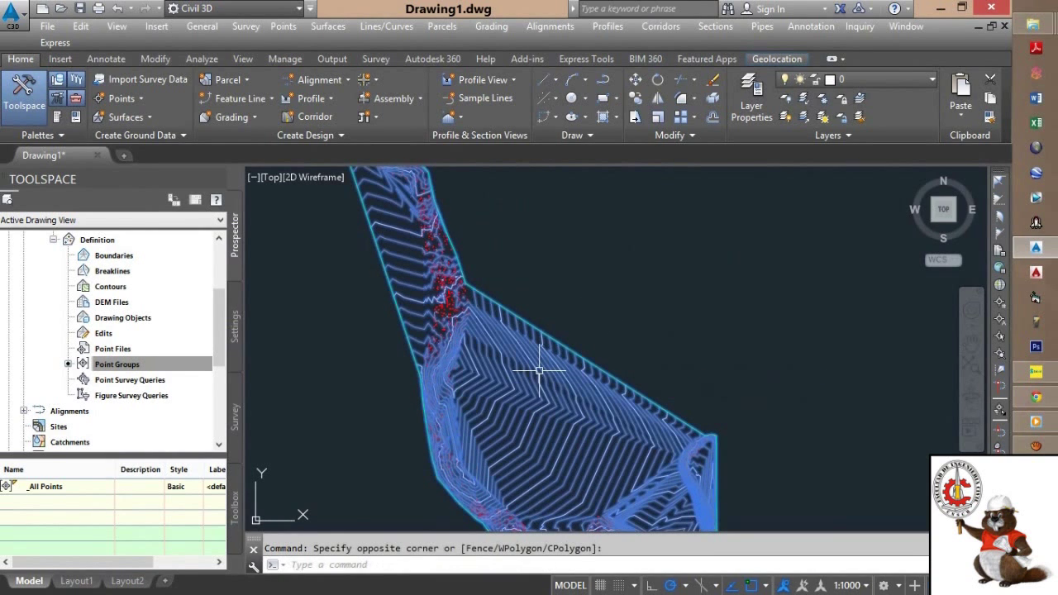
click(538, 370)
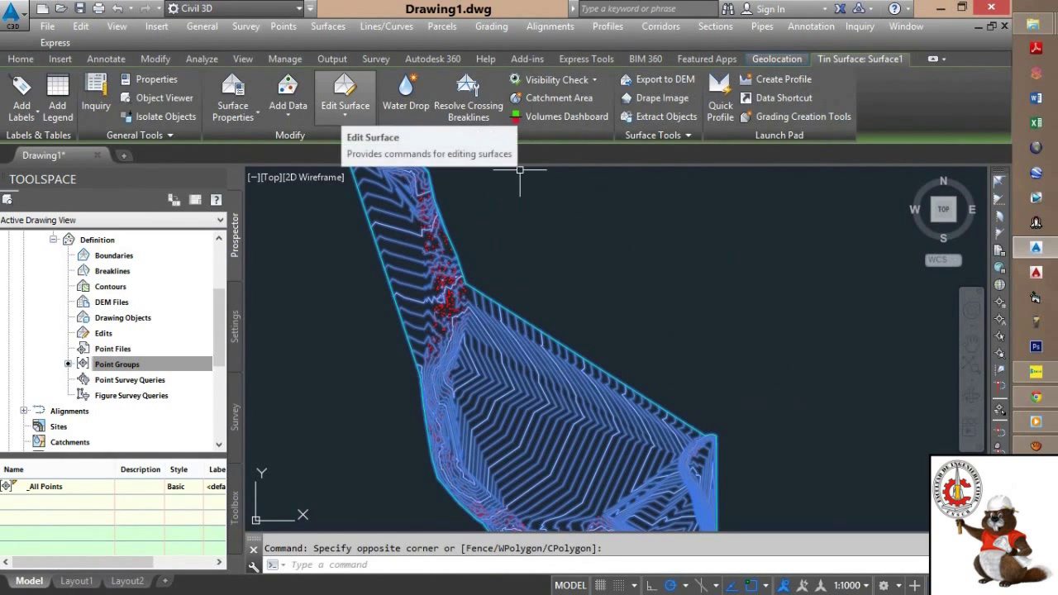
click(345, 108)
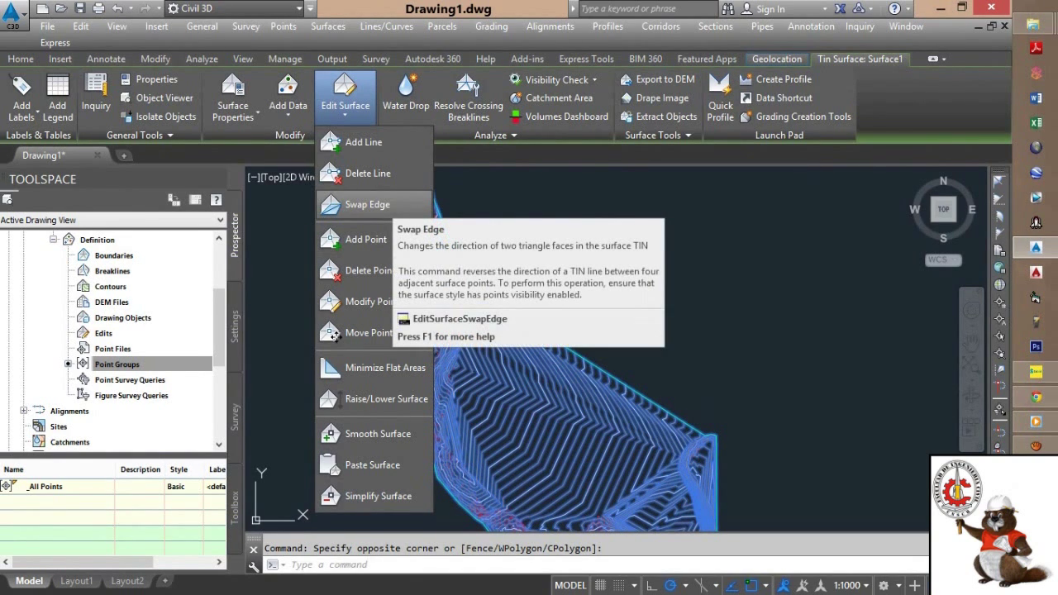
click(367, 204)
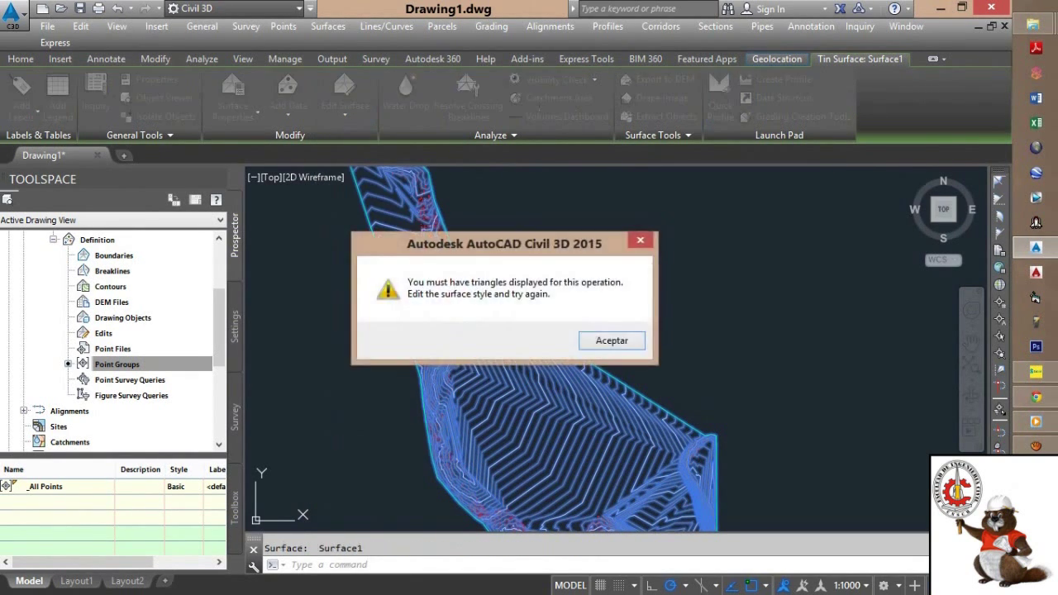
key(Return)
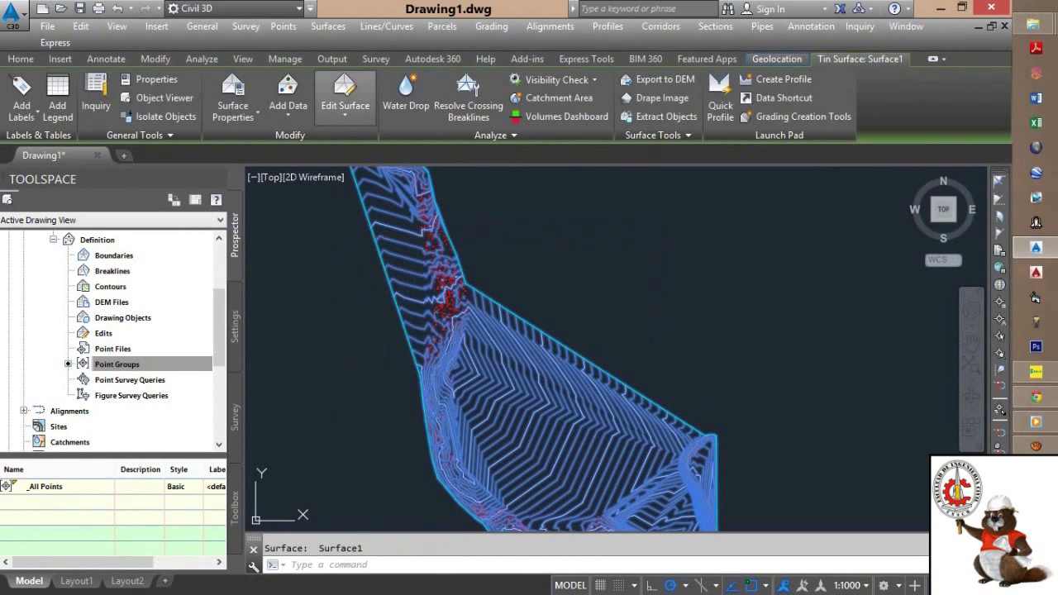
click(344, 103)
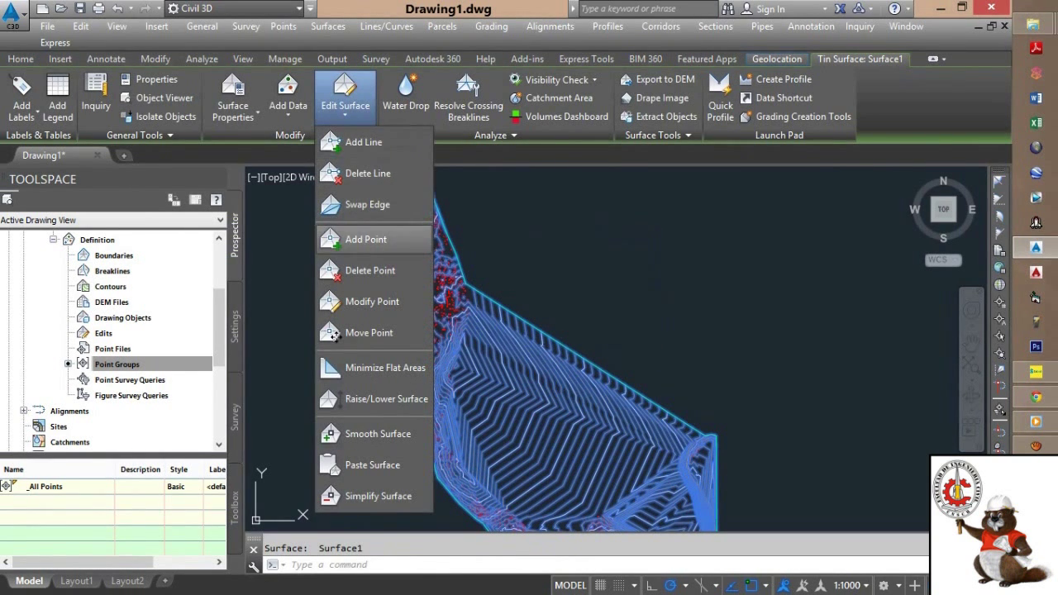
click(579, 265)
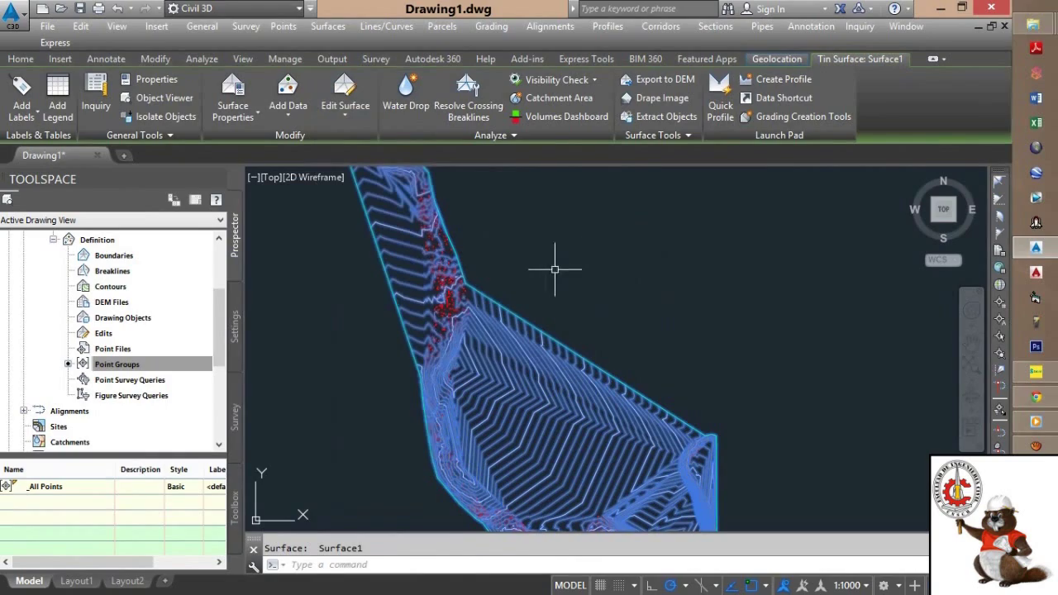
scroll(533, 269, up, 5)
key(Escape)
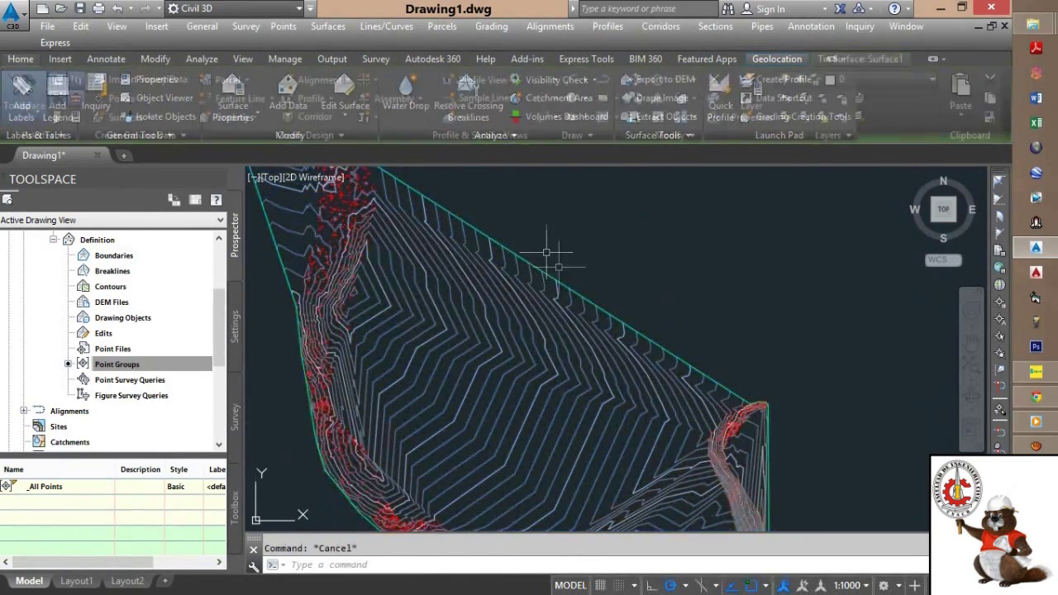
Examine how the contours follow the survey points around the southern road bends and across the gaps between them.
scroll(567, 314, down, 2)
scroll(472, 307, up, 5)
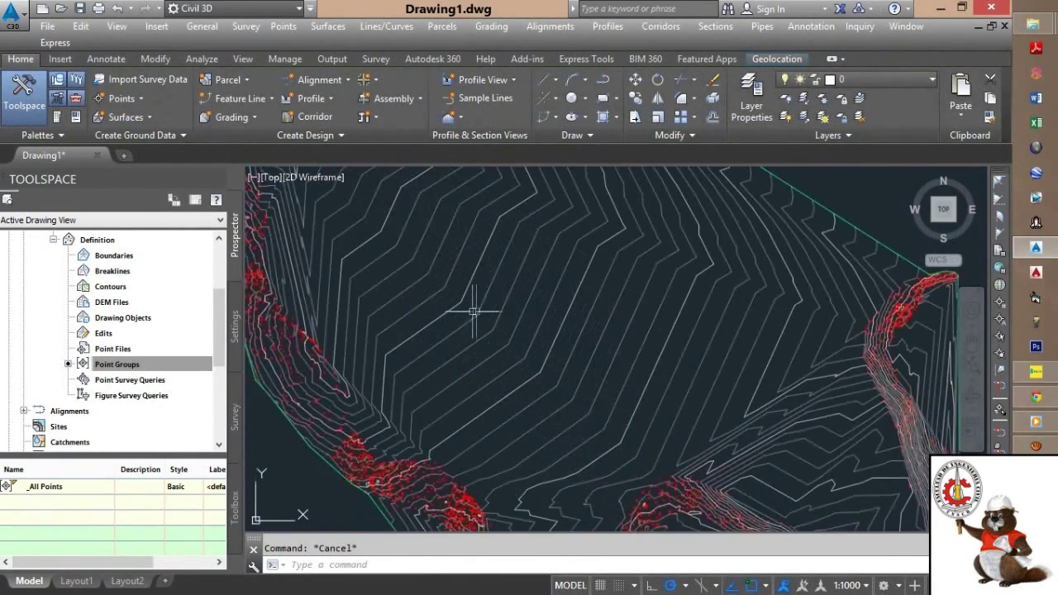
scroll(496, 335, down, 3)
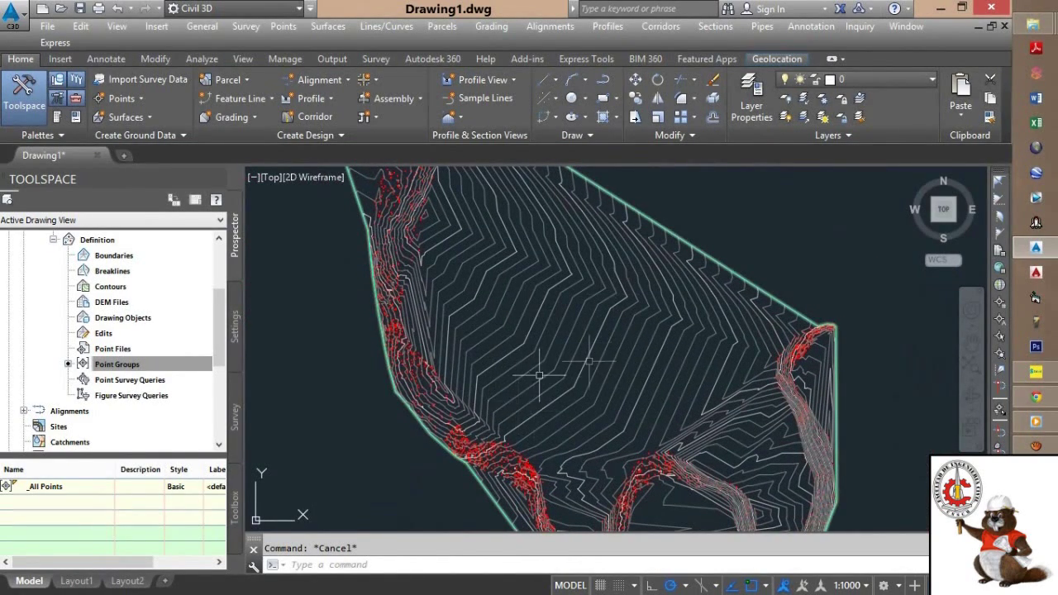
scroll(706, 335, down, 2)
scroll(774, 391, up, 2)
scroll(737, 376, up, 5)
mouse_move(686, 385)
middle_down()
mouse_move(670, 354)
mouse_move(668, 236)
middle_up()
scroll(586, 354, up, 2)
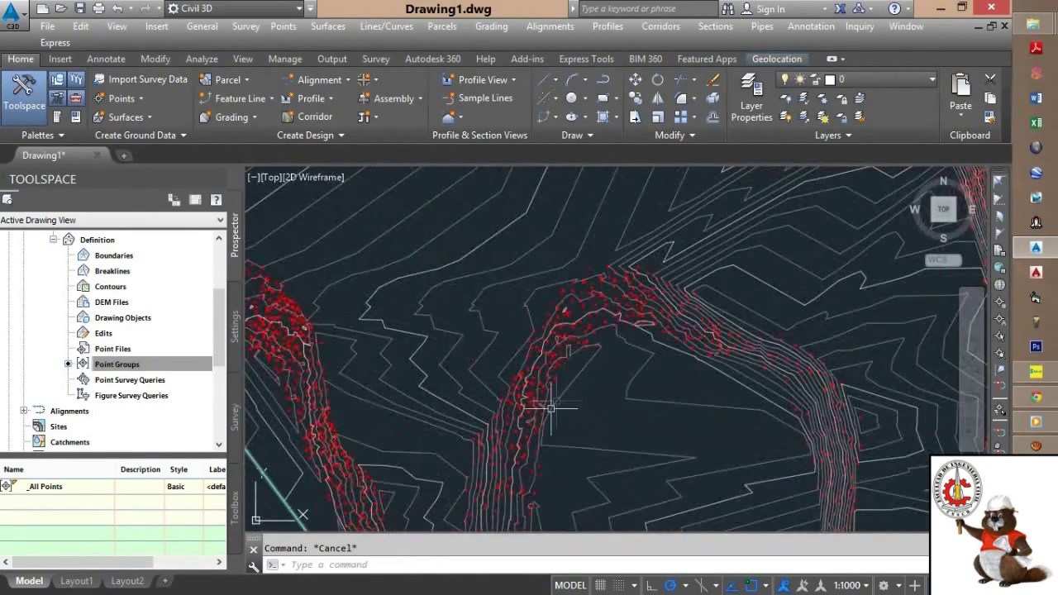
scroll(554, 388, down, 2)
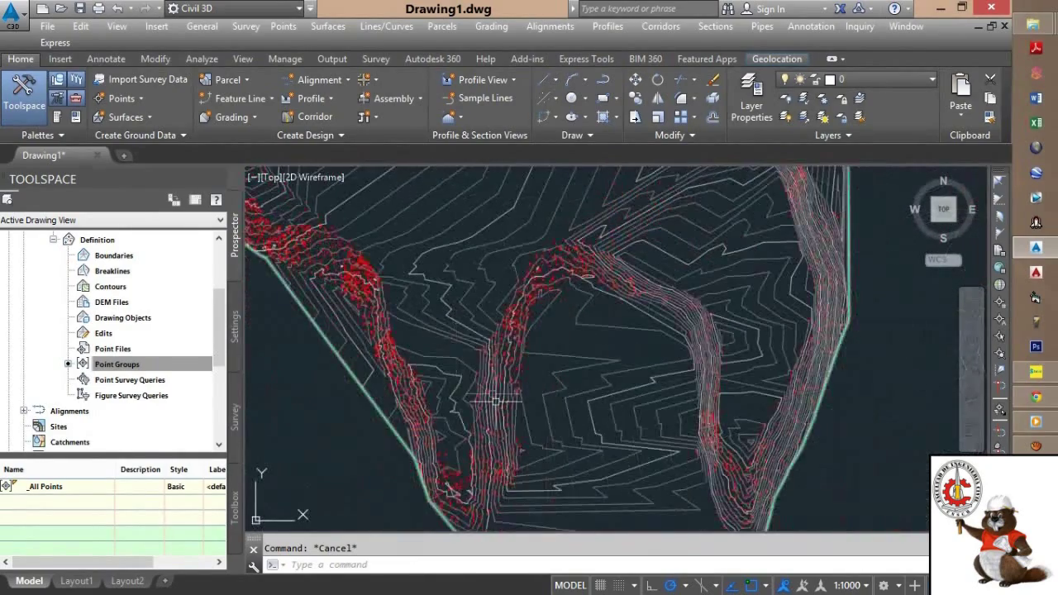
scroll(495, 401, up, 5)
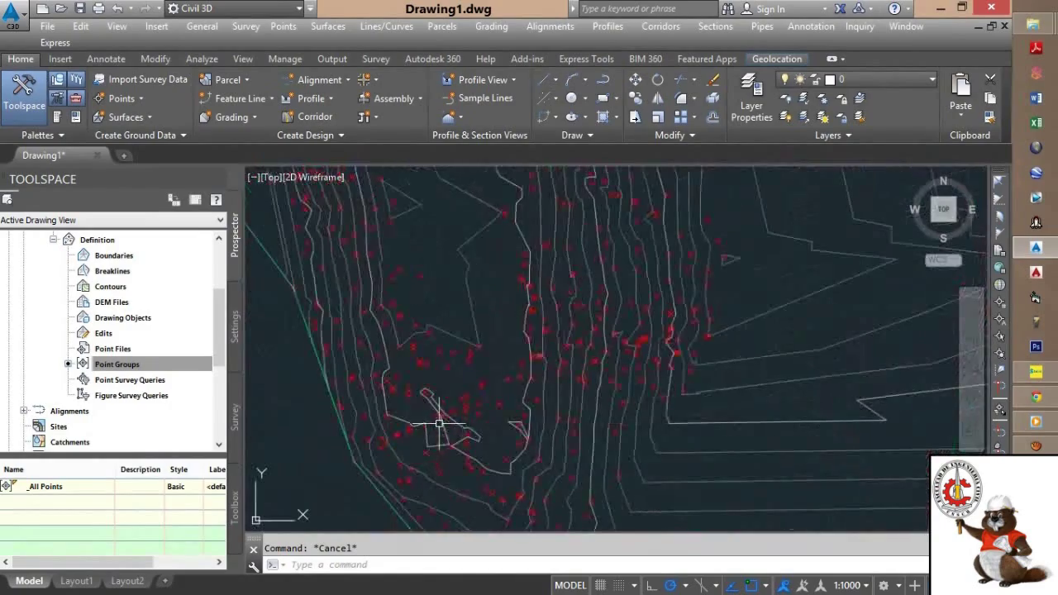
scroll(479, 382, down, 3)
scroll(500, 378, up, 3)
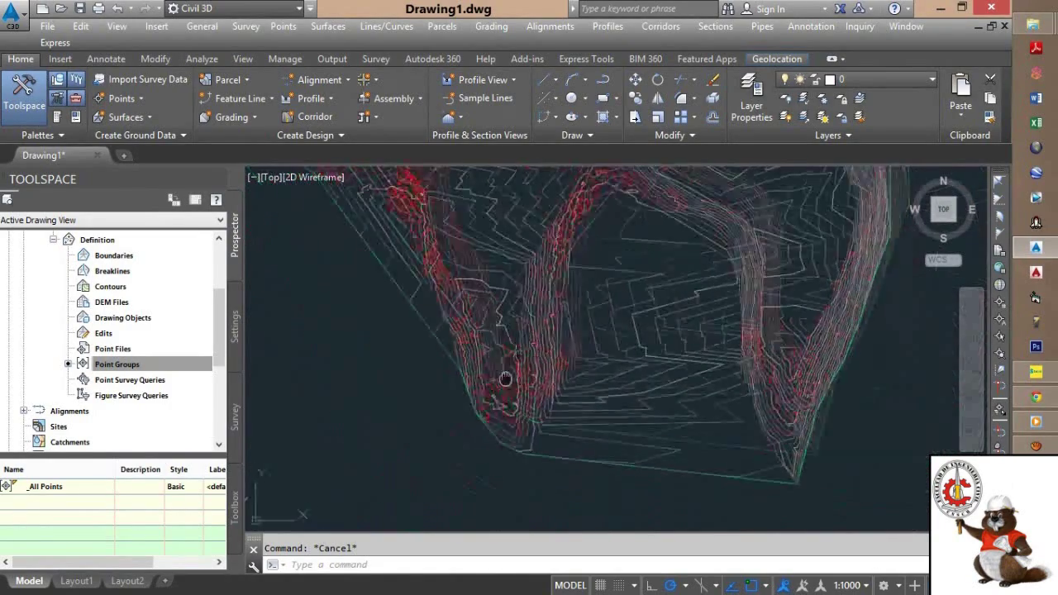
scroll(715, 439, up, 6)
scroll(723, 424, down, 6)
middle_drag(598, 286, 653, 364)
Collapse the Surfaces branch of the Prospector tree and open the Surface Properties of the TIN surface.
drag(219, 324, 219, 277)
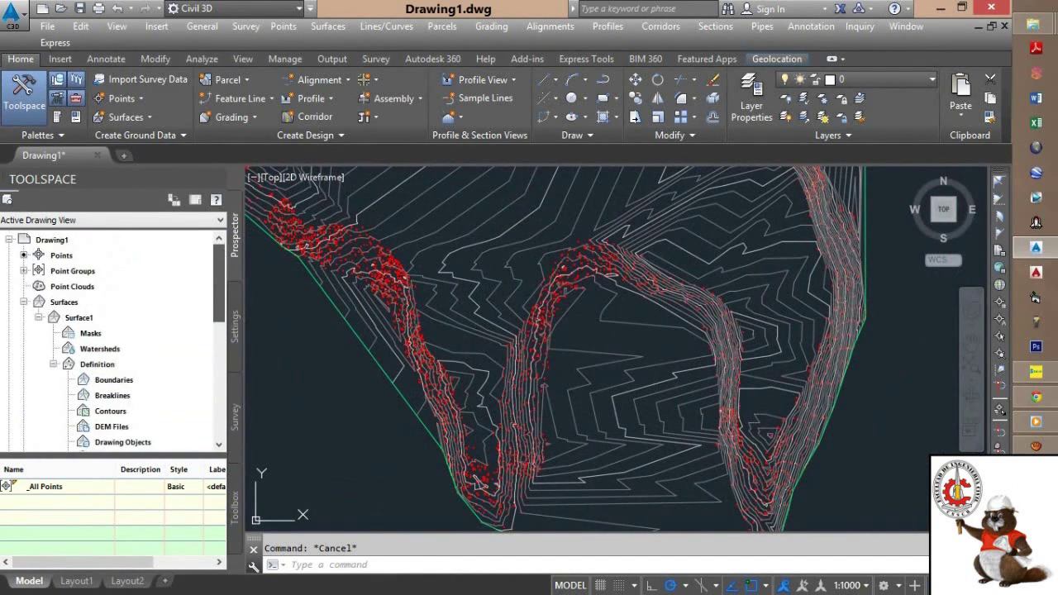
click(24, 302)
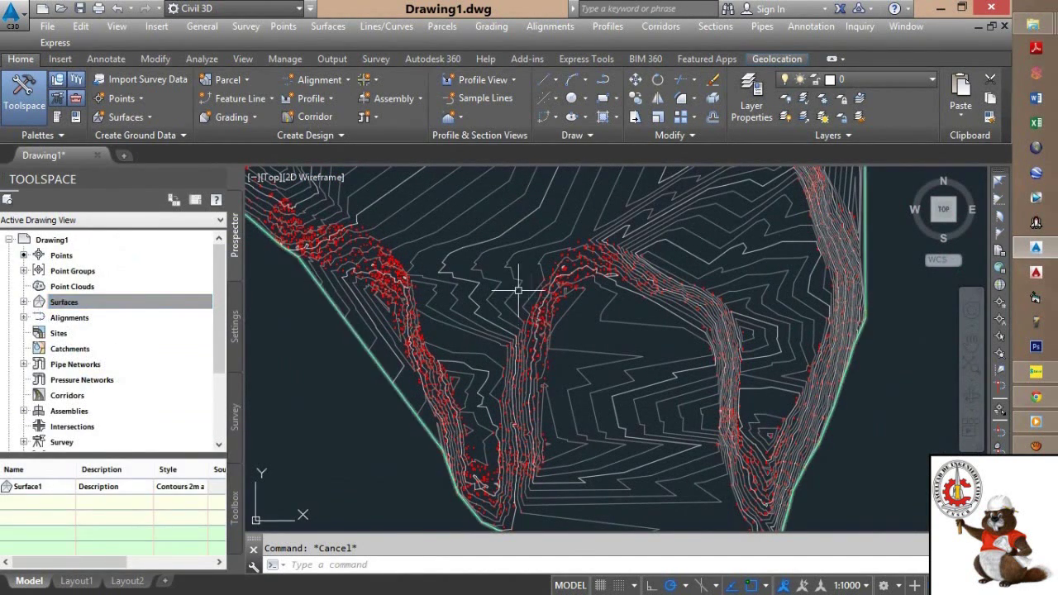
scroll(514, 292, down, 8)
middle_drag(502, 295, 485, 361)
scroll(506, 307, up, 4)
scroll(574, 264, up, 3)
click(574, 266)
click(485, 303)
scroll(455, 306, up, 2)
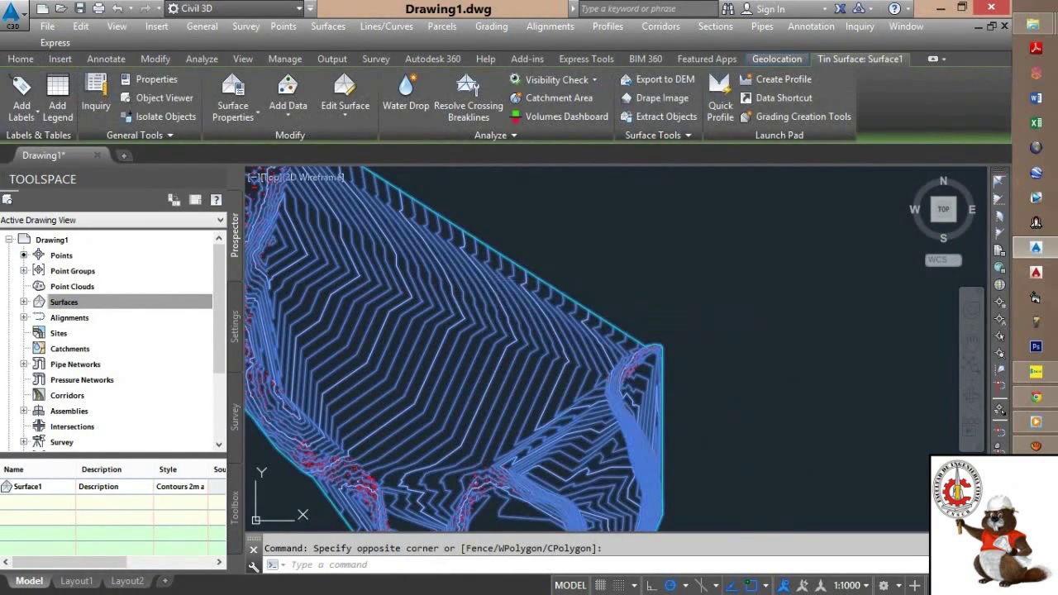
right_click(464, 282)
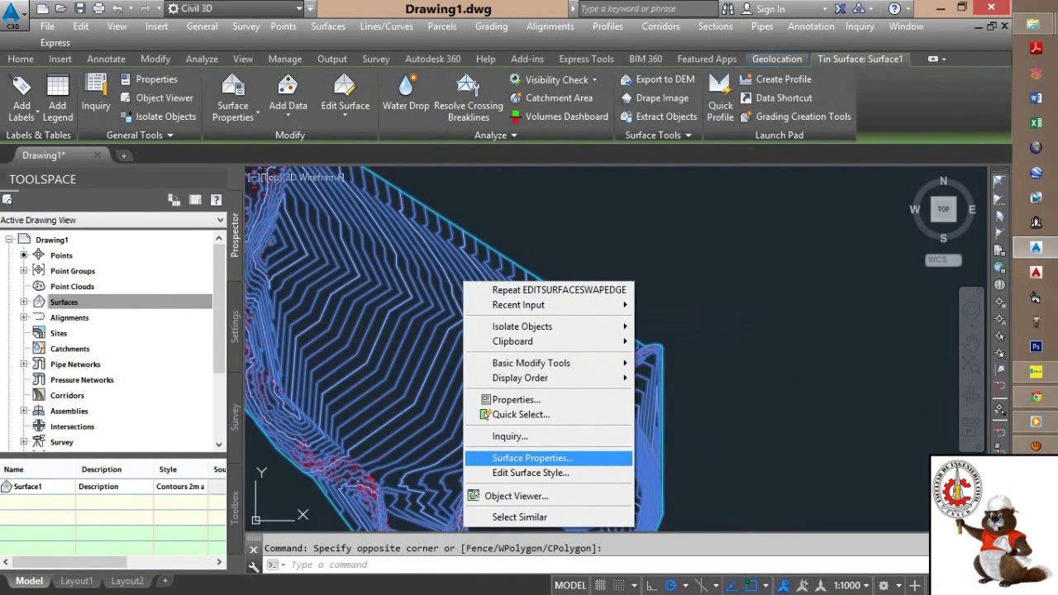
click(532, 457)
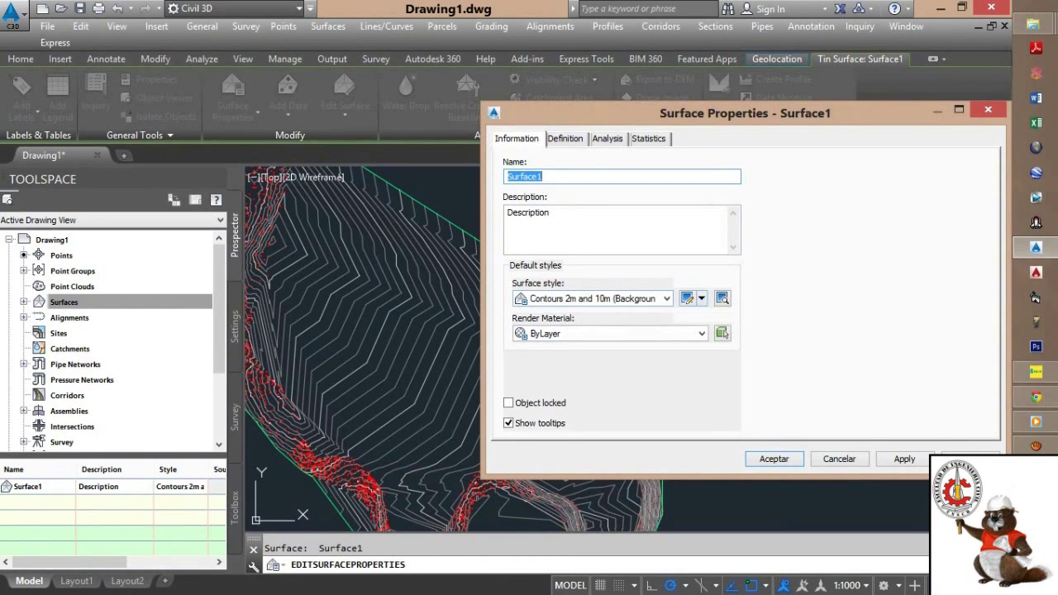
Edit the Contours 2m and 10m (Background) style to make Triangles visible in the Plan view direction, and apply it to the surface.
click(700, 298)
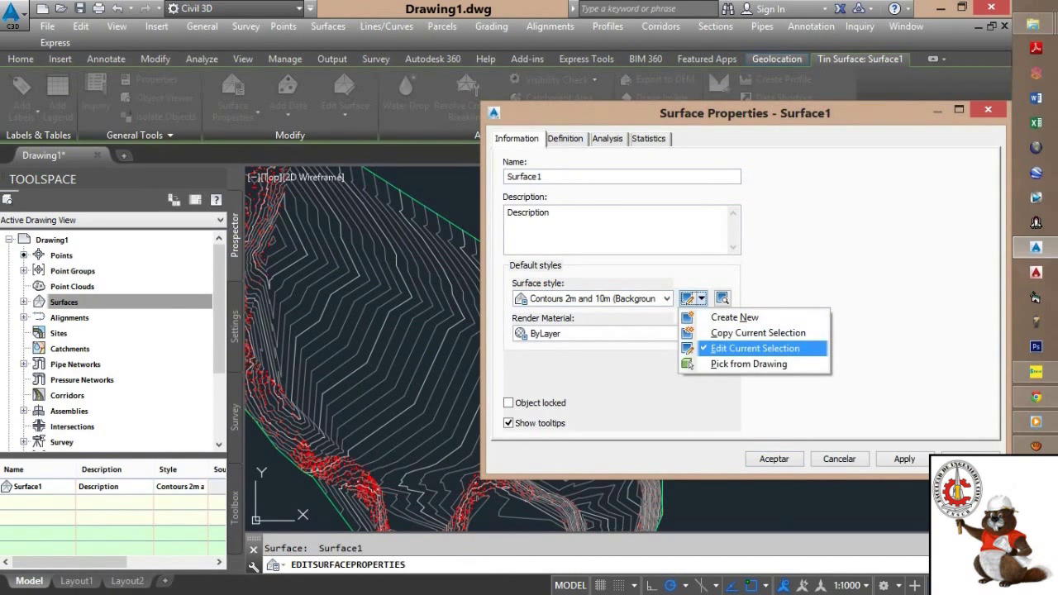
click(754, 348)
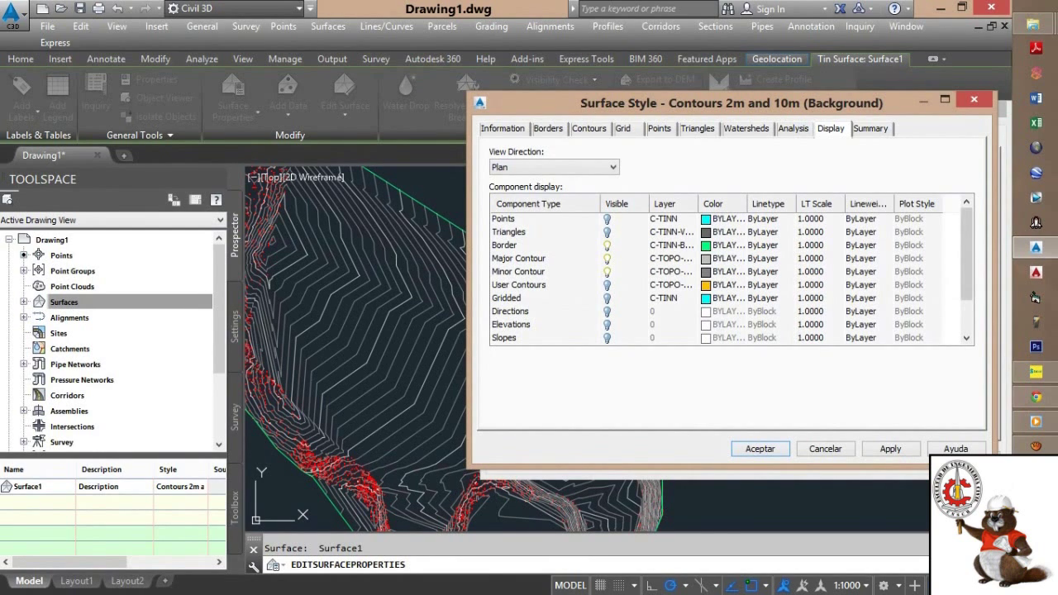
click(606, 232)
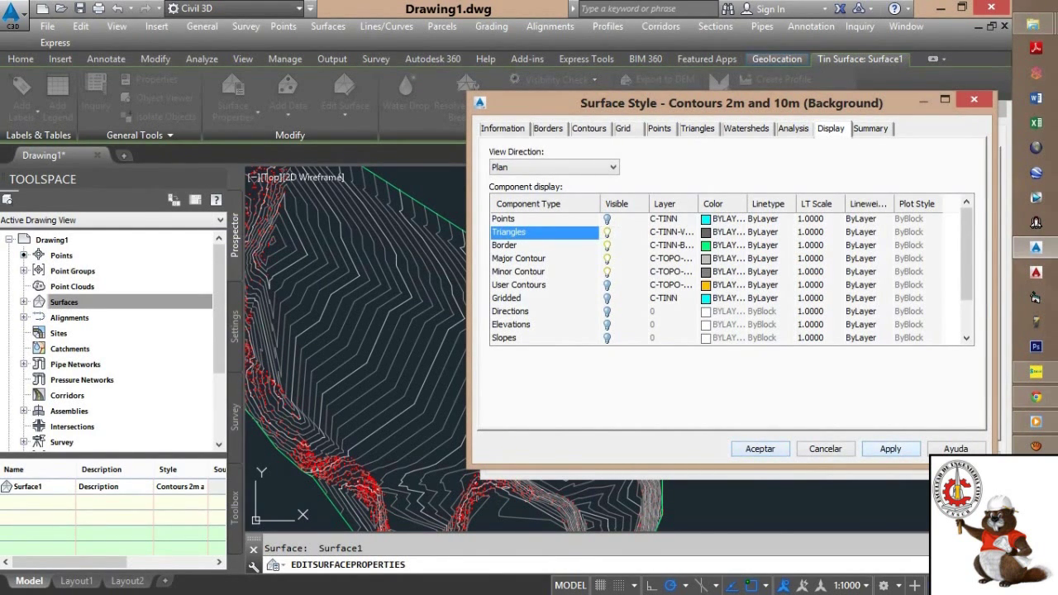
key(Return)
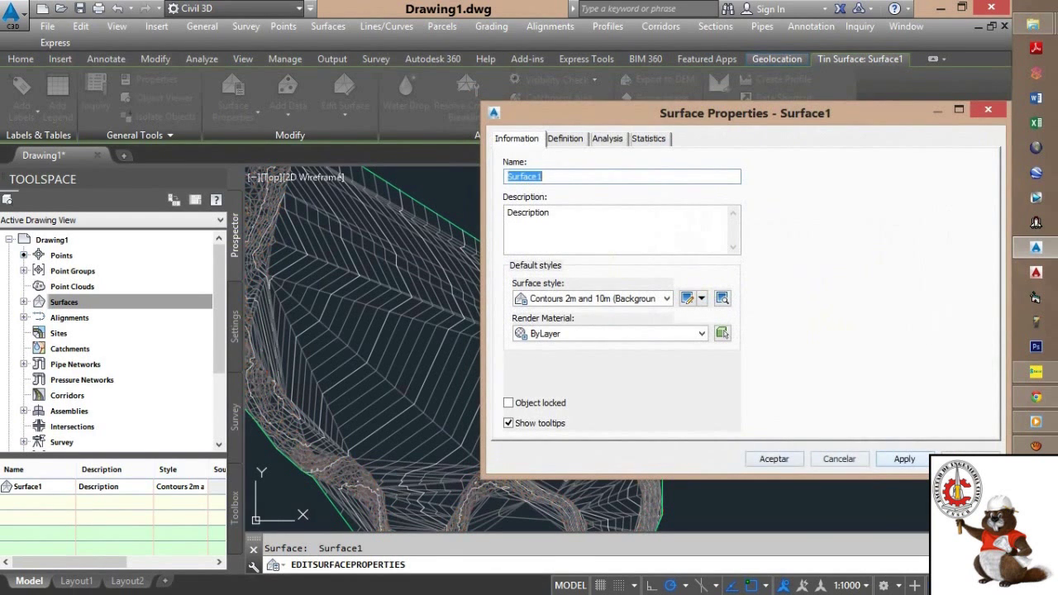
key(Return)
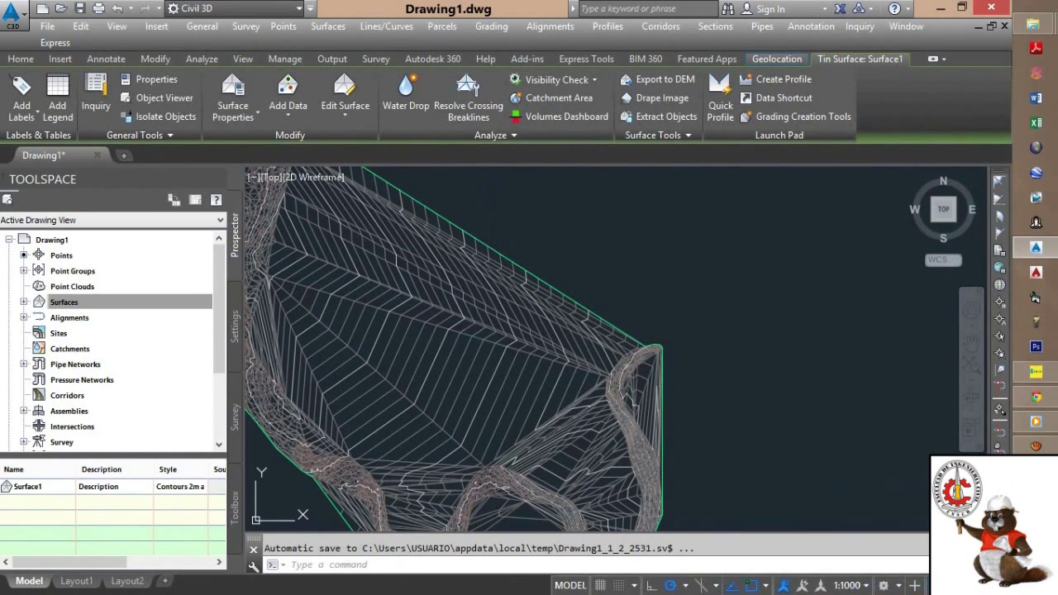
key(Escape)
Examine the TIN triangles along the road strip, the outer border and the long ones spanning between the bends.
scroll(500, 327, up, 5)
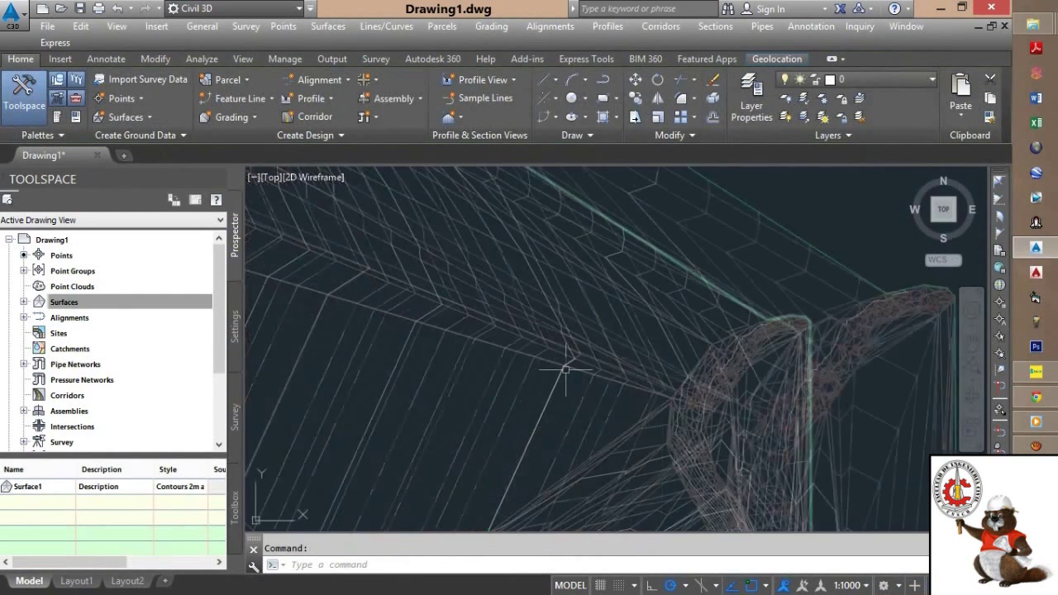
scroll(782, 406, up, 6)
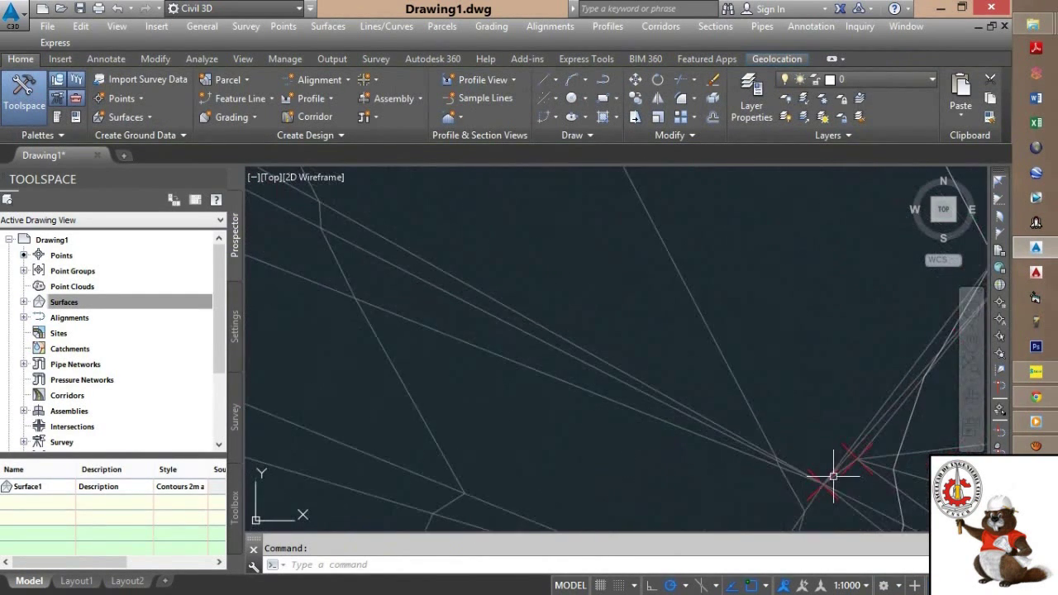
scroll(793, 442, down, 9)
mouse_move(485, 328)
middle_down()
mouse_move(779, 486)
mouse_move(866, 502)
middle_up()
scroll(430, 327, down, 5)
middle_drag(421, 322, 689, 434)
scroll(463, 319, up, 4)
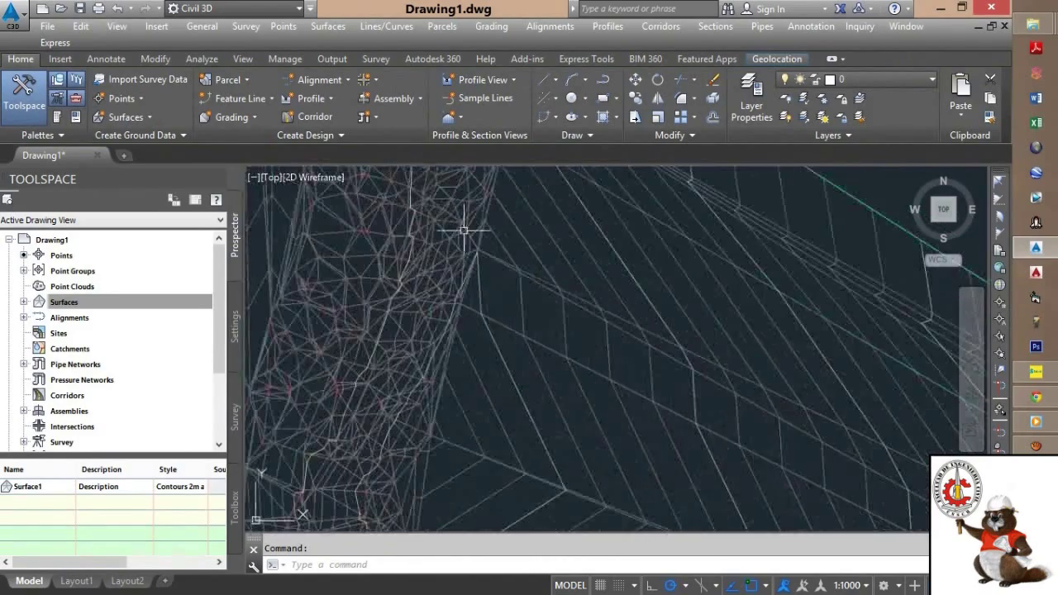
scroll(463, 289, up, 4)
scroll(472, 255, down, 8)
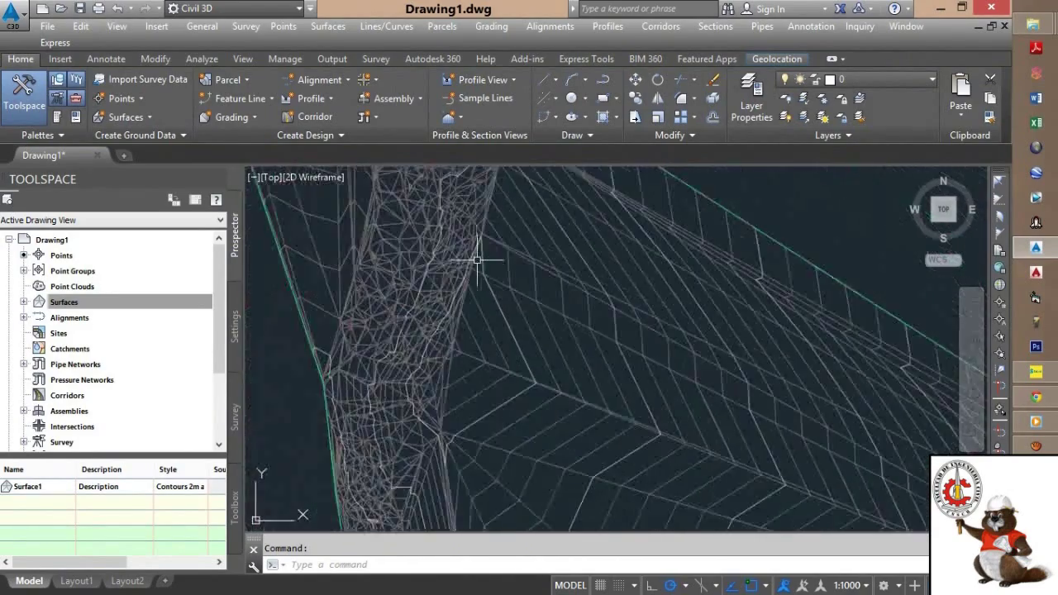
mouse_move(419, 286)
middle_down()
mouse_move(455, 269)
mouse_move(517, 277)
middle_up()
scroll(496, 243, up, 2)
scroll(513, 243, down, 2)
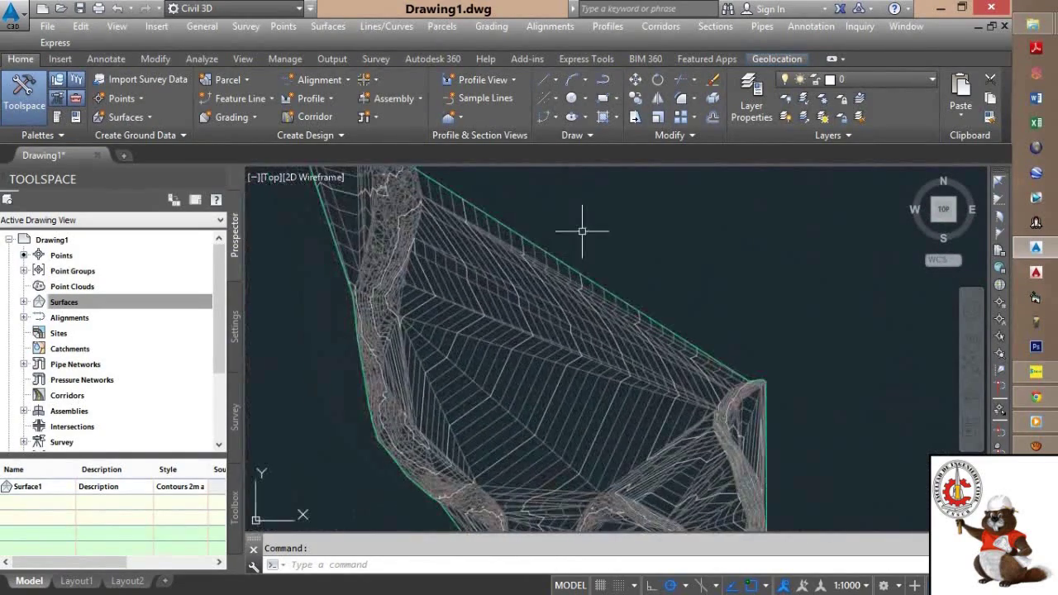
click(583, 229)
click(538, 279)
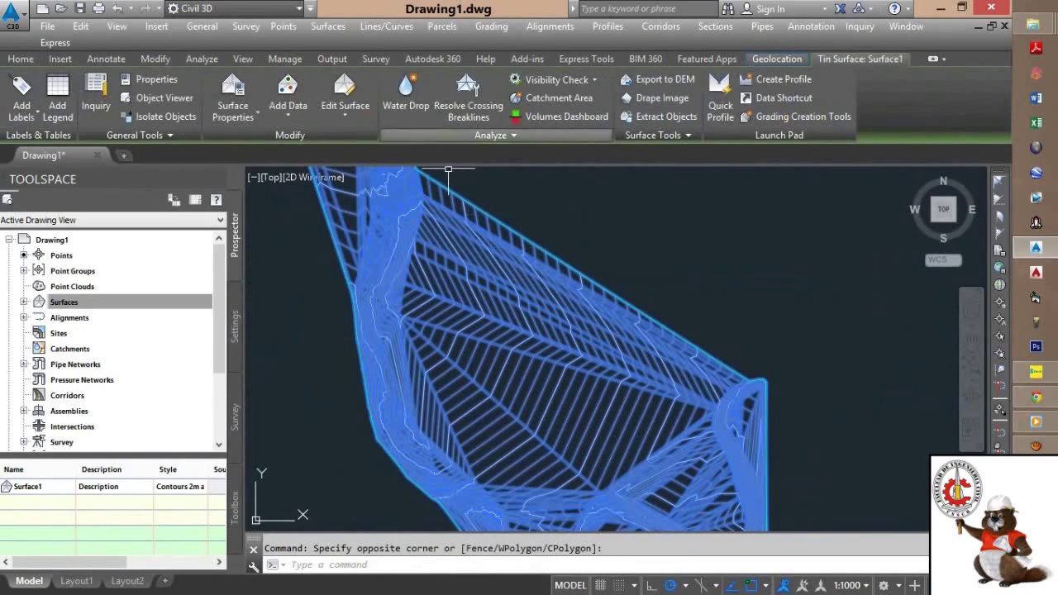
click(344, 115)
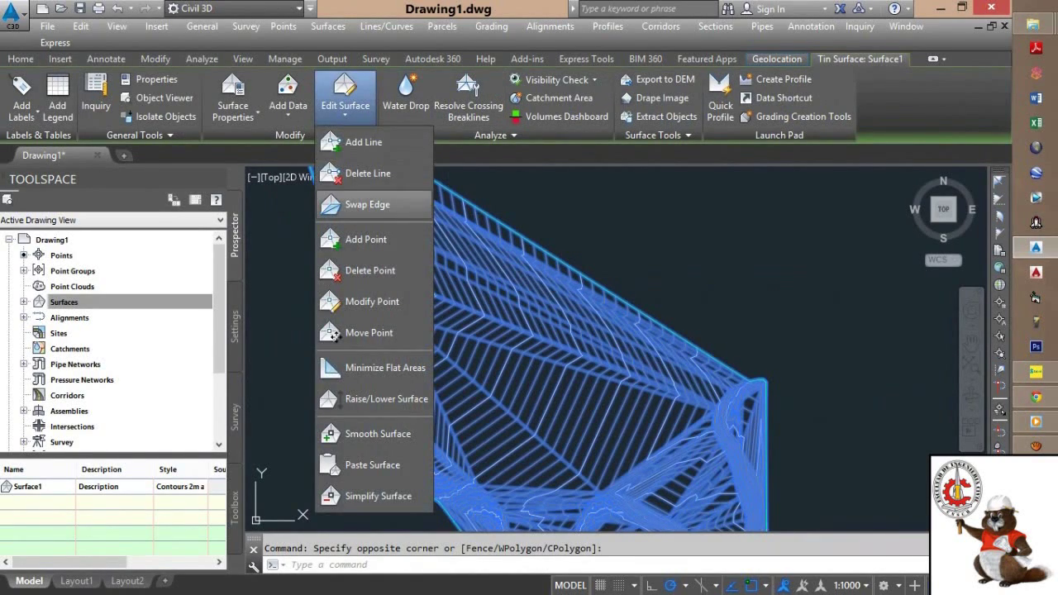
click(367, 204)
click(594, 247)
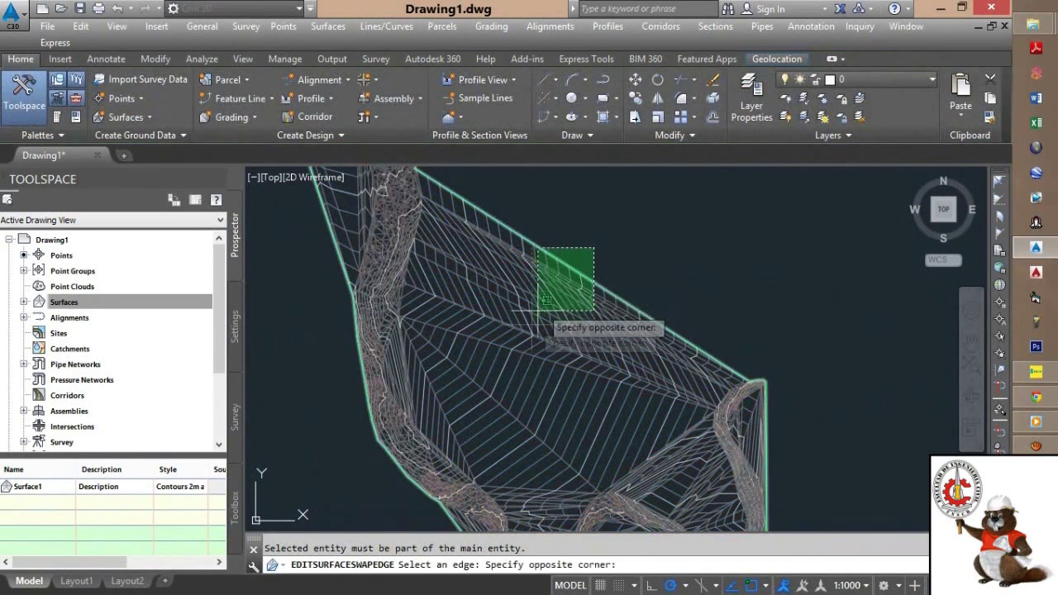
click(521, 350)
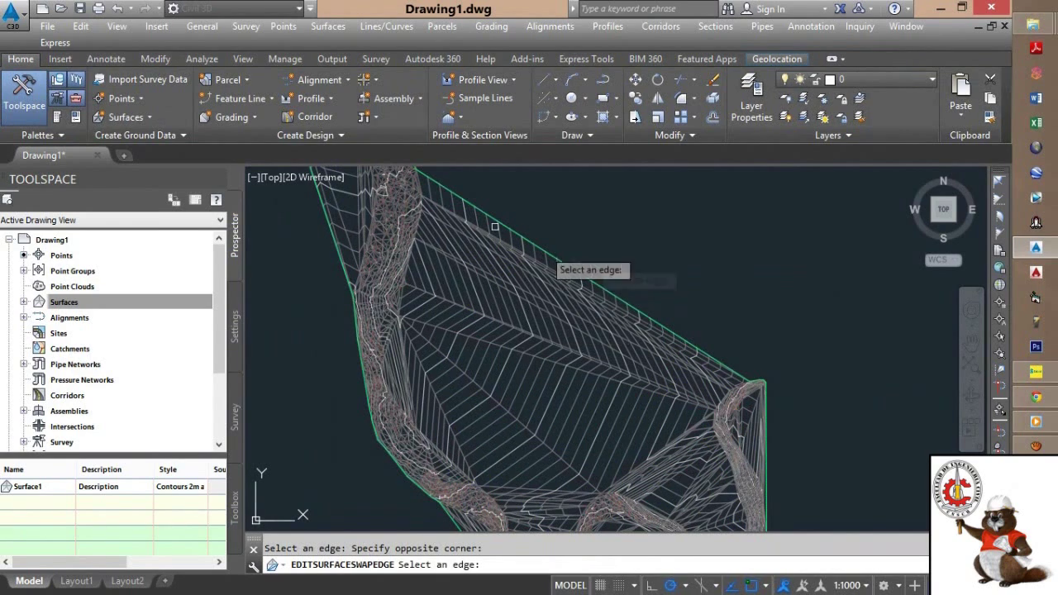
key(Escape)
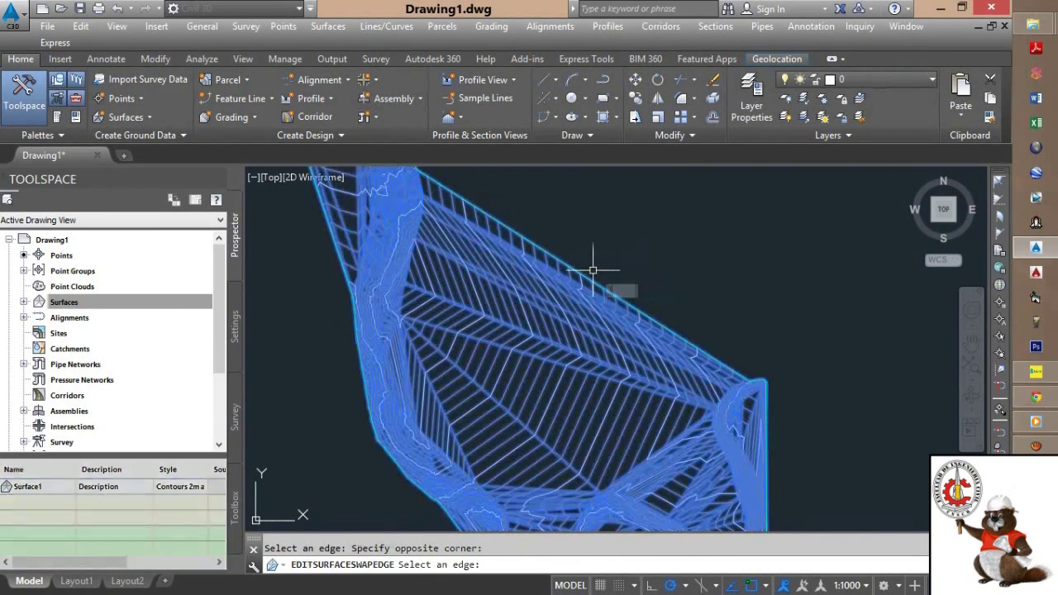
key(Escape)
Run Delete Line on the TIN surface and select the long edges spanning the large northern gap between the road strips.
click(558, 296)
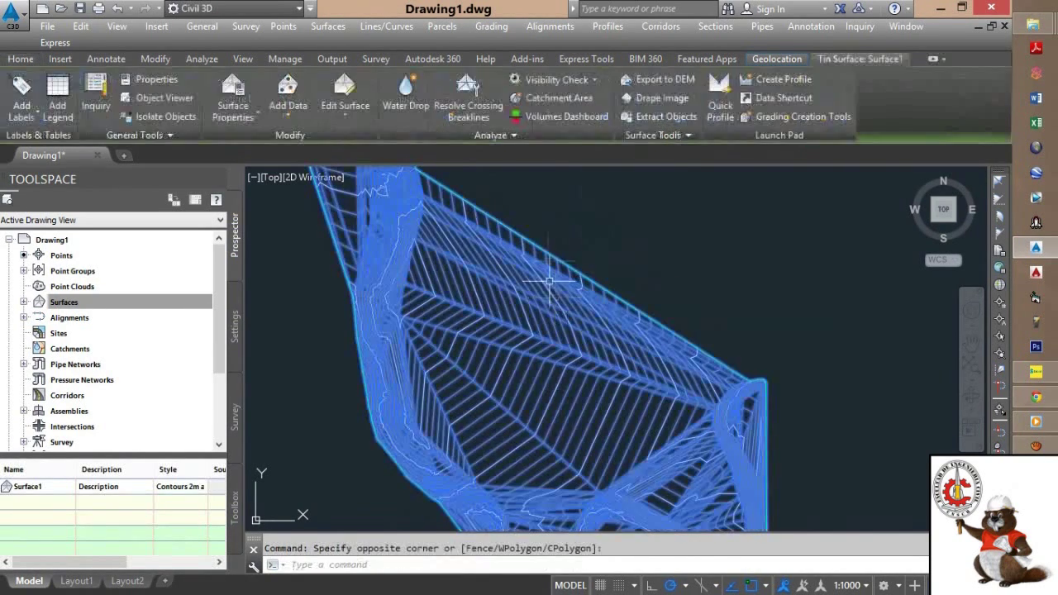
click(345, 105)
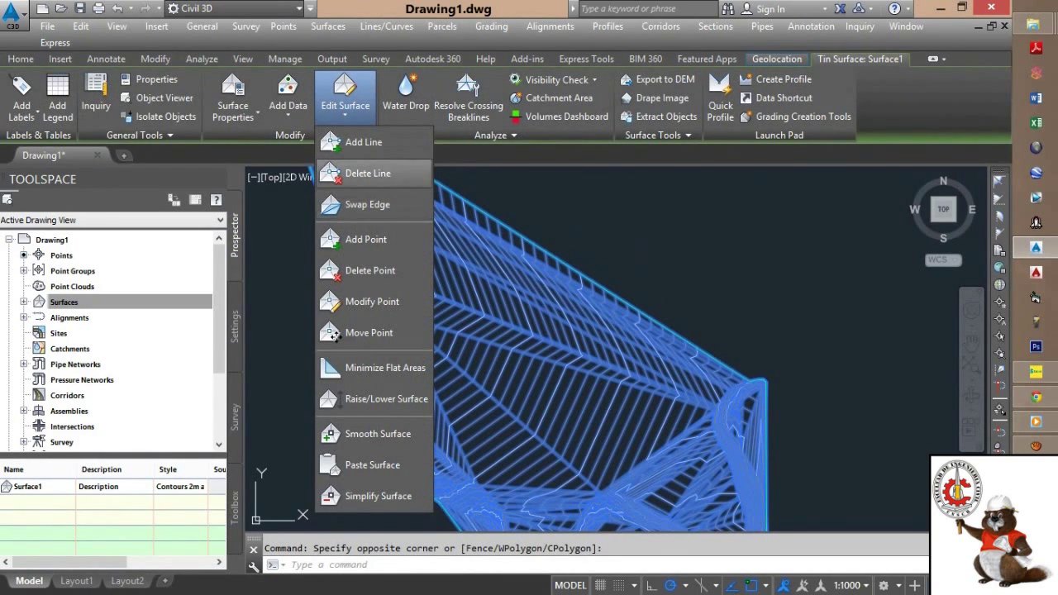
click(365, 172)
click(630, 229)
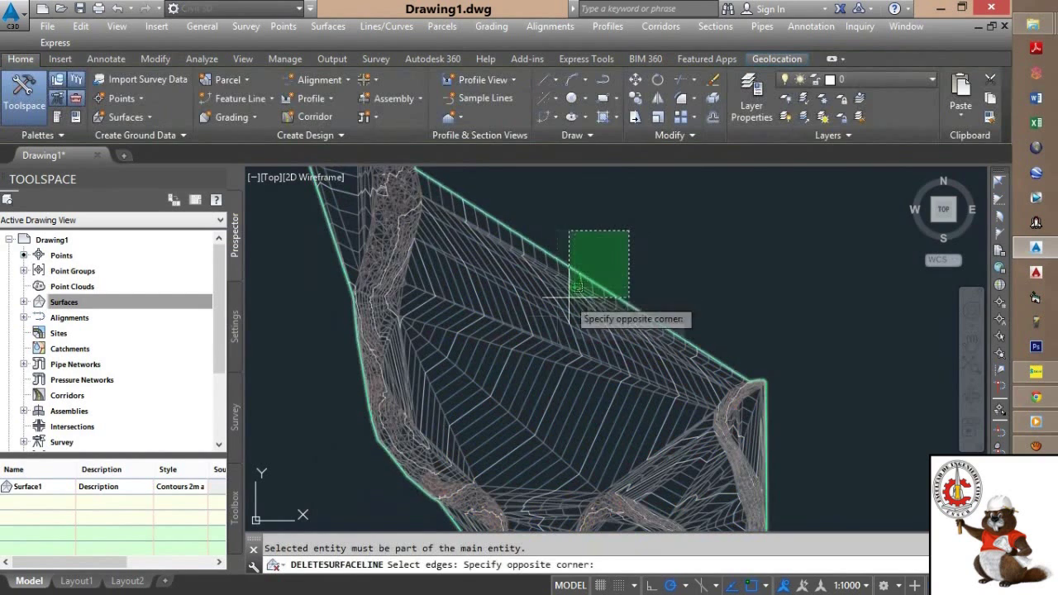
click(507, 367)
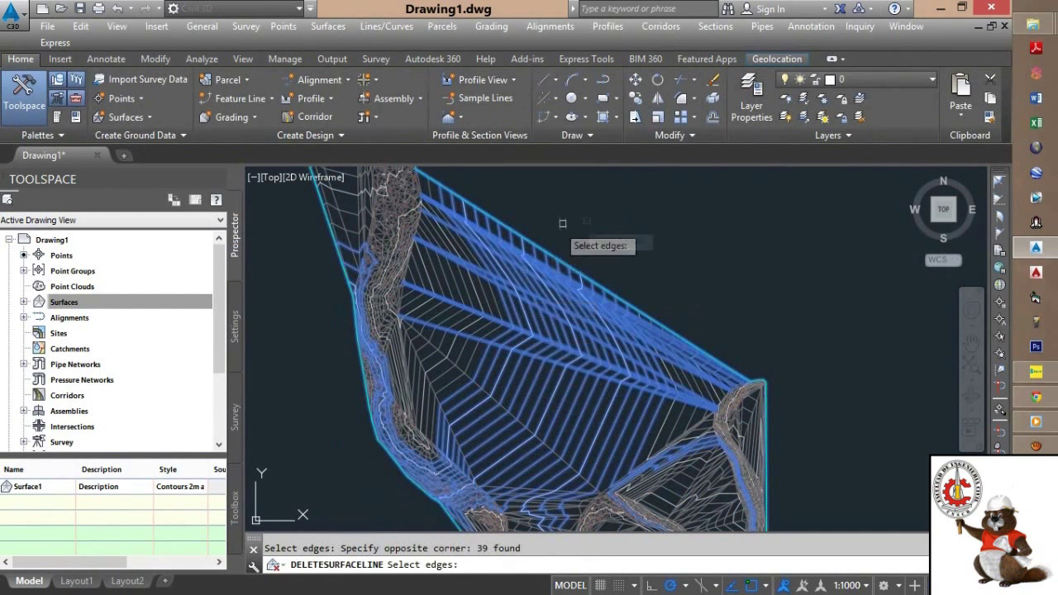
click(600, 220)
click(453, 371)
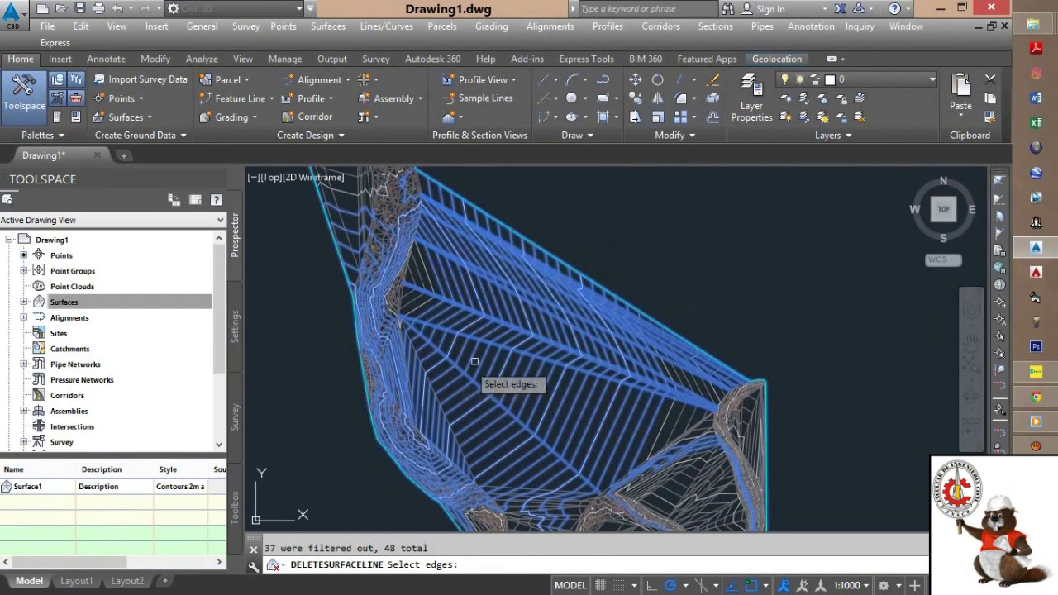
Add the edges crossing the open area inside the southern road loop to the selection and delete all selected surface lines.
middle_drag(650, 311, 587, 140)
middle_drag(573, 307, 560, 210)
scroll(557, 339, up, 4)
scroll(559, 385, down, 2)
click(576, 479)
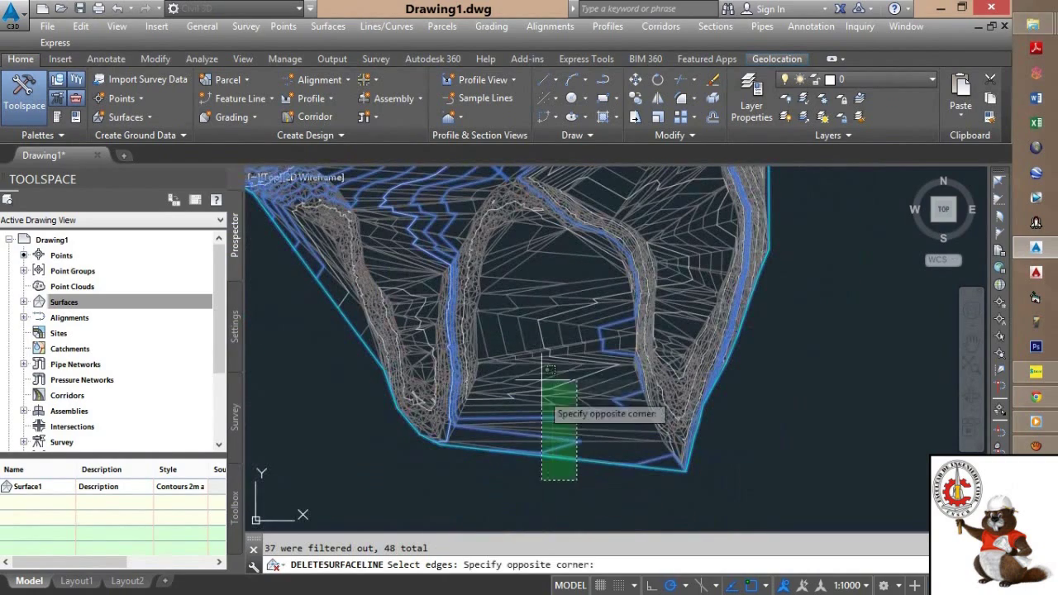
click(521, 242)
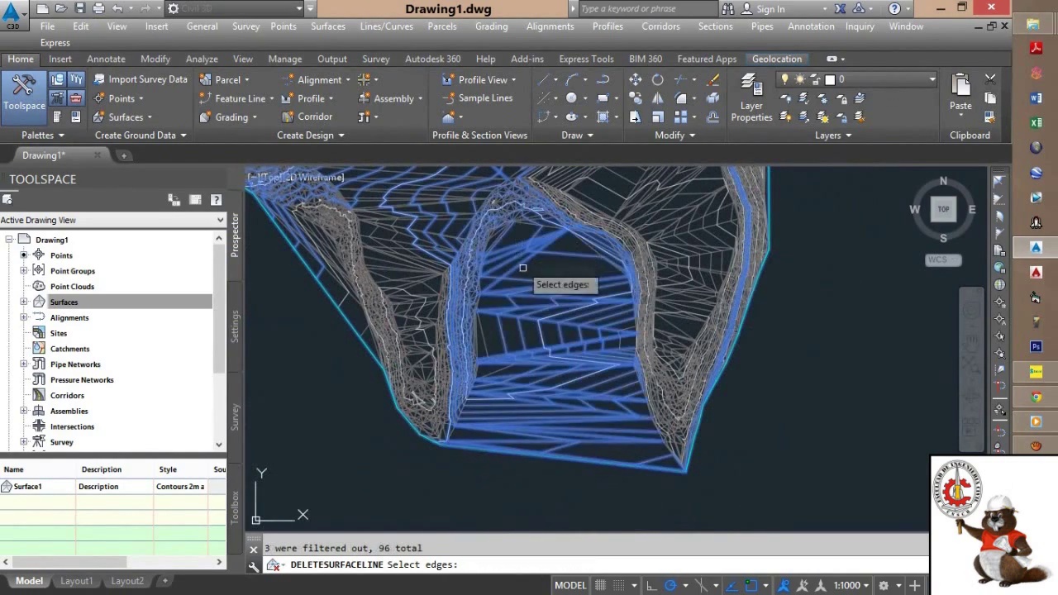
scroll(499, 315, down, 2)
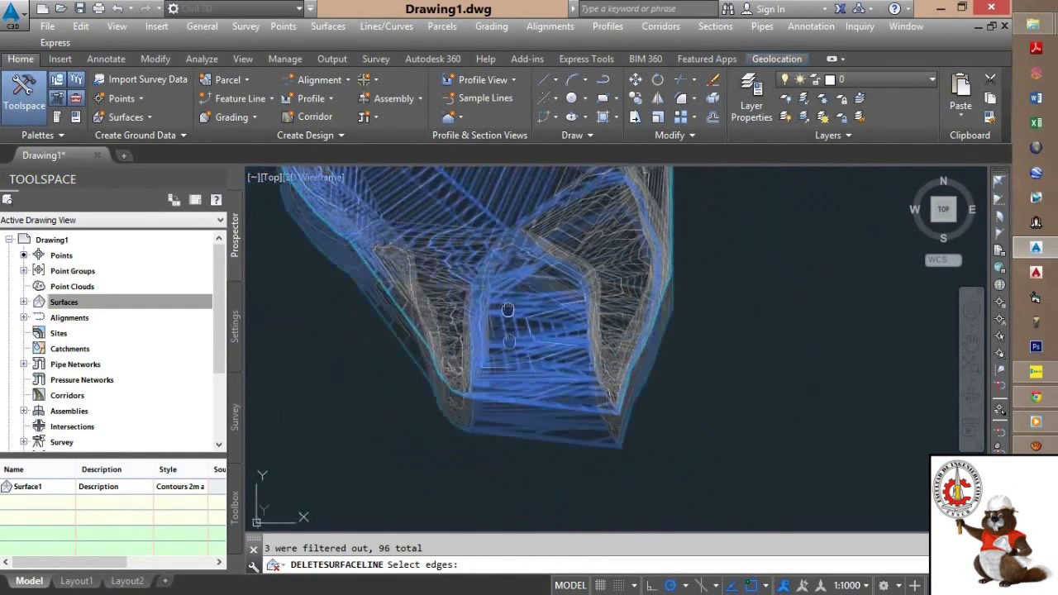
scroll(511, 389, up, 2)
key(Return)
Try to delete the long edges across the eastern gap by adding a crossing lasso to the window selection.
scroll(537, 396, down, 2)
scroll(570, 290, up, 2)
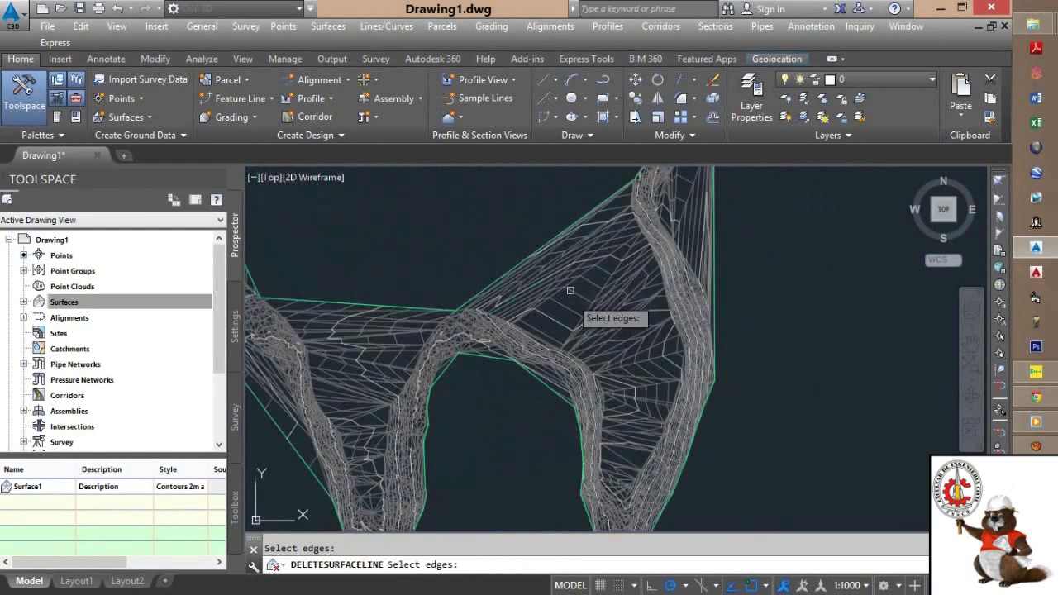
scroll(562, 211, up, 2)
click(589, 199)
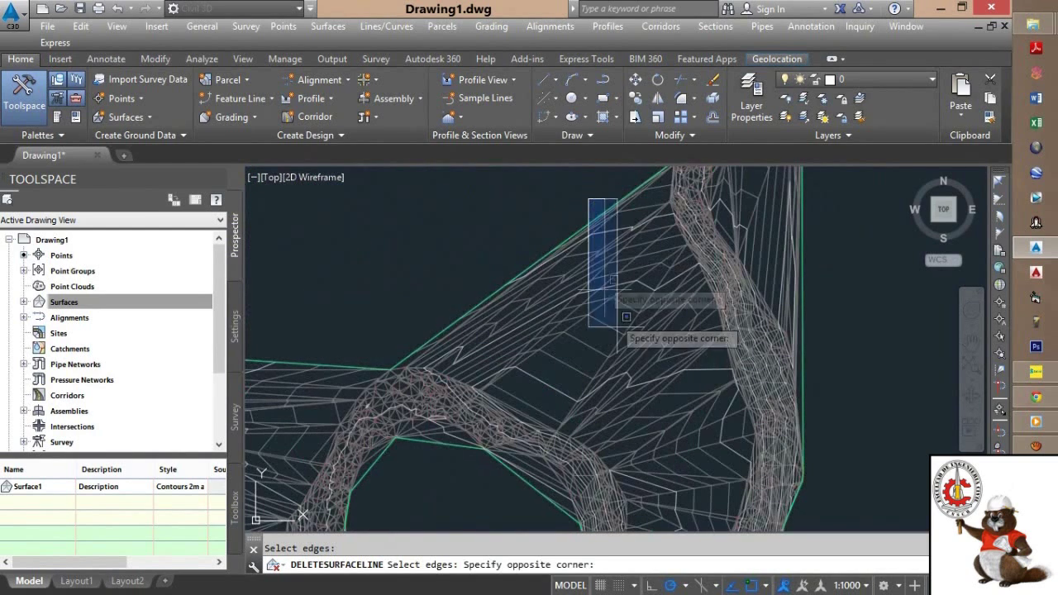
click(556, 368)
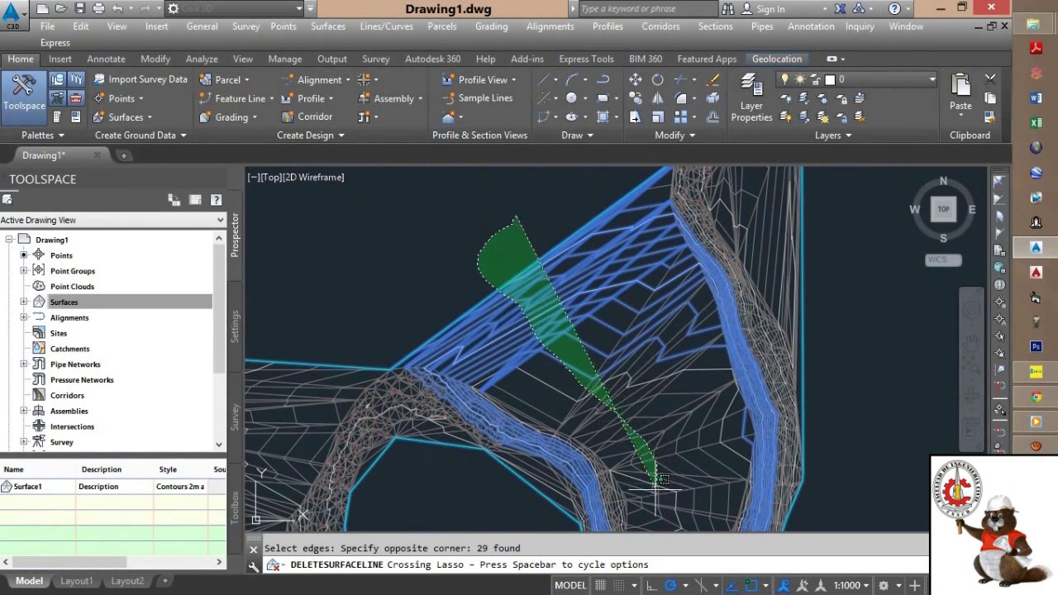
drag(676, 514, 696, 438)
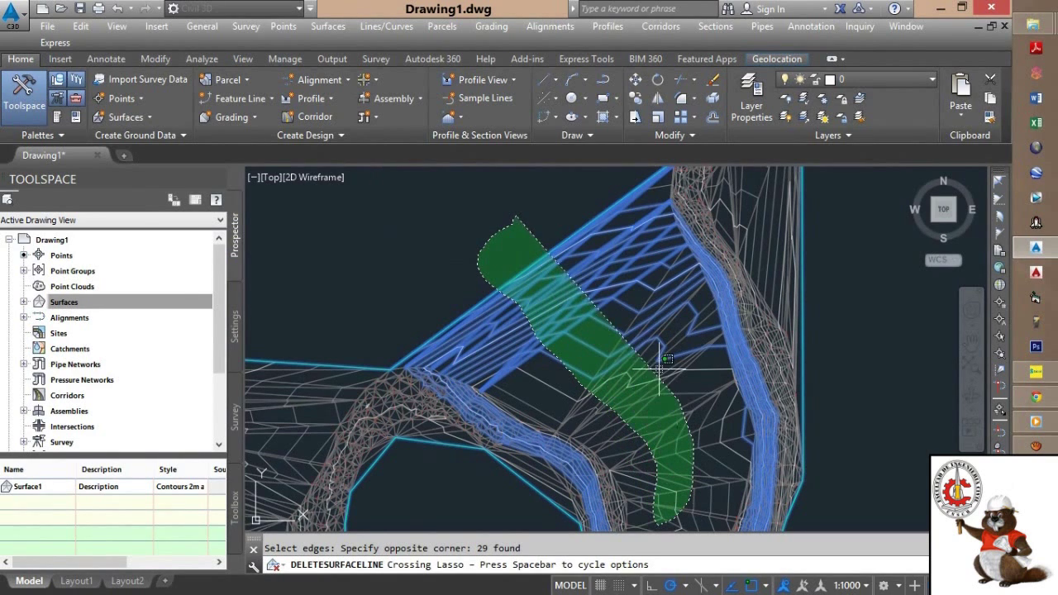
drag(657, 368, 584, 240)
drag(544, 197, 541, 198)
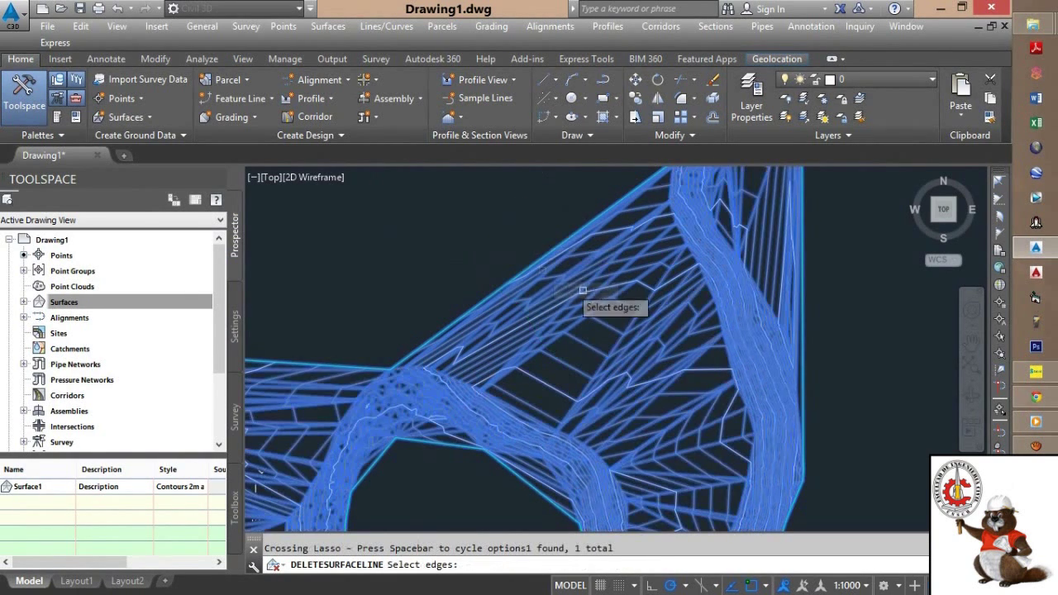
key(Return)
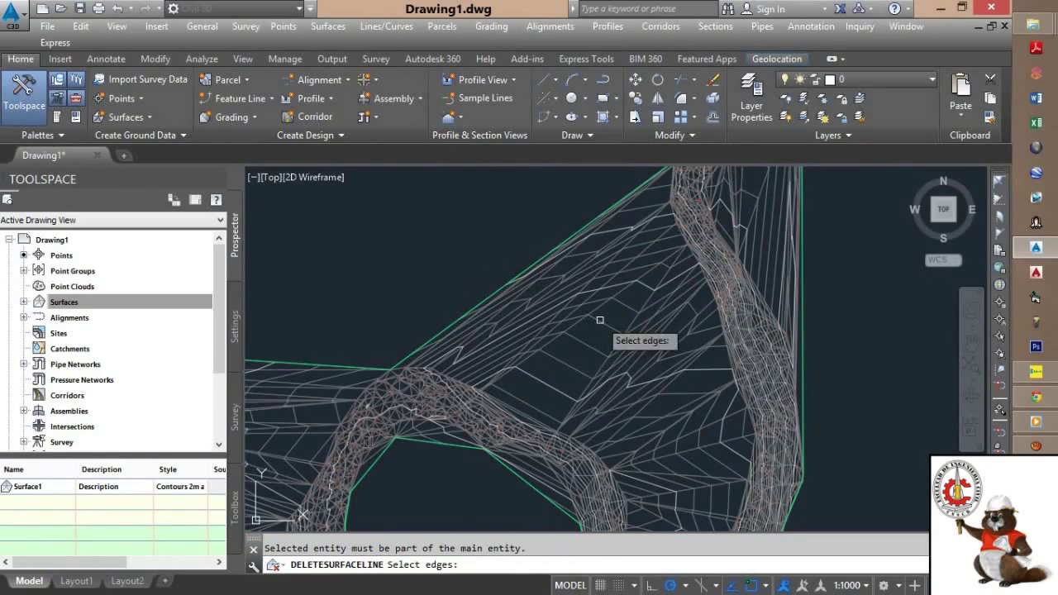
Delete the surface edges crossing the upper part of the gap between the two western road legs.
scroll(617, 328, down, 3)
mouse_move(429, 328)
middle_down()
mouse_move(628, 253)
mouse_move(602, 237)
mouse_move(550, 170)
mouse_move(556, 236)
middle_up()
scroll(531, 269, up, 2)
click(562, 201)
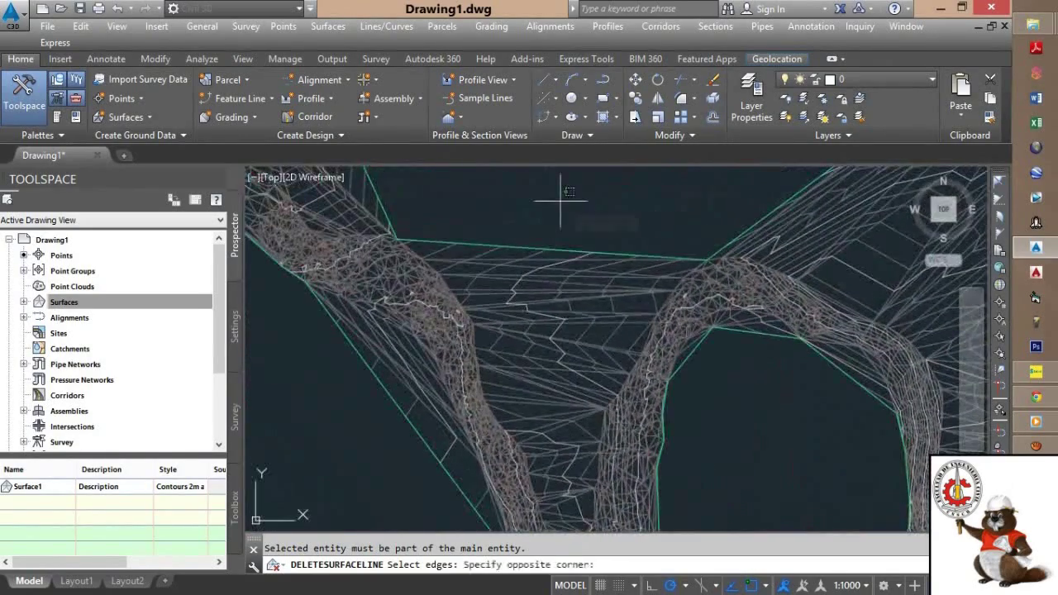
click(482, 406)
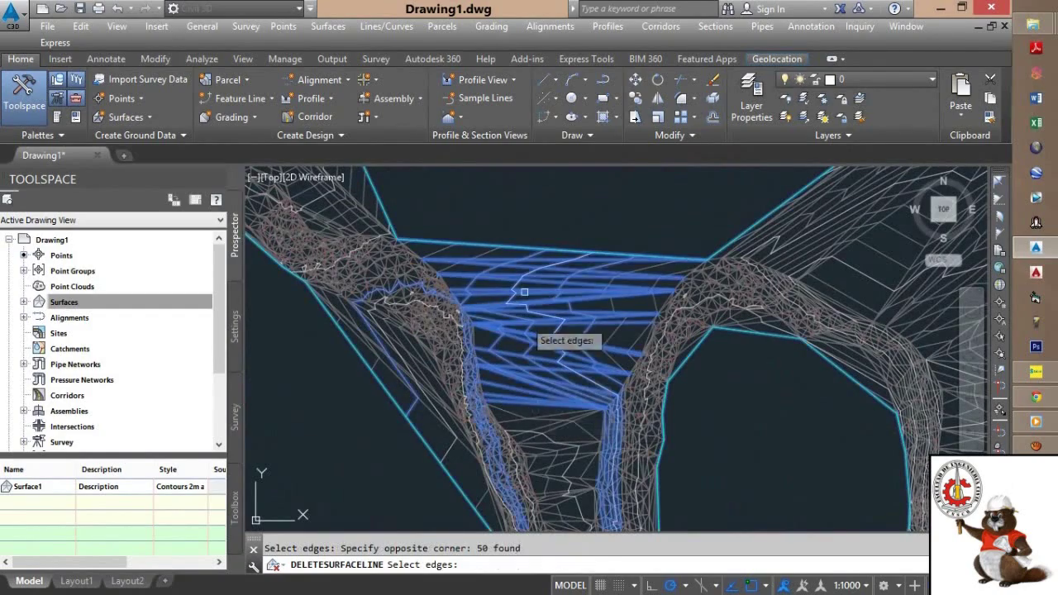
key(Return)
Delete the edges that still bridge the narrow lower part of the gap between the two western road legs.
scroll(583, 234, down, 3)
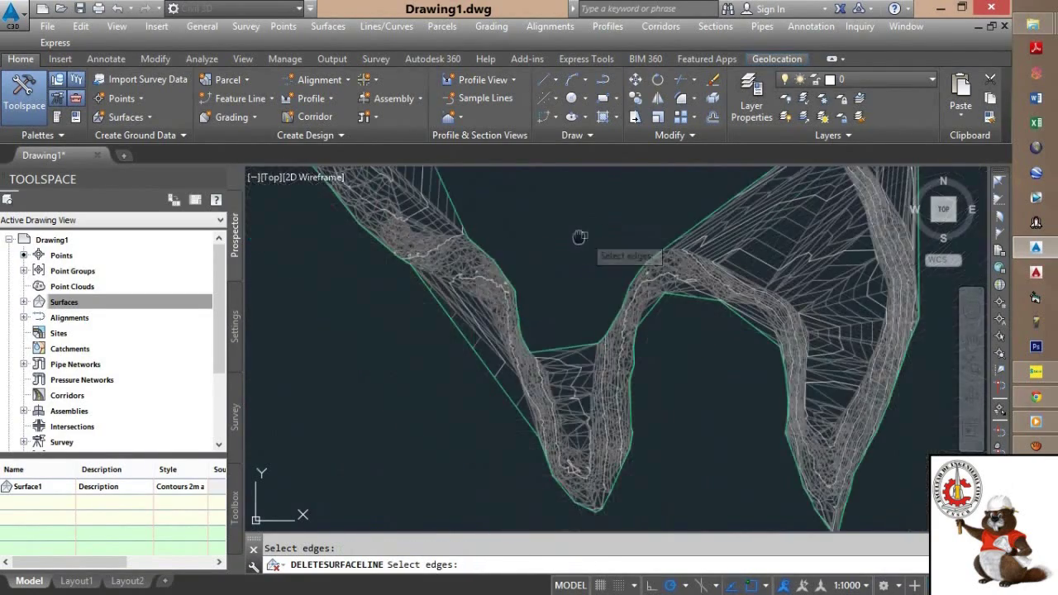
middle_drag(630, 293, 578, 234)
scroll(517, 274, up, 3)
scroll(518, 274, up, 2)
middle_drag(517, 275, 462, 171)
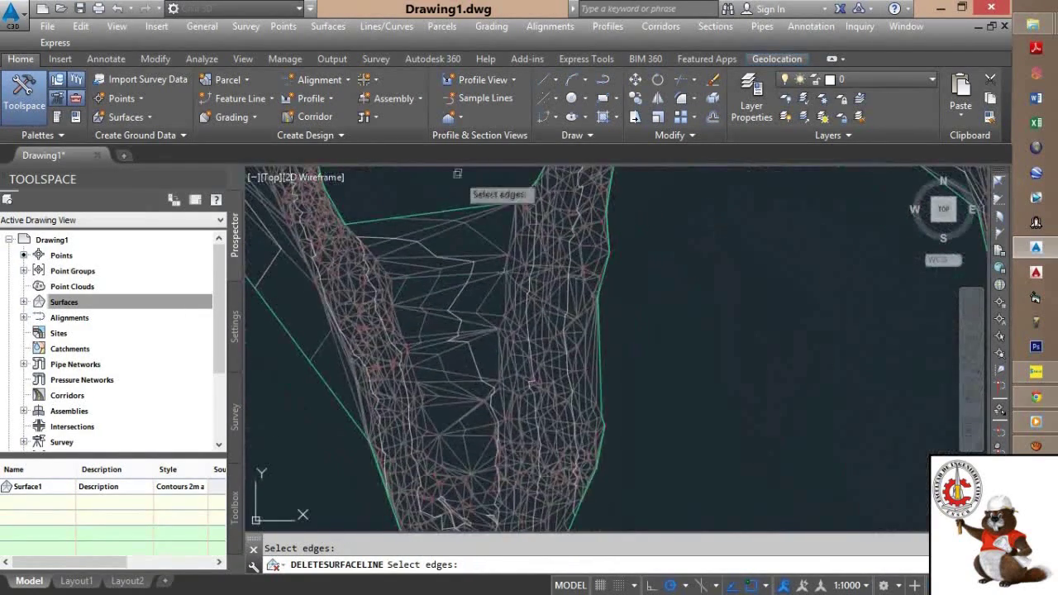
click(457, 175)
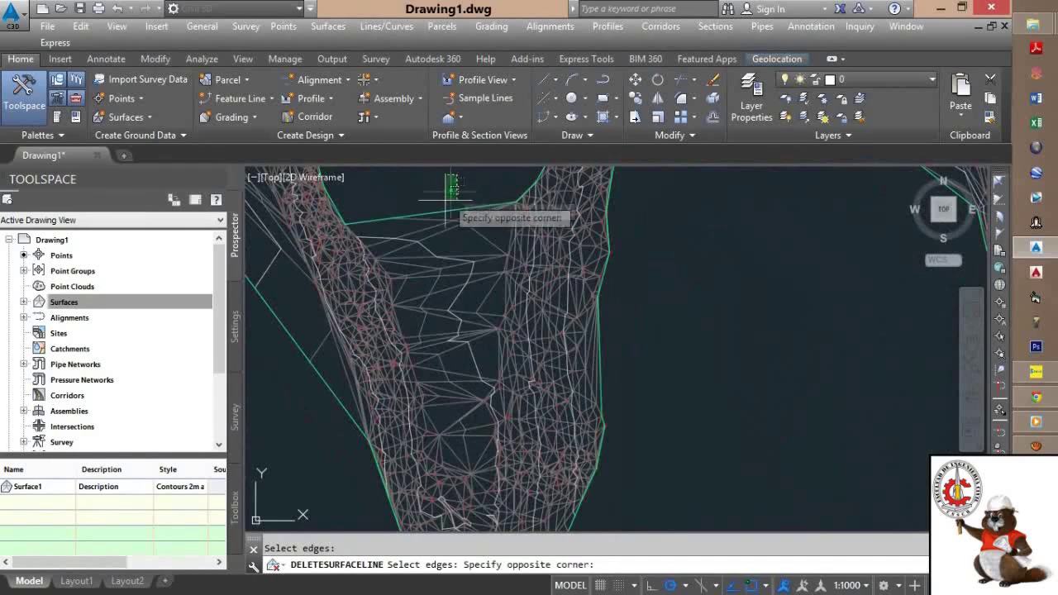
click(444, 405)
key(Return)
Delete the leftover edges closing the inside corner of the western road bend.
scroll(462, 397, down, 2)
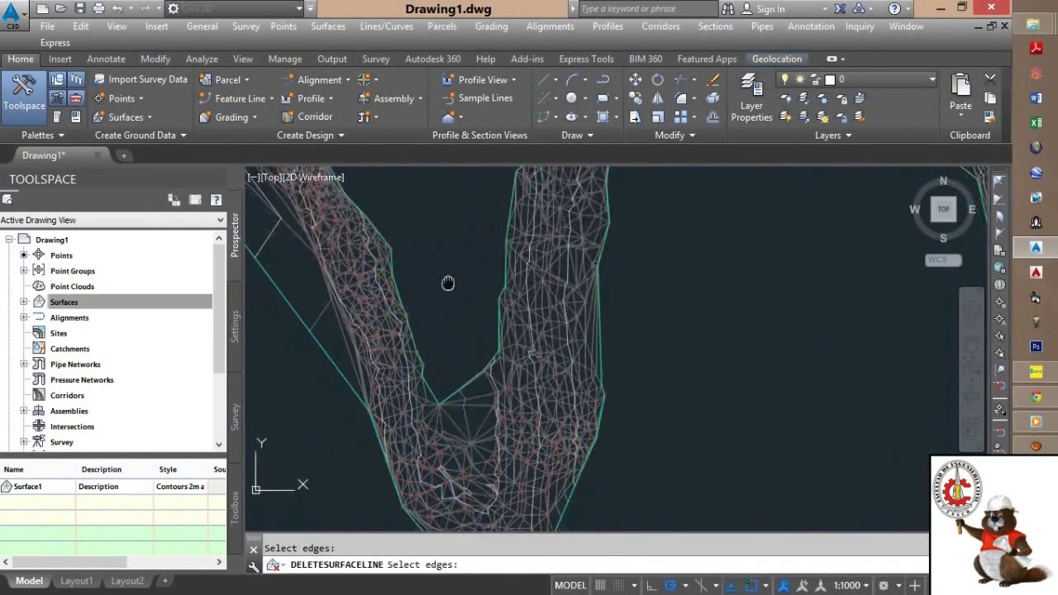
middle_drag(449, 284, 448, 321)
scroll(472, 255, up, 2)
click(460, 209)
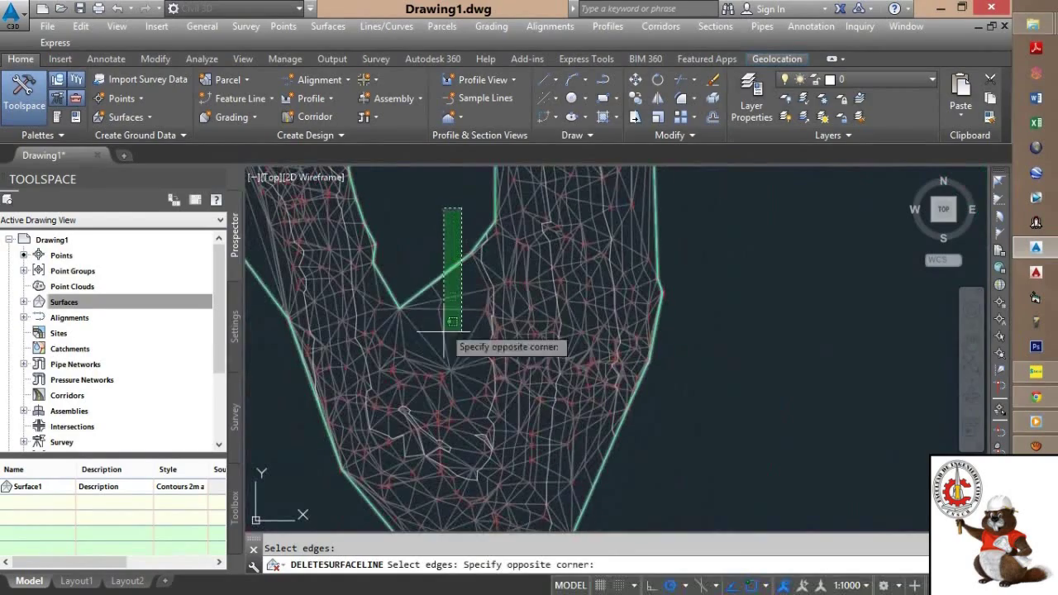
click(447, 328)
key(Return)
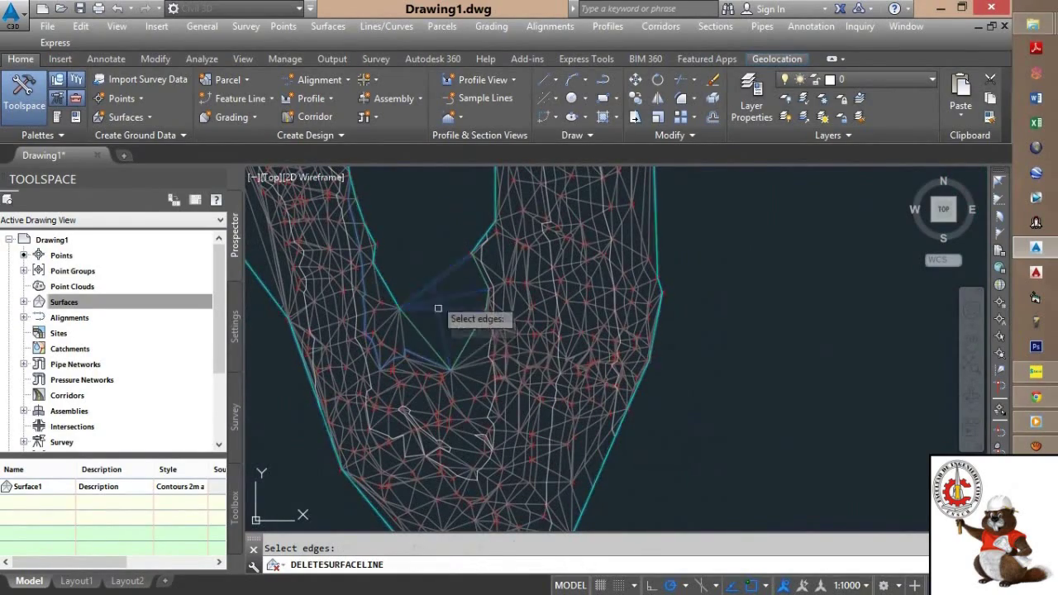
Delete the long outer edges across the northern side of the eastern gap between the road strips.
scroll(436, 297, down, 2)
middle_drag(438, 293, 347, 404)
scroll(604, 331, up, 5)
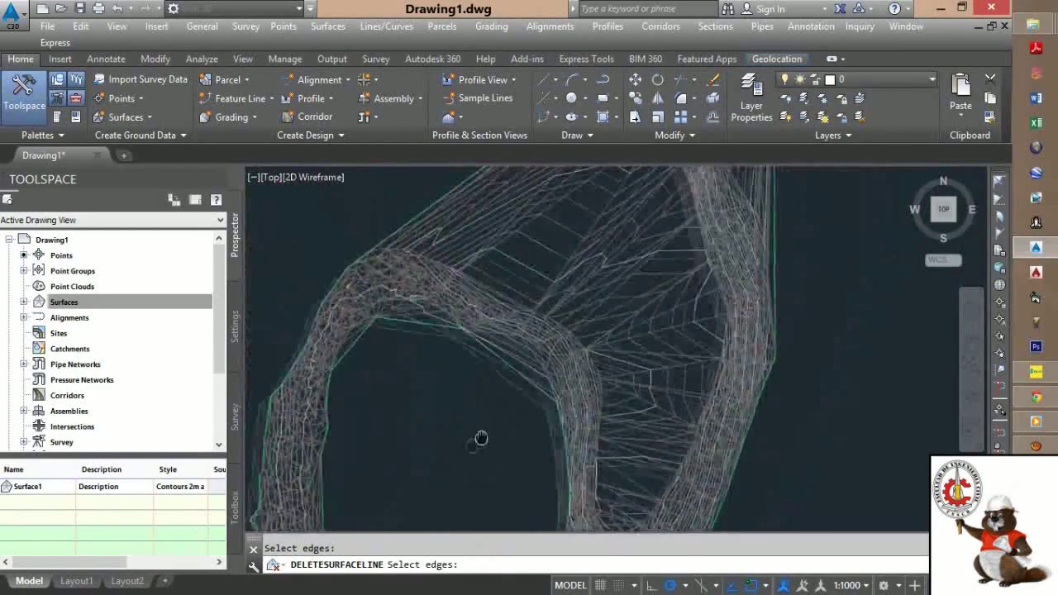
click(521, 198)
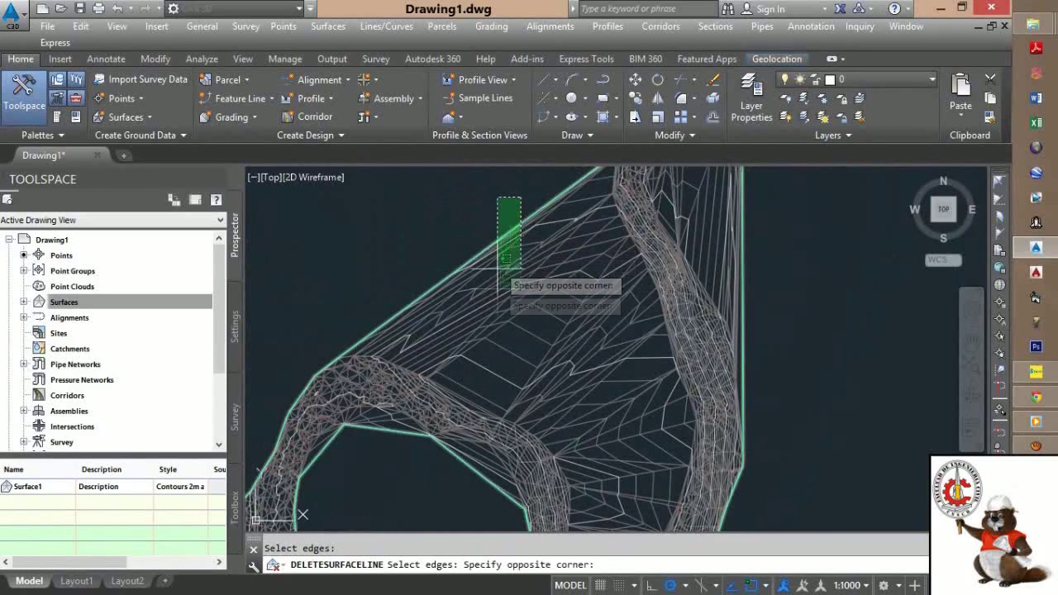
click(503, 339)
key(Return)
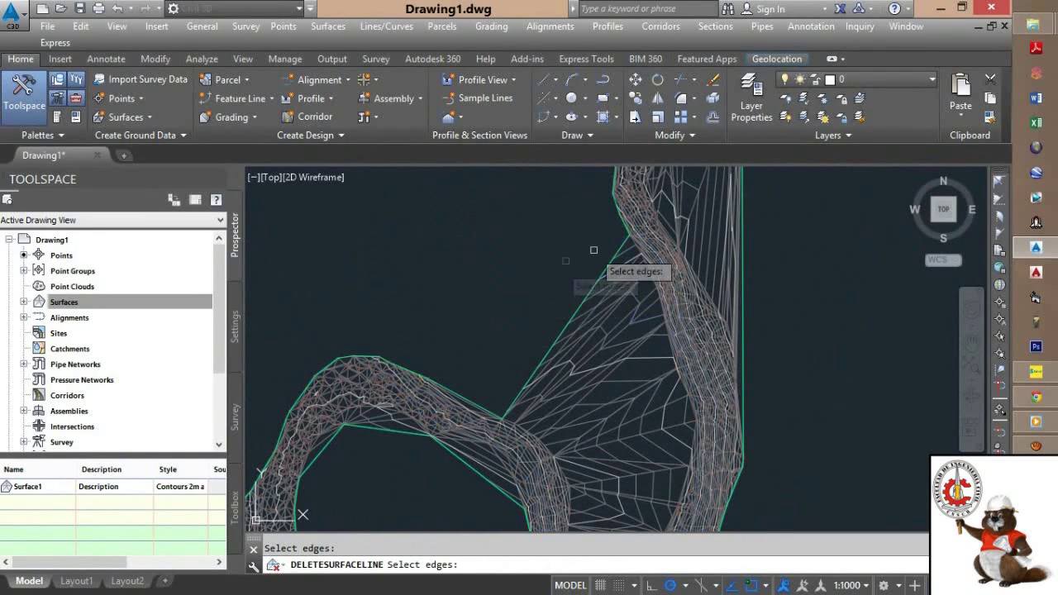
Delete the edges fanning across the middle of the eastern gap, working down between the two road legs.
click(576, 398)
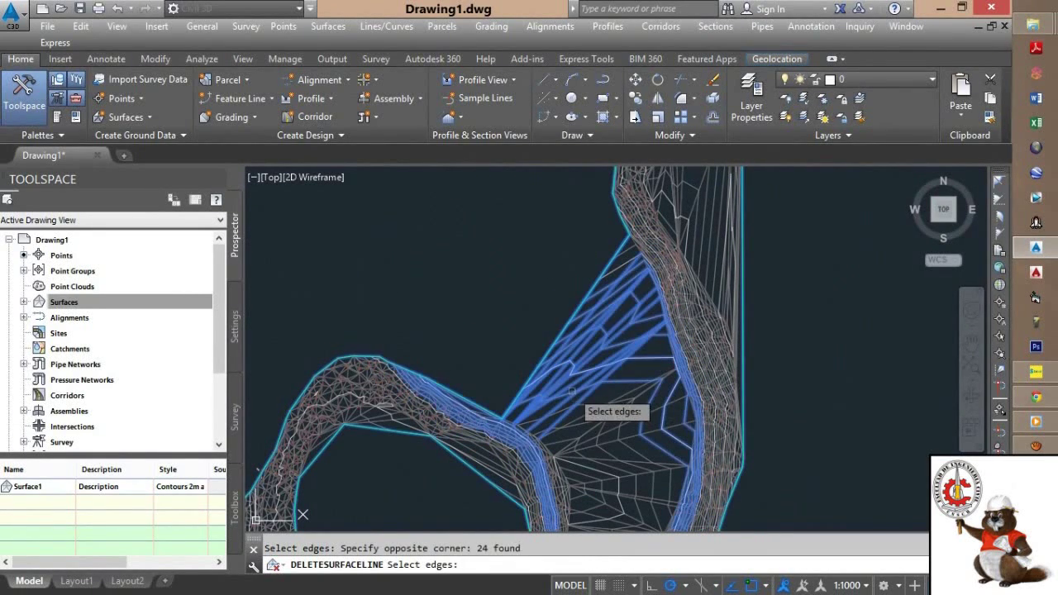
key(Return)
middle_drag(584, 373, 566, 261)
click(604, 258)
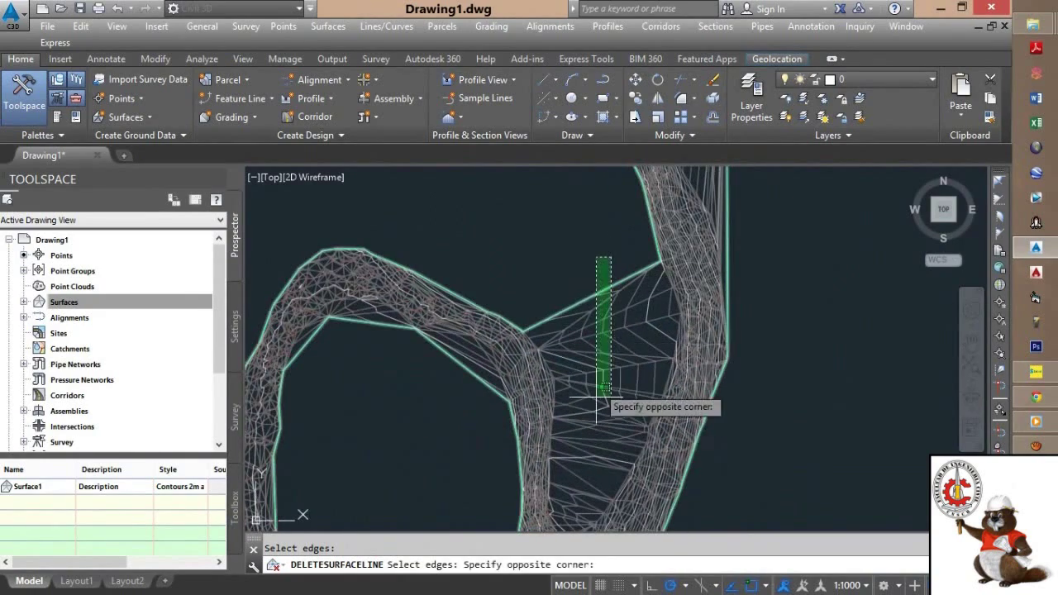
click(587, 442)
key(Return)
Delete the edges bridging the narrow lower part of the eastern gap, just above the bend.
mouse_move(588, 418)
middle_down()
mouse_move(590, 299)
mouse_move(607, 222)
middle_up()
scroll(589, 356, up, 5)
click(621, 194)
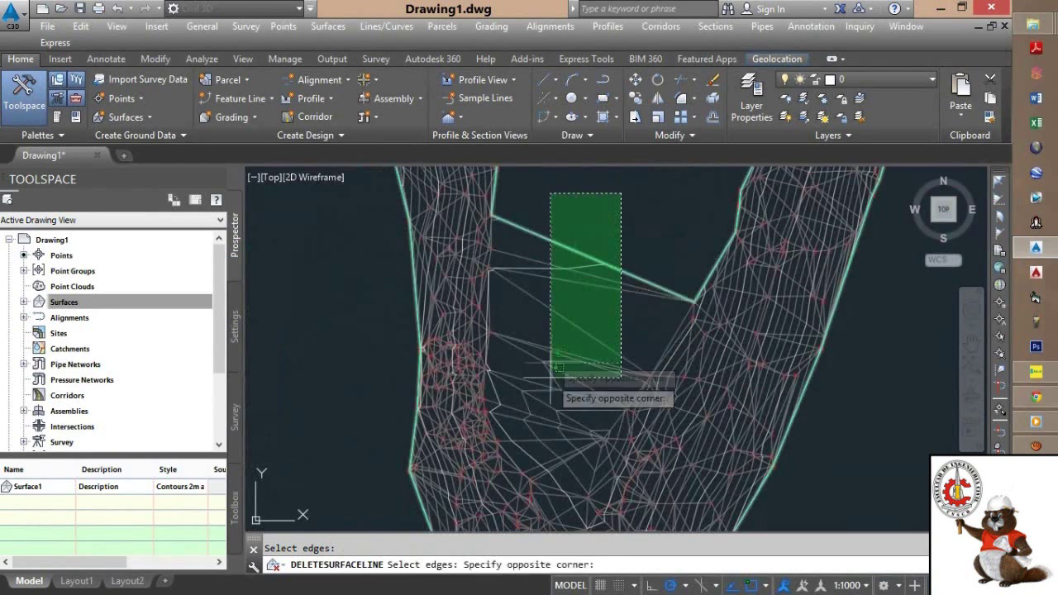
click(545, 361)
key(Return)
Delete the last edges closing the inside corner of the eastern road bend.
middle_drag(547, 364, 576, 248)
click(577, 242)
click(555, 363)
key(Return)
click(576, 365)
key(Return)
Delete the long outer edges across the concave southwestern side of the road leg leading to the V-shaped bend.
scroll(577, 318, down, 4)
scroll(577, 301, down, 4)
mouse_move(529, 280)
middle_down()
mouse_move(521, 274)
mouse_move(610, 341)
middle_up()
scroll(570, 355, up, 10)
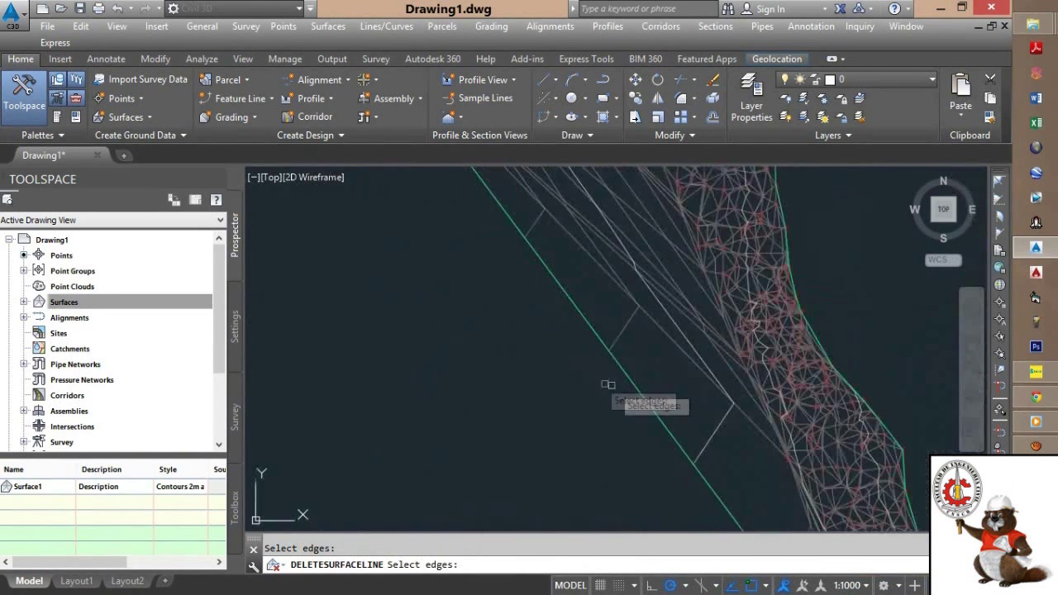
scroll(597, 376, down, 1)
click(621, 454)
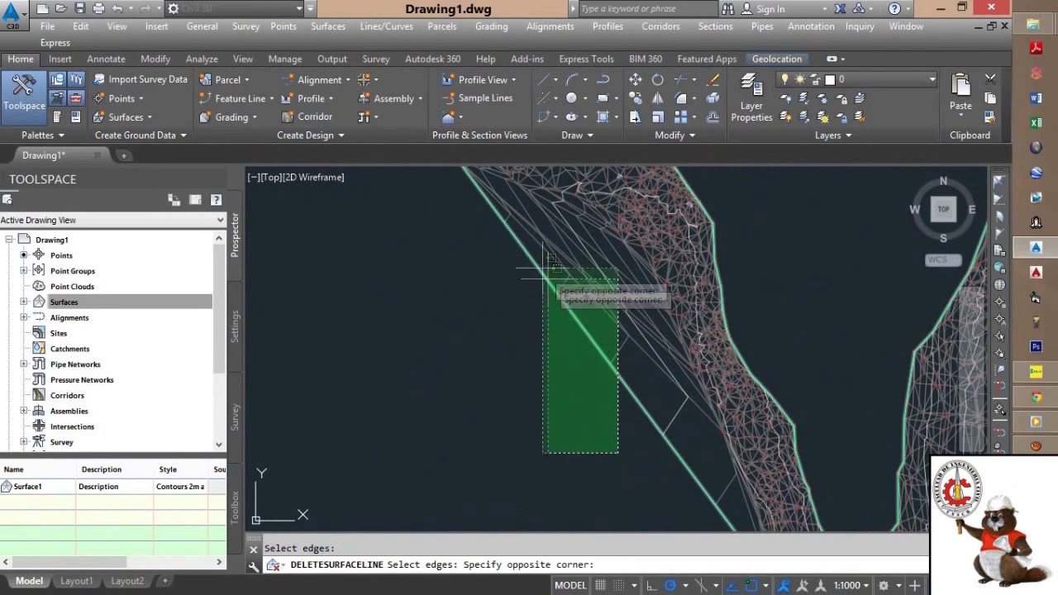
click(496, 240)
key(Return)
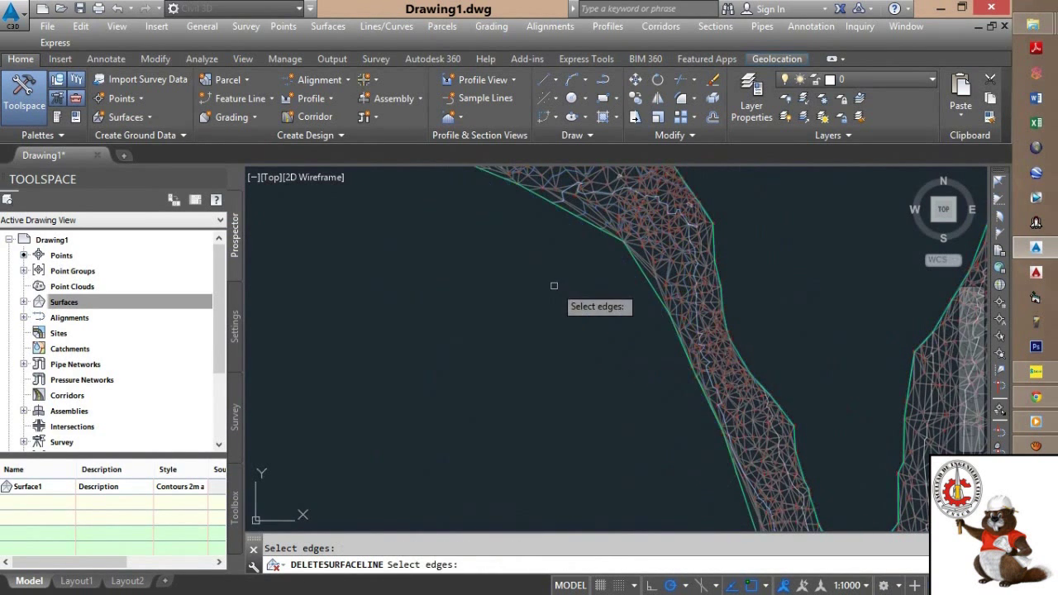
Delete the edges spanning the concave eastern side of the long western road leg, including the inner ones against the strip.
scroll(570, 298, down, 3)
scroll(576, 331, up, 2)
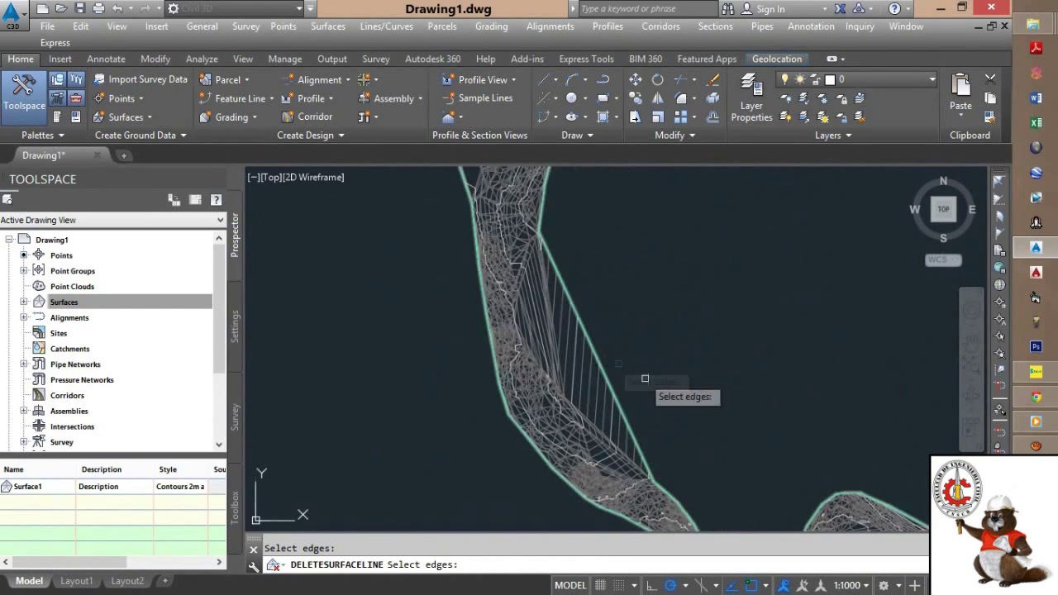
click(653, 387)
click(565, 326)
key(Return)
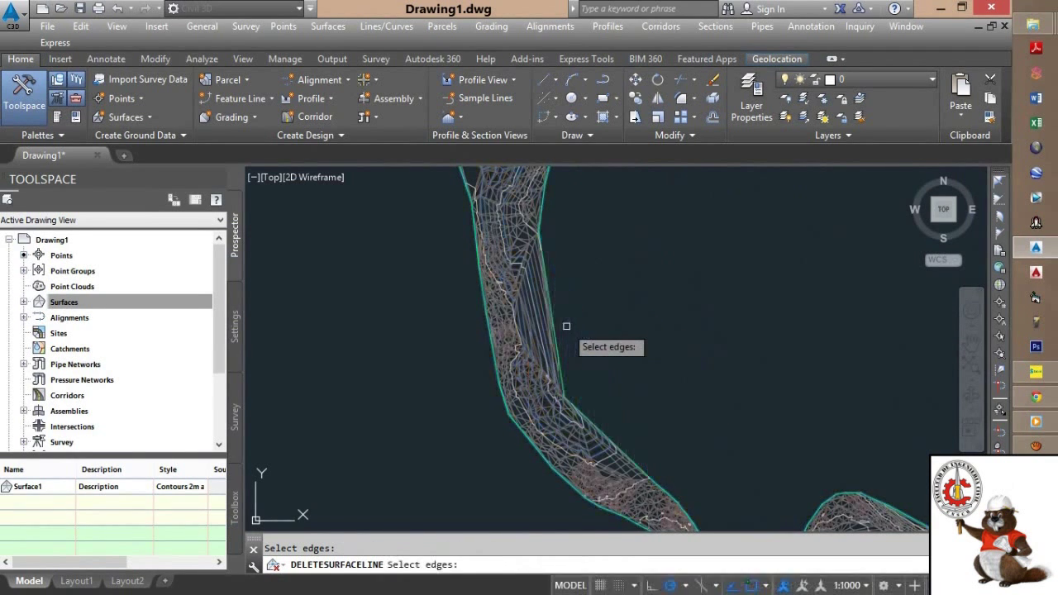
scroll(578, 324, up, 3)
click(585, 307)
click(430, 312)
key(Return)
Delete the long edges stretched along the western side of the upper road leg.
scroll(496, 306, down, 3)
scroll(462, 331, down, 2)
scroll(495, 389, up, 5)
click(447, 424)
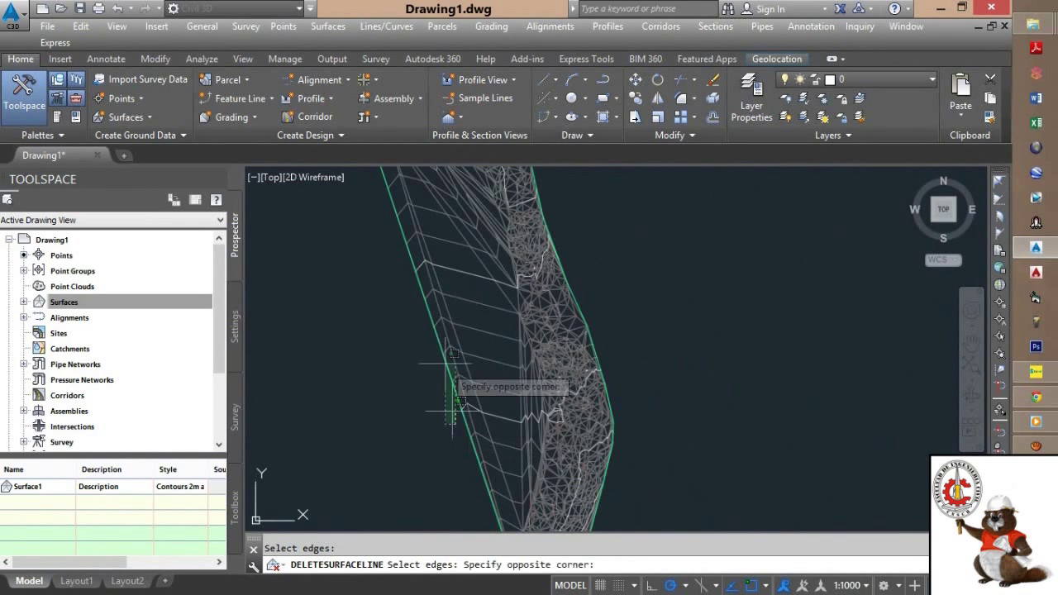
click(393, 246)
key(Return)
Delete the edges bridging the concave northeastern side of the strip near its northern end.
scroll(438, 330, down, 3)
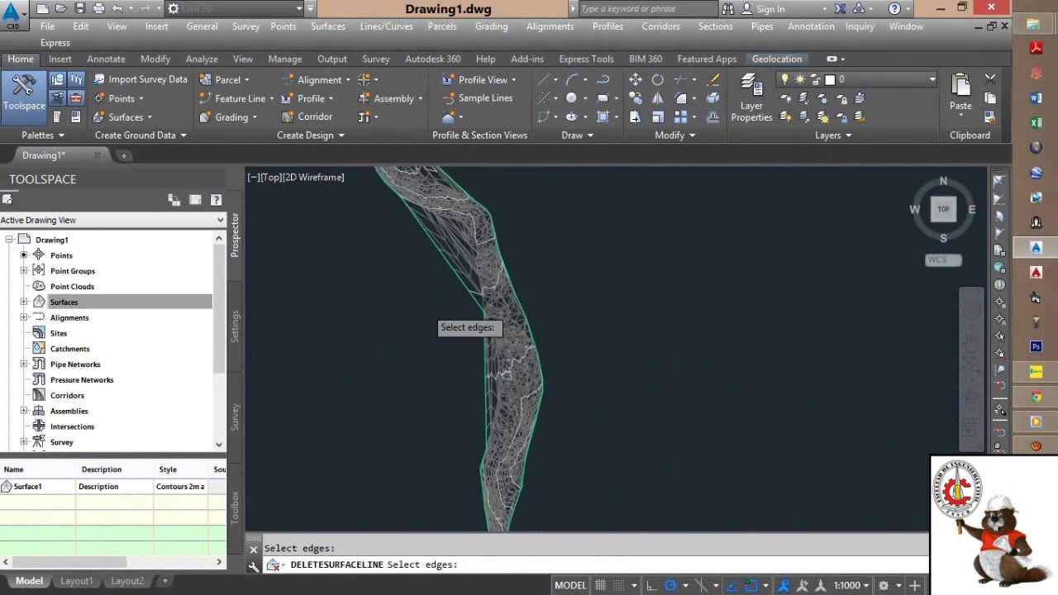
scroll(437, 293, up, 6)
drag(485, 328, 385, 355)
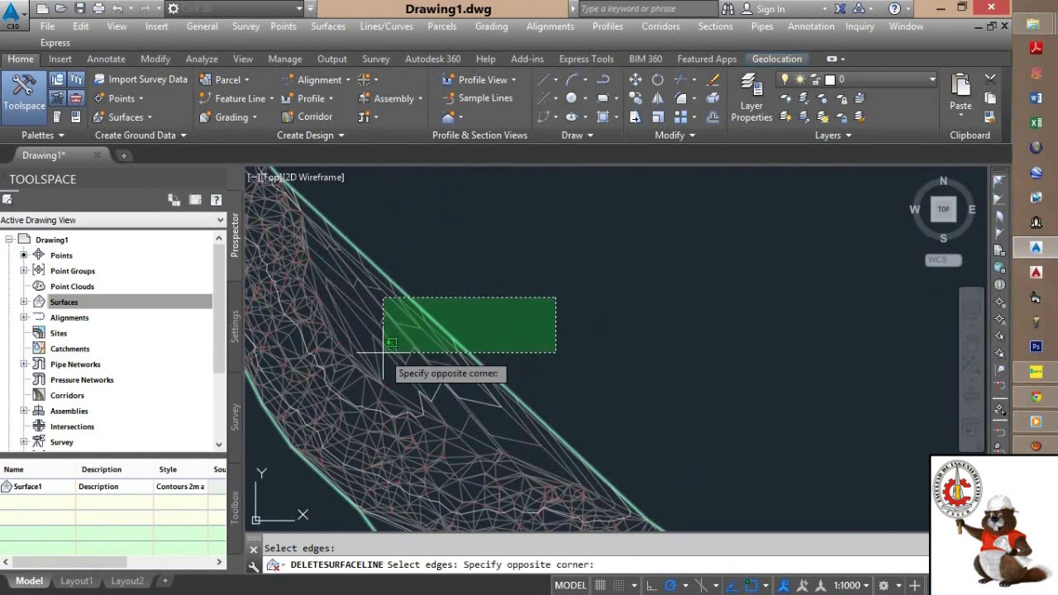
click(385, 355)
key(Return)
Delete the edges fanning across the concave southwestern side of the strip, just below its northern stretch.
scroll(451, 334, down, 4)
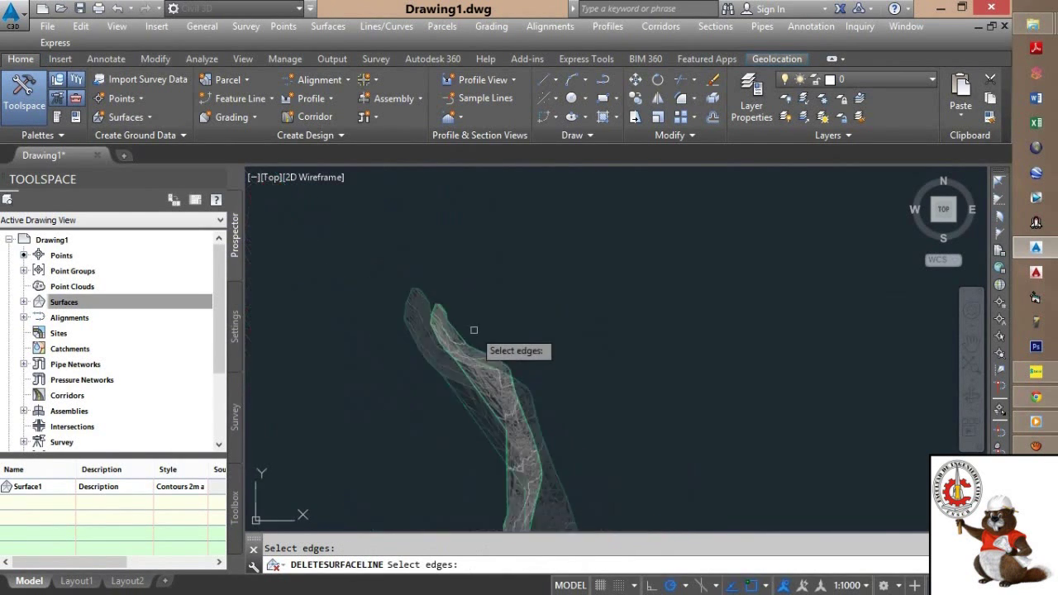
scroll(467, 330, up, 5)
scroll(480, 384, up, 2)
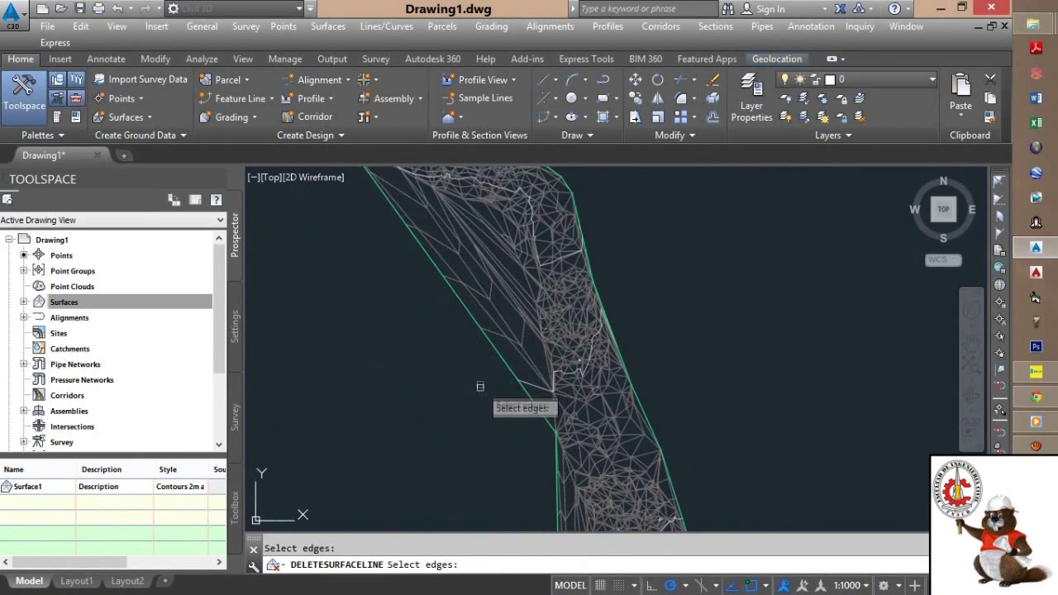
click(438, 213)
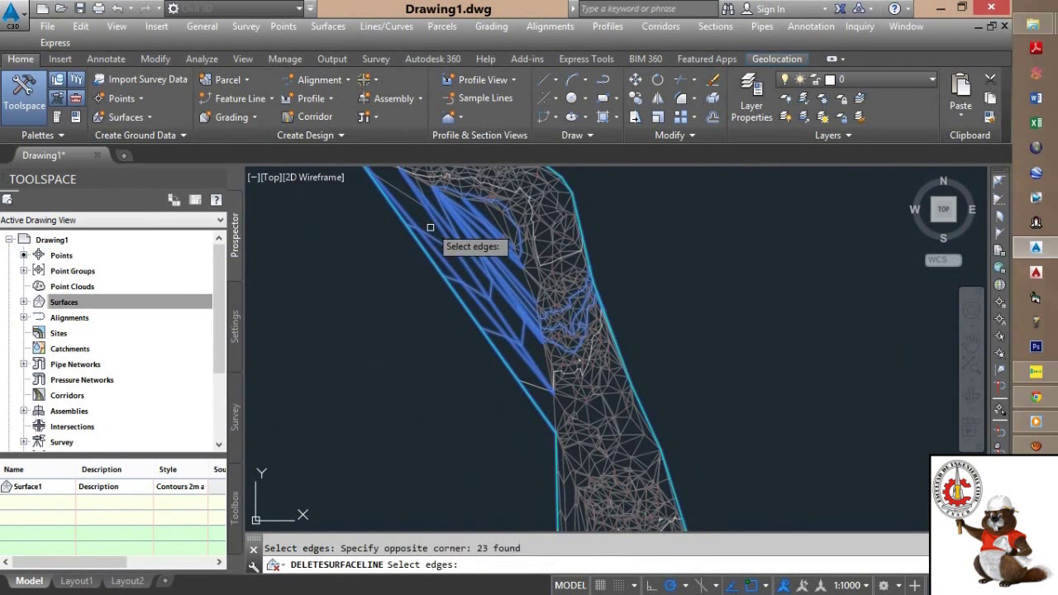
scroll(455, 264, down, 3)
Delete the long, near-vertical edges along the straight western side of the upper road leg.
scroll(472, 303, up, 4)
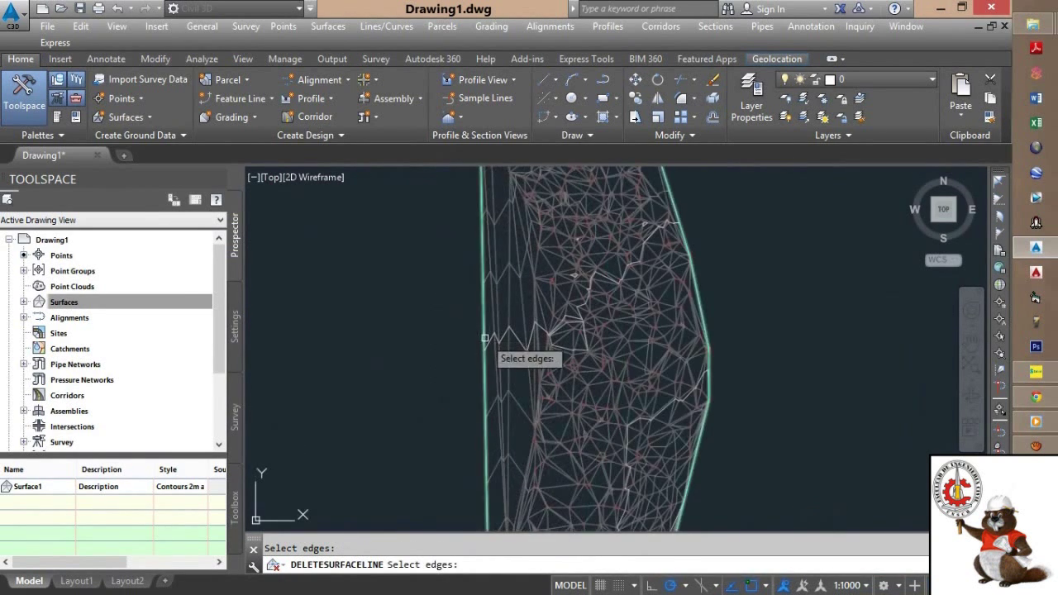
click(528, 240)
click(496, 234)
click(413, 250)
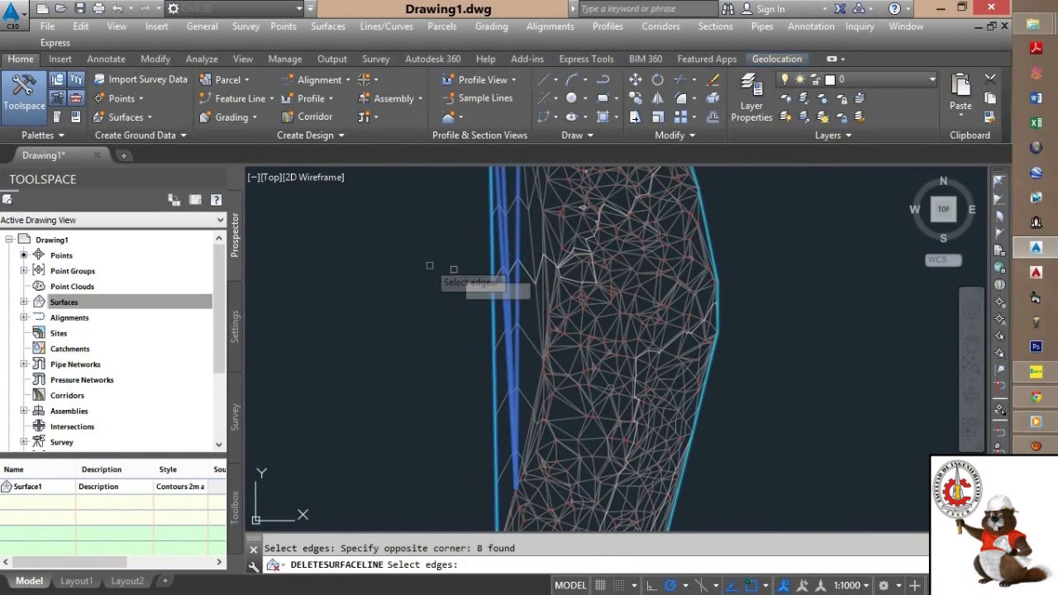
scroll(496, 273, down, 5)
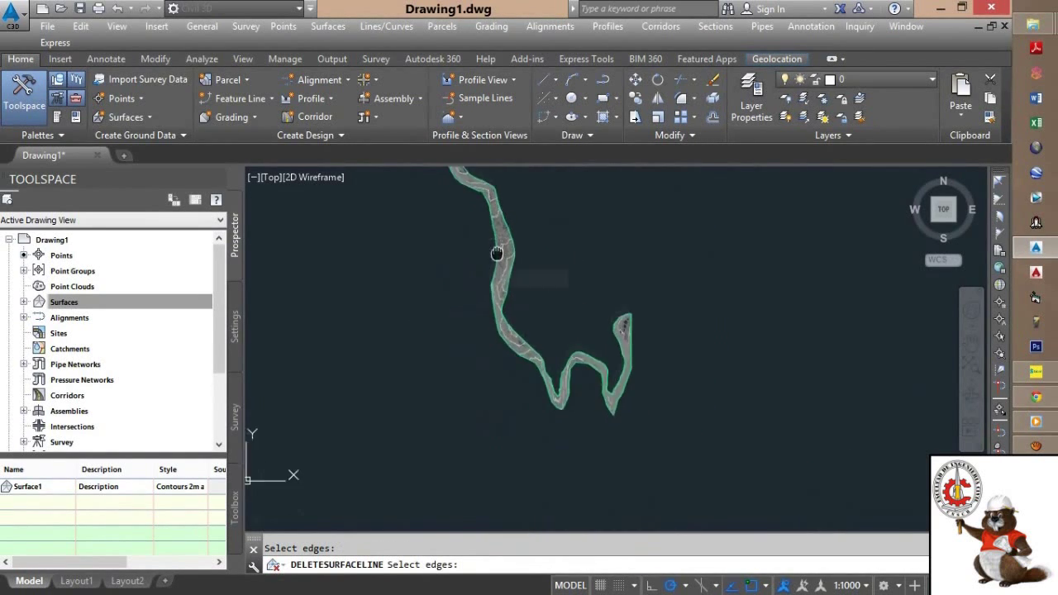
Delete the remaining outer edges on the northeastern side of the lower western curve and end the edge deletion.
scroll(574, 345, up, 3)
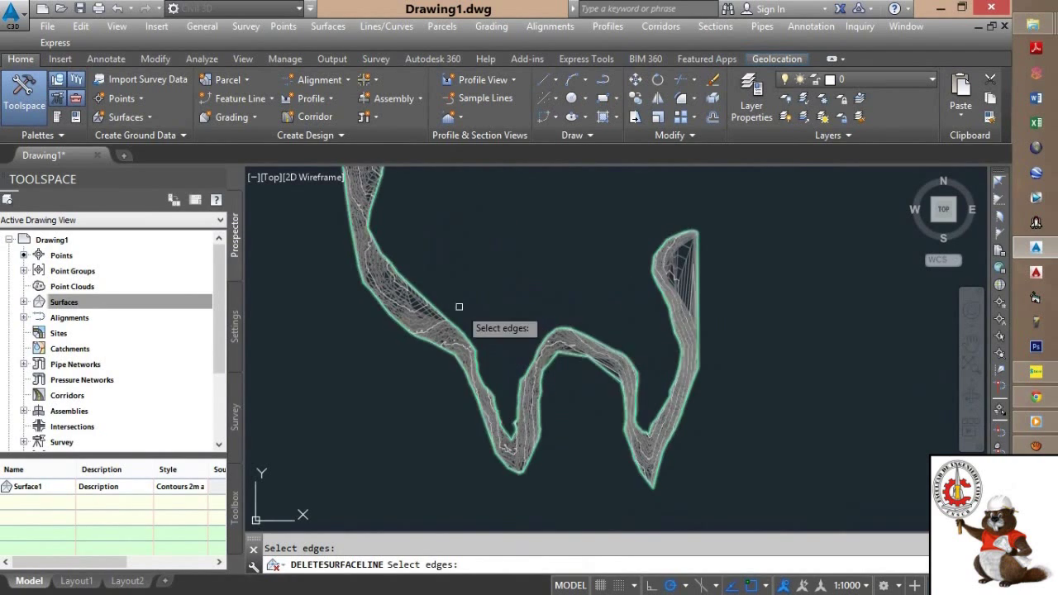
scroll(524, 333, up, 8)
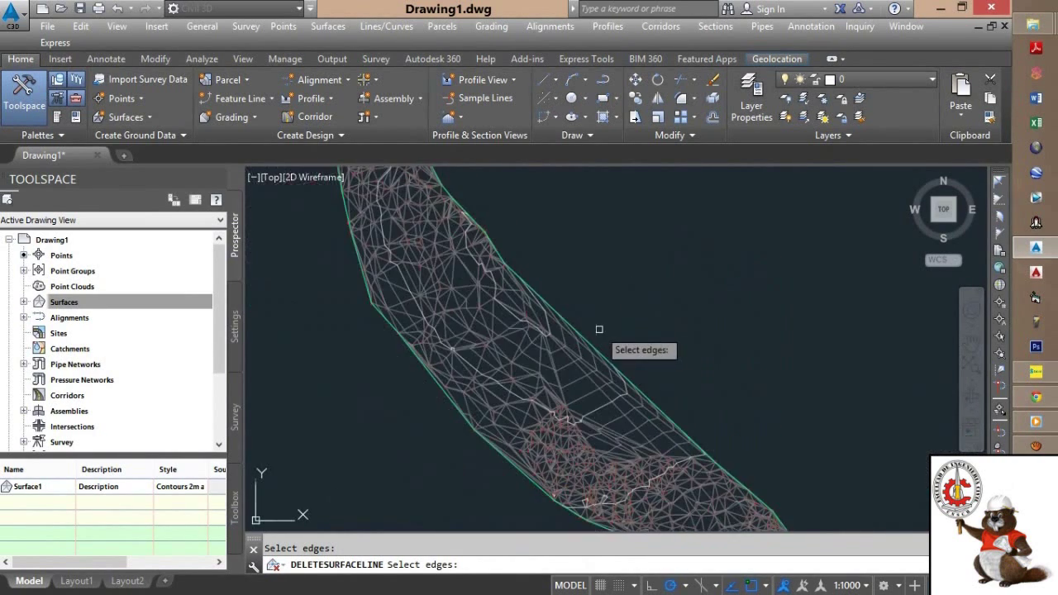
scroll(625, 356, down, 1)
click(608, 278)
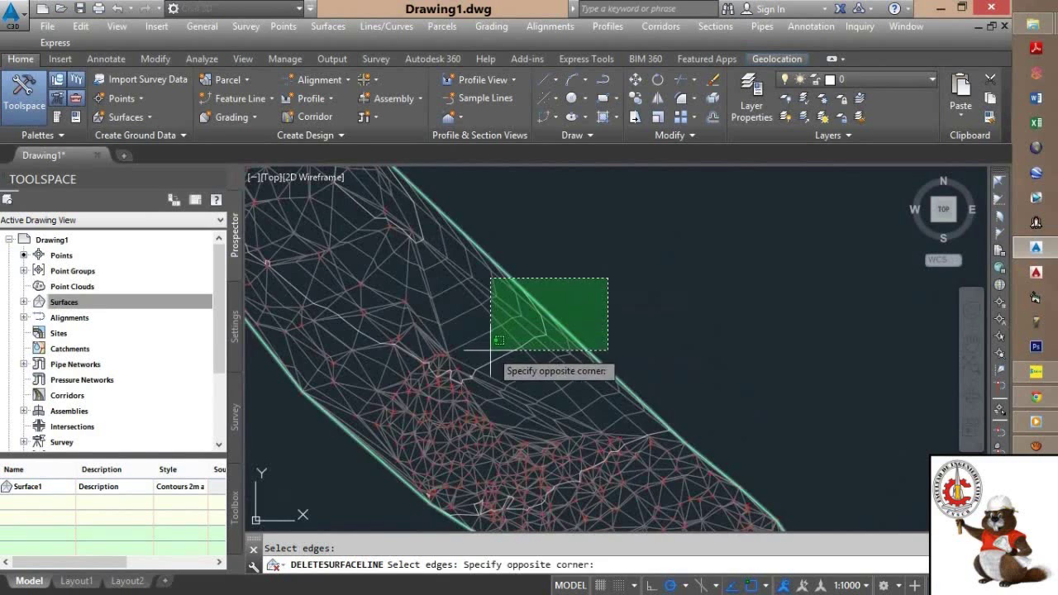
click(491, 349)
scroll(578, 298, down, 5)
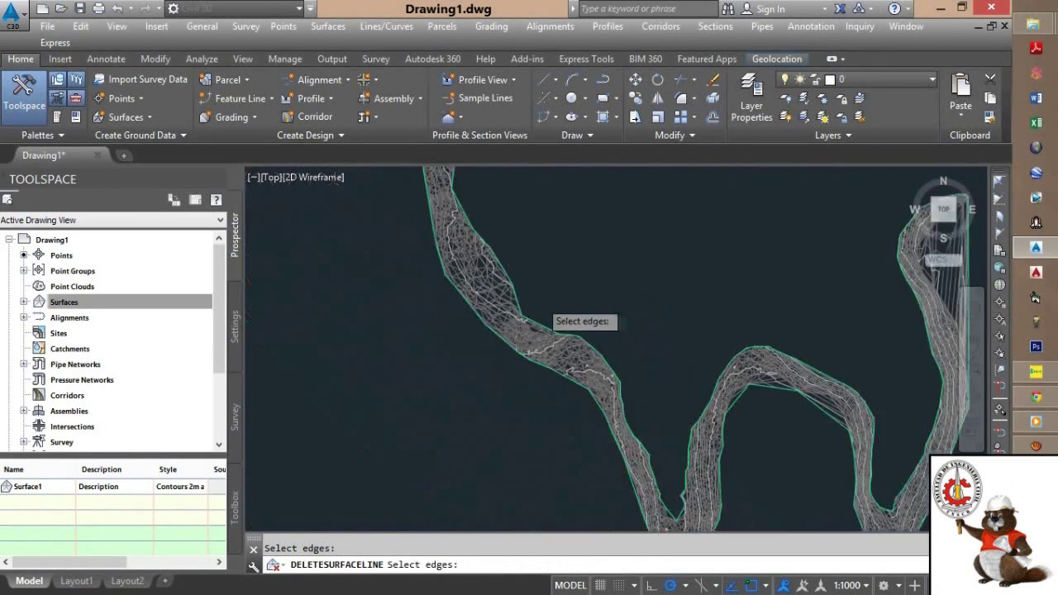
key(Escape)
scroll(578, 285, down, 2)
key(Escape)
Delete the surface lines closing the concave side of the hook at the road's eastern end.
middle_drag(518, 294, 460, 394)
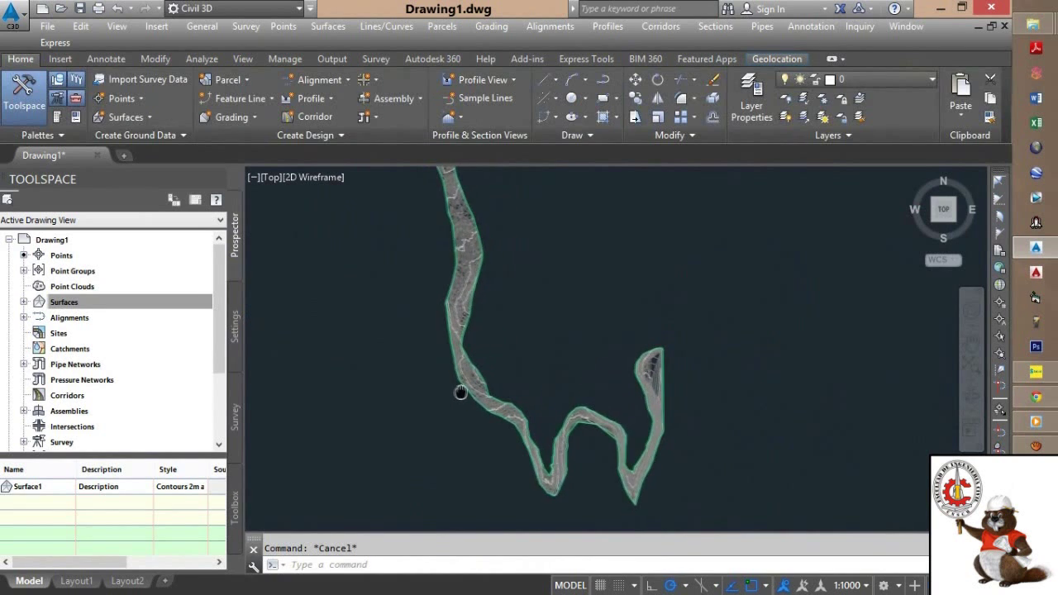
scroll(685, 372, up, 5)
scroll(692, 391, up, 4)
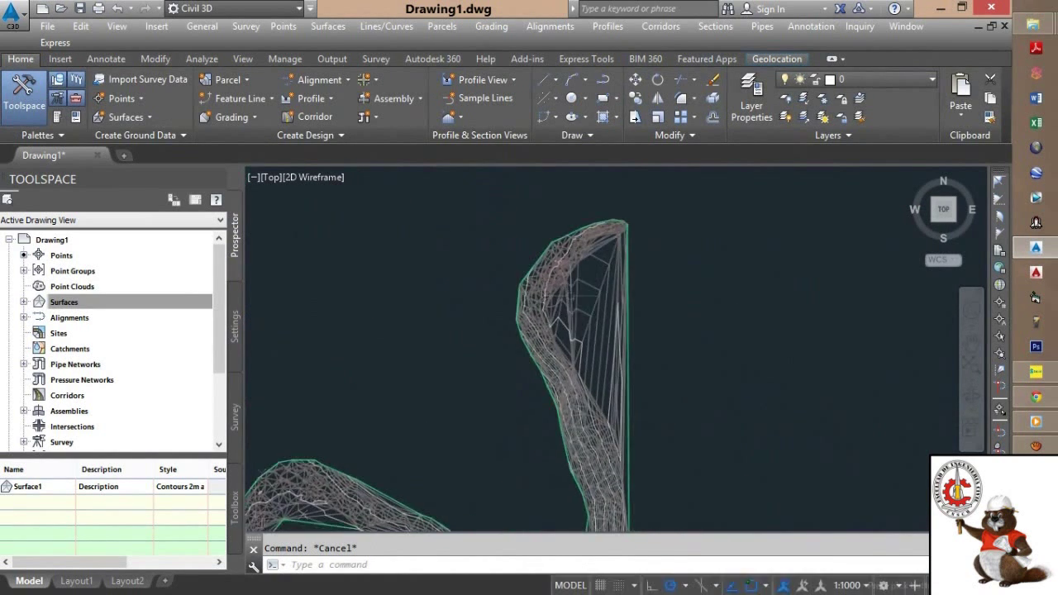
click(570, 307)
click(492, 177)
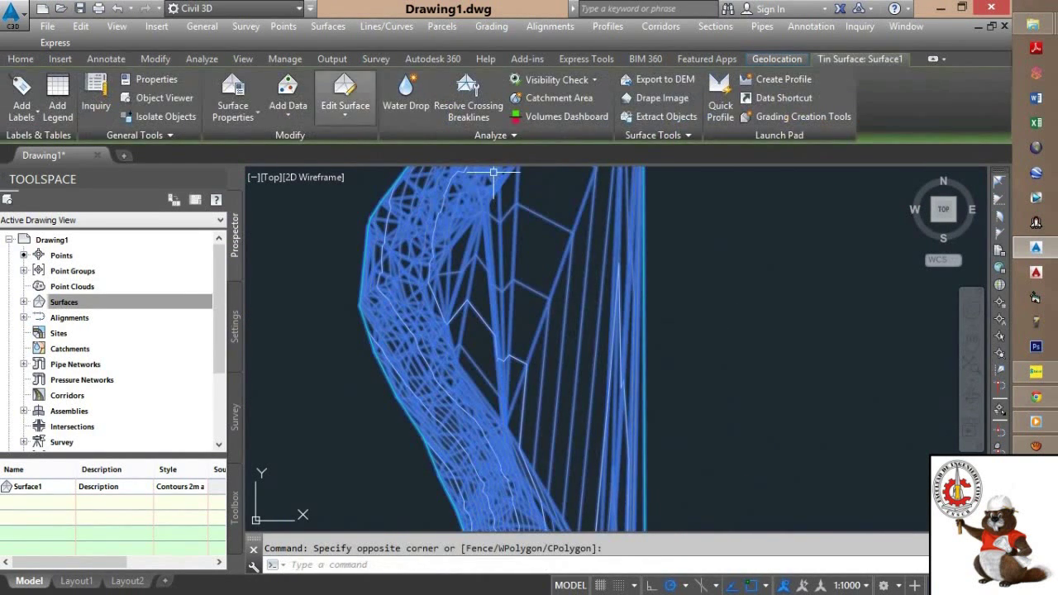
click(345, 99)
click(367, 177)
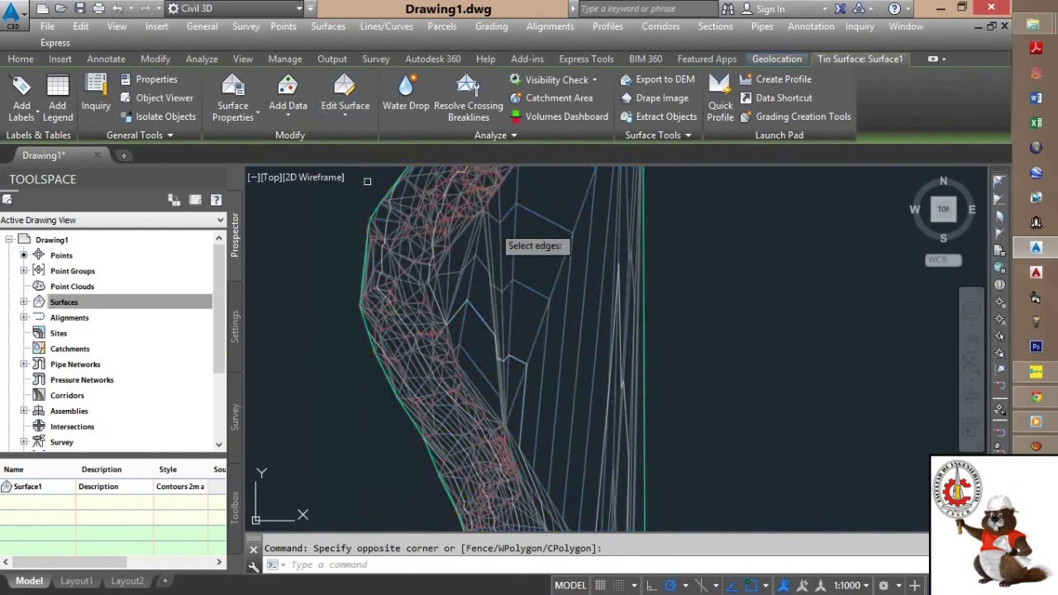
click(721, 292)
click(453, 274)
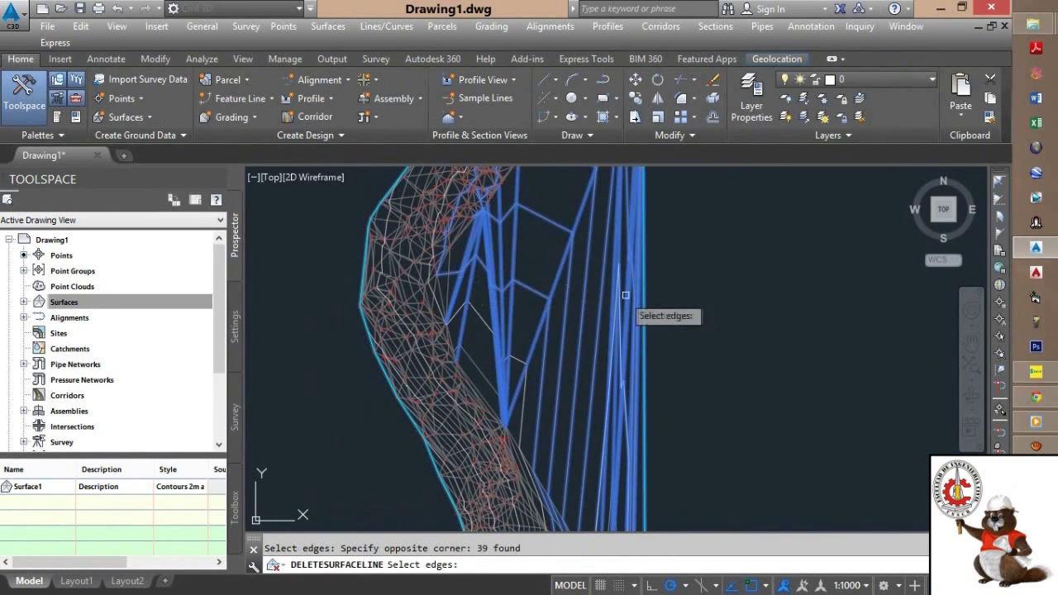
scroll(514, 276, down, 3)
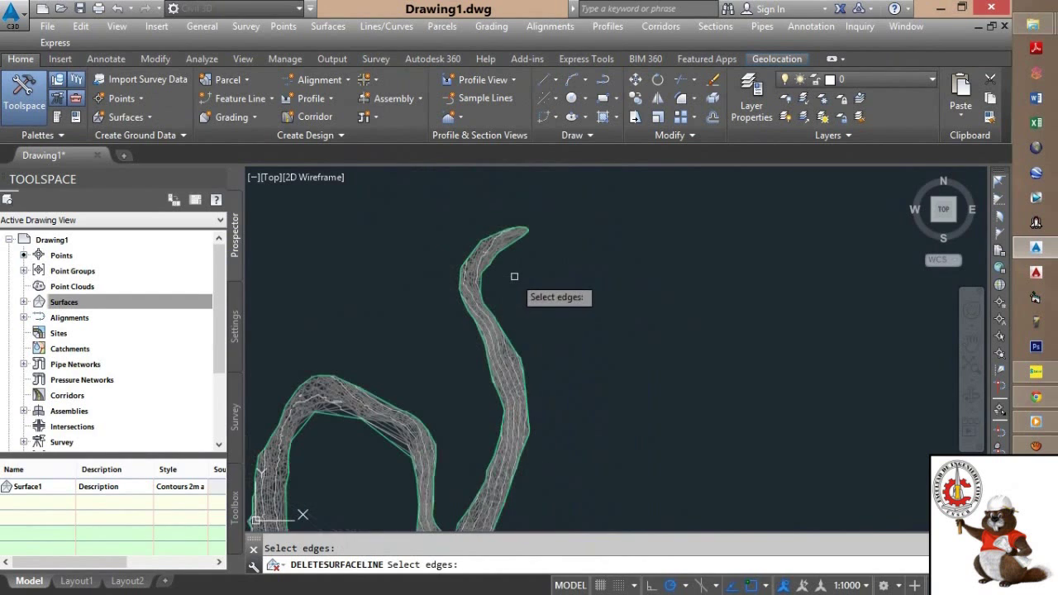
Delete the edges cutting across the inner side of the arch between the two V-shaped bends.
scroll(513, 248, up, 6)
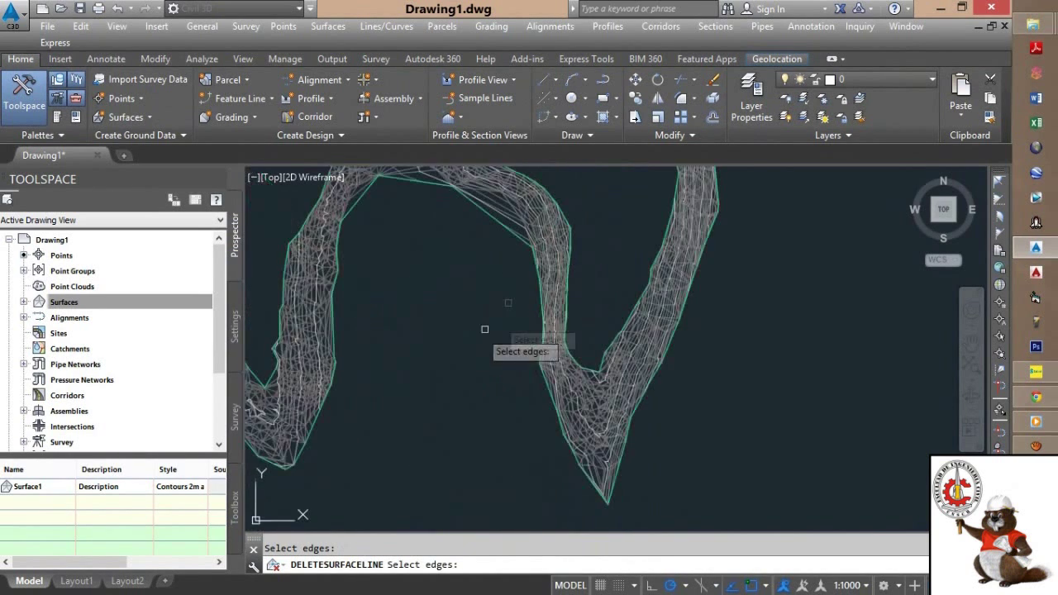
middle_drag(476, 231, 537, 378)
click(538, 378)
click(500, 300)
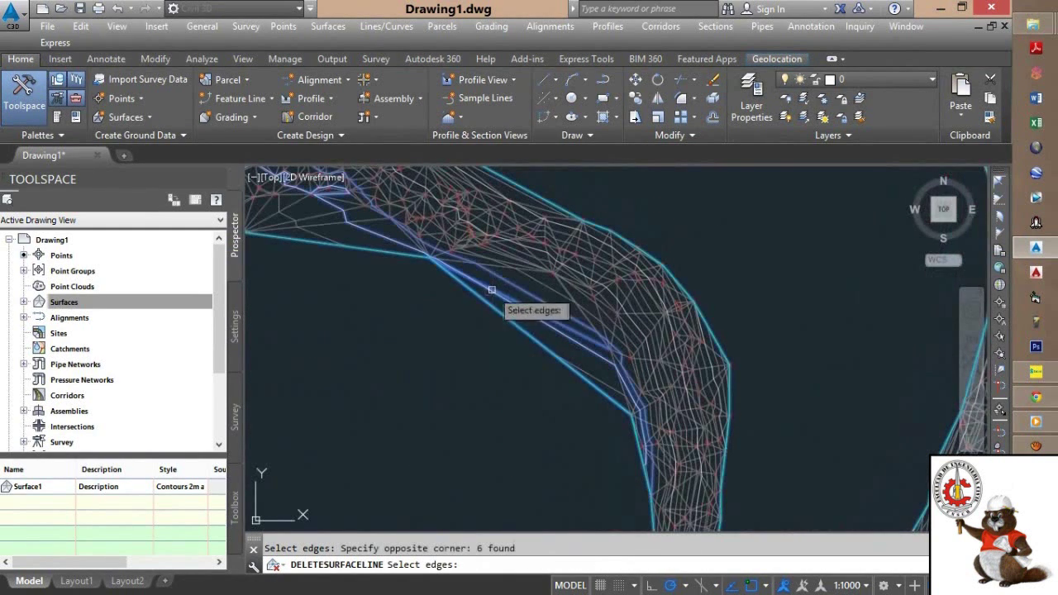
click(310, 291)
click(298, 228)
key(Escape)
Examine the trimmed triangulation along the road strip, from its overall outline to the points near the eastern border.
scroll(455, 267, down, 5)
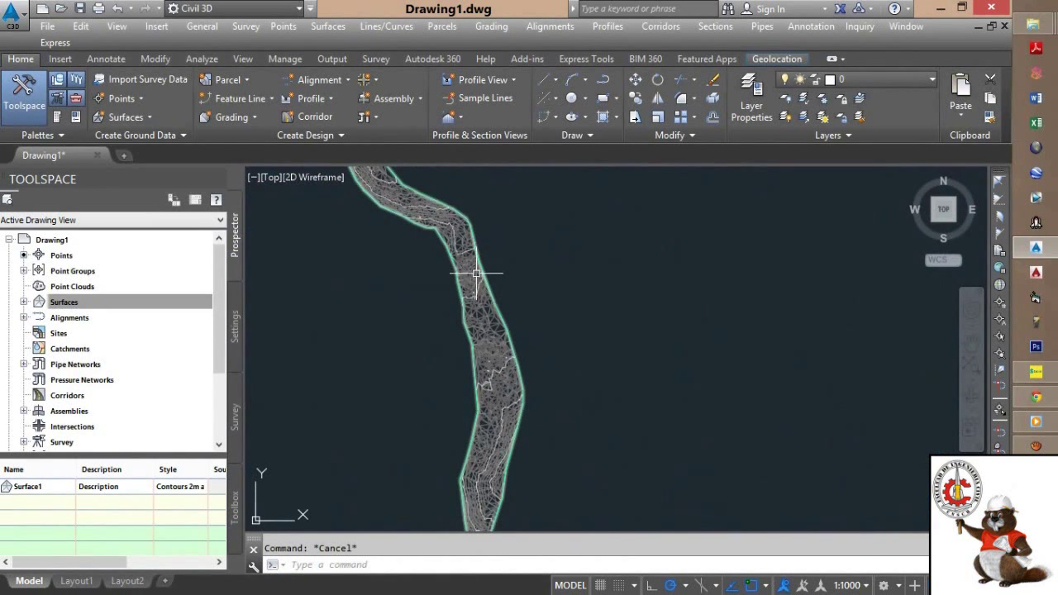
scroll(475, 298, up, 3)
scroll(475, 298, down, 6)
scroll(469, 294, up, 6)
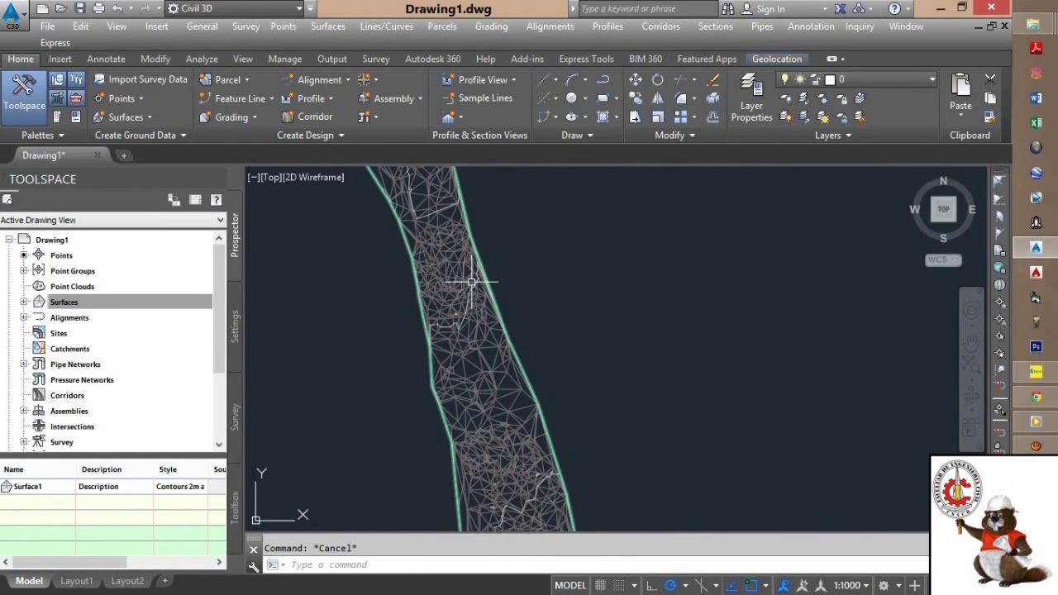
mouse_move(471, 282)
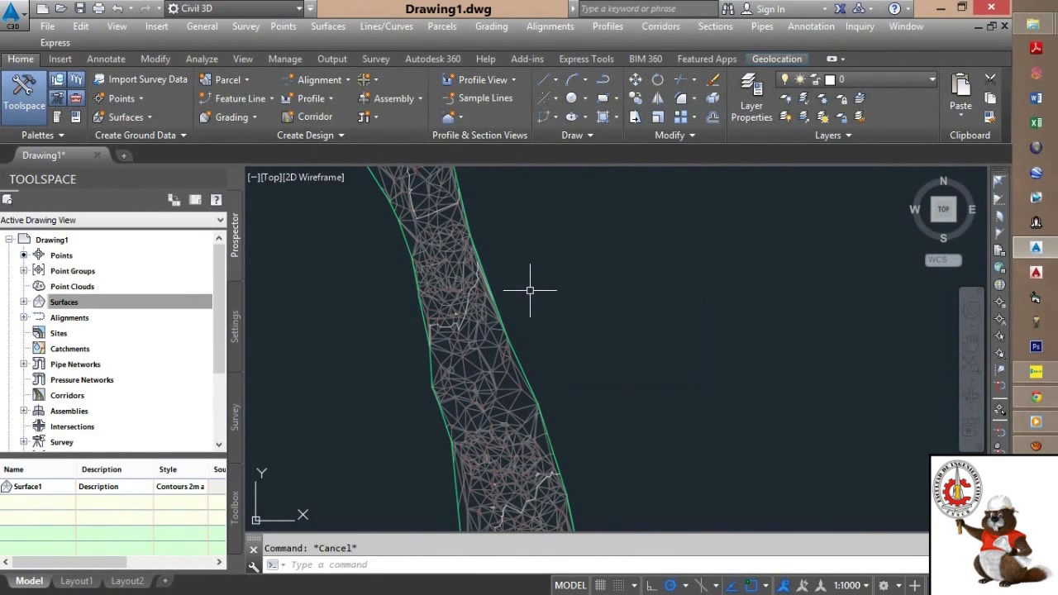
scroll(528, 292, down, 5)
middle_drag(528, 377, 512, 310)
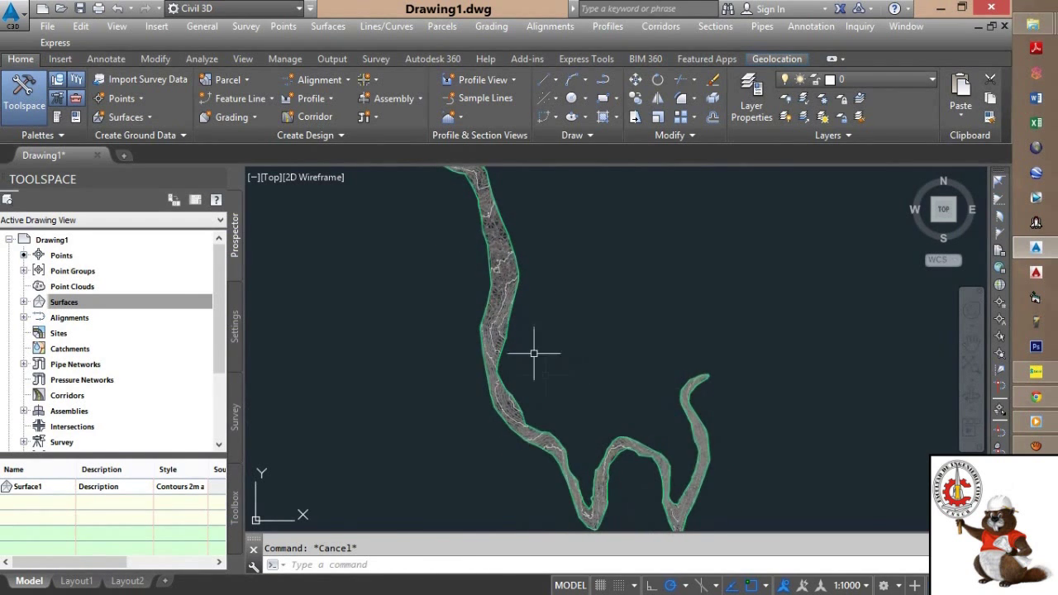
middle_drag(540, 276, 540, 306)
scroll(545, 314, down, 2)
scroll(501, 327, up, 2)
scroll(550, 345, up, 10)
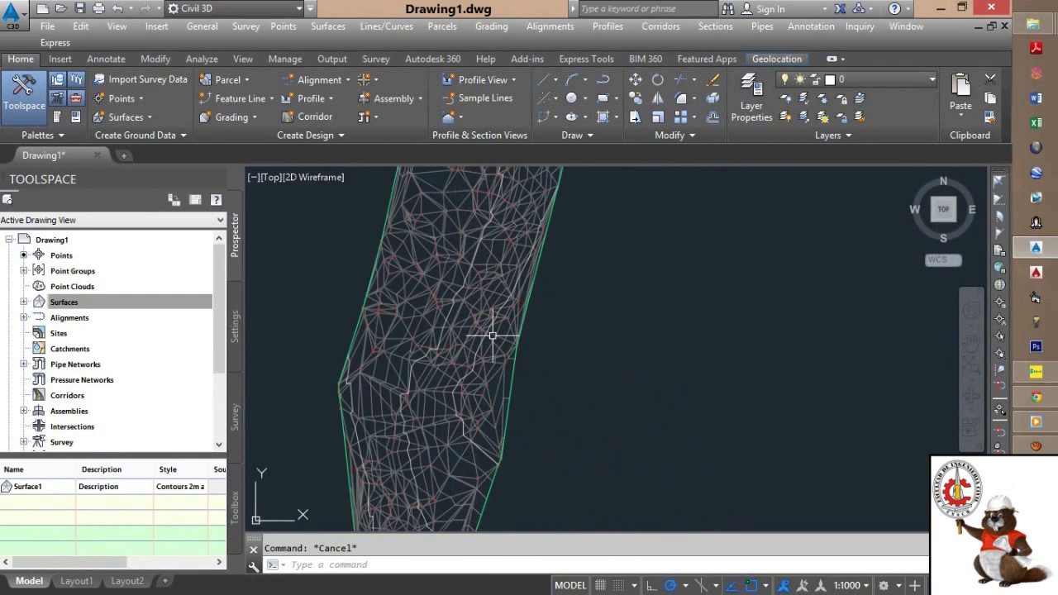
scroll(487, 337, down, 2)
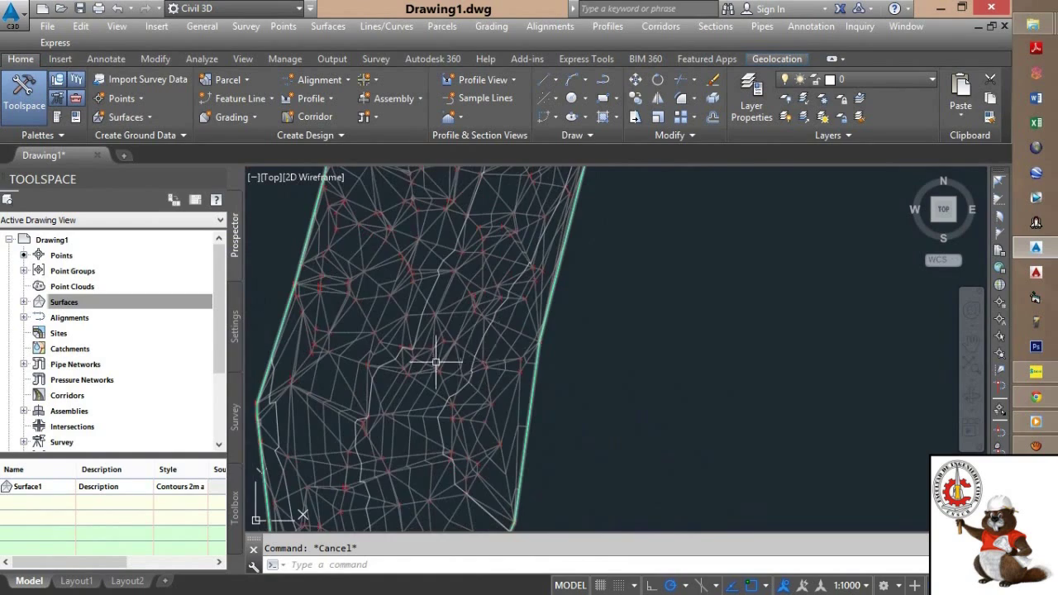
scroll(435, 361, up, 5)
scroll(465, 420, down, 5)
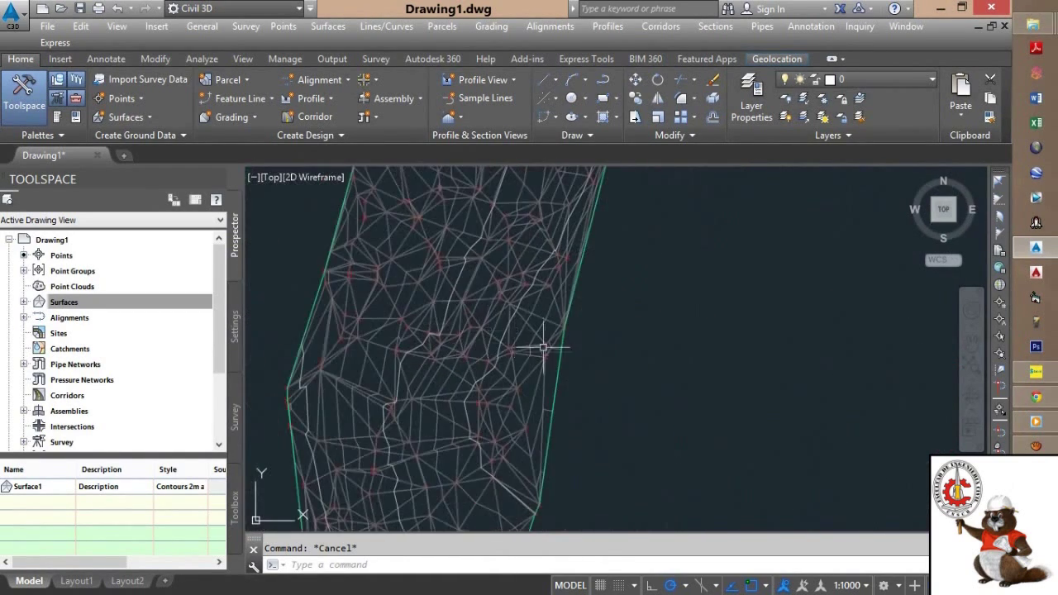
scroll(543, 349, up, 3)
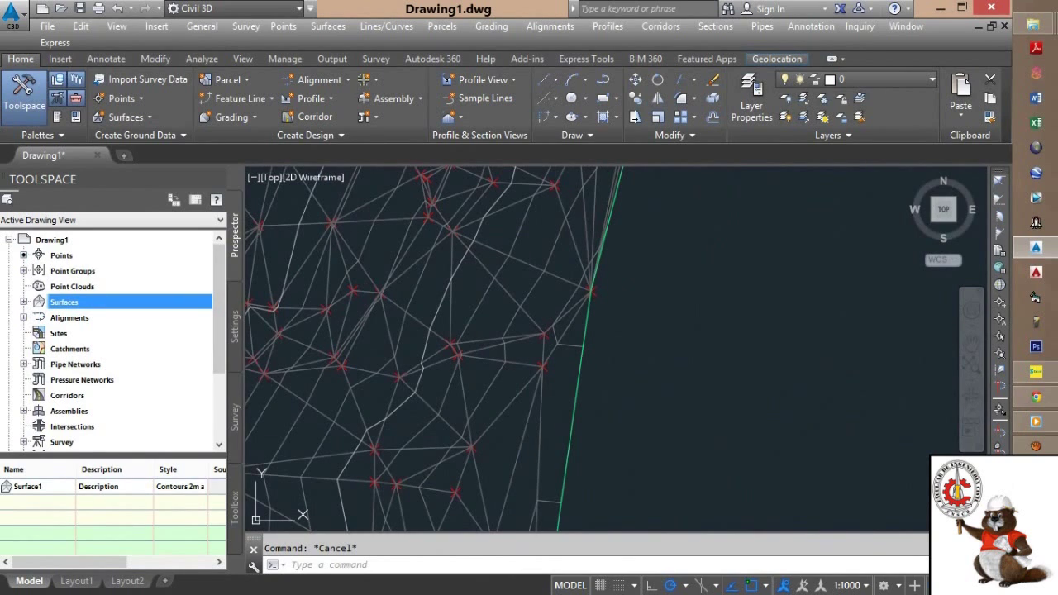
Set the default point style of the _All Points group to <none> and check the triangulation without point markers.
right_click(96, 256)
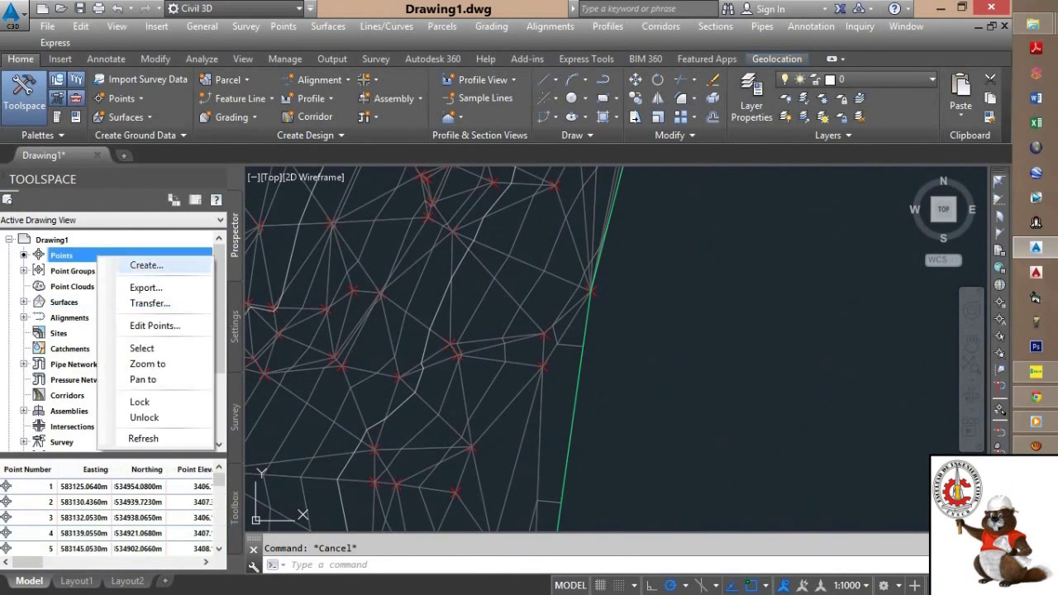
click(155, 325)
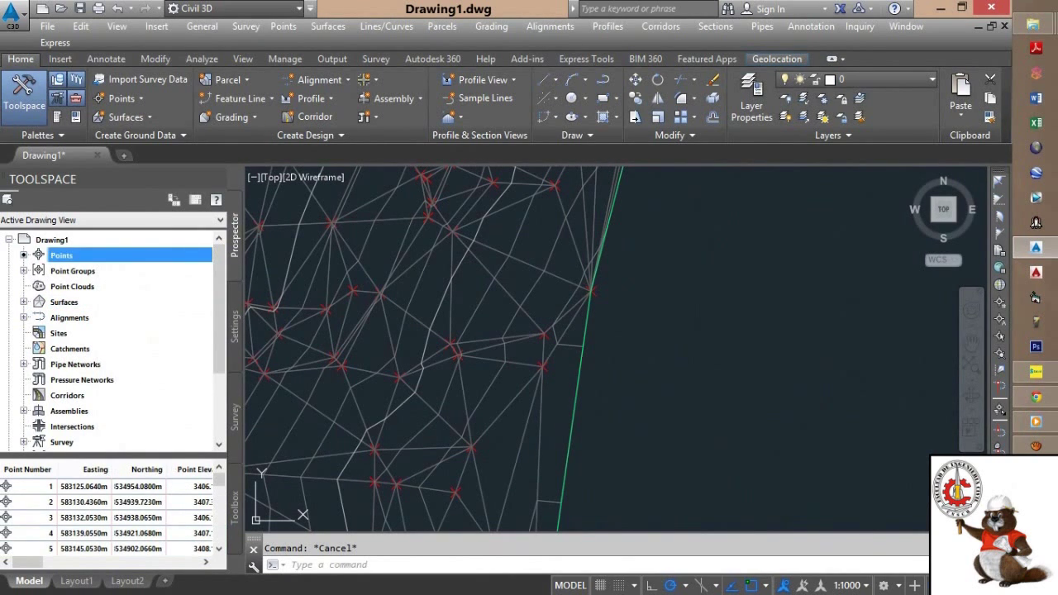
click(24, 271)
click(99, 287)
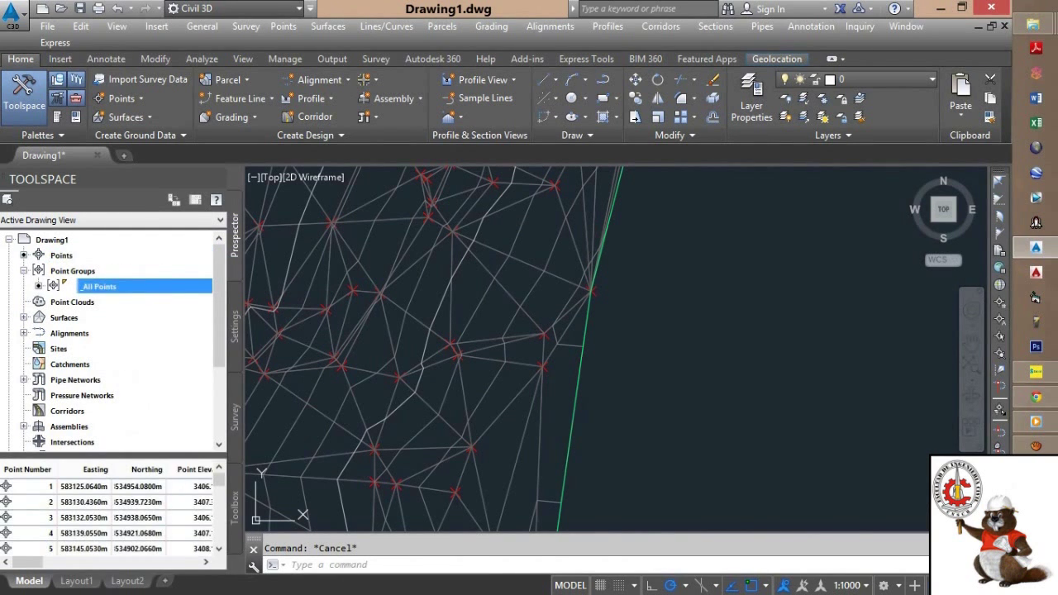
right_click(126, 282)
click(165, 287)
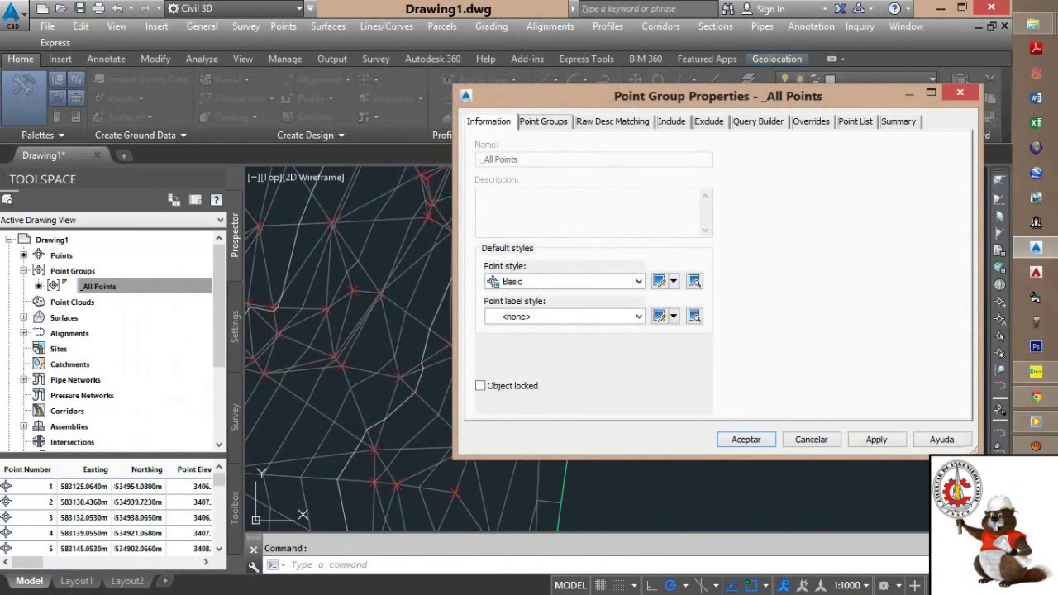
click(639, 281)
scroll(593, 297, up, 1)
click(527, 309)
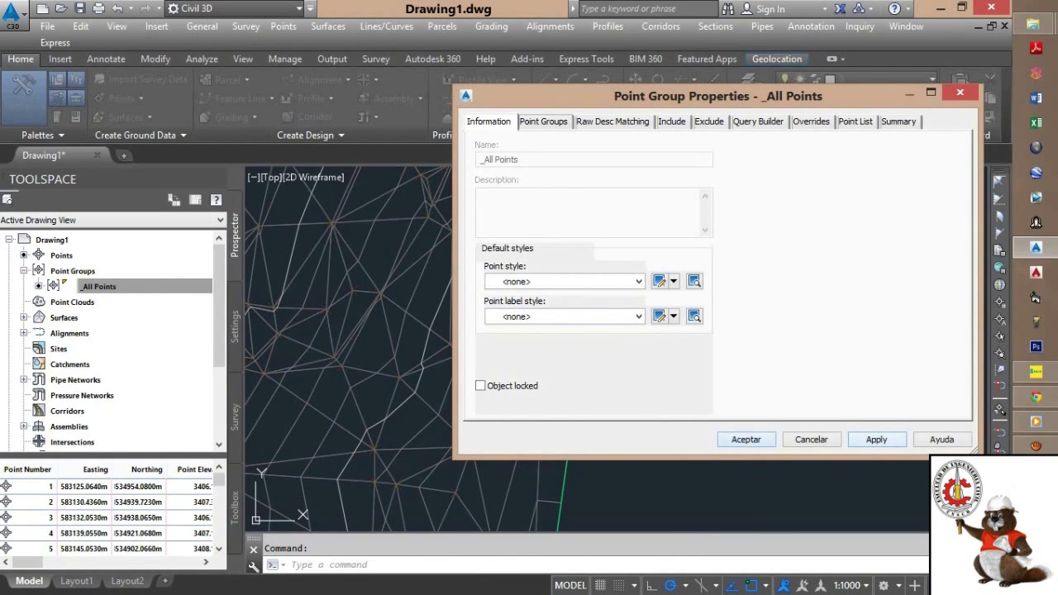
click(746, 440)
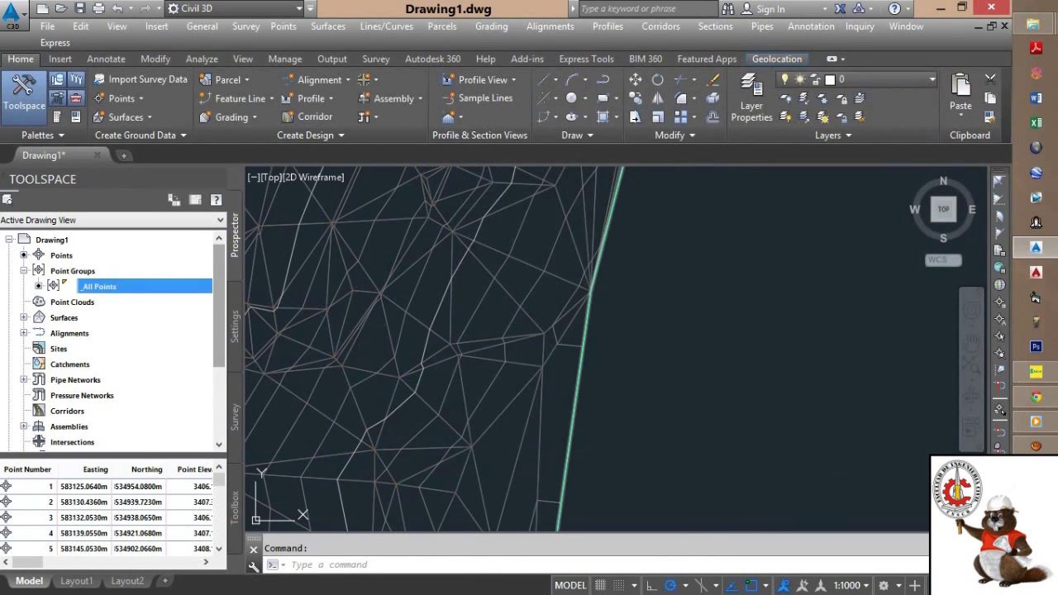
scroll(463, 337, down, 6)
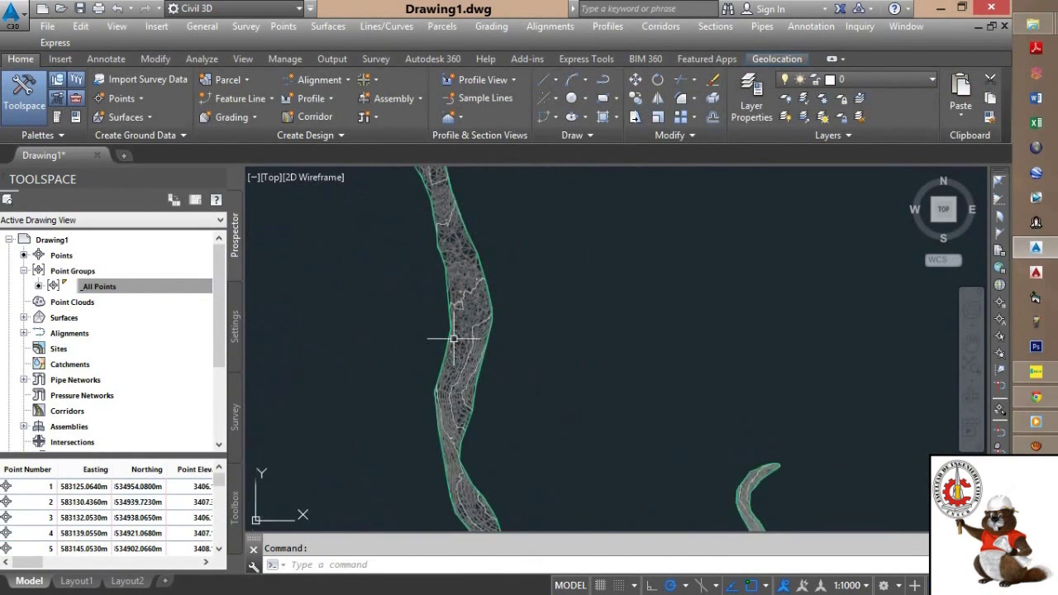
scroll(454, 338, up, 8)
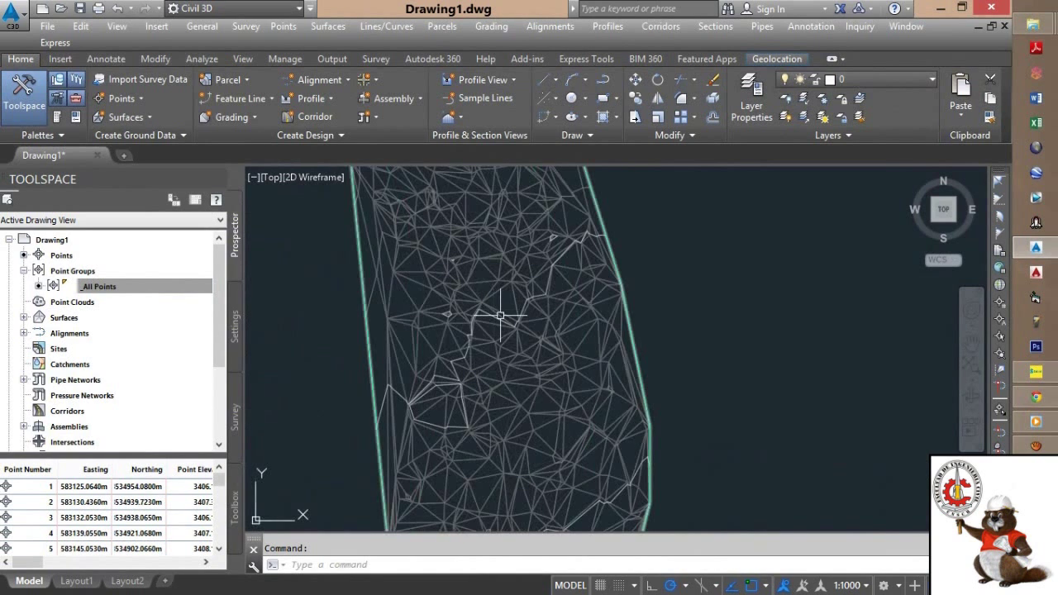
scroll(500, 315, down, 2)
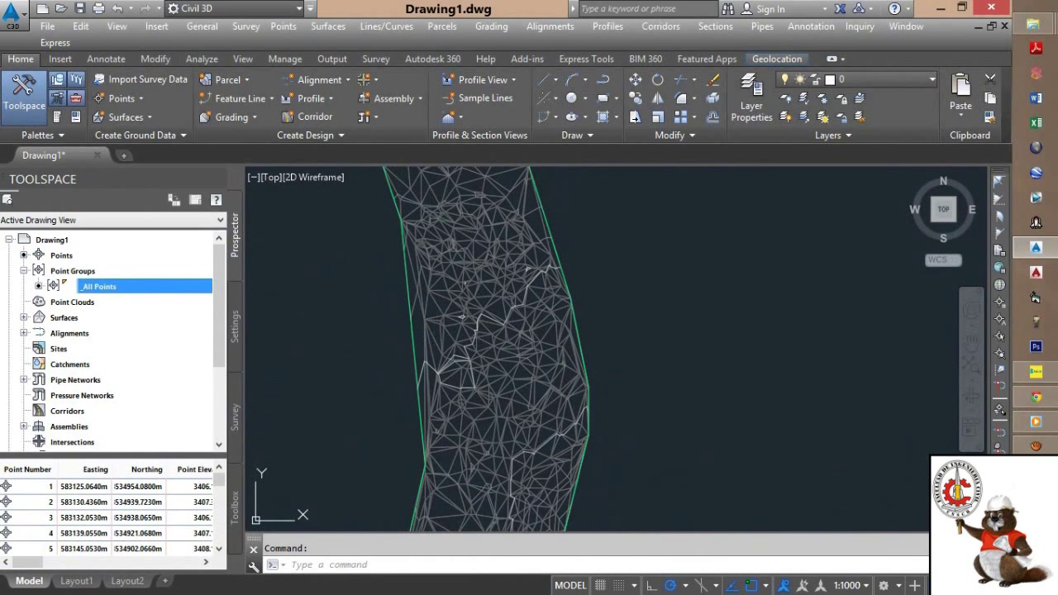
Turn off the Triangles component in Surface1's plan display style Contours 2m and 10m (Background), keeping the border and contours visible.
click(24, 271)
click(23, 301)
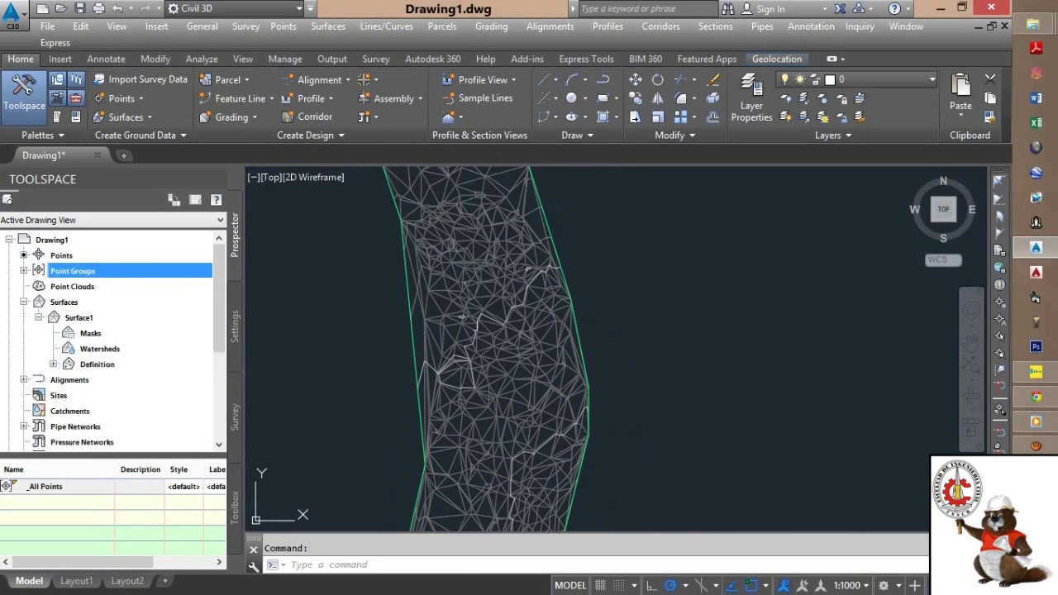
click(79, 317)
right_click(116, 317)
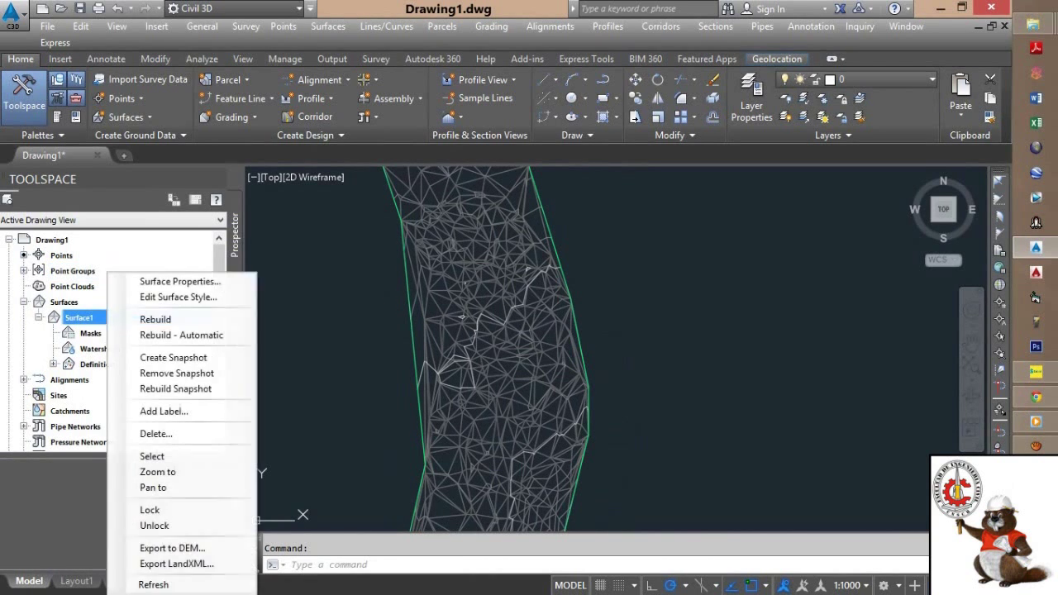
click(165, 281)
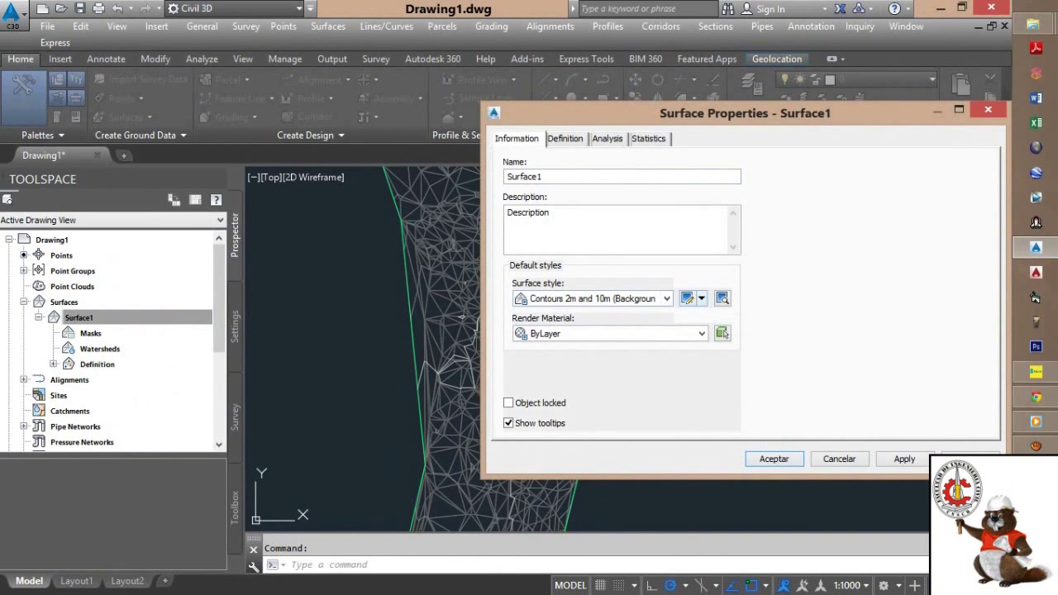
click(700, 298)
click(743, 349)
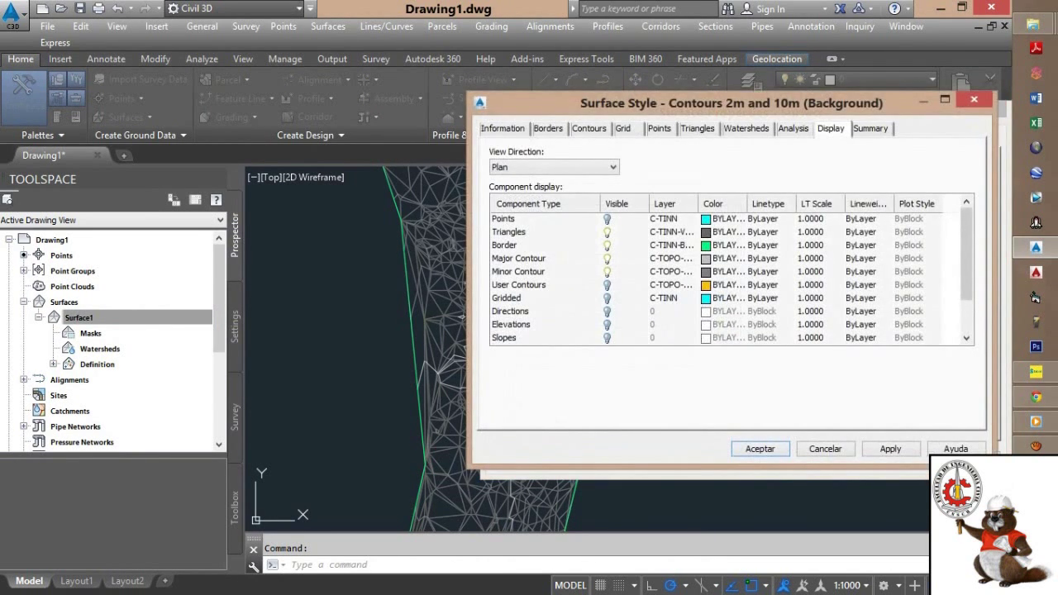
click(529, 219)
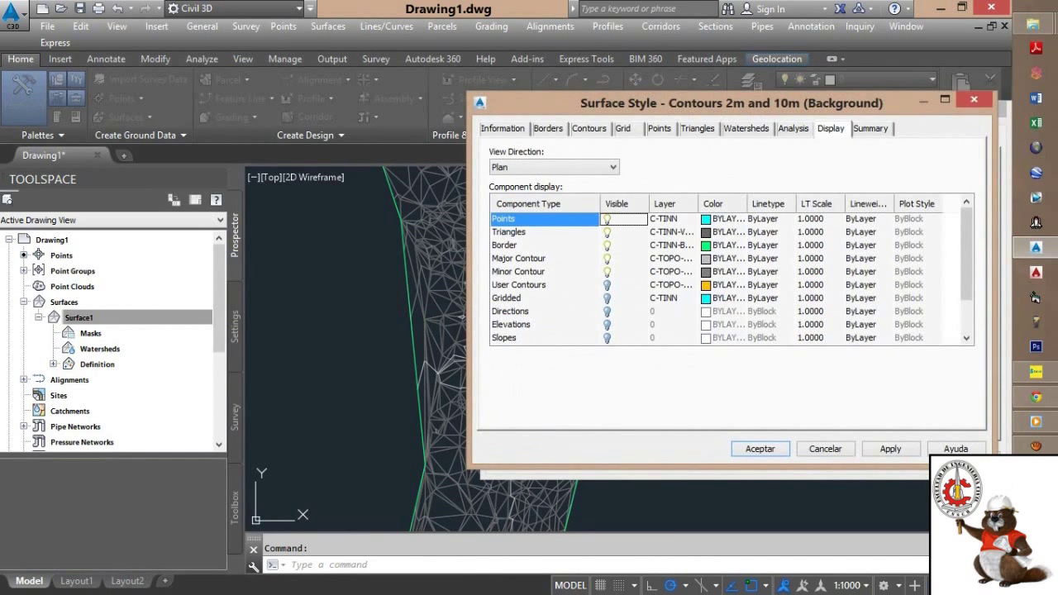
click(607, 232)
click(607, 219)
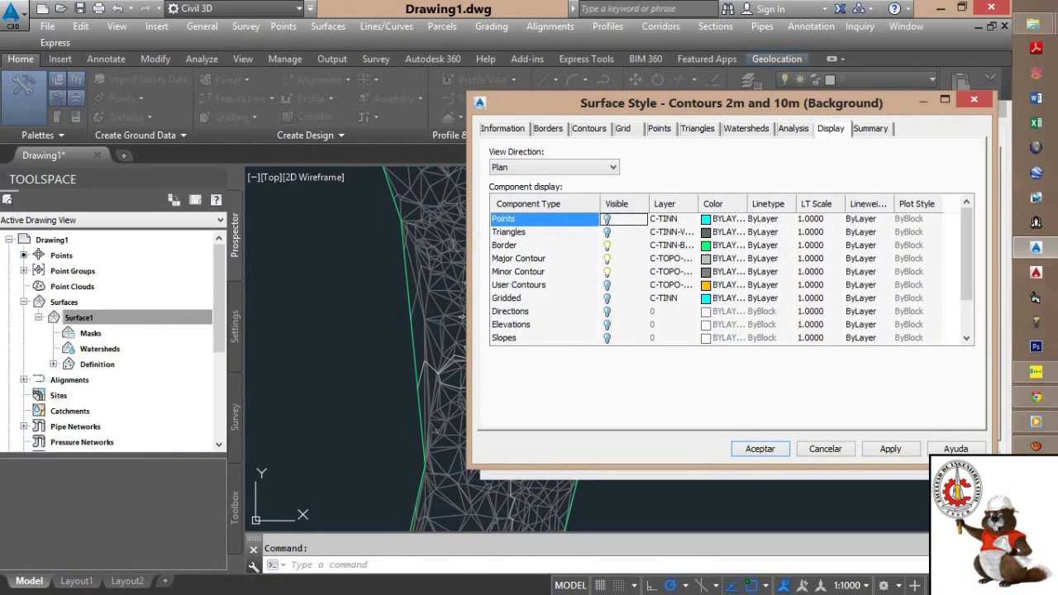
click(890, 449)
click(759, 448)
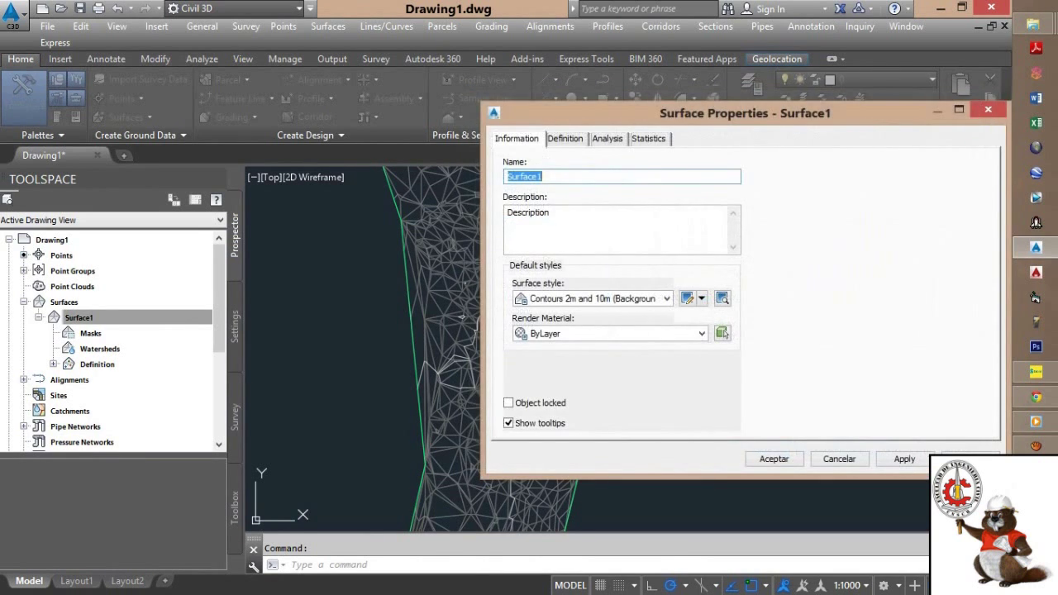
click(904, 459)
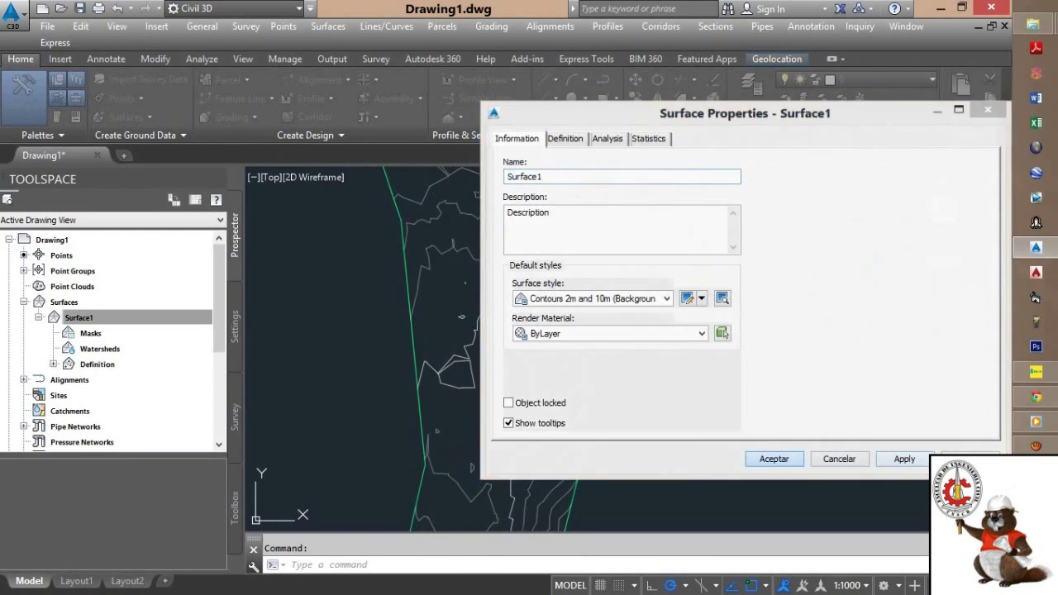
click(773, 459)
Examine the contours along the road strip, from the overall outline to the arch between the two V-shaped bends.
scroll(656, 396, down, 5)
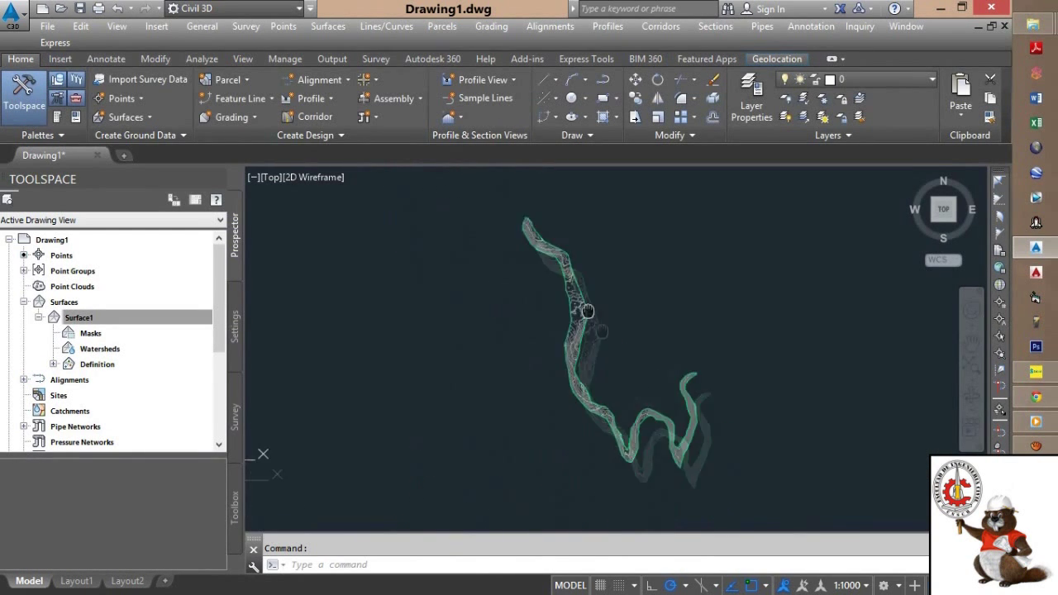
scroll(585, 373, up, 5)
scroll(567, 385, down, 1)
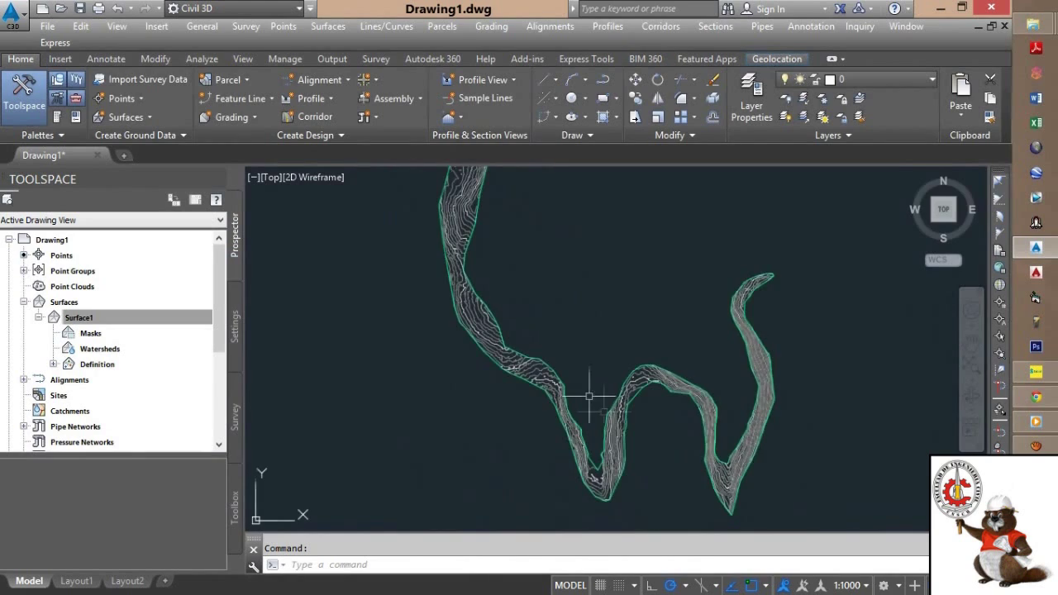
scroll(618, 411, up, 2)
scroll(617, 410, up, 3)
scroll(670, 330, down, 3)
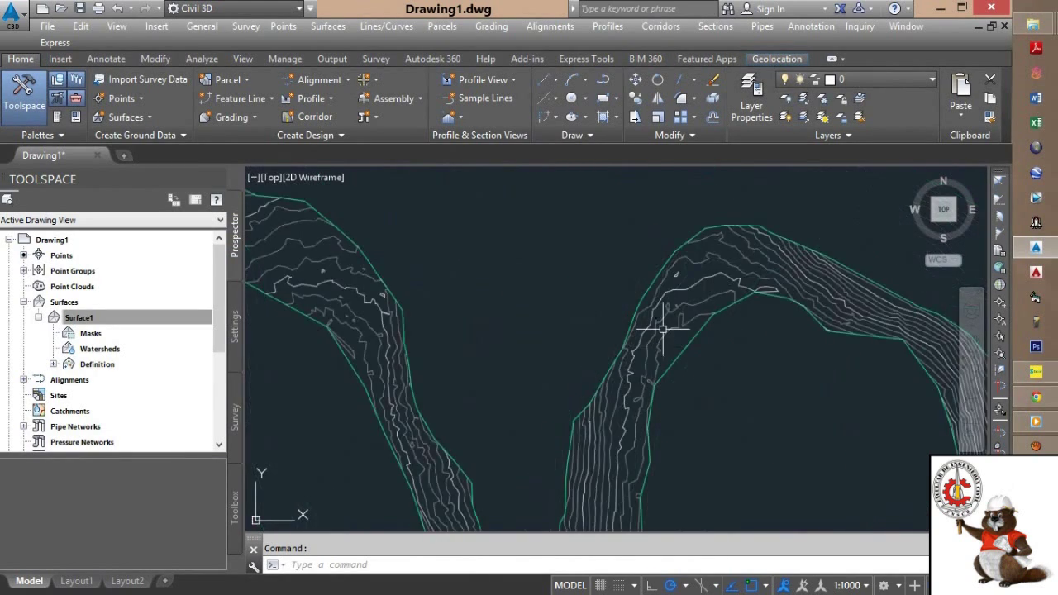
middle_drag(670, 331, 477, 335)
scroll(609, 380, down, 2)
middle_drag(609, 380, 515, 295)
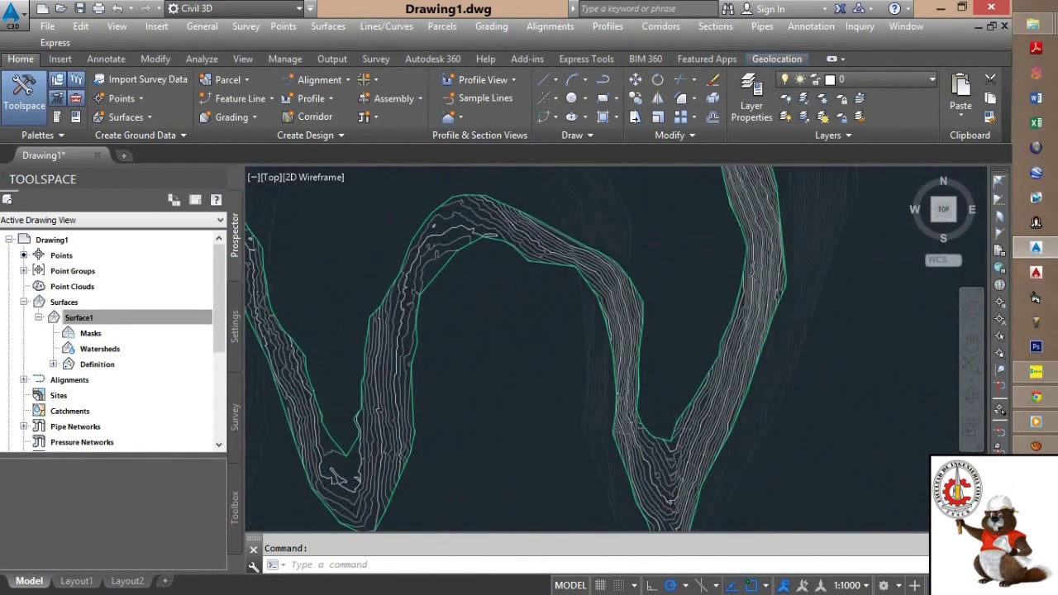
scroll(676, 453, up, 3)
scroll(743, 373, down, 1)
scroll(619, 344, down, 1)
scroll(704, 429, down, 2)
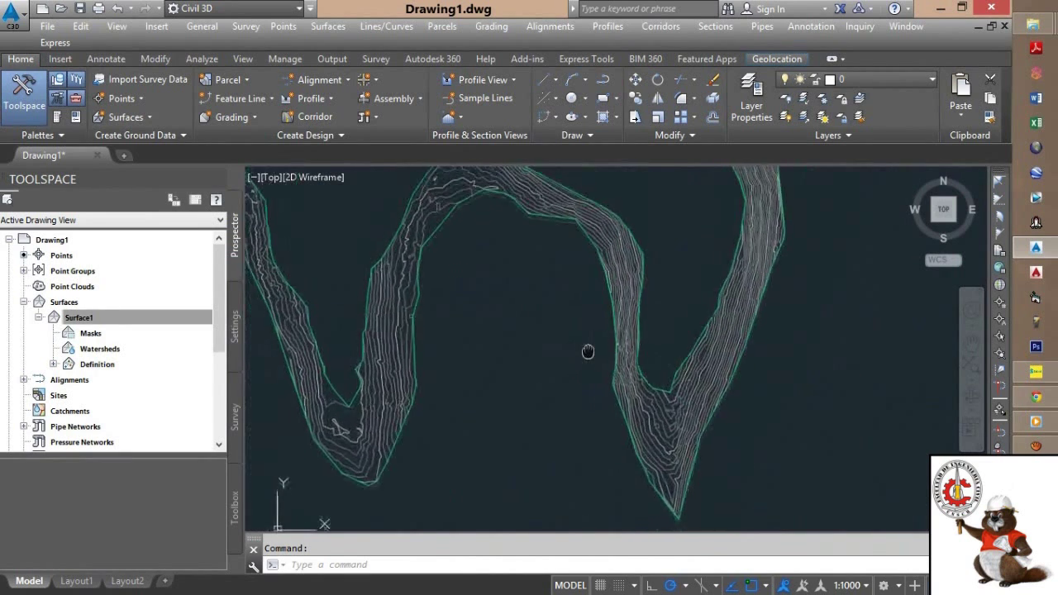
Inspect the shape of individual contour lines inside the eastern V-shaped bend, looking for sharp corners and small loops.
scroll(704, 430, up, 3)
scroll(791, 381, up, 1)
scroll(677, 361, down, 1)
scroll(760, 295, up, 4)
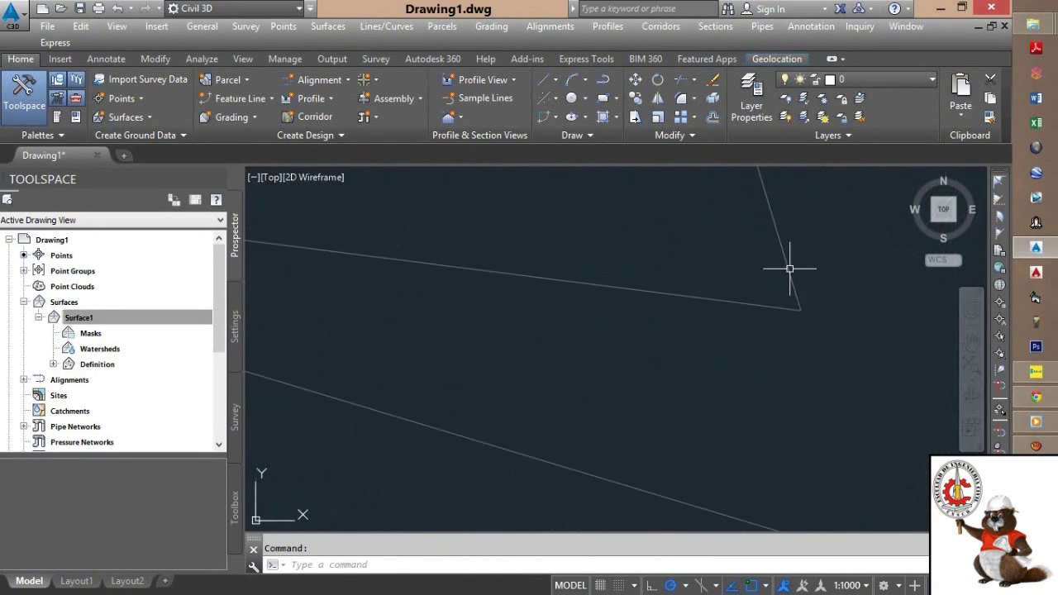
scroll(763, 306, down, 2)
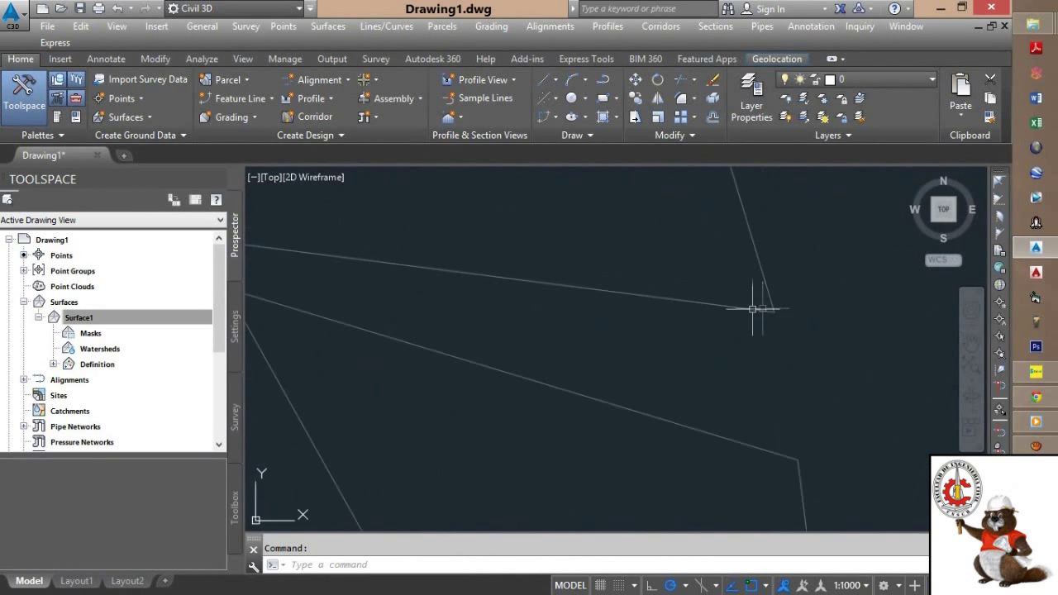
scroll(752, 309, down, 4)
scroll(538, 389, up, 5)
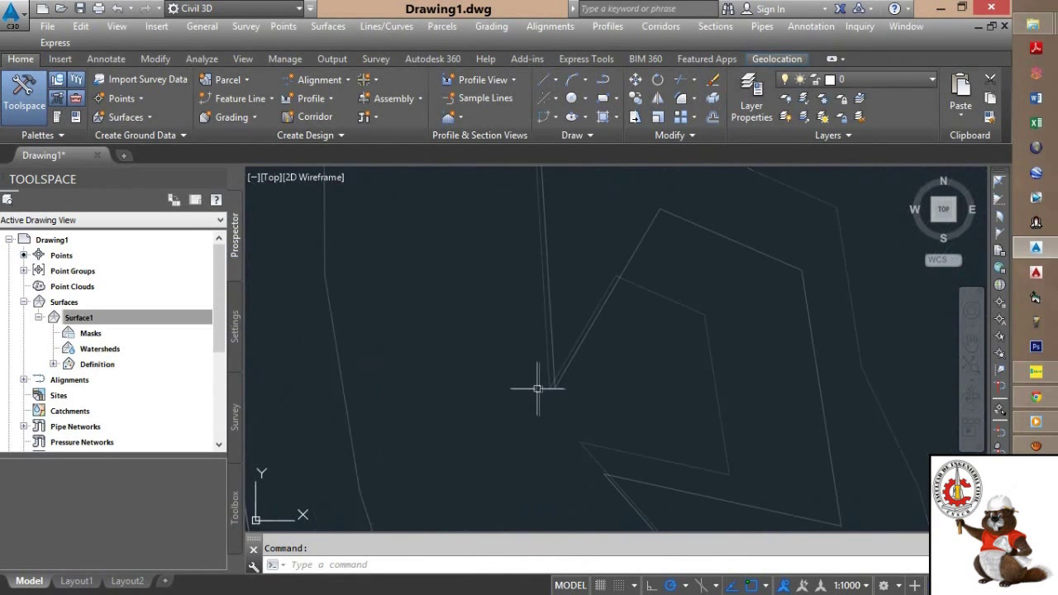
scroll(569, 373, down, 5)
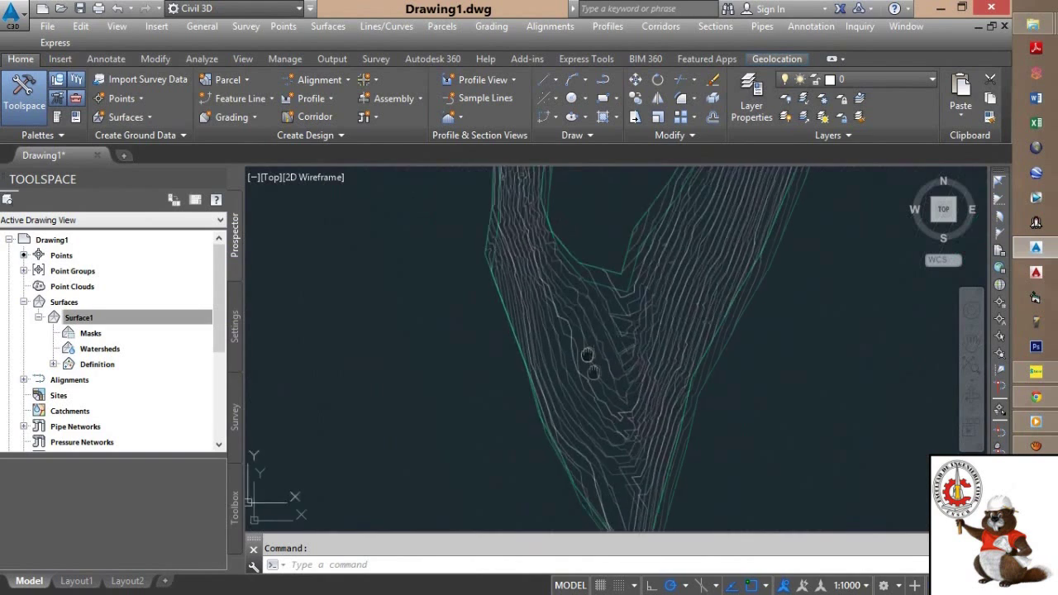
scroll(545, 321, up, 5)
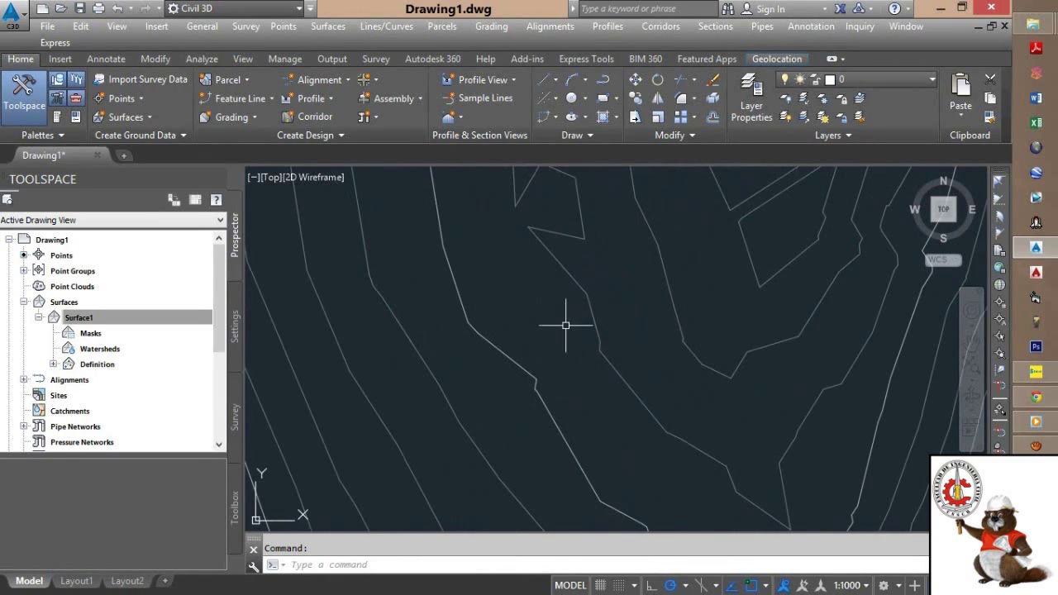
scroll(631, 371, down, 5)
scroll(621, 356, up, 4)
middle_drag(608, 349, 532, 280)
scroll(563, 318, down, 2)
scroll(564, 320, up, 2)
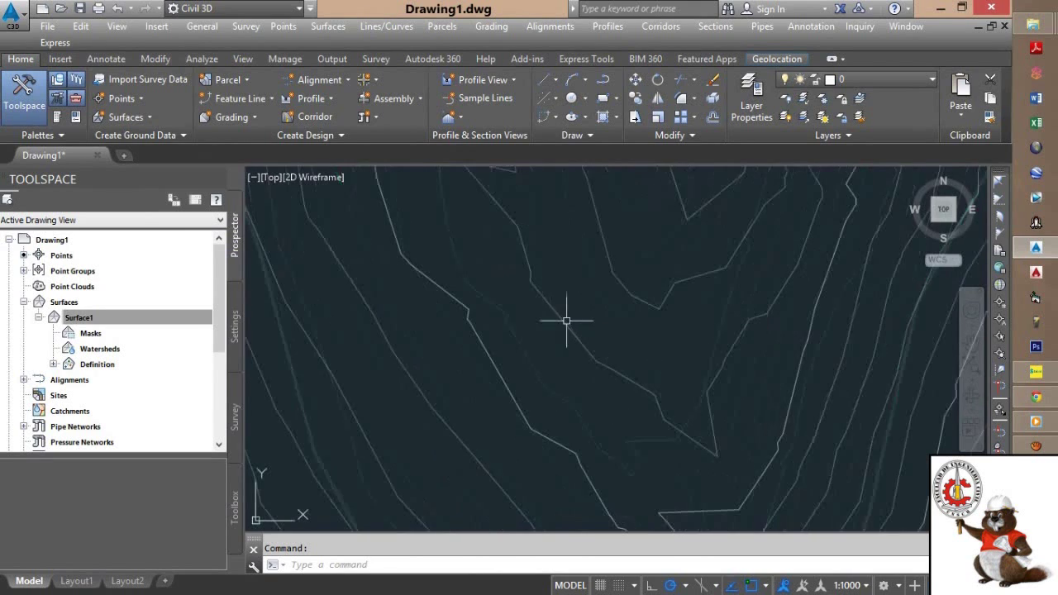
scroll(570, 321, down, 4)
middle_drag(567, 324, 547, 384)
scroll(579, 355, up, 6)
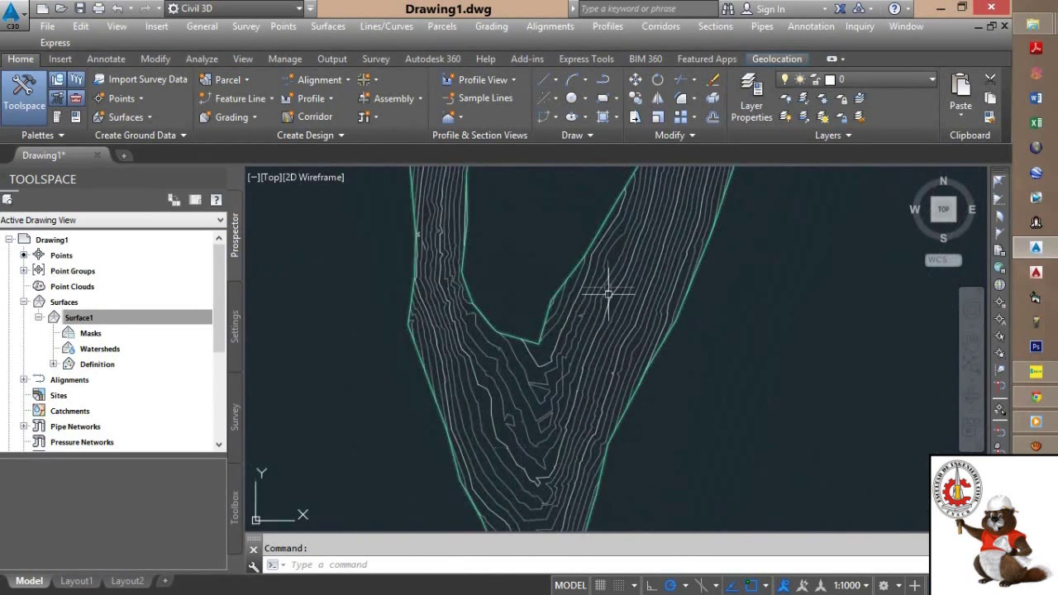
scroll(578, 363, up, 3)
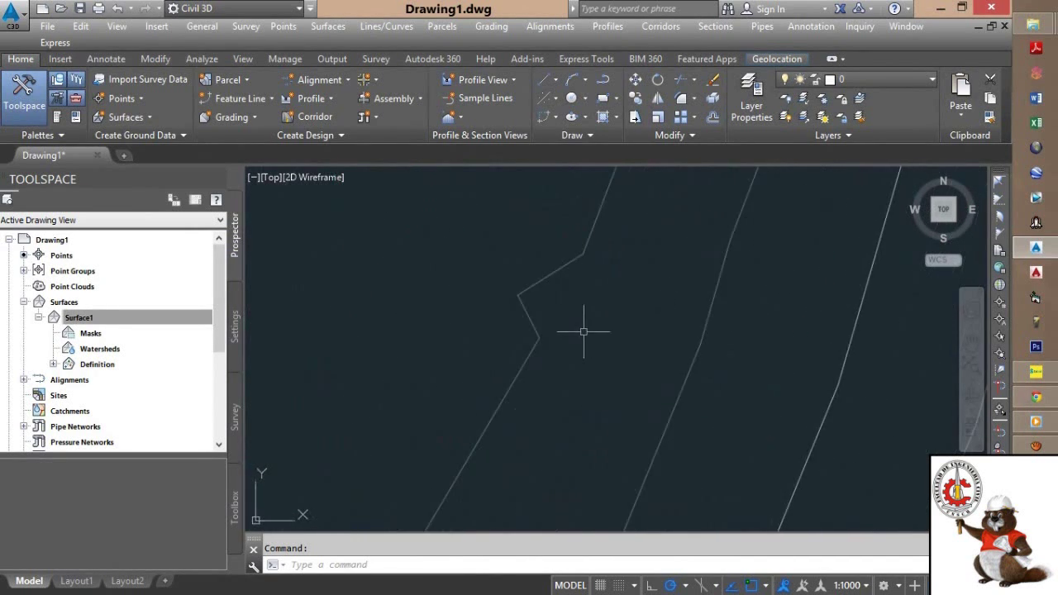
scroll(584, 327, down, 6)
scroll(617, 237, up, 5)
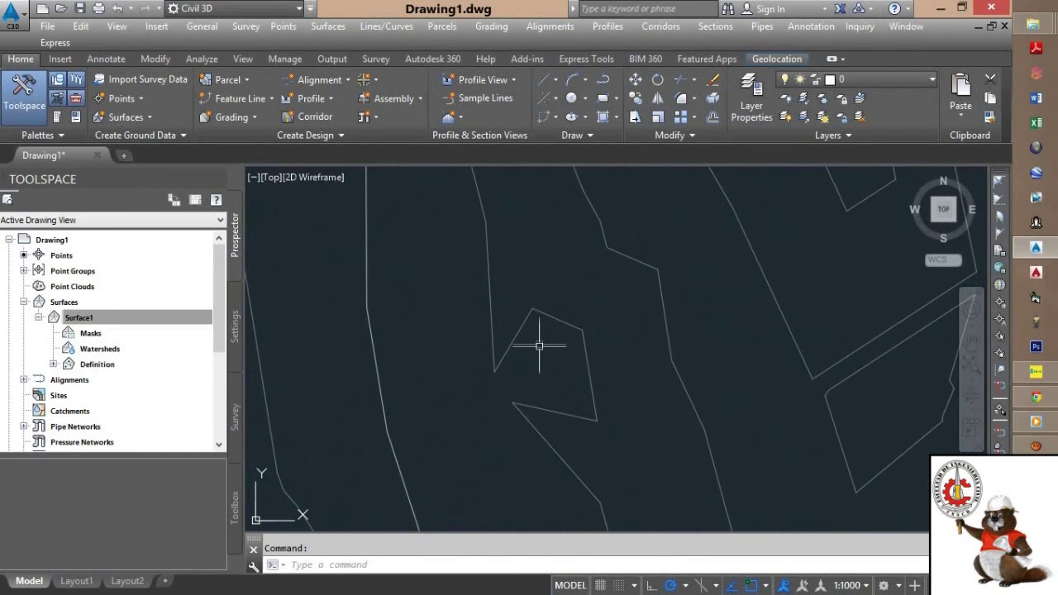
Select the surface and inspect the sharp, hooked contour corners in the eastern V-shaped bend.
click(580, 303)
click(560, 333)
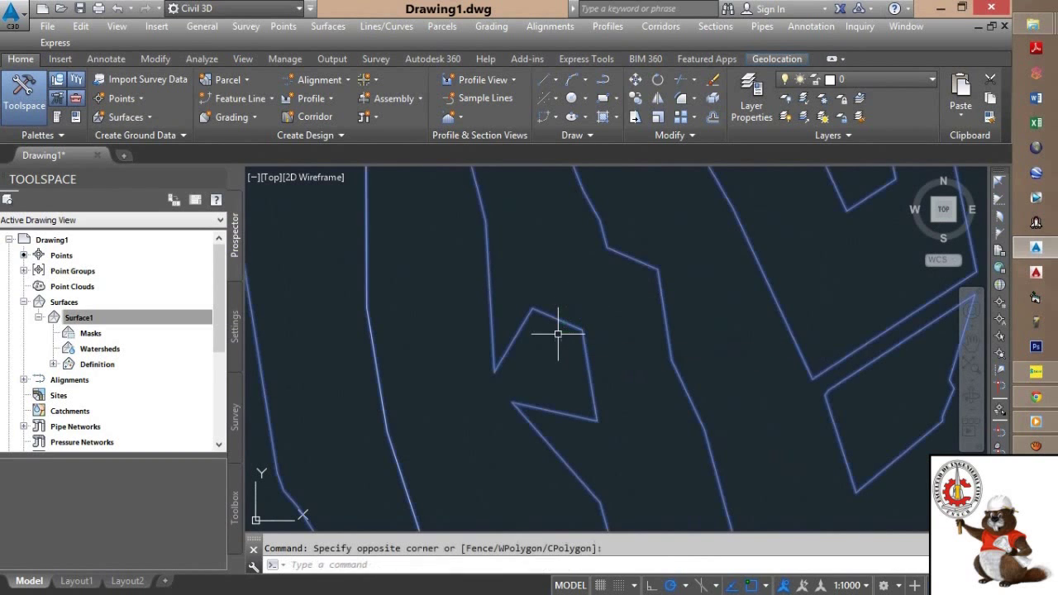
scroll(556, 335, down, 4)
middle_drag(554, 334, 541, 314)
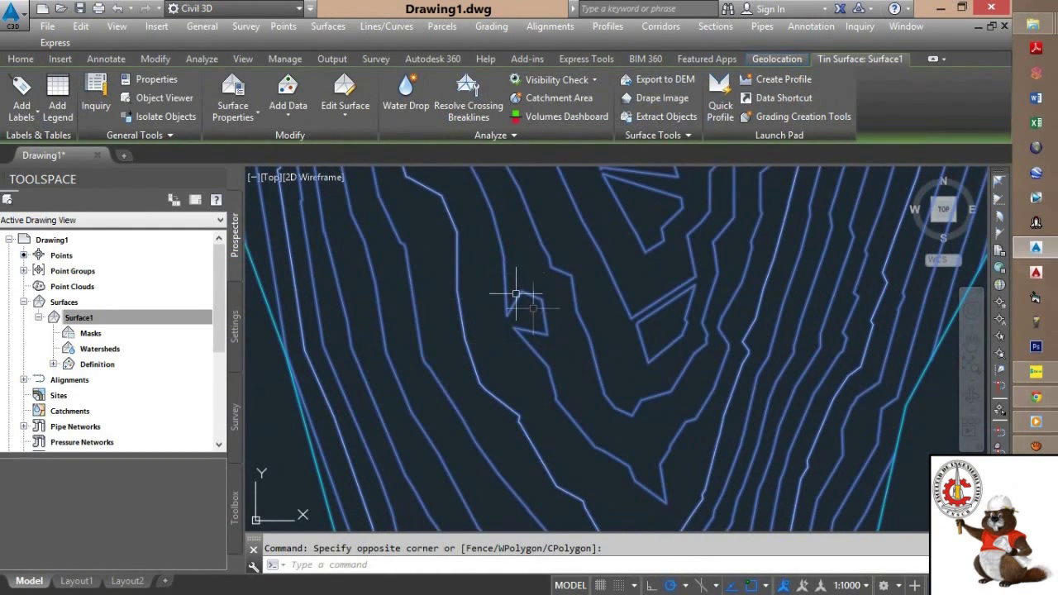
scroll(507, 303, up, 4)
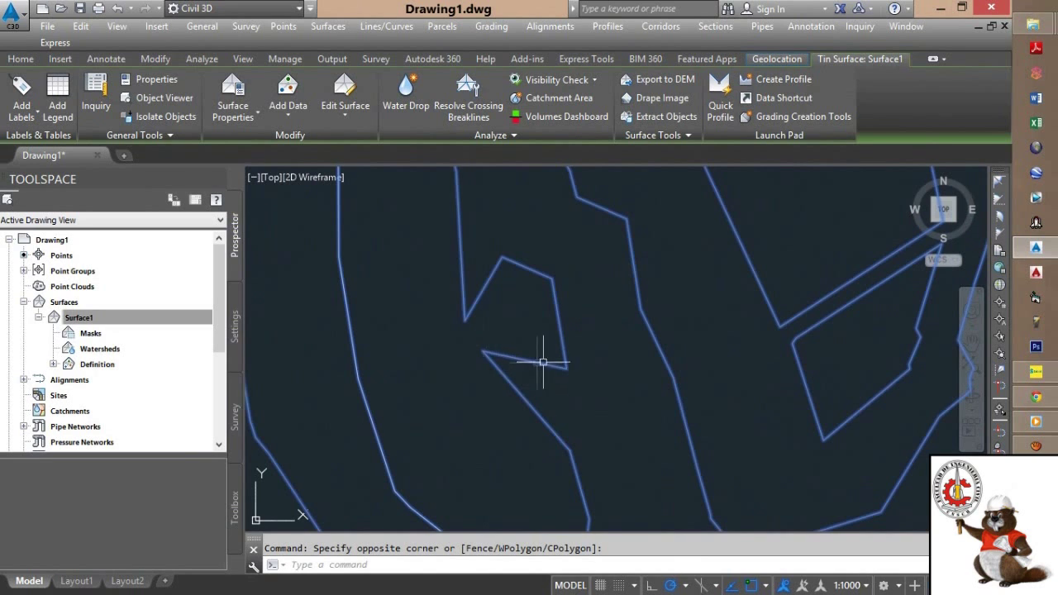
scroll(496, 366, up, 4)
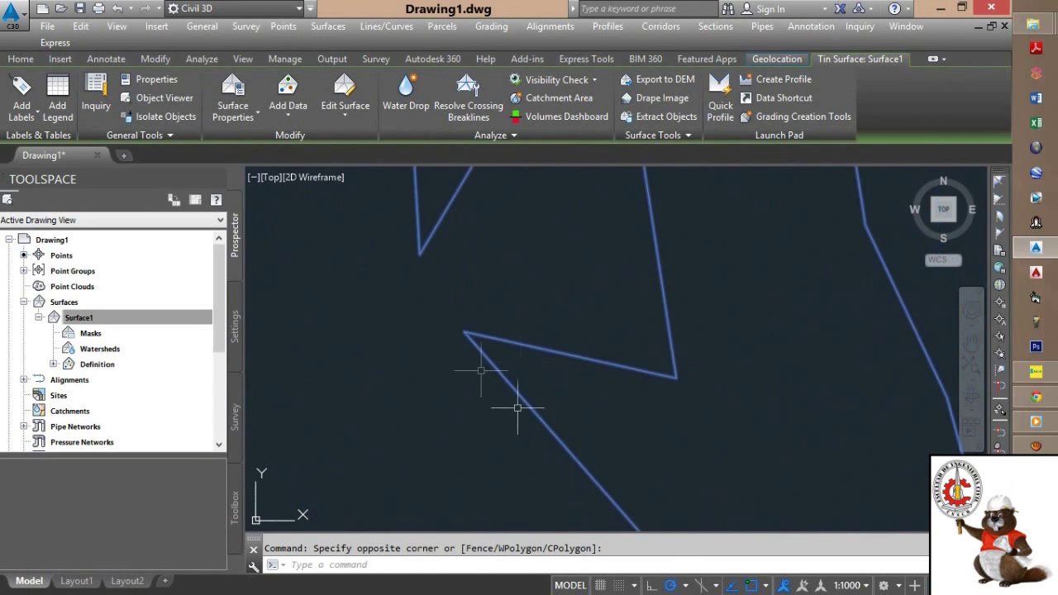
Open the contour settings of Surface1's style Contours 2m and 10m (Background) from the surface properties.
click(496, 356)
key(ctrl)
key(ctrl)
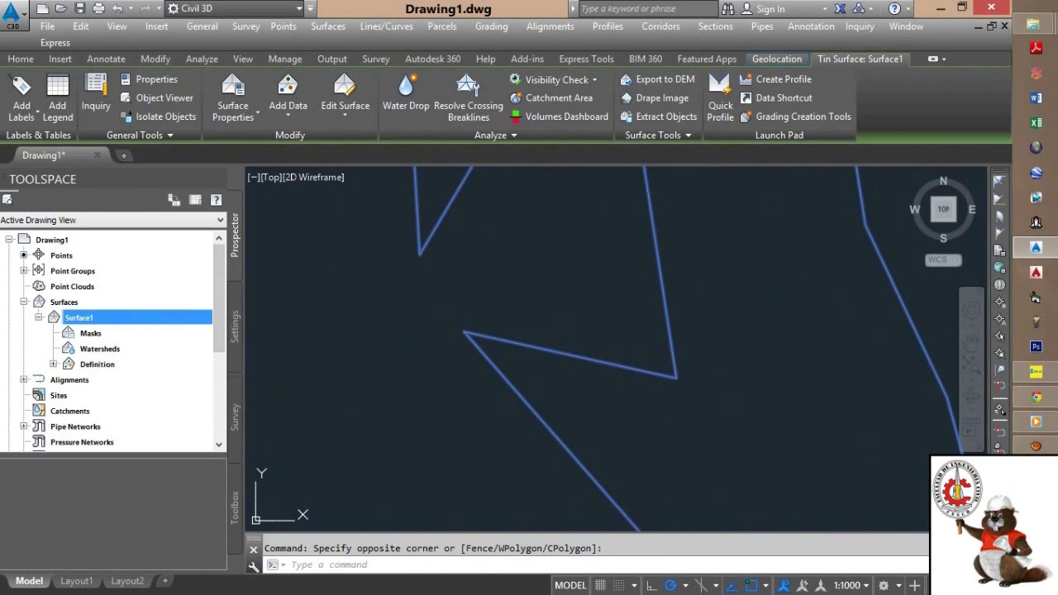
right_click(156, 317)
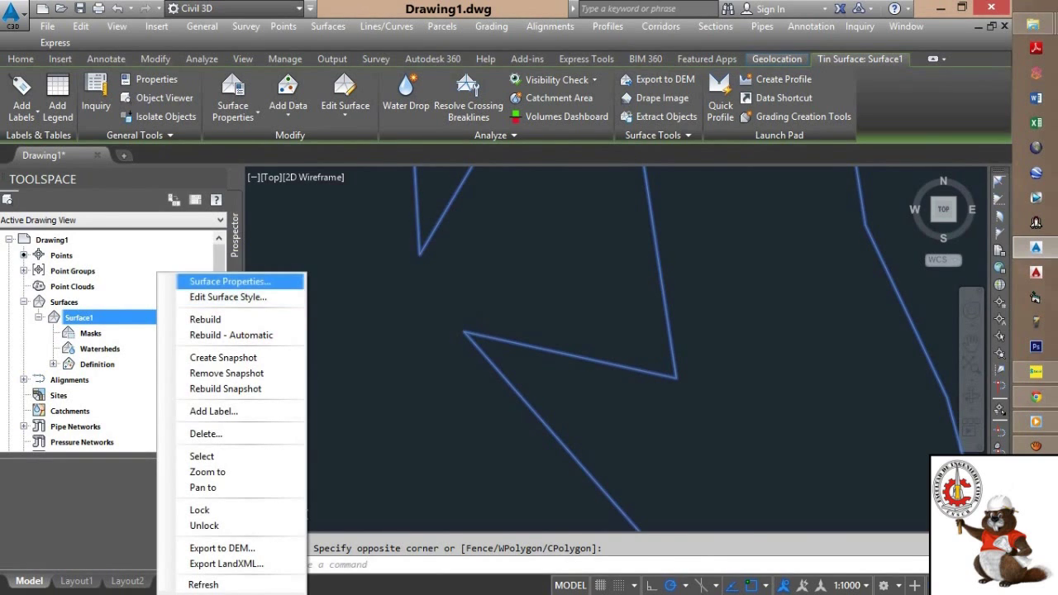
click(230, 281)
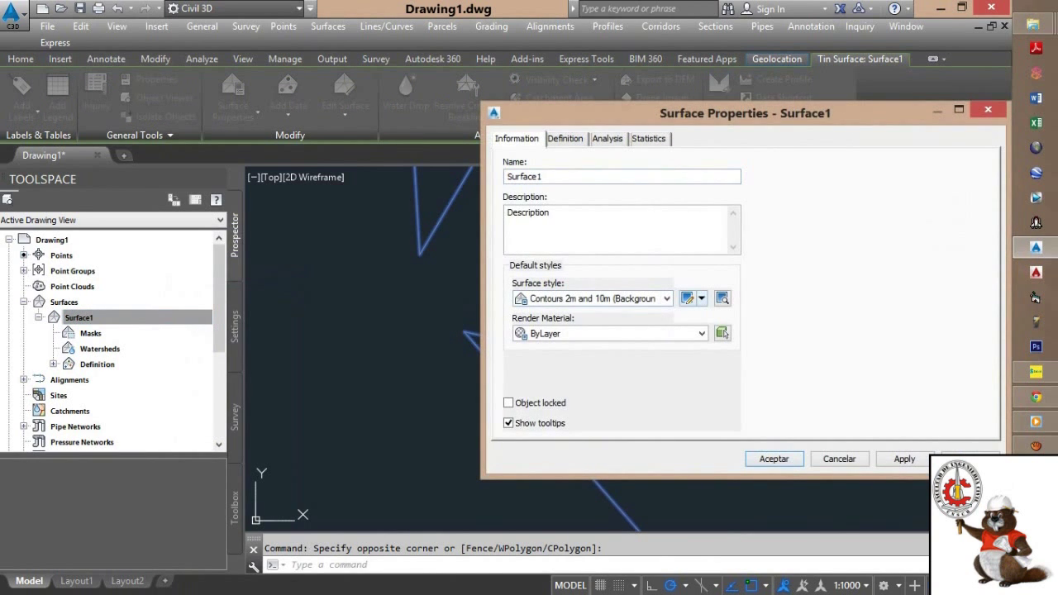
click(688, 298)
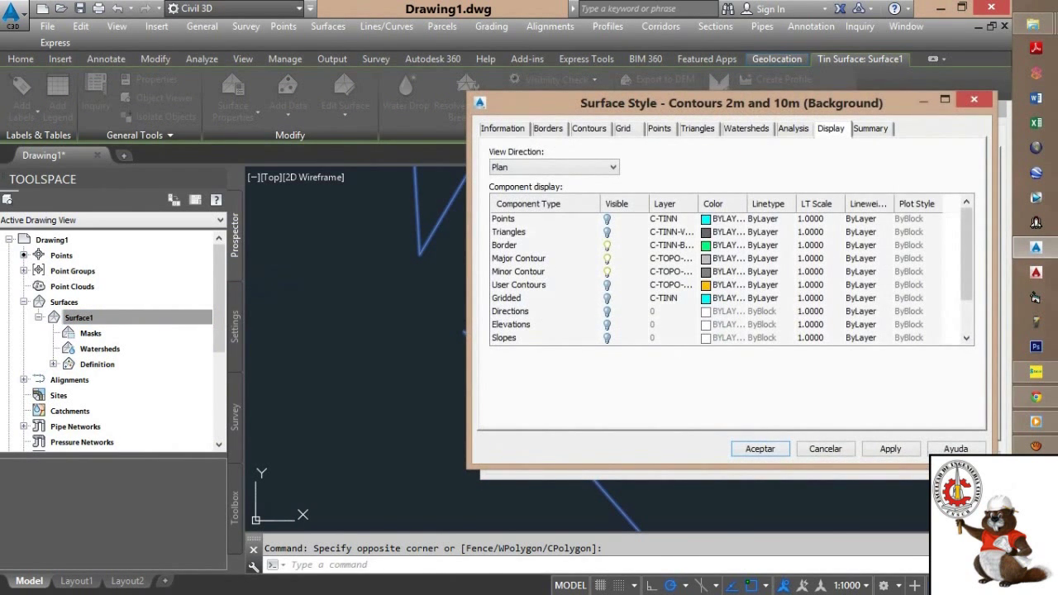
drag(711, 103, 657, 178)
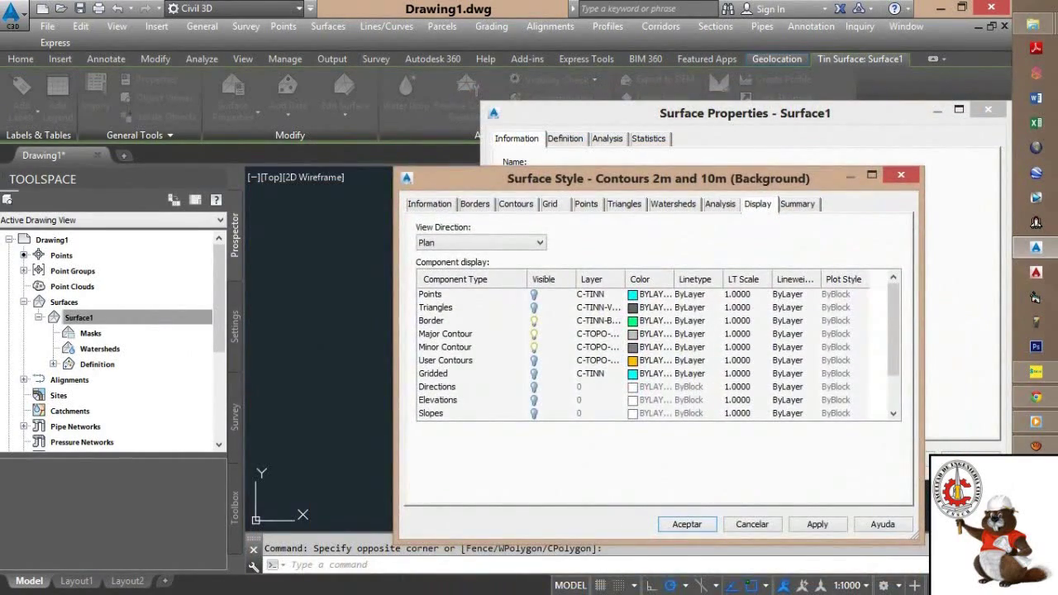
click(515, 204)
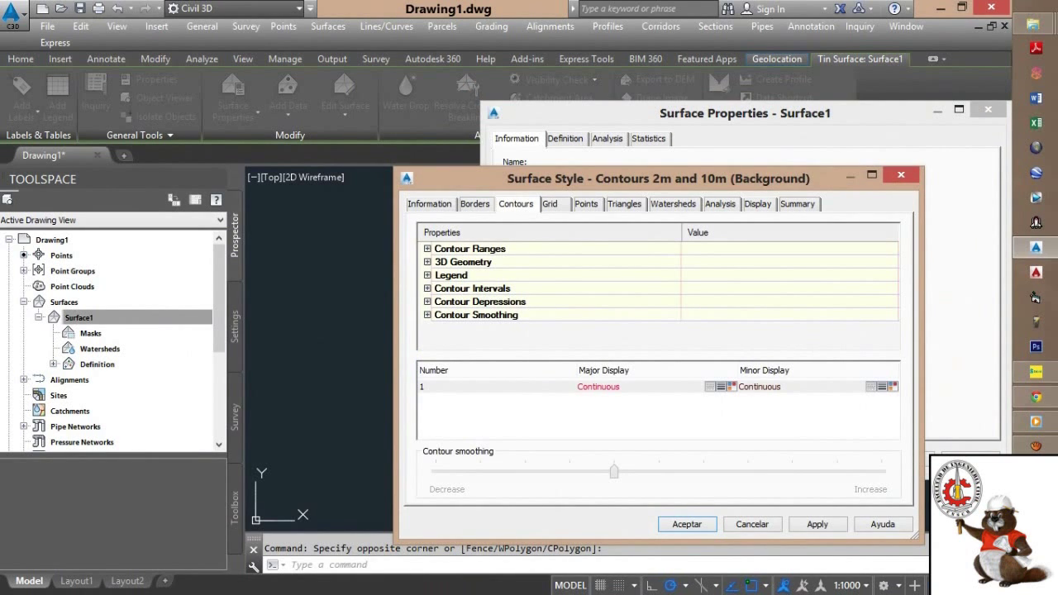
drag(657, 178, 644, 129)
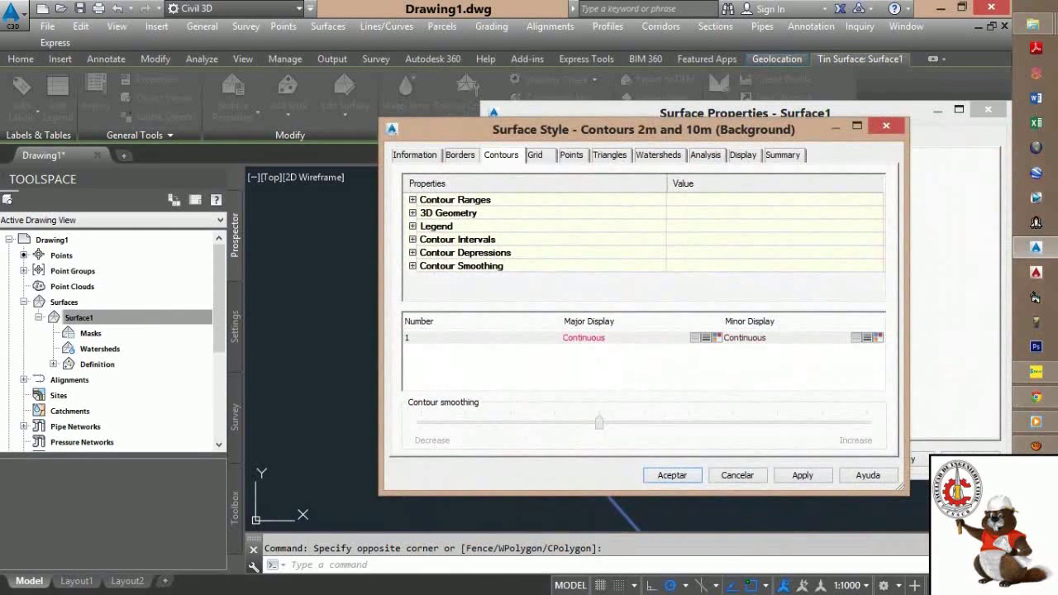
Review the style's contour range, contour interval and depression contour settings.
click(412, 200)
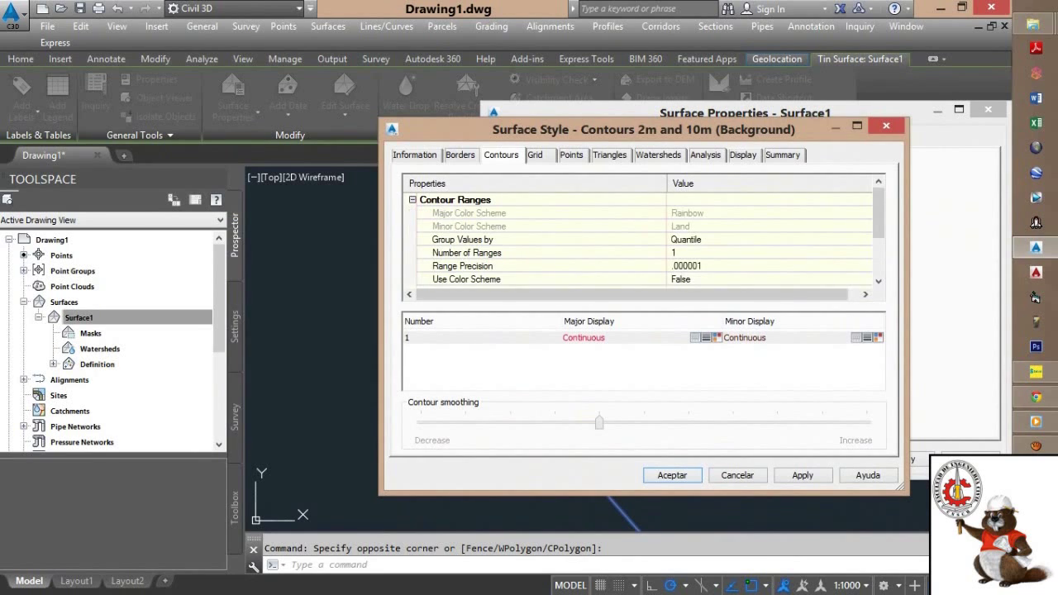
click(412, 200)
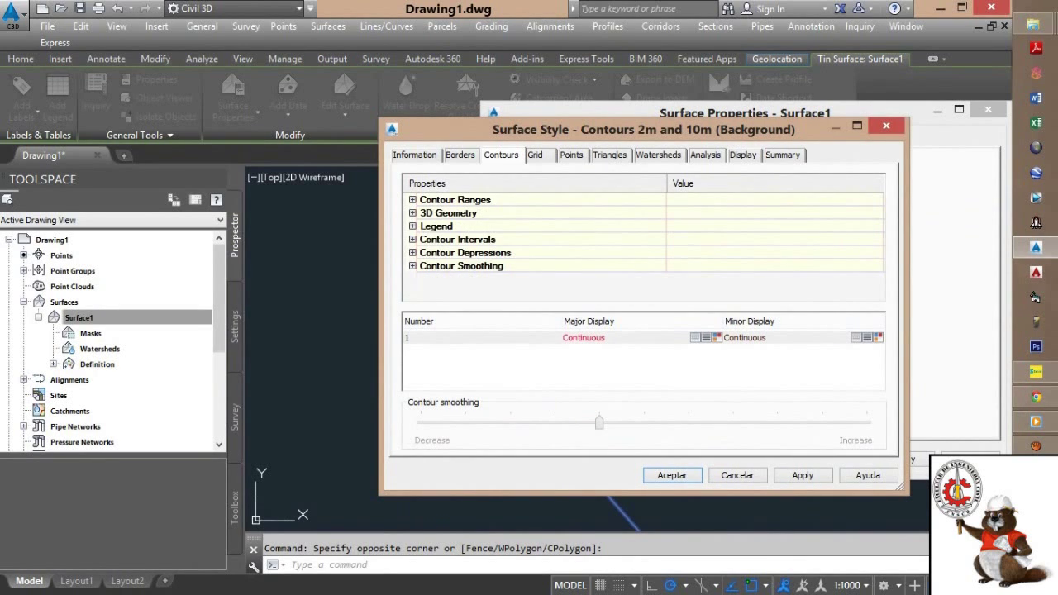
click(413, 239)
drag(878, 223, 879, 245)
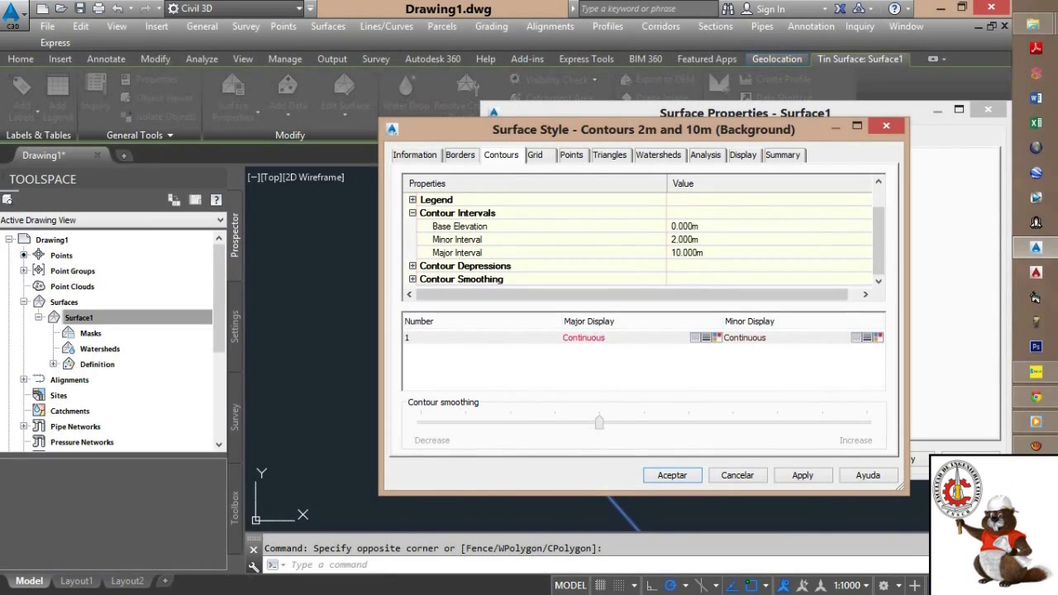
mouse_move(878, 243)
mouse_down()
mouse_move(879, 232)
mouse_move(878, 245)
mouse_up()
click(461, 280)
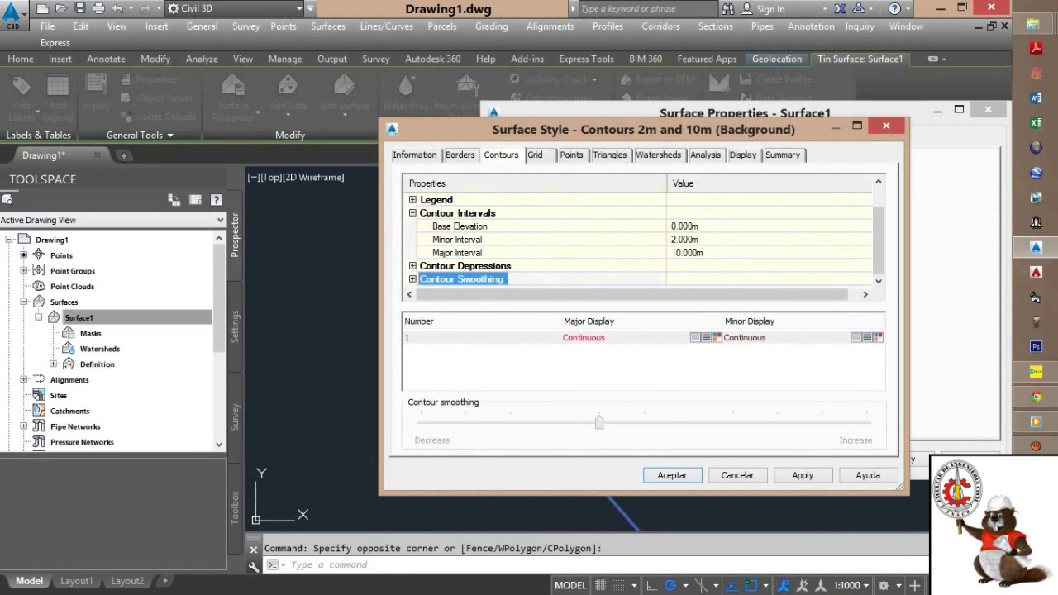
click(801, 279)
drag(802, 294, 813, 294)
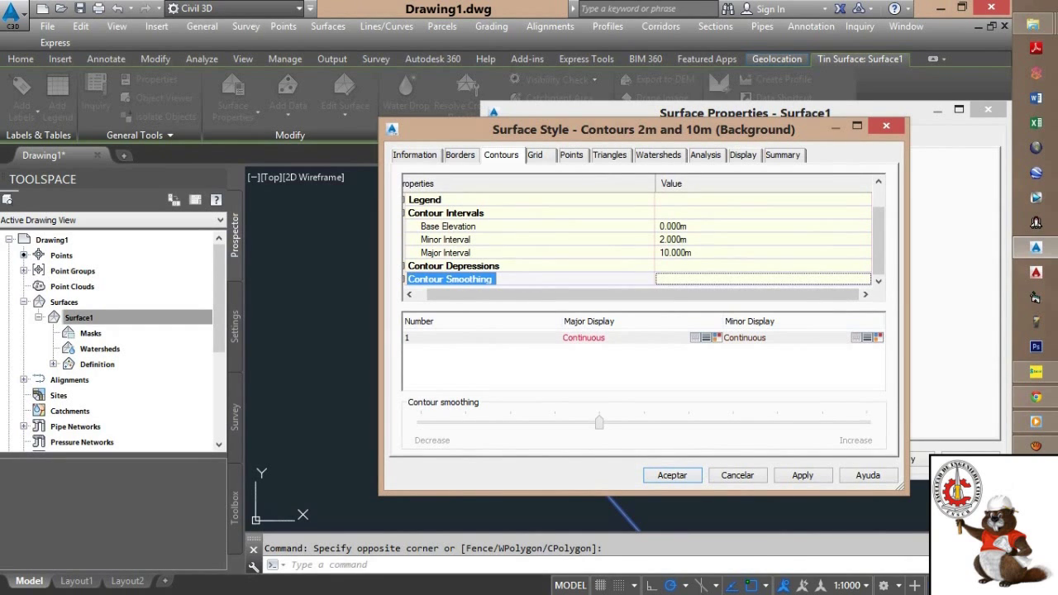
drag(529, 294, 497, 294)
click(412, 266)
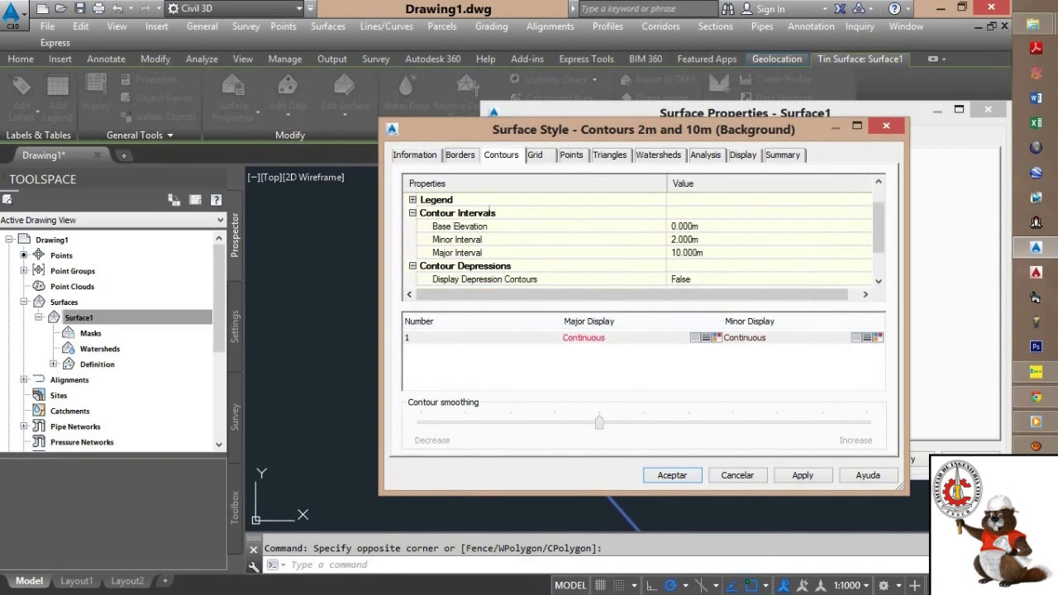
click(413, 265)
Turn on contour smoothing in the style by setting Smooth Contours to True.
click(413, 279)
scroll(413, 279, down, 1)
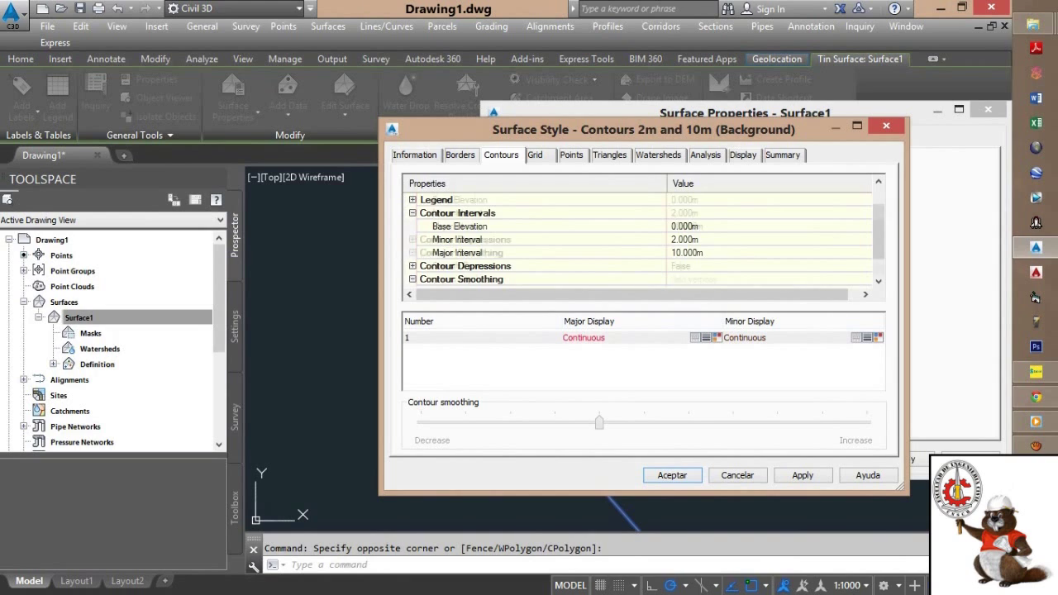
click(694, 265)
click(694, 265)
click(694, 286)
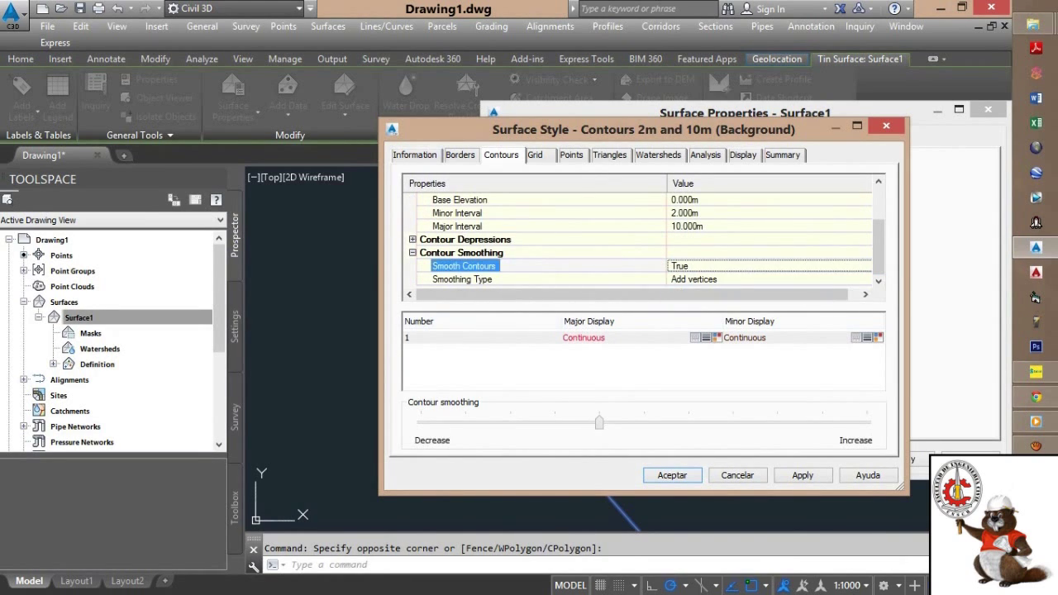
Raise the contour smoothing level to about 80 percent of its range, then apply and close the style and surface properties.
click(599, 422)
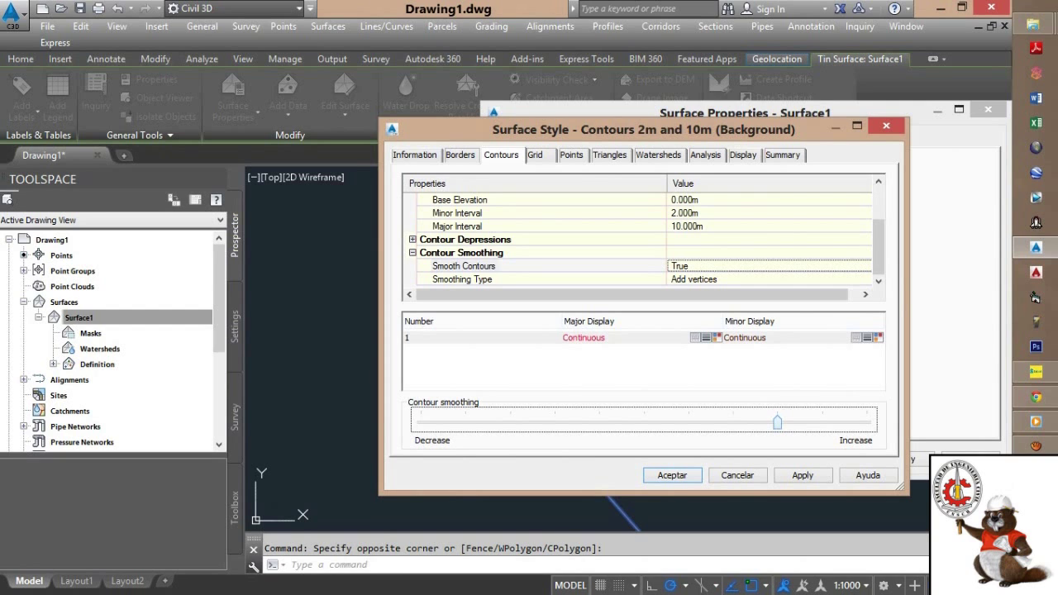
click(802, 475)
click(671, 475)
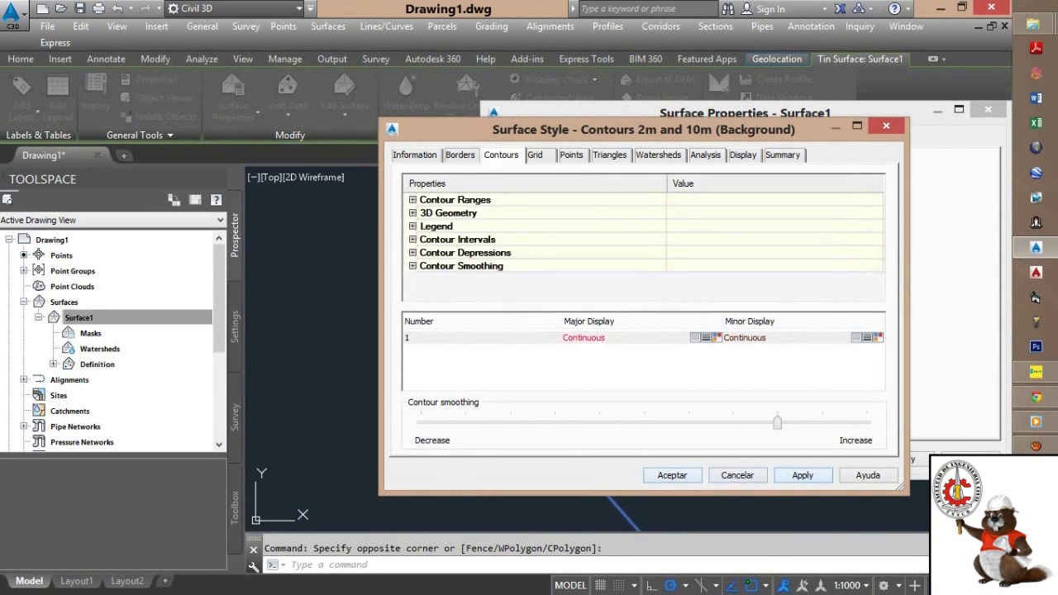
key(Return)
click(904, 459)
click(774, 458)
Inspect the smoothed contours in the eastern V-shaped bend and deselect the surface.
scroll(670, 411, down, 9)
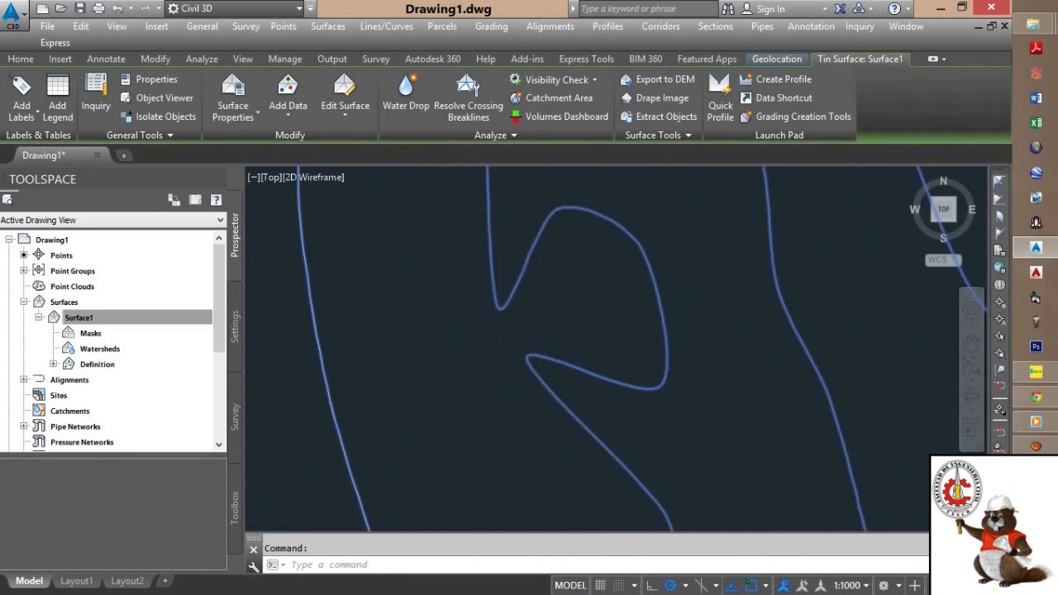
scroll(670, 390, up, 5)
scroll(701, 385, down, 4)
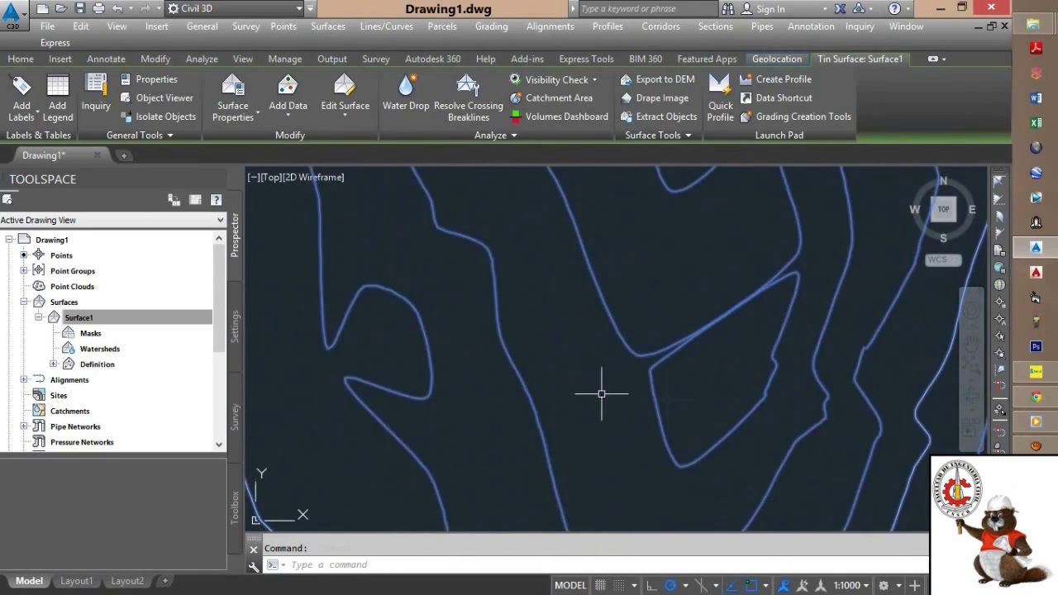
key(Escape)
scroll(670, 380, up, 5)
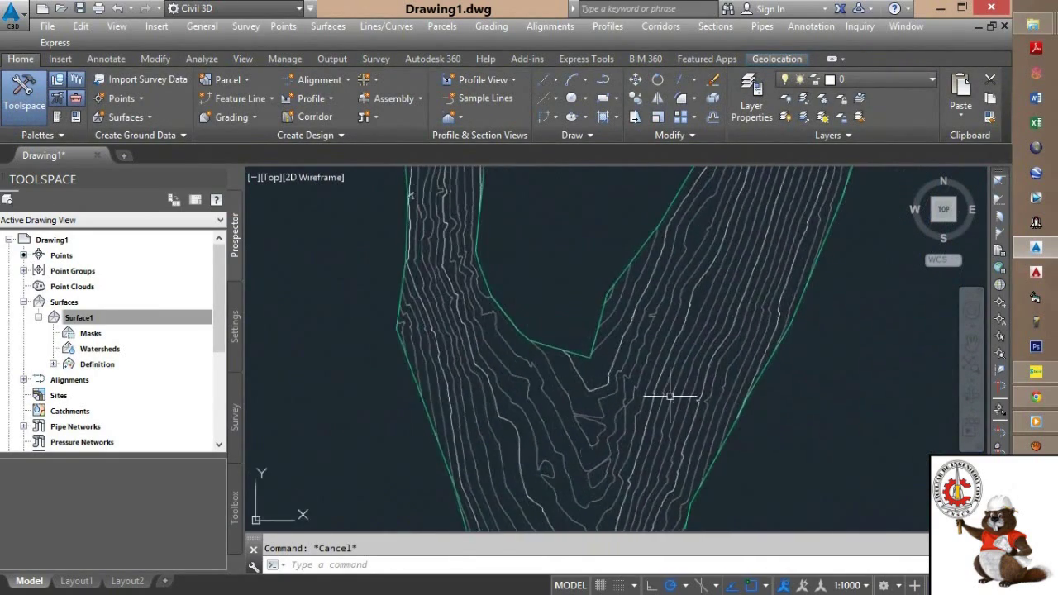
scroll(689, 421, down, 3)
scroll(677, 434, up, 3)
Examine the smoothed contours along the rest of the road strip, up to the curved northwestern stretch.
scroll(663, 455, down, 10)
middle_drag(664, 448, 619, 500)
scroll(668, 360, down, 6)
middle_drag(609, 337, 701, 444)
scroll(543, 258, up, 7)
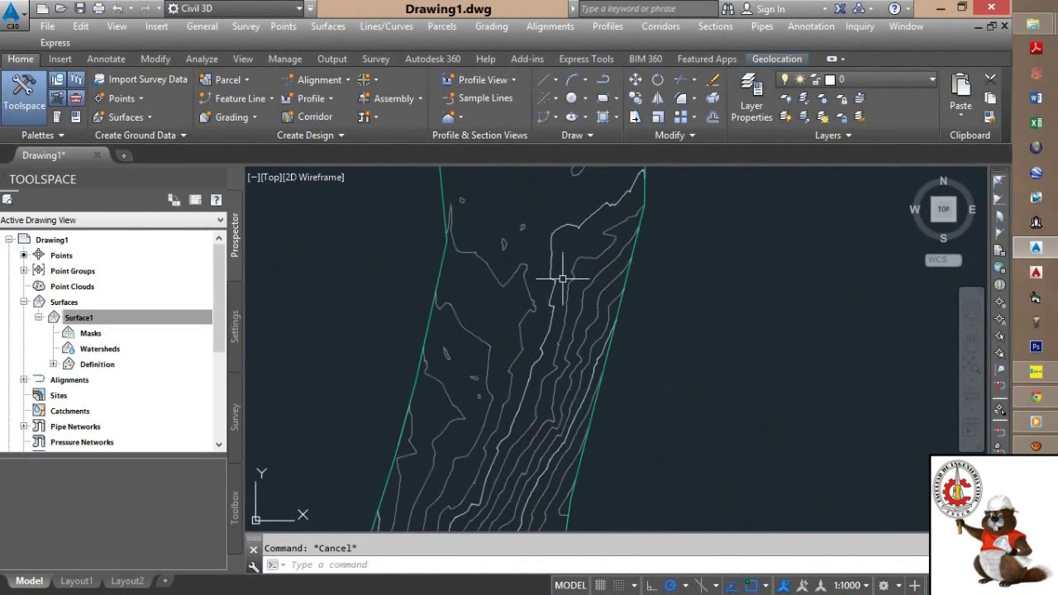
middle_drag(558, 289, 535, 425)
scroll(548, 305, down, 6)
middle_drag(541, 297, 538, 413)
middle_drag(495, 252, 585, 409)
scroll(469, 340, up, 4)
scroll(551, 348, up, 6)
scroll(551, 351, down, 4)
middle_drag(546, 363, 436, 229)
scroll(620, 322, down, 4)
middle_drag(620, 322, 617, 315)
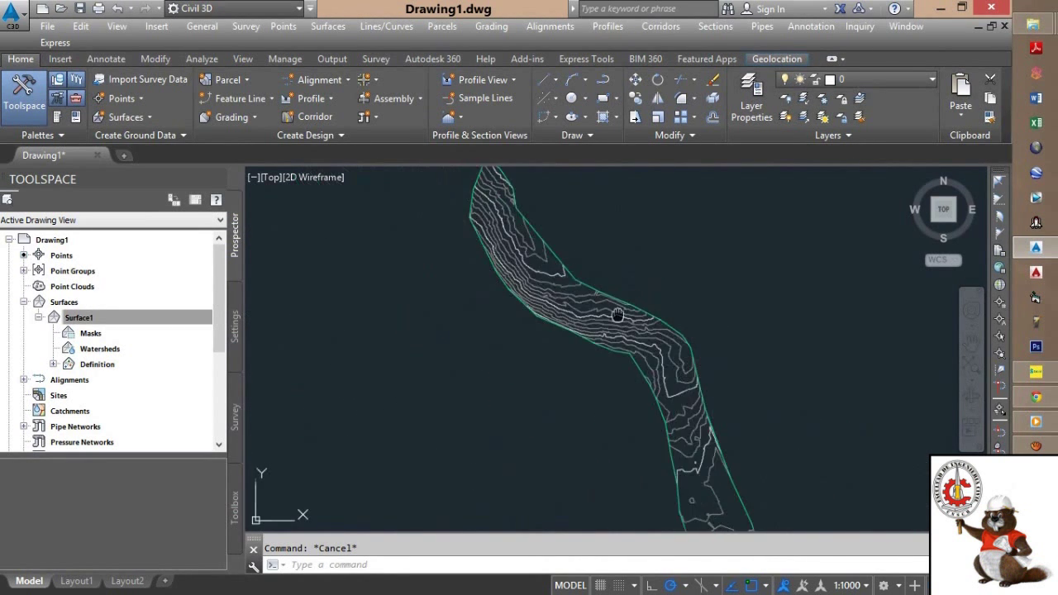
scroll(524, 394, up, 6)
scroll(501, 322, down, 8)
middle_drag(459, 256, 492, 400)
scroll(614, 417, up, 5)
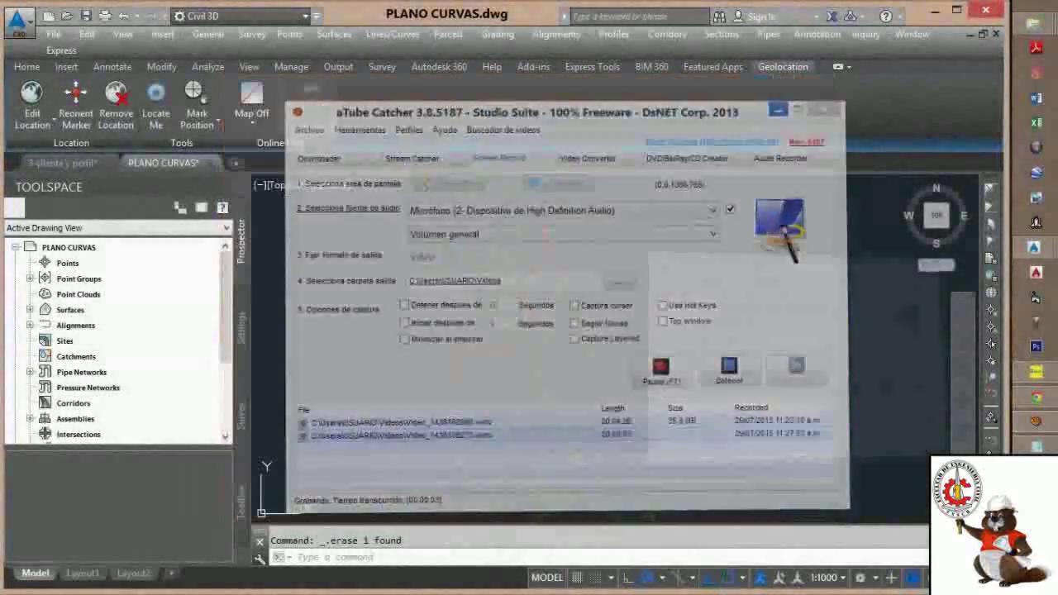
Examine the red and green contours in PLANO CURVAS.dwg around the two V-shaped bends of the road strip.
scroll(626, 342, down, 6)
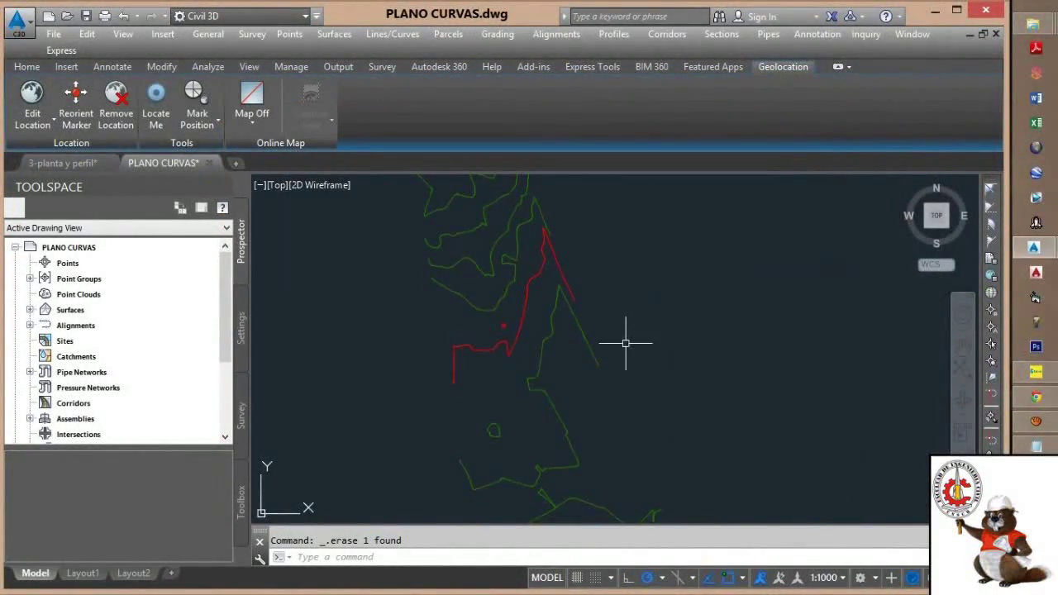
mouse_move(626, 323)
middle_down()
mouse_move(632, 343)
mouse_move(593, 258)
middle_up()
scroll(637, 319, down, 5)
scroll(602, 358, up, 5)
mouse_move(603, 358)
middle_down()
mouse_move(574, 281)
mouse_move(545, 250)
middle_up()
mouse_move(638, 415)
middle_down()
mouse_move(605, 343)
mouse_move(652, 408)
mouse_move(629, 329)
middle_up()
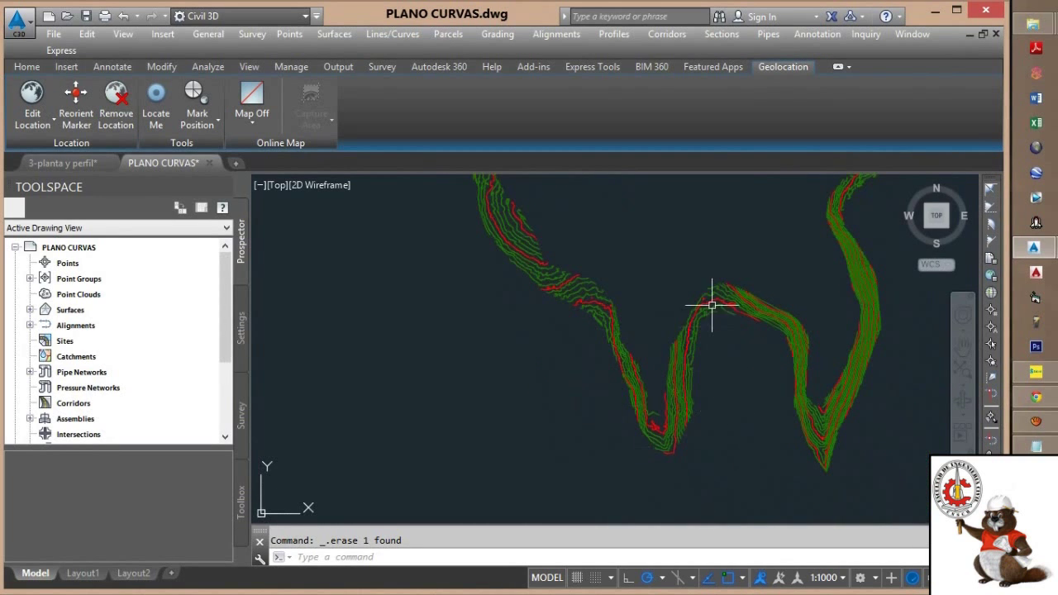
scroll(807, 463, up, 3)
scroll(750, 373, down, 3)
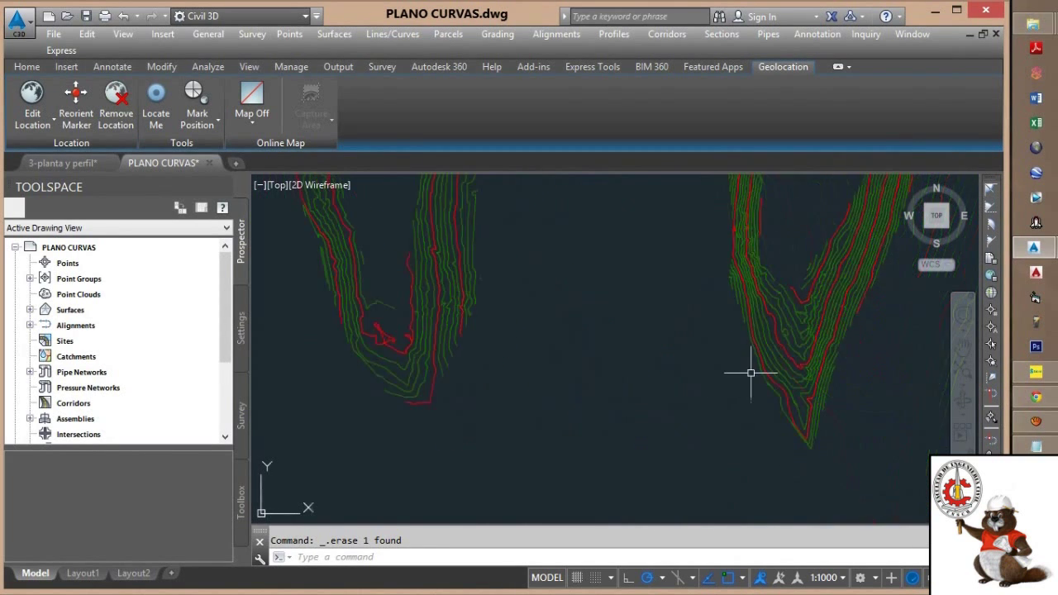
middle_drag(750, 373, 645, 386)
scroll(692, 333, up, 5)
scroll(707, 356, down, 5)
Examine the PLANO CURVAS contours northward along the strip, up to its curved northwestern stretch.
middle_drag(710, 356, 646, 479)
scroll(677, 376, down, 5)
middle_drag(708, 296, 717, 395)
scroll(468, 397, up, 5)
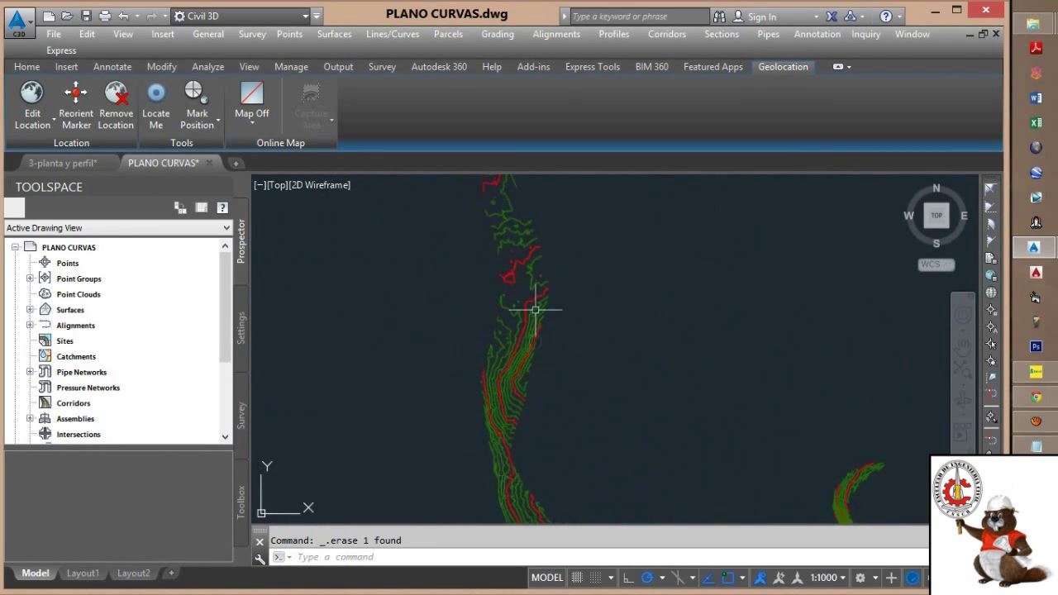
middle_drag(535, 310, 551, 441)
middle_drag(486, 299, 520, 409)
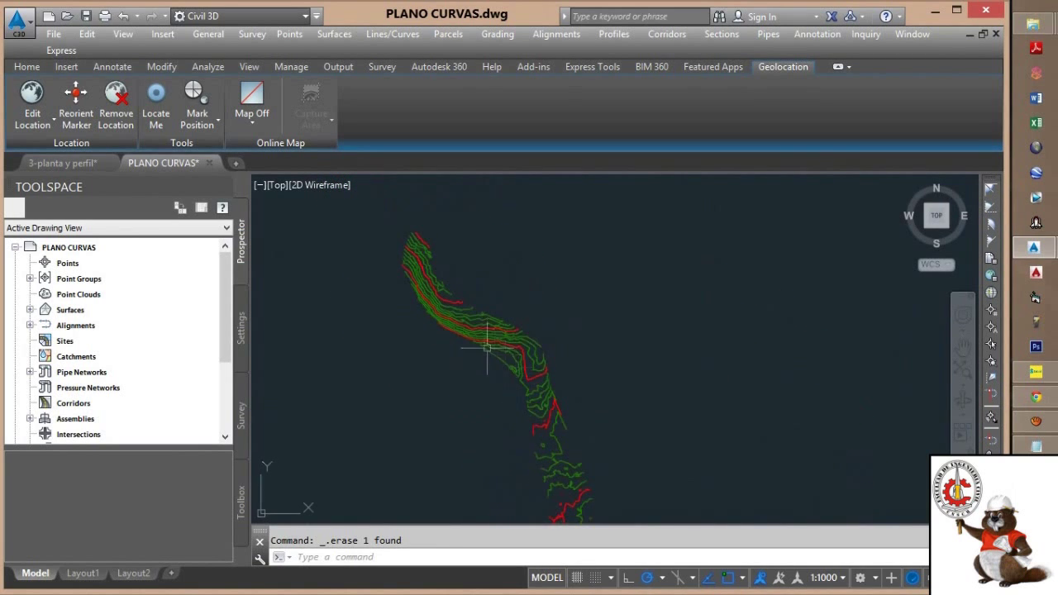
scroll(486, 348, up, 5)
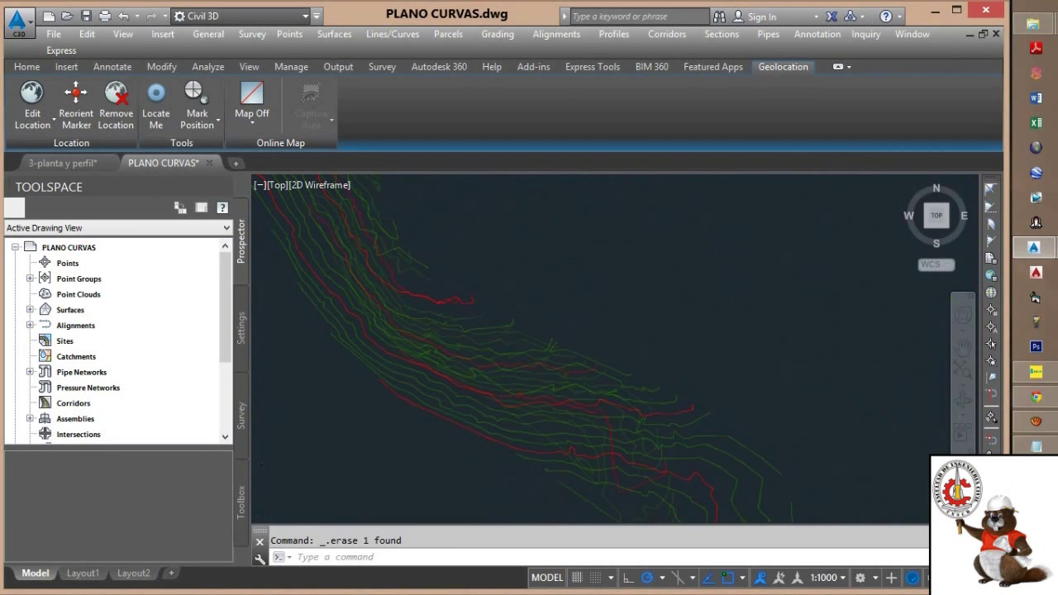
Sketch a trial polyline as a rough road axis through the contour strip, starting in its curved northwestern stretch.
scroll(425, 259, down, 4)
text(L)
key(Return)
scroll(374, 228, up, 4)
scroll(355, 247, up, 2)
click(364, 264)
scroll(378, 255, up, 6)
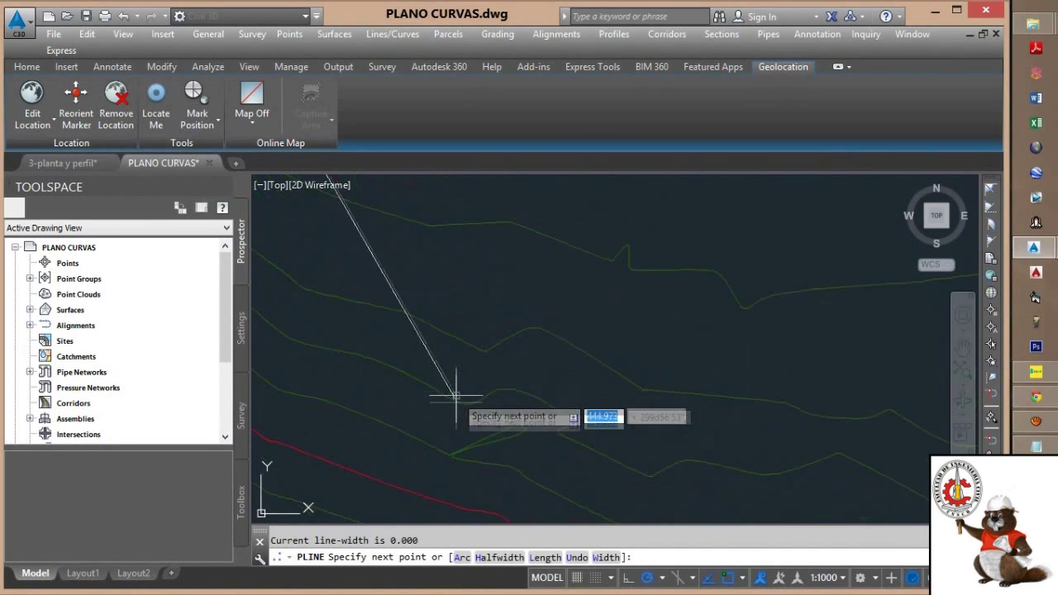
click(449, 420)
scroll(567, 415, down, 5)
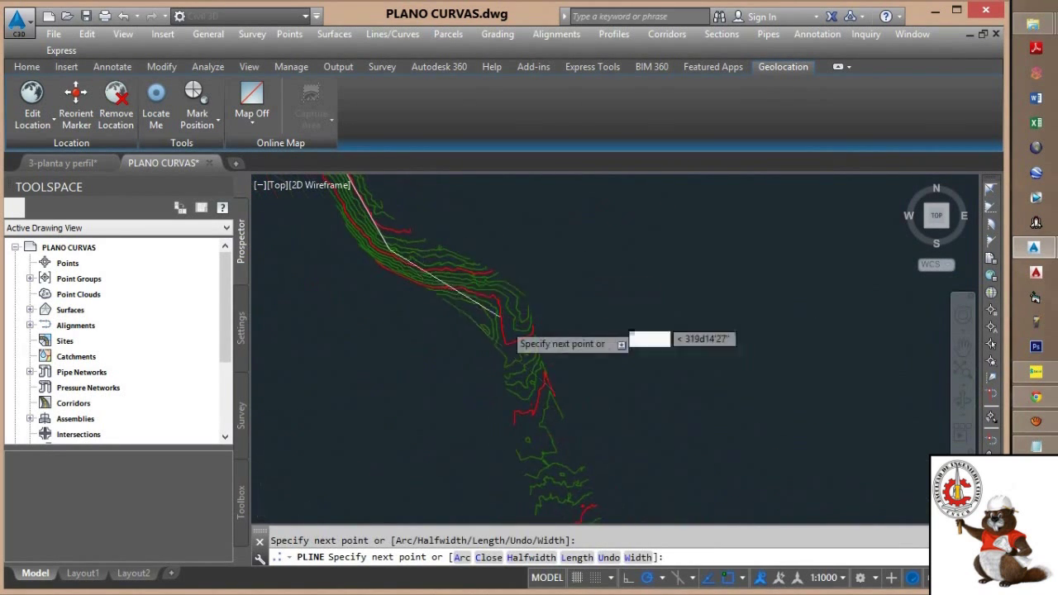
scroll(444, 259, up, 5)
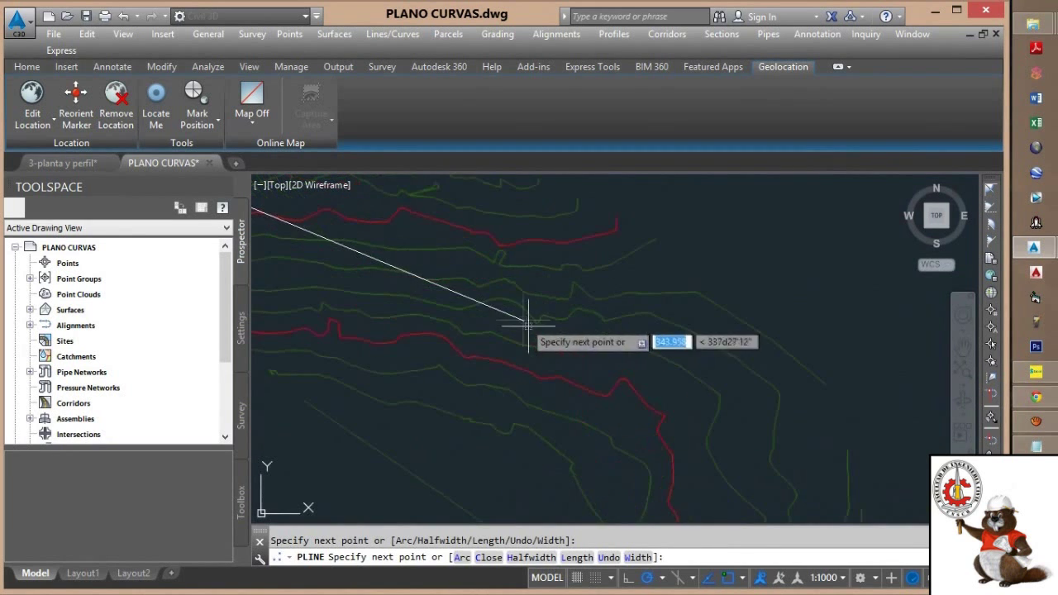
click(538, 331)
scroll(661, 406, down, 4)
scroll(488, 278, up, 5)
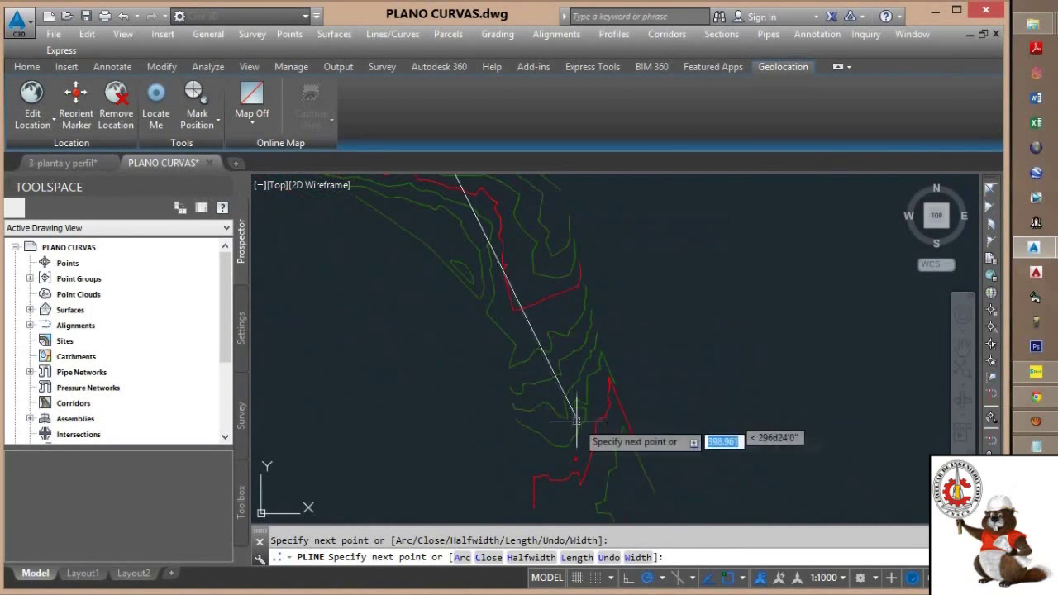
scroll(527, 267, down, 3)
click(526, 266)
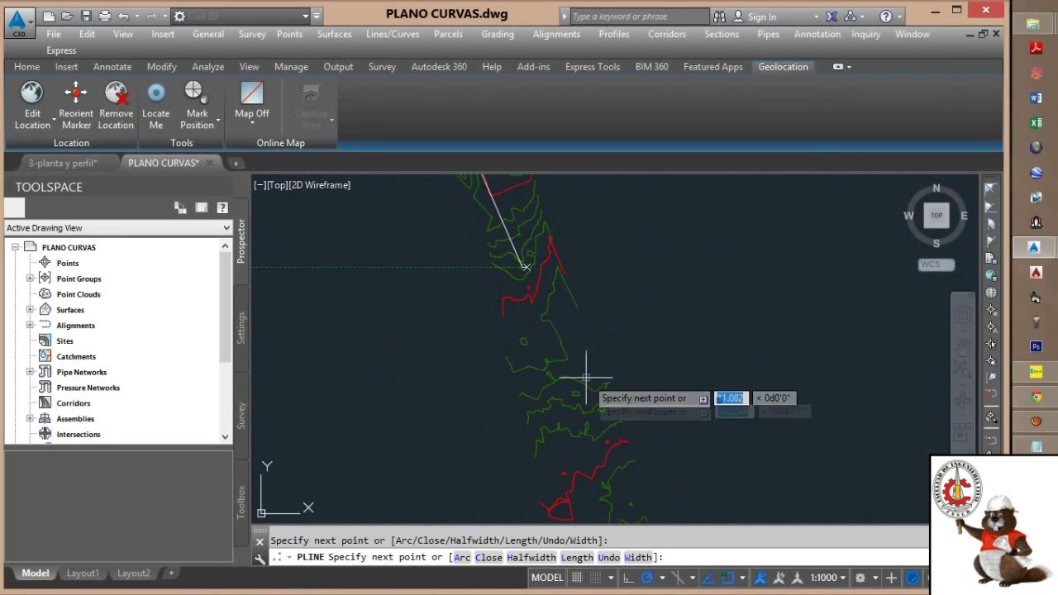
Continue the trial polyline southward with further vertices along the middle of the contour strip and end it.
click(568, 460)
scroll(568, 460, down, 4)
scroll(500, 436, up, 4)
middle_drag(525, 451, 548, 321)
click(550, 368)
scroll(576, 392, down, 4)
middle_drag(576, 391, 522, 178)
scroll(597, 320, up, 4)
click(664, 322)
scroll(722, 341, down, 4)
middle_drag(724, 342, 609, 223)
scroll(622, 252, up, 4)
click(701, 354)
scroll(633, 274, down, 4)
middle_drag(634, 274, 663, 397)
click(668, 207)
key(Escape)
Delete the trial polyline from the contour drawing.
click(703, 271)
click(657, 271)
key(Delete)
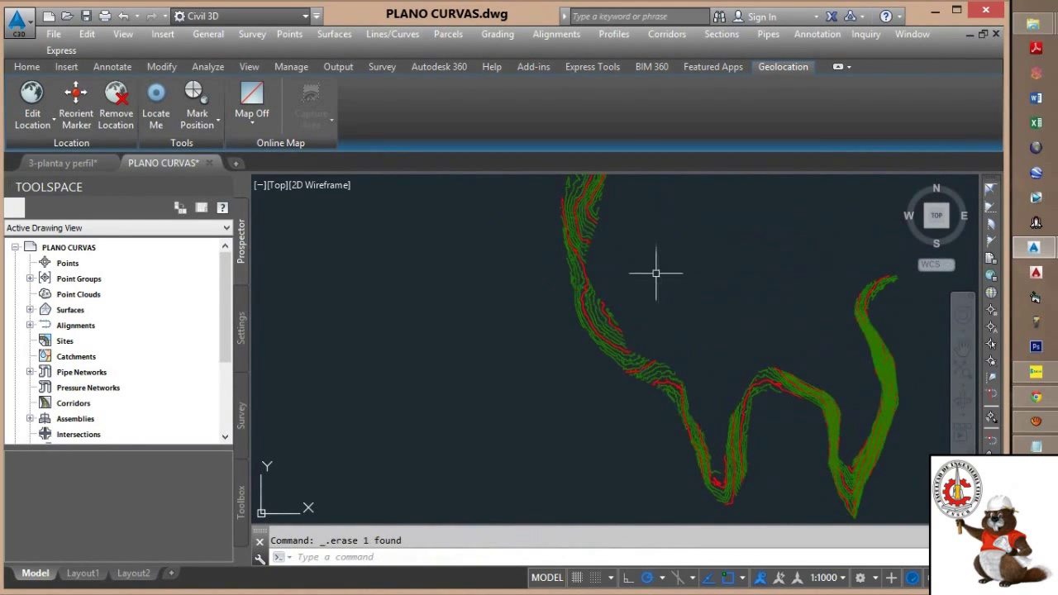
Open the PUNTOS ALINEAMIENTO text file from the chiara folder and look through its coordinate list down to the end.
middle_drag(635, 269, 621, 364)
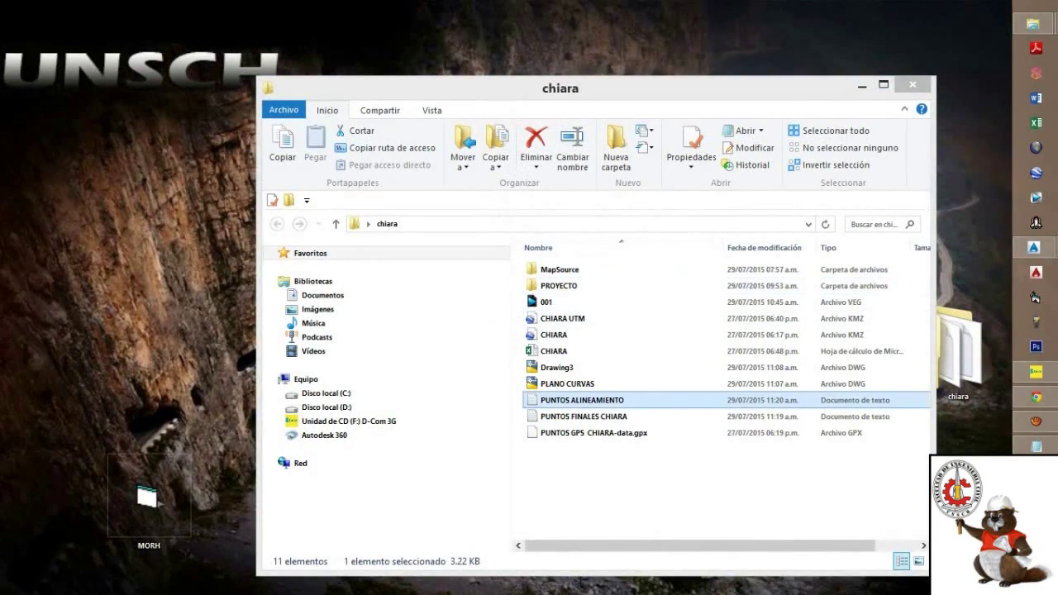
double_click(582, 400)
scroll(582, 400, down, 15)
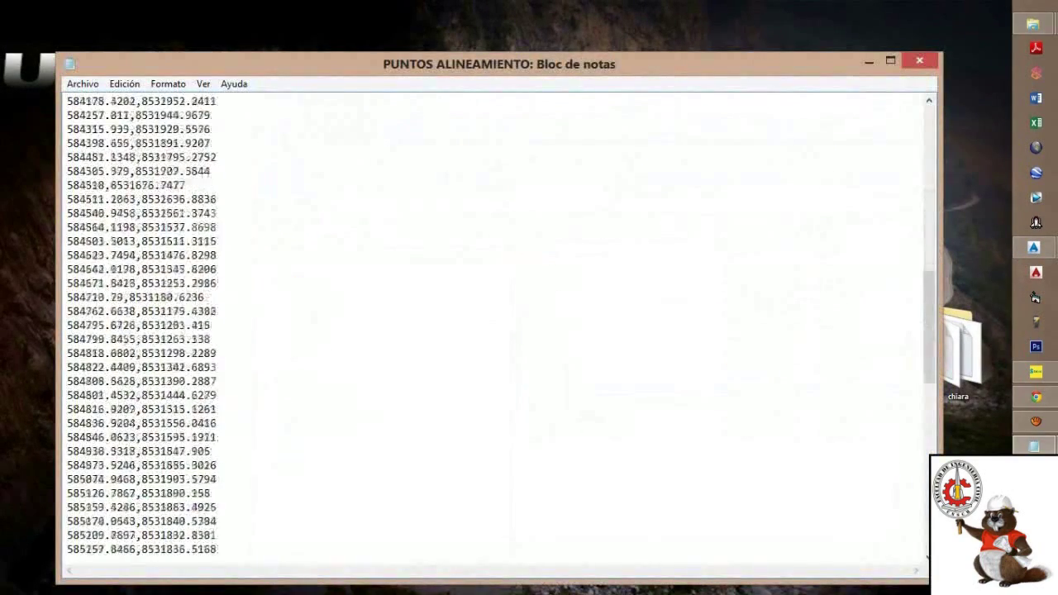
scroll(496, 322, down, 20)
scroll(496, 322, up, 20)
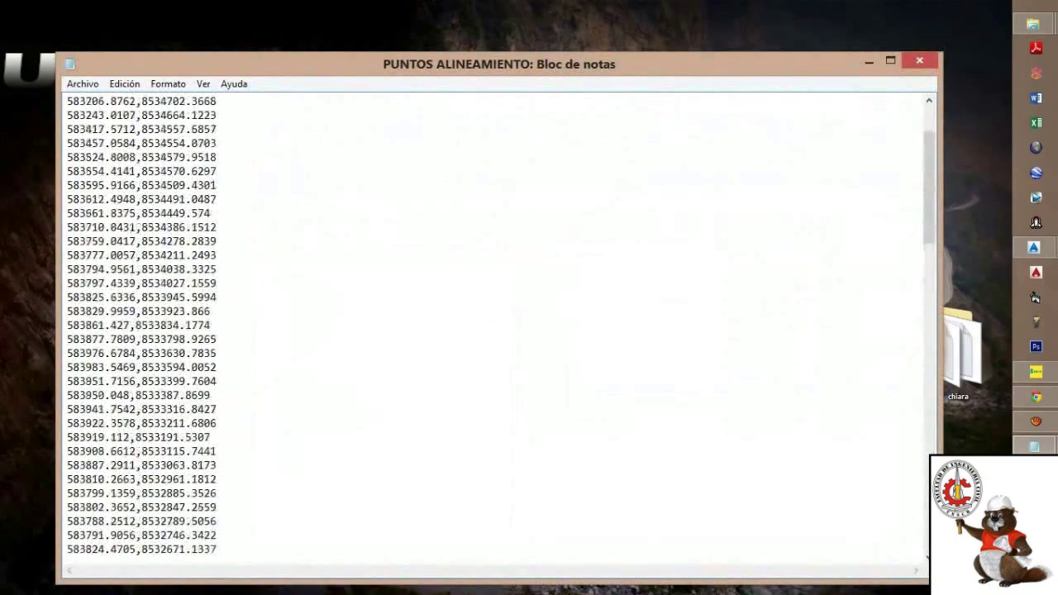
scroll(496, 323, up, 3)
scroll(495, 322, down, 20)
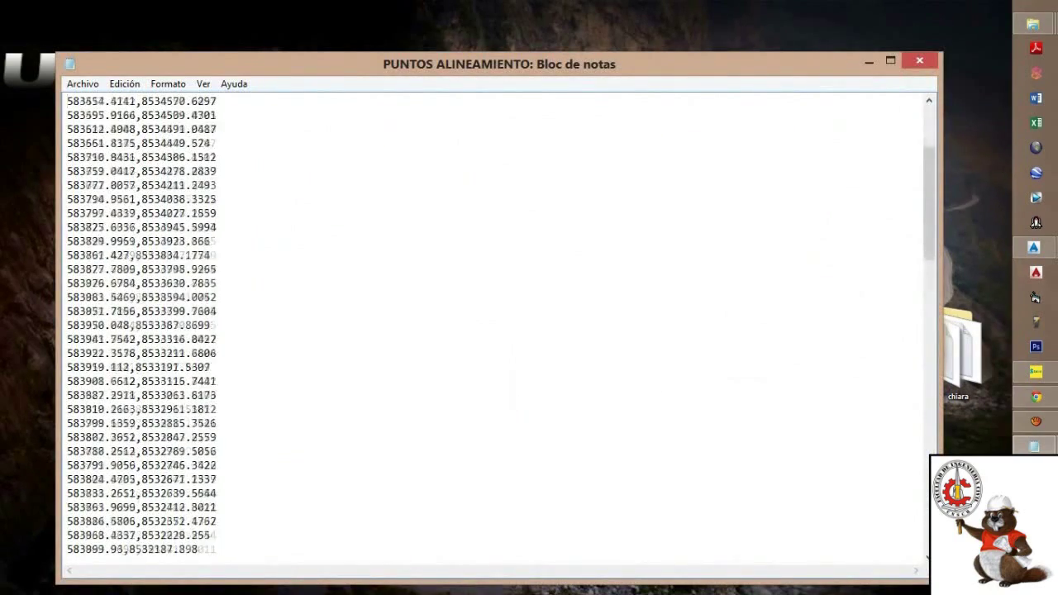
scroll(496, 323, down, 5)
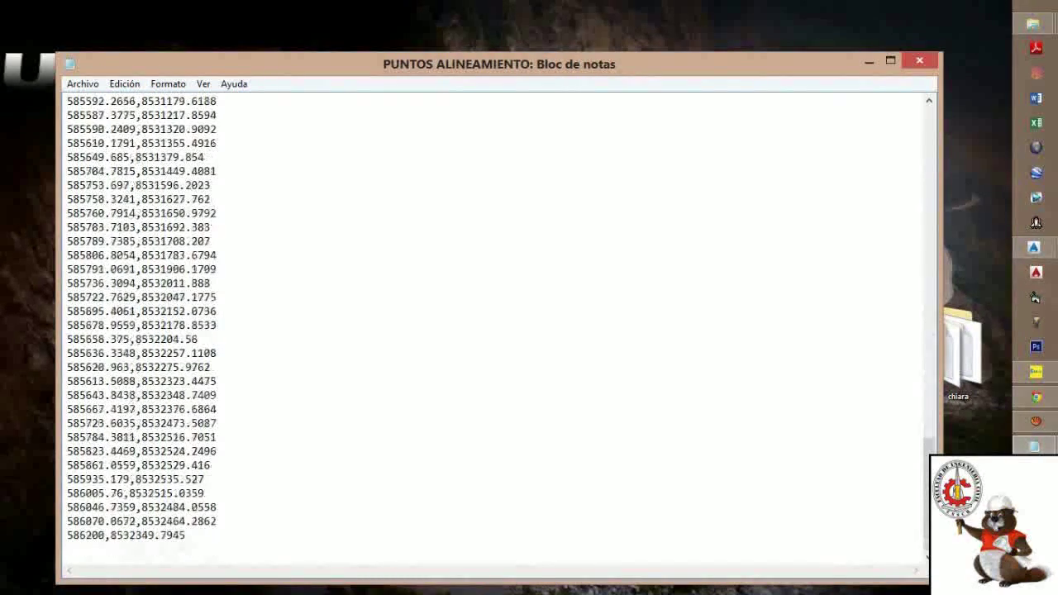
Copy the whole list of alignment coordinates from the end up to the first pair, and minimise the text file.
key(shift+Up)
key(shift+Up)
key(shift+Up)
key(shift+Up)
key(shift+Up)
key(shift+Up)
key(shift+Up)
key(shift+Up)
key(shift+Up)
key(shift+Up)
key(shift+Up)
key(shift+Up)
key(shift+Up)
key(shift+Up)
key(shift+Up)
key(shift+Up)
key(shift+Up)
key(shift+Up)
key(shift+Up)
key(shift+Up)
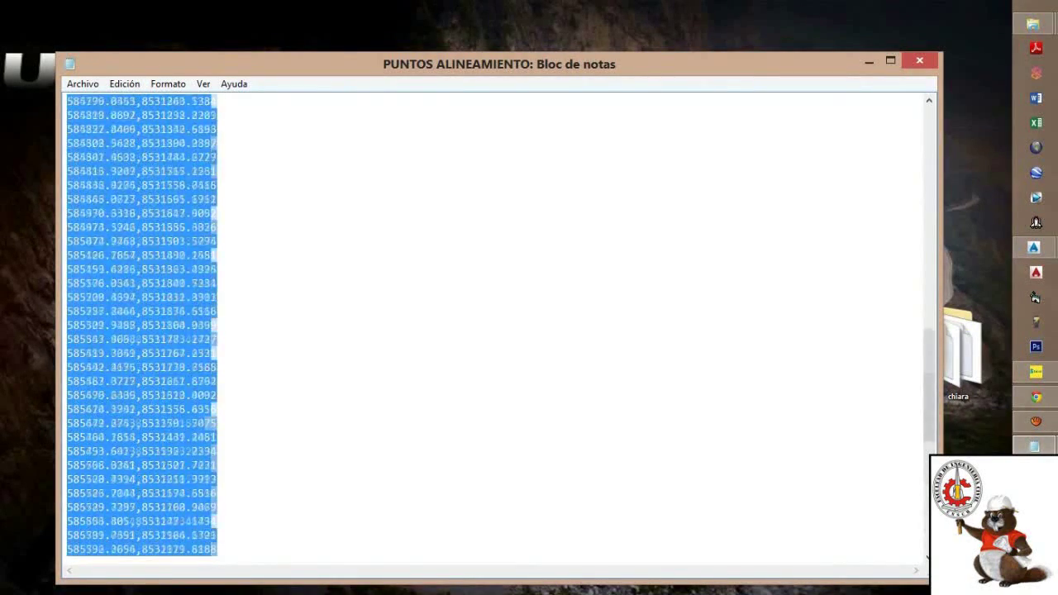
key(shift+Up)
key(shift+Up)
key(shift+Up)
key(shift+Up)
key(shift+Up)
key(shift+Up)
key(shift+Up)
key(shift+Up)
key(shift+Up)
key(shift+Up)
key(shift+Up)
key(shift+Up)
key(shift+Up)
key(shift+Up)
key(shift+Up)
key(shift+Up)
key(shift+Up)
key(shift+Up)
key(shift+Up)
key(shift+Up)
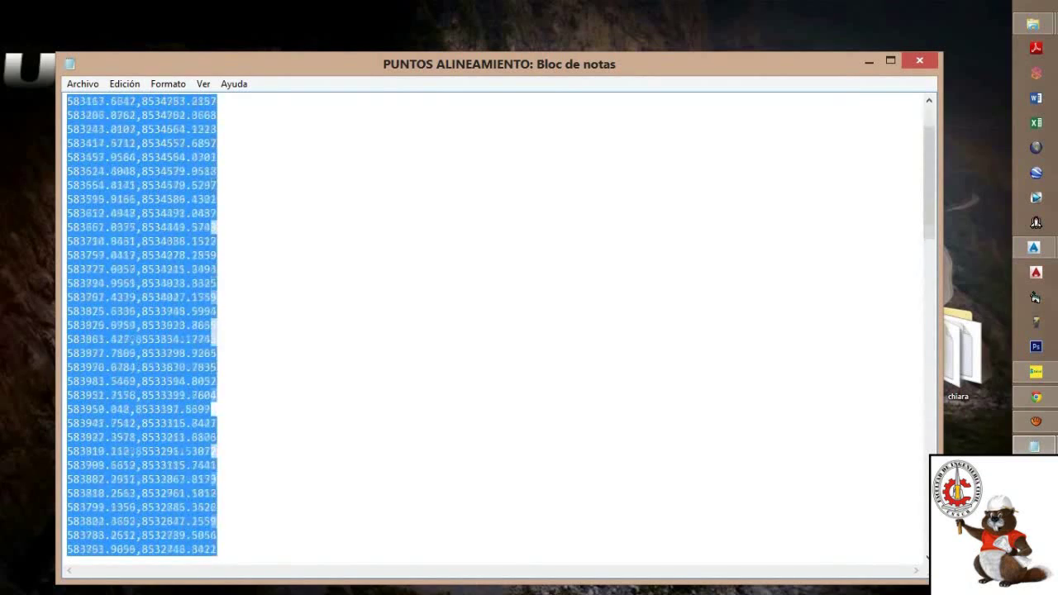
right_click(85, 108)
click(108, 156)
click(868, 61)
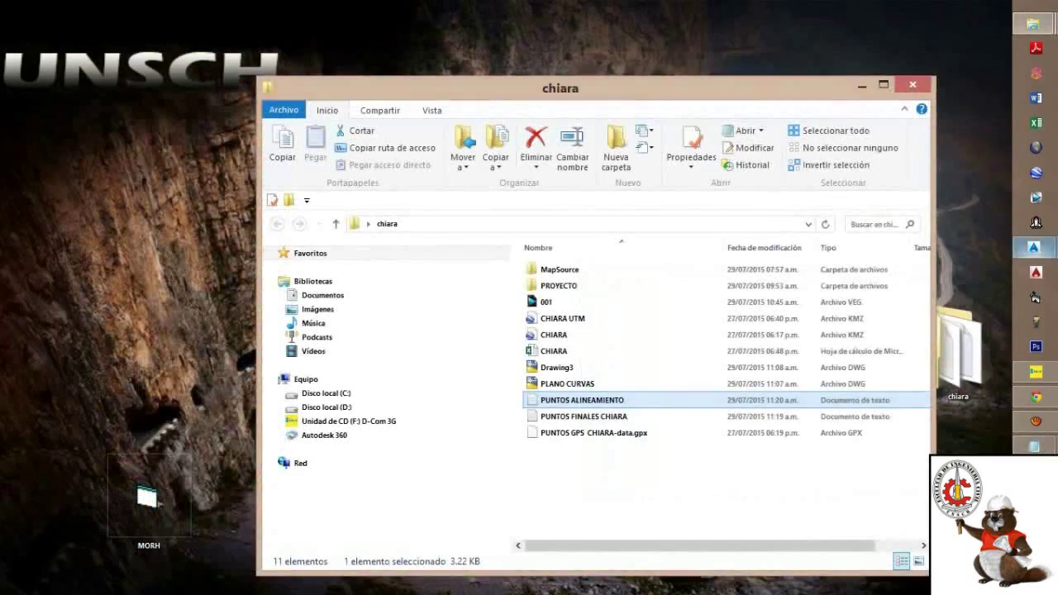
Switch to PLANO CURVAS in Civil 3D and draw a polyline through the copied alignment coordinates, ending at 586200,8532349.7945.
mouse_move(1033, 247)
click(913, 297)
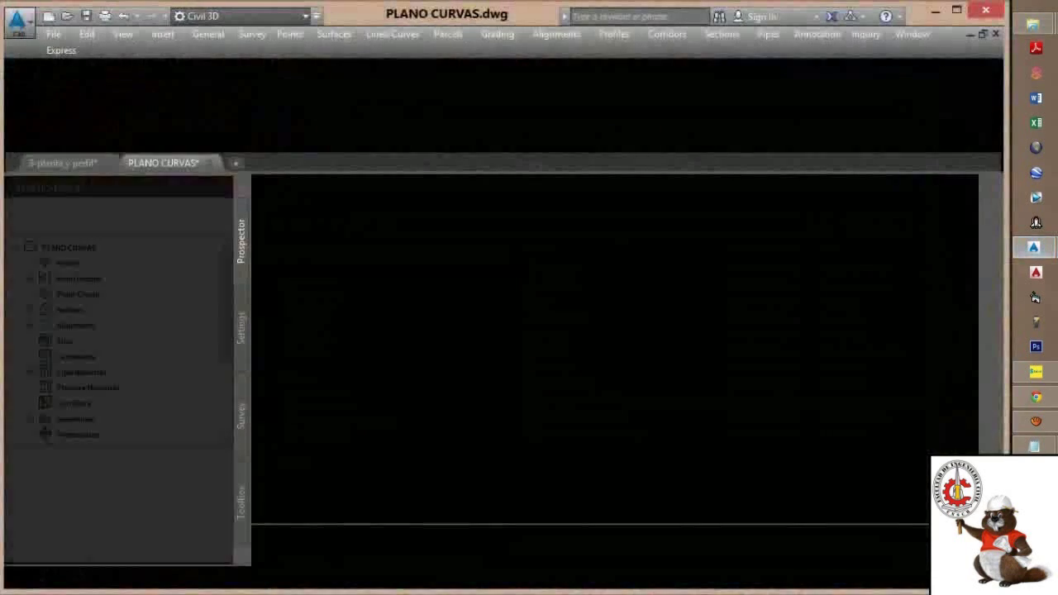
scroll(467, 425, down, 4)
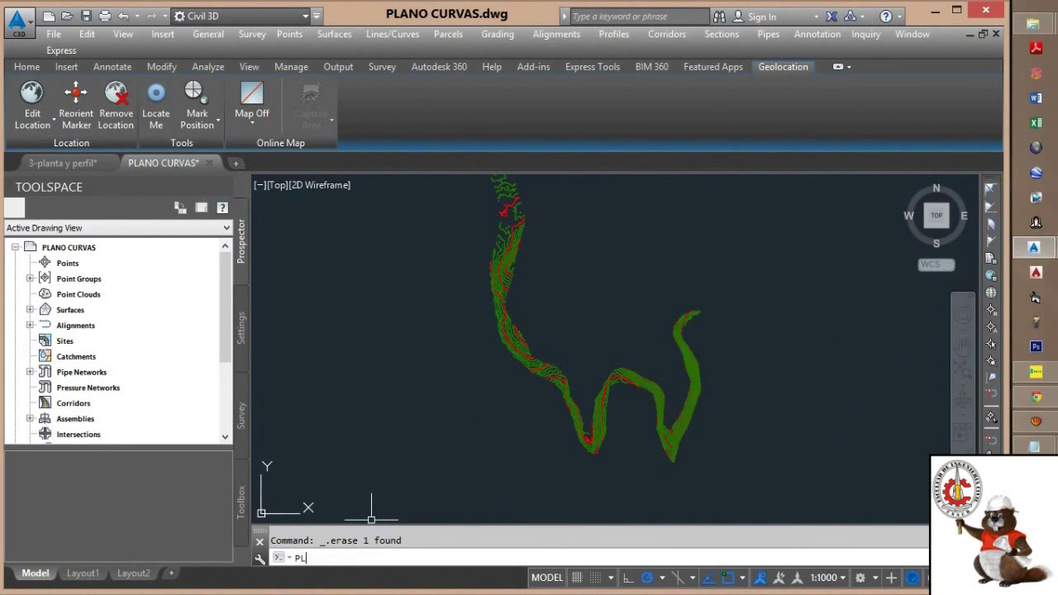
text(PL)
key(Return)
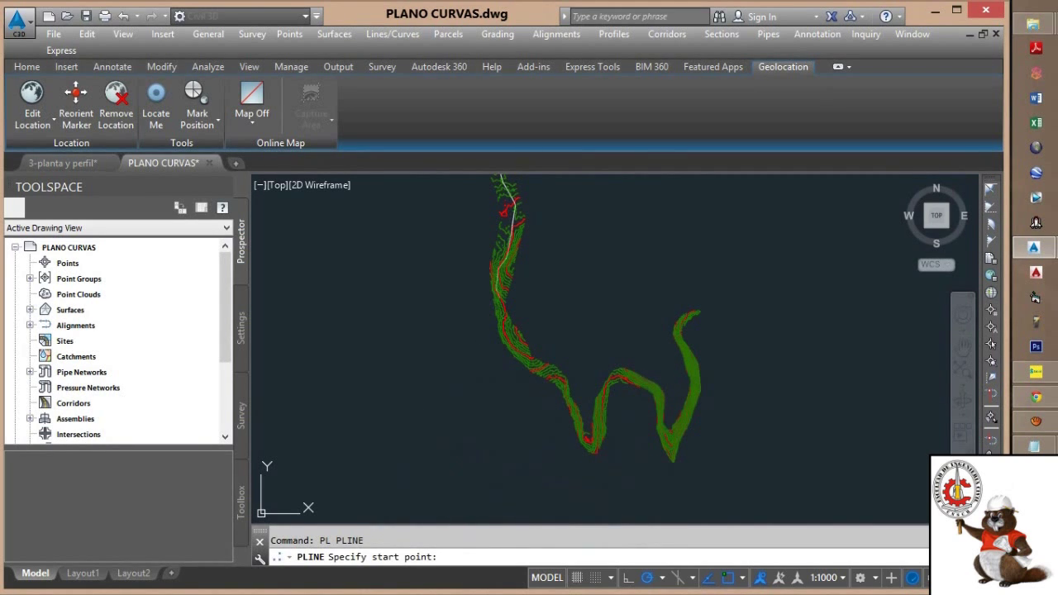
click(720, 316)
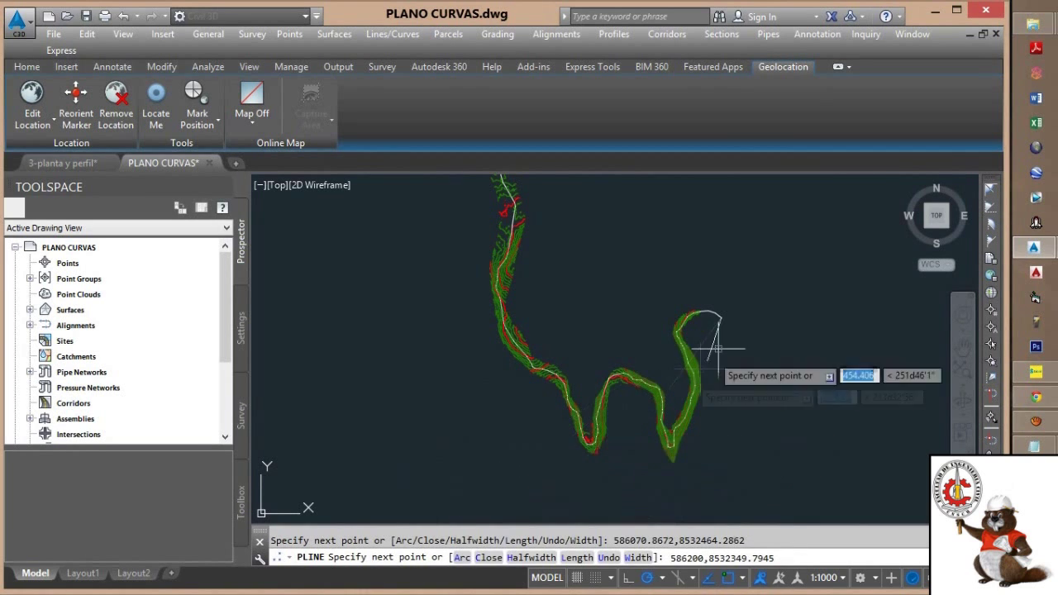
scroll(744, 294, up, 2)
key(Return)
key(Return)
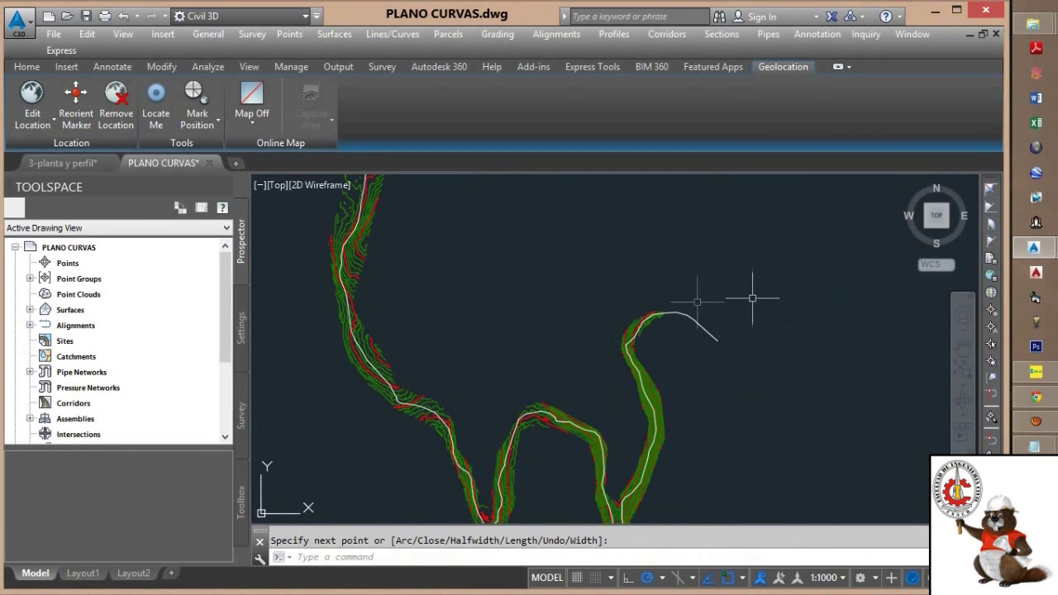
Draw a straight line across the contour strip and the axis polyline, near the strip's northeastern end.
scroll(657, 308, down, 2)
middle_drag(650, 325, 623, 404)
middle_drag(497, 266, 513, 301)
scroll(653, 450, up, 5)
text(l)
key(Return)
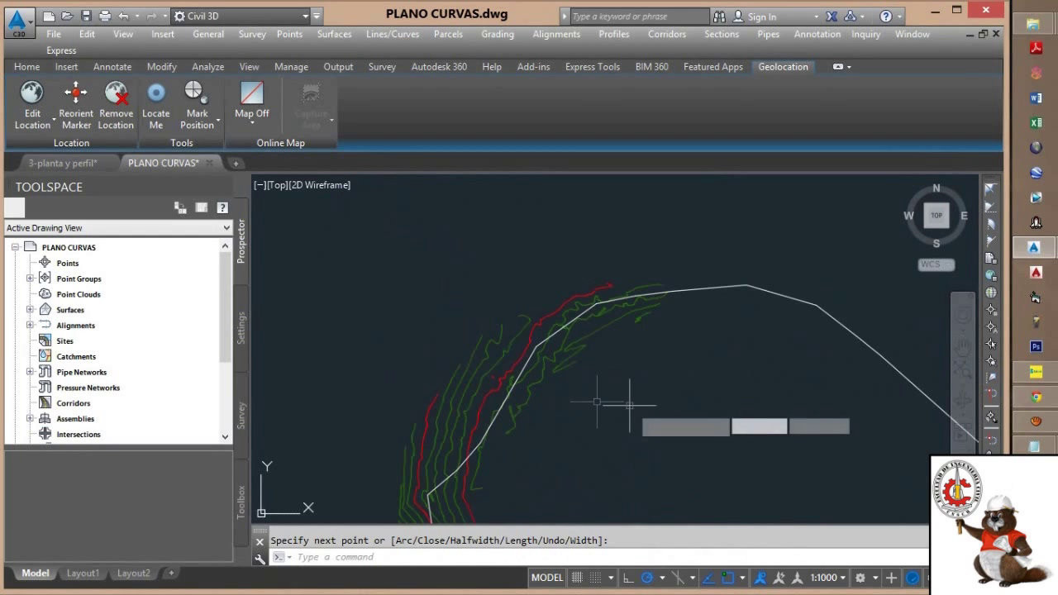
click(635, 409)
click(510, 210)
key(Return)
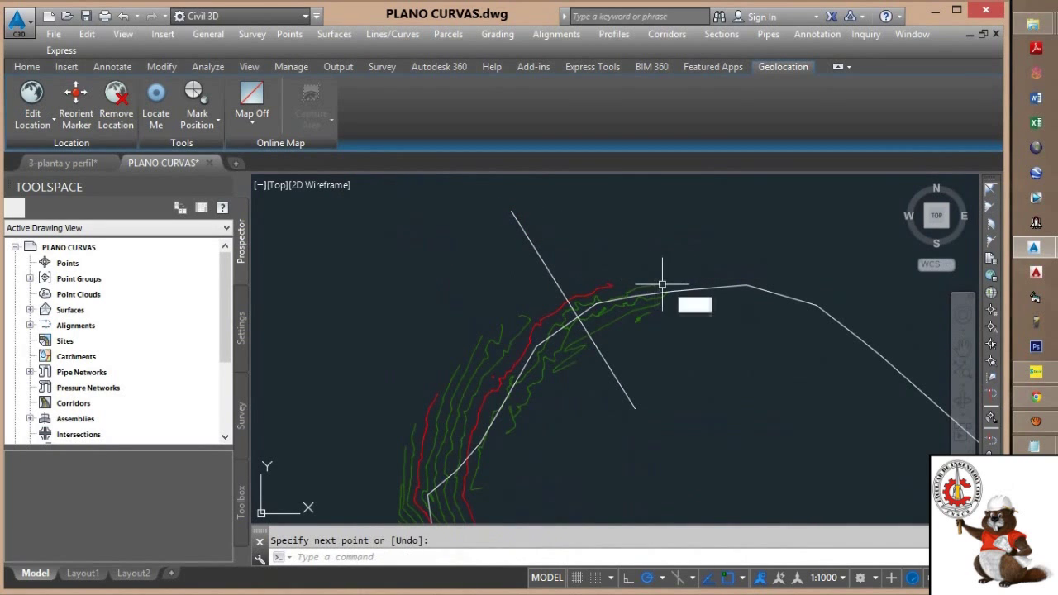
Trim away the white polyline segment just beyond the east end of the contour lines.
key(Return)
text(tr)
key(Return)
key(Return)
click(704, 289)
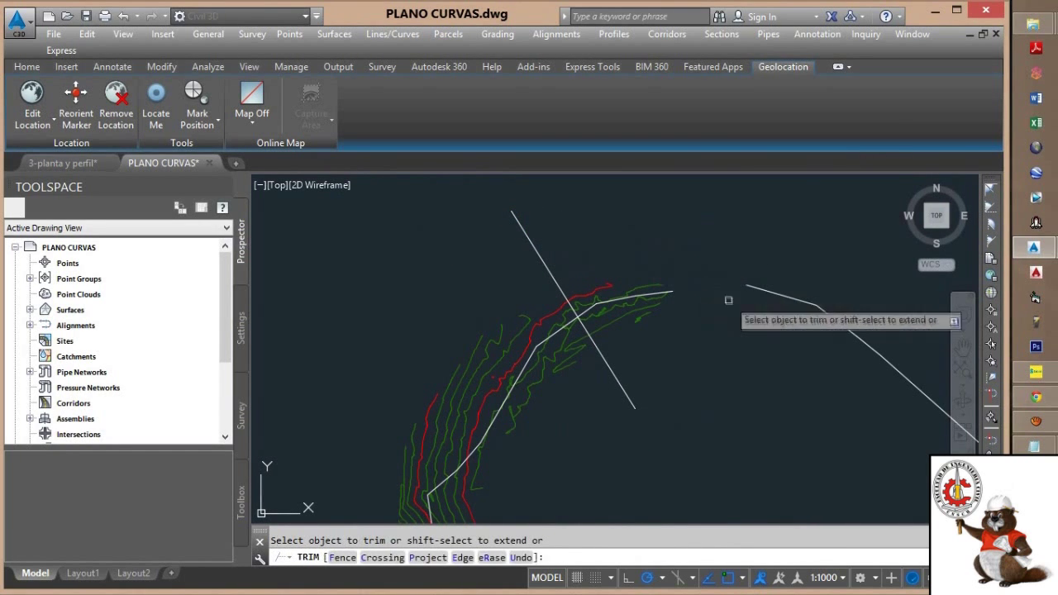
scroll(623, 295, up, 6)
key(Escape)
scroll(578, 321, down, 6)
Trim the polyline's end back to the slanted crossing line, using that line as the cutting edge.
text(t)
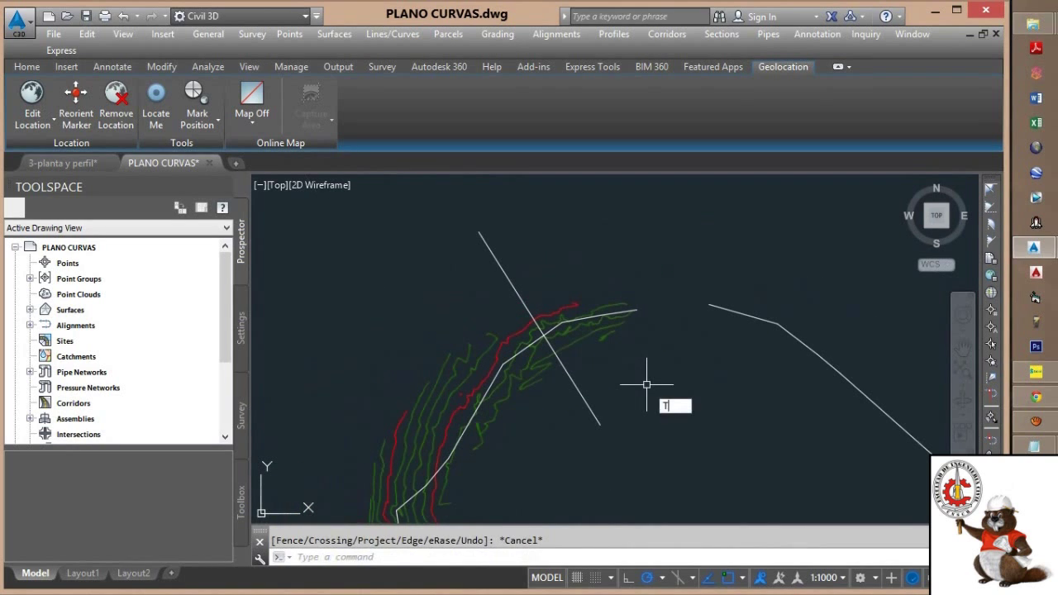
text(r)
key(Return)
click(615, 407)
click(564, 446)
key(Return)
scroll(566, 333, up, 4)
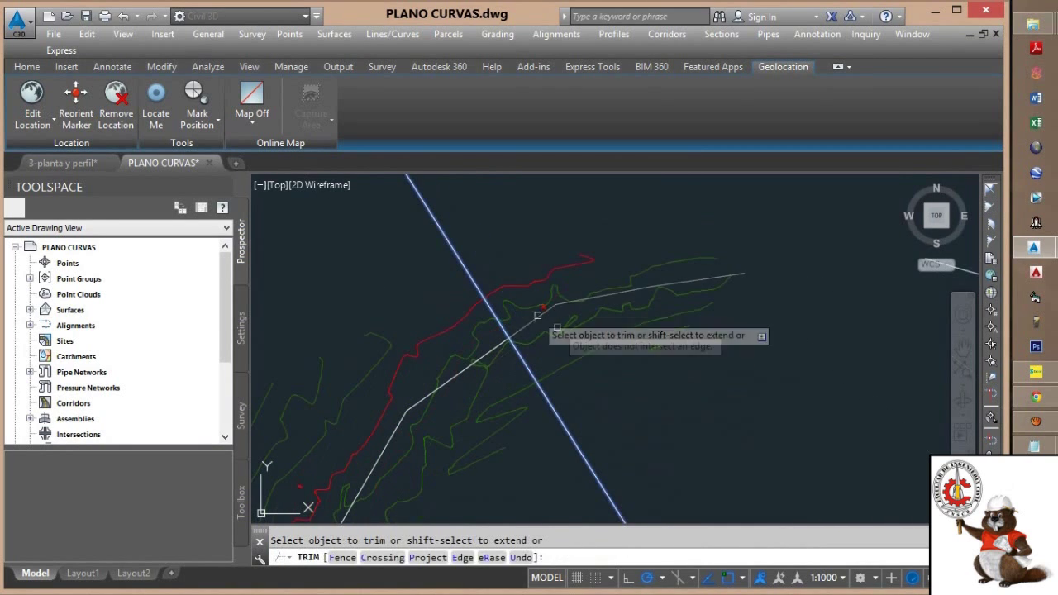
click(526, 327)
key(Escape)
Erase the slanted cutting line and the detached leftover piece of polyline beyond the contours.
click(426, 260)
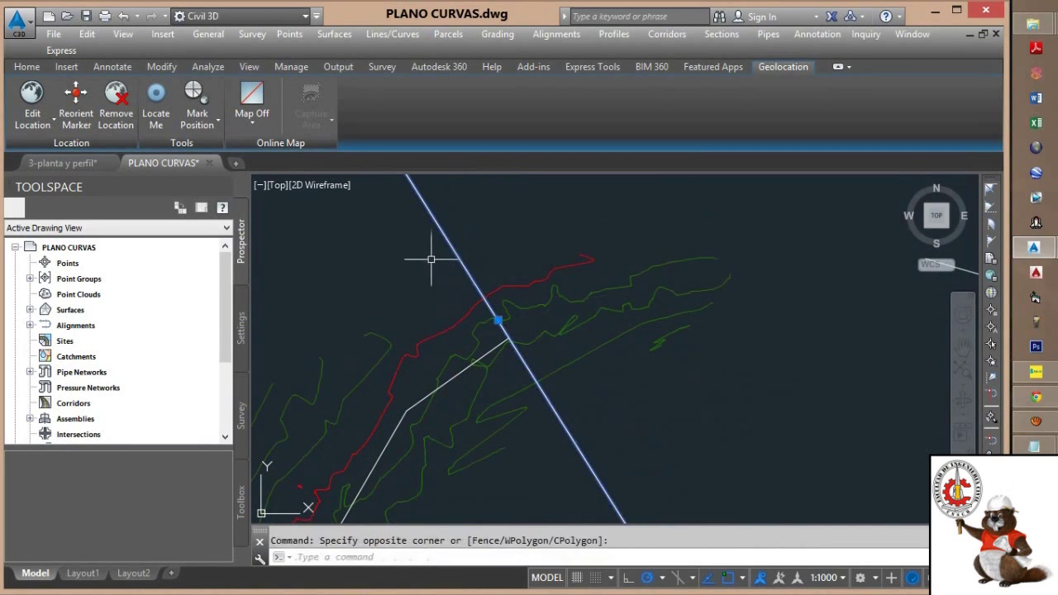
key(Delete)
scroll(691, 309, down, 2)
mouse_move(691, 309)
middle_down()
mouse_move(545, 302)
mouse_move(408, 272)
mouse_move(458, 338)
mouse_move(472, 431)
middle_up()
scroll(664, 276, down, 4)
click(727, 289)
click(673, 342)
key(Delete)
Remove the far outlying end vertex of the polyline so its other end stops within the contour strip.
scroll(574, 363, down, 8)
scroll(420, 337, up, 4)
scroll(419, 320, up, 4)
scroll(496, 376, down, 7)
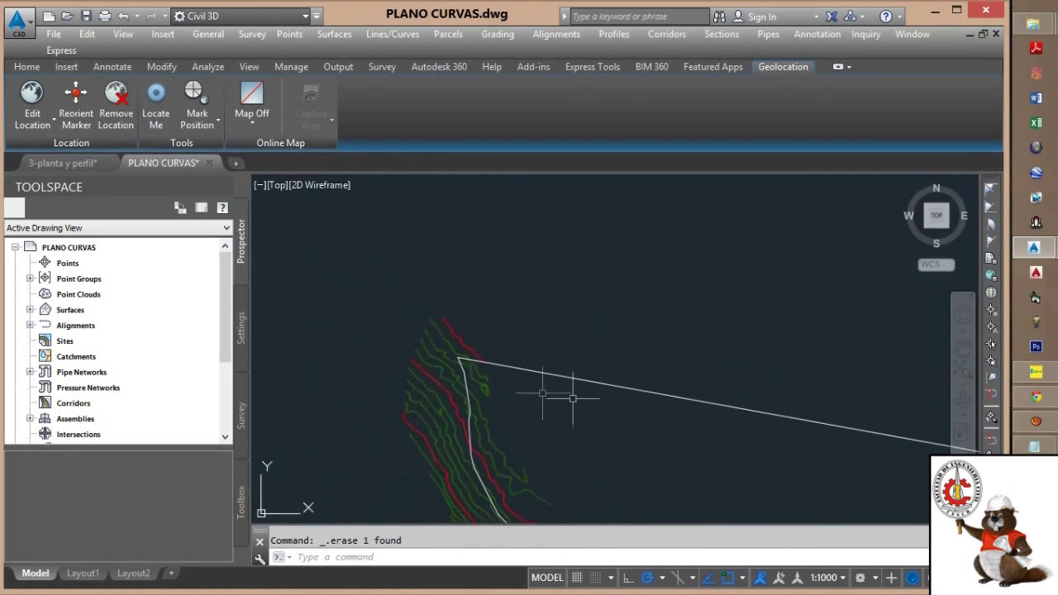
middle_drag(562, 398, 446, 276)
click(599, 313)
click(537, 257)
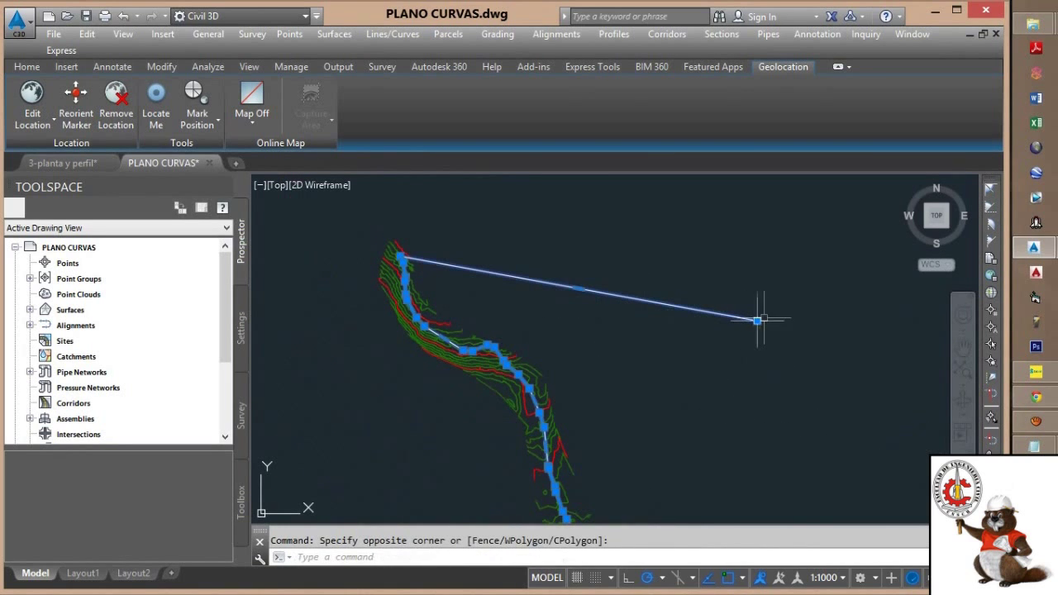
mouse_move(758, 319)
click(801, 385)
key(Escape)
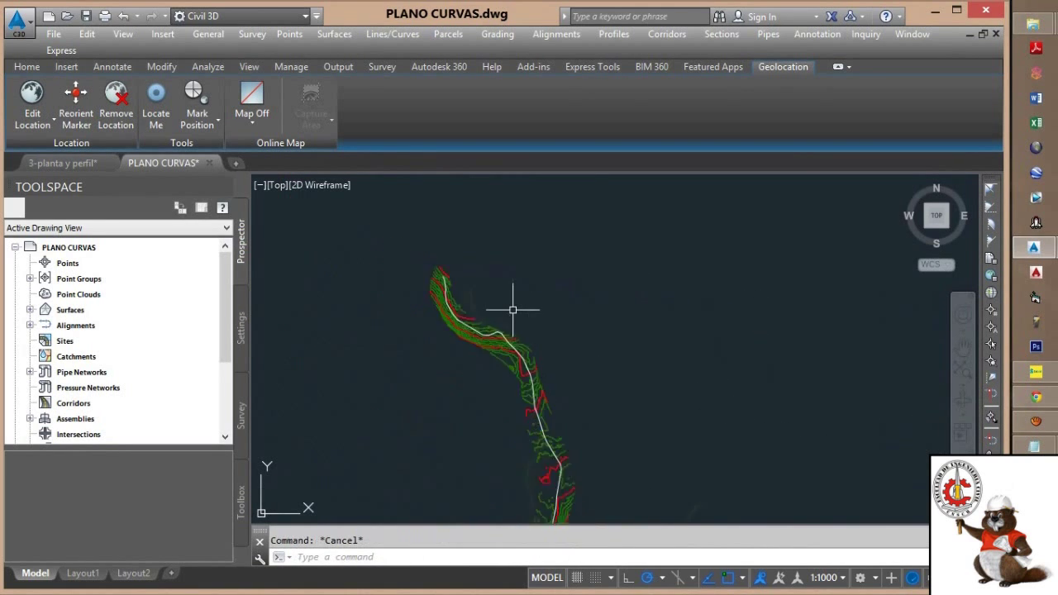
Examine how the white road polyline follows the contour strip, including the sharp bends and its upper end.
scroll(488, 252, down, 2)
scroll(520, 279, down, 2)
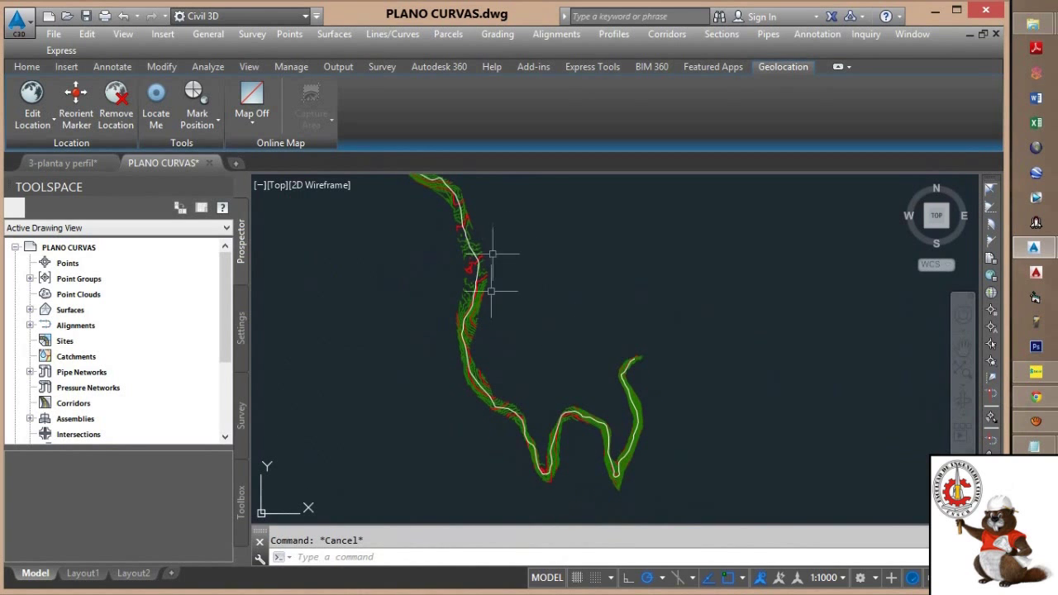
scroll(604, 451, up, 5)
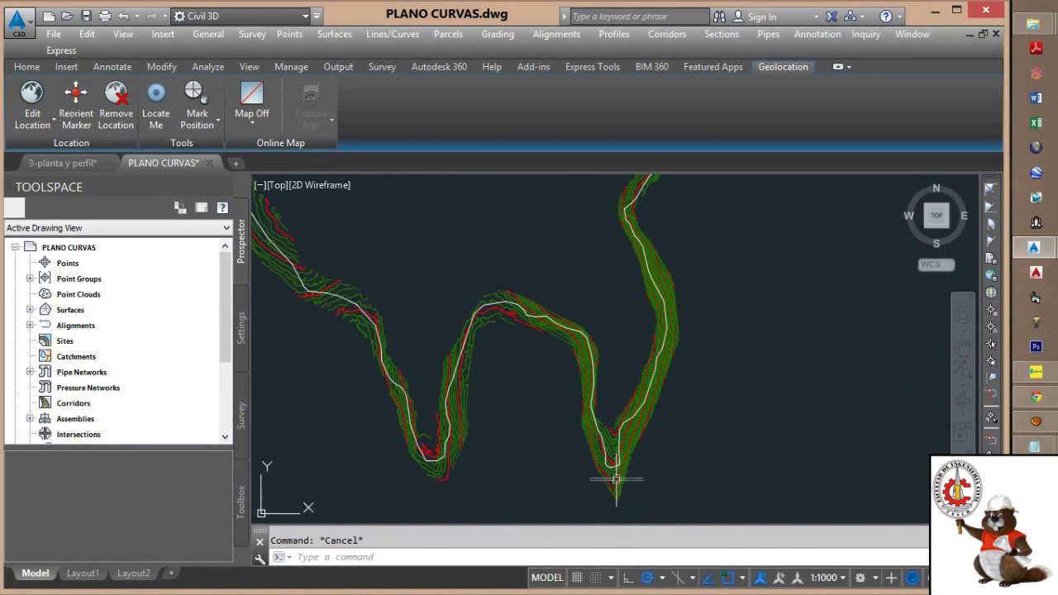
scroll(596, 429, up, 5)
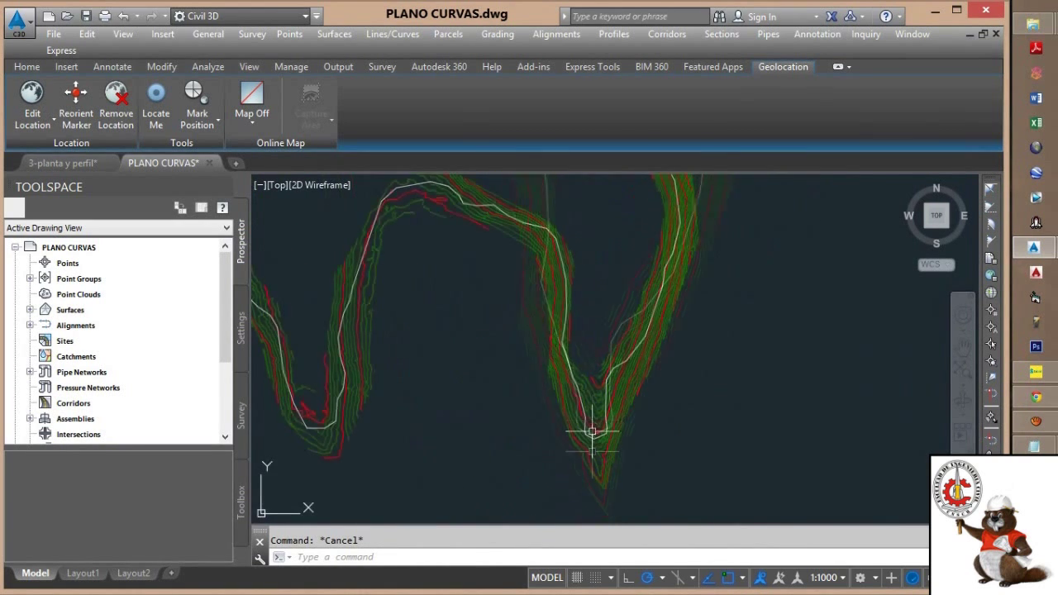
scroll(555, 372, down, 12)
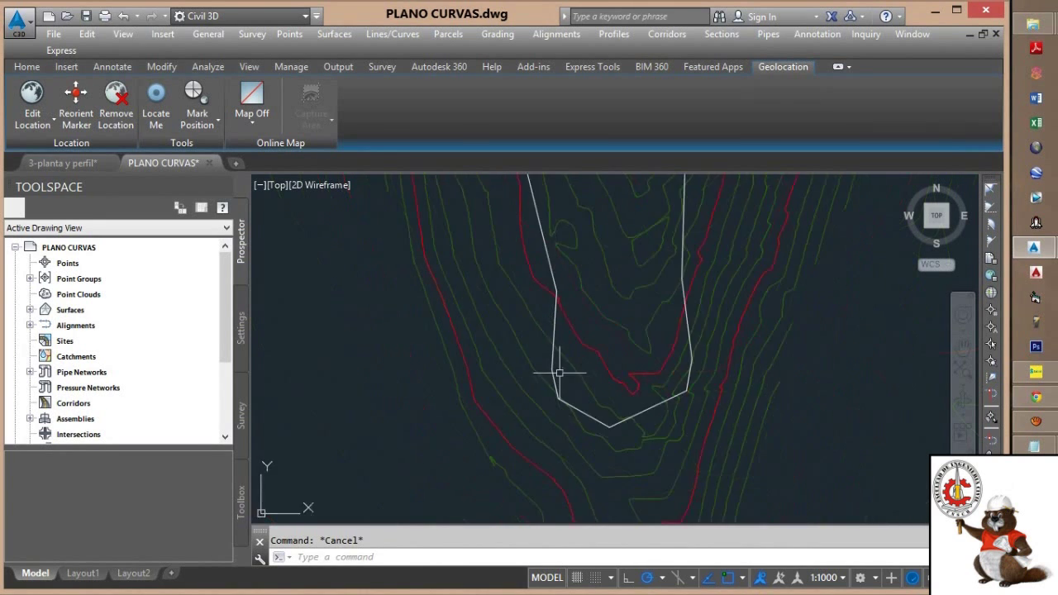
middle_drag(453, 325, 557, 471)
scroll(438, 314, down, 3)
scroll(434, 301, up, 6)
scroll(434, 290, up, 8)
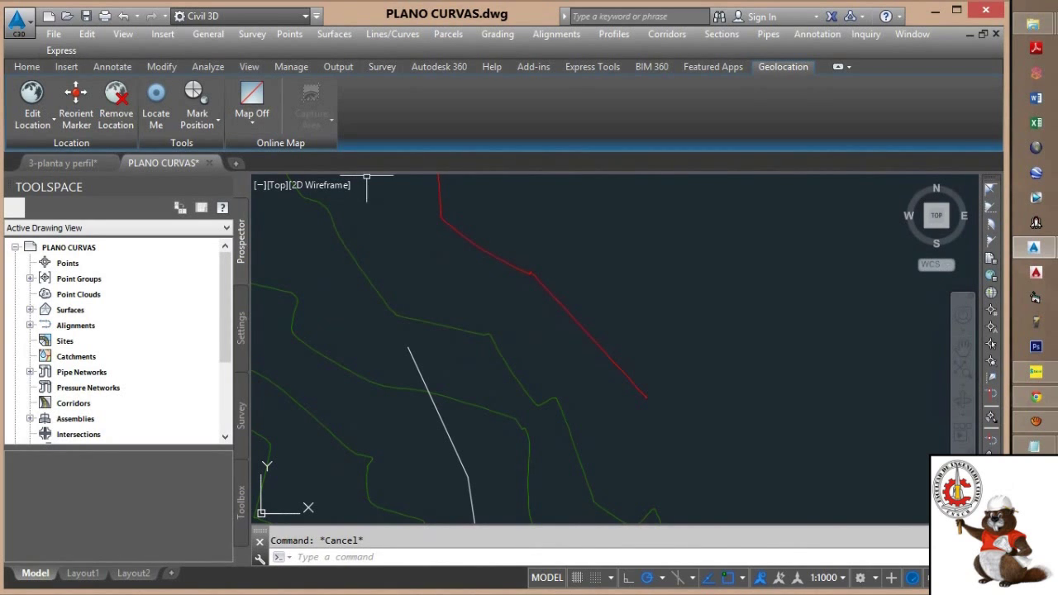
Start creating an alignment from a polyline and select the white road polyline as its source.
click(26, 67)
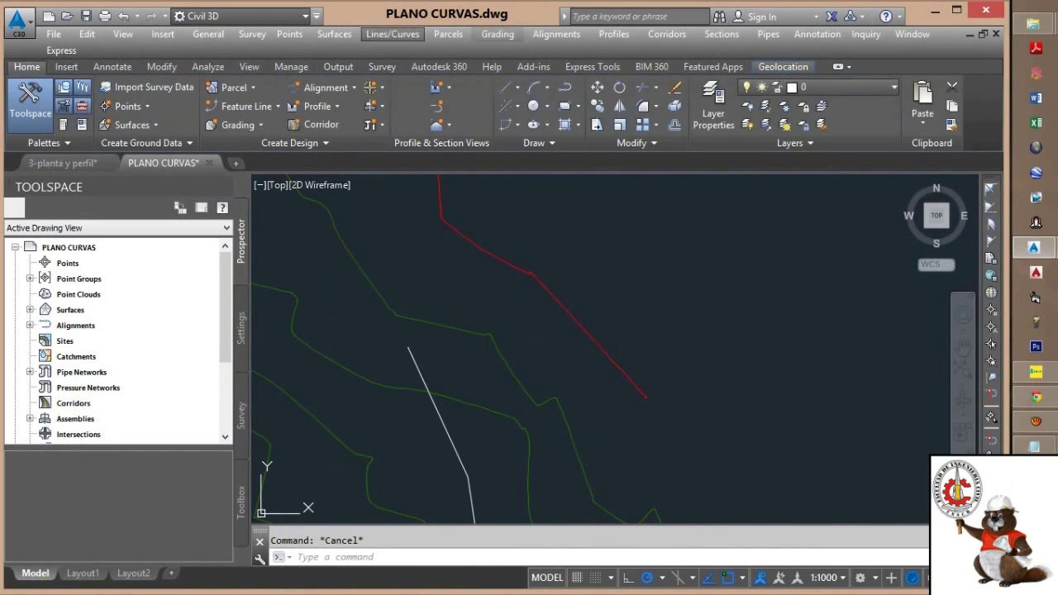
click(556, 34)
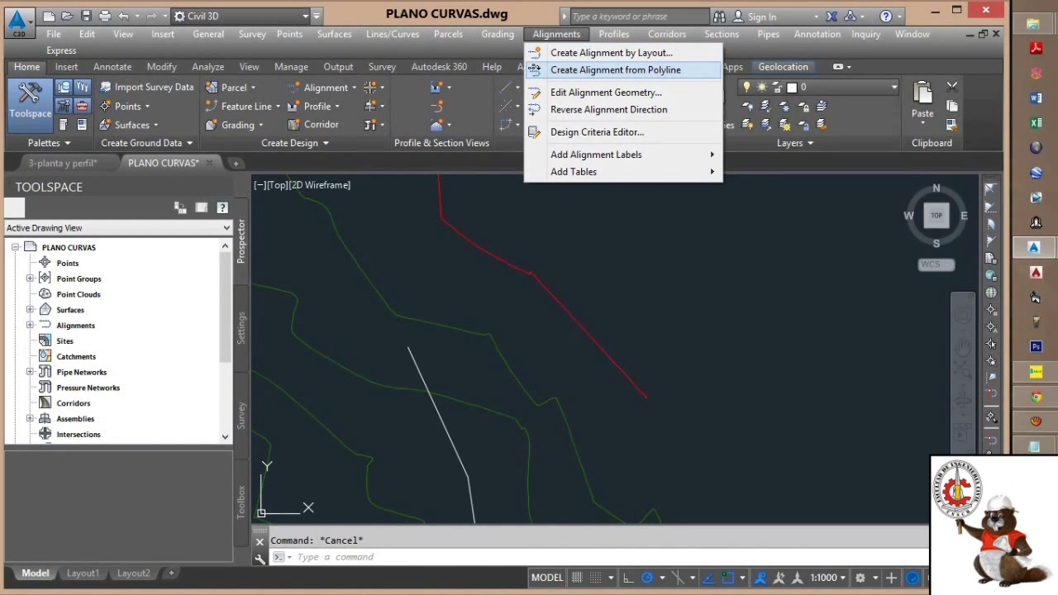
scroll(407, 181, down, 5)
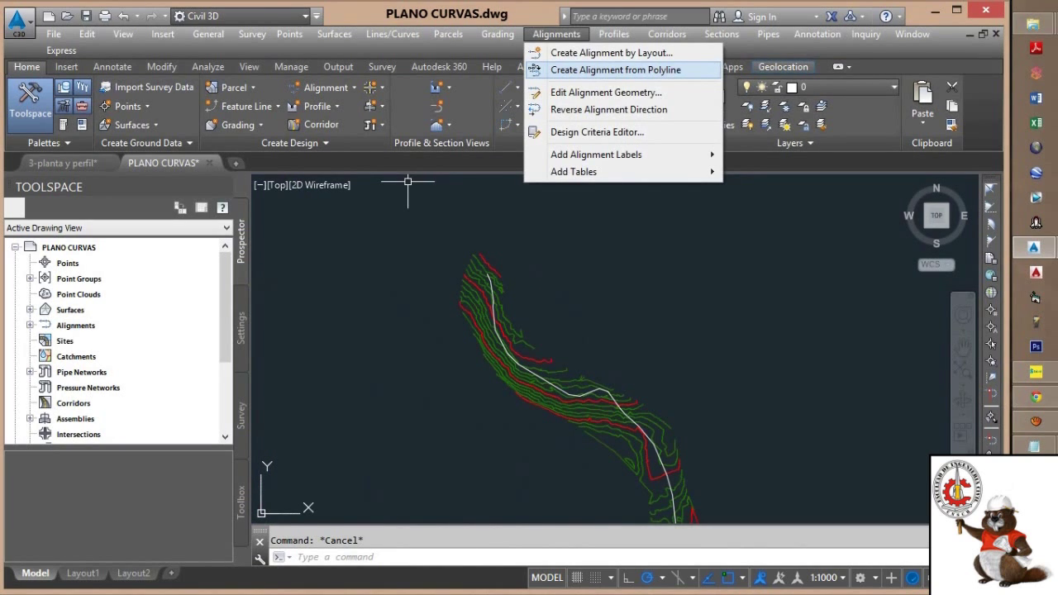
key(Return)
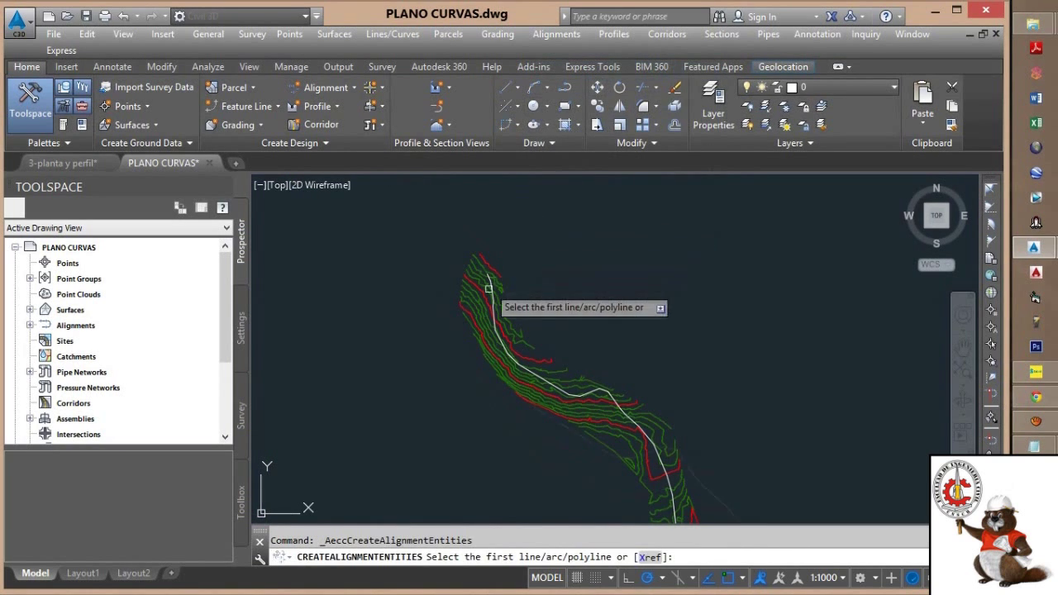
scroll(498, 304, up, 4)
scroll(491, 290, up, 3)
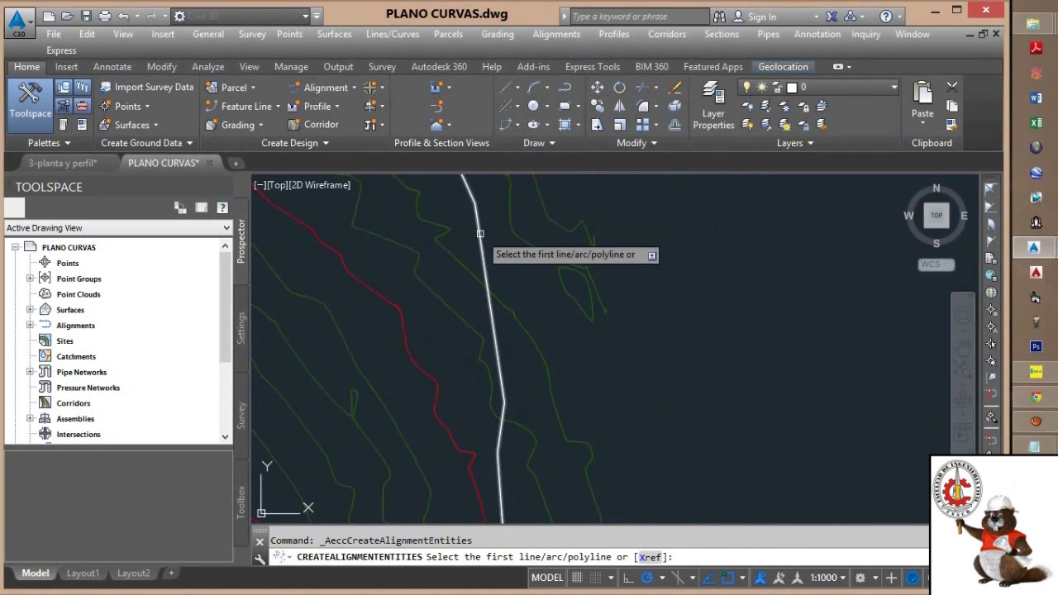
click(479, 234)
scroll(647, 274, down, 2)
scroll(647, 274, down, 5)
scroll(610, 235, down, 3)
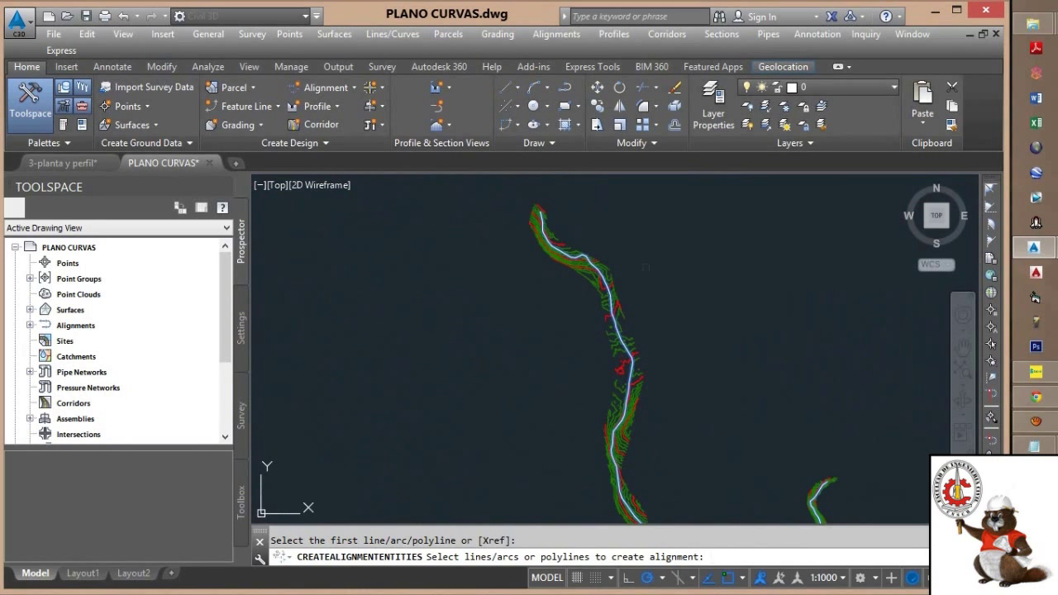
key(Return)
Accept the polyline's proposed alignment direction without reversing it.
middle_drag(646, 271, 575, 170)
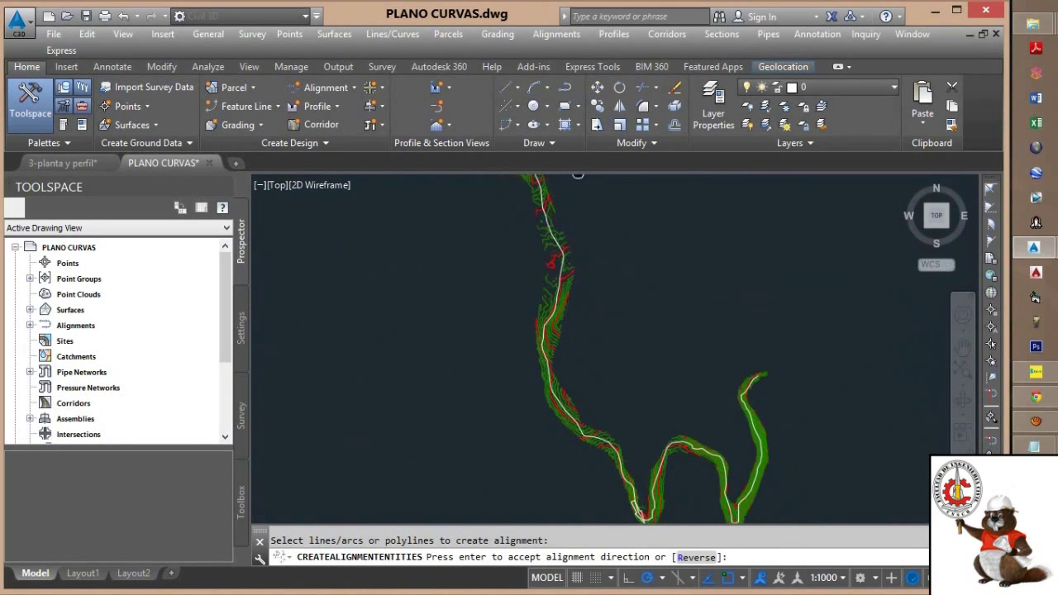
middle_drag(605, 271, 572, 184)
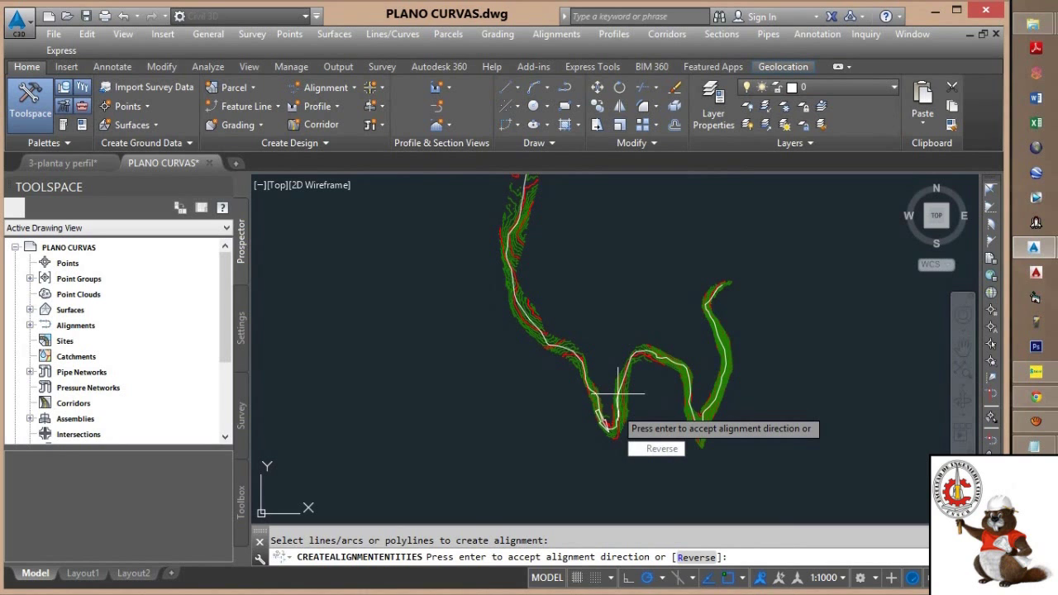
key(Return)
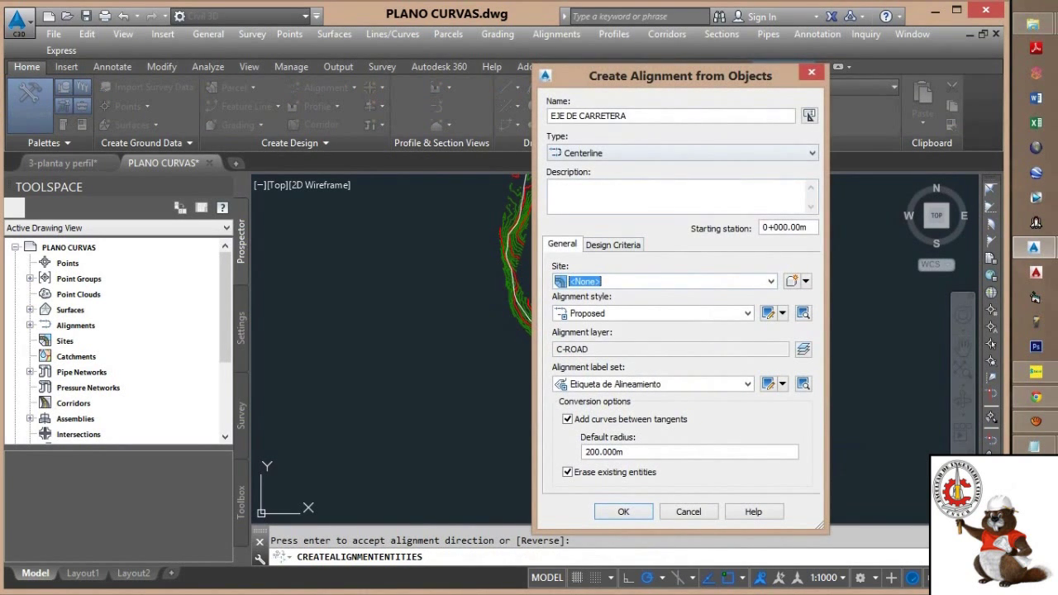
Name the alignment EJE DE CARRETERA and keep the Proposed alignment style.
drag(629, 115, 551, 115)
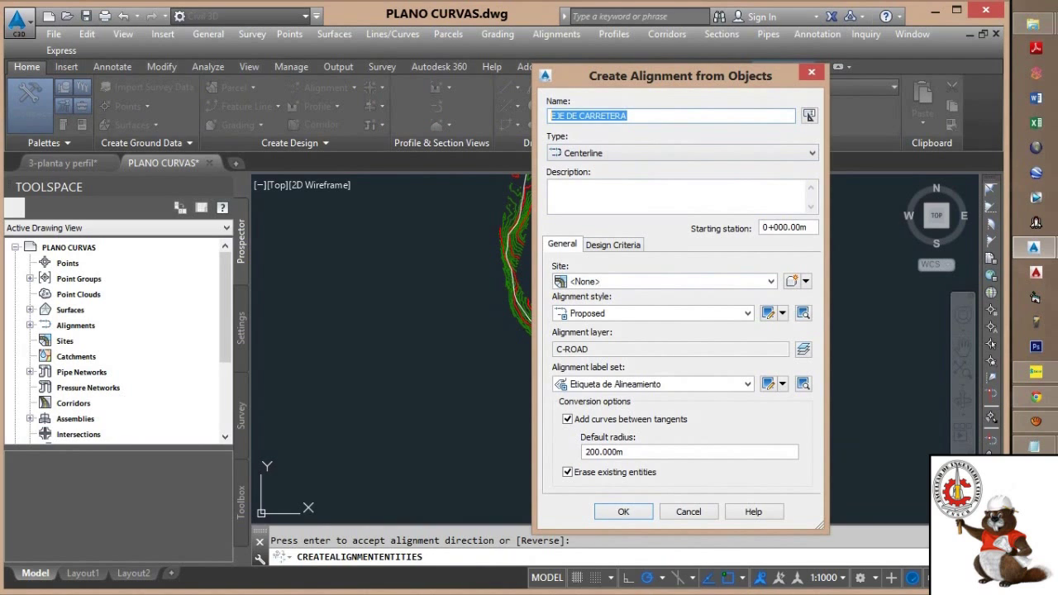
key(ctrl)
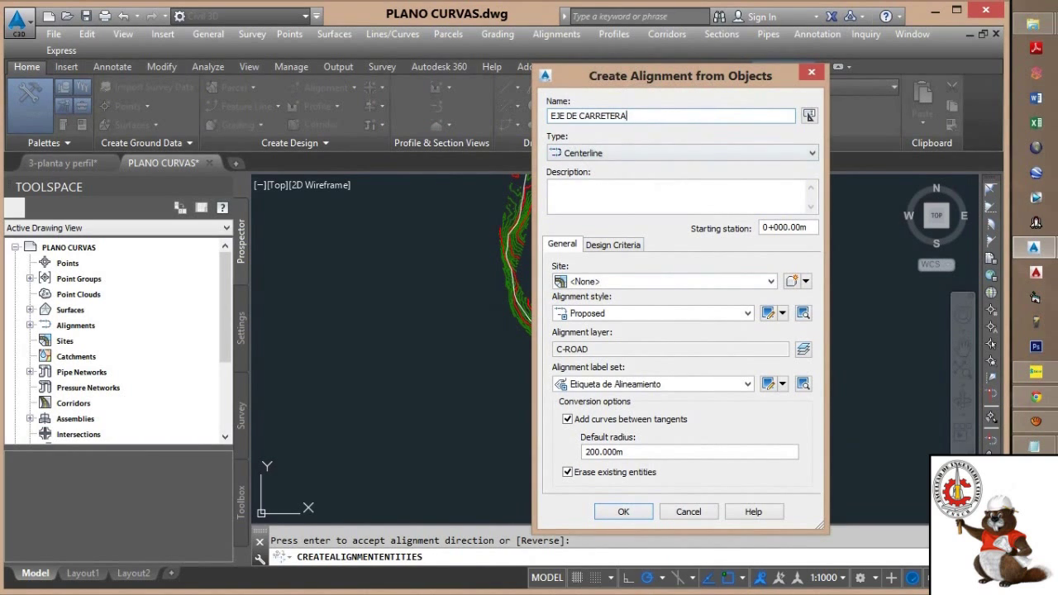
click(747, 313)
click(747, 313)
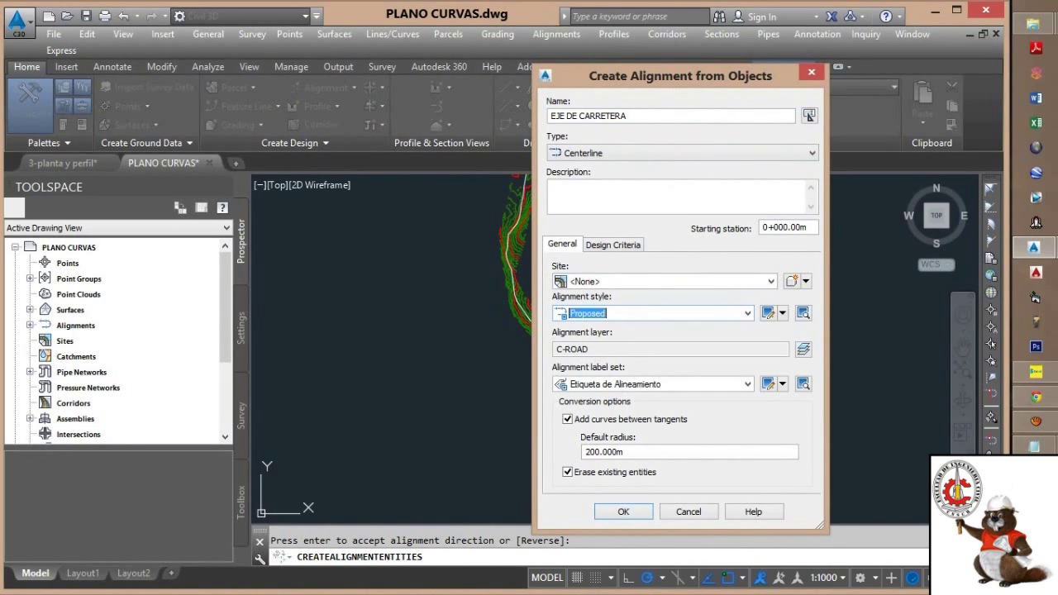
Use the Etiqueta de Alineamiento label set, keep curves between tangents at a 200 m default radius, and create the alignment.
click(747, 384)
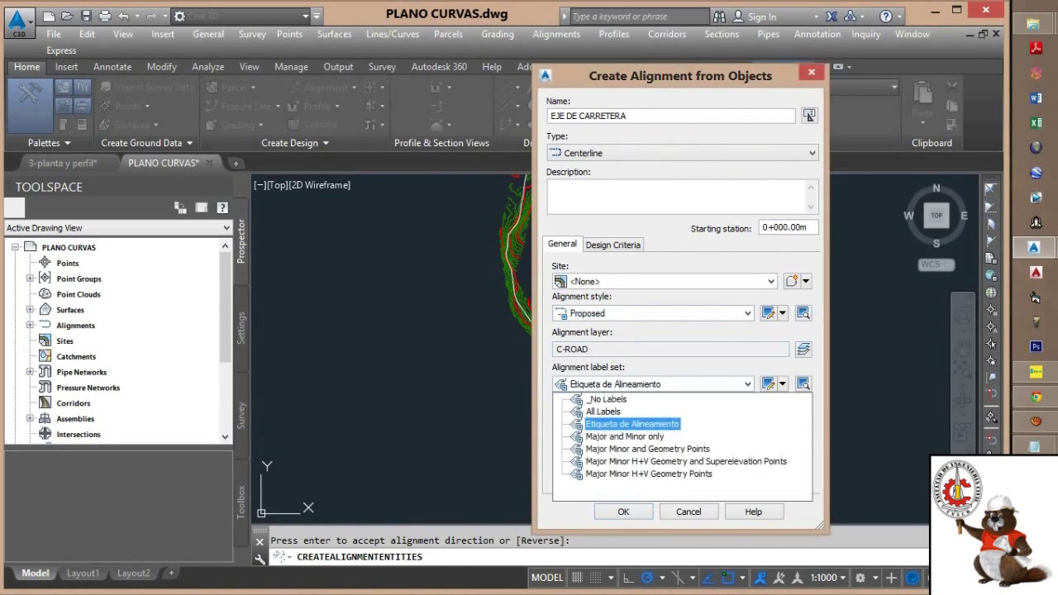
click(632, 423)
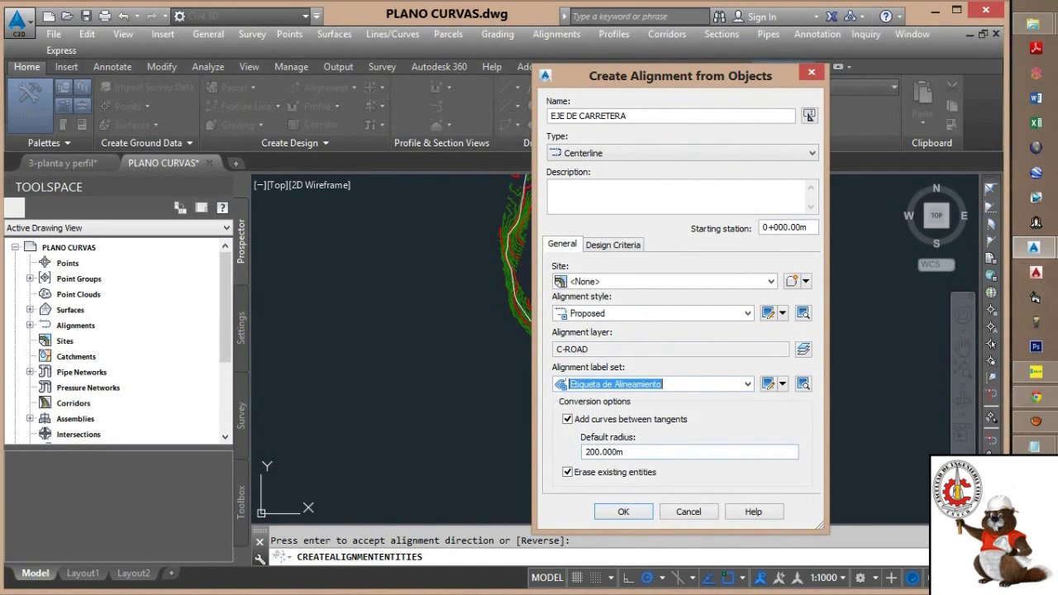
click(568, 419)
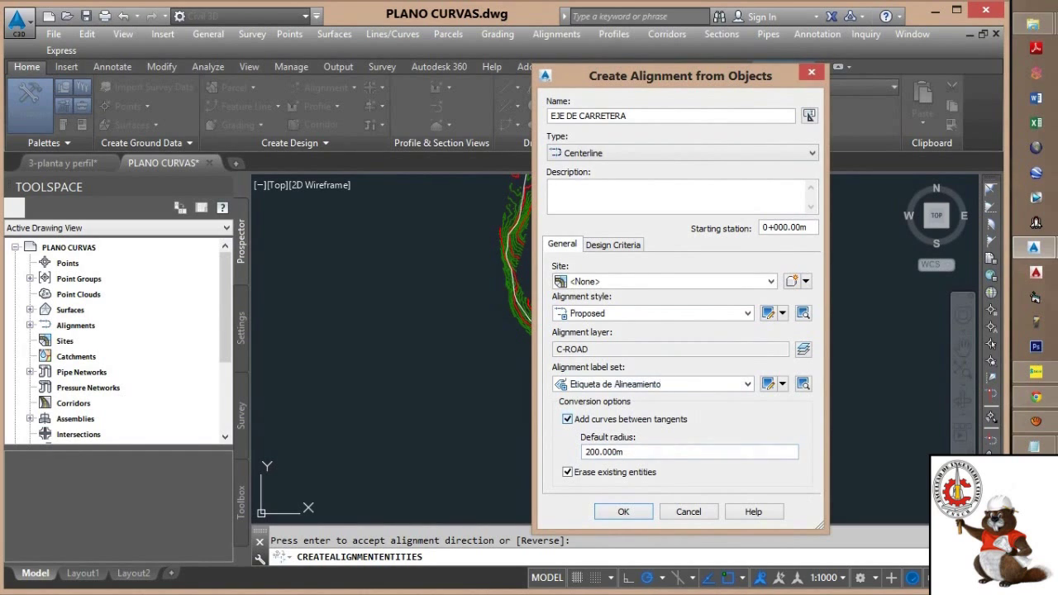
click(567, 419)
click(623, 512)
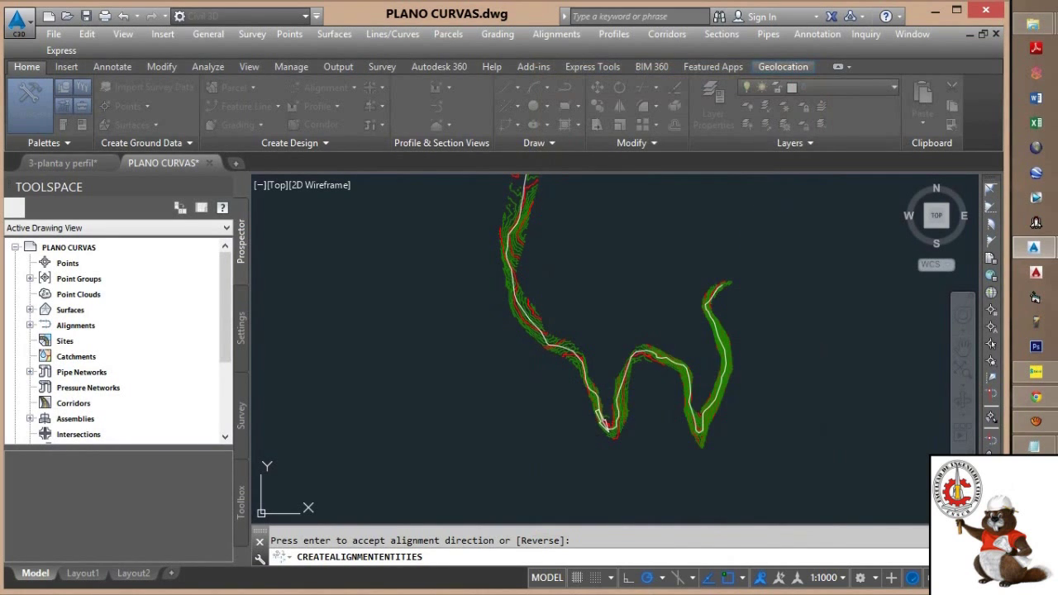
key(Return)
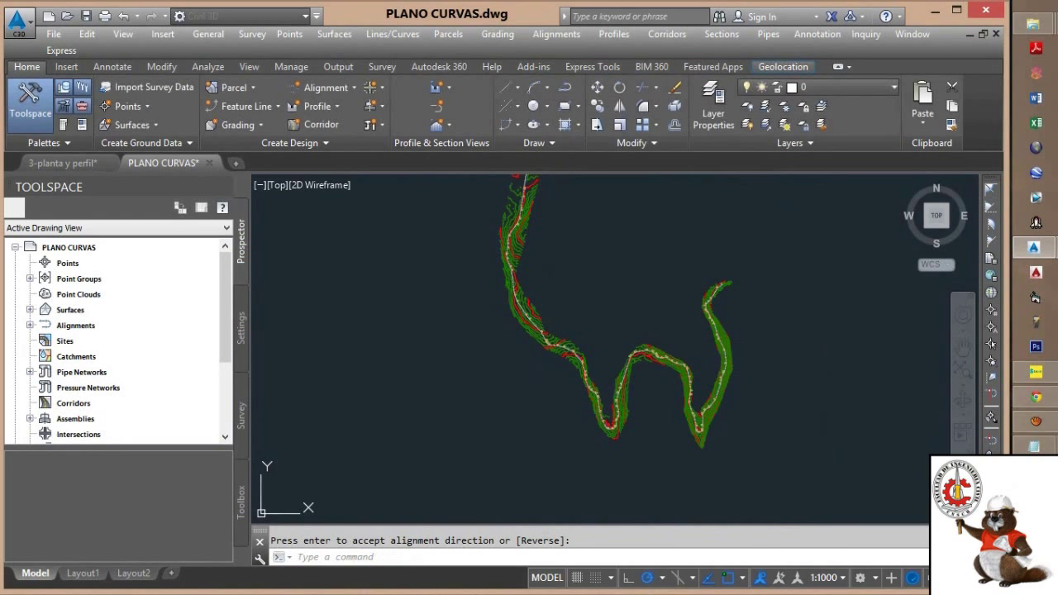
Examine the station labels and curve point labels along the new alignment, starting from station 0+000.
middle_drag(547, 252, 540, 460)
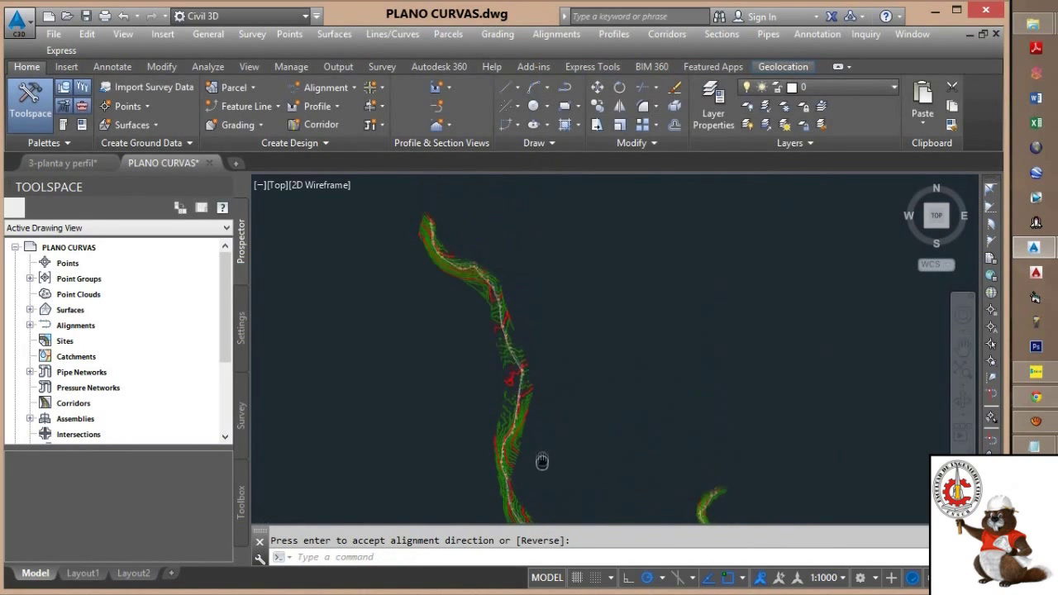
scroll(424, 219, up, 5)
scroll(446, 248, up, 4)
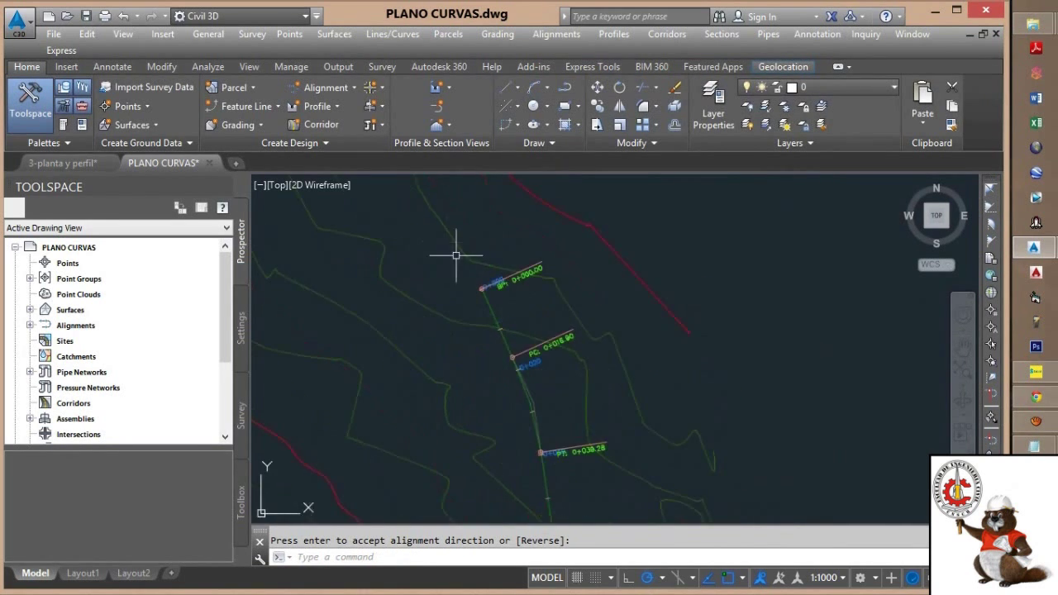
scroll(491, 294, down, 2)
middle_drag(496, 300, 467, 206)
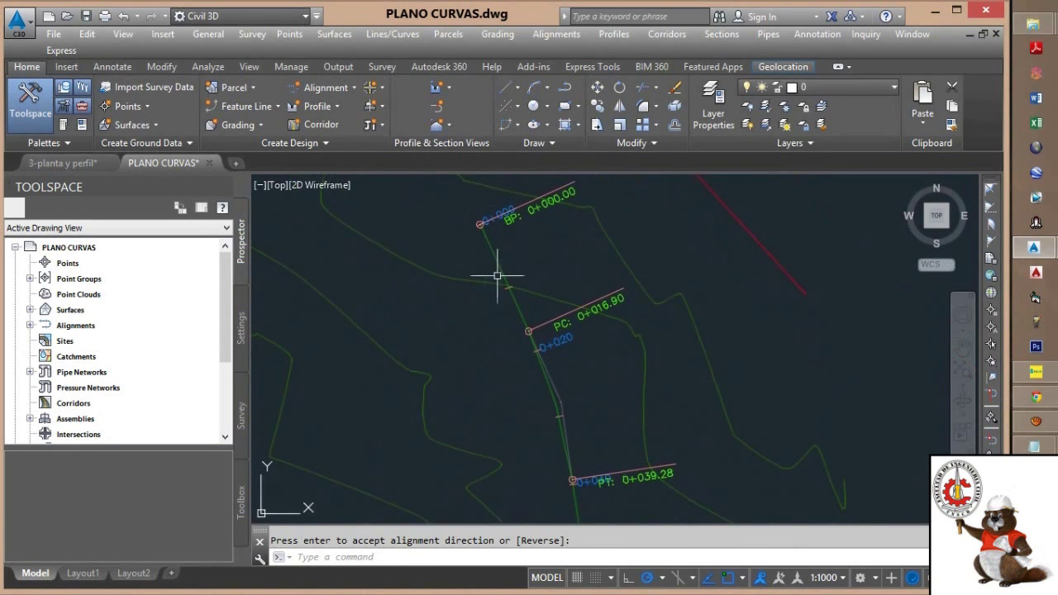
scroll(502, 281, down, 4)
middle_drag(511, 309, 485, 195)
scroll(499, 323, up, 4)
scroll(504, 343, down, 4)
scroll(514, 302, up, 5)
scroll(534, 366, up, 2)
scroll(433, 207, down, 6)
scroll(624, 361, up, 5)
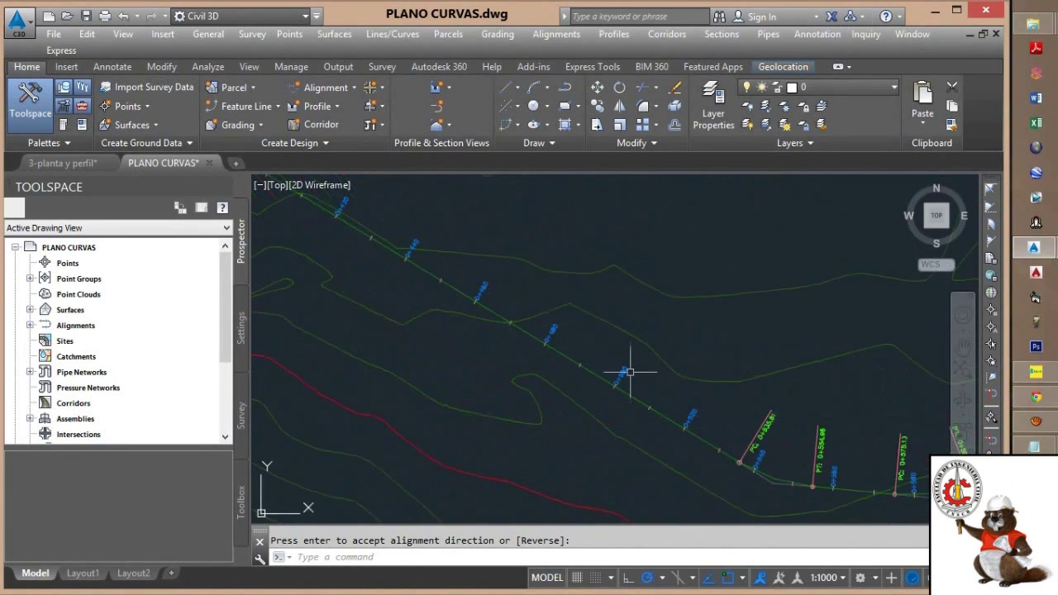
scroll(691, 312, down, 2)
middle_drag(690, 313, 369, 342)
middle_drag(651, 358, 439, 203)
scroll(673, 374, down, 3)
middle_drag(673, 374, 534, 241)
scroll(661, 378, up, 5)
scroll(661, 377, down, 4)
middle_drag(661, 377, 469, 215)
scroll(572, 315, down, 3)
scroll(572, 315, down, 6)
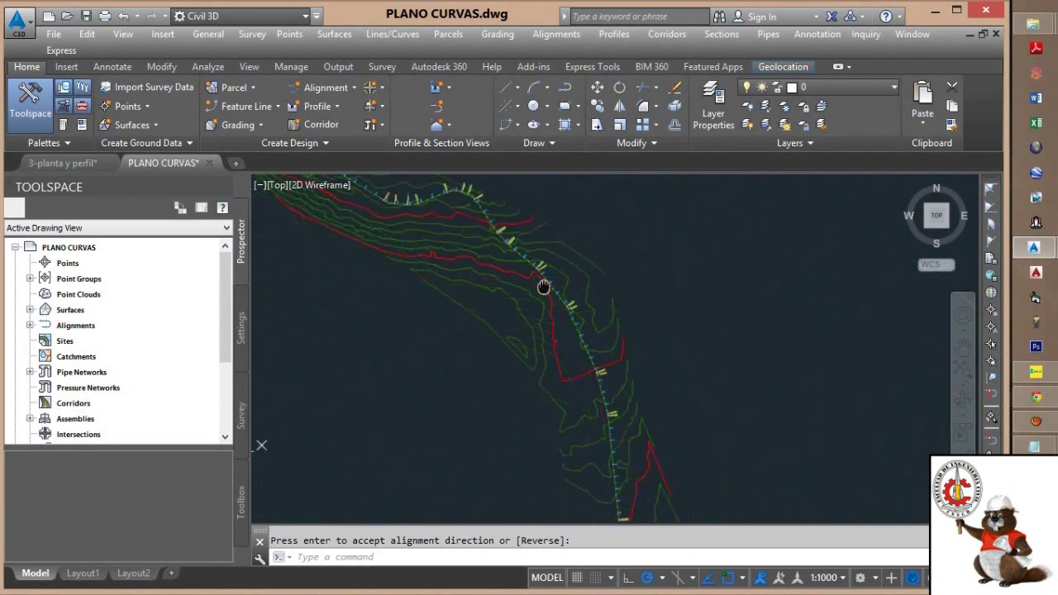
scroll(619, 326, up, 8)
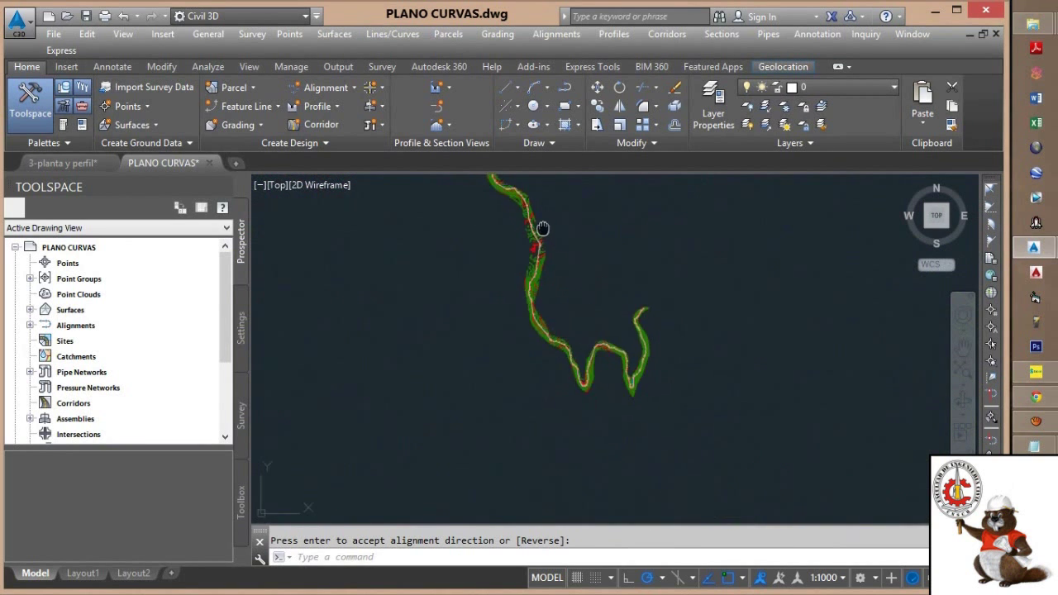
Examine the station and curve labels at the alignment's end, around station 8+100.
scroll(692, 322, up, 6)
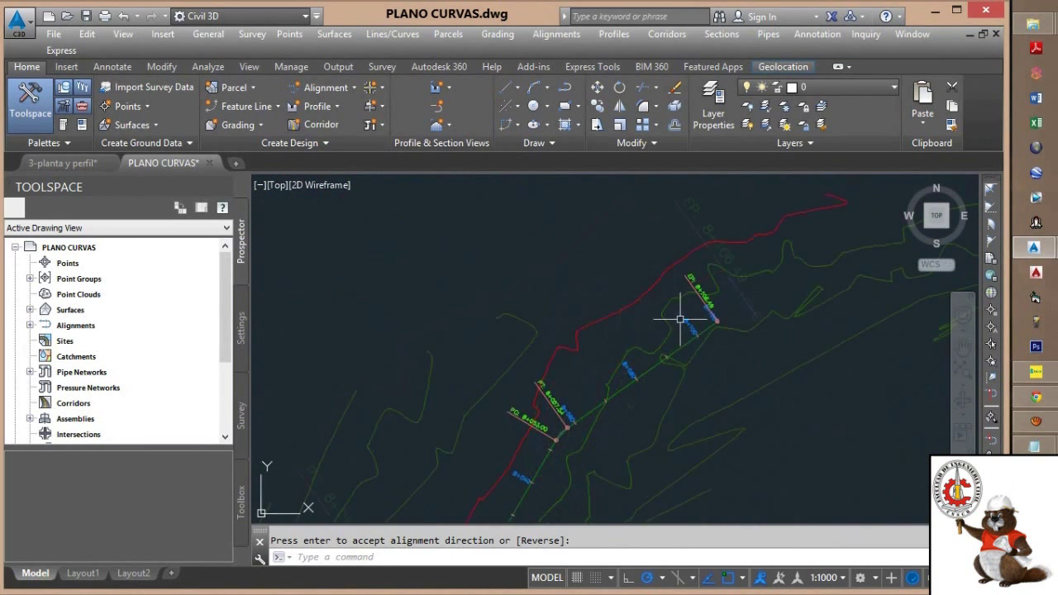
middle_drag(691, 323, 681, 262)
scroll(681, 262, down, 2)
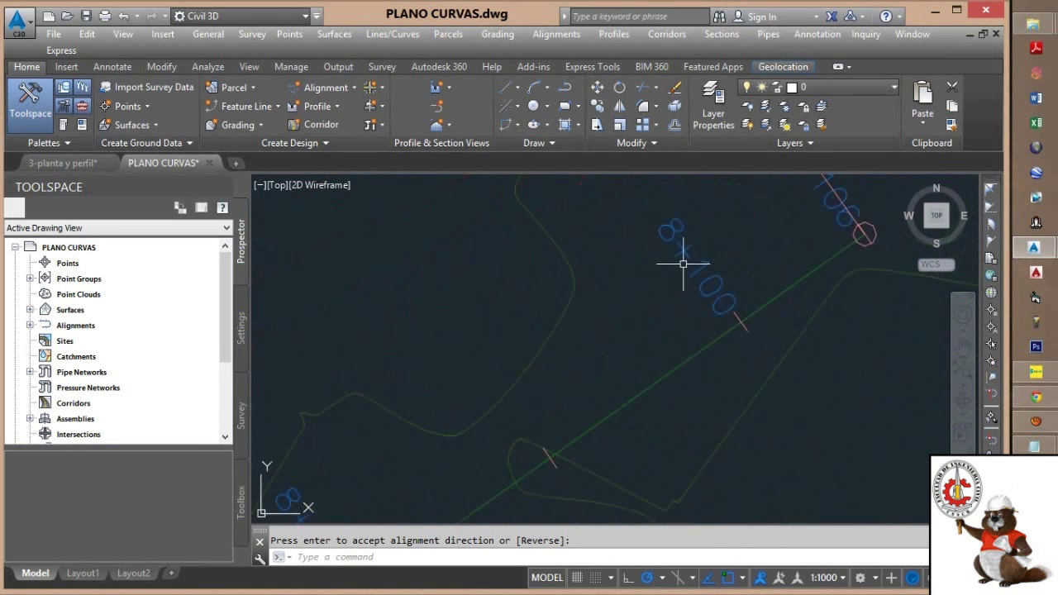
scroll(564, 347, down, 2)
middle_drag(562, 349, 653, 212)
scroll(570, 298, down, 3)
middle_drag(564, 304, 600, 174)
Regenerate the drawing to refresh the display of the alignment's curves.
scroll(446, 393, up, 2)
scroll(623, 319, up, 8)
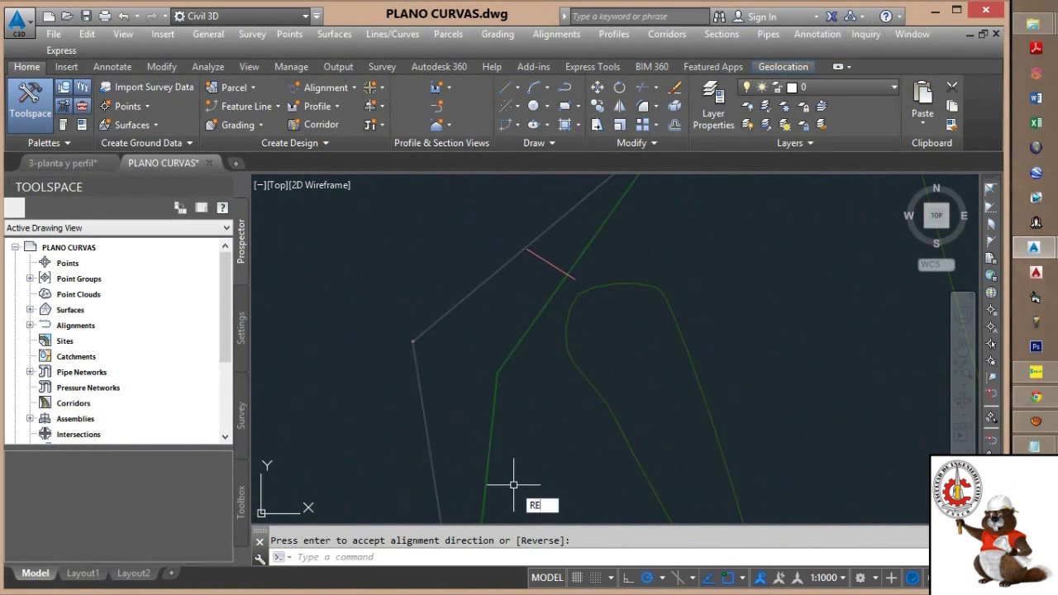
key(Return)
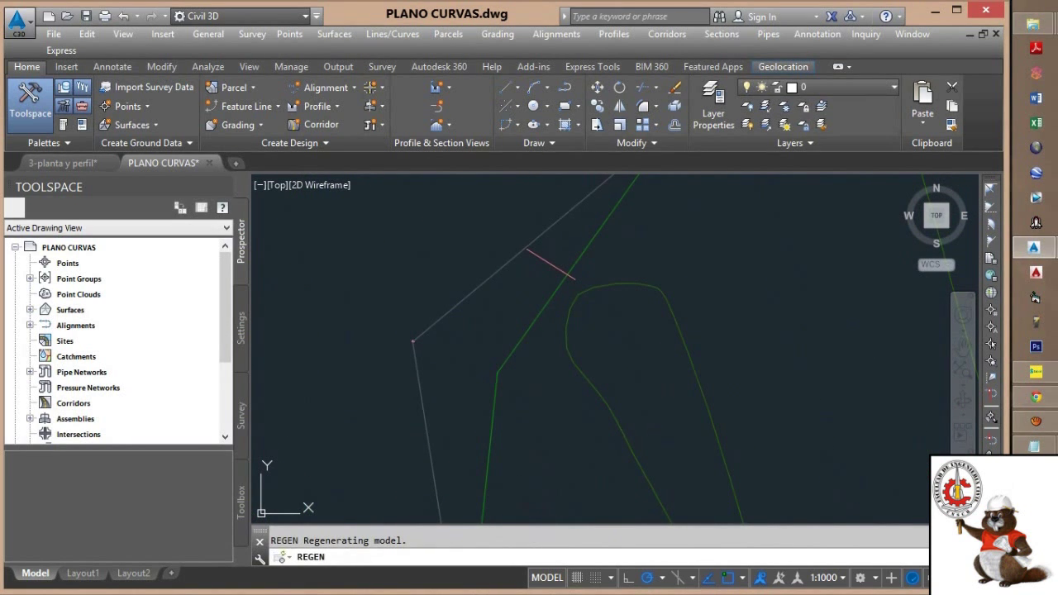
scroll(512, 380, down, 3)
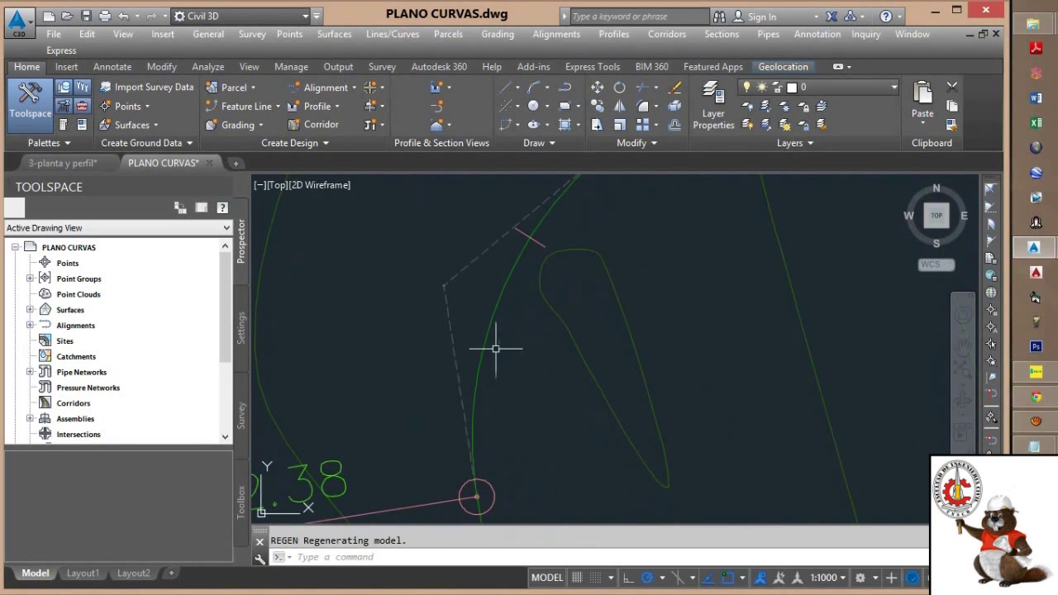
key(ctrl)
key(ctrl)
scroll(499, 310, down, 6)
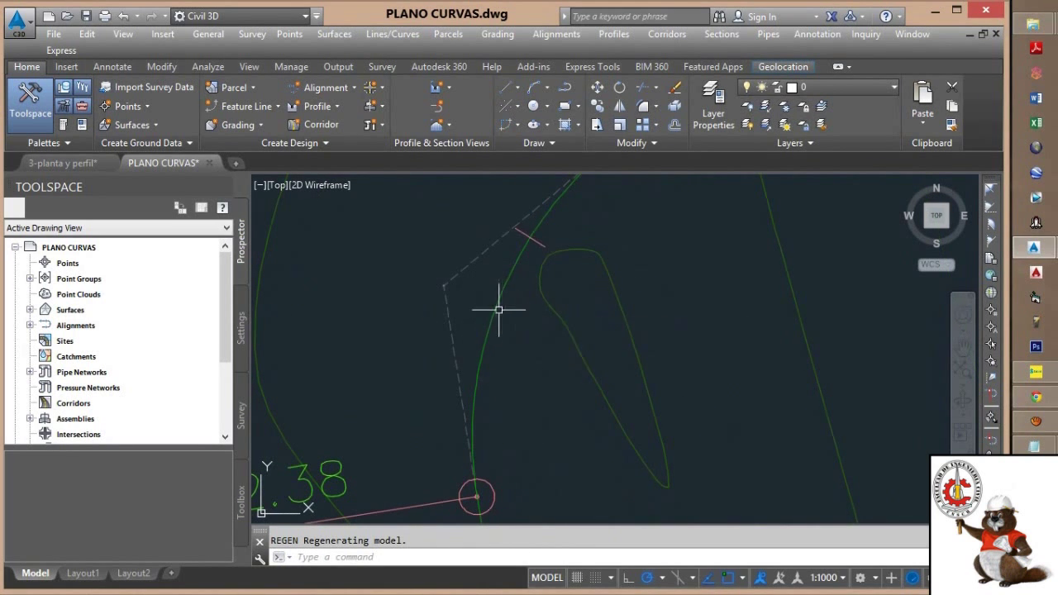
Examine the PC and PT curve labels and the 20 m station labels along the alignment, including the stretch around station 3+560.
scroll(541, 353, up, 2)
scroll(520, 288, down, 8)
mouse_move(590, 347)
middle_down()
mouse_move(614, 397)
mouse_move(630, 321)
mouse_move(685, 303)
mouse_move(696, 311)
middle_up()
scroll(561, 455, up, 3)
scroll(602, 391, up, 2)
scroll(602, 391, up, 5)
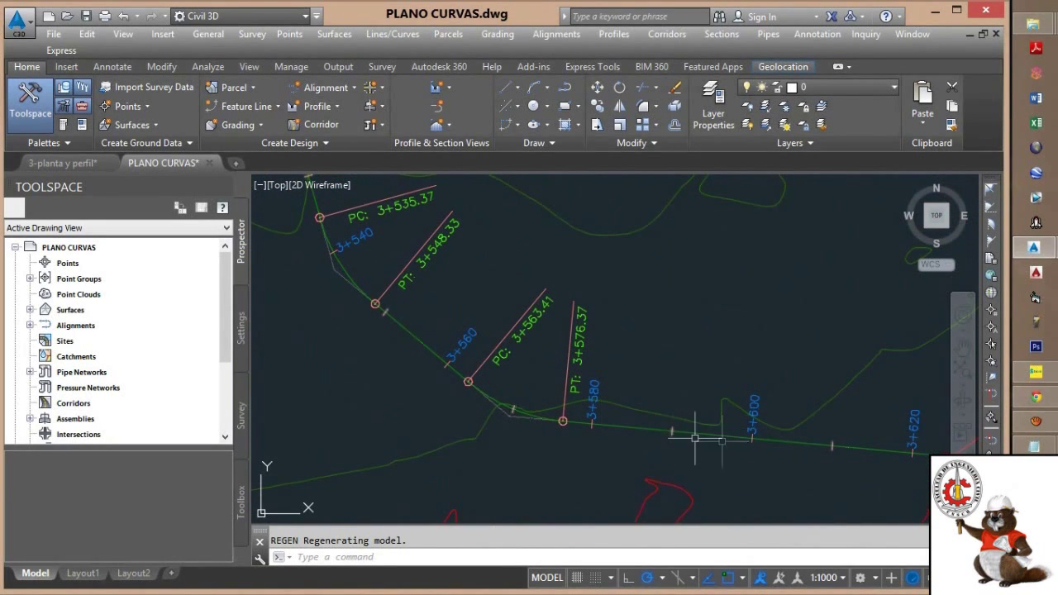
scroll(588, 411, down, 5)
middle_drag(527, 371, 583, 523)
scroll(413, 305, down, 2)
middle_drag(415, 310, 541, 485)
scroll(420, 288, down, 5)
middle_drag(420, 288, 477, 434)
middle_drag(493, 247, 485, 463)
middle_drag(497, 278, 527, 433)
scroll(411, 250, up, 3)
middle_drag(411, 250, 502, 465)
middle_drag(368, 306, 560, 456)
scroll(490, 340, up, 7)
middle_drag(489, 402, 442, 244)
mouse_move(455, 397)
middle_down()
mouse_move(400, 229)
mouse_move(435, 205)
middle_up()
middle_drag(496, 405, 441, 205)
middle_drag(548, 408, 445, 239)
scroll(667, 330, up, 3)
scroll(416, 281, down, 5)
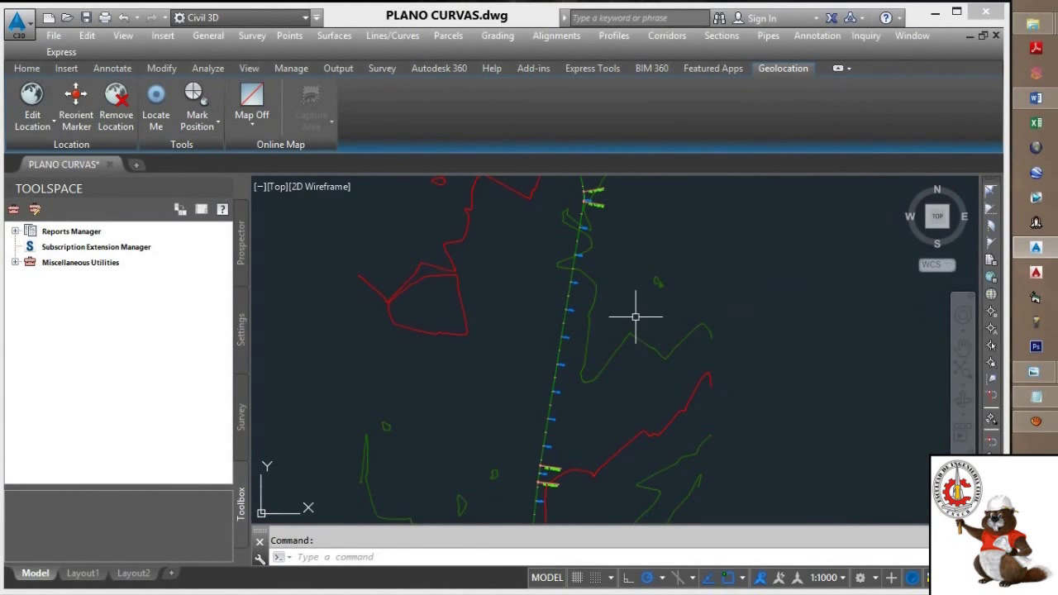
Review the whole road alignment over the contours, then its opening stretch around stations 0+200 to 0+260.
scroll(625, 306, down, 4)
scroll(626, 306, down, 3)
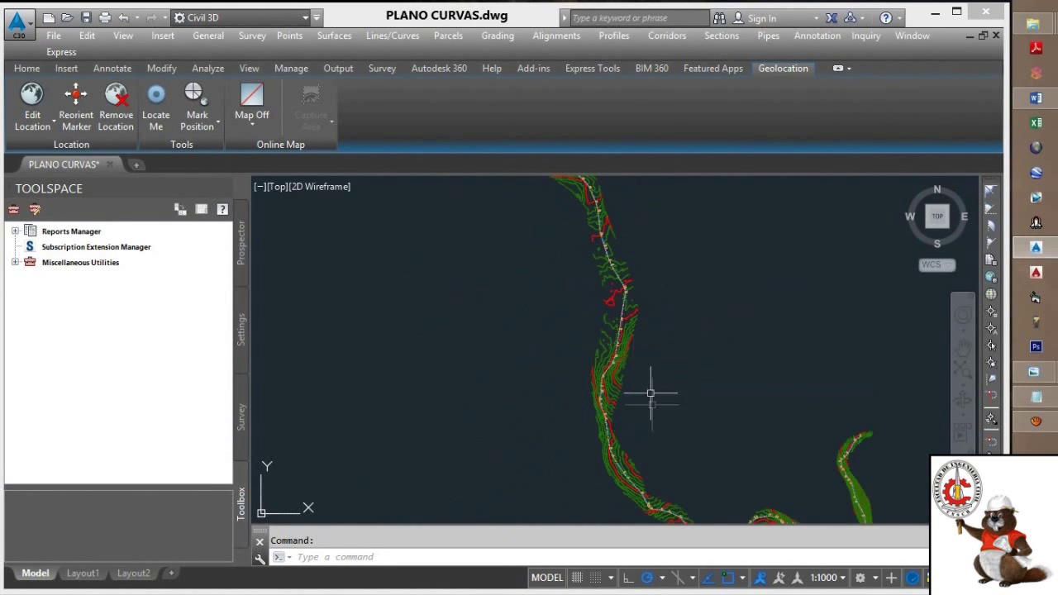
scroll(628, 312, up, 4)
scroll(623, 367, down, 1)
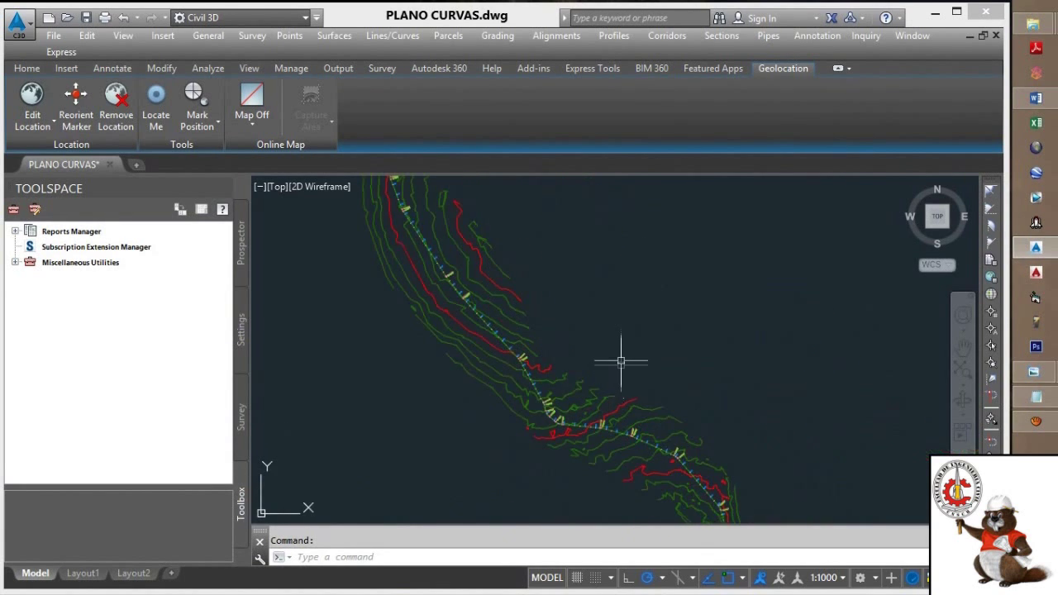
scroll(627, 347, down, 3)
scroll(700, 299, down, 3)
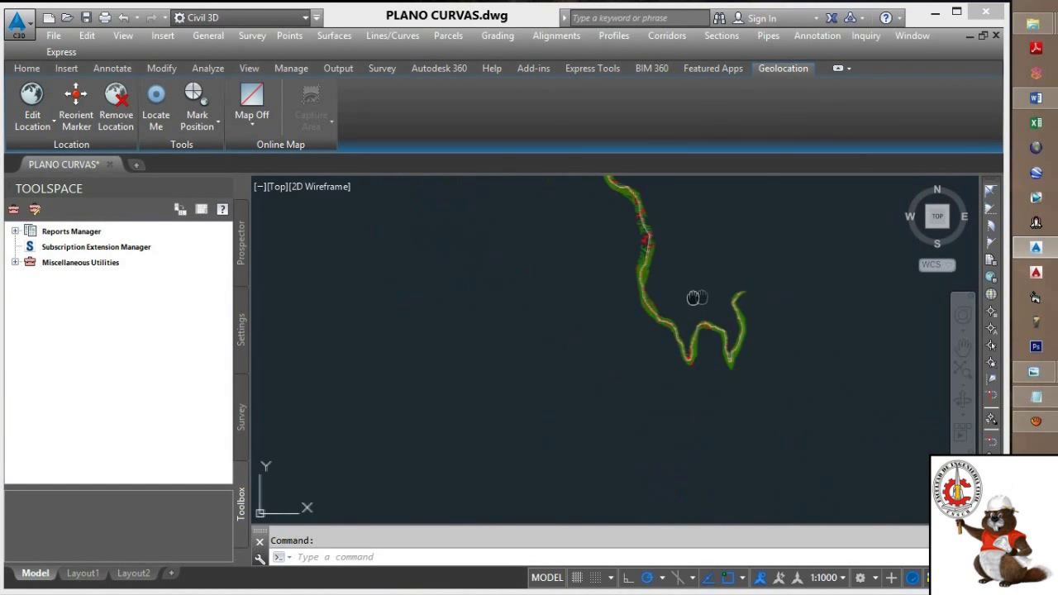
middle_drag(694, 298, 567, 323)
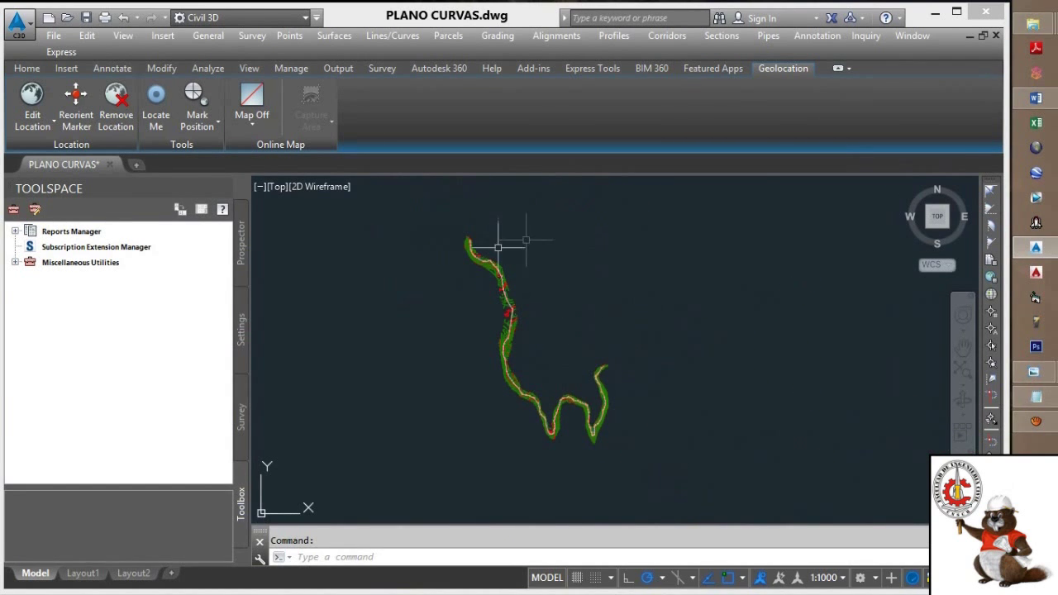
scroll(485, 247, up, 5)
scroll(482, 253, up, 5)
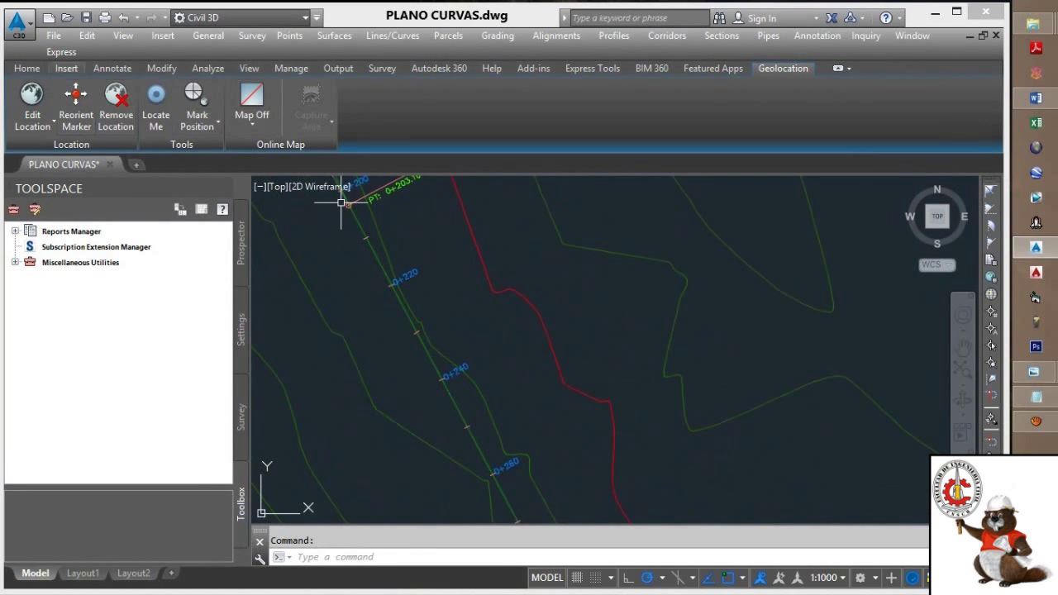
Add a profile from Surface2 along the EJE DE CARRETERA alignment, sampled from 0+000.00 to 8+106.49 m.
click(26, 67)
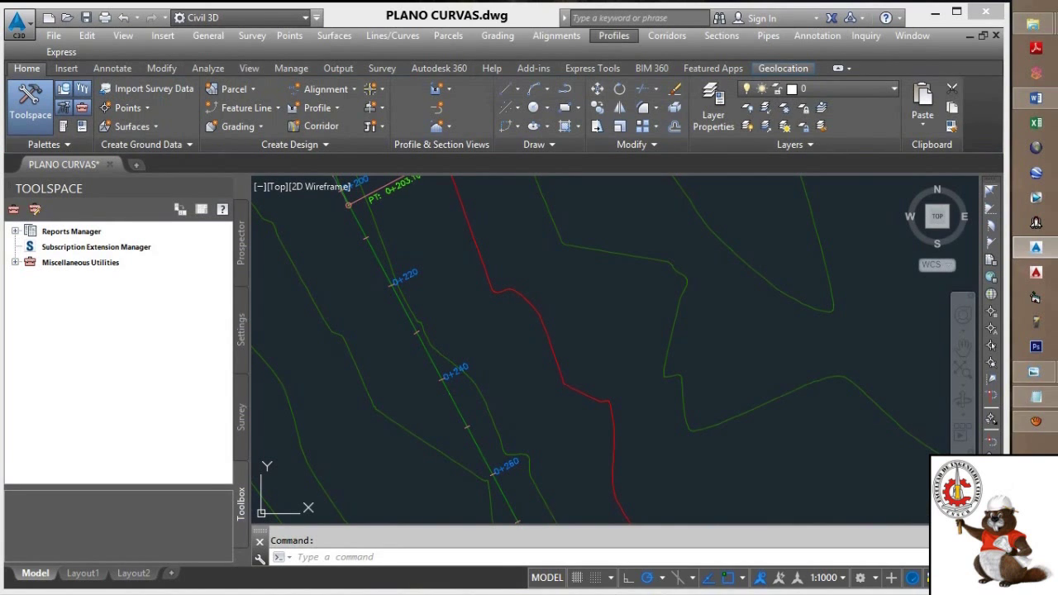
click(614, 36)
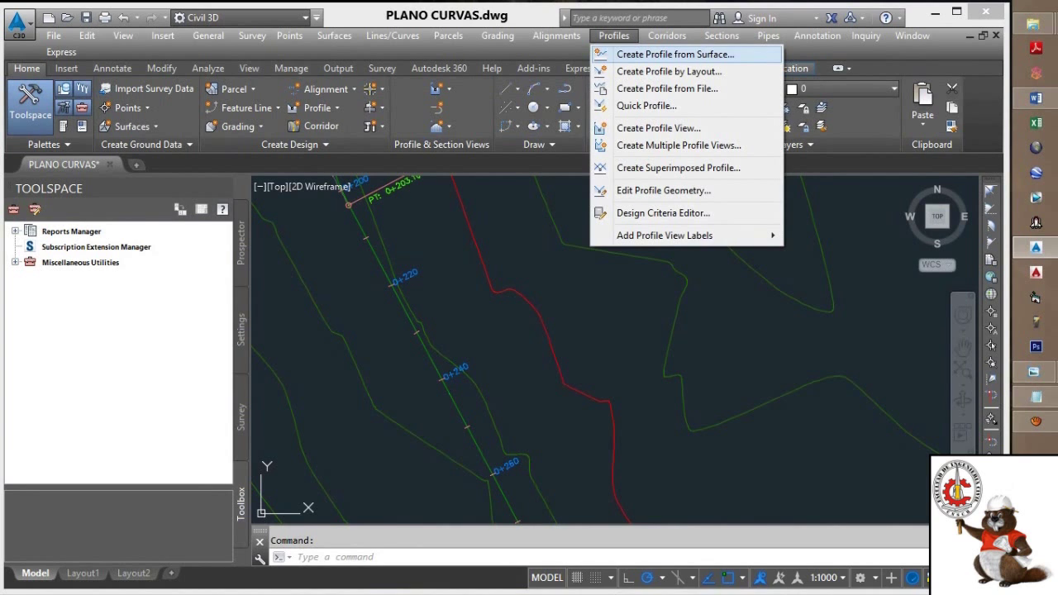
click(675, 54)
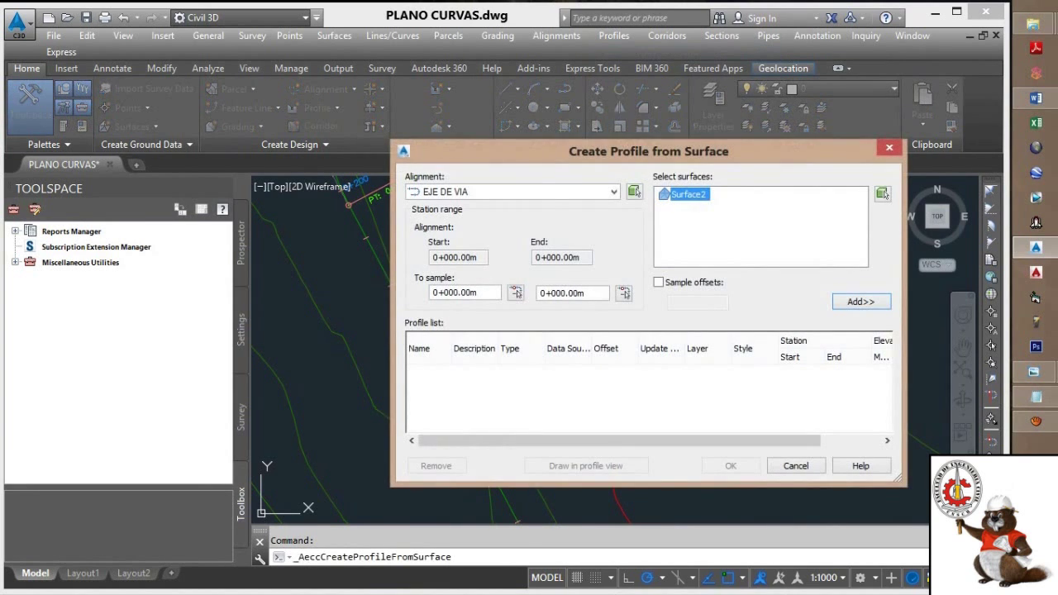
drag(579, 151, 473, 74)
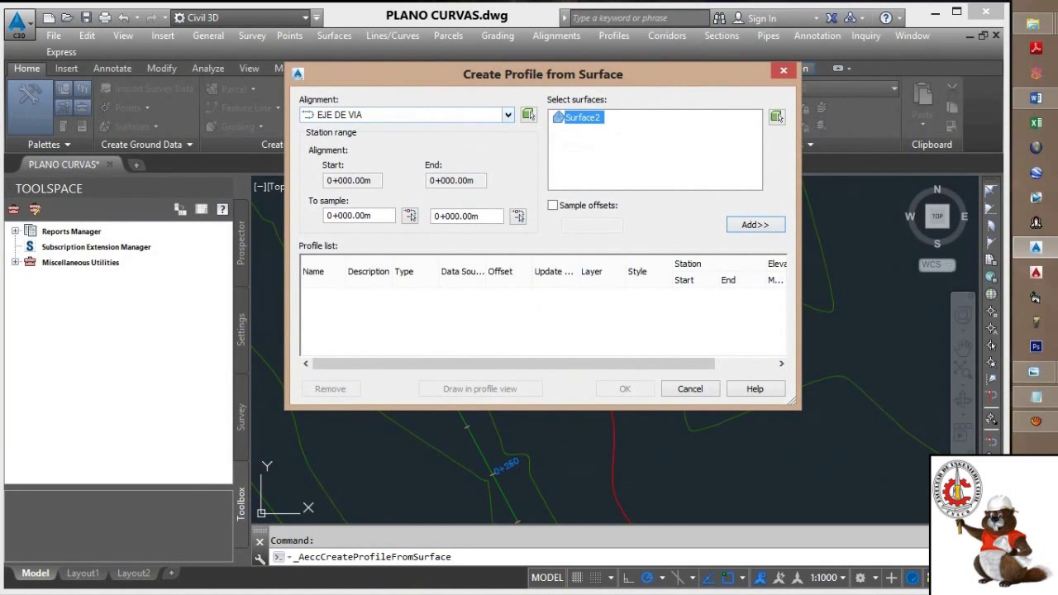
click(507, 114)
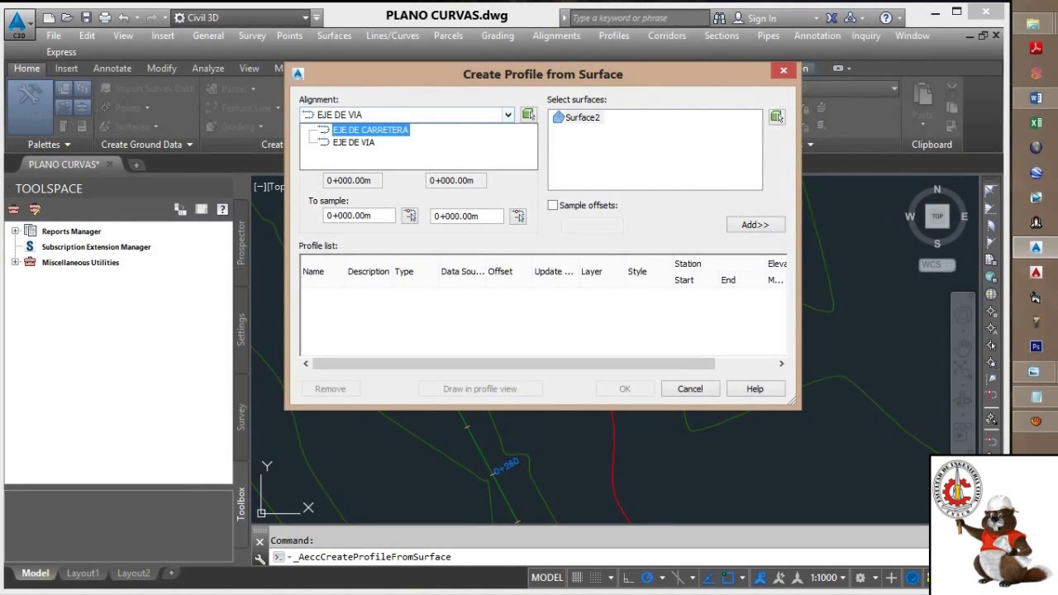
click(370, 130)
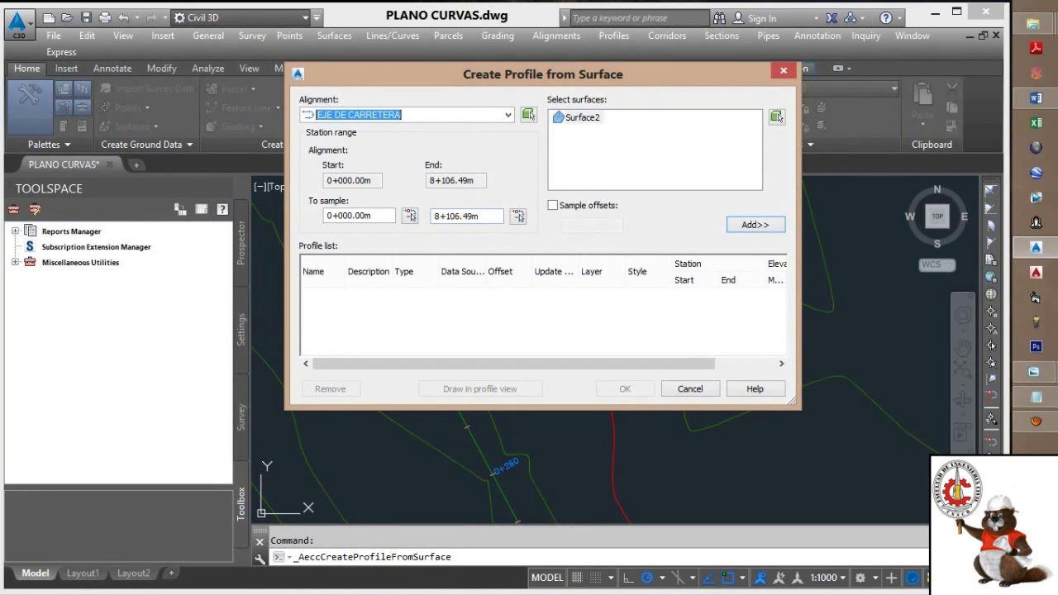
click(582, 117)
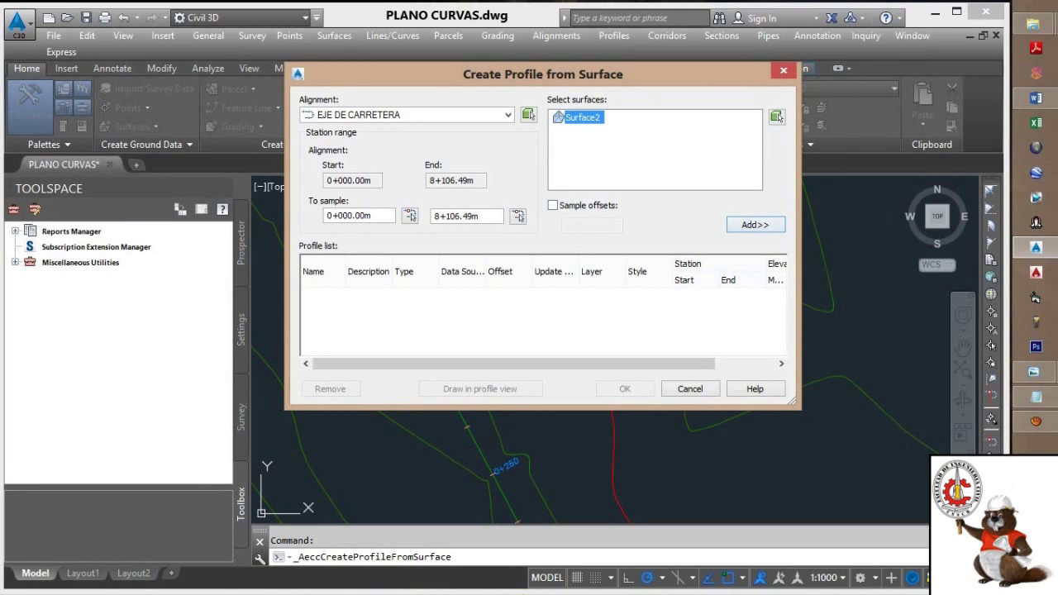
click(755, 224)
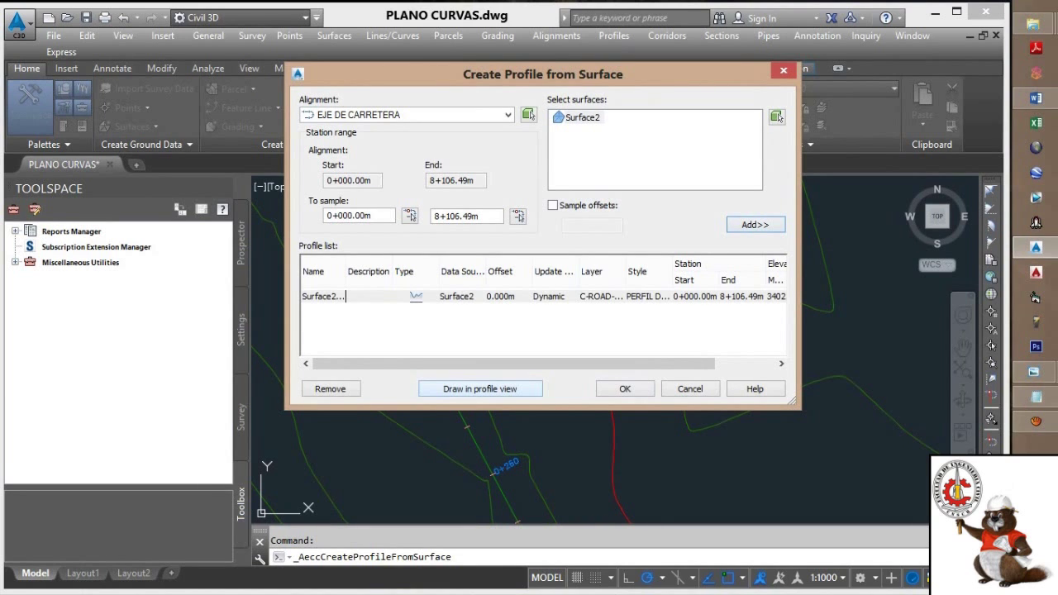
Set up a profile view for the surface profile with the Vista de Perfil de Clase style and automatic station range and height.
click(480, 389)
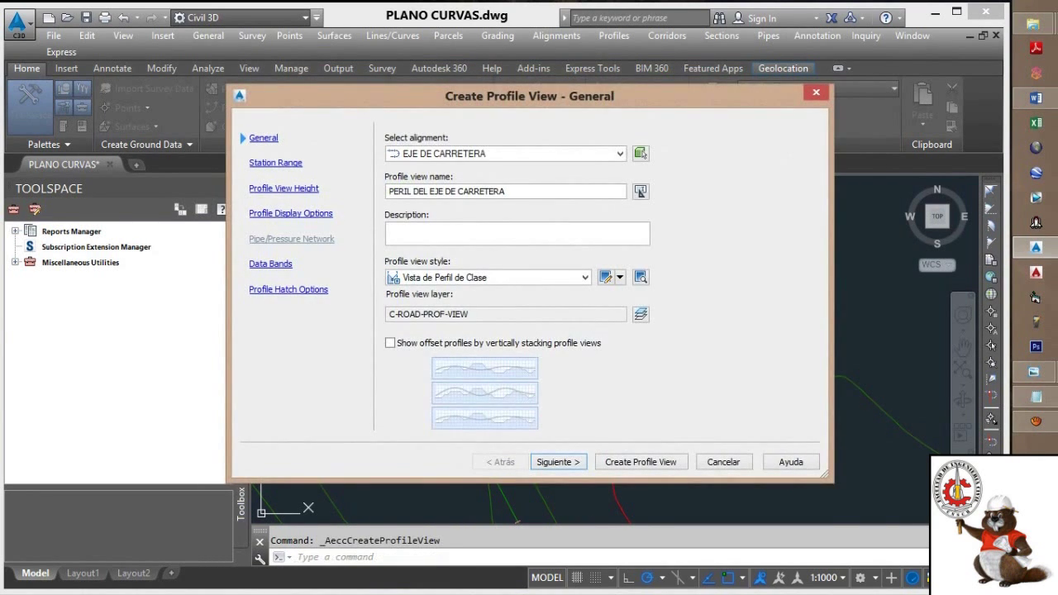
click(585, 278)
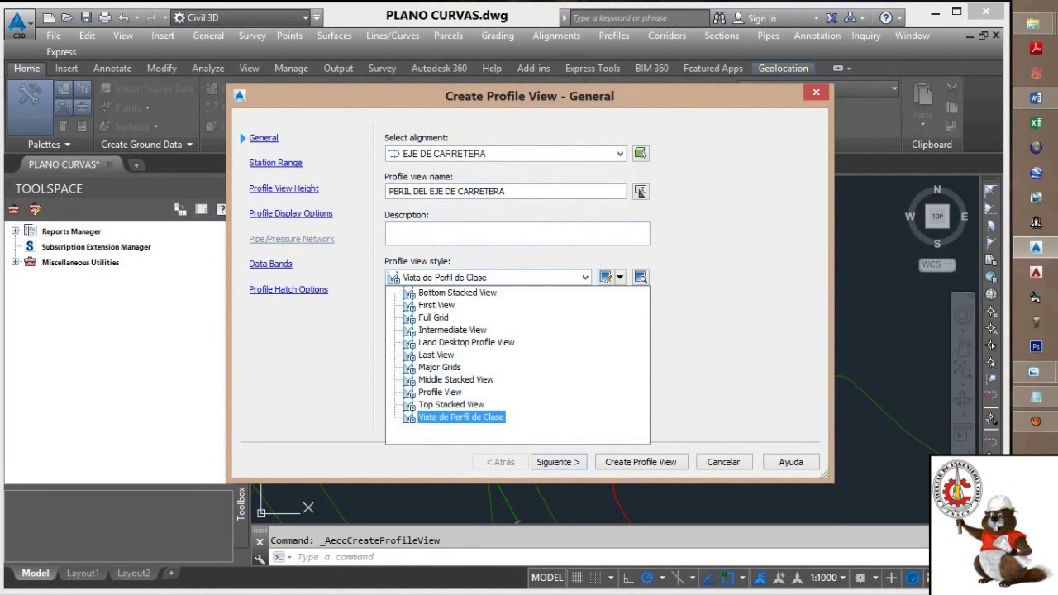
key(Return)
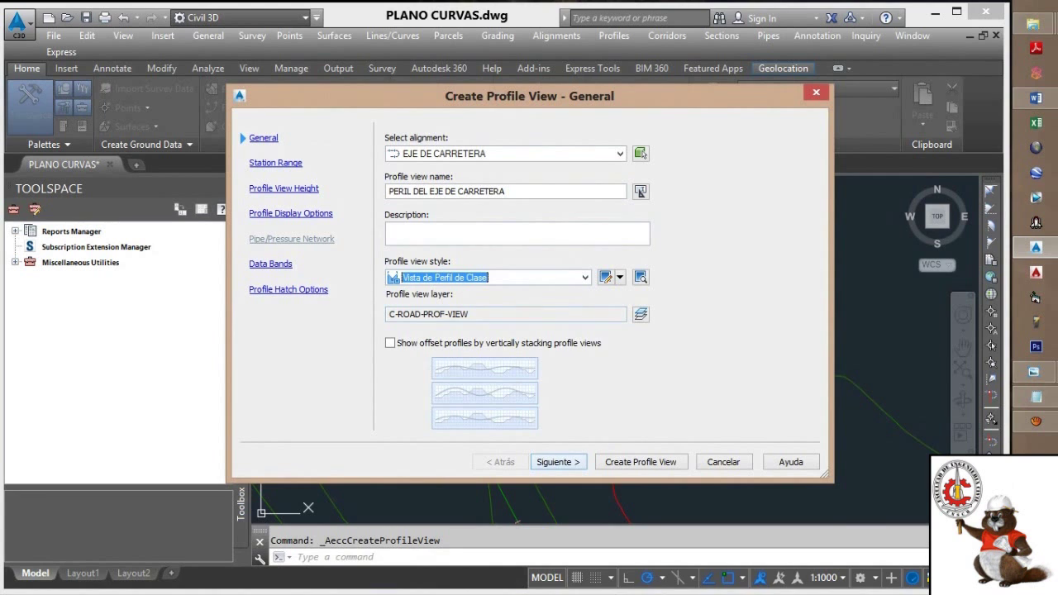
click(558, 462)
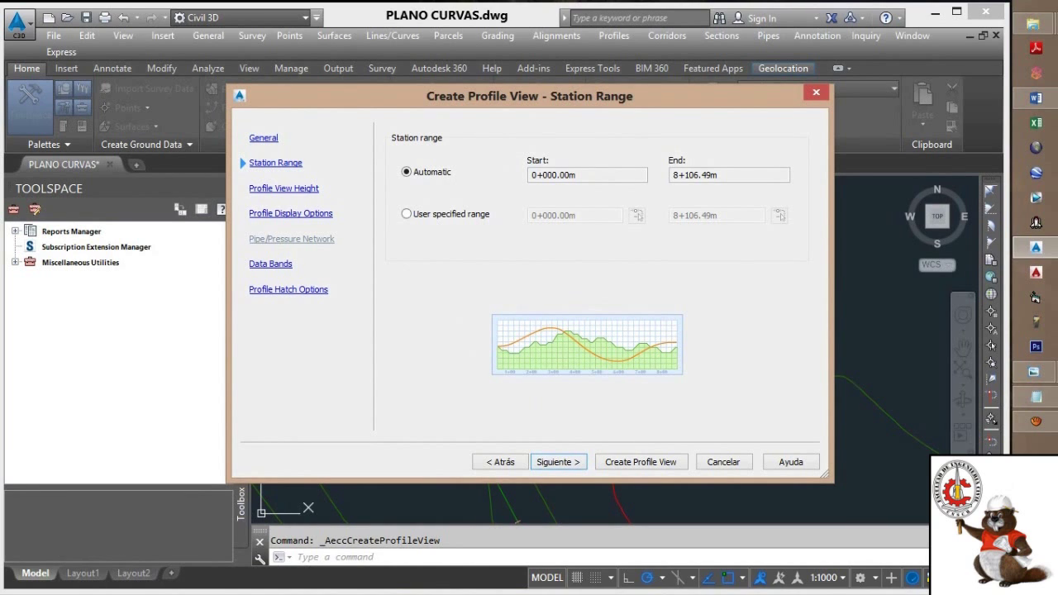
click(558, 462)
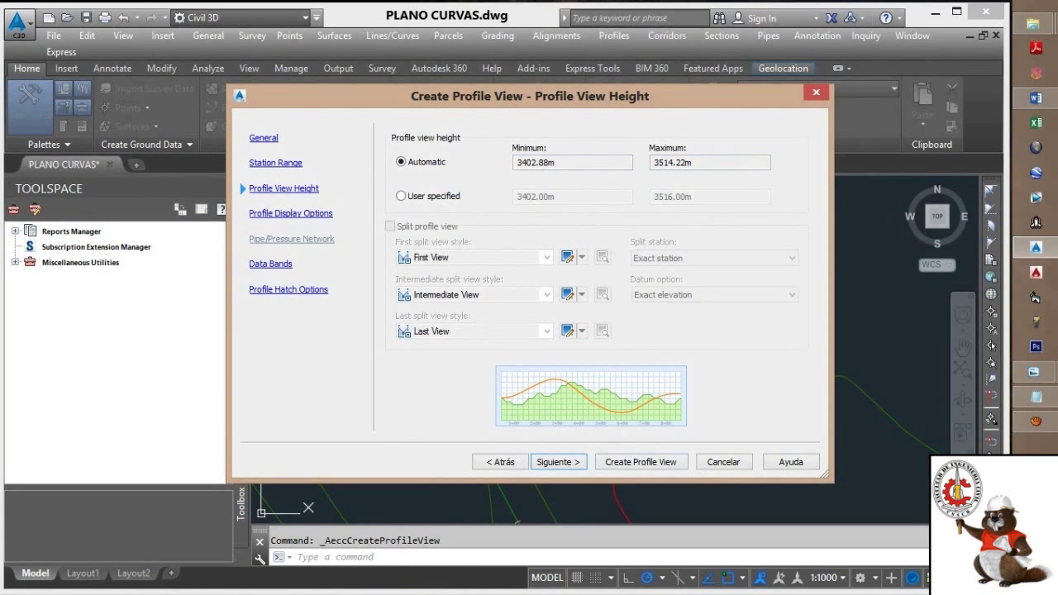
click(559, 462)
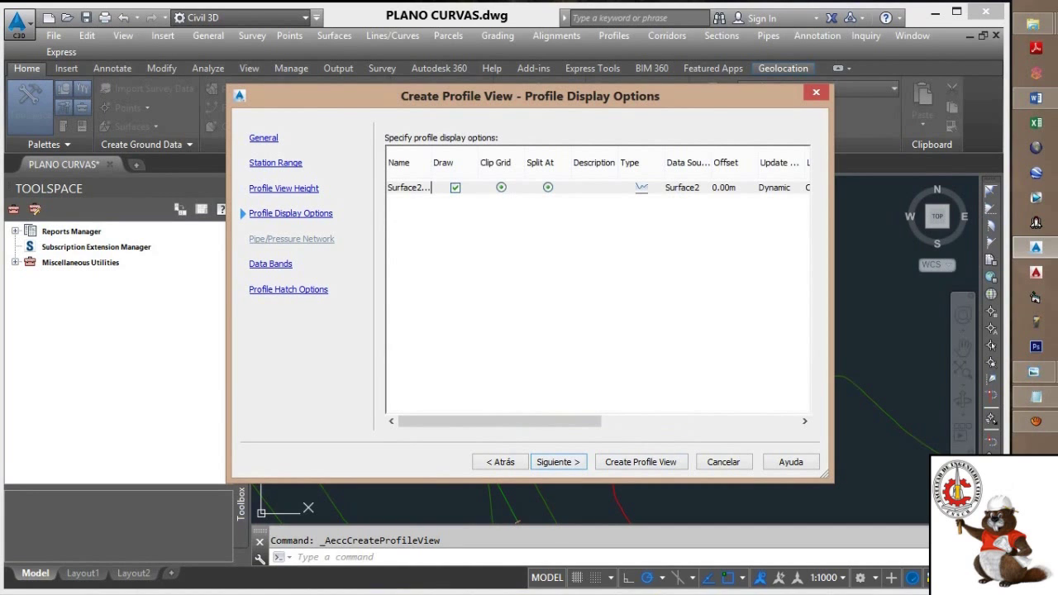
click(559, 461)
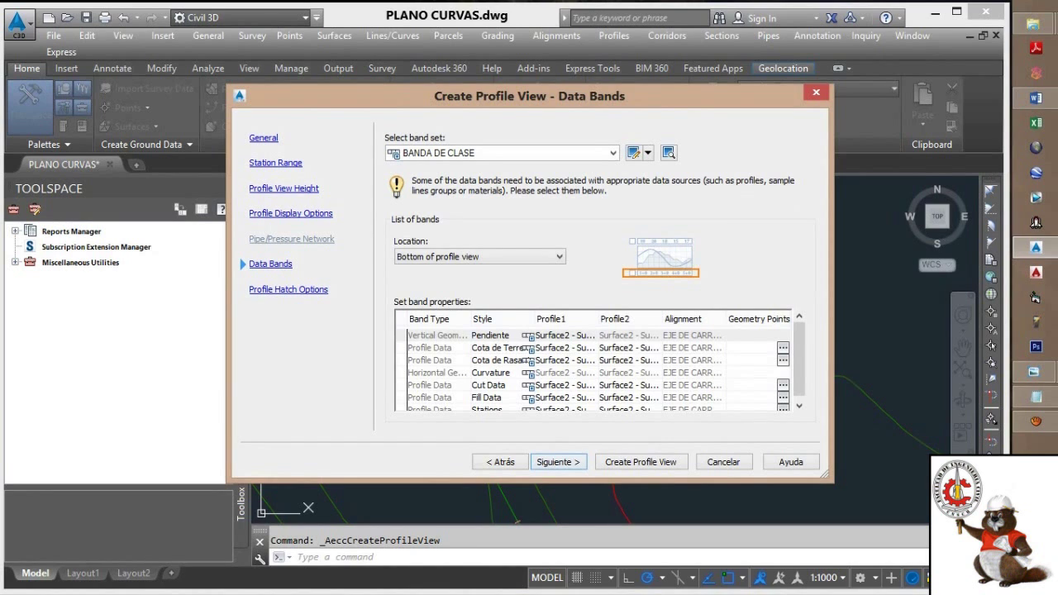
Review the available band sets and keep BANDA DE CLASE for the profile view's data bands.
click(612, 152)
click(612, 153)
click(612, 153)
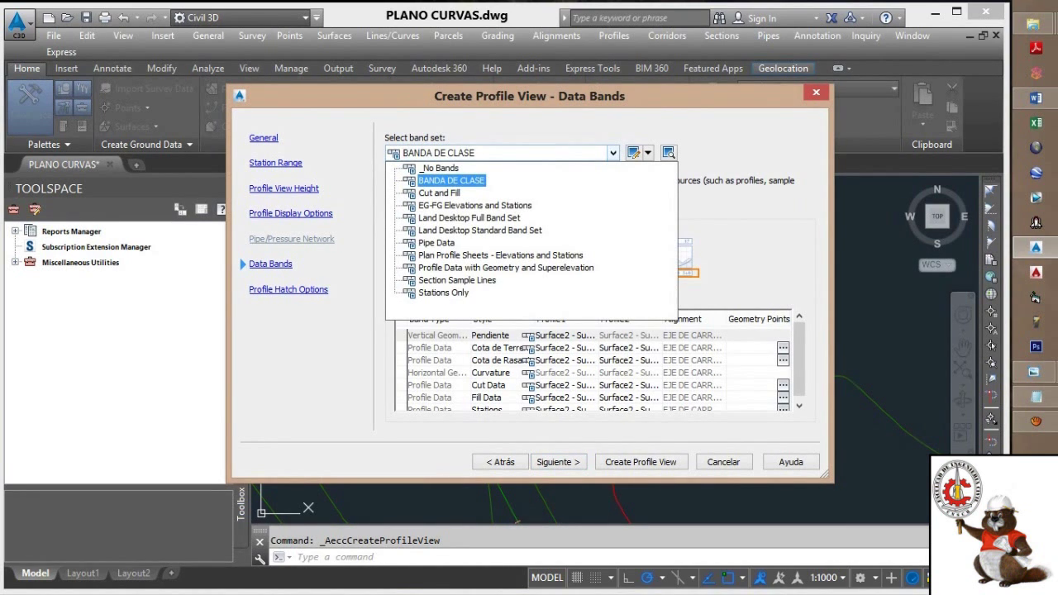
key(Down)
key(Down)
key(Down)
key(Down)
key(Down)
key(Down)
key(Down)
key(Down)
key(Down)
key(Up)
key(Up)
key(Up)
key(Up)
key(Up)
key(Up)
key(Up)
key(Up)
key(Up)
click(451, 180)
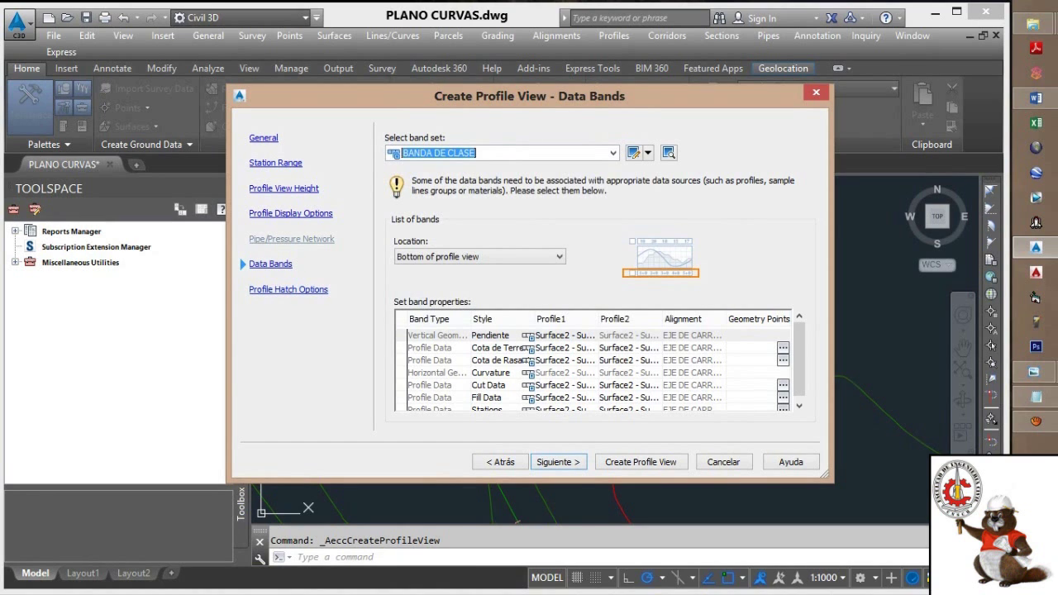
key(Return)
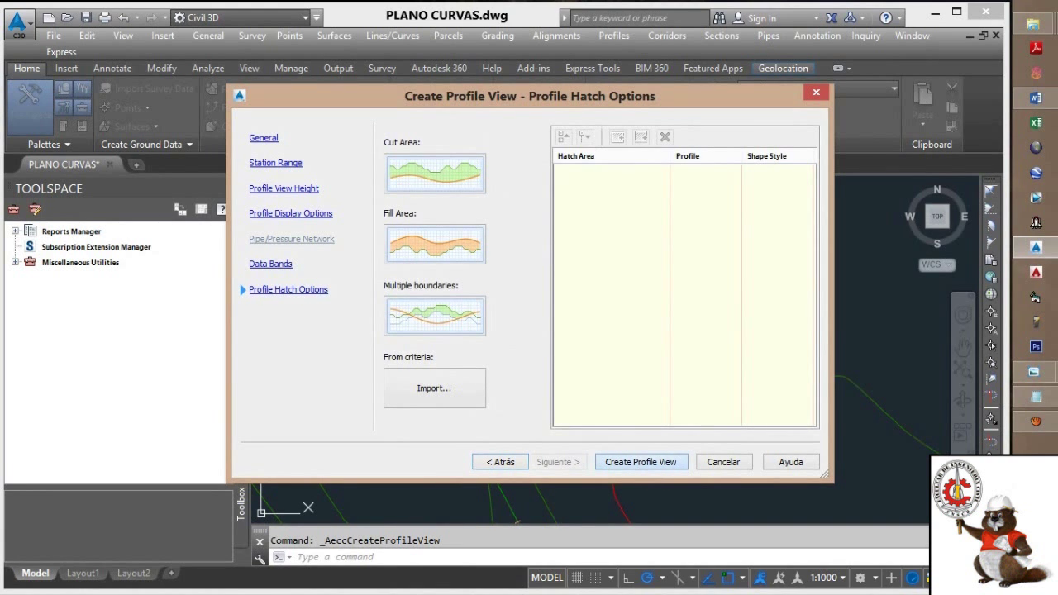
Create the profile view without hatching and place its origin in the empty area east of the road.
key(Return)
scroll(607, 357, up, 2)
scroll(606, 360, down, 4)
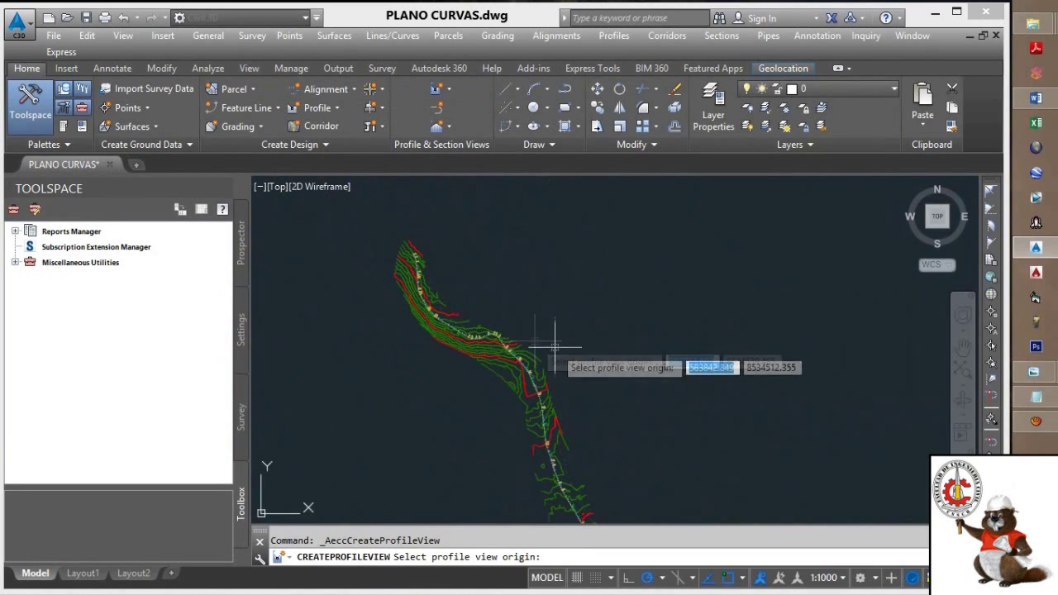
middle_drag(689, 418, 526, 316)
scroll(529, 345, down, 2)
scroll(525, 351, down, 2)
middle_drag(568, 425, 525, 358)
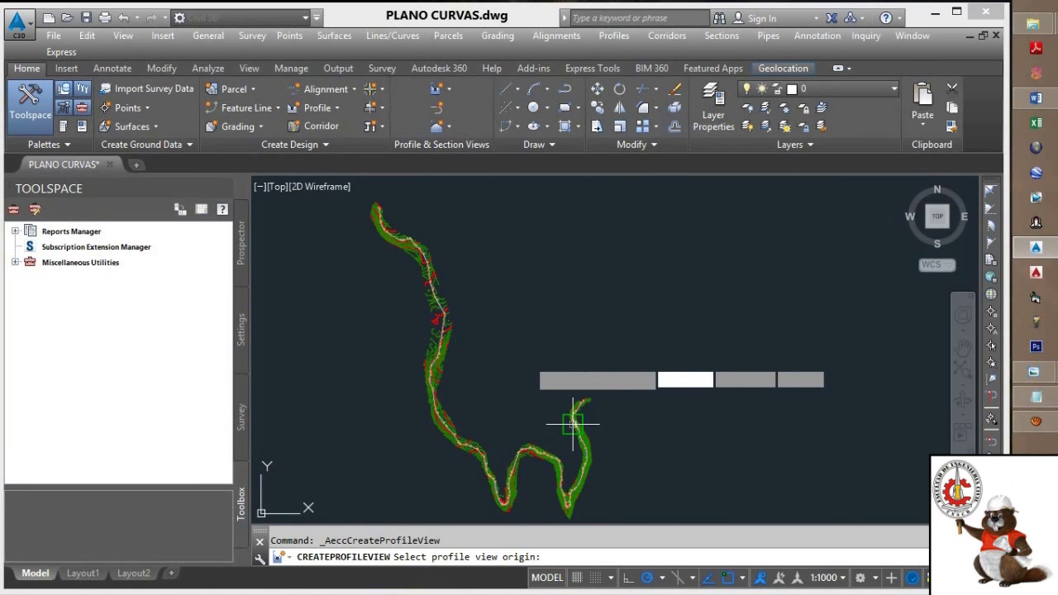
click(634, 278)
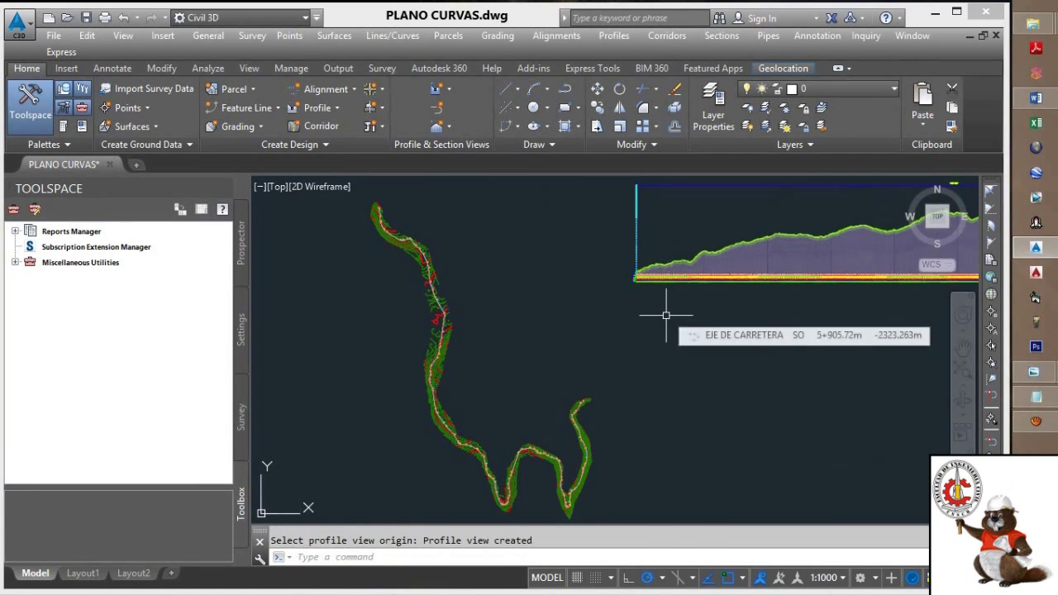
middle_drag(630, 362, 448, 425)
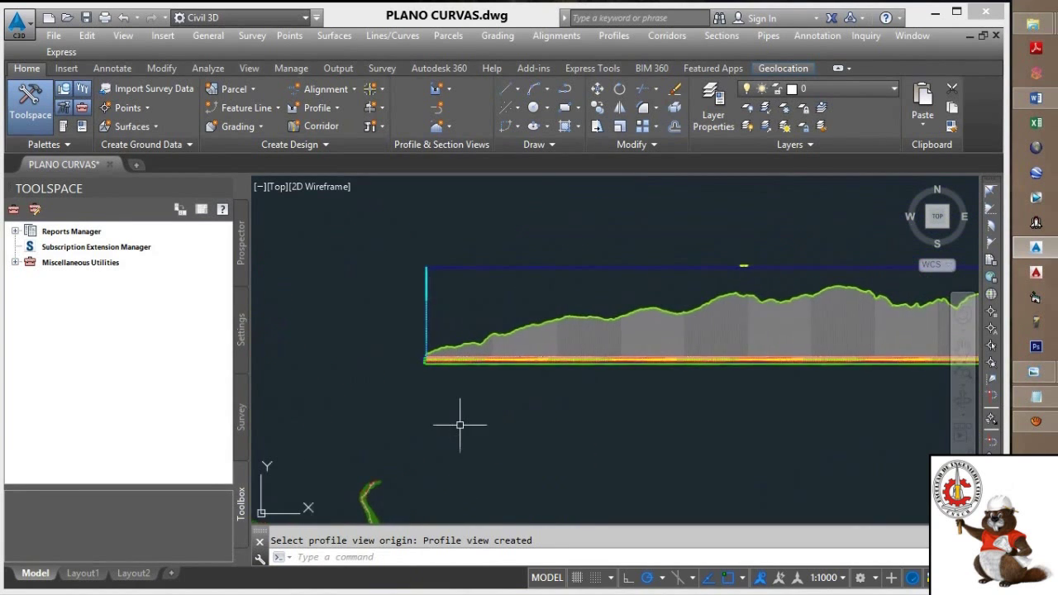
Examine the profile view's data bands, from Pendiente to Relleno, and the station labels along the first few hundred metres.
mouse_move(595, 405)
middle_down()
mouse_move(524, 413)
mouse_move(531, 407)
middle_up()
scroll(419, 338, up, 5)
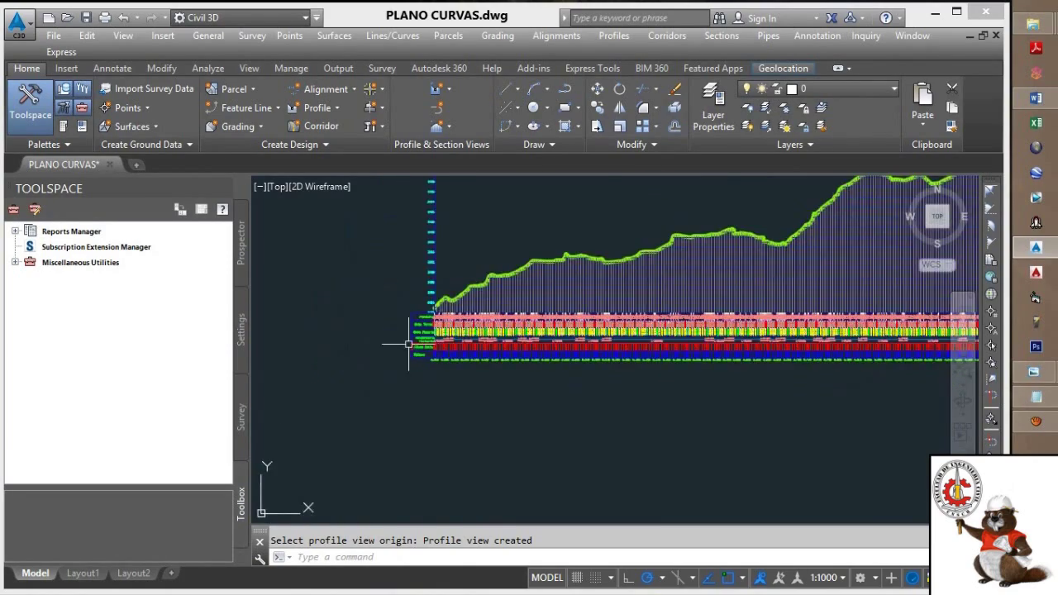
scroll(420, 334, up, 4)
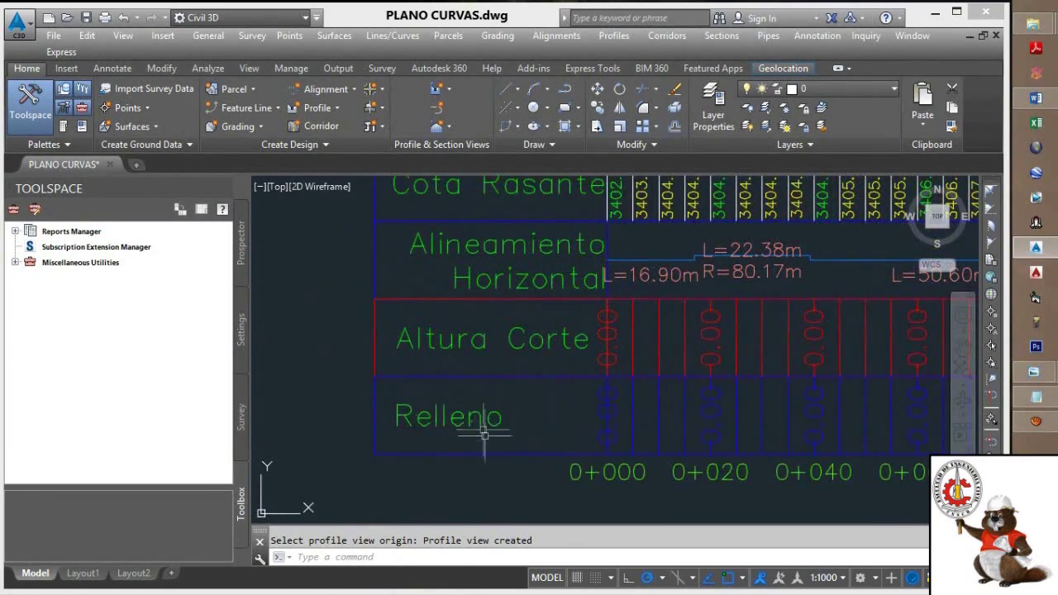
scroll(462, 425, down, 2)
middle_drag(454, 423, 366, 380)
scroll(435, 398, down, 1)
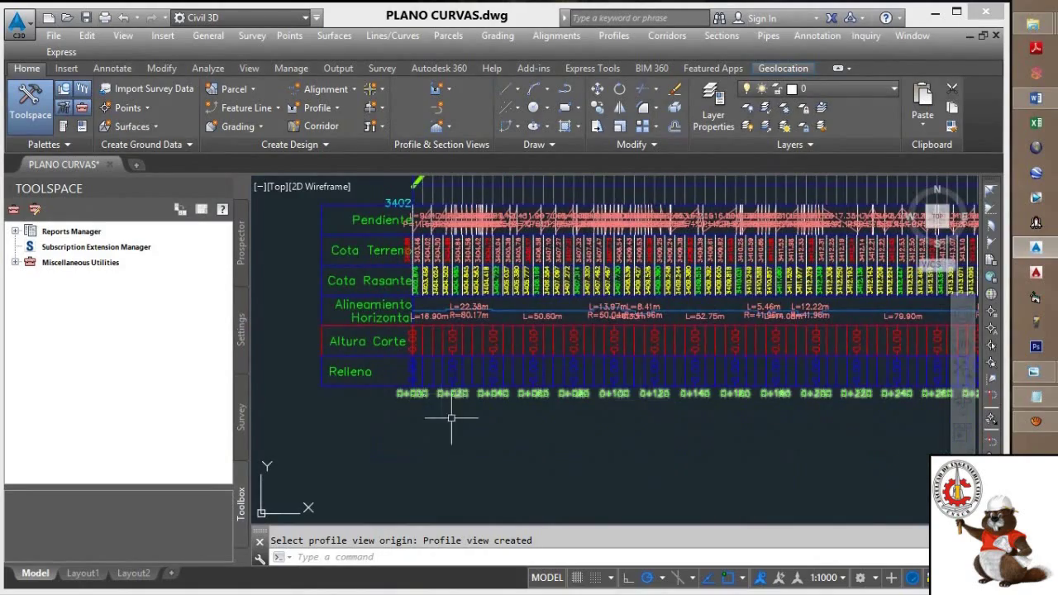
scroll(642, 400, down, 2)
middle_drag(598, 402, 355, 410)
scroll(502, 415, up, 4)
scroll(579, 408, down, 6)
scroll(562, 405, up, 5)
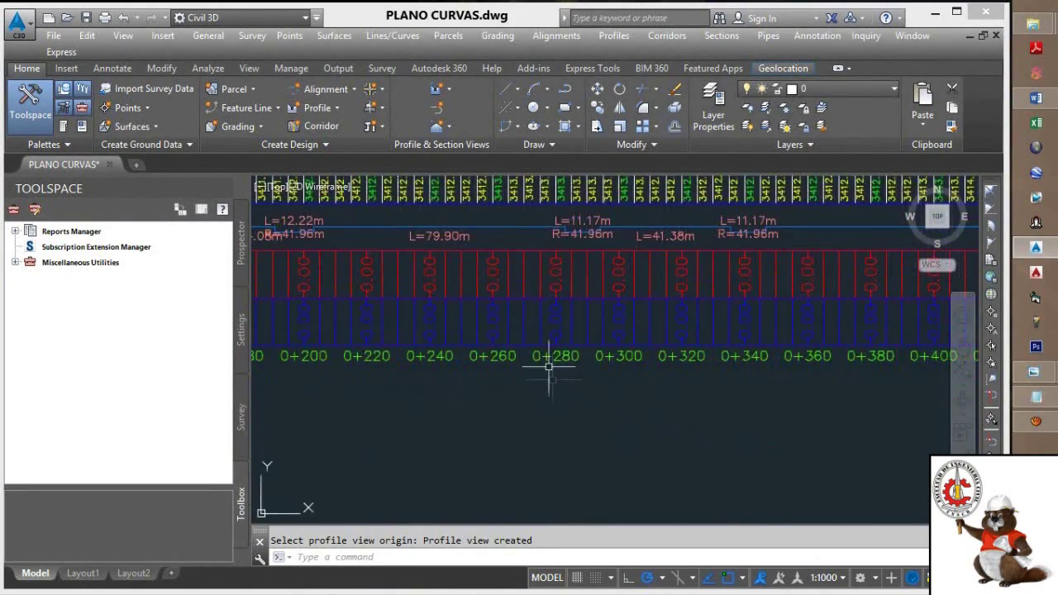
scroll(545, 367, down, 6)
middle_drag(571, 403, 314, 416)
scroll(421, 392, down, 2)
Follow the green ground profile line from the elevation axis at its start to the end of the profile view.
scroll(409, 405, up, 5)
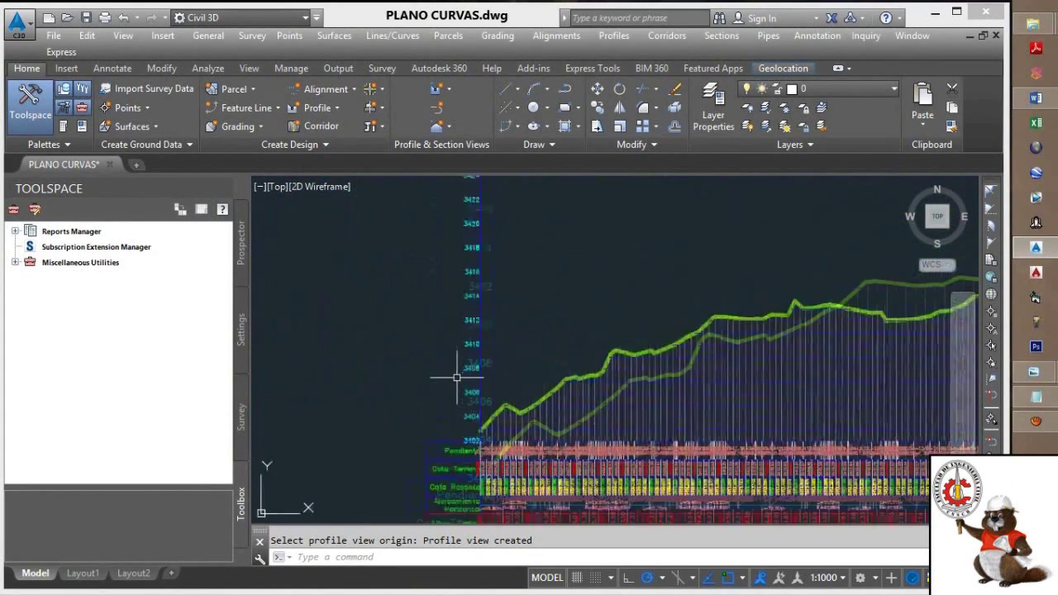
scroll(406, 402, down, 3)
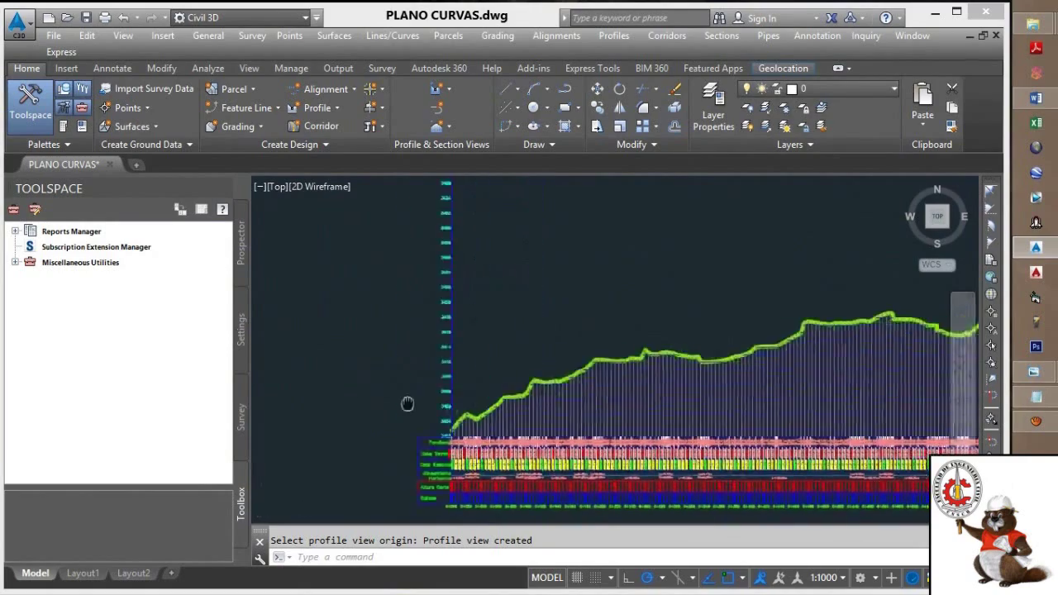
scroll(402, 383, up, 5)
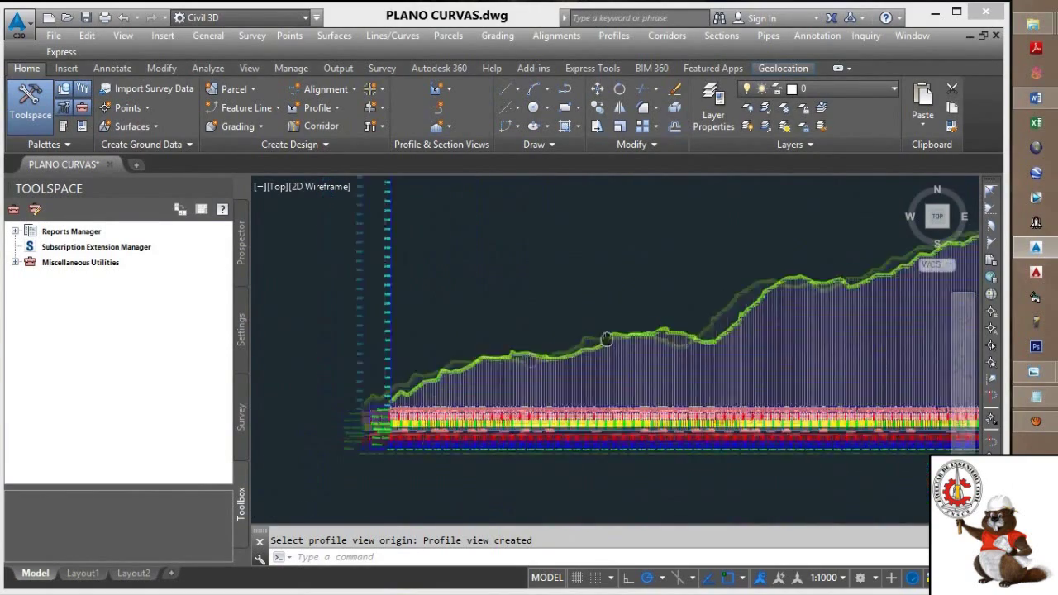
scroll(402, 382, down, 3)
scroll(515, 349, up, 4)
scroll(607, 339, up, 3)
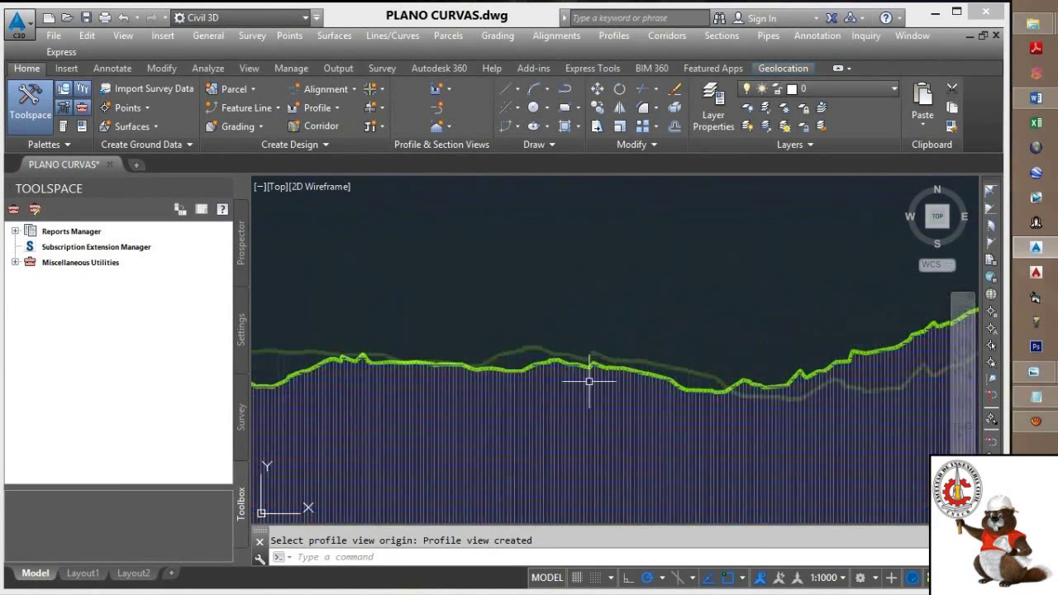
scroll(545, 353, down, 3)
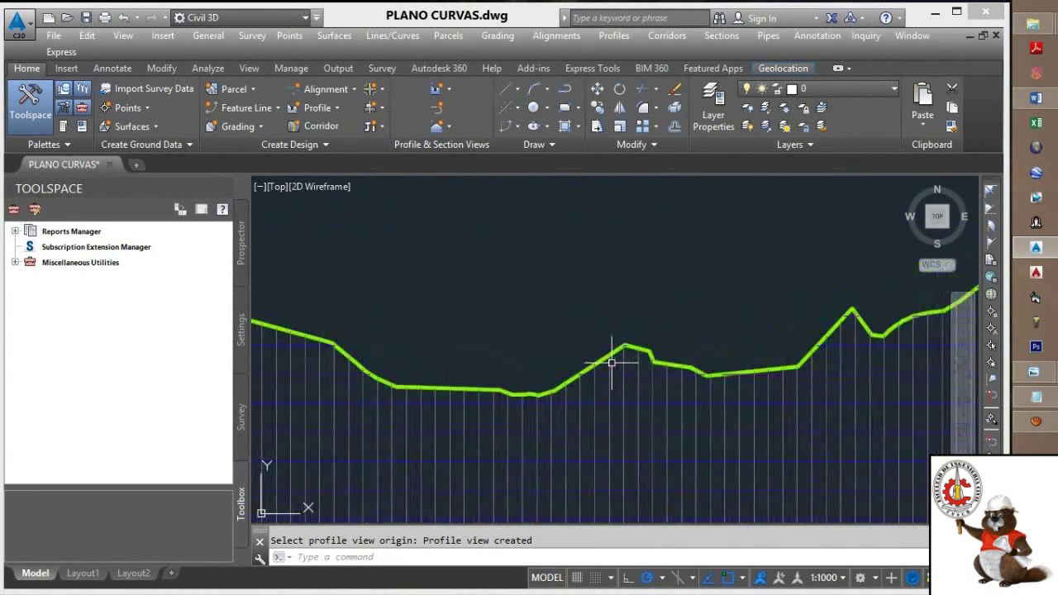
scroll(611, 361, down, 1)
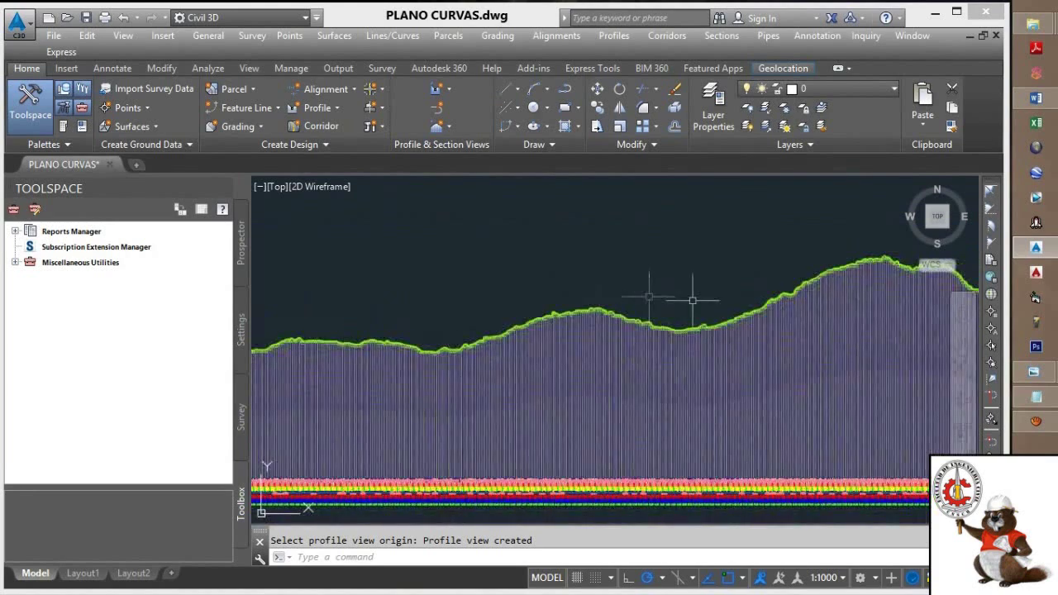
scroll(653, 348, down, 3)
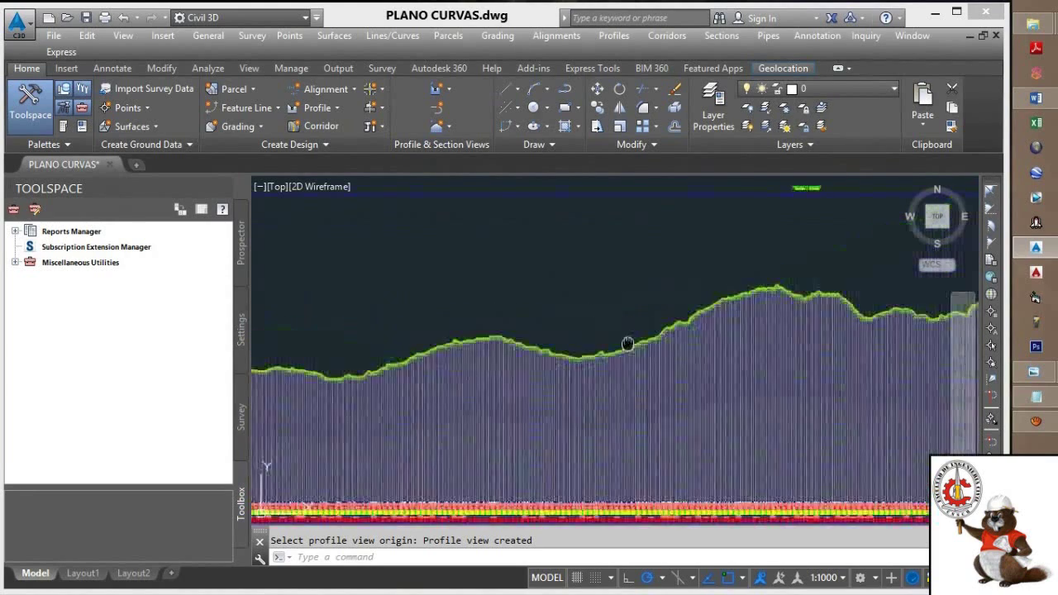
scroll(597, 329, down, 3)
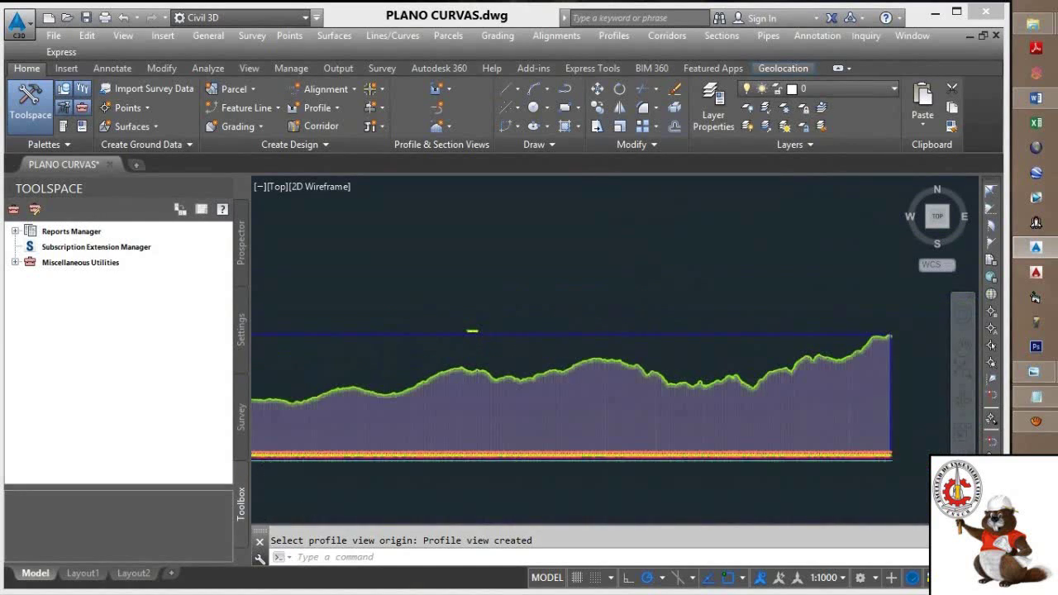
Inspect the deep dip in the ground profile near its far end and the station labels beneath it.
scroll(607, 382, up, 5)
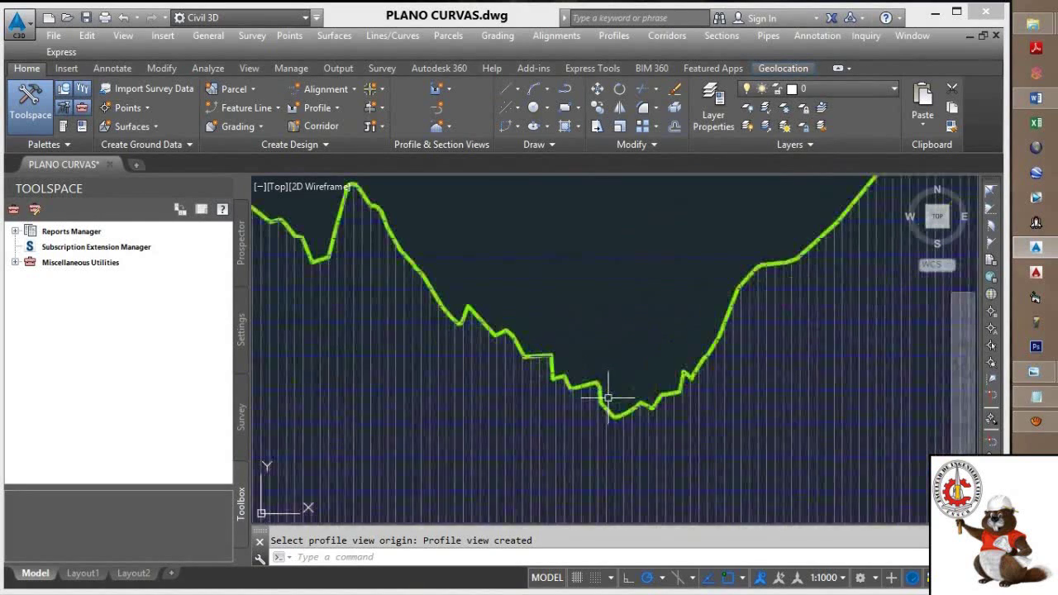
scroll(613, 381, down, 5)
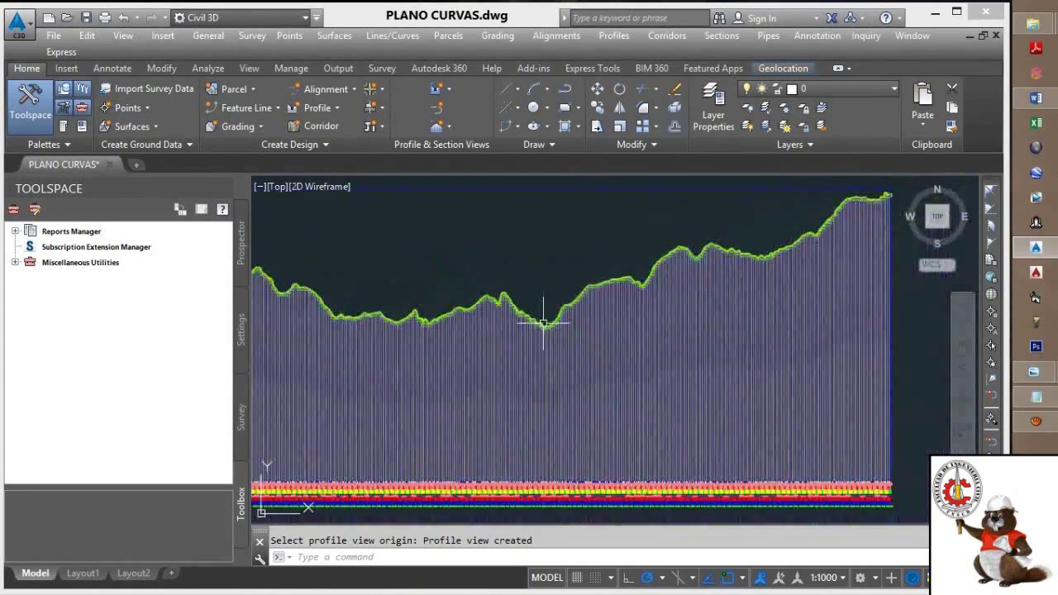
scroll(484, 295, up, 6)
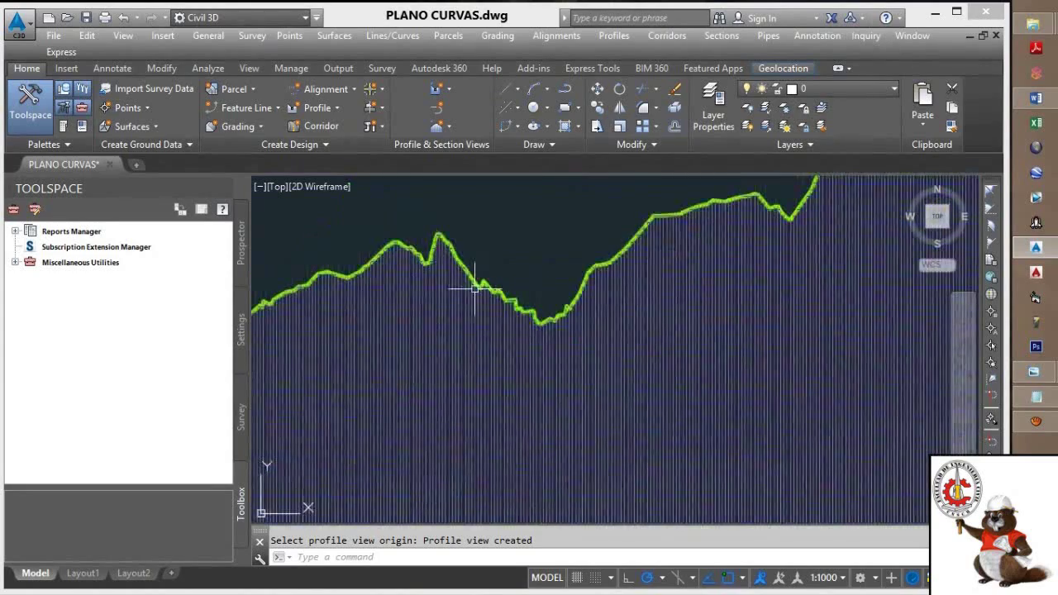
scroll(496, 286, down, 5)
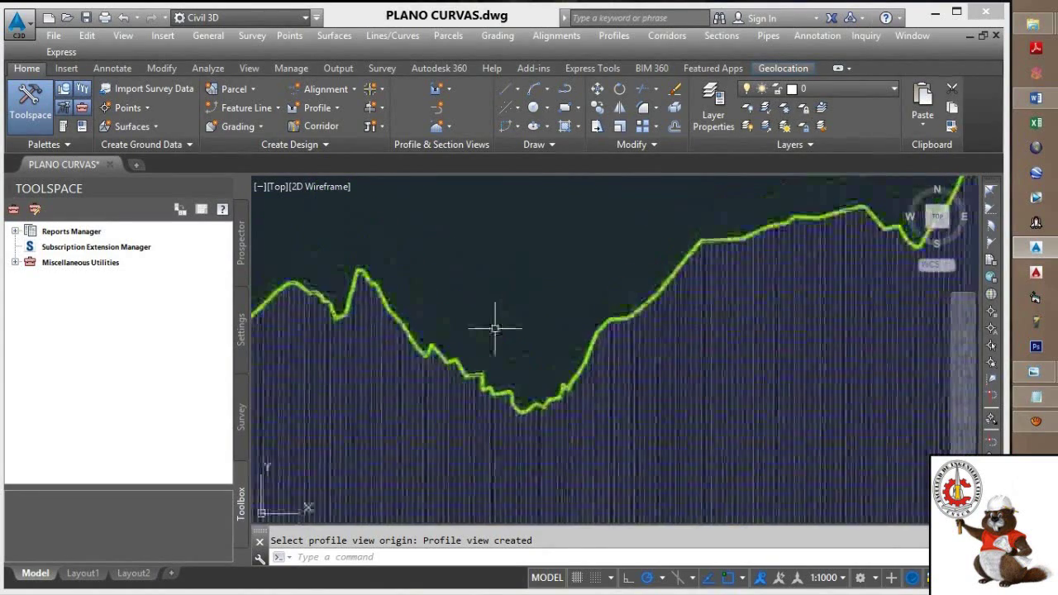
middle_drag(515, 299, 506, 196)
scroll(533, 430, up, 6)
scroll(601, 289, up, 4)
scroll(574, 307, up, 2)
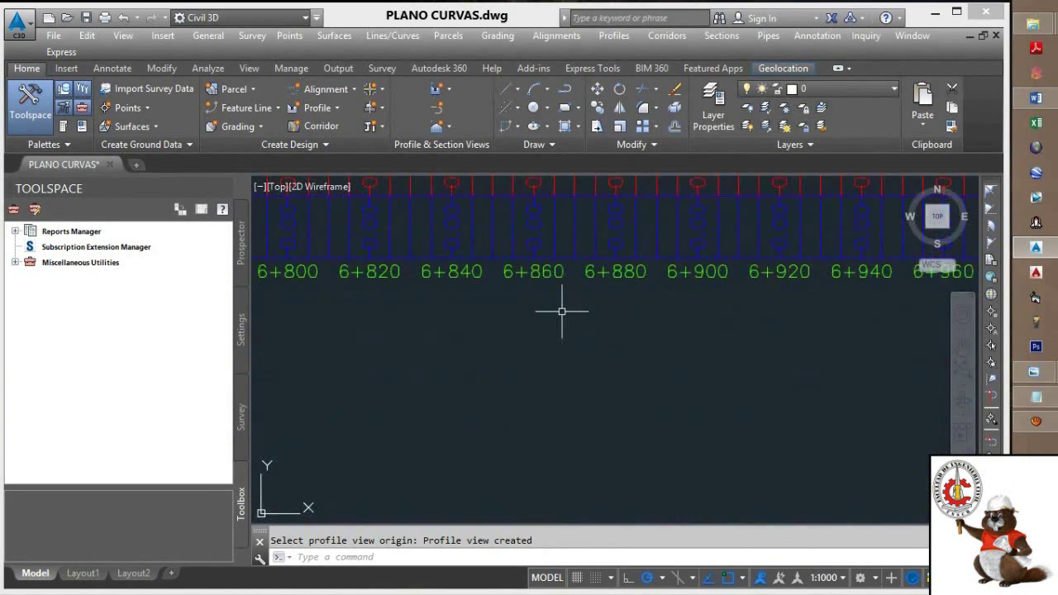
scroll(561, 312, down, 6)
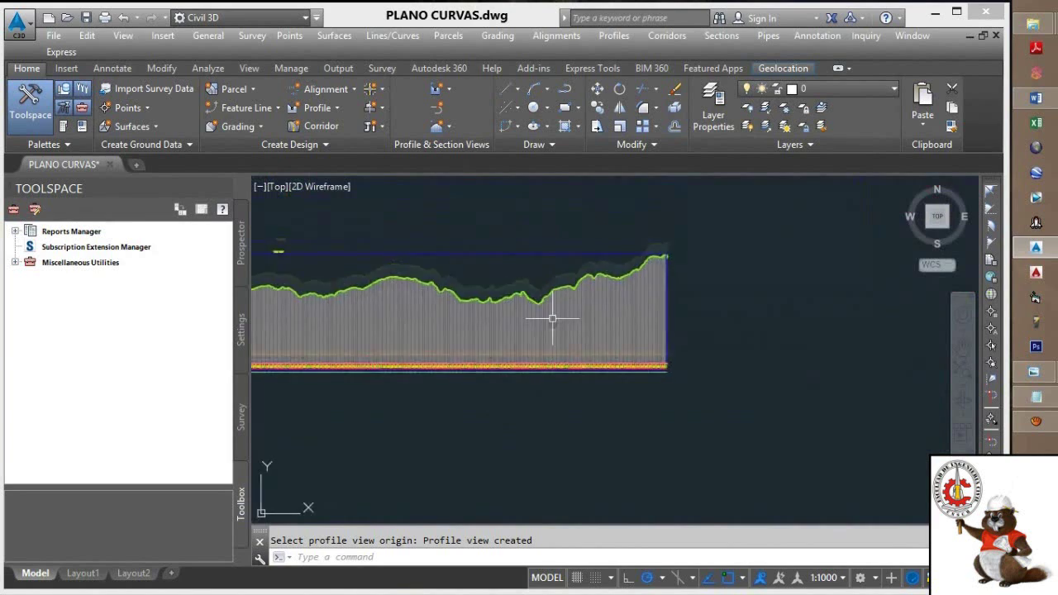
scroll(552, 319, up, 8)
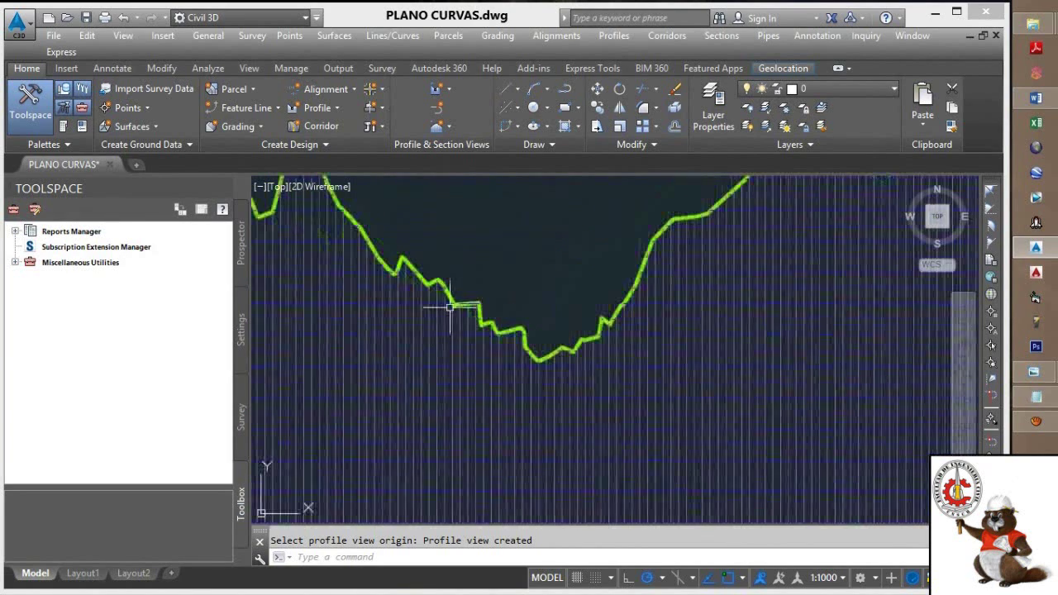
Compare the peaks and low points of the ground line around the deep dip and the stretch preceding it.
scroll(513, 277, down, 2)
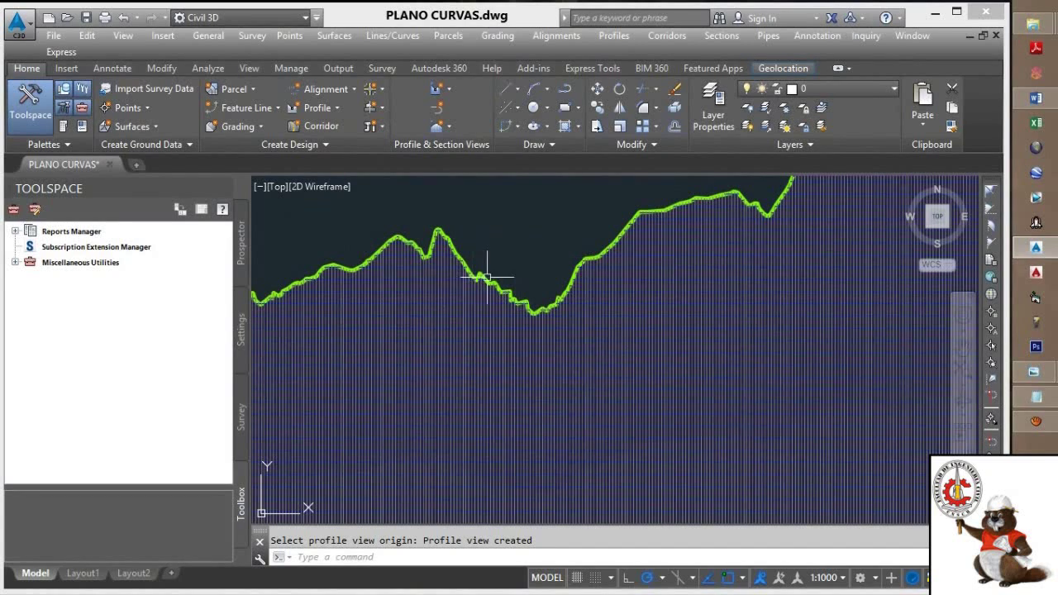
scroll(356, 317, down, 2)
middle_drag(344, 320, 413, 324)
scroll(302, 332, up, 2)
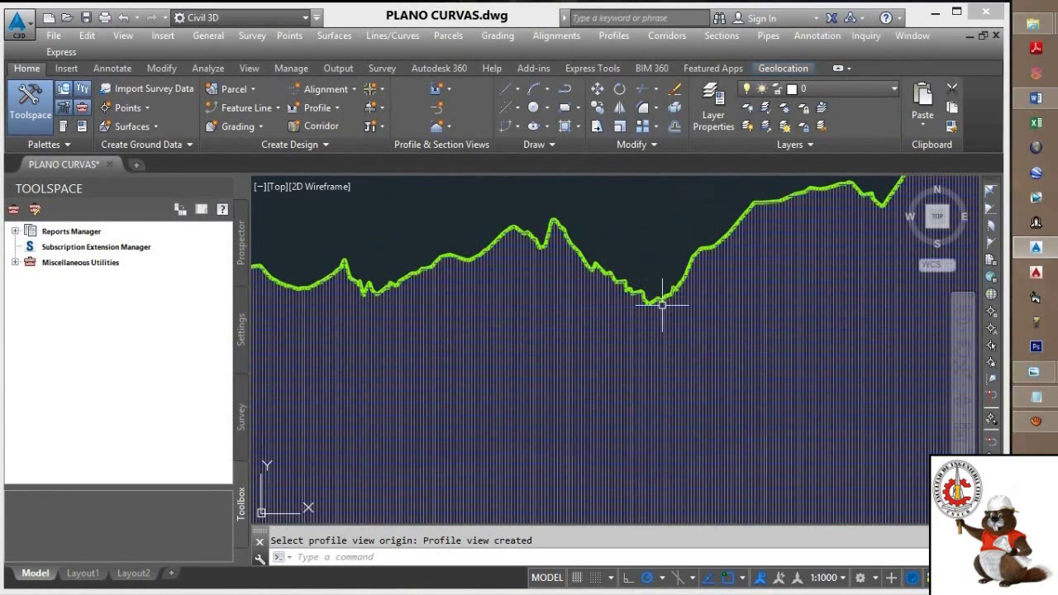
scroll(661, 304, up, 5)
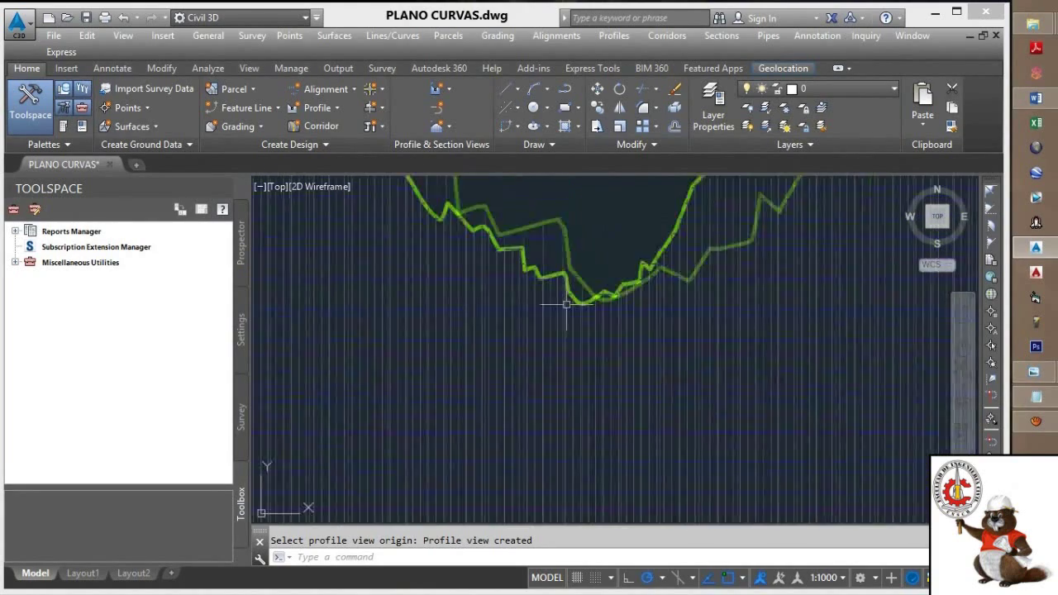
scroll(570, 303, down, 5)
scroll(583, 302, down, 4)
middle_drag(508, 306, 578, 307)
scroll(650, 300, up, 4)
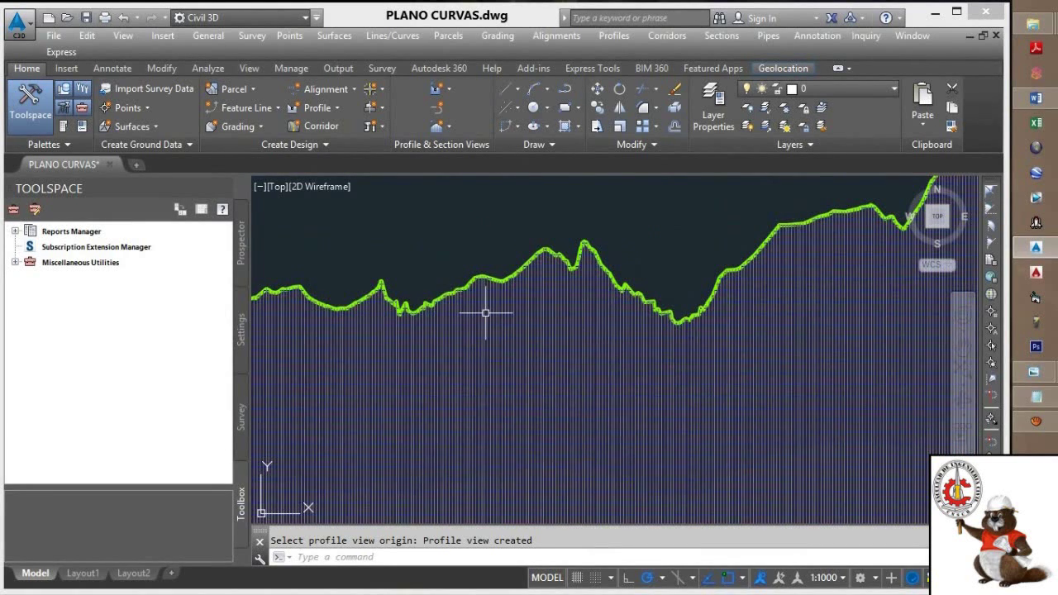
scroll(486, 313, down, 3)
scroll(494, 307, up, 4)
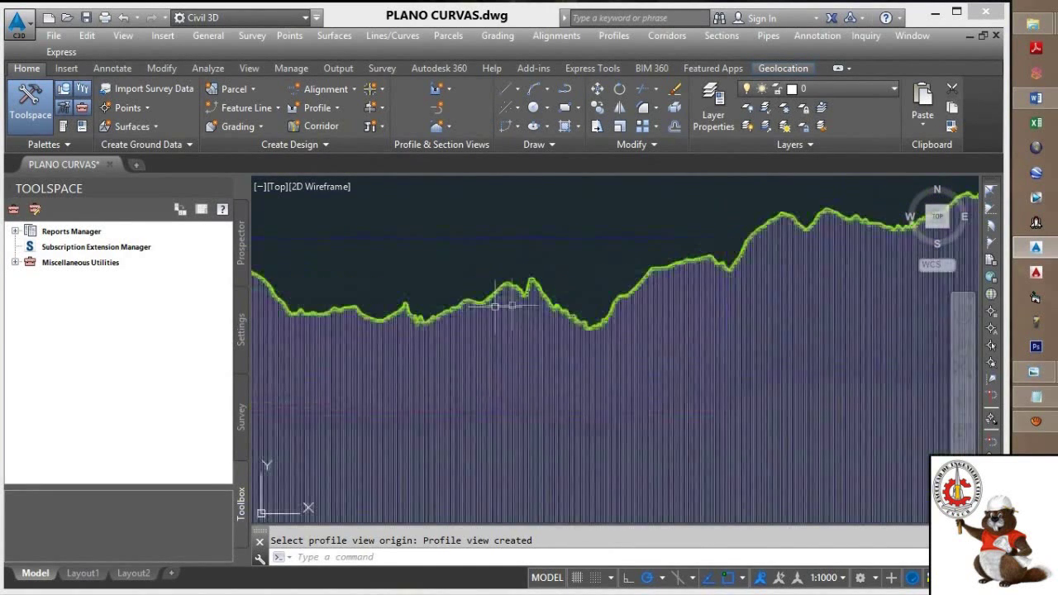
scroll(652, 293, up, 2)
scroll(653, 291, down, 5)
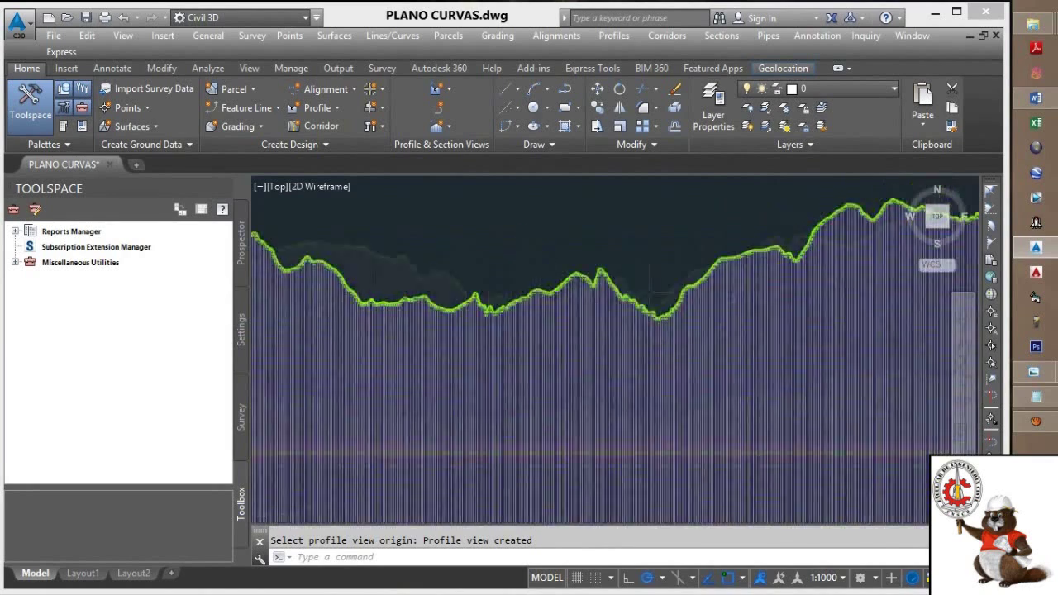
middle_drag(473, 306, 625, 300)
scroll(432, 300, up, 5)
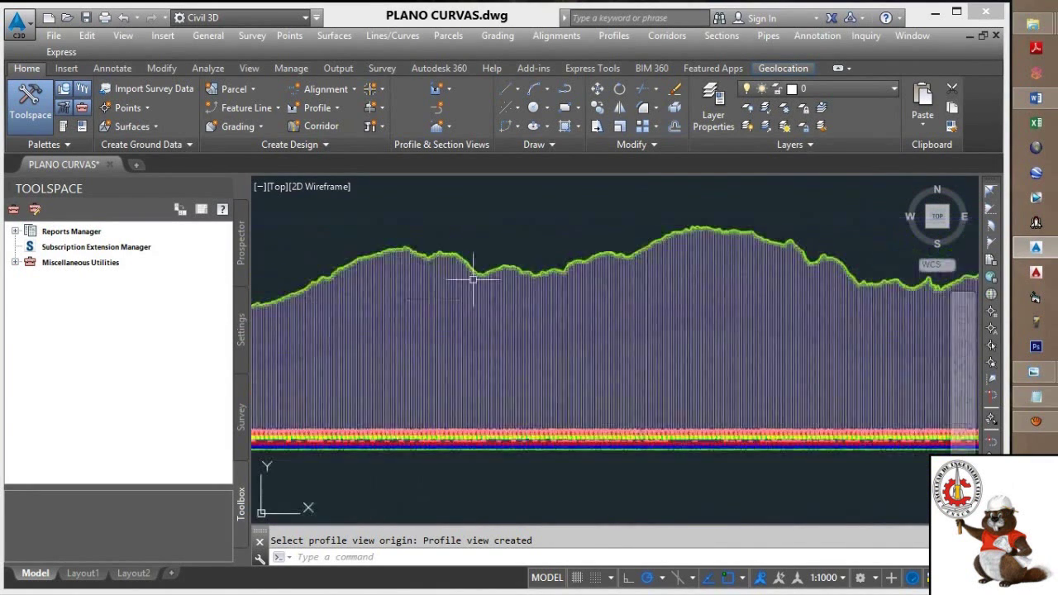
Review the ground profile from its central hills through the dips to the final climb at the end station.
scroll(390, 293, down, 5)
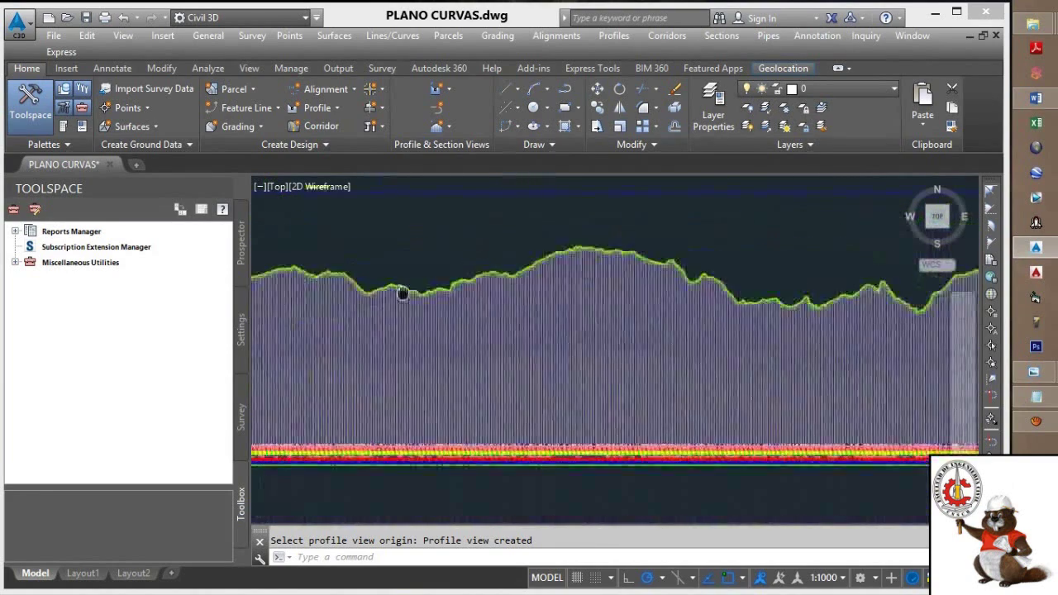
scroll(625, 285, up, 4)
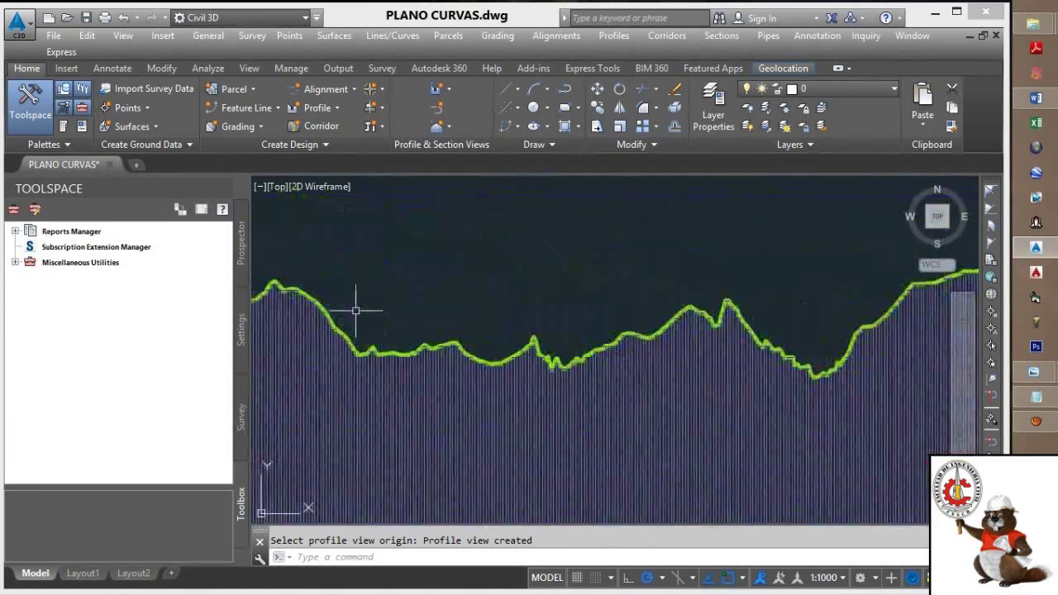
scroll(537, 363, up, 3)
scroll(583, 322, down, 4)
middle_drag(582, 321, 395, 315)
scroll(421, 327, down, 2)
scroll(471, 314, down, 3)
scroll(472, 314, up, 4)
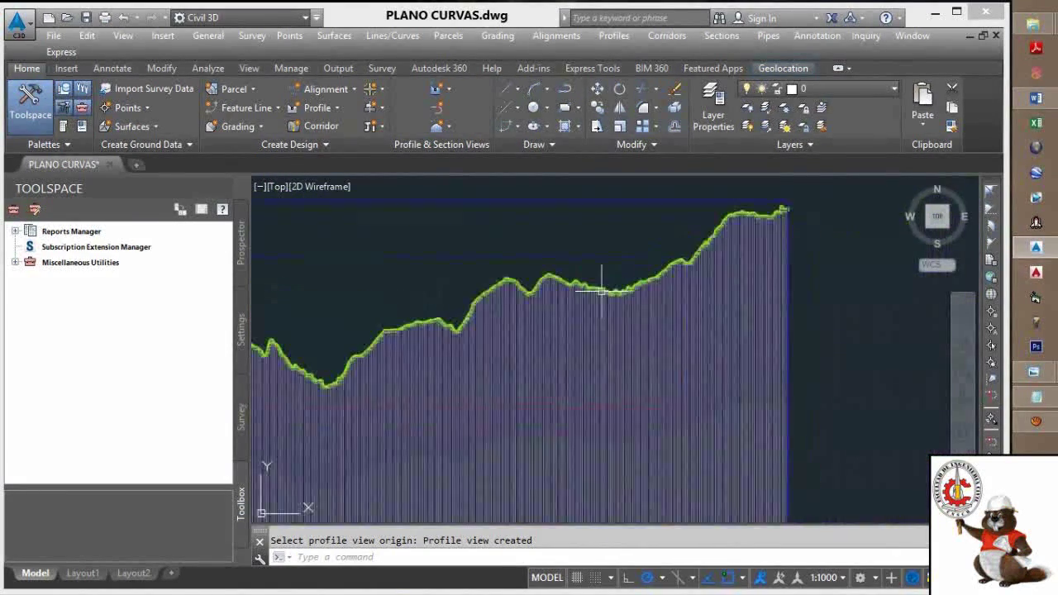
scroll(465, 330, down, 4)
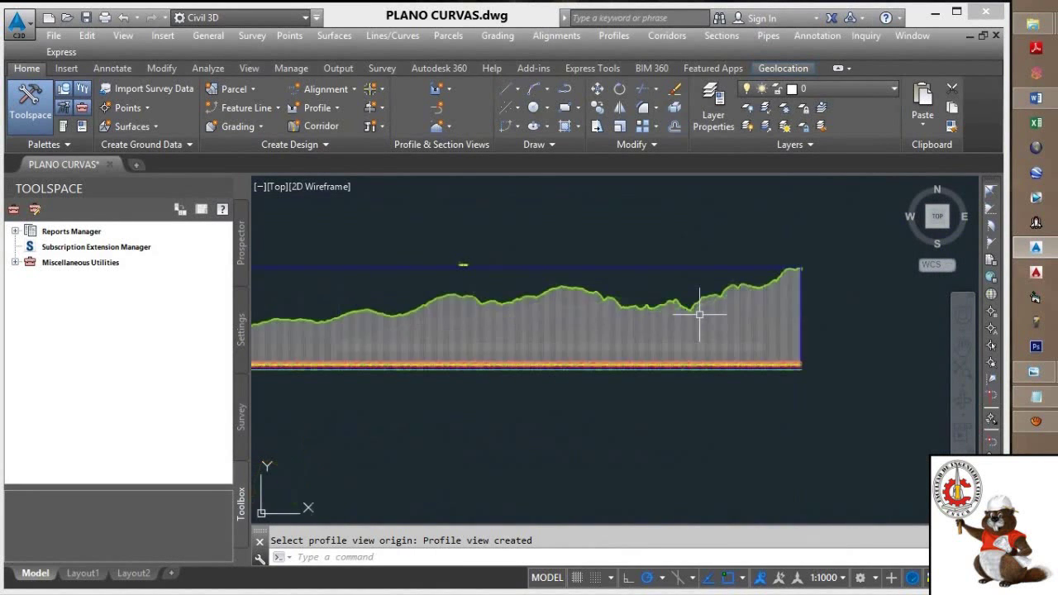
Recheck the ground line's last dips and final rise, plus the elevation axis and bands at station 0+000.
scroll(685, 299, up, 4)
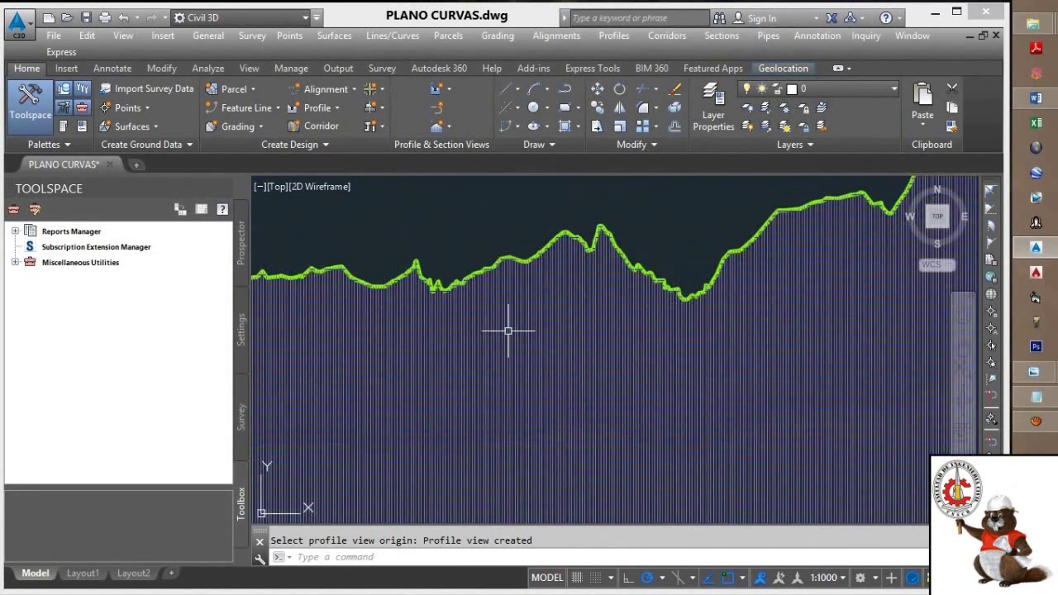
scroll(508, 330, down, 2)
scroll(510, 331, up, 5)
scroll(488, 343, down, 4)
scroll(593, 333, down, 1)
middle_drag(586, 333, 406, 320)
middle_drag(607, 265, 545, 307)
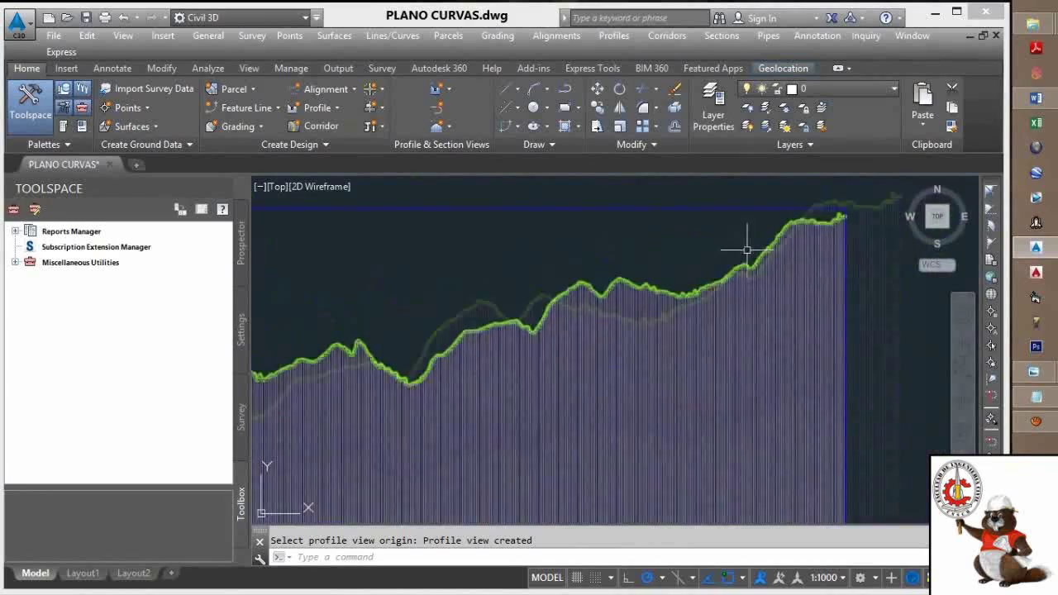
scroll(748, 249, up, 2)
scroll(785, 245, down, 5)
scroll(646, 301, down, 2)
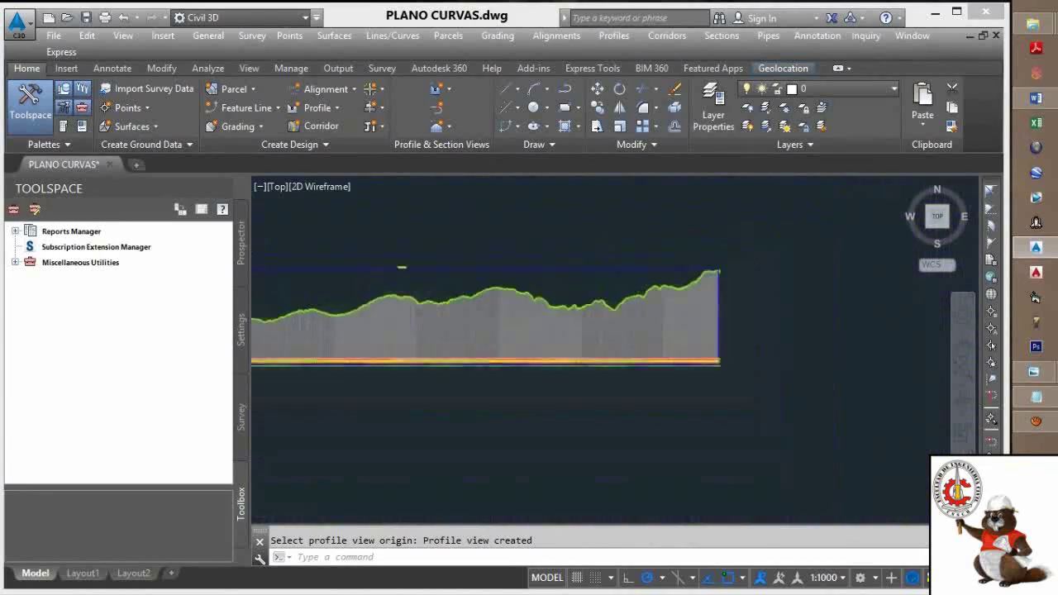
scroll(301, 331, up, 5)
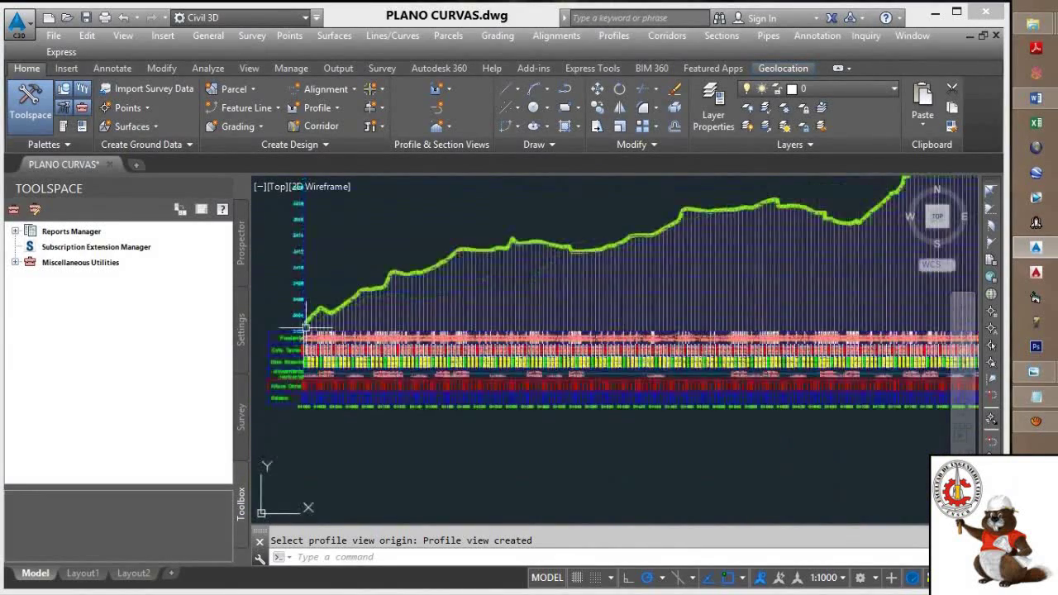
scroll(331, 314, down, 3)
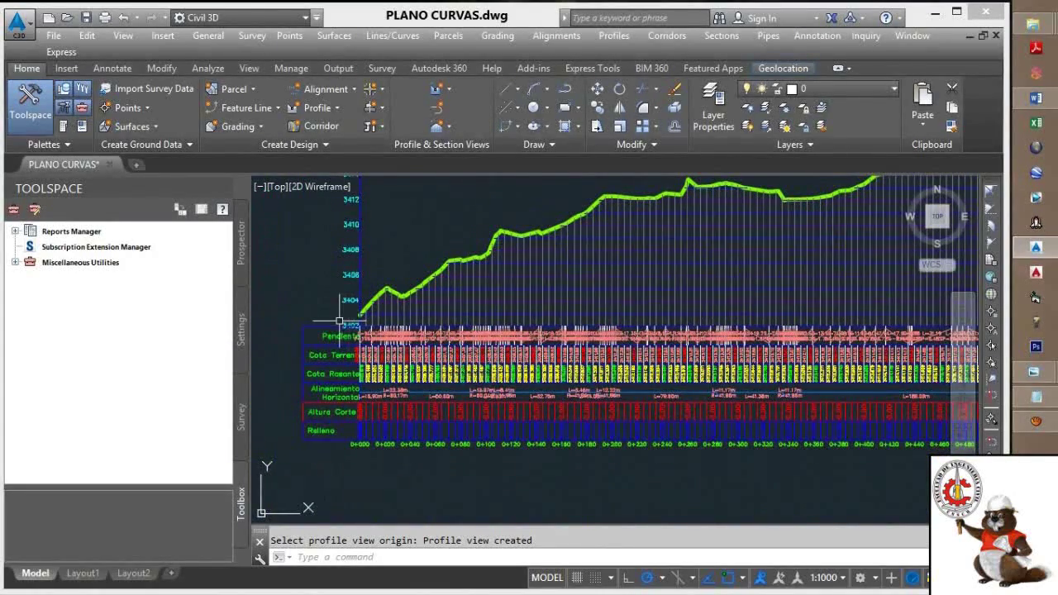
Create a profile by layout in the EJE DE CARRETERA profile view, naming it RASANTE and using the Design Profile style.
scroll(338, 321, up, 2)
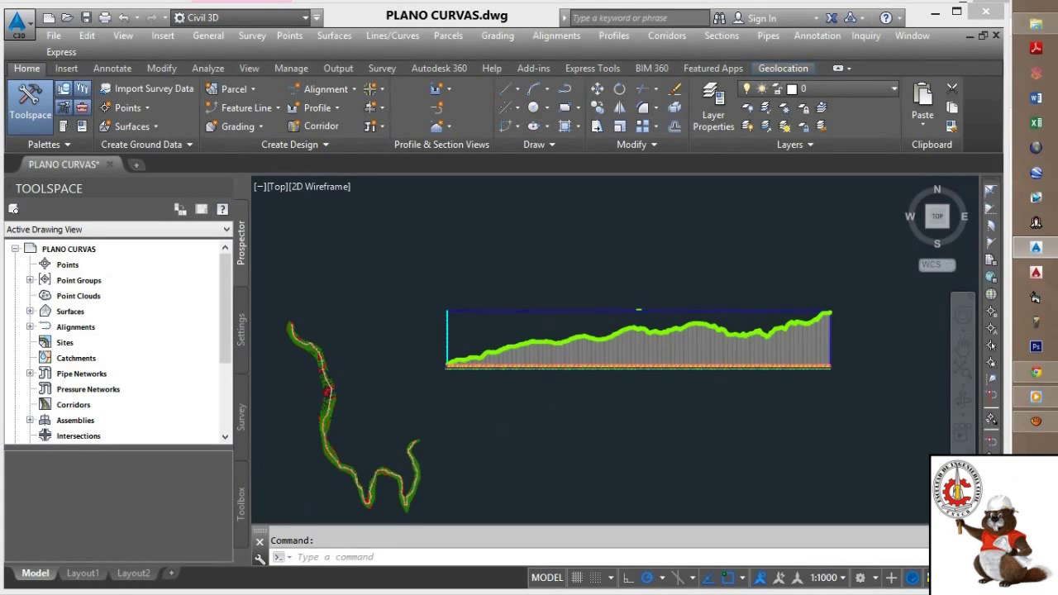
scroll(554, 272, up, 8)
scroll(531, 314, down, 10)
middle_drag(577, 299, 468, 334)
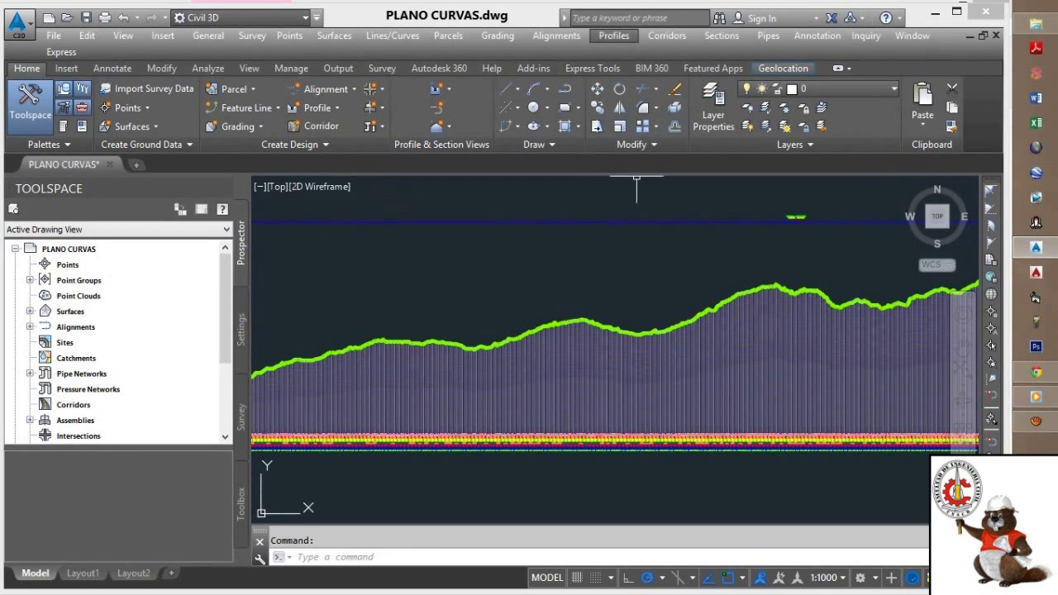
click(614, 35)
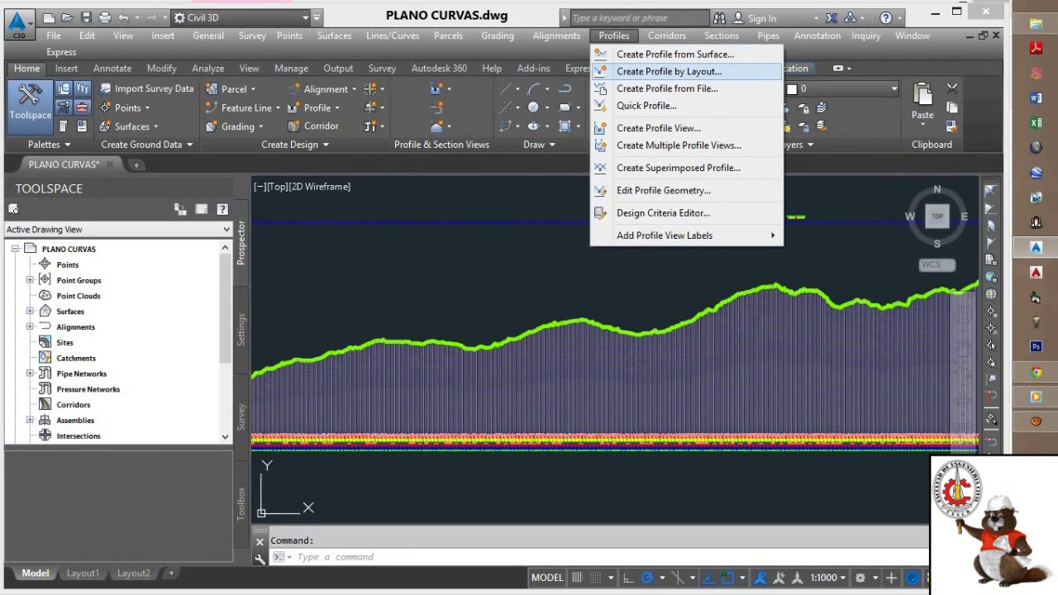
click(661, 71)
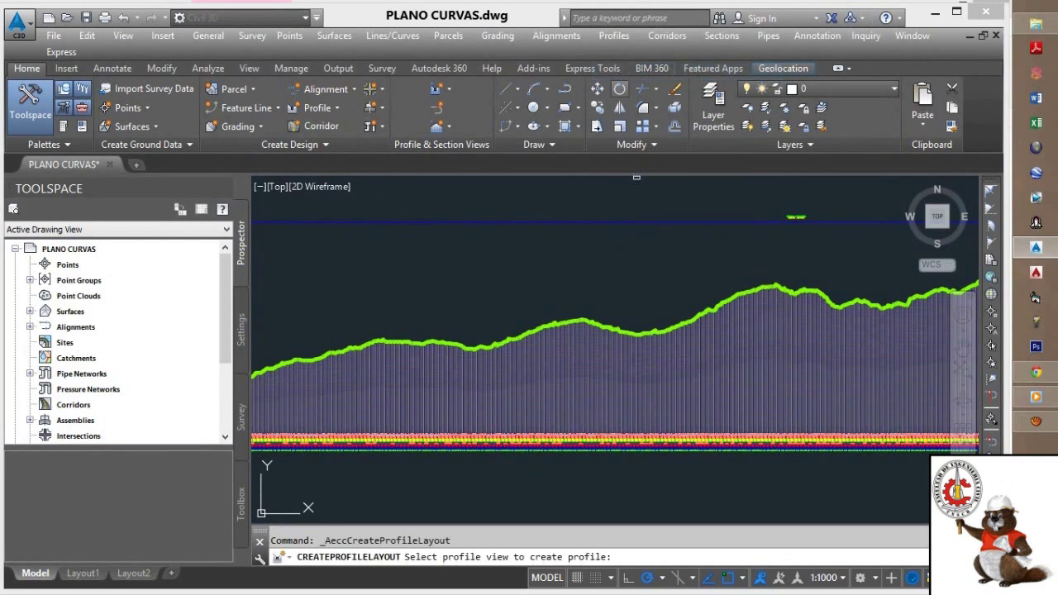
scroll(572, 241, down, 3)
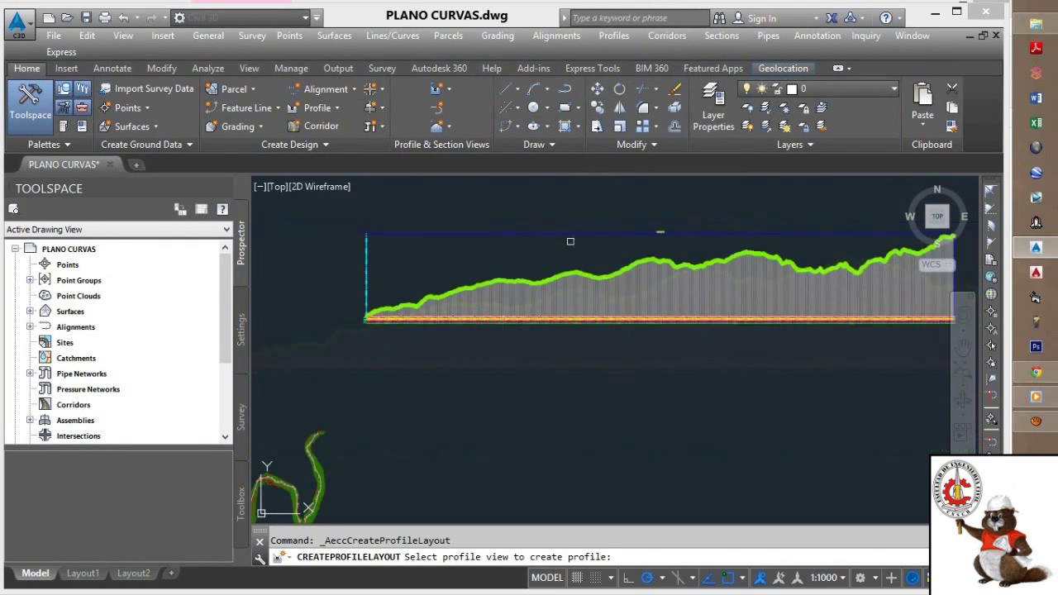
click(562, 291)
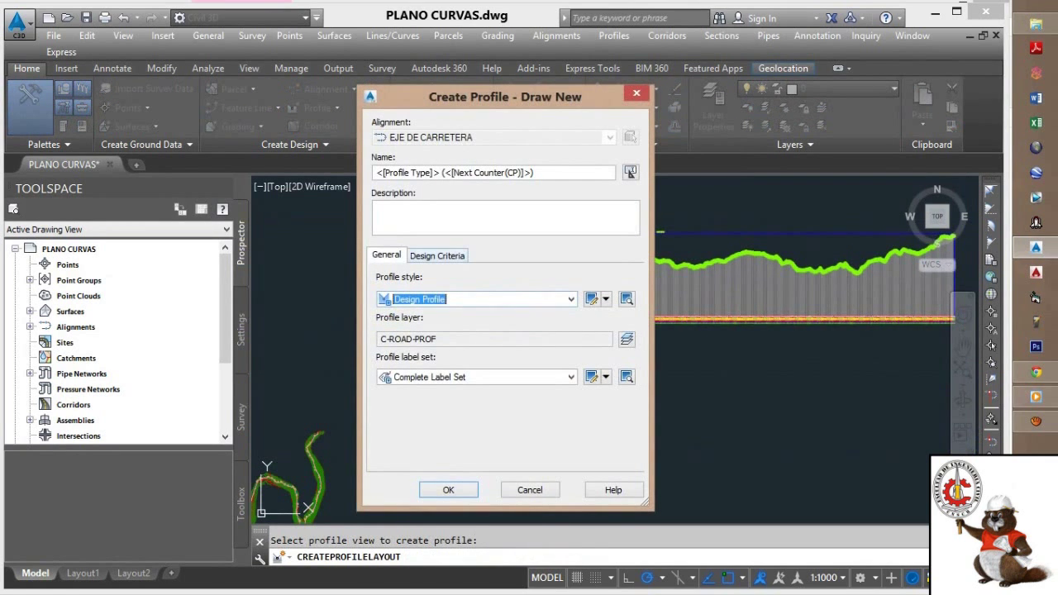
drag(542, 173, 374, 173)
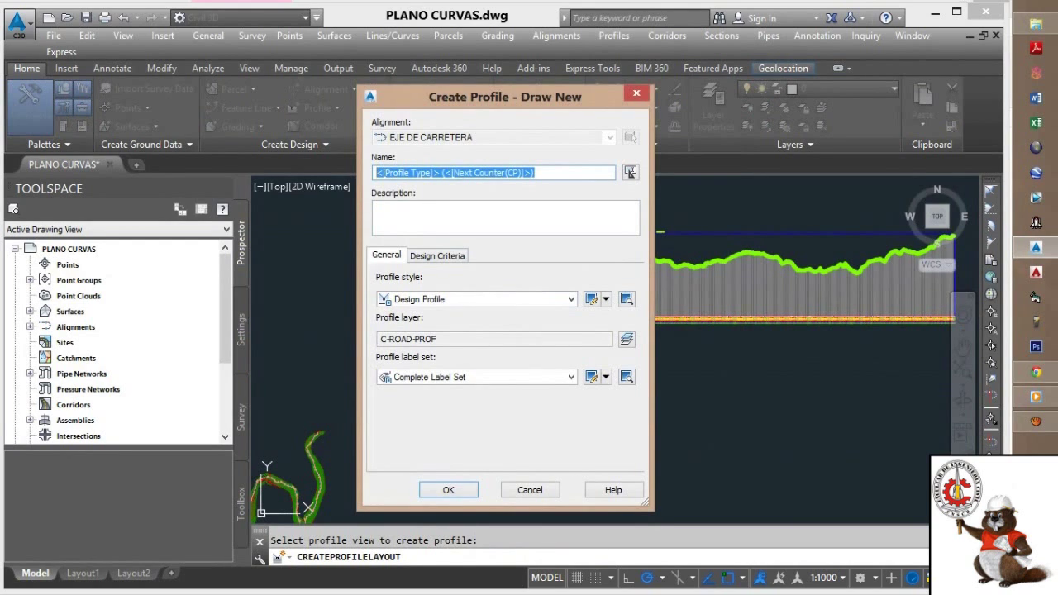
text(RASANTE)
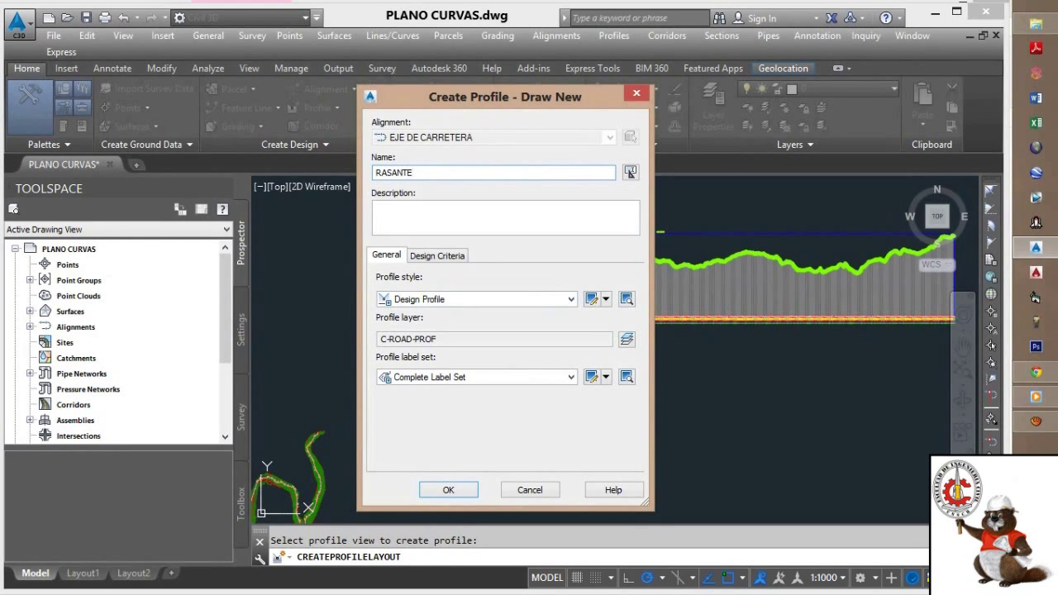
click(570, 299)
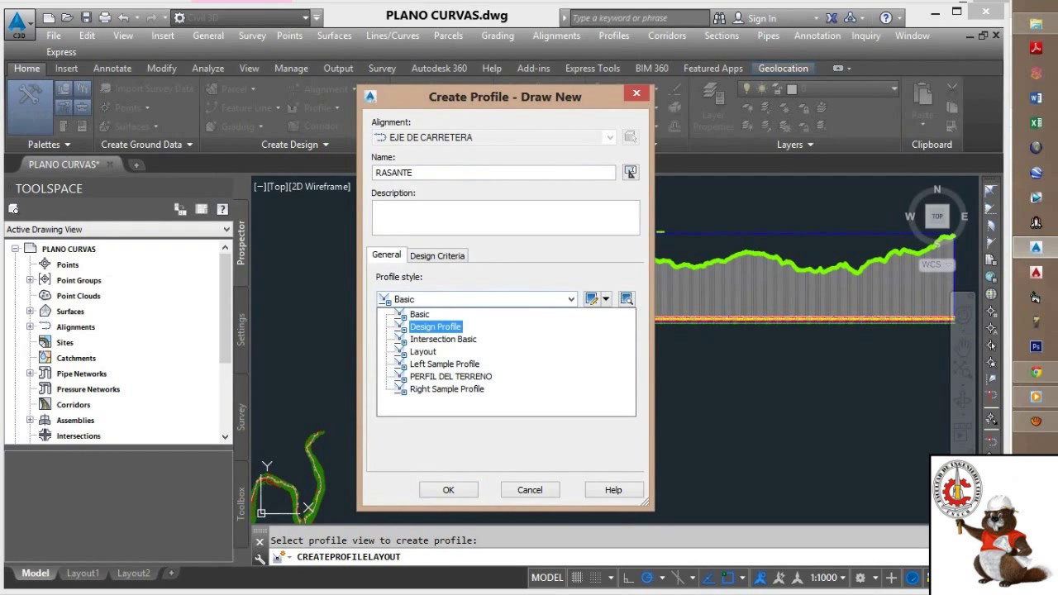
click(436, 327)
Leave criteria-based design off, use the Complete Label Set, and create the RASANTE profile.
click(437, 256)
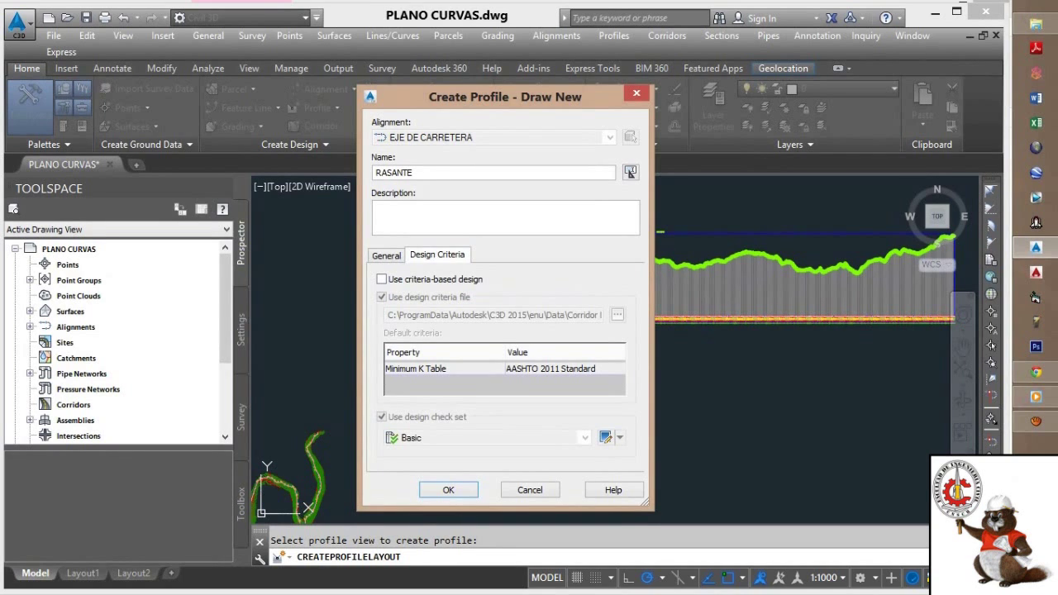
click(381, 279)
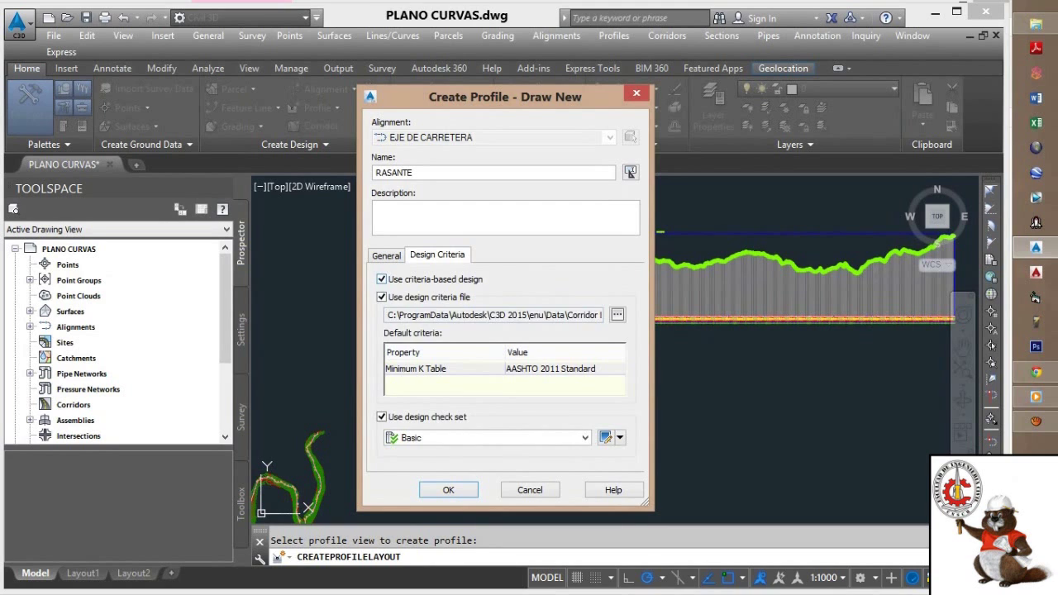
click(382, 279)
click(386, 256)
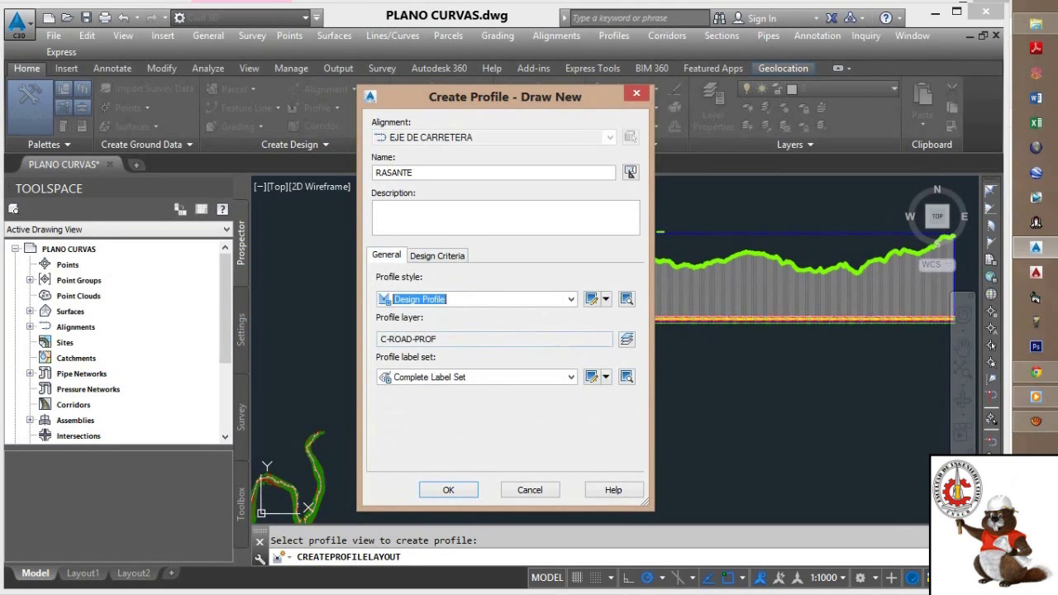
click(570, 377)
click(446, 416)
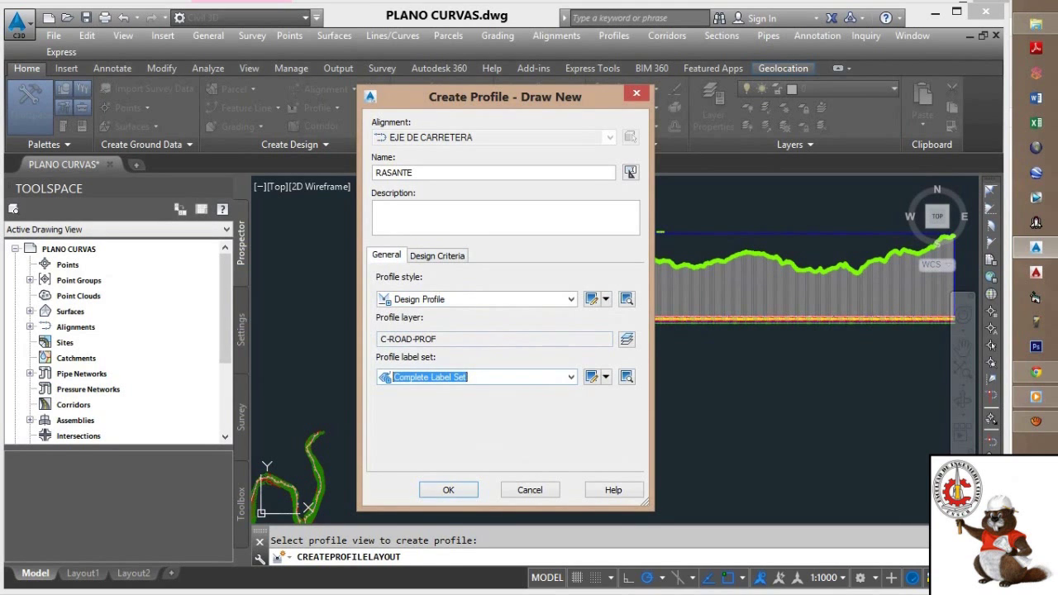
key(Return)
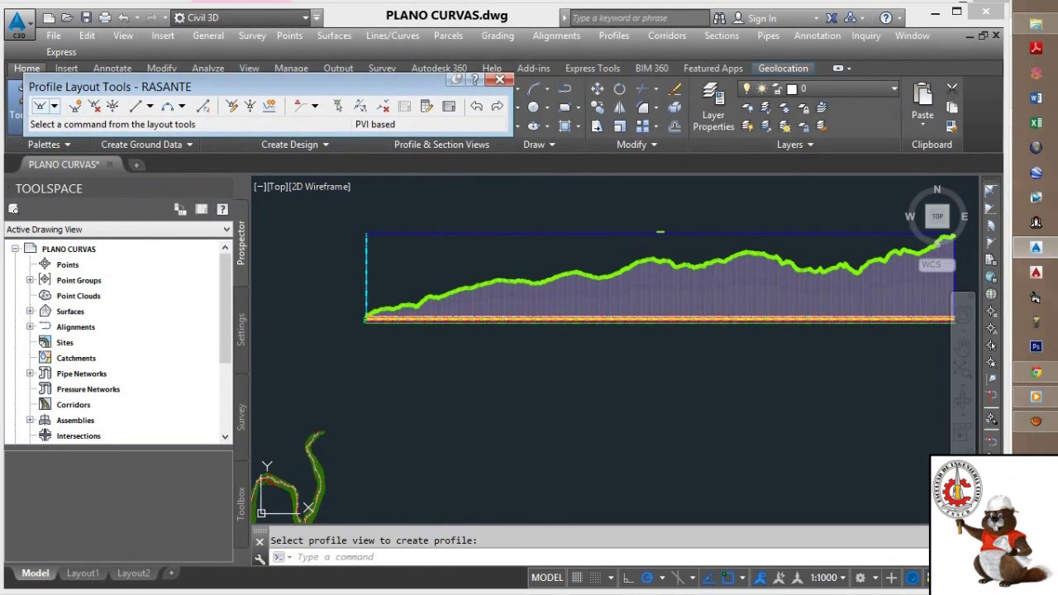
Configure the vertical curves as Parabolic, with crest and sag curve lengths of 150 m.
click(54, 106)
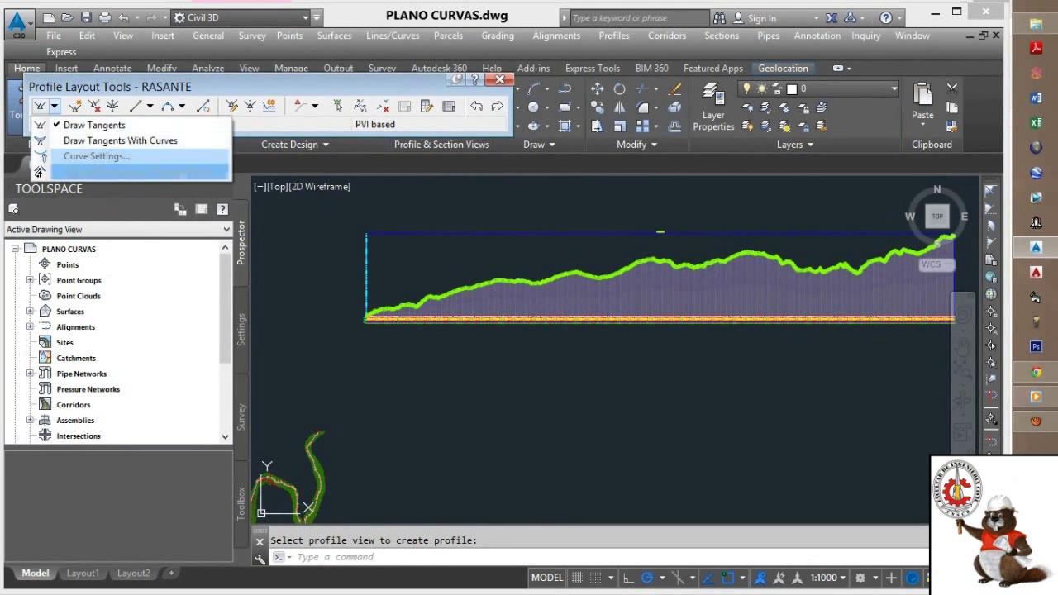
click(43, 157)
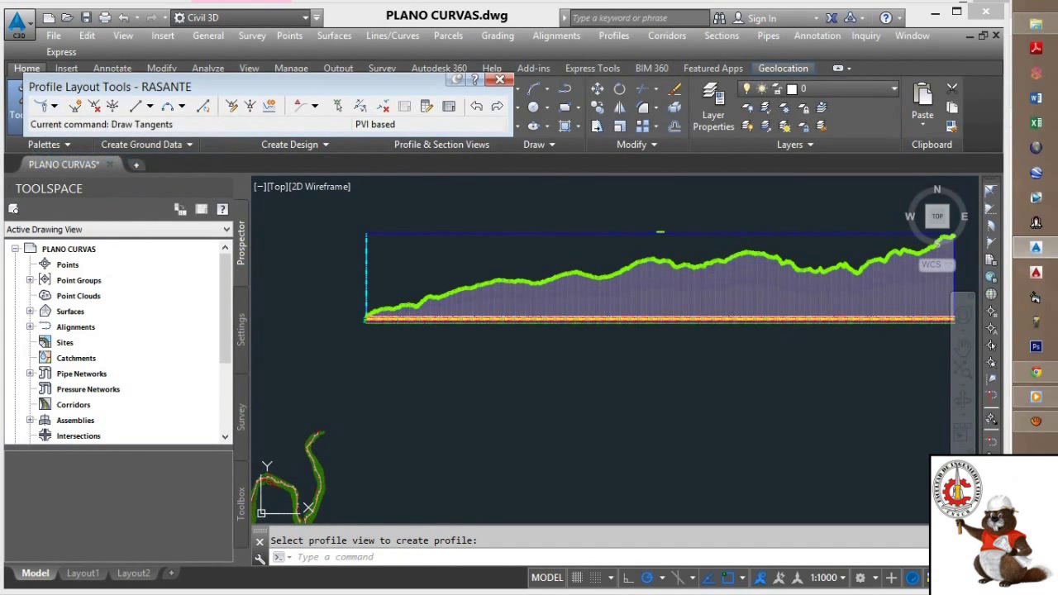
click(454, 198)
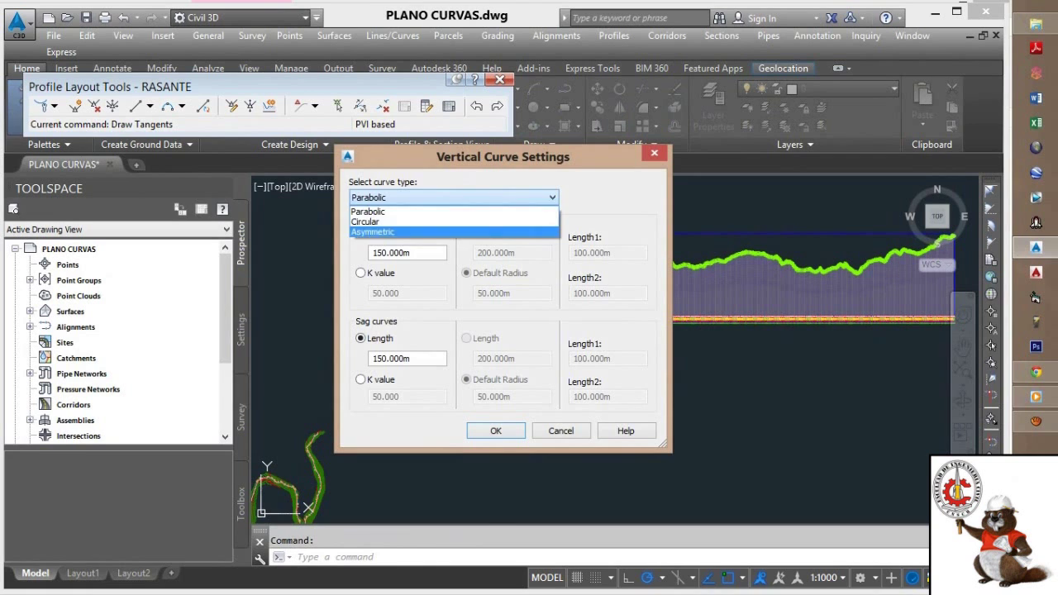
click(369, 212)
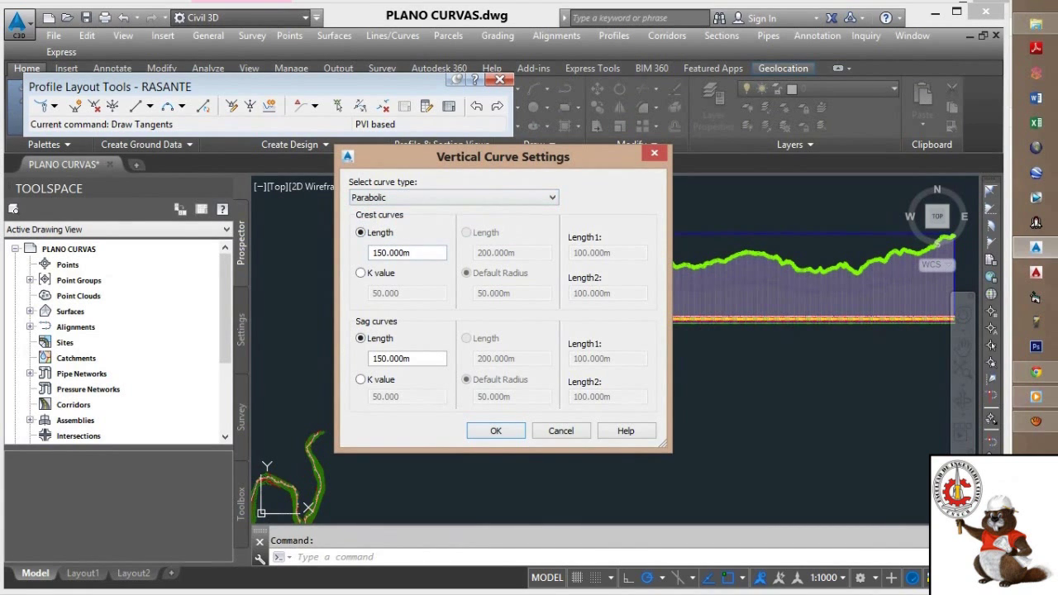
click(496, 431)
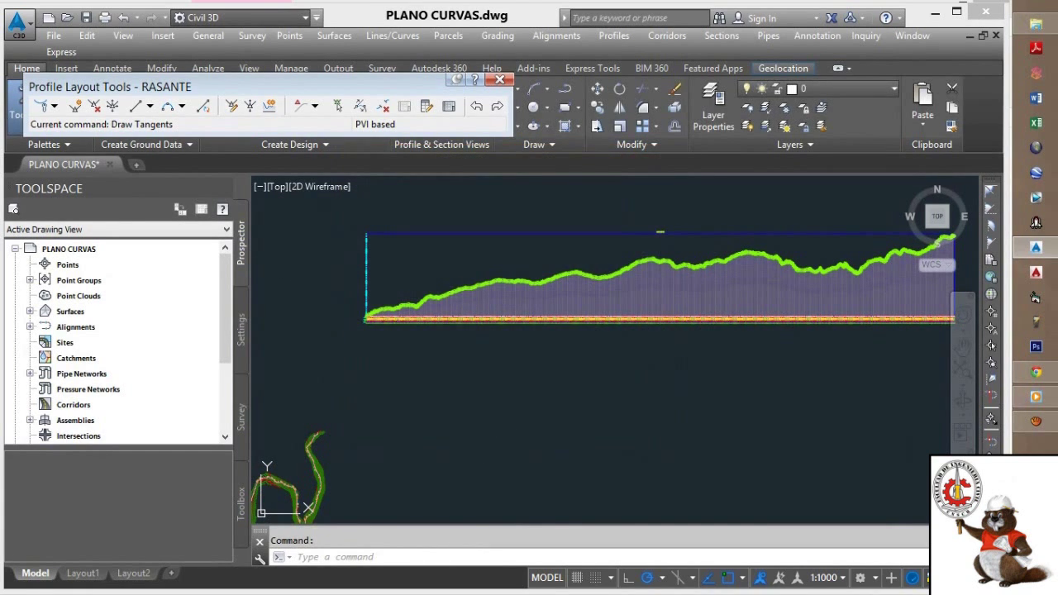
Draw tangents with curves, placing the start point on the ground line at station 0+000.
click(53, 106)
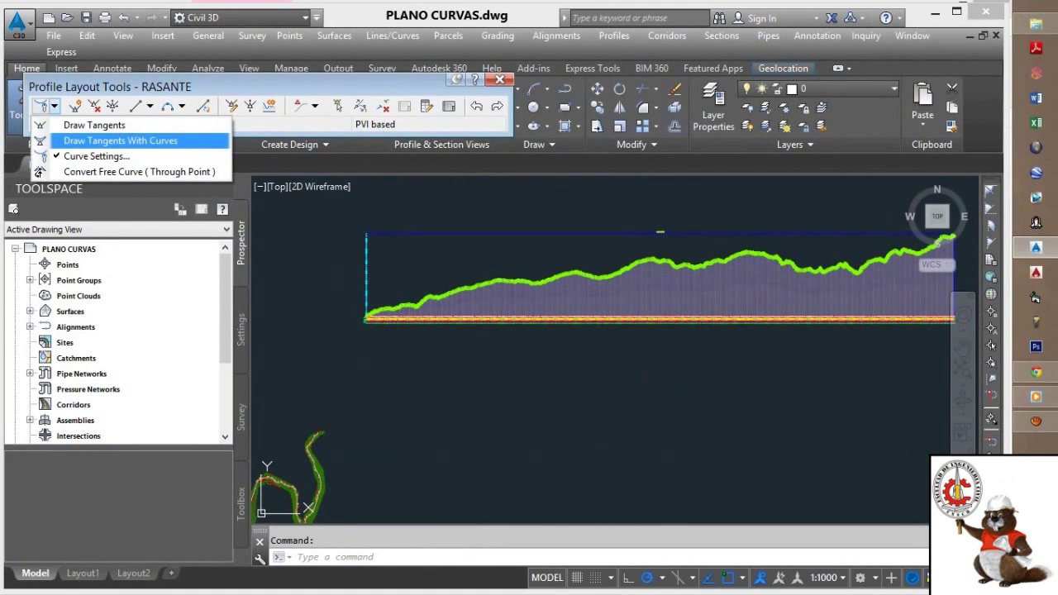
click(116, 140)
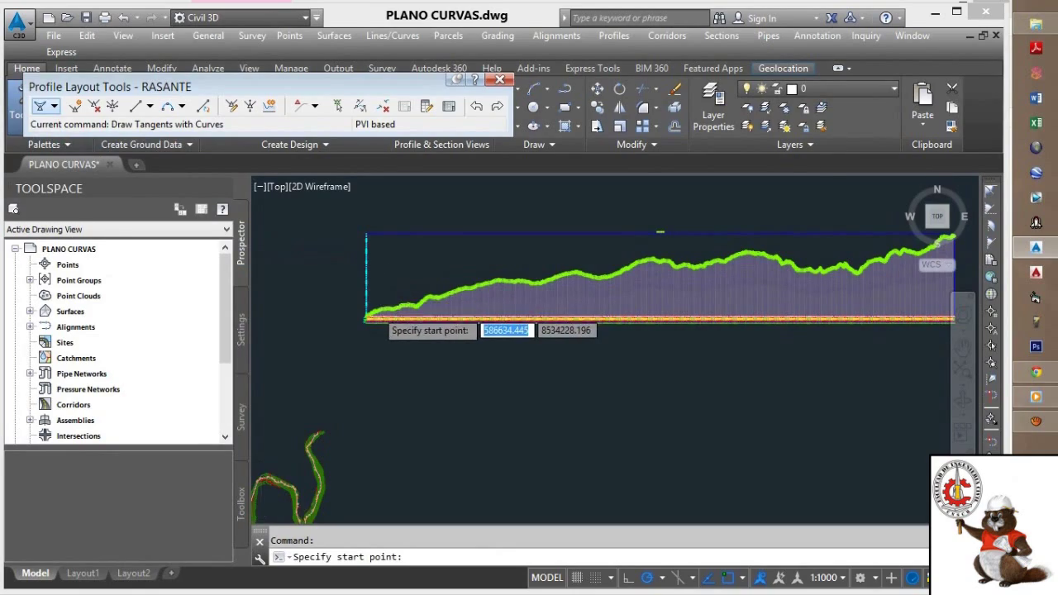
scroll(386, 291, up, 3)
scroll(333, 347, up, 3)
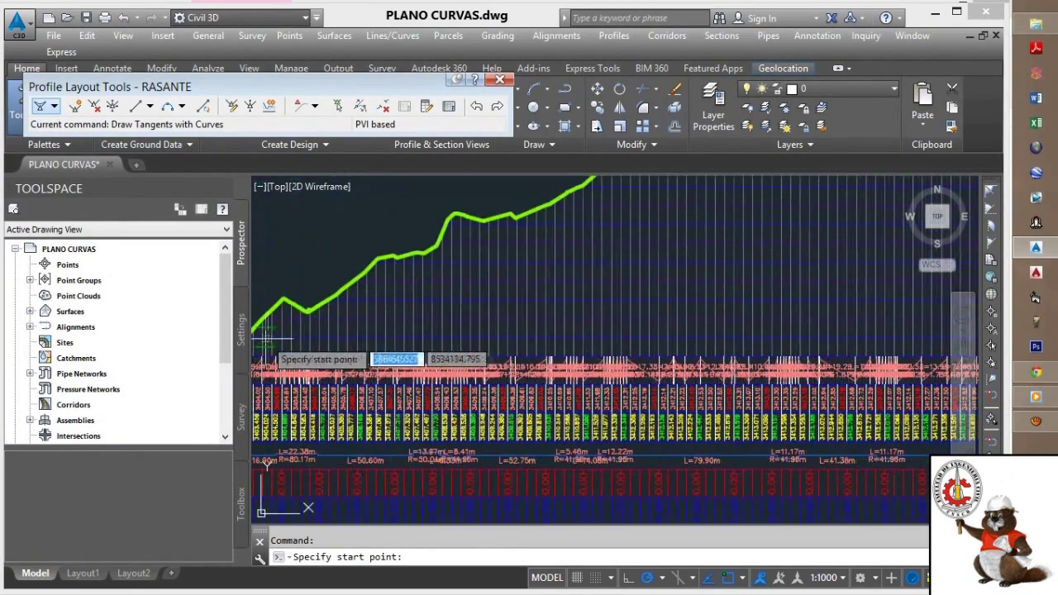
middle_drag(308, 331, 346, 354)
scroll(346, 353, up, 4)
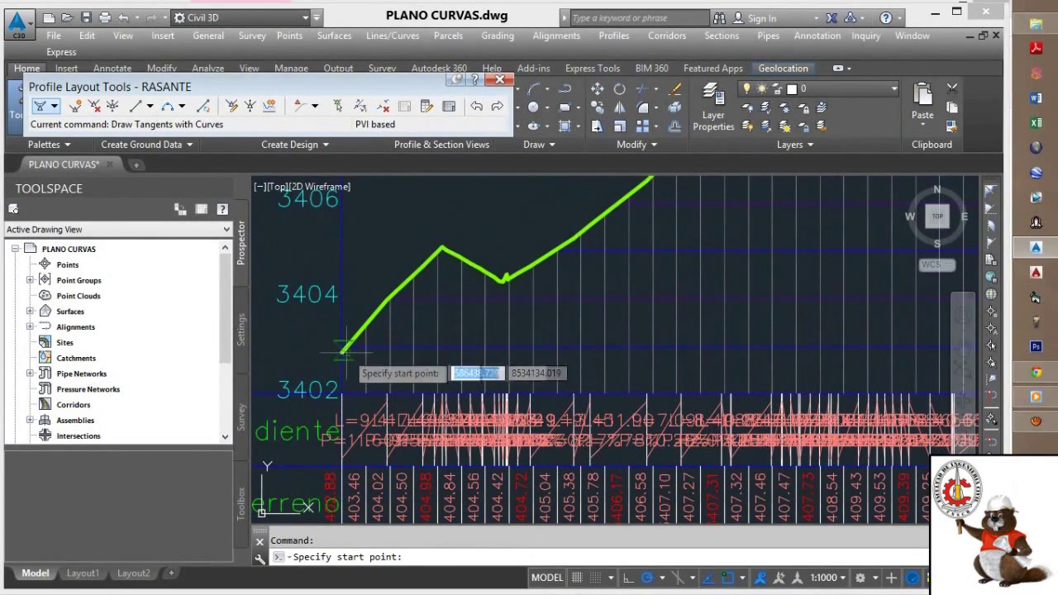
click(346, 353)
Place the first tangent's end point on the ground line near station 0+170, at about elevation 3410.
scroll(545, 310, down, 2)
scroll(620, 254, down, 2)
middle_drag(619, 253, 491, 316)
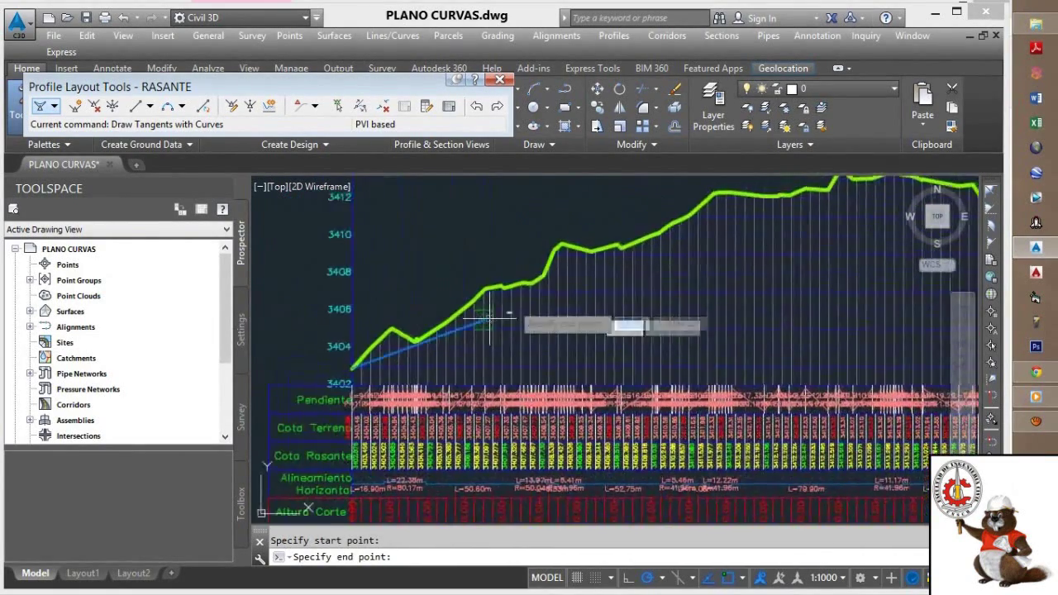
scroll(567, 266, up, 2)
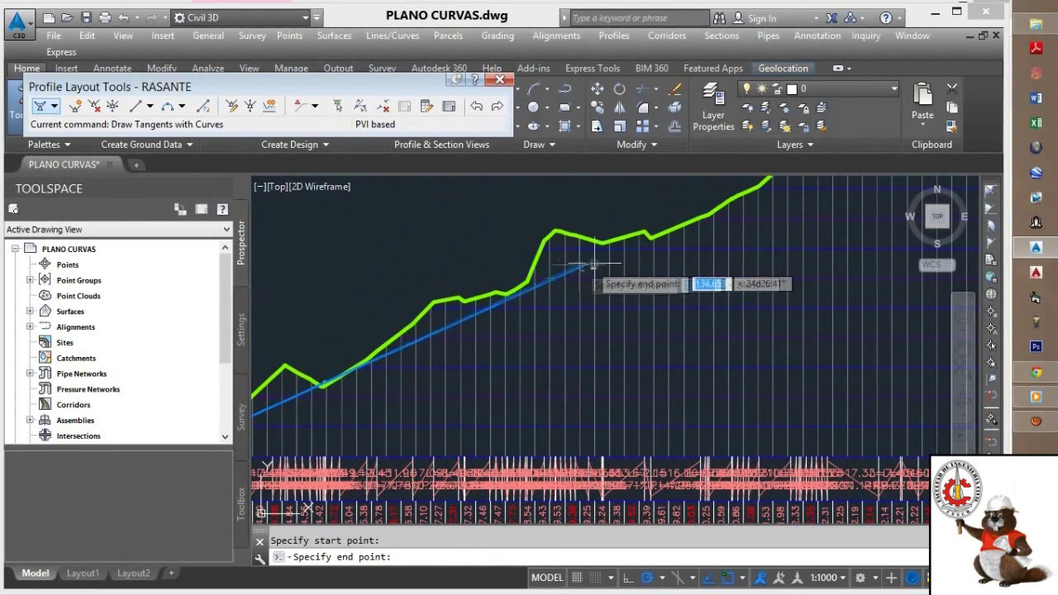
scroll(616, 263, down, 3)
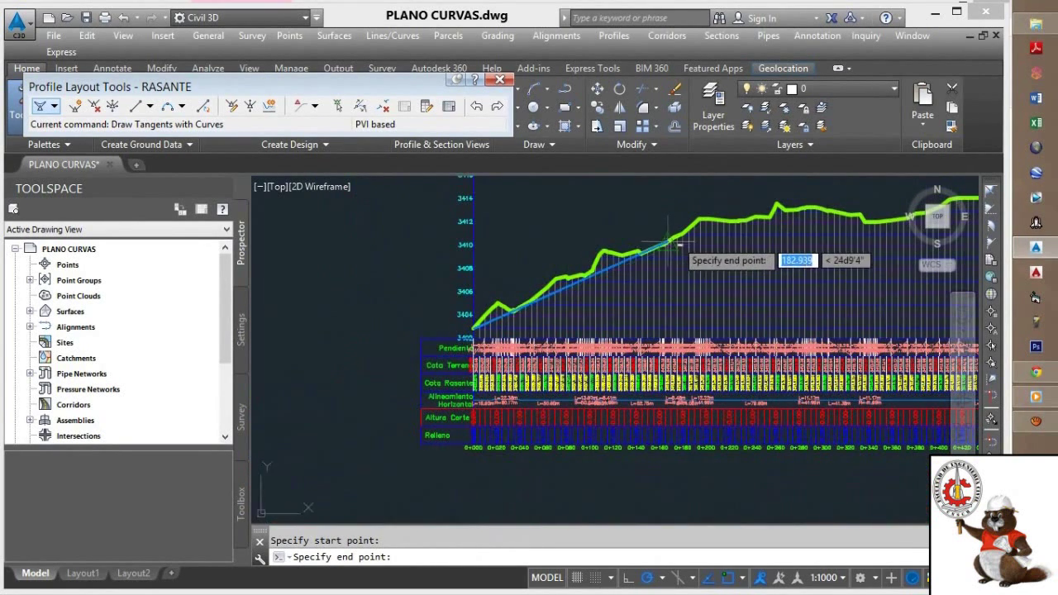
scroll(669, 244, up, 4)
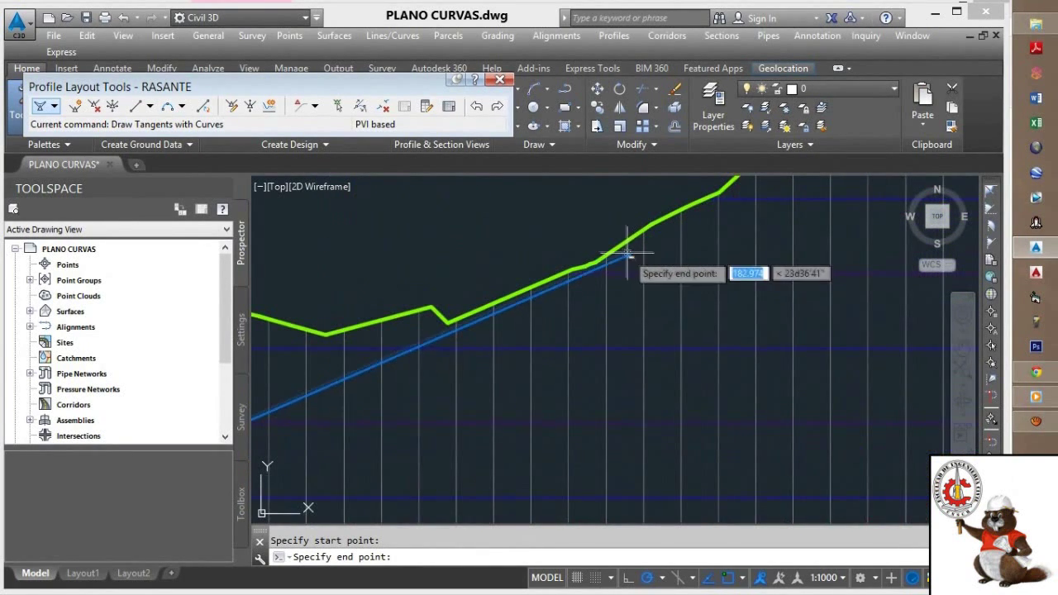
scroll(629, 252, down, 5)
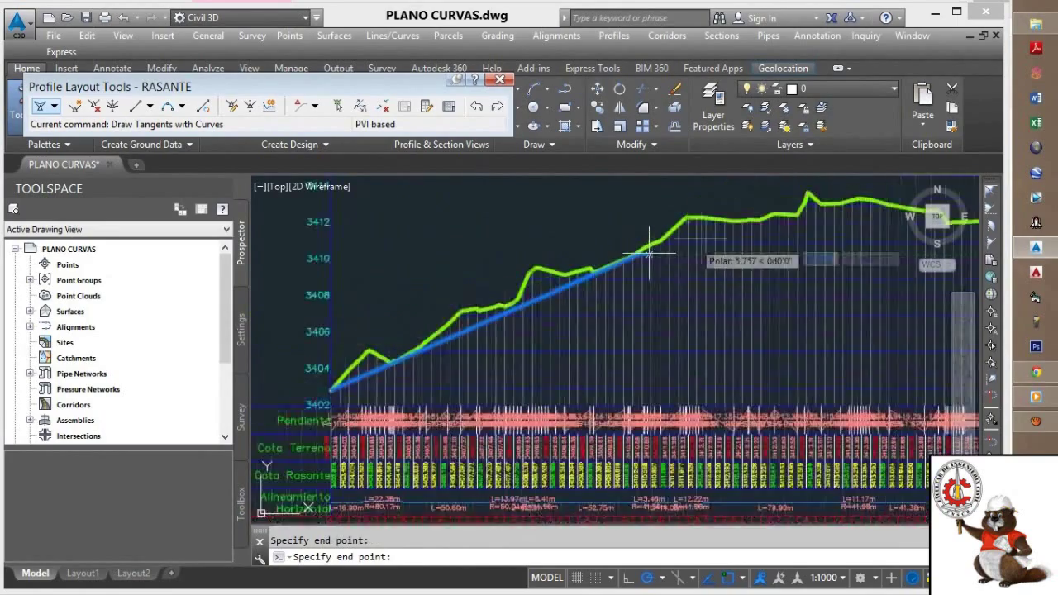
Add two gentler tangents, one up to the next ground rise and one about 284 m long across the following dip.
scroll(471, 288, up, 5)
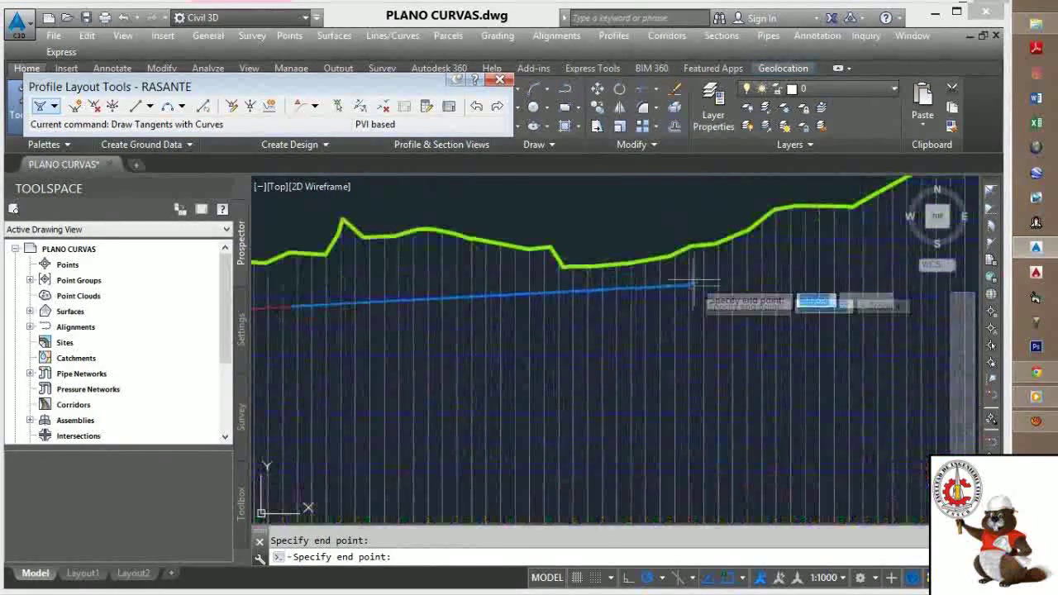
scroll(799, 228, up, 5)
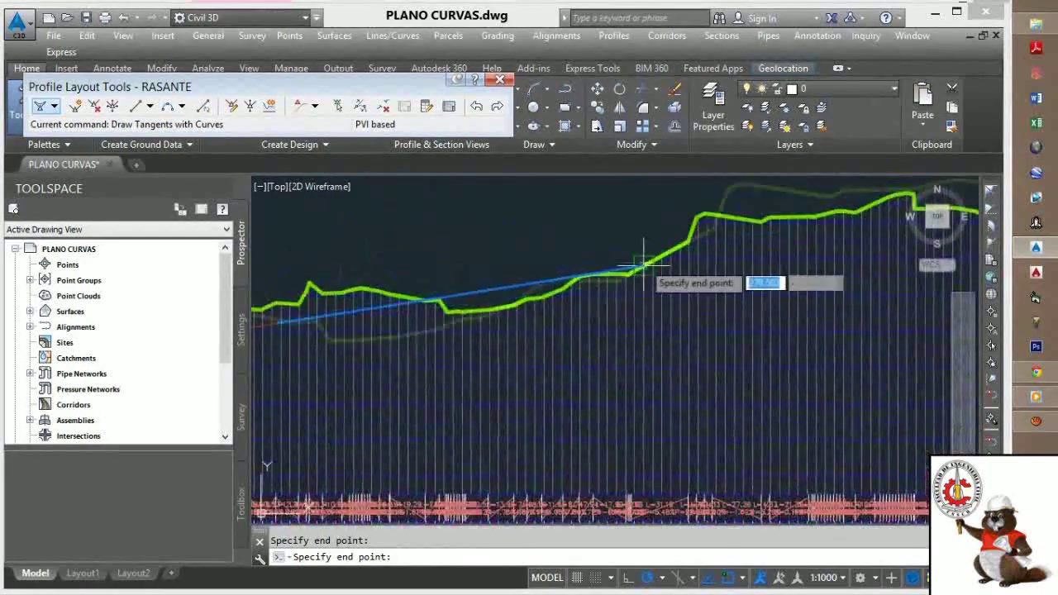
scroll(760, 236, down, 5)
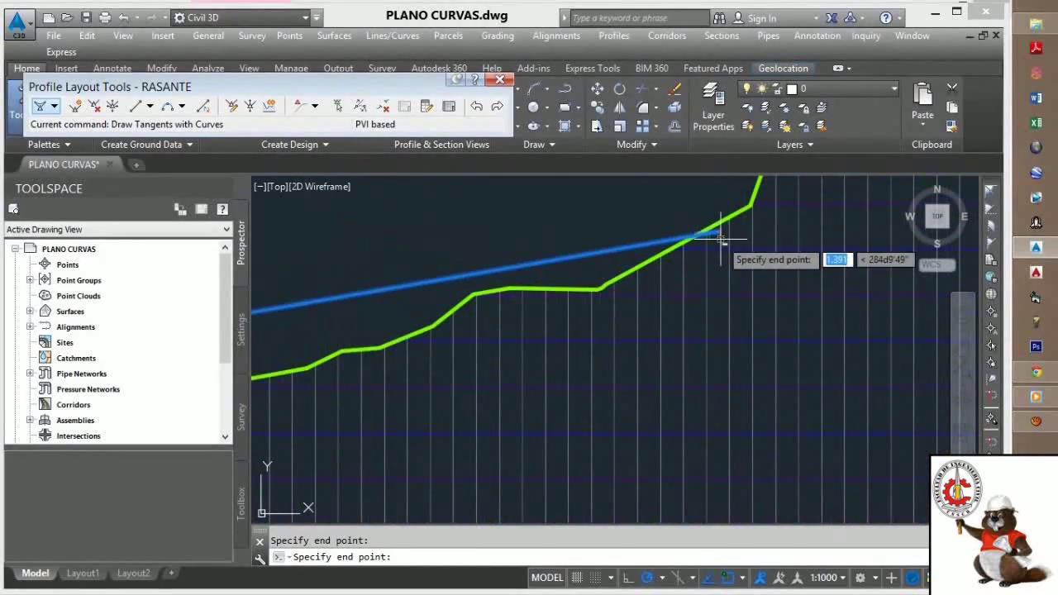
scroll(685, 290, up, 5)
scroll(789, 252, up, 5)
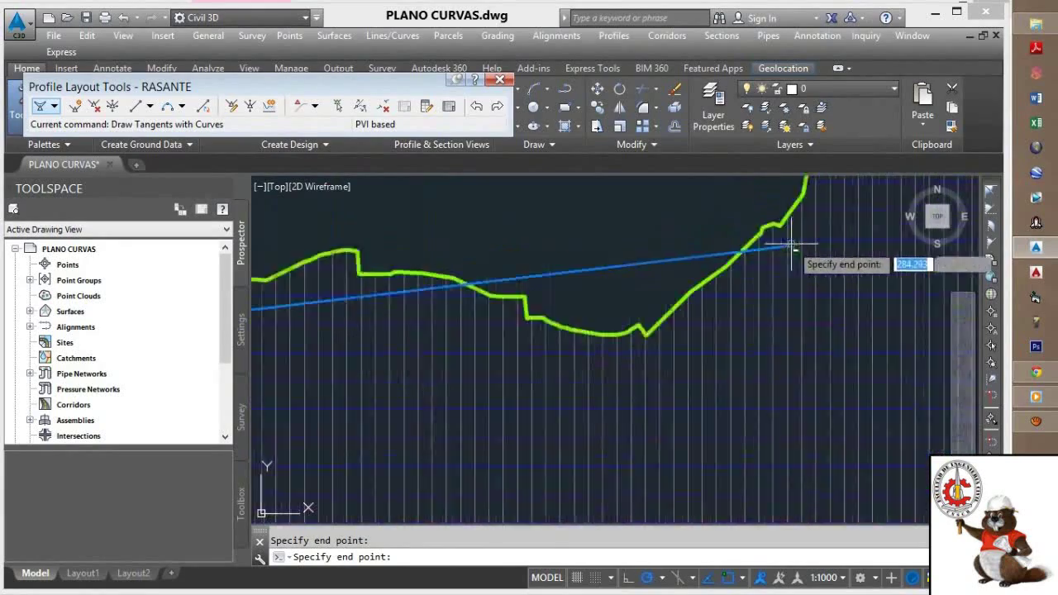
scroll(777, 238, down, 5)
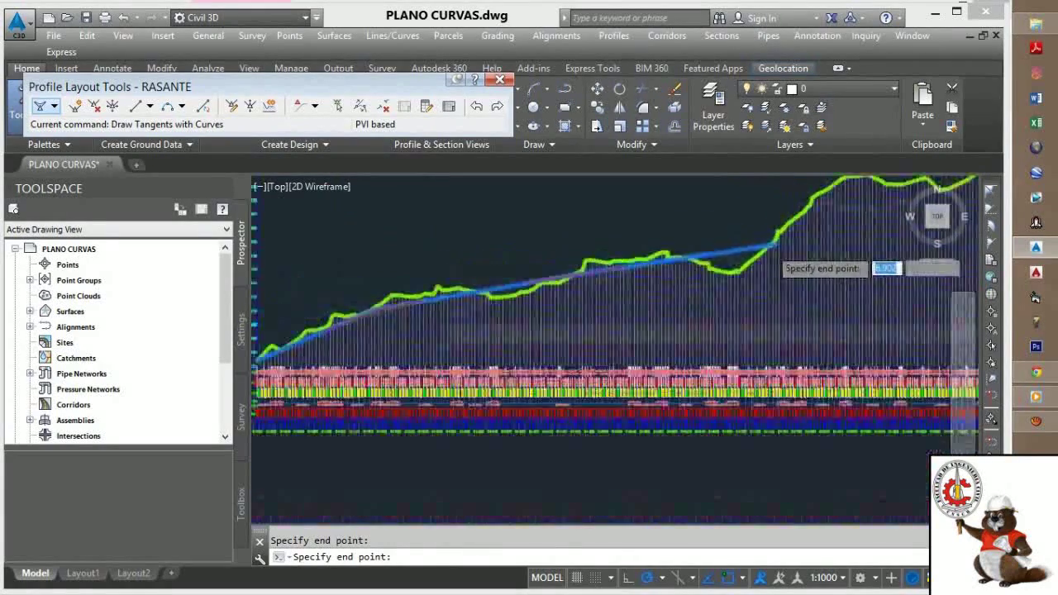
Add two rising tangents up the long climb, the second about 515 m long and ending on the ground line at the crest.
scroll(898, 278, up, 6)
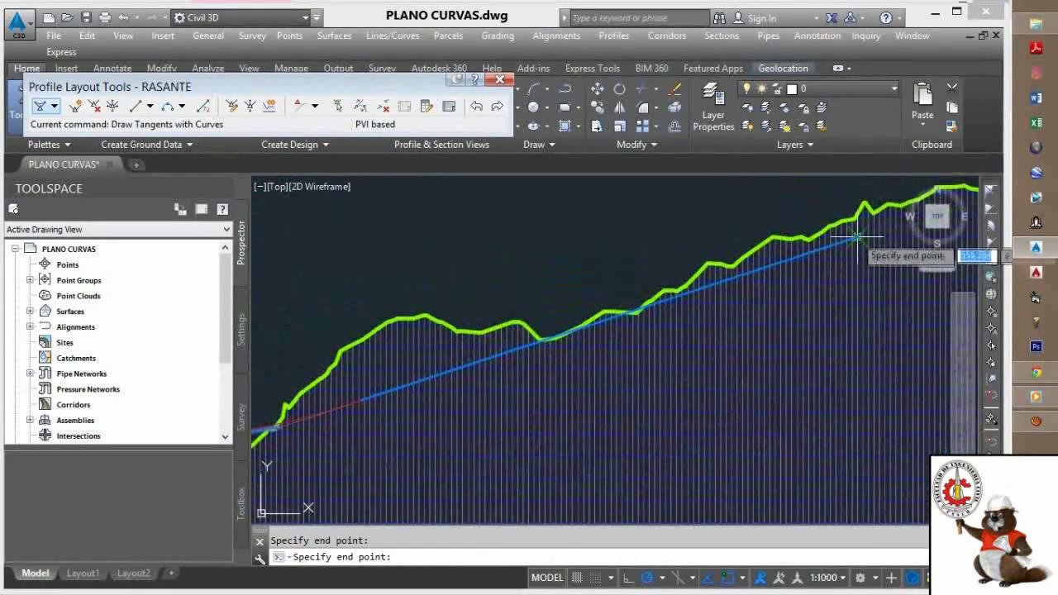
scroll(779, 290, down, 6)
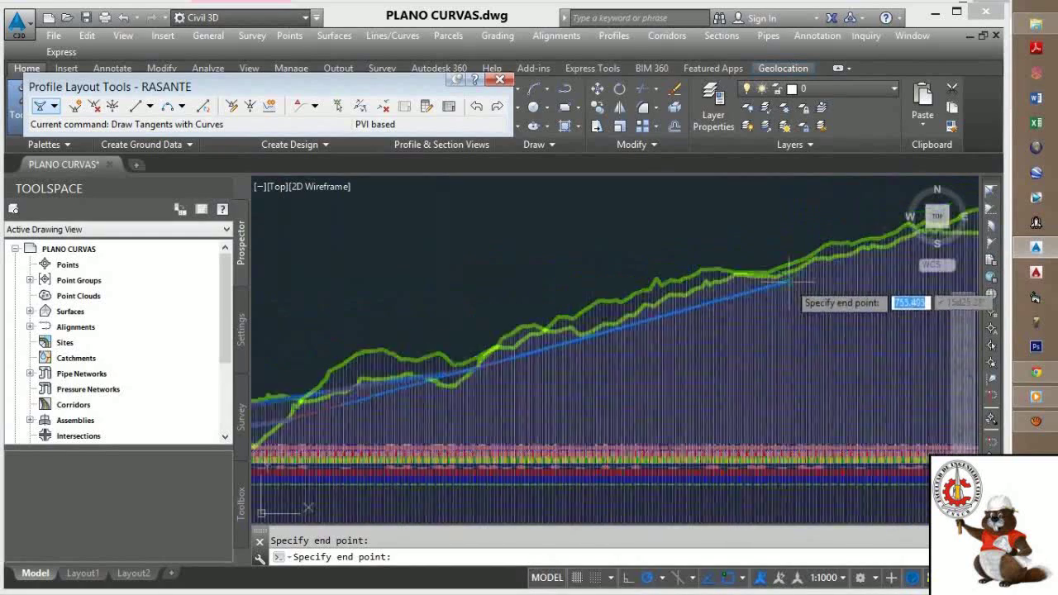
scroll(532, 314, up, 6)
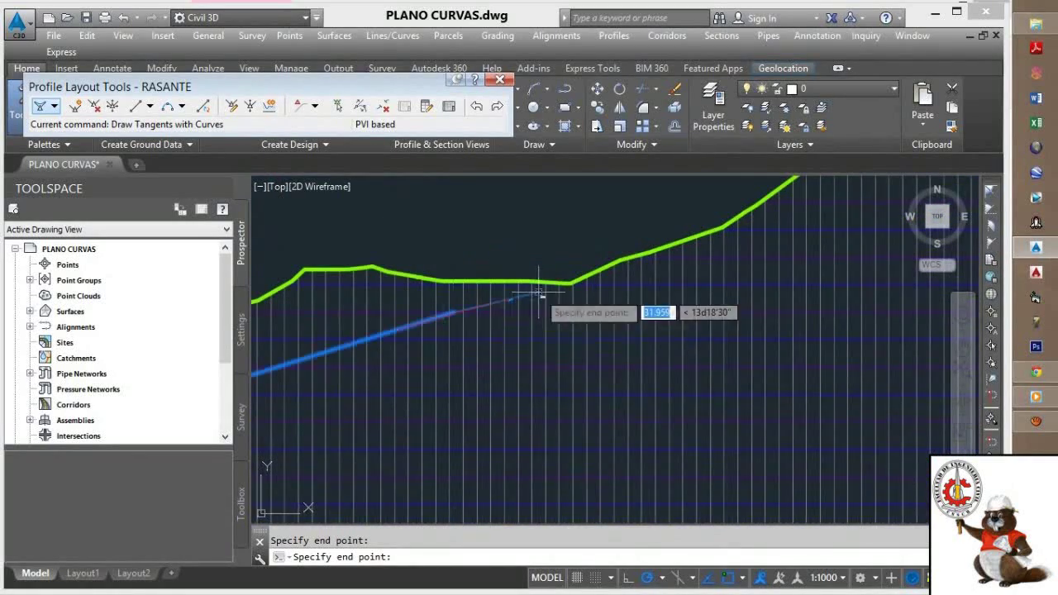
scroll(538, 292, down, 5)
middle_drag(601, 300, 663, 263)
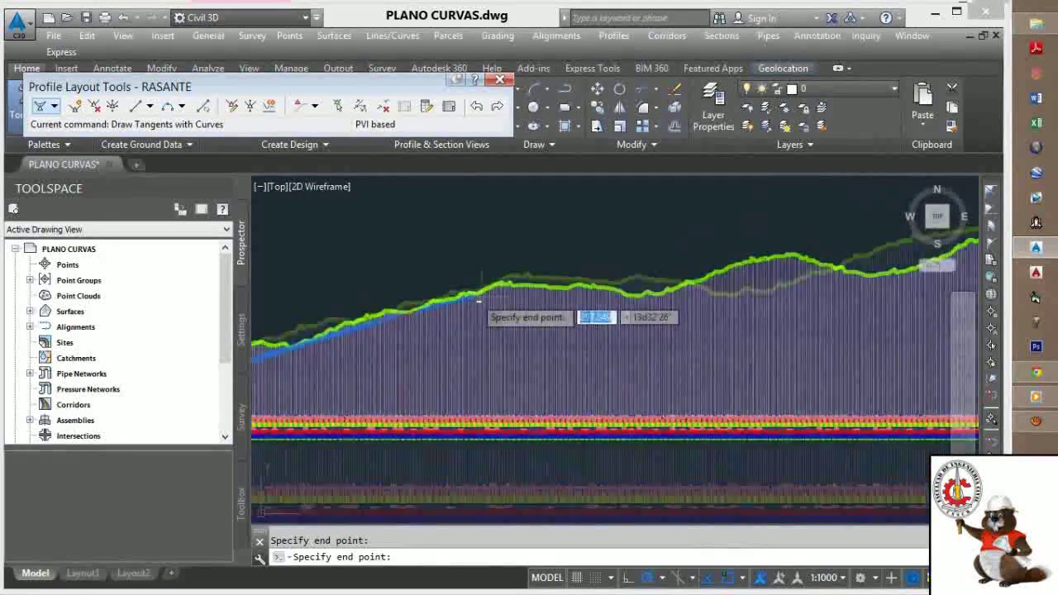
scroll(524, 291, up, 5)
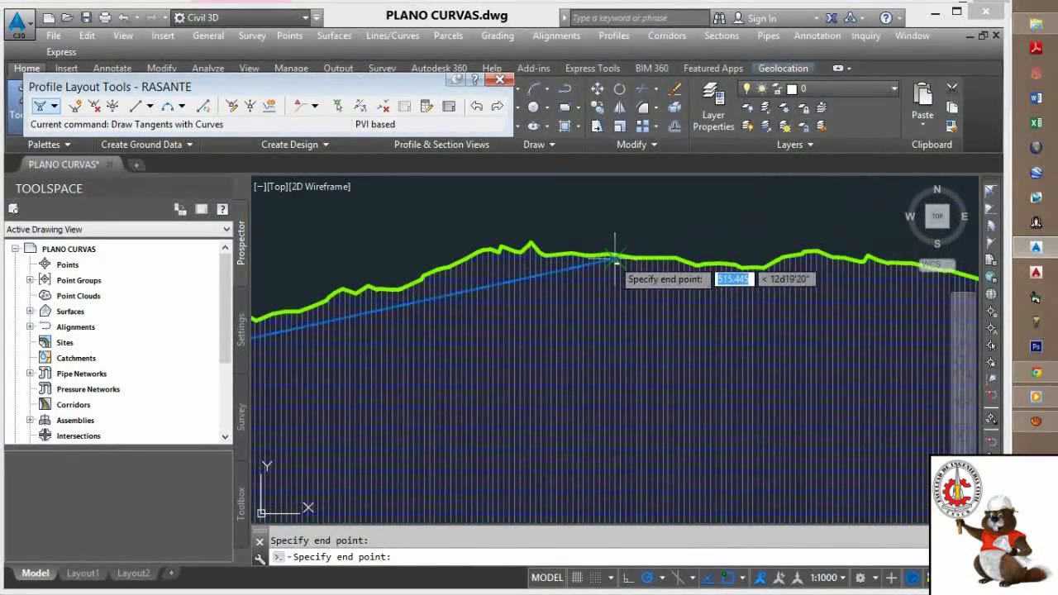
click(615, 259)
Add a gently falling tangent to the shallow dip beyond the crest and a rising one up to the next hilltop.
scroll(748, 284, down, 4)
middle_drag(670, 279, 376, 273)
scroll(516, 278, up, 2)
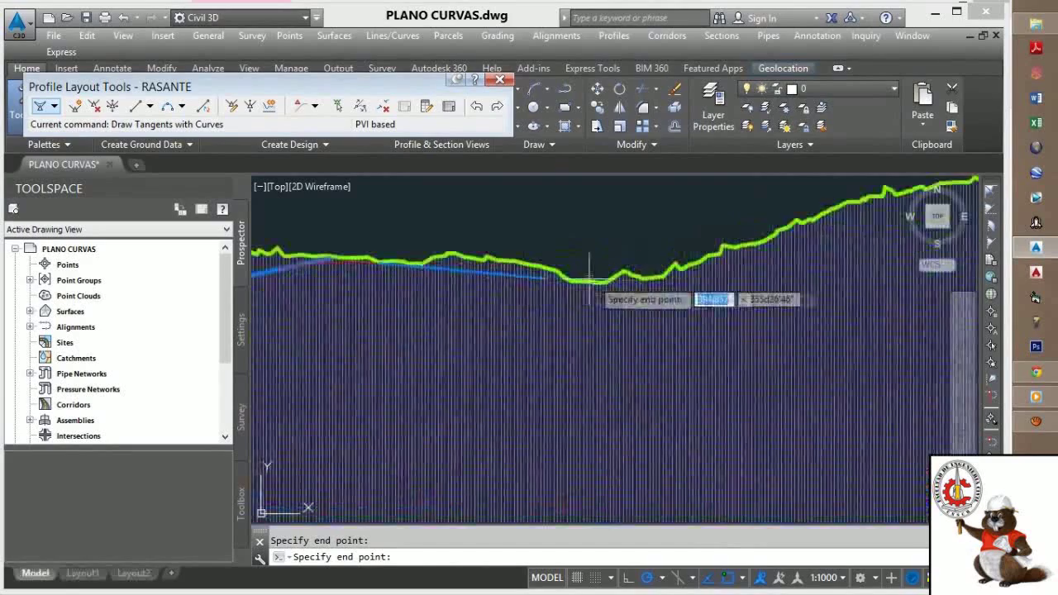
scroll(737, 252, down, 4)
middle_drag(674, 263, 427, 311)
scroll(634, 274, up, 4)
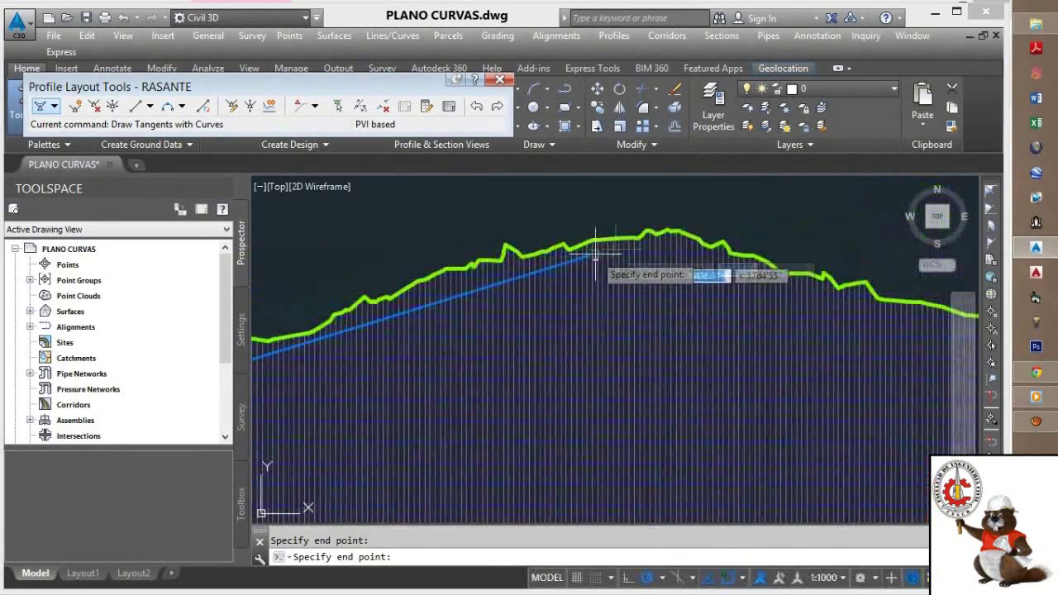
Add a falling tangent about 465 m long into the next dip and a rising one ending on the slope beyond it.
scroll(640, 246, down, 5)
middle_drag(656, 272, 484, 295)
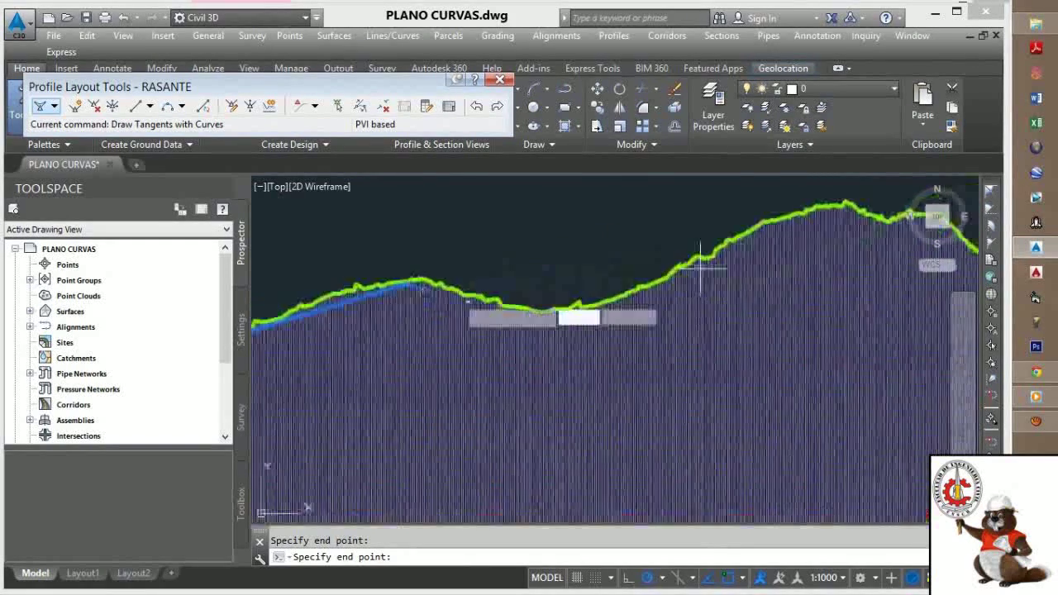
scroll(484, 295, up, 5)
scroll(598, 315, up, 2)
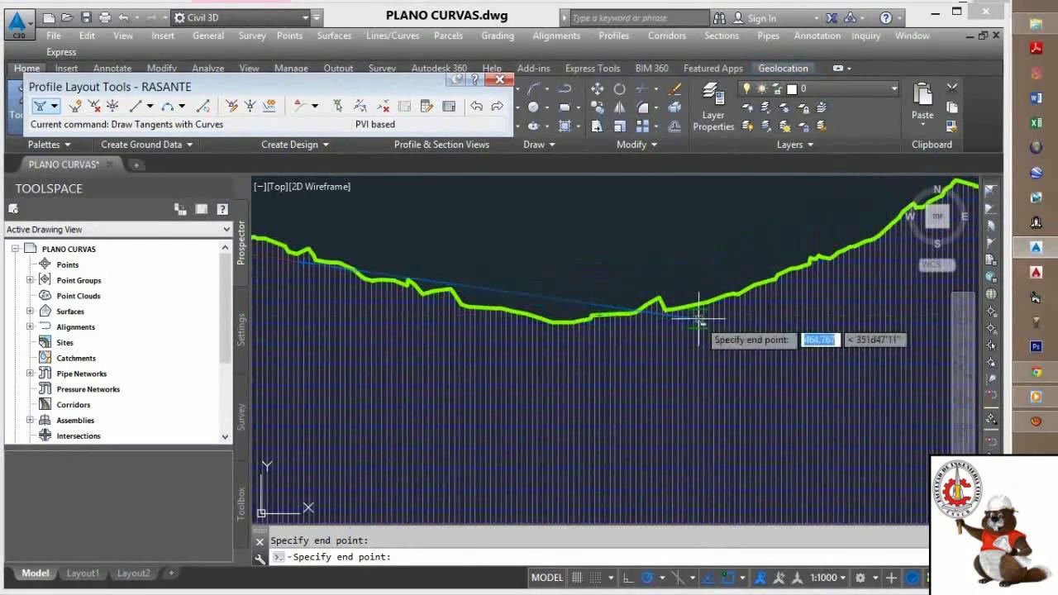
middle_drag(708, 295, 518, 347)
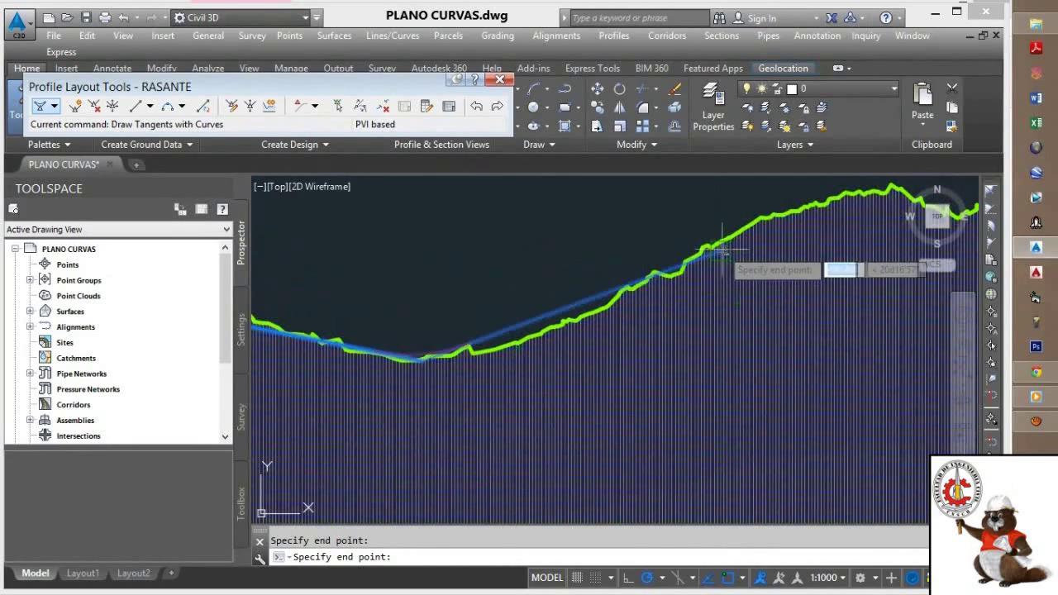
click(722, 249)
Add a gentler tangent up to the small hilltop and a slightly falling one about 640 m long across the following two dips.
scroll(733, 264, down, 4)
middle_drag(648, 284, 488, 330)
scroll(545, 301, up, 2)
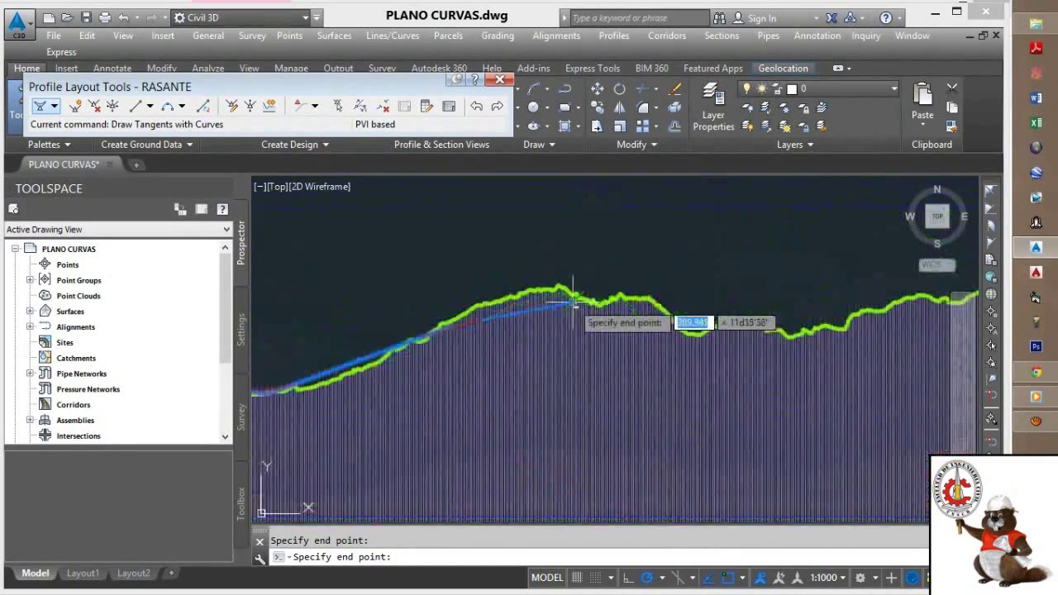
scroll(588, 303, up, 3)
scroll(450, 291, down, 1)
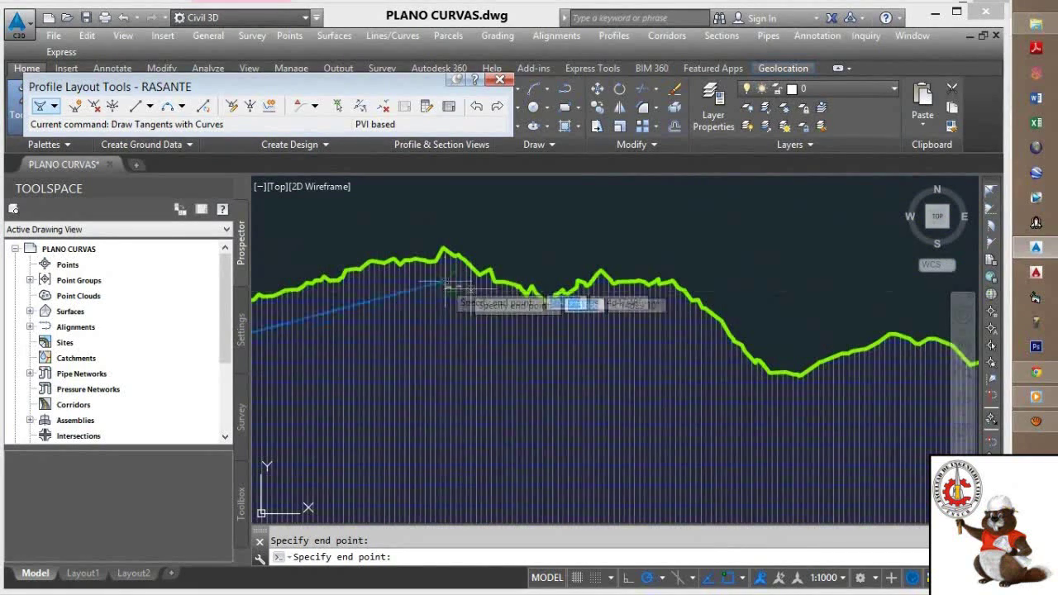
scroll(582, 316, down, 3)
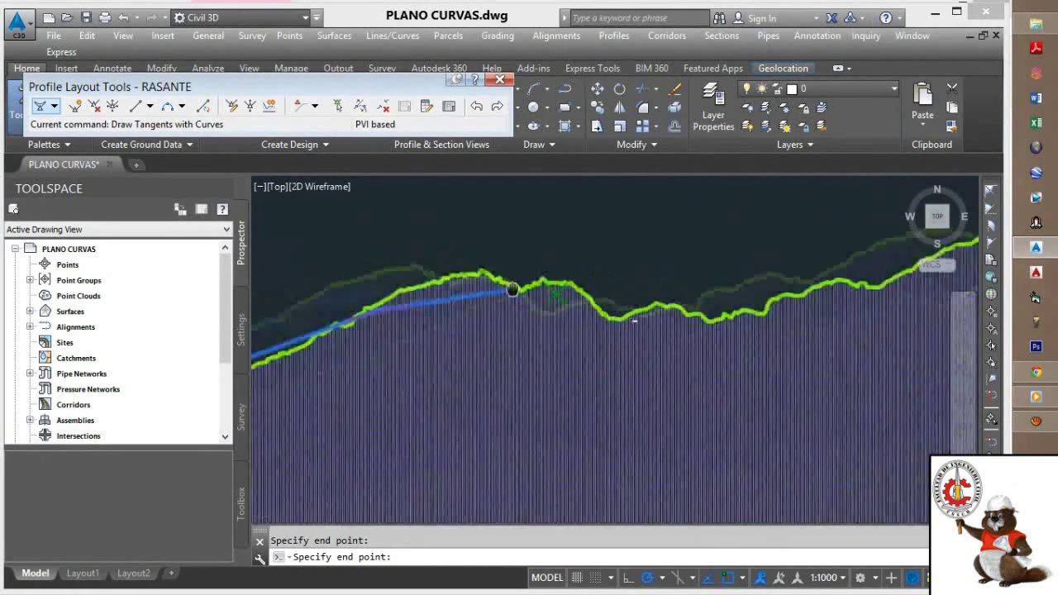
scroll(537, 312, up, 3)
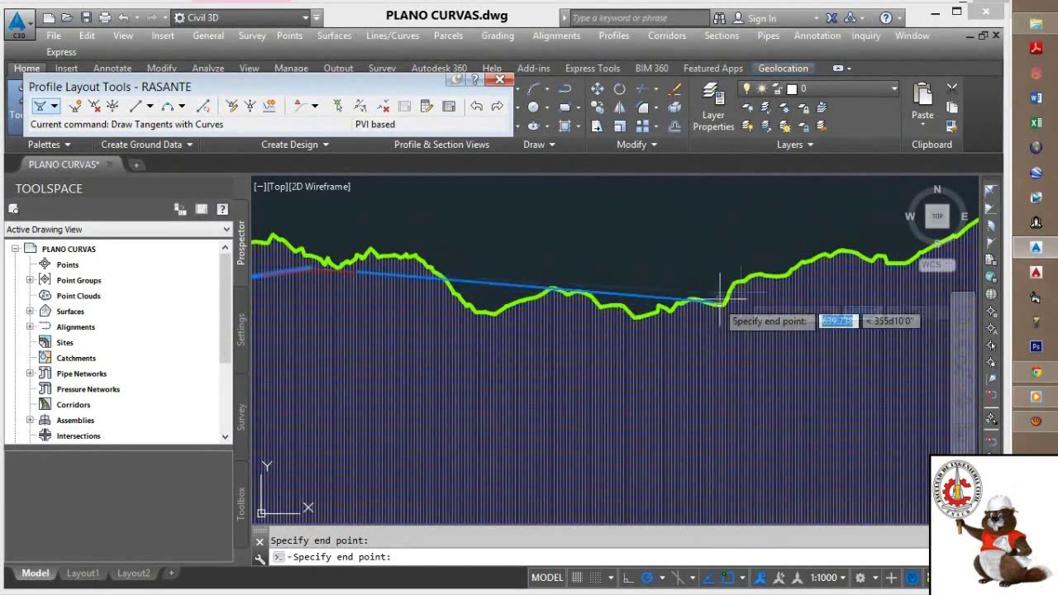
Add a rising tangent up to the next broad crest and a falling one about 910 m long ending at the valley's ground line.
middle_drag(753, 286, 371, 307)
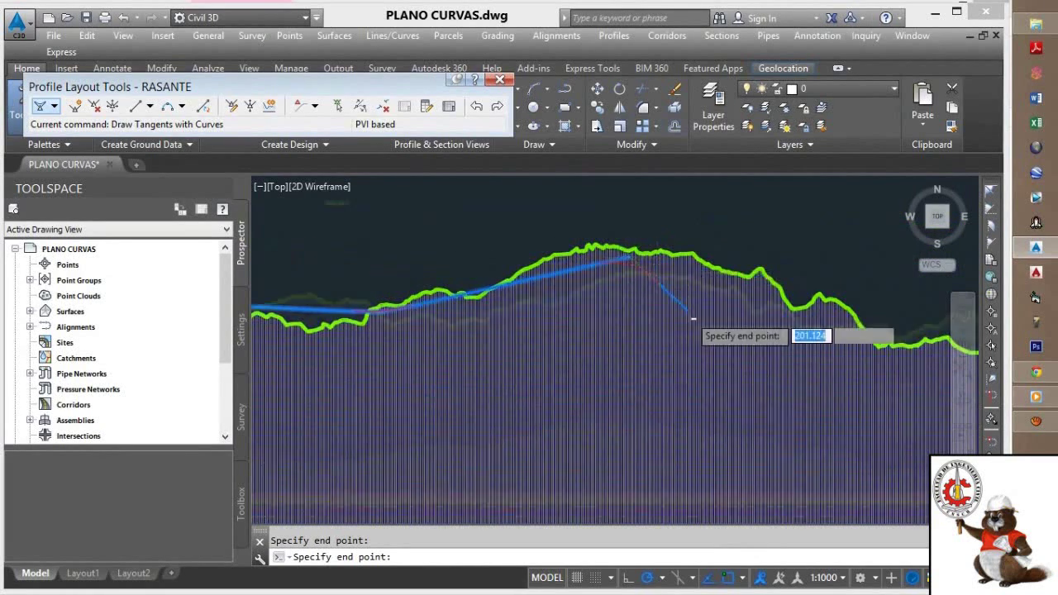
scroll(692, 317, down, 2)
scroll(774, 326, up, 1)
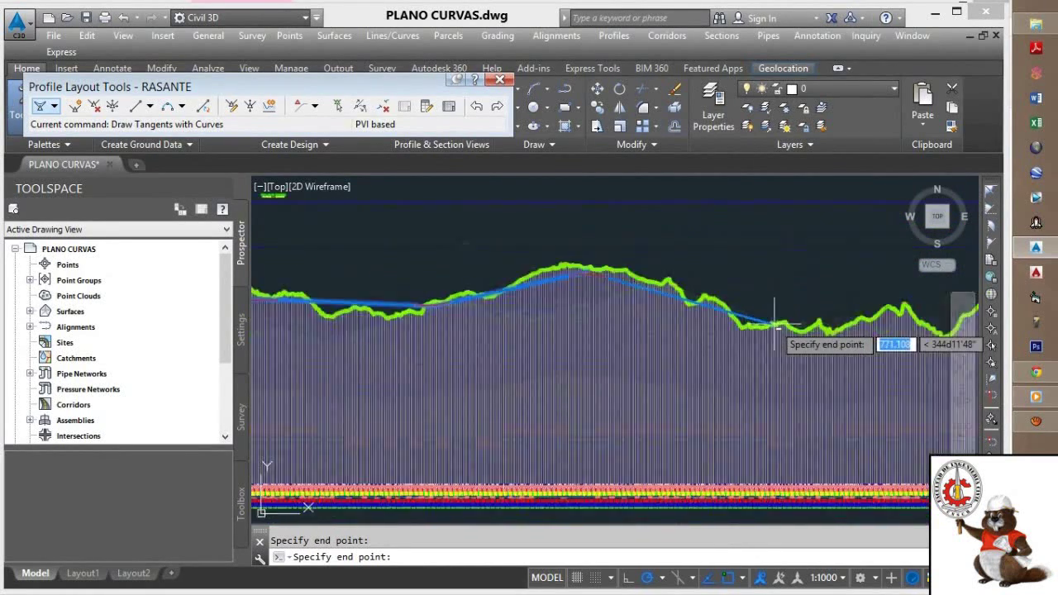
scroll(774, 327, up, 1)
scroll(839, 333, up, 2)
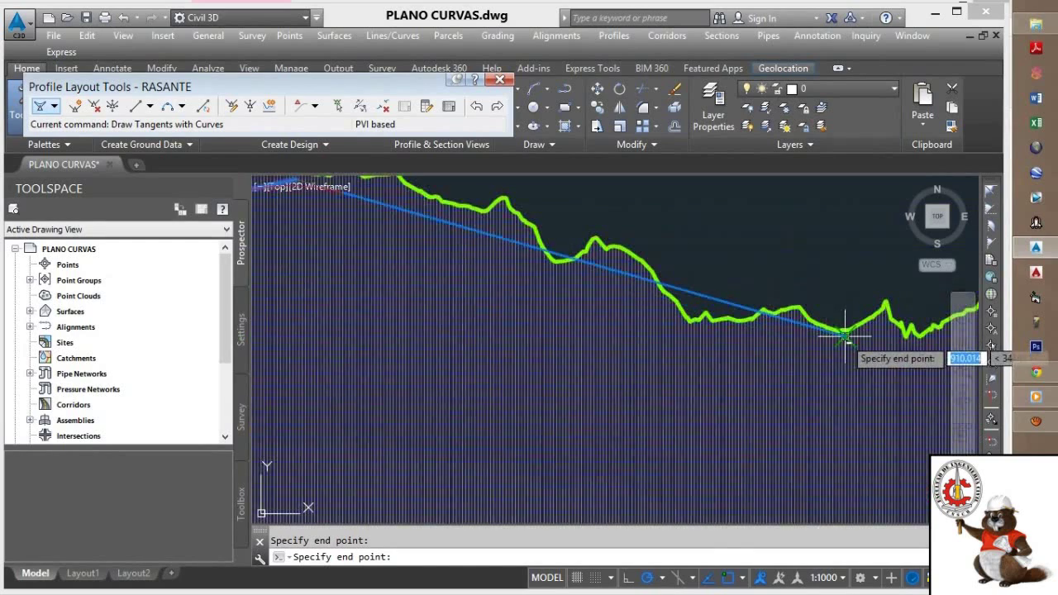
click(844, 336)
Add a gently rising tangent spanning the deep dip and a steeper one up to the next ground rise.
scroll(844, 336, down, 2)
middle_drag(831, 333, 405, 325)
scroll(623, 298, up, 2)
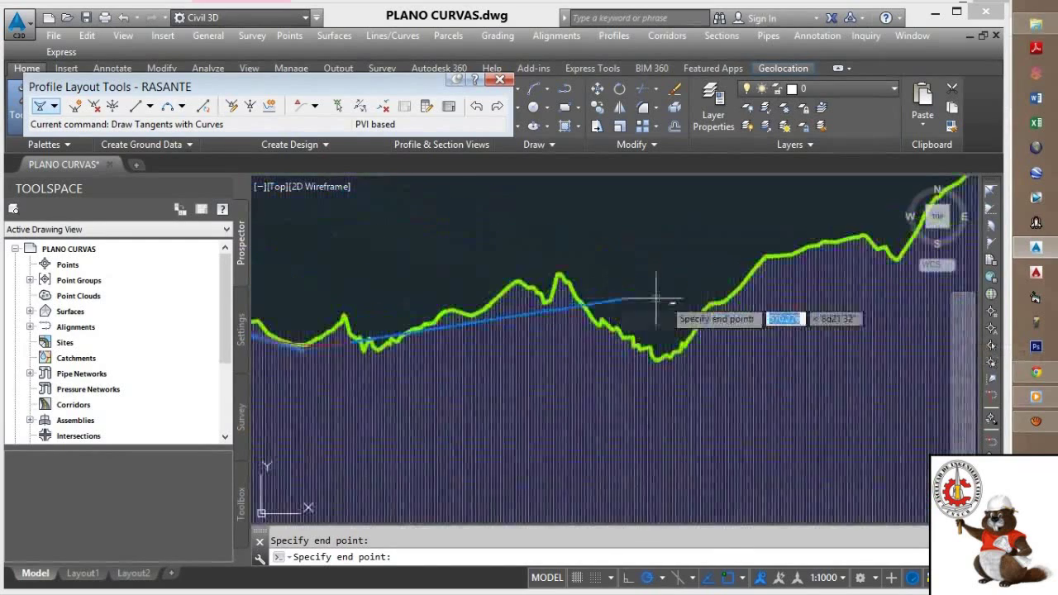
scroll(781, 278, down, 1)
middle_drag(741, 290, 448, 356)
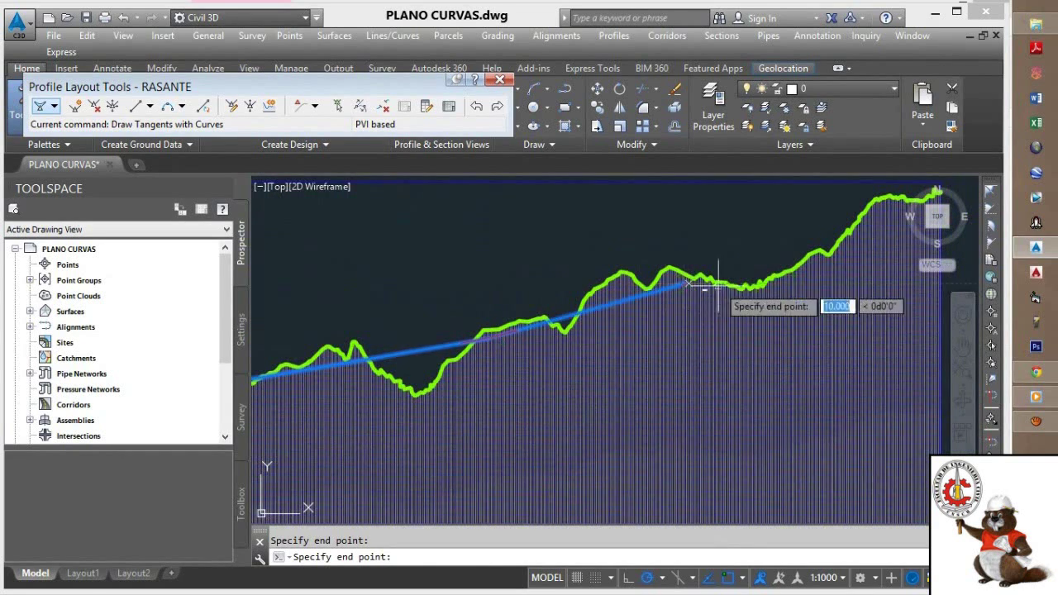
Add the last rising tangents up to the end of the profile view and finish drawing the RASANTE profile.
middle_drag(850, 242, 648, 309)
scroll(666, 297, up, 2)
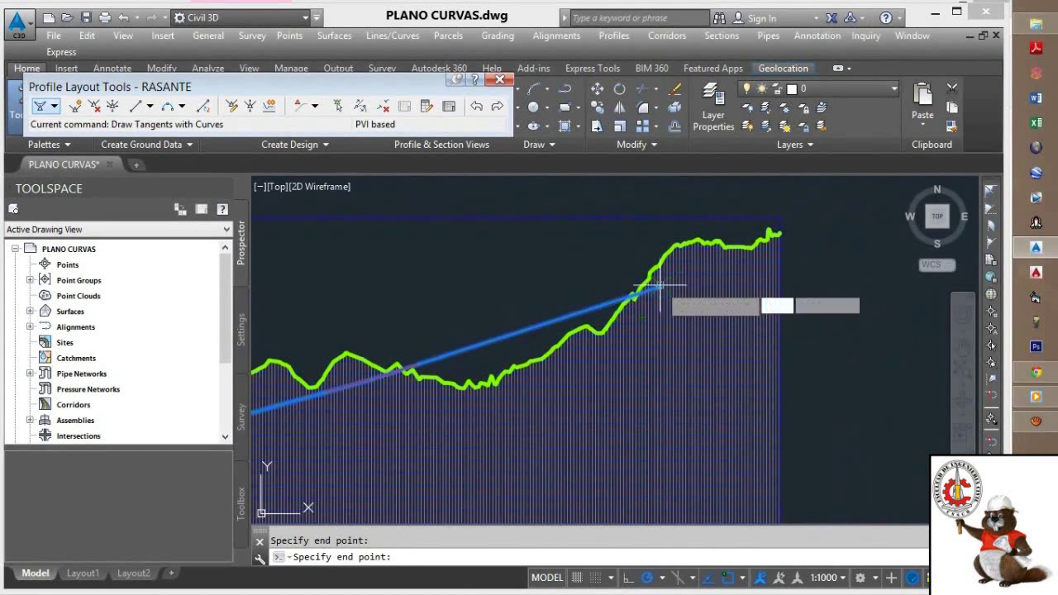
scroll(737, 261, up, 5)
middle_drag(786, 242, 497, 356)
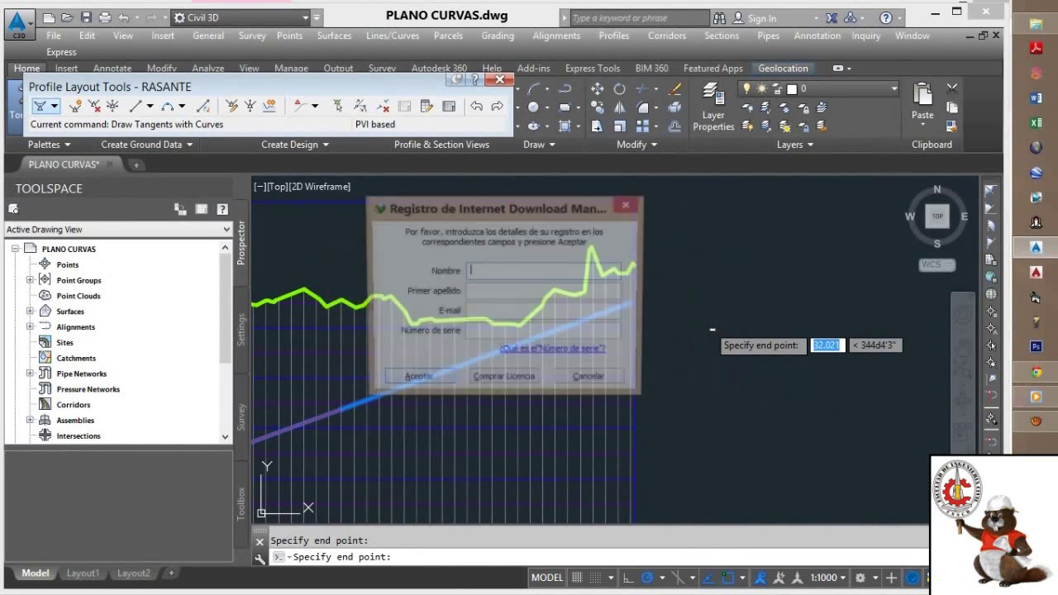
key(Escape)
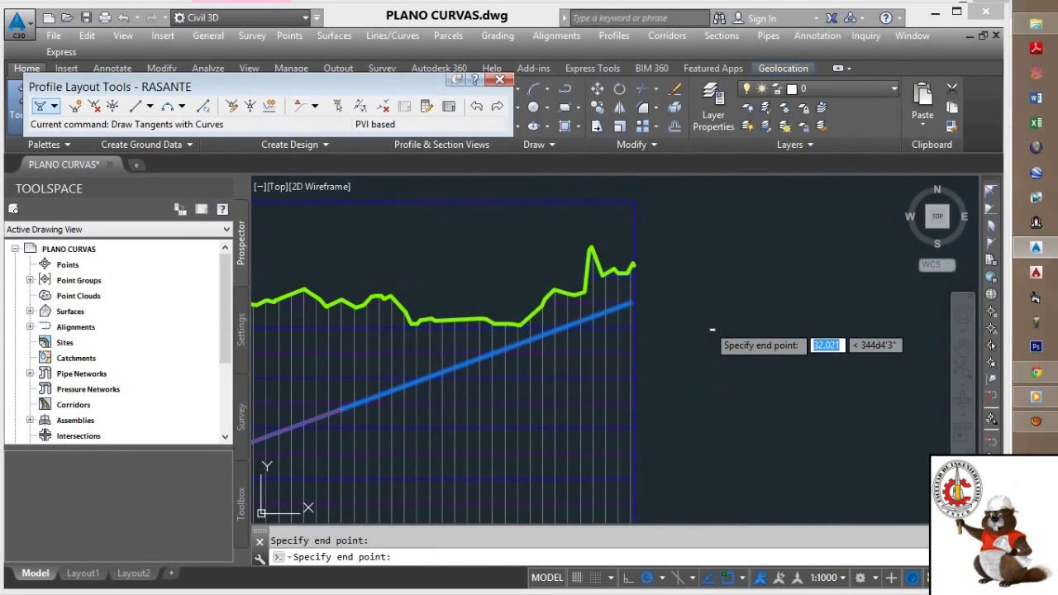
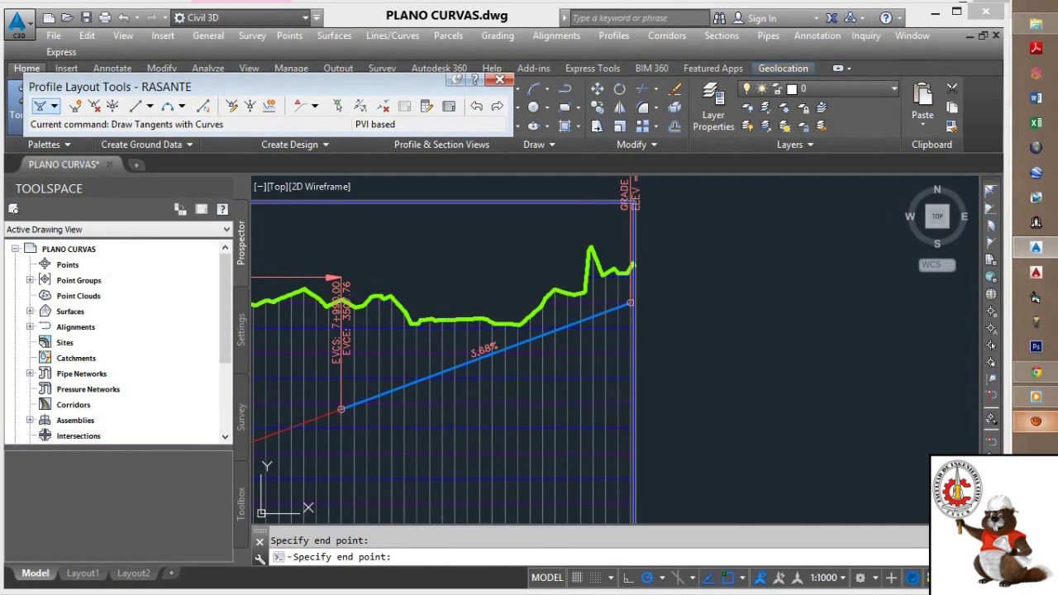
click(1035, 421)
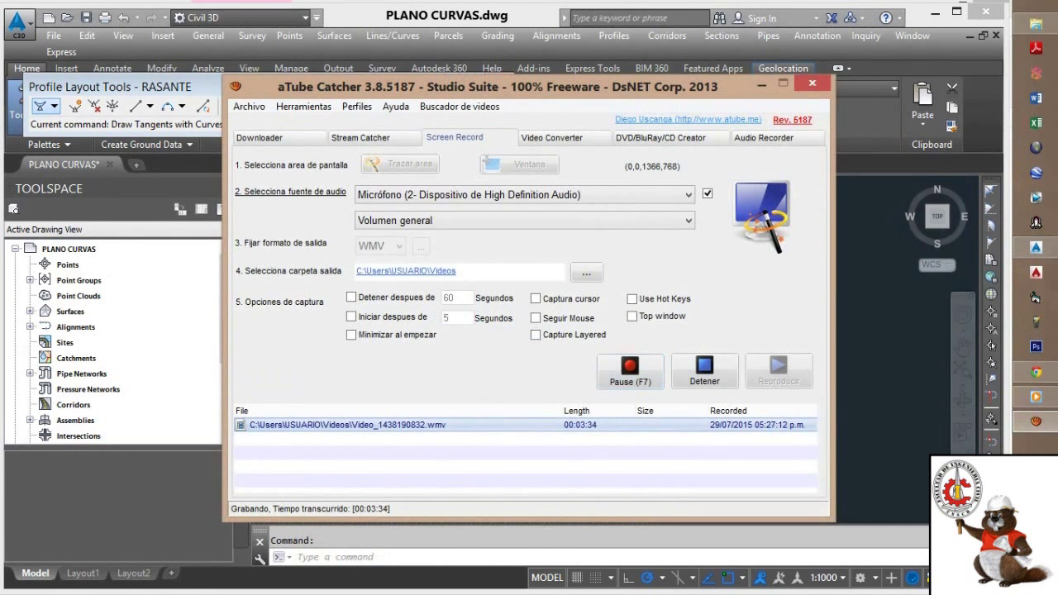
click(761, 85)
Examine a tangent's grade label and the first vertical curve's high point, PVI, K and LVC labels on the RASANTE profile.
scroll(699, 320, down, 10)
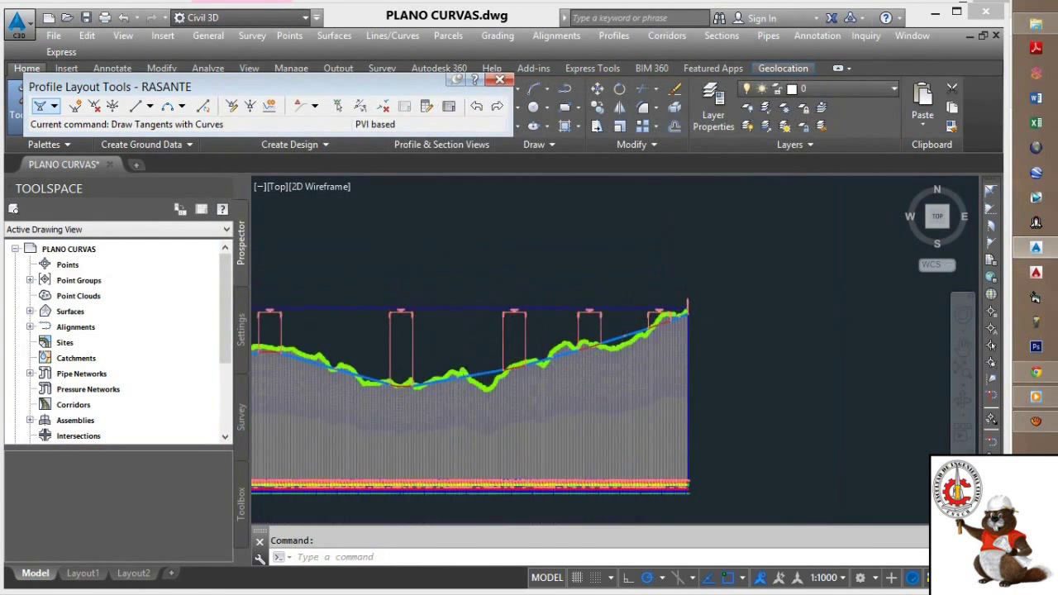
scroll(470, 347, up, 8)
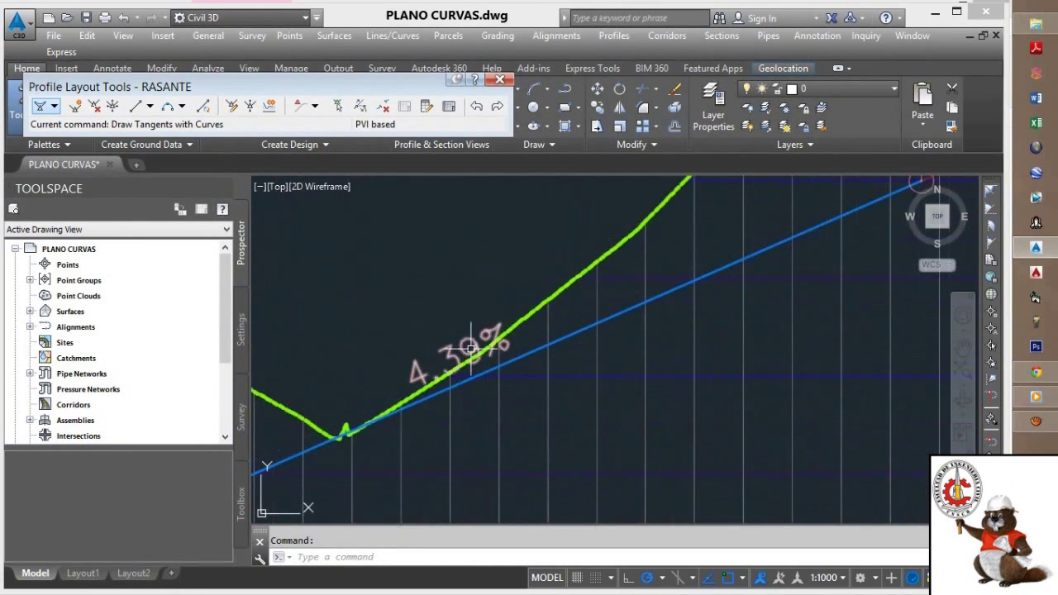
scroll(470, 347, down, 5)
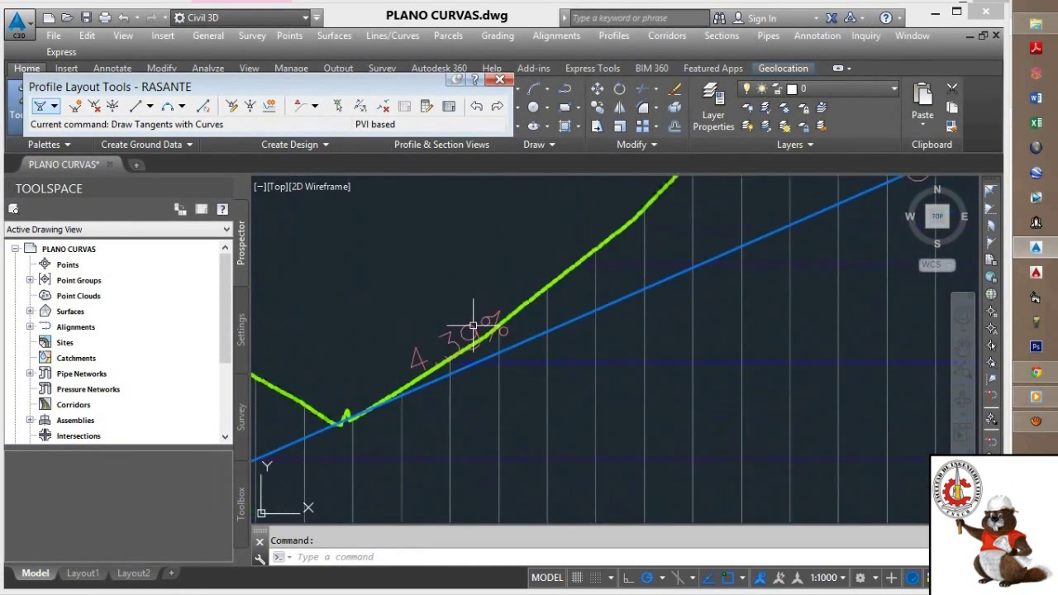
scroll(485, 311, down, 4)
mouse_move(579, 287)
middle_down()
mouse_move(519, 371)
mouse_move(512, 454)
middle_up()
middle_drag(524, 210, 478, 450)
middle_drag(501, 285, 473, 421)
scroll(481, 307, down, 3)
scroll(490, 231, up, 3)
scroll(389, 256, up, 2)
scroll(389, 256, up, 3)
scroll(413, 263, down, 2)
scroll(417, 262, up, 1)
scroll(696, 384, down, 2)
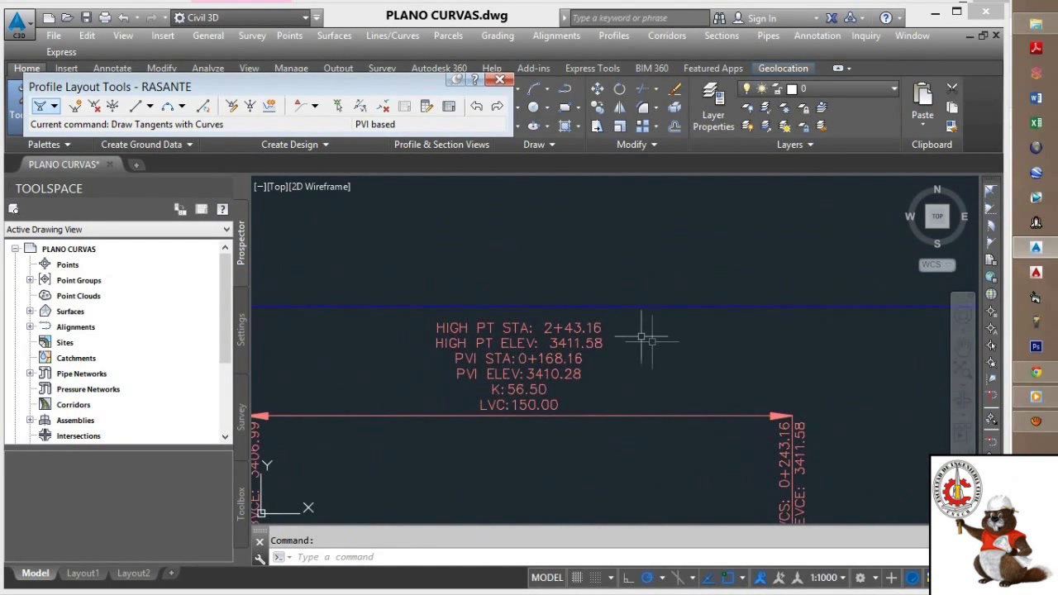
scroll(573, 400, up, 2)
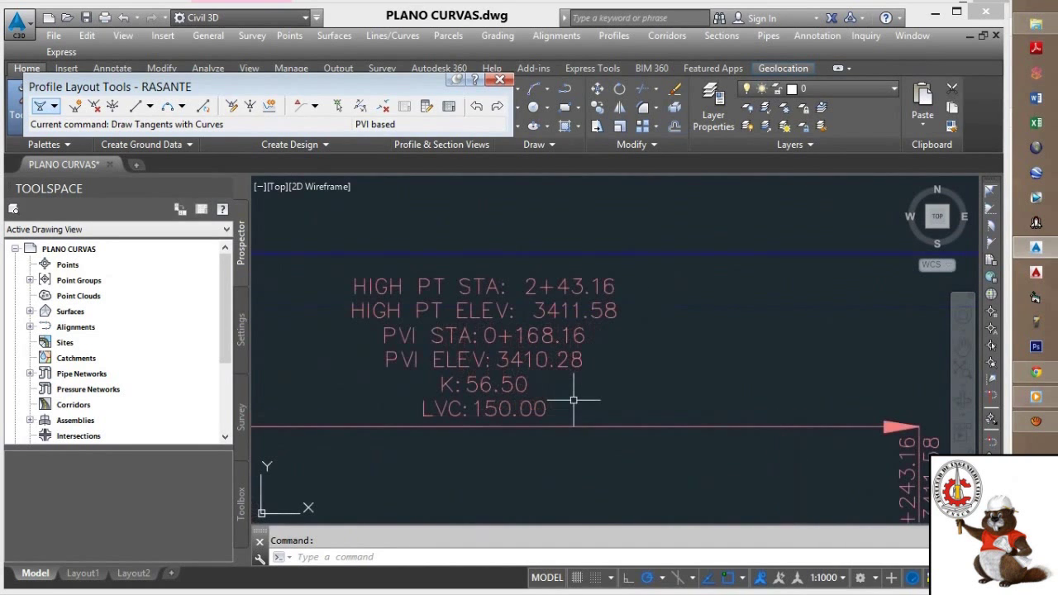
Inspect the curve start and end labels and the tangents along the first half of the RASANTE profile.
scroll(608, 365, down, 4)
middle_drag(620, 366, 497, 177)
scroll(621, 482, up, 2)
middle_drag(621, 482, 550, 330)
scroll(556, 351, up, 5)
scroll(598, 316, down, 5)
middle_drag(666, 289, 365, 375)
middle_drag(802, 235, 326, 367)
scroll(713, 281, up, 3)
scroll(756, 287, down, 4)
middle_drag(702, 286, 381, 328)
scroll(737, 321, down, 6)
middle_drag(737, 321, 497, 373)
scroll(498, 372, up, 3)
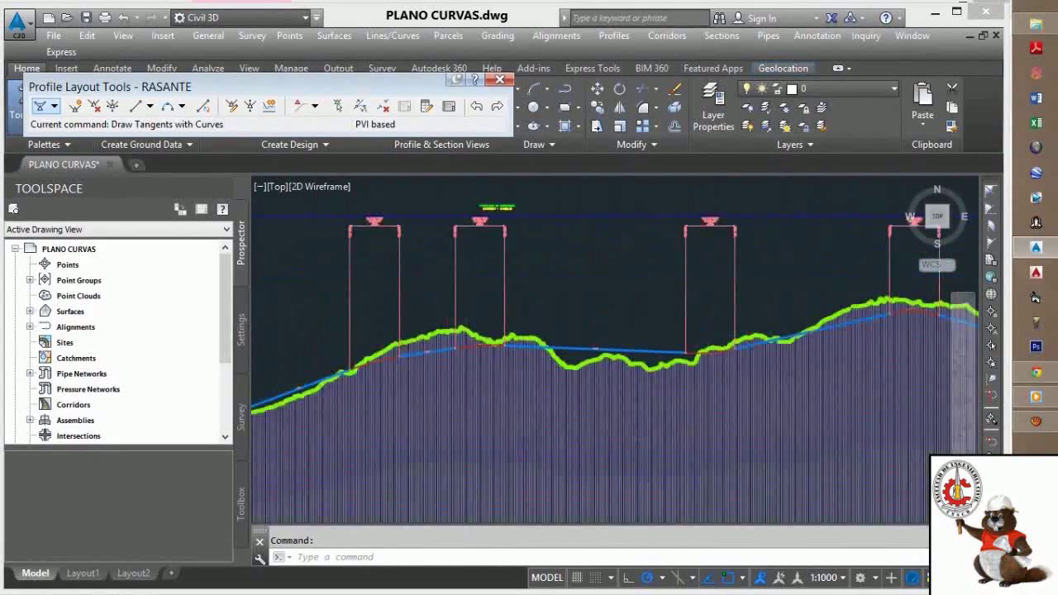
Compare the RASANTE with the ground line around the deep dip and through the second half of the profile.
middle_drag(720, 328, 397, 338)
middle_drag(702, 368, 357, 349)
scroll(675, 333, up, 2)
scroll(716, 376, up, 2)
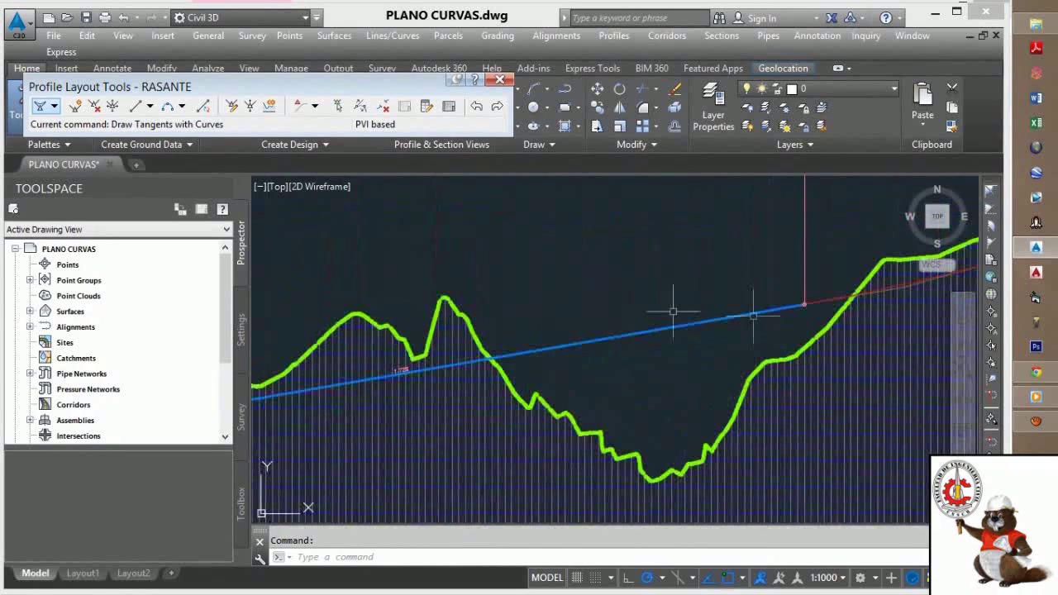
scroll(680, 331, down, 2)
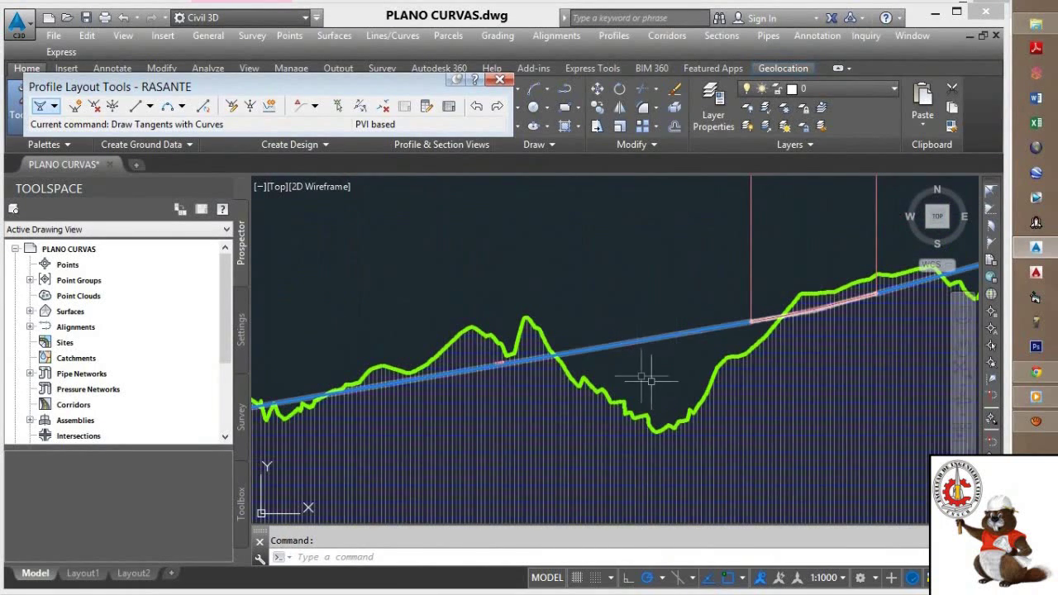
scroll(666, 331, down, 2)
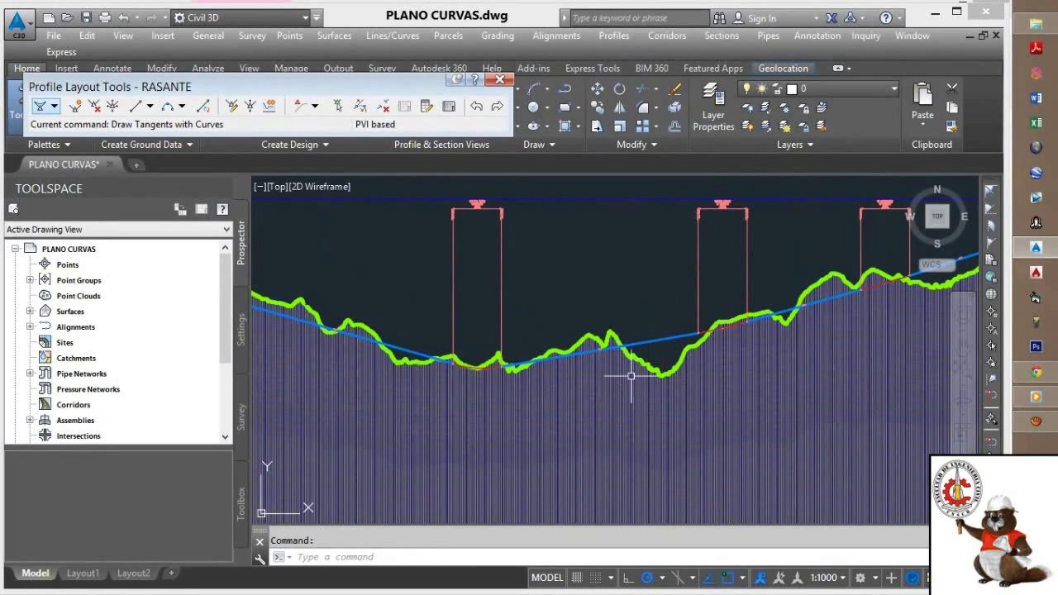
scroll(614, 328, down, 3)
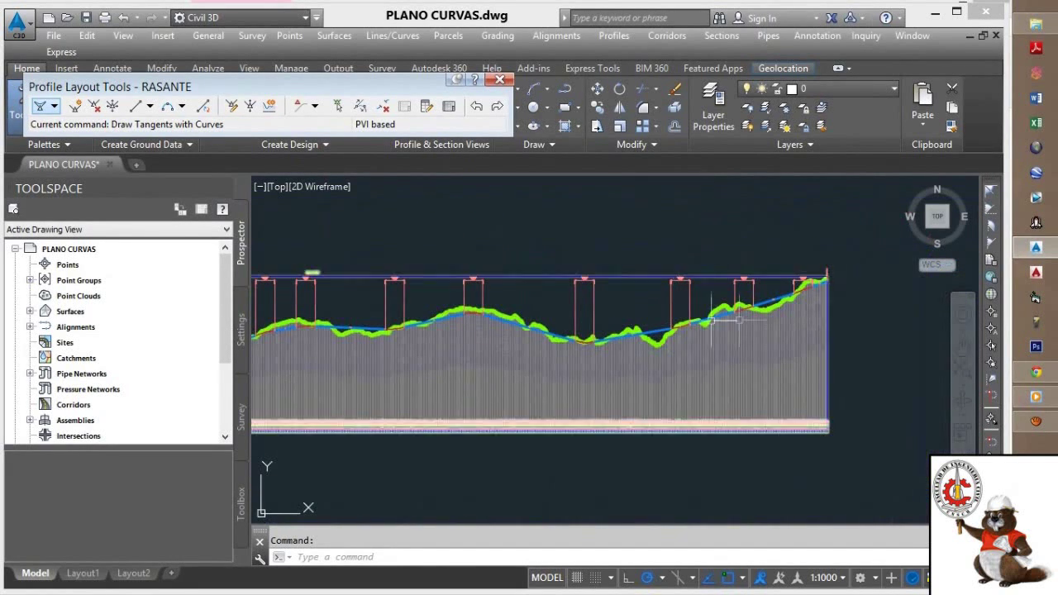
scroll(585, 267, up, 6)
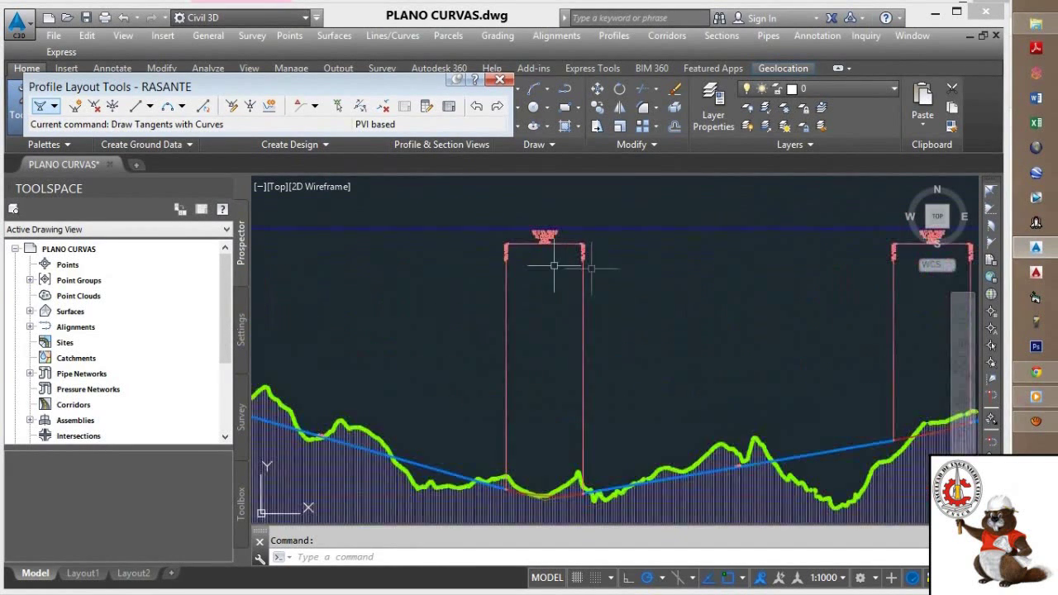
Examine the low and high point, PVI, K and LVC labels of the vertical curves in the second half of the RASANTE profile.
scroll(527, 268, up, 4)
scroll(665, 382, down, 4)
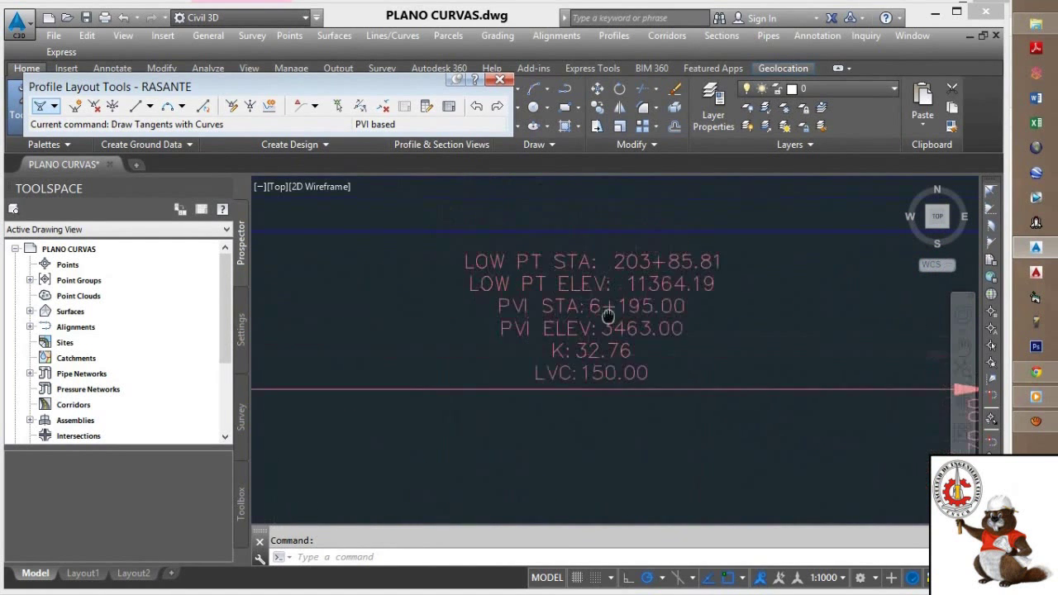
scroll(538, 406, down, 5)
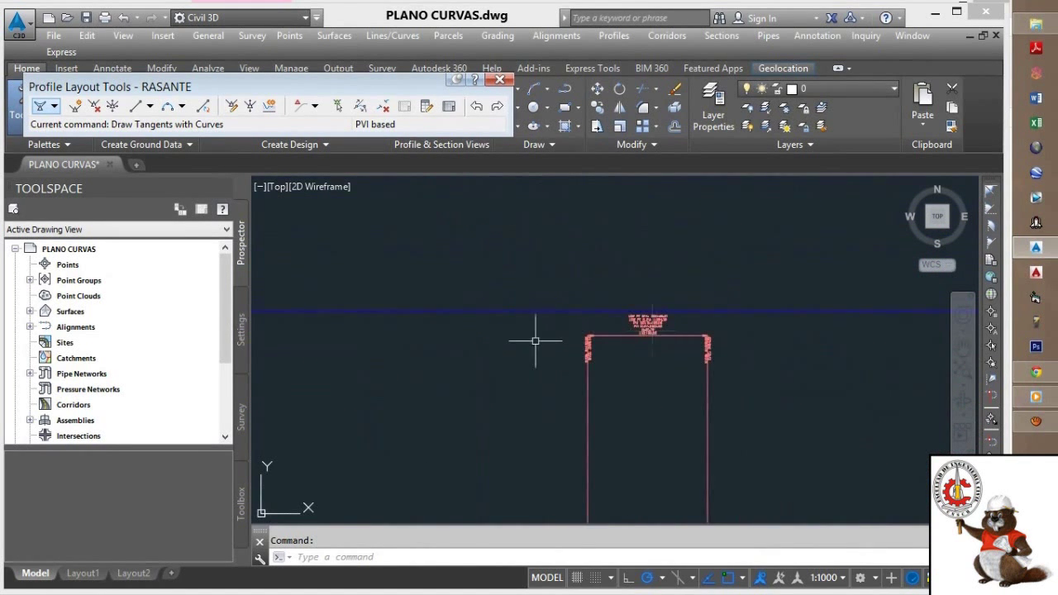
scroll(641, 356, down, 2)
scroll(640, 356, up, 4)
scroll(493, 349, down, 4)
scroll(494, 349, down, 1)
scroll(388, 331, up, 6)
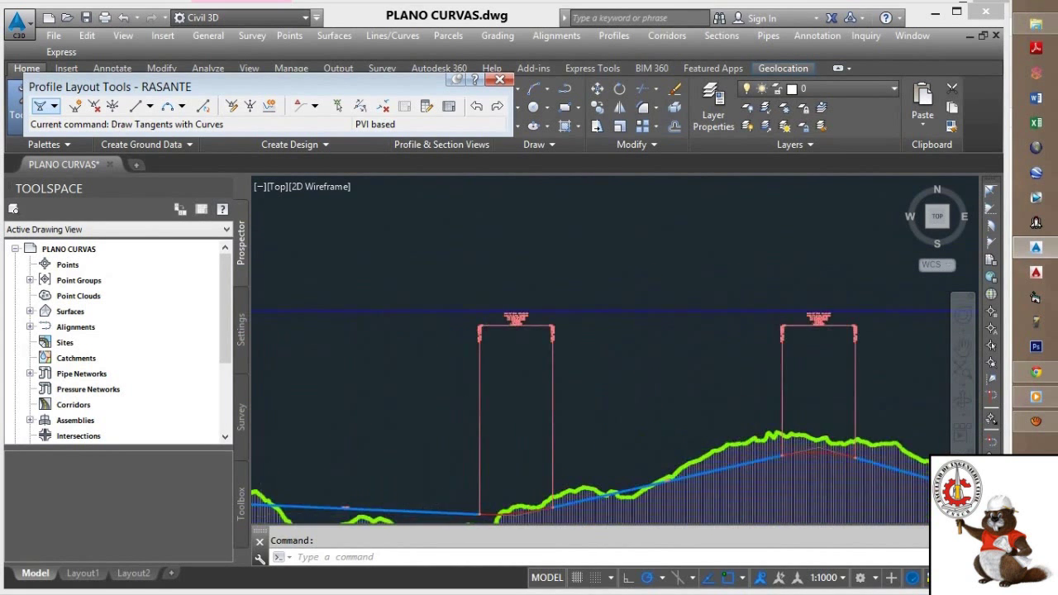
scroll(388, 337, down, 8)
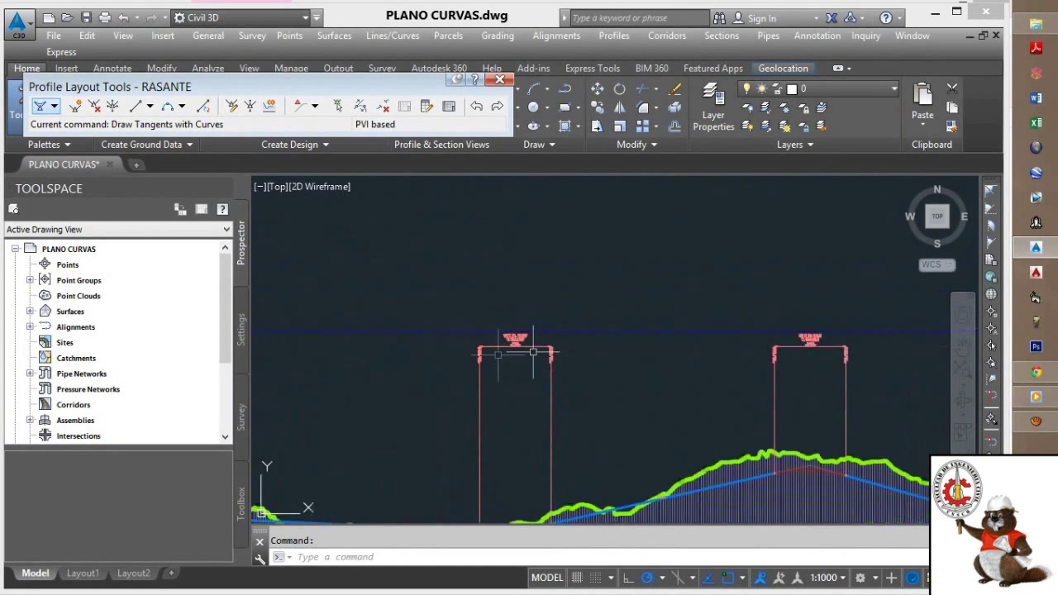
scroll(619, 349, up, 5)
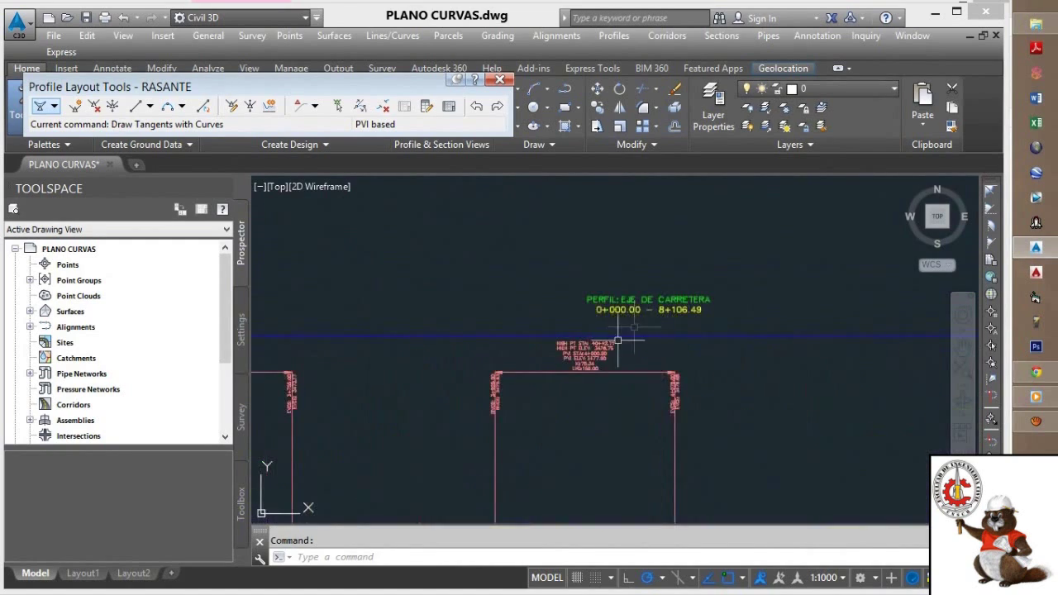
Review the RASANTE against the ground line from the middle of the profile view back to its starting station.
scroll(696, 360, down, 2)
scroll(644, 355, down, 3)
middle_drag(452, 358, 661, 202)
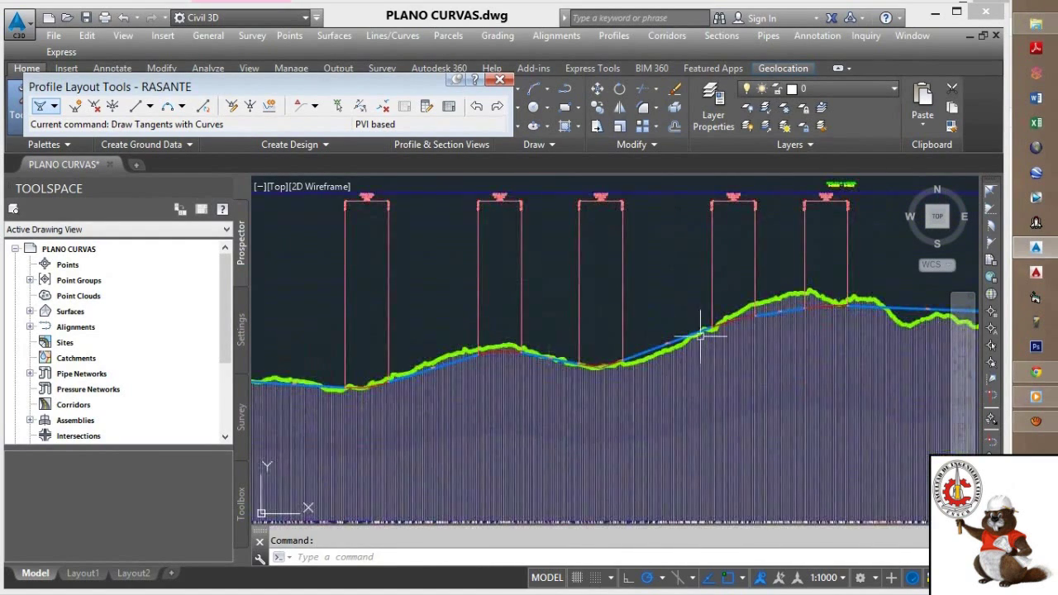
scroll(701, 335, down, 4)
scroll(331, 411, up, 3)
middle_drag(355, 396, 609, 392)
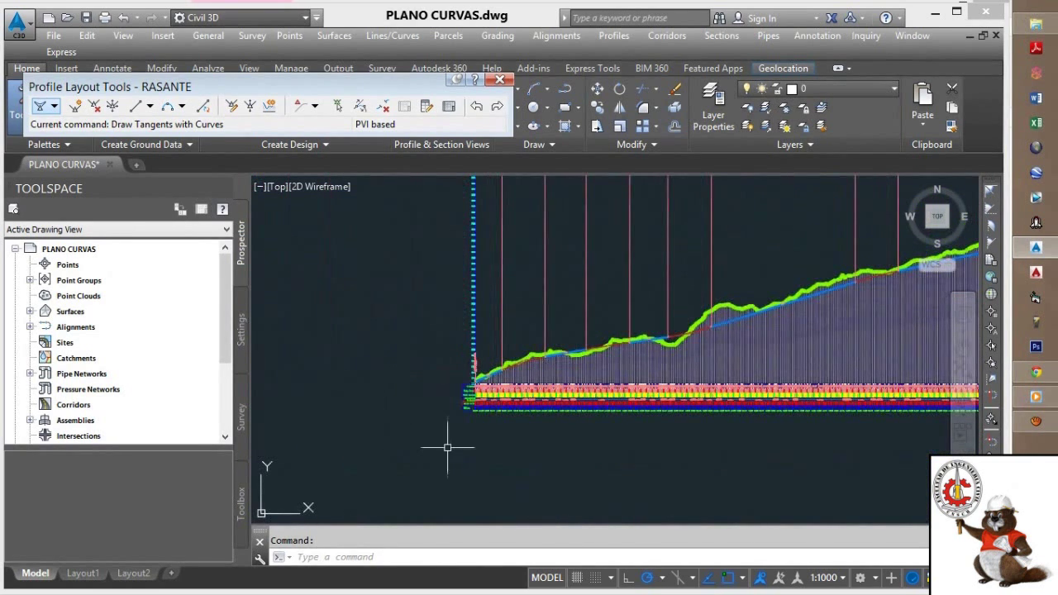
scroll(462, 398, up, 2)
click(1036, 421)
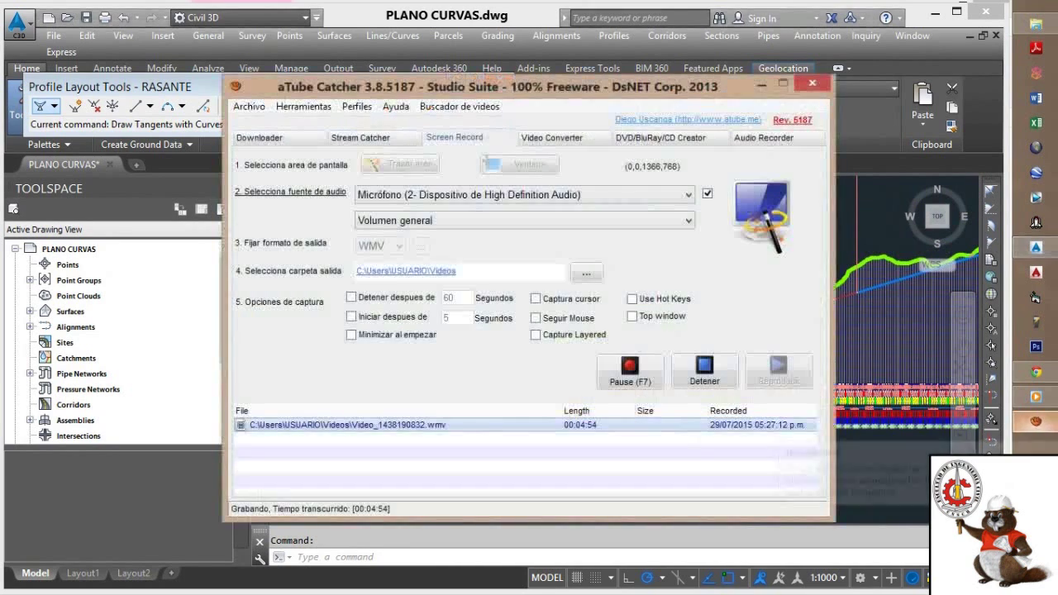
key(Escape)
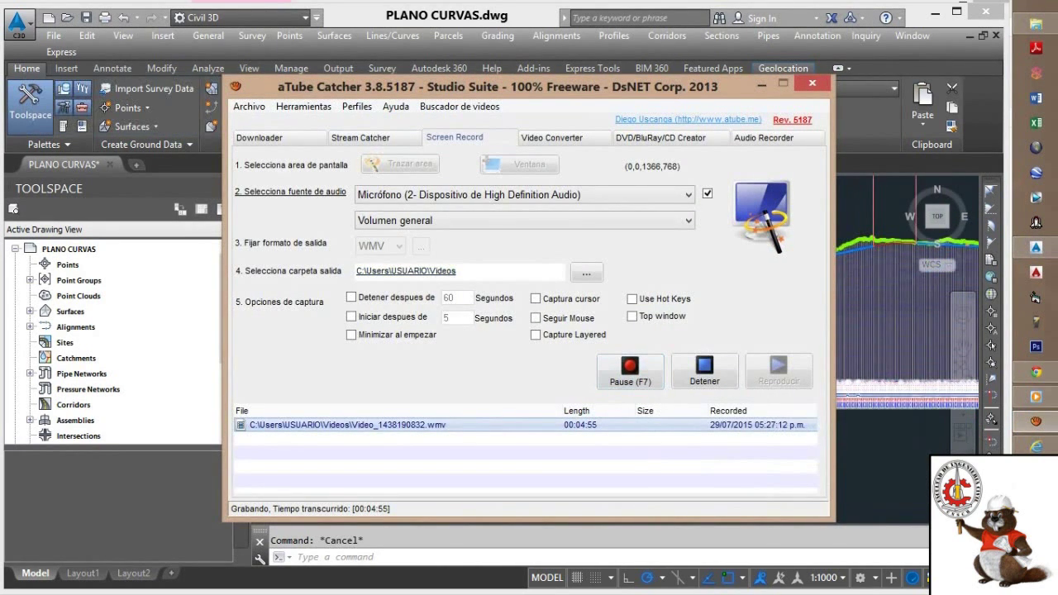
click(761, 84)
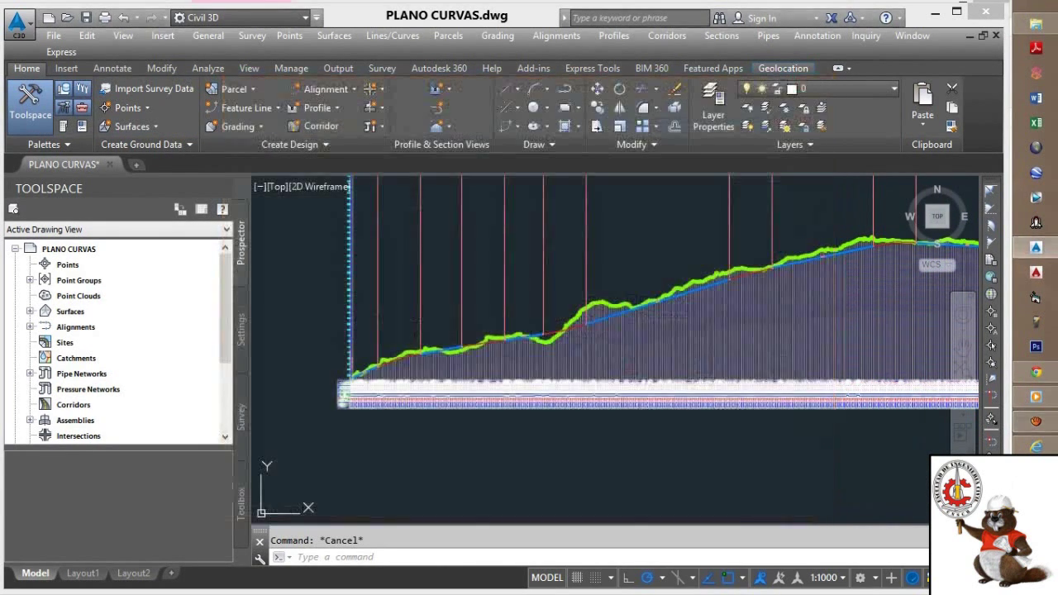
Select the profile view at its data bands near station 0+000 and open its Profile View Properties.
scroll(582, 417, up, 3)
scroll(514, 460, down, 1)
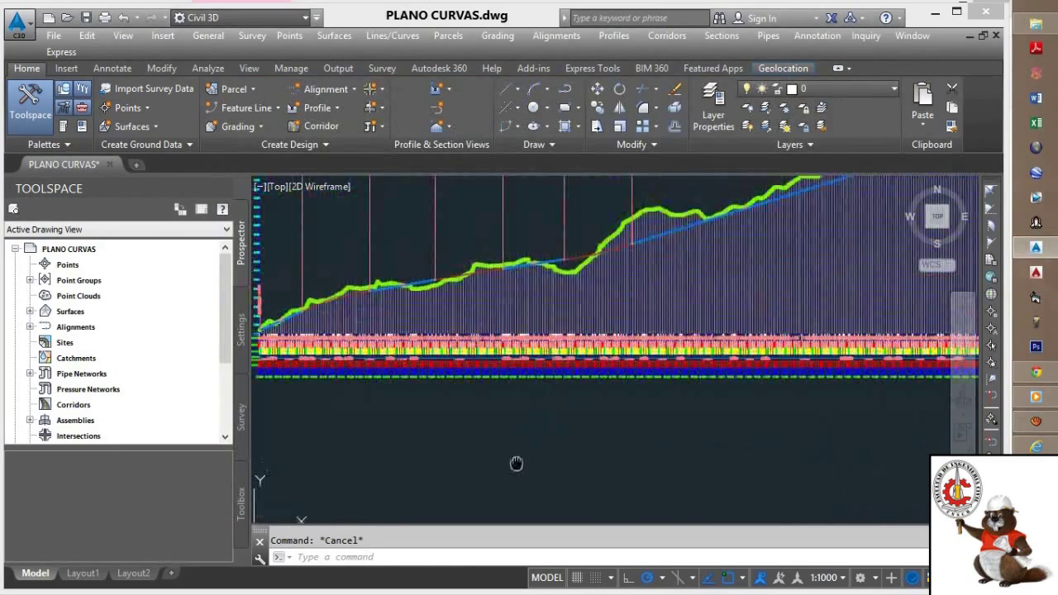
scroll(457, 434, up, 6)
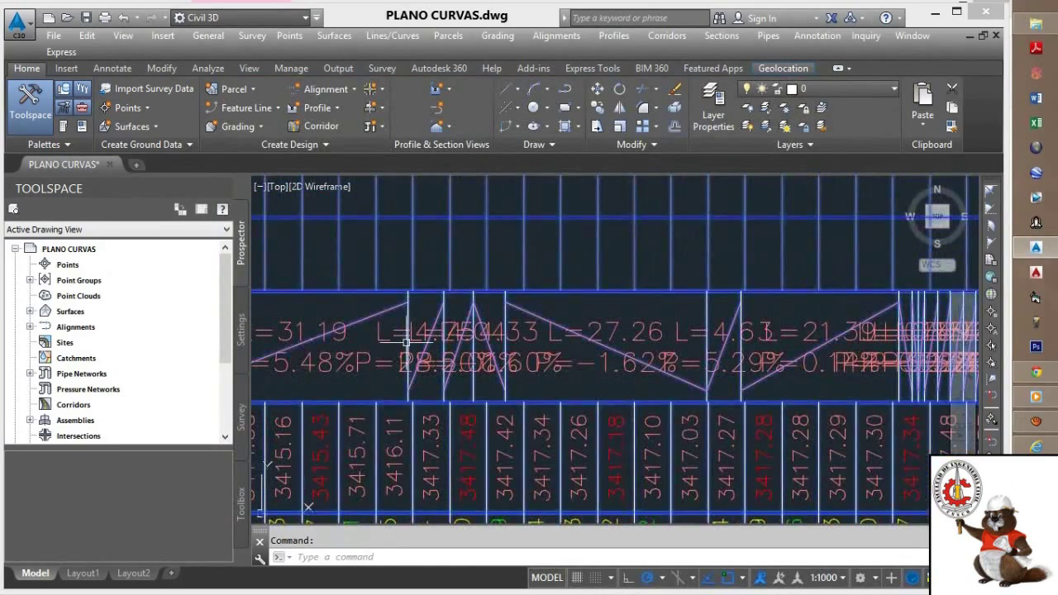
click(405, 341)
scroll(451, 380, down, 5)
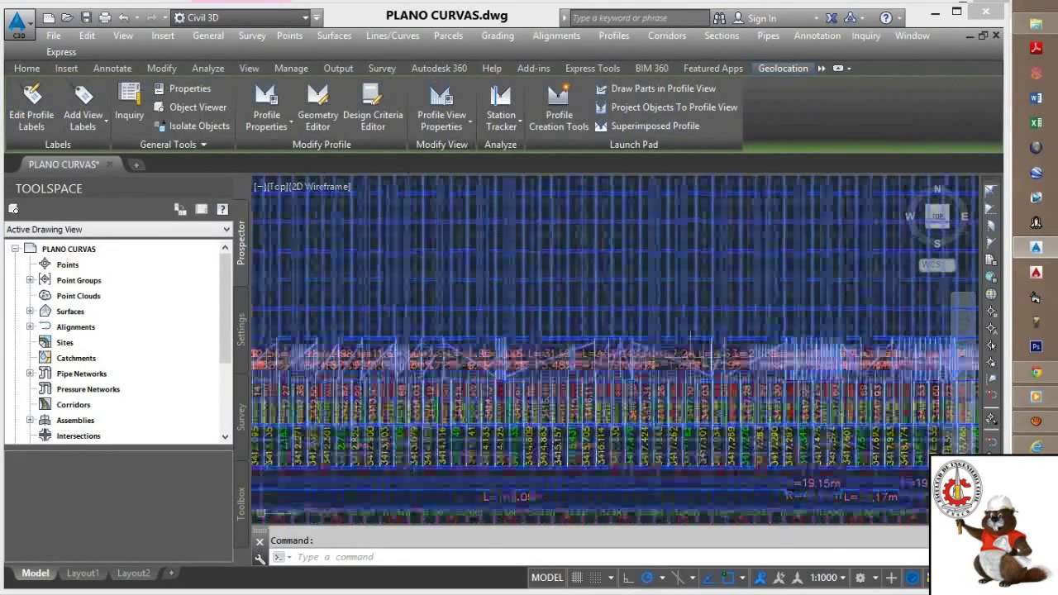
scroll(451, 380, up, 6)
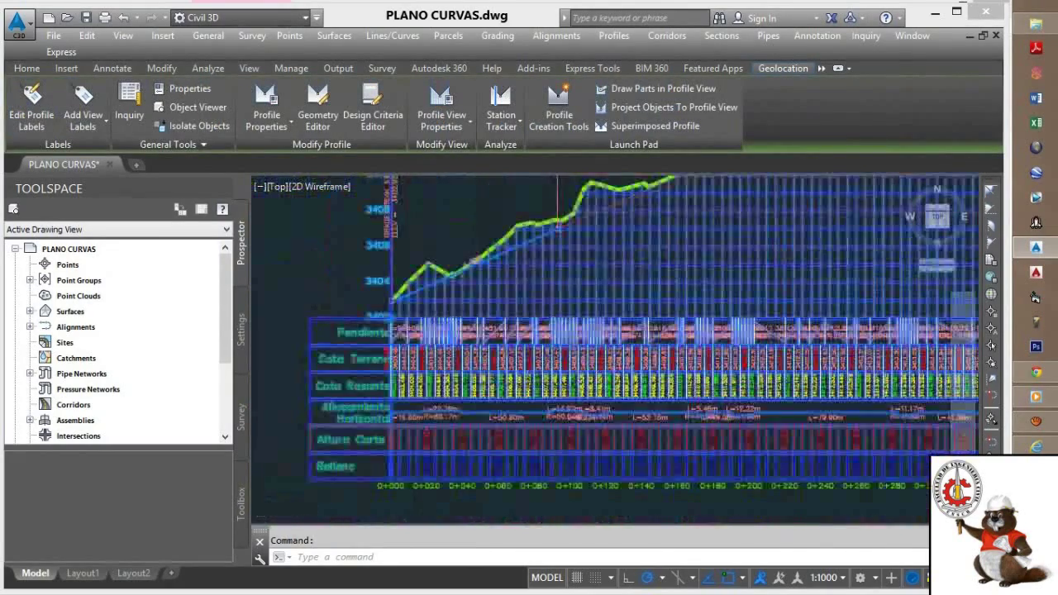
scroll(447, 322, down, 2)
middle_drag(363, 328, 432, 332)
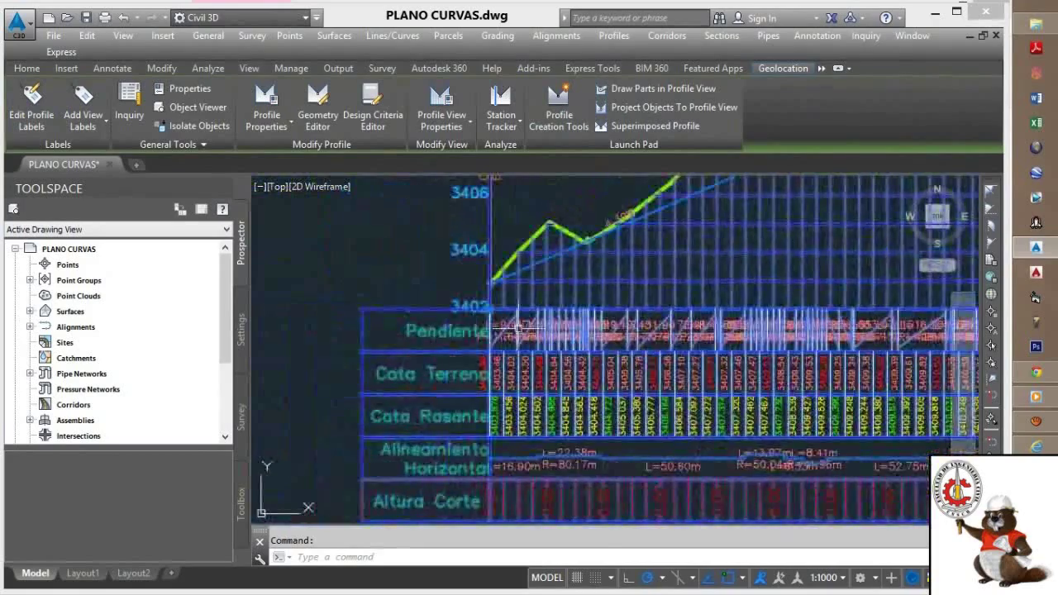
scroll(433, 332, up, 2)
right_click(433, 332)
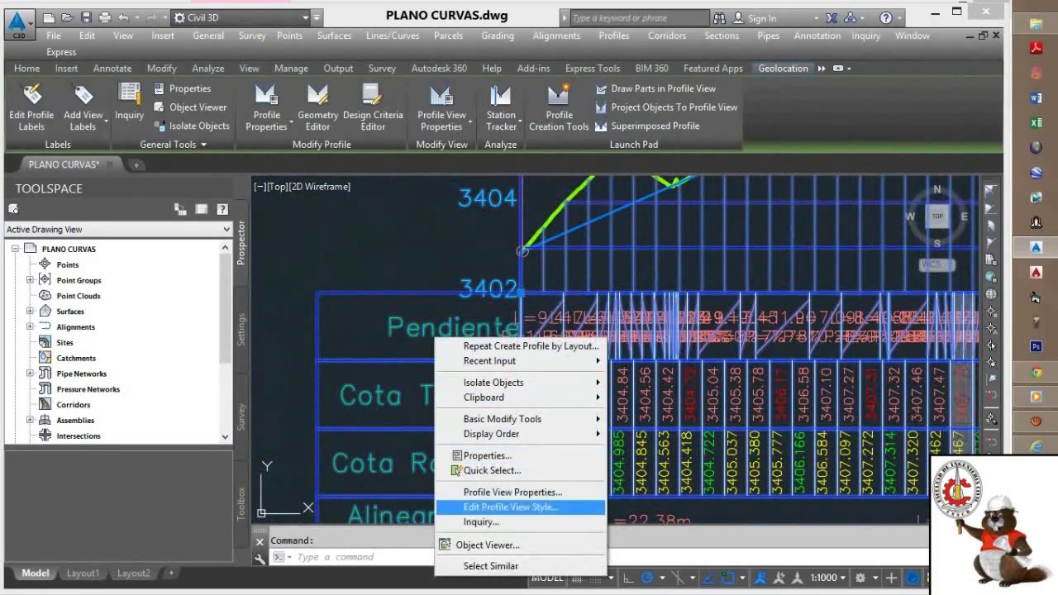
click(475, 491)
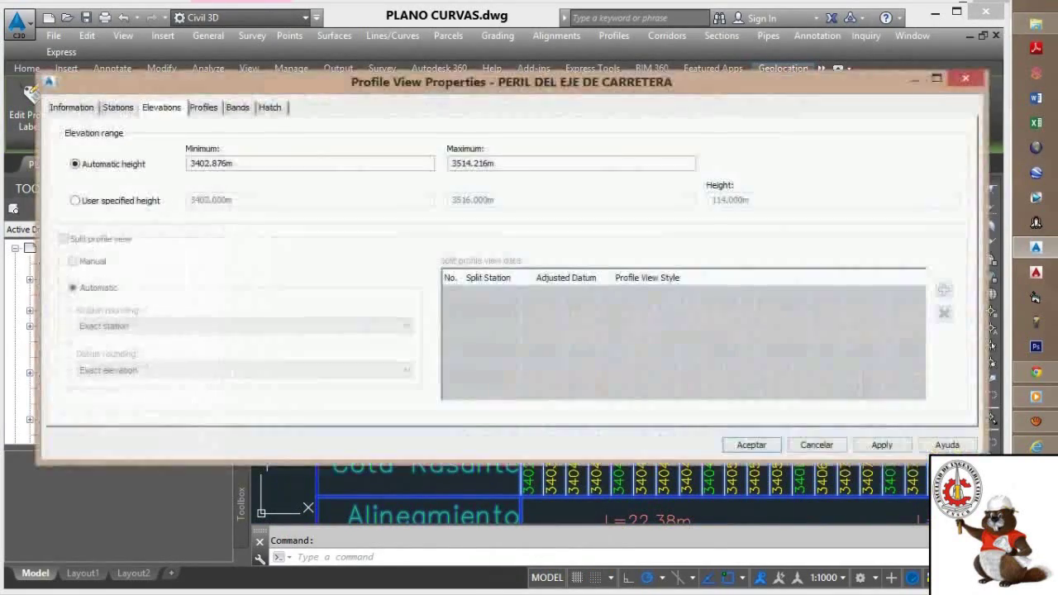
Set Profile1 of the Pendiente vertical geometry band to RASANTE and apply the band change to the profile view.
click(203, 107)
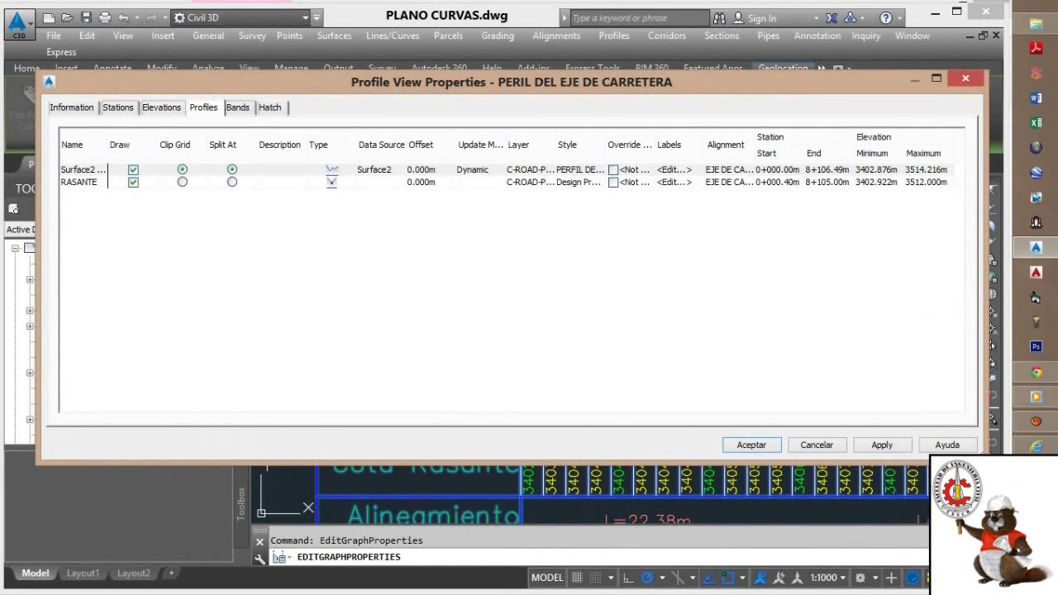
click(238, 107)
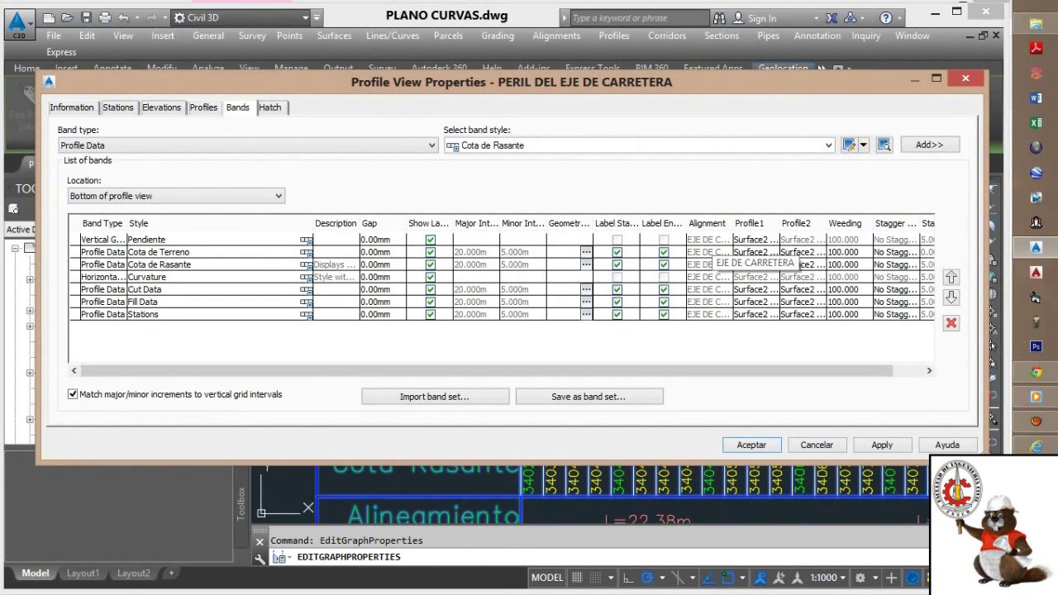
click(756, 240)
click(756, 252)
click(755, 239)
click(755, 239)
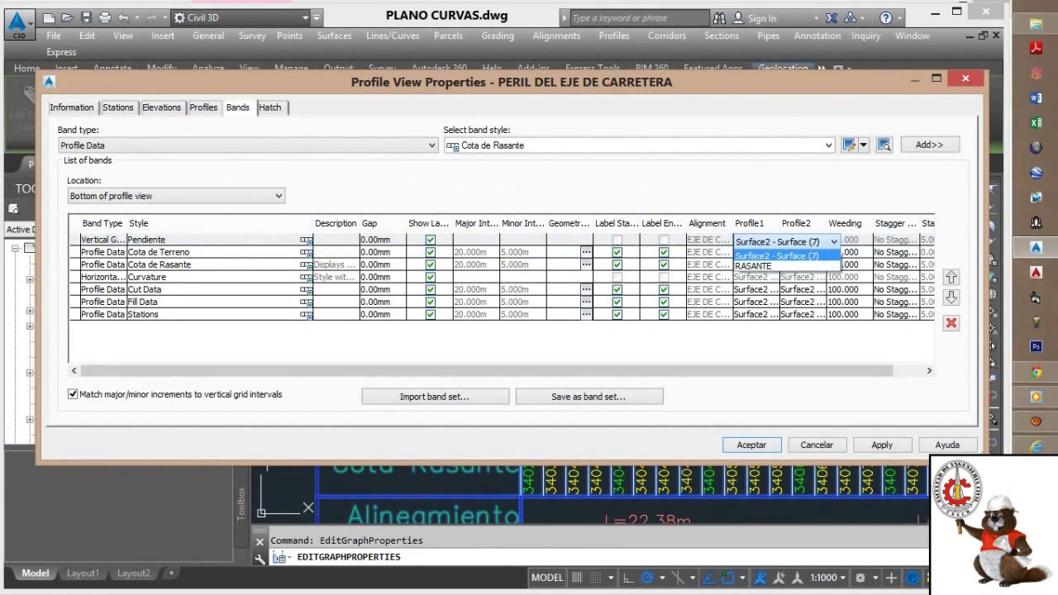
click(753, 266)
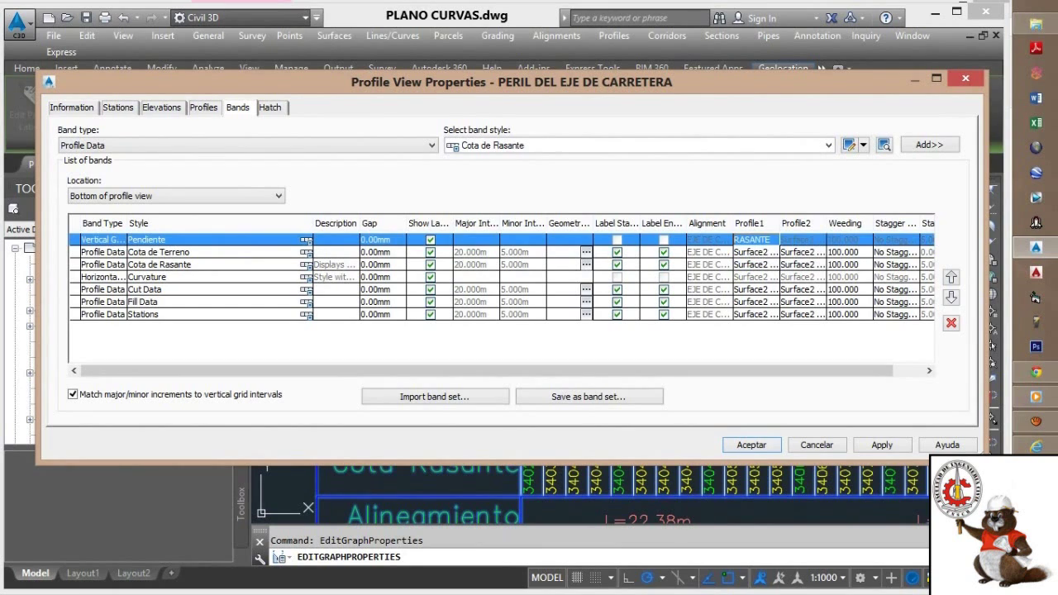
click(882, 444)
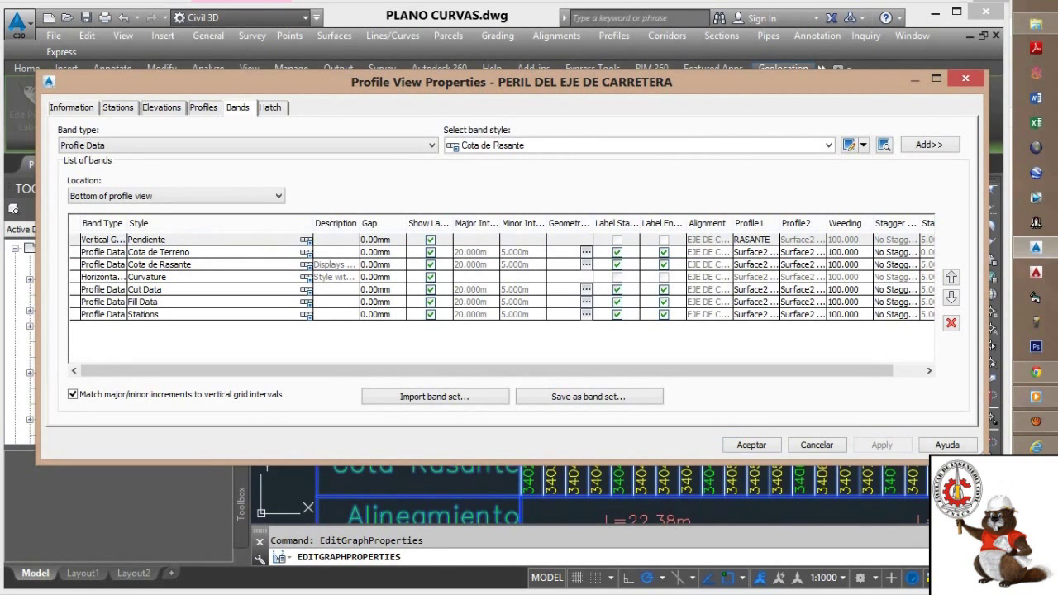
click(751, 445)
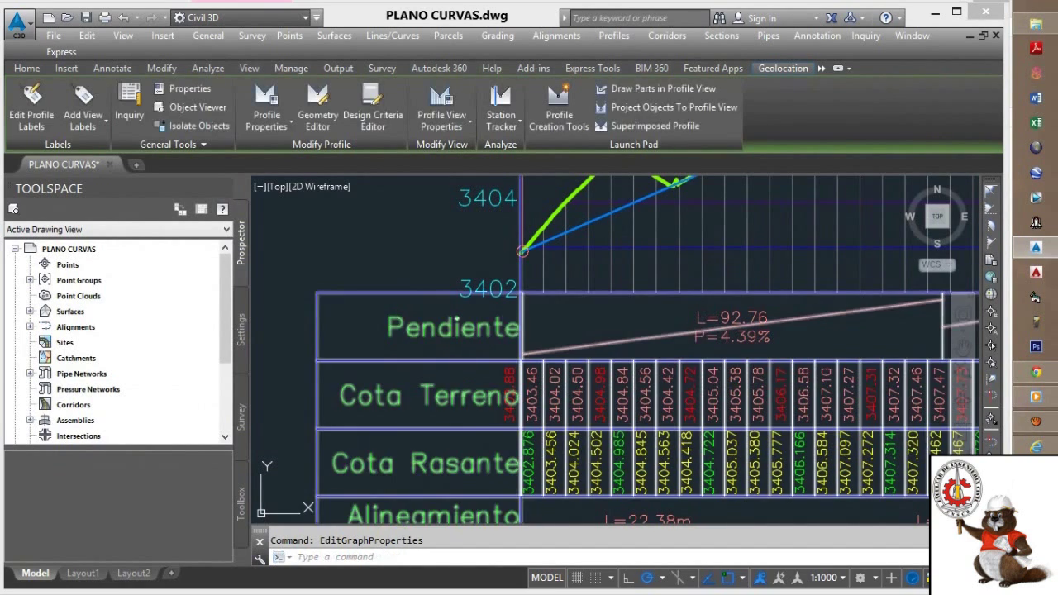
Examine the Pendiente band's tangents and curves below the first part of the profile.
scroll(628, 312, down, 2)
scroll(624, 298, down, 5)
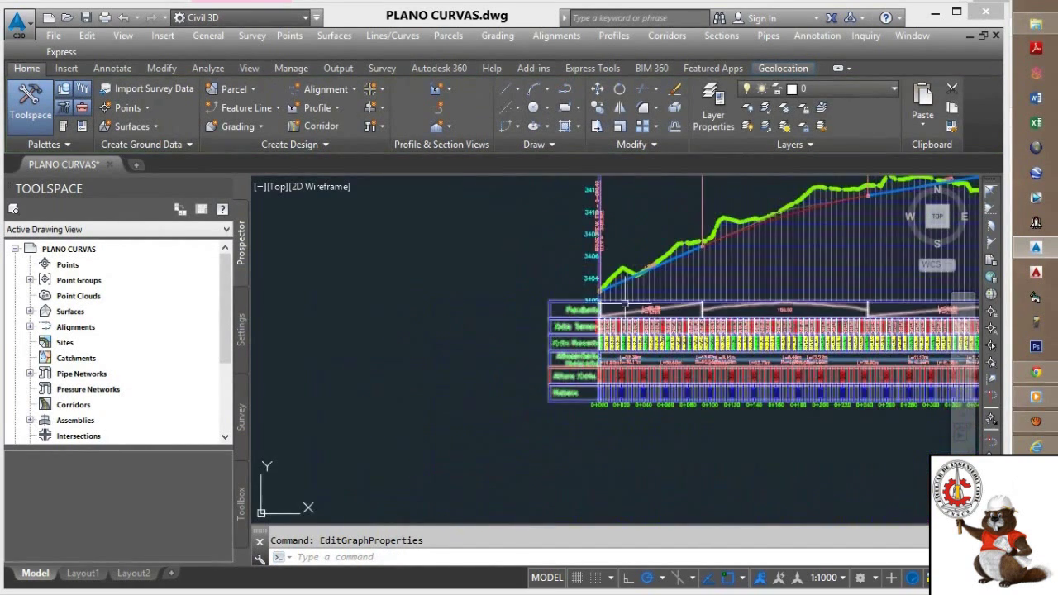
scroll(842, 360, up, 6)
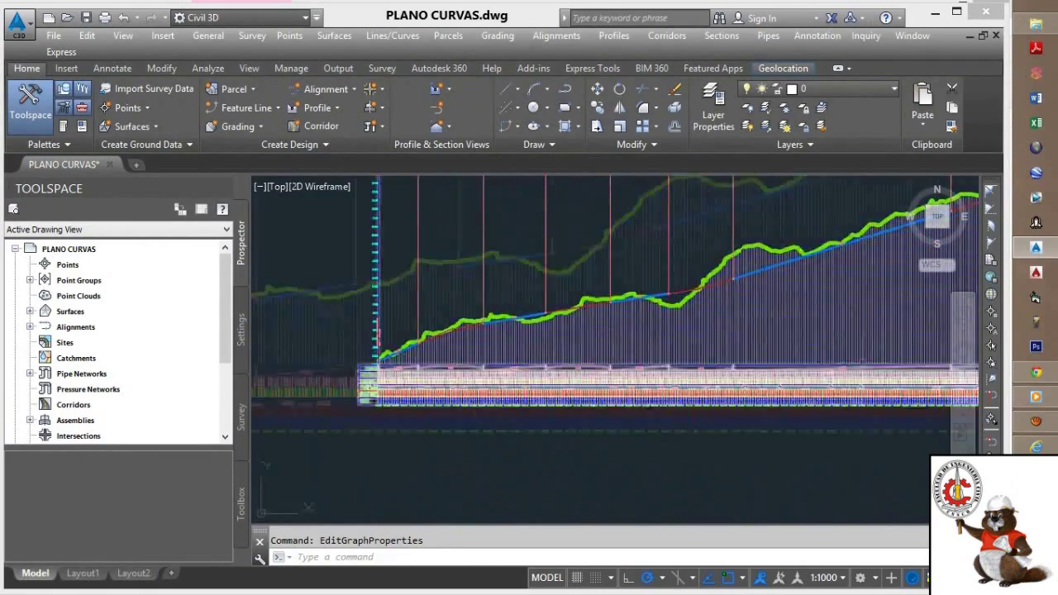
scroll(804, 369, down, 4)
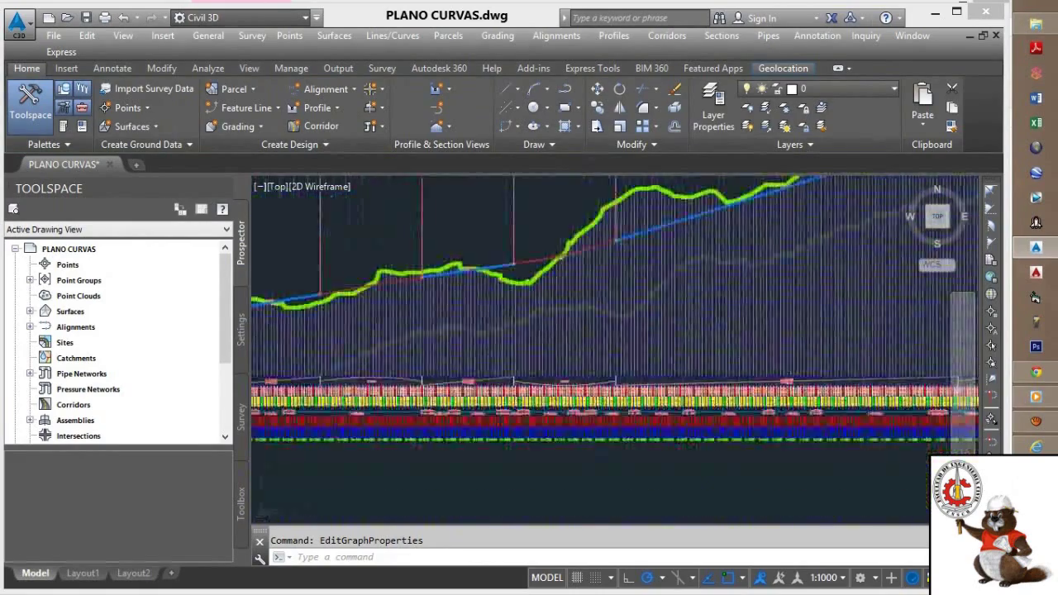
middle_drag(602, 373, 550, 374)
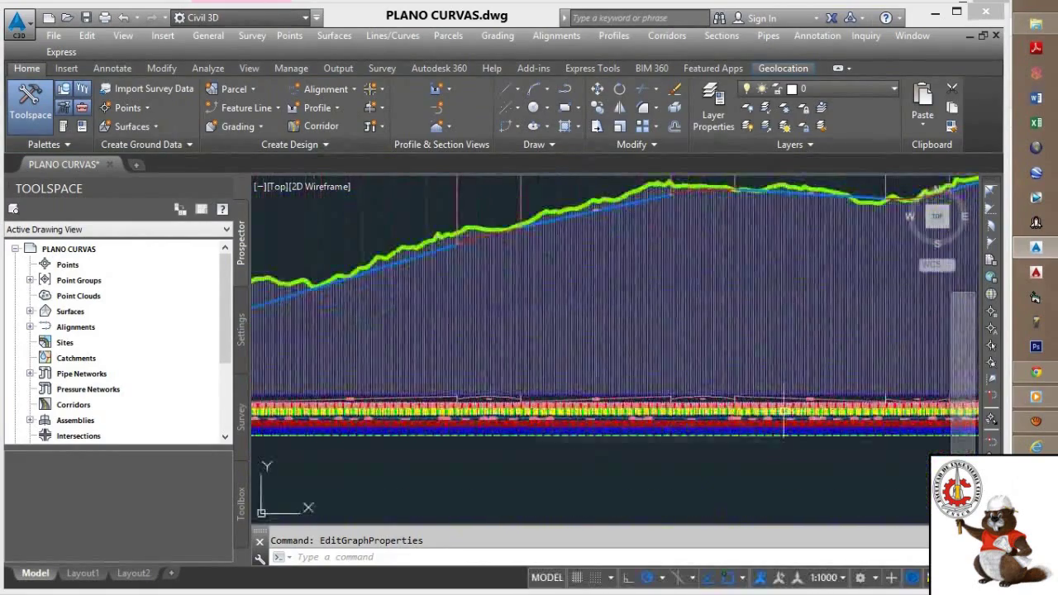
scroll(784, 411, up, 5)
scroll(684, 413, down, 4)
Inspect the Pendiente band's length and slope labels and the other data bands through the second half of the profile.
middle_drag(746, 408, 538, 436)
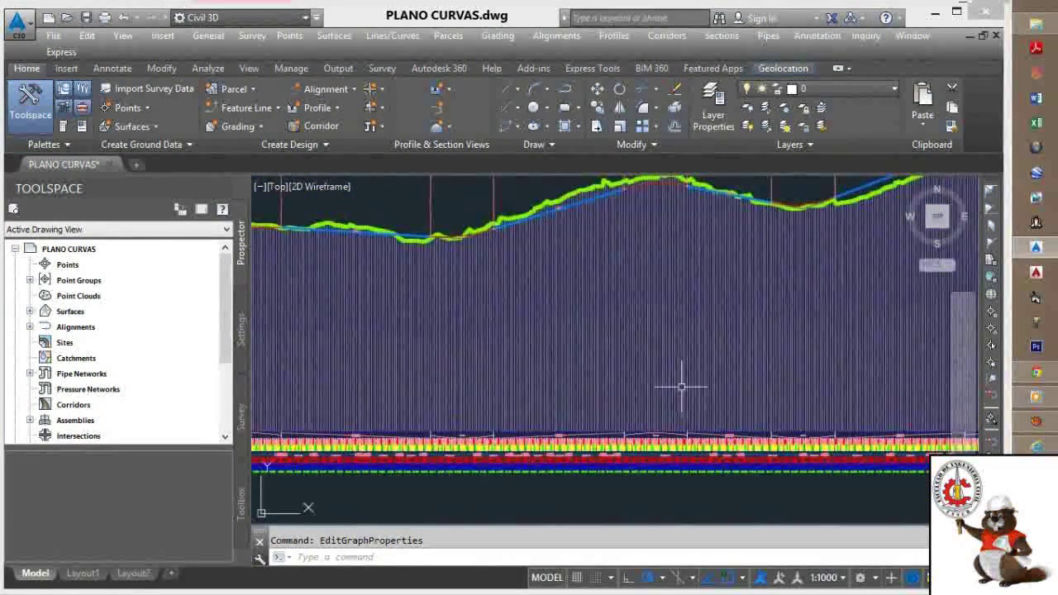
middle_drag(729, 345, 526, 389)
middle_drag(713, 362, 522, 376)
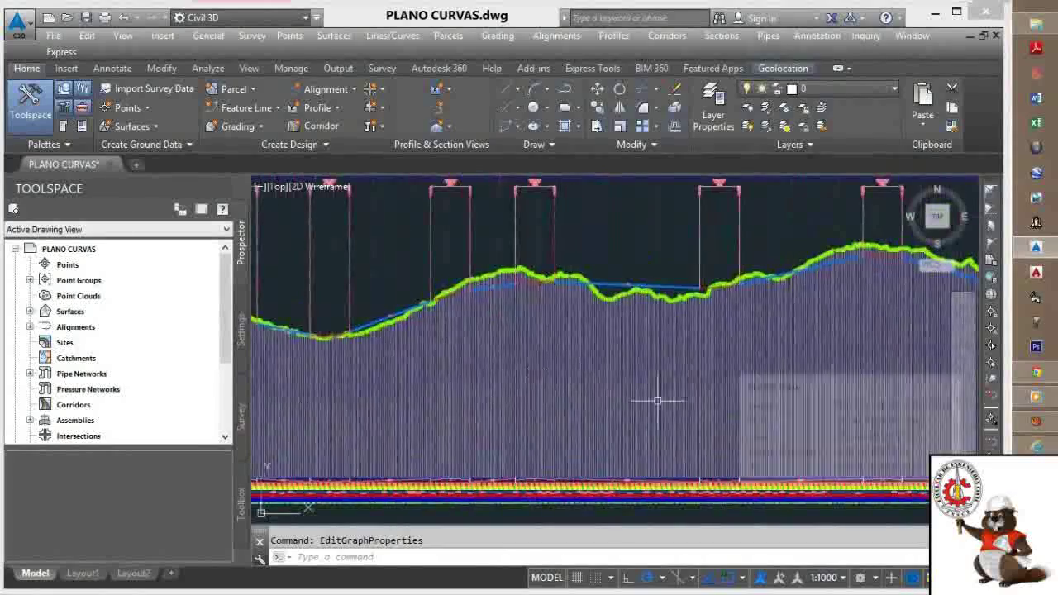
scroll(826, 506, up, 4)
middle_drag(854, 501, 480, 459)
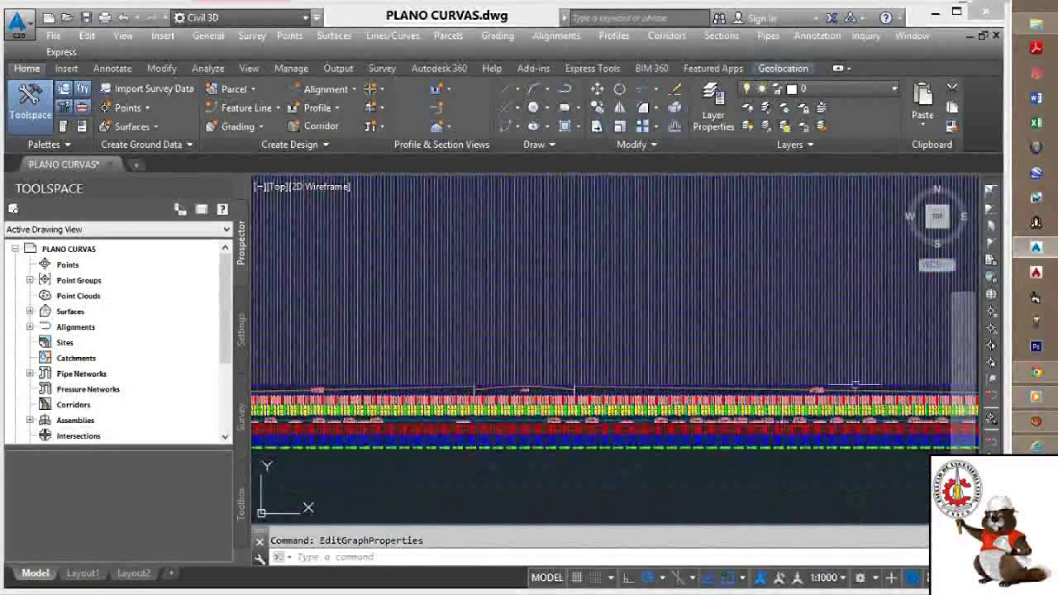
scroll(816, 447, up, 5)
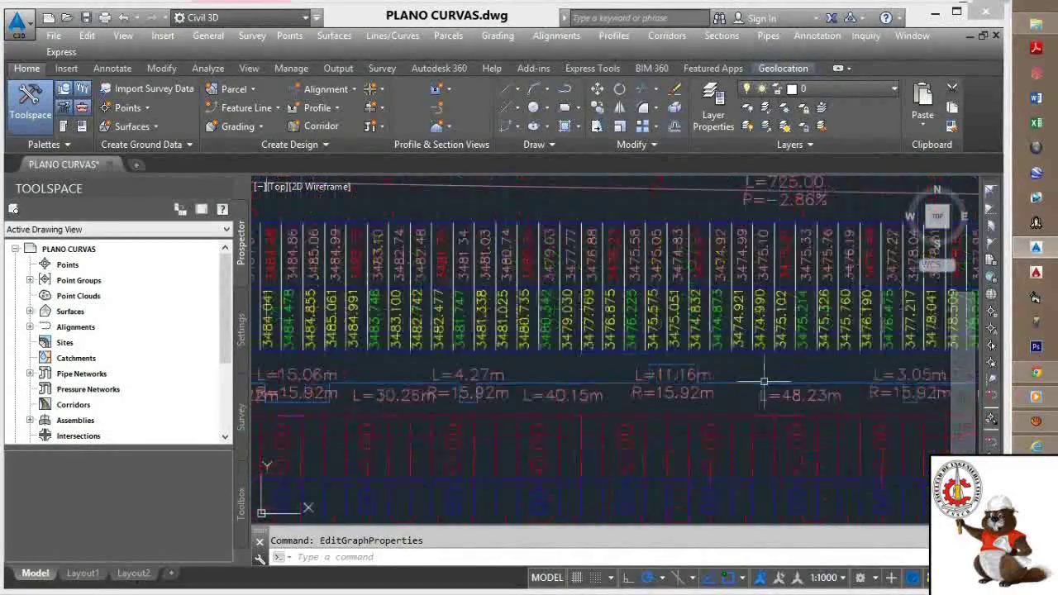
scroll(763, 381, down, 8)
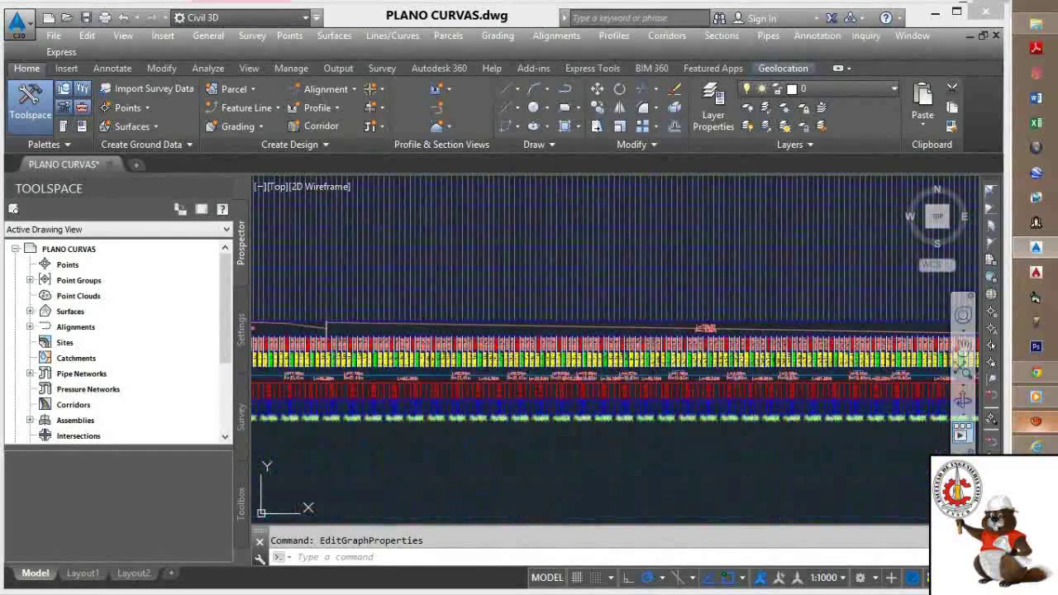
click(1035, 421)
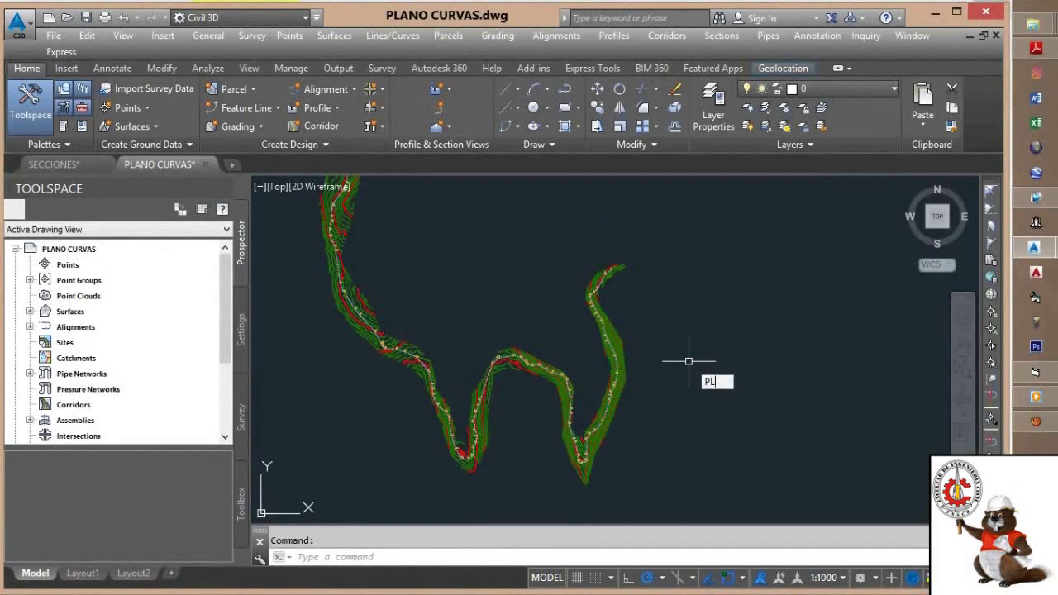
Sketch an open six-segment polyline shaped like a road cross-section with a V-shaped ditch in the empty area east of the surface.
key(Return)
scroll(671, 316, up, 5)
middle_drag(671, 316, 486, 359)
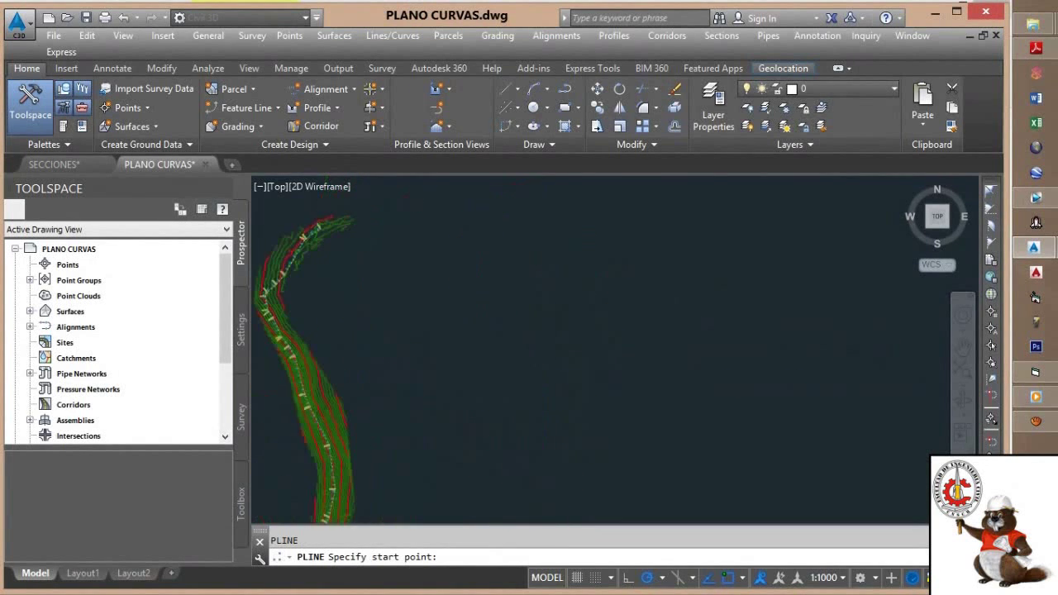
click(468, 356)
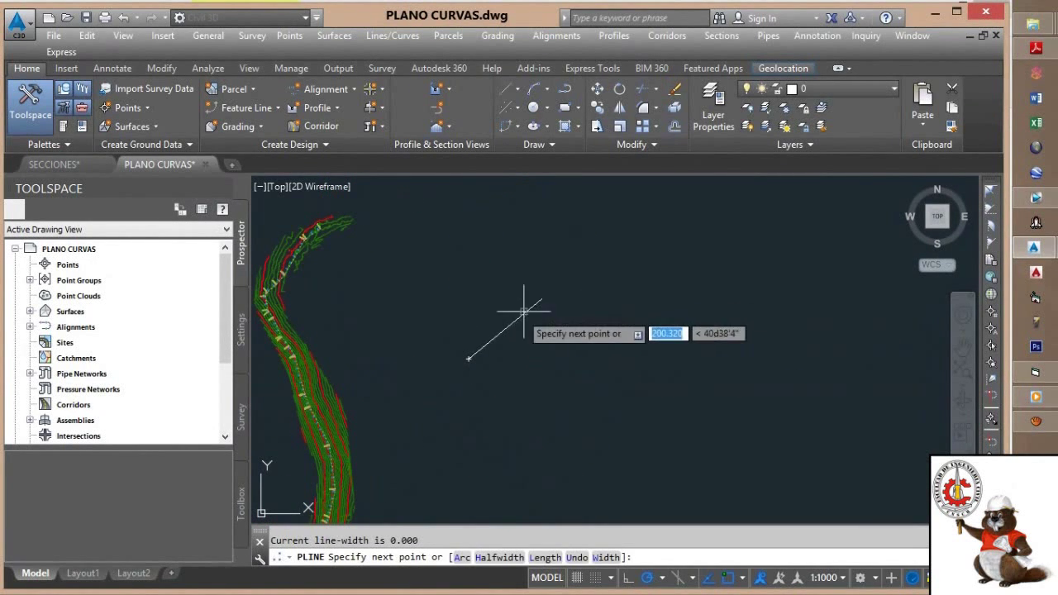
click(523, 309)
click(729, 296)
middle_drag(755, 302, 511, 313)
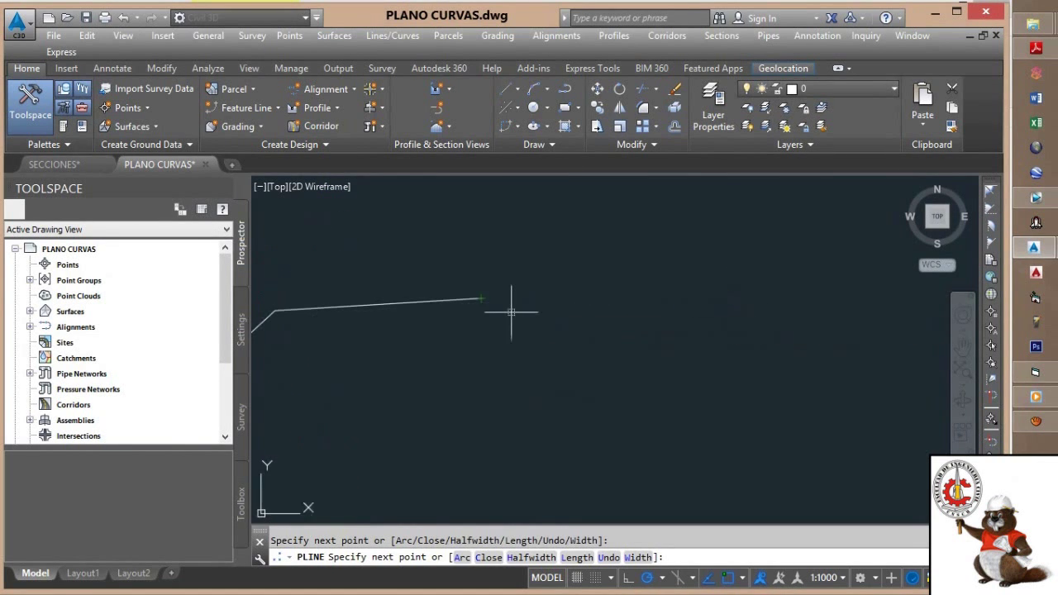
scroll(712, 308, down, 2)
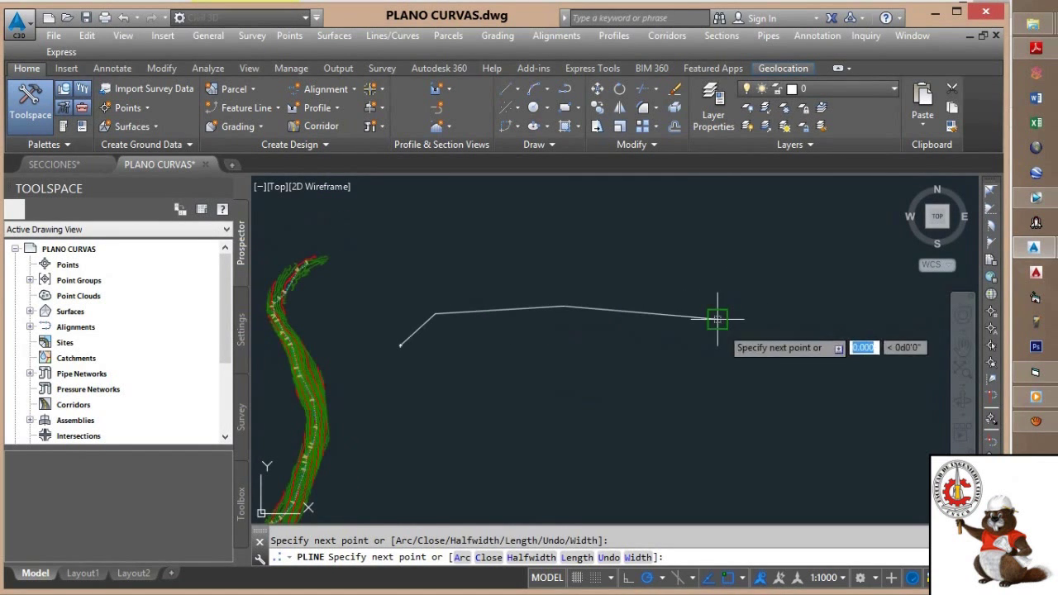
click(766, 355)
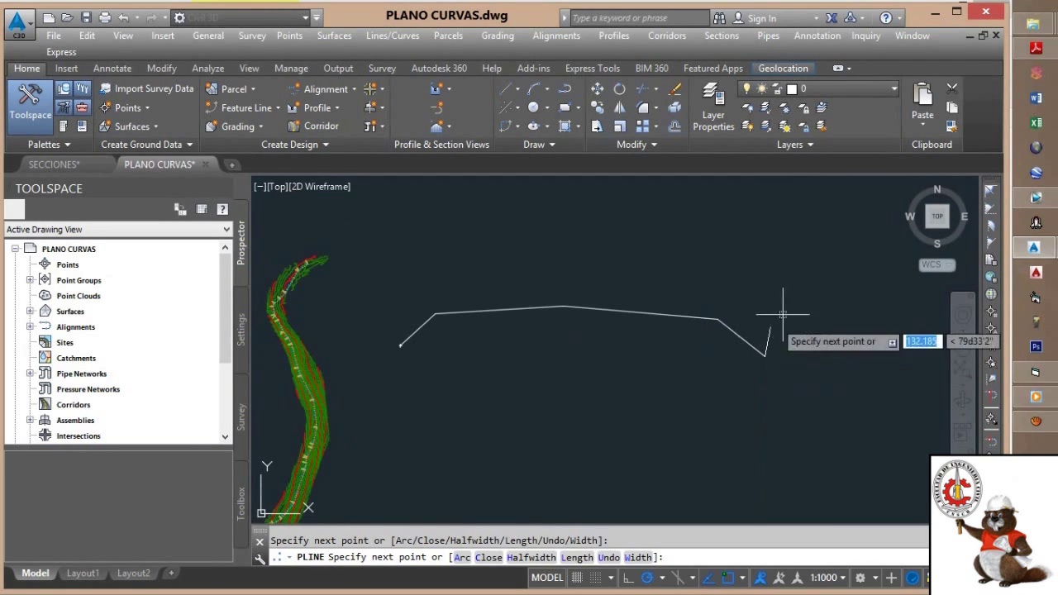
click(797, 296)
click(862, 261)
key(Return)
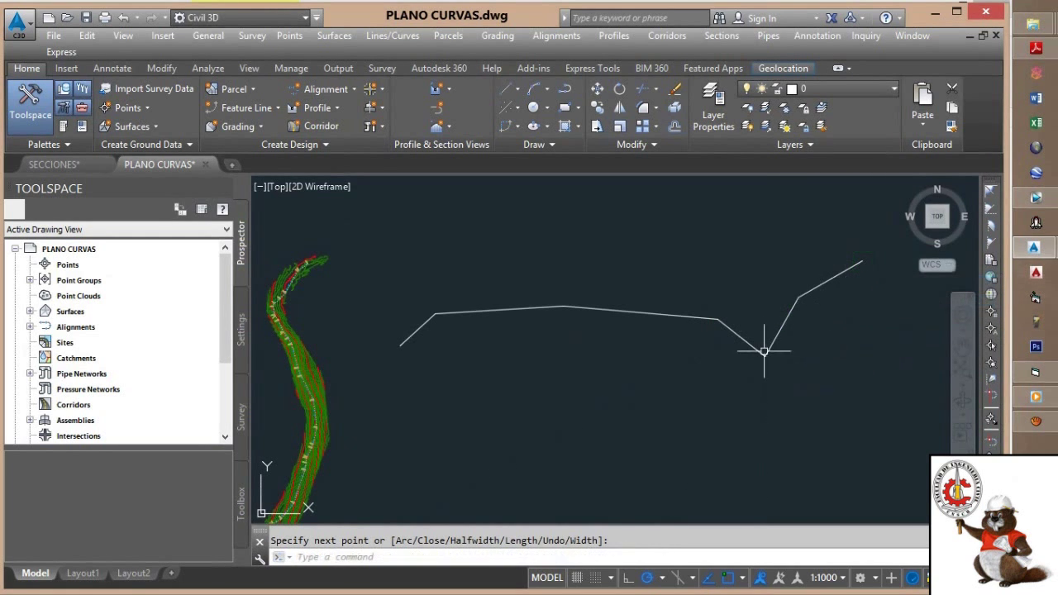
Draw a near-vertical polyline through the middle vertex of the cross-section sketch to mark its axis.
text(pl)
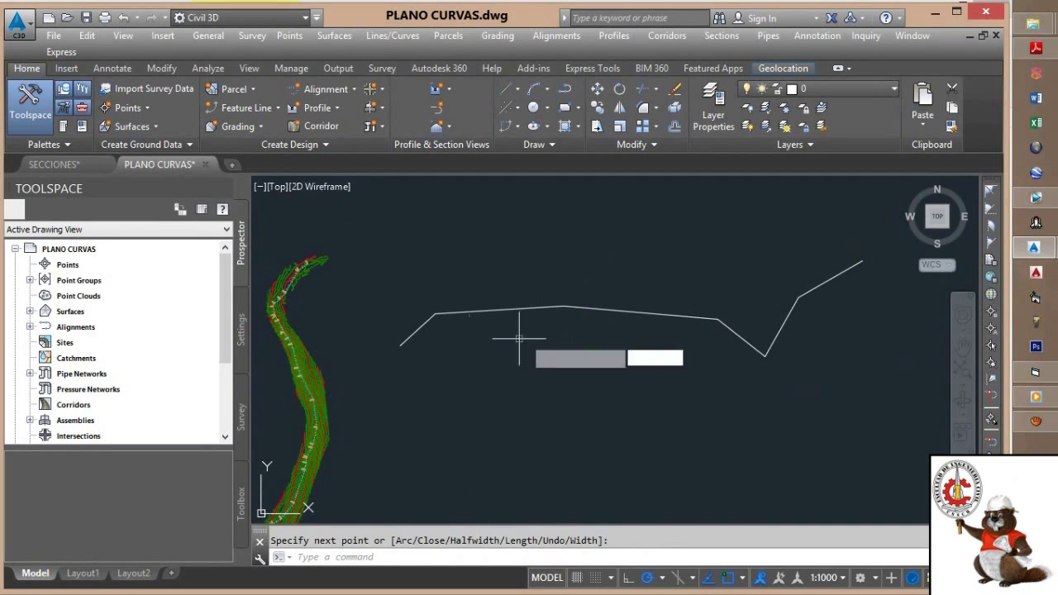
key(Return)
click(561, 233)
click(565, 414)
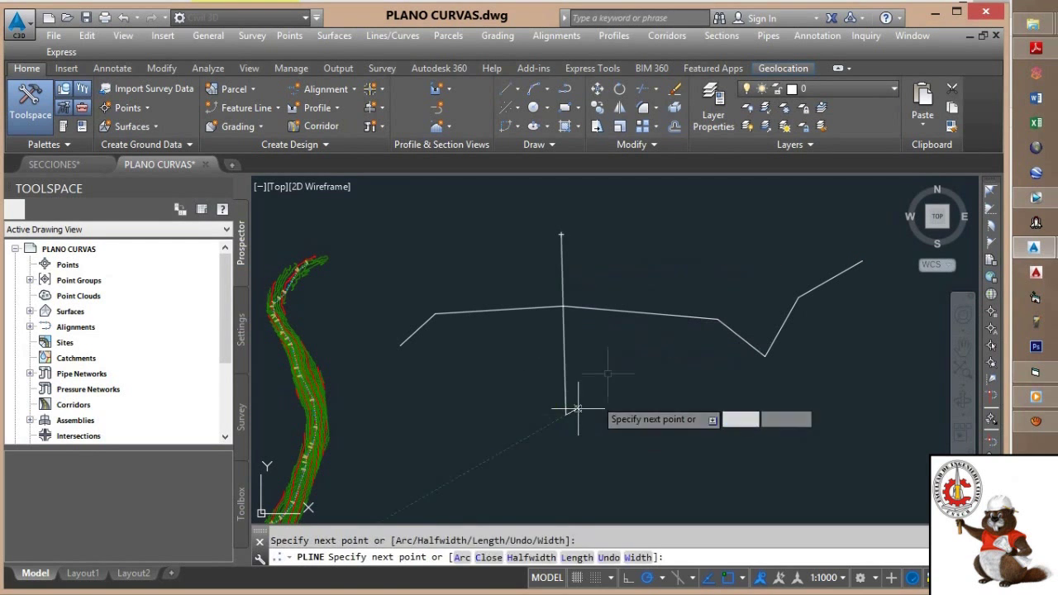
key(Return)
scroll(636, 341, down, 4)
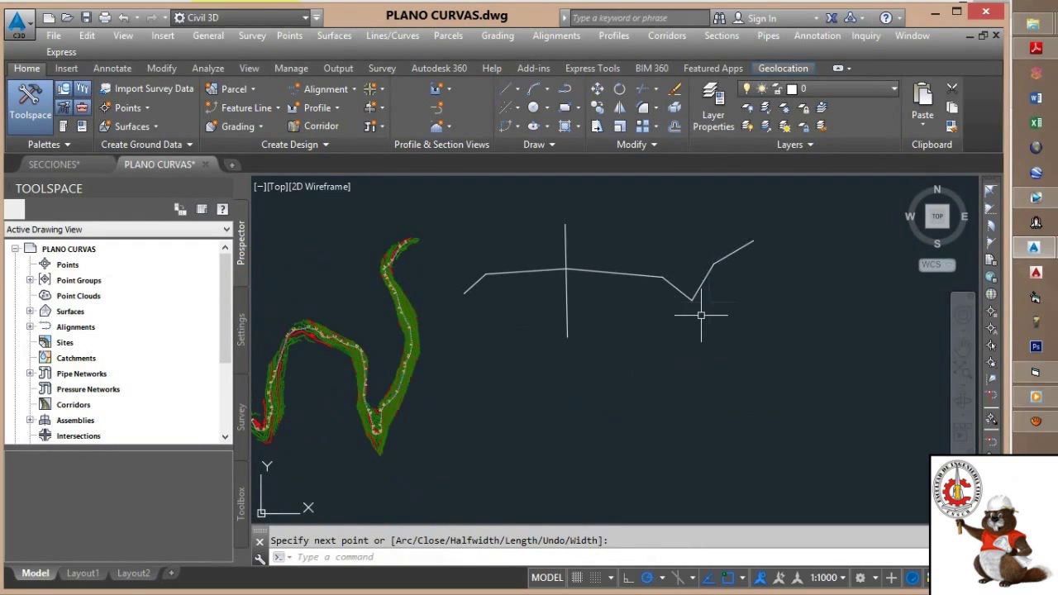
Examine the cross-section sketch and its vertical axis line in relation to the road alignment.
scroll(539, 271, up, 2)
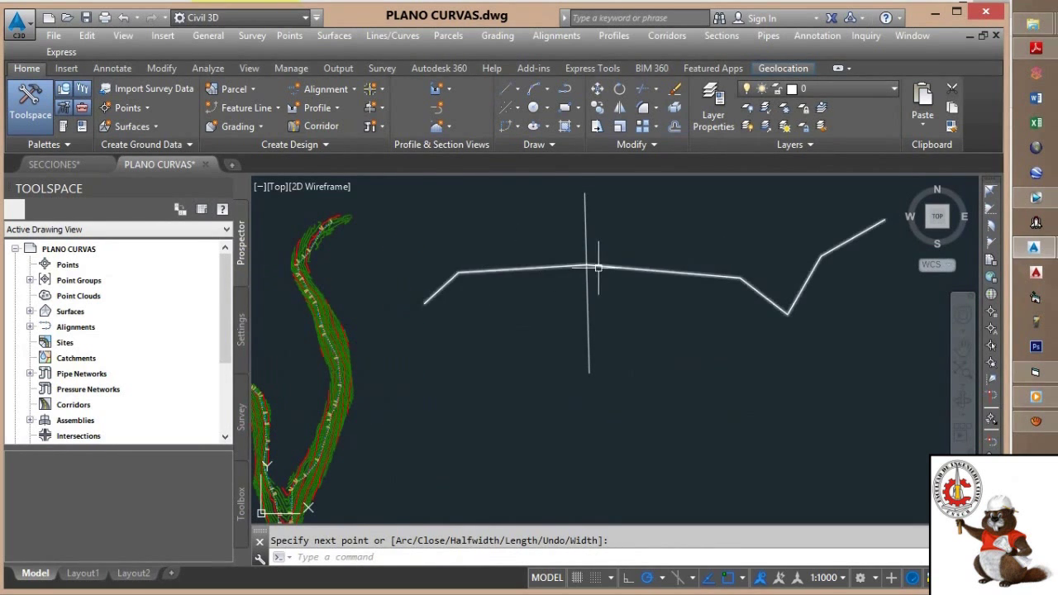
scroll(557, 297, down, 2)
scroll(561, 300, up, 4)
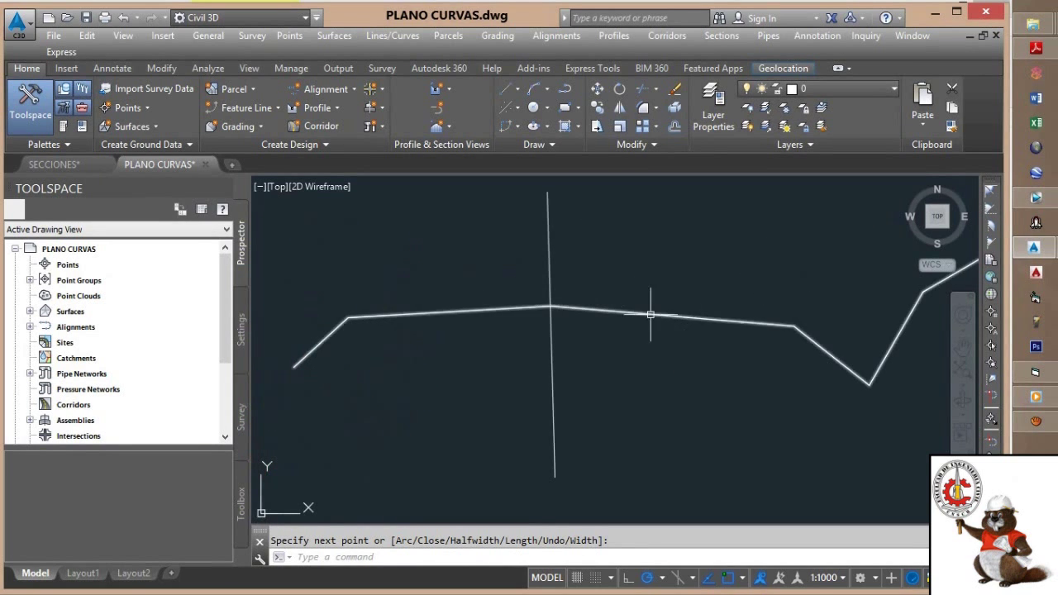
scroll(491, 307, down, 1)
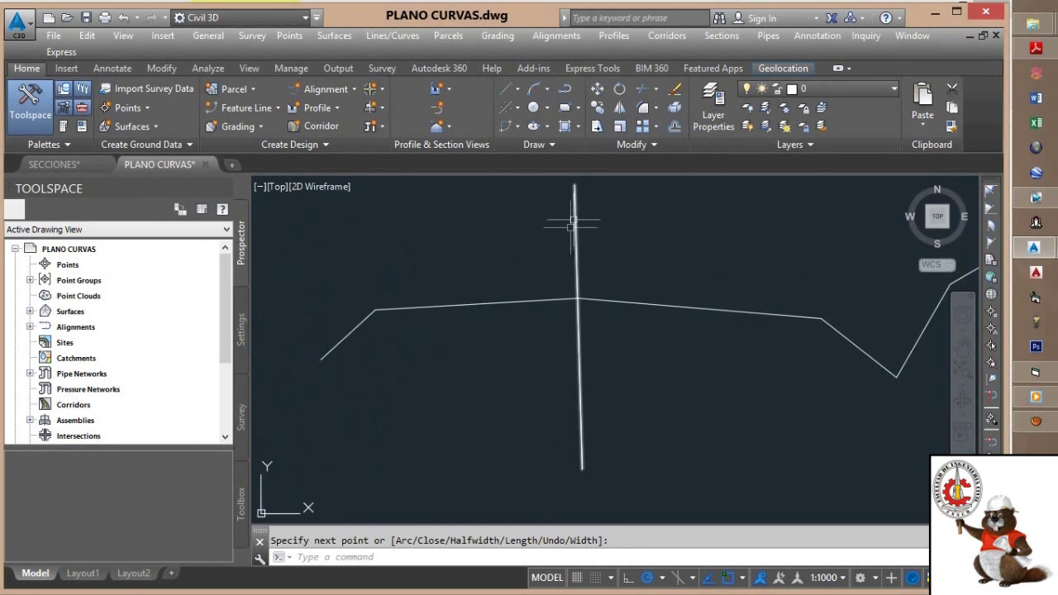
scroll(562, 319, down, 2)
scroll(583, 295, down, 4)
middle_drag(572, 296, 529, 311)
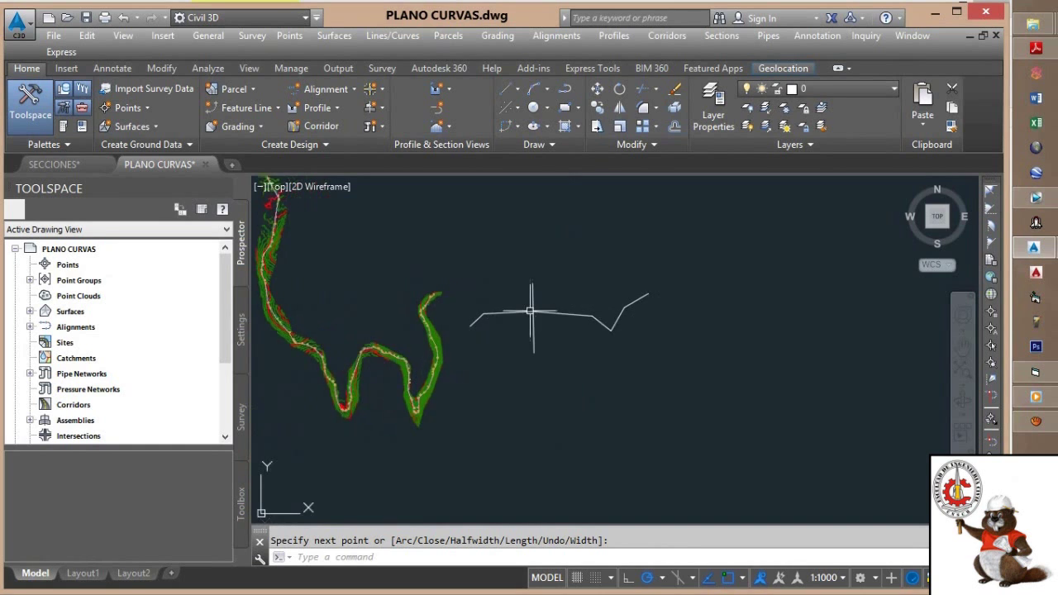
scroll(557, 321, up, 4)
scroll(459, 328, down, 2)
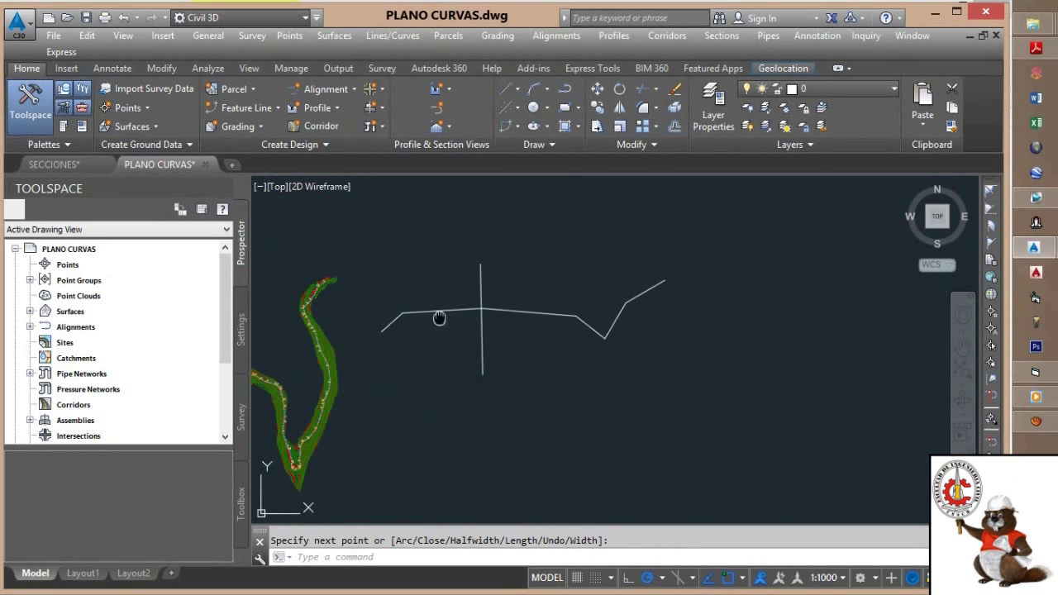
middle_drag(439, 318, 469, 323)
Erase the cross-section sketch together with its vertical axis line.
click(748, 372)
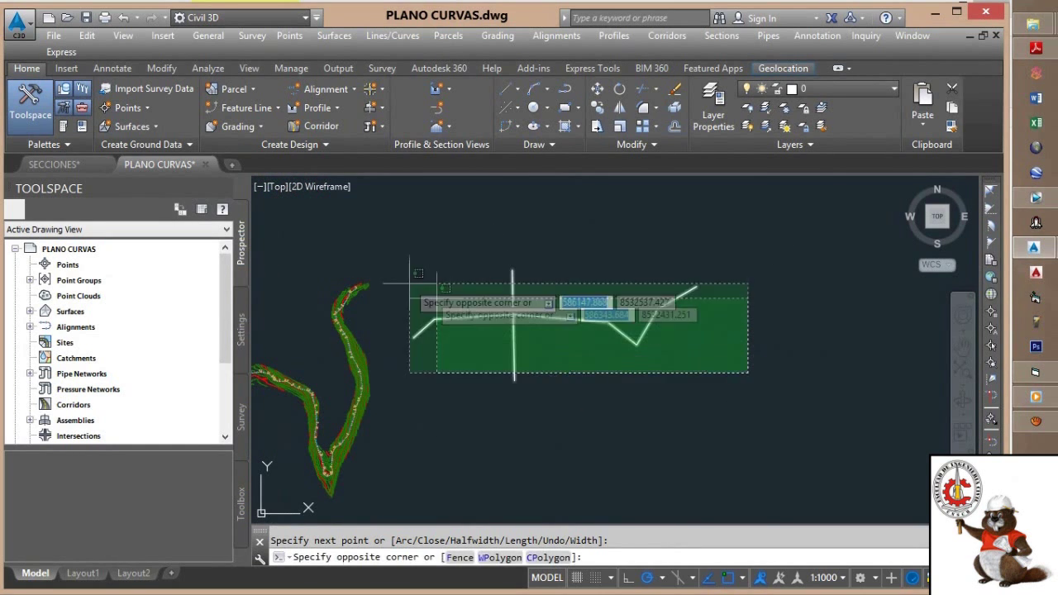
click(371, 252)
key(Delete)
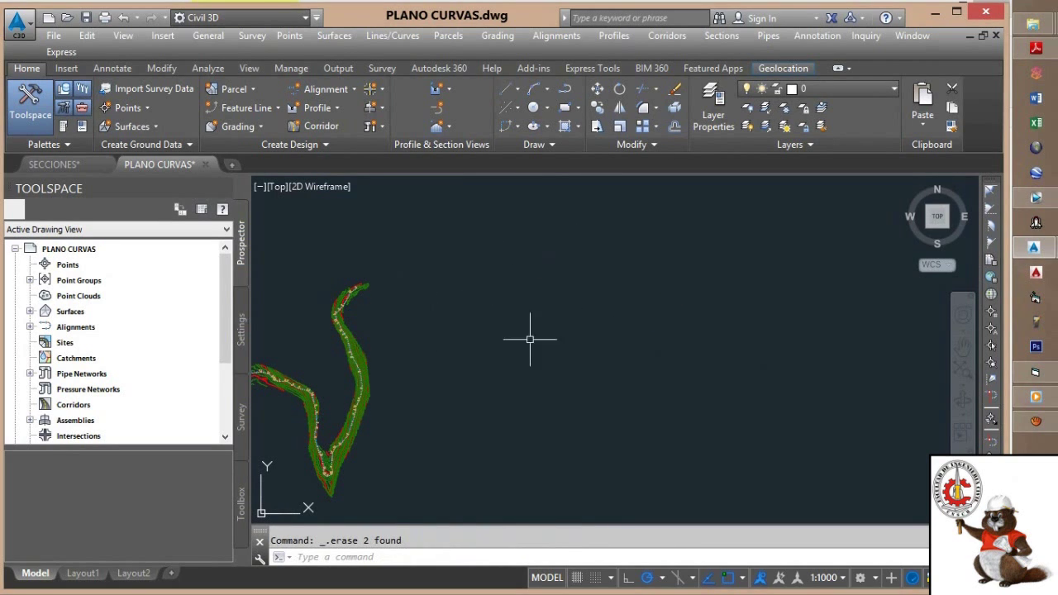
Create an assembly named ENADAMBLE EJE with the Basic style and All Codes code set, placing its baseline in the empty area east of the surface.
middle_drag(530, 339, 533, 318)
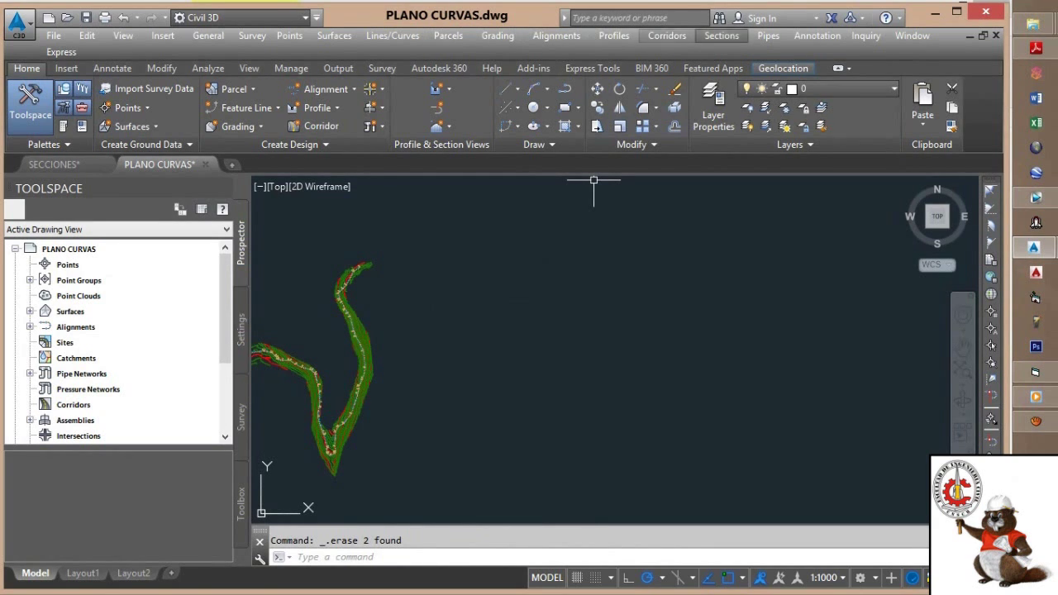
click(667, 36)
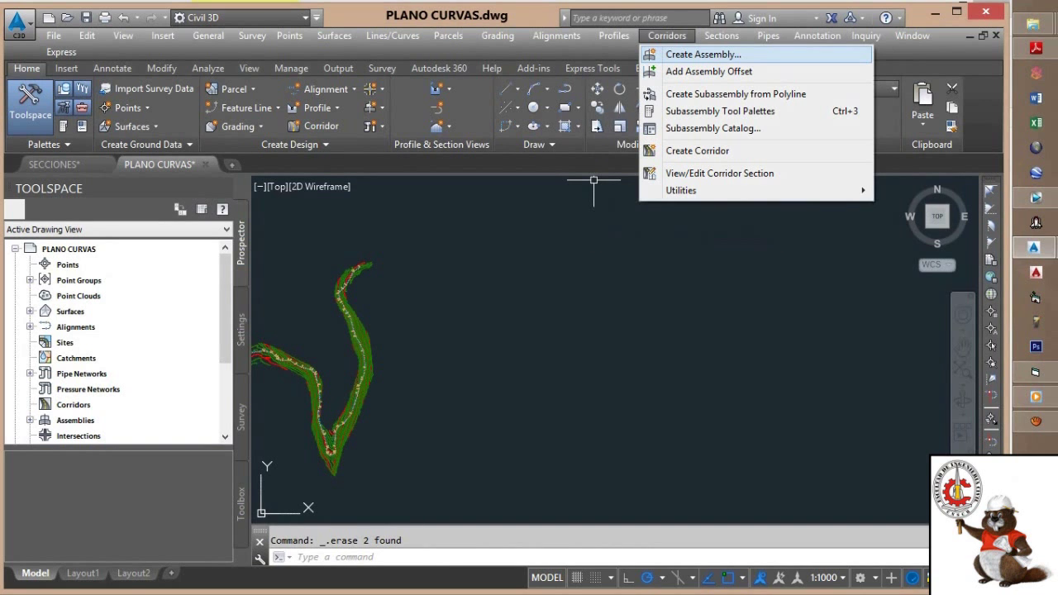
click(703, 53)
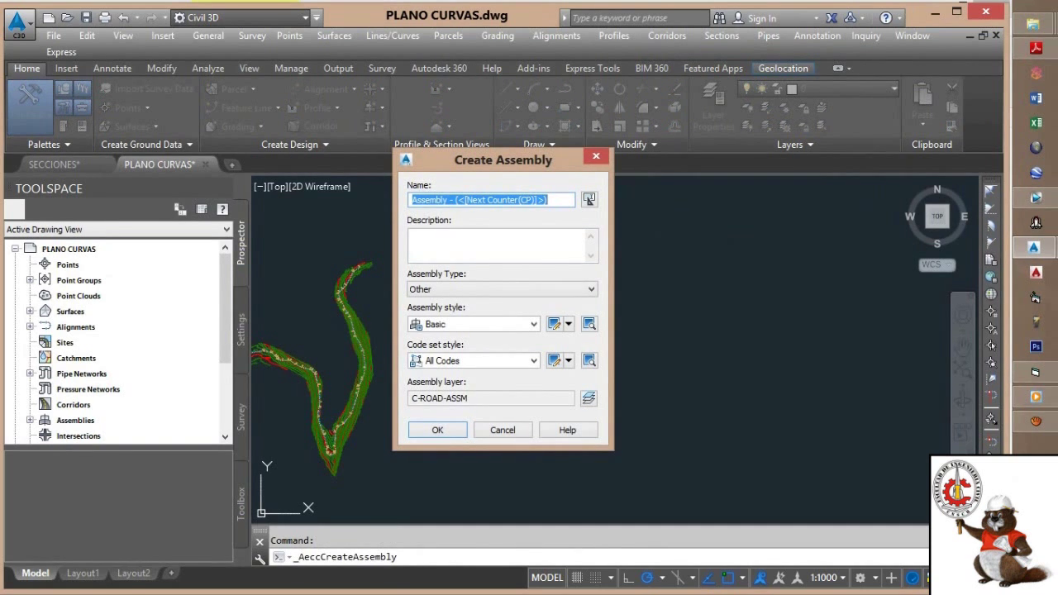
text(ENADAMBLE EJE)
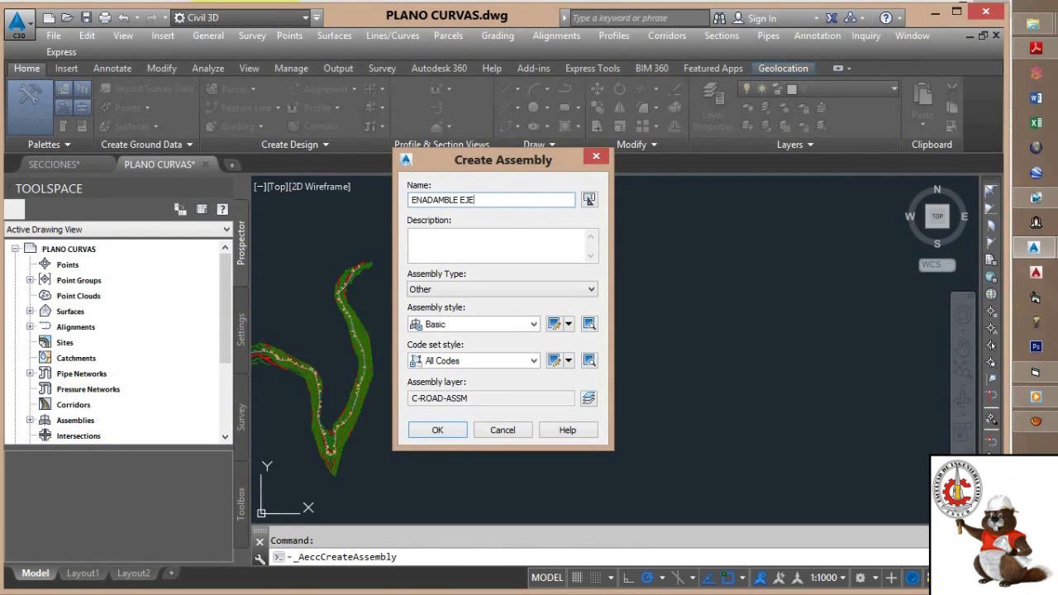
click(534, 323)
click(450, 338)
click(534, 361)
click(458, 376)
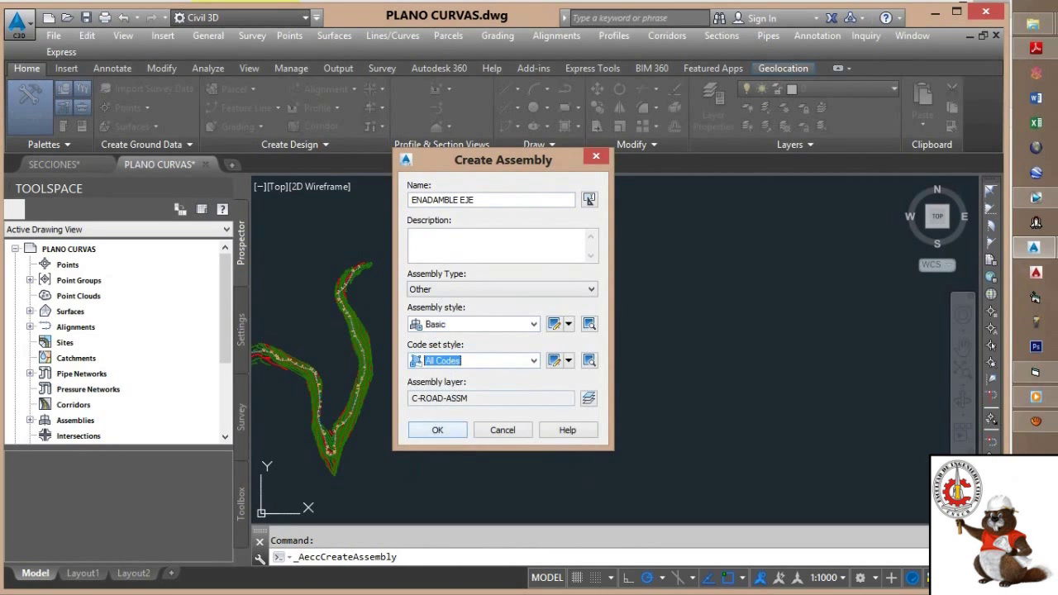
click(437, 430)
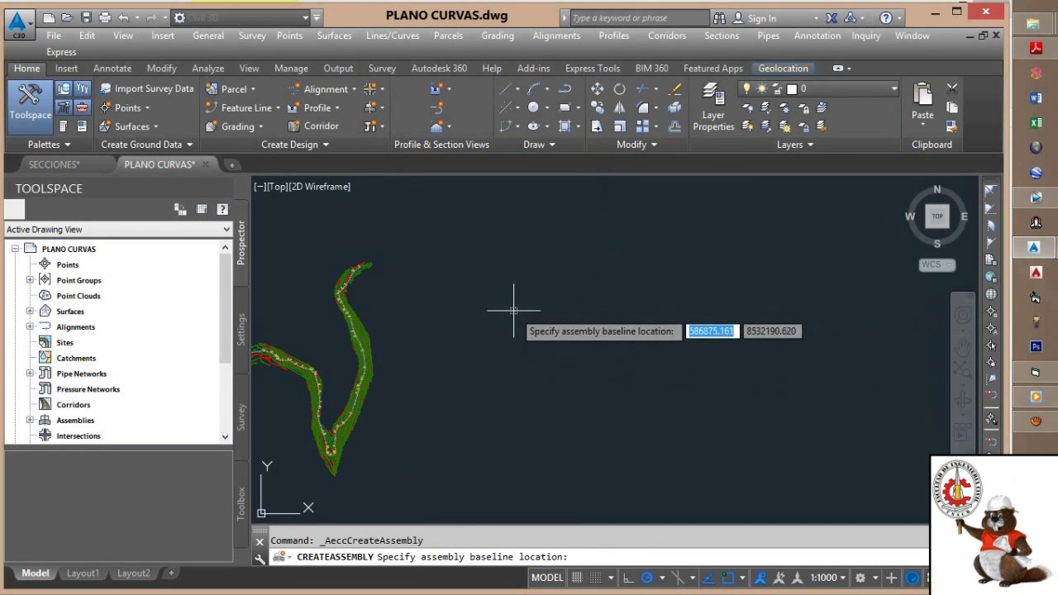
click(545, 320)
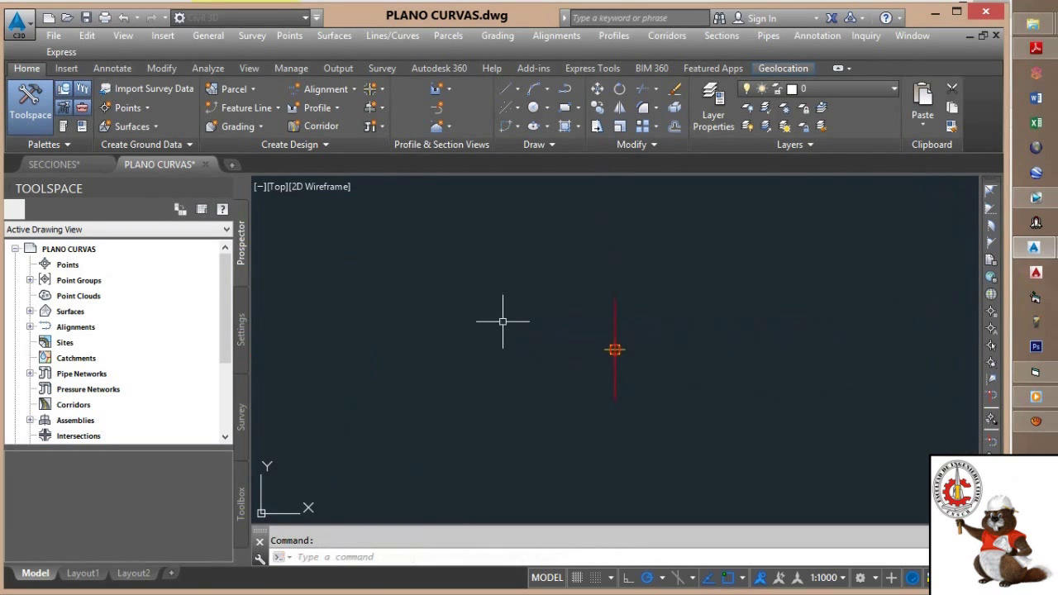
Inspect the new assembly's baseline marker and vertical axis line at different scales.
scroll(644, 365, down, 4)
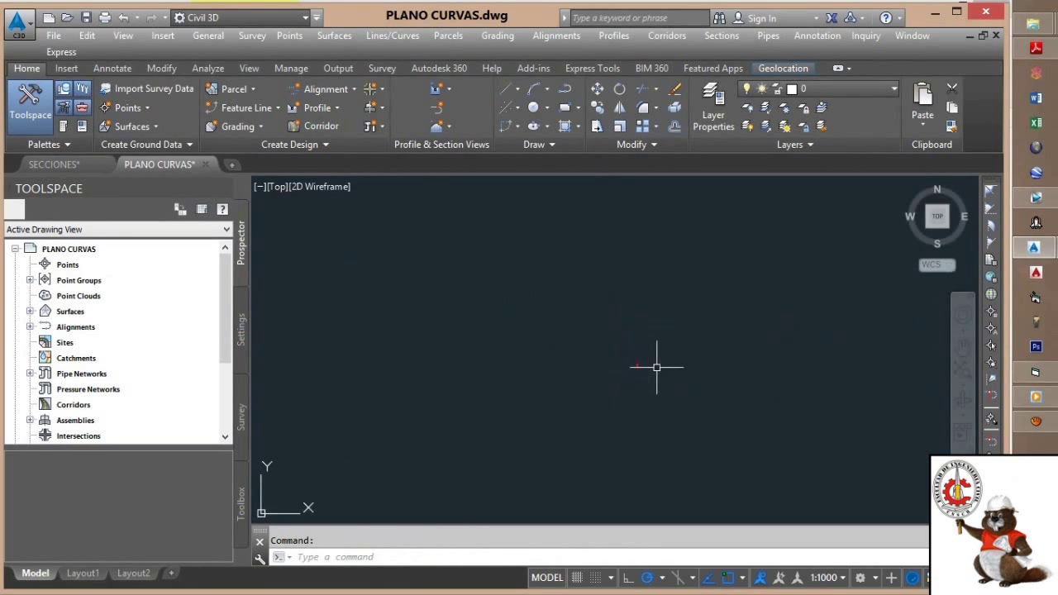
scroll(660, 368, down, 2)
scroll(661, 371, up, 6)
scroll(621, 359, up, 4)
scroll(497, 369, up, 4)
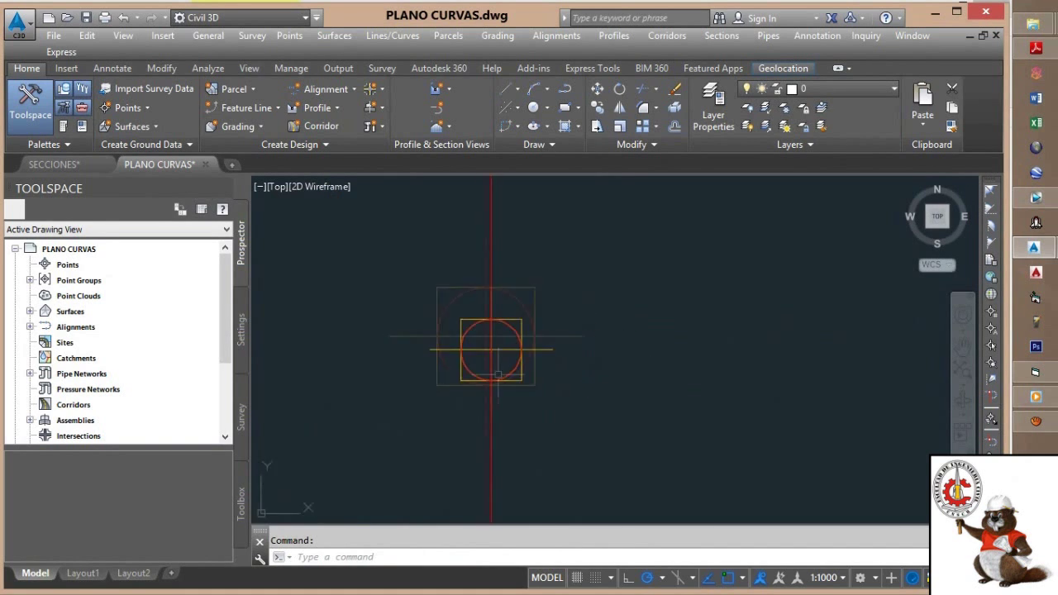
scroll(497, 369, down, 3)
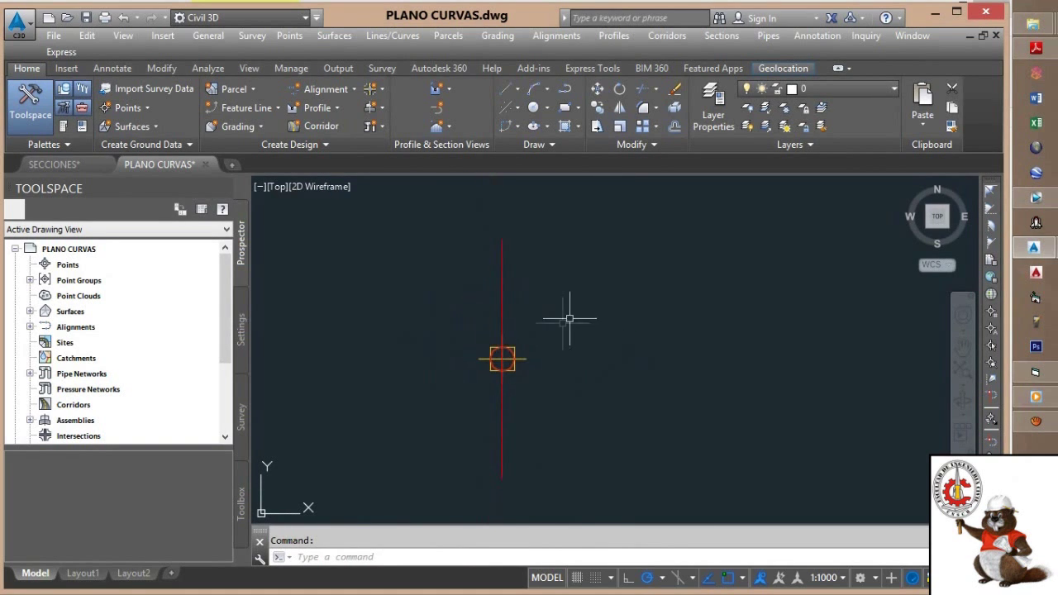
scroll(586, 376, down, 3)
middle_drag(576, 376, 508, 357)
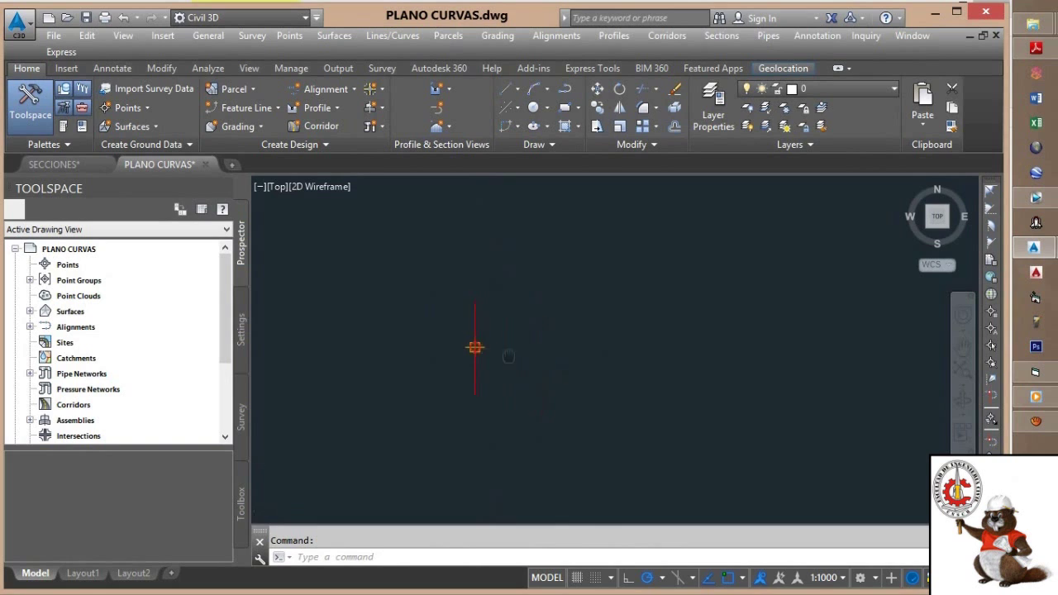
scroll(495, 339, up, 3)
scroll(428, 356, down, 2)
scroll(437, 352, up, 3)
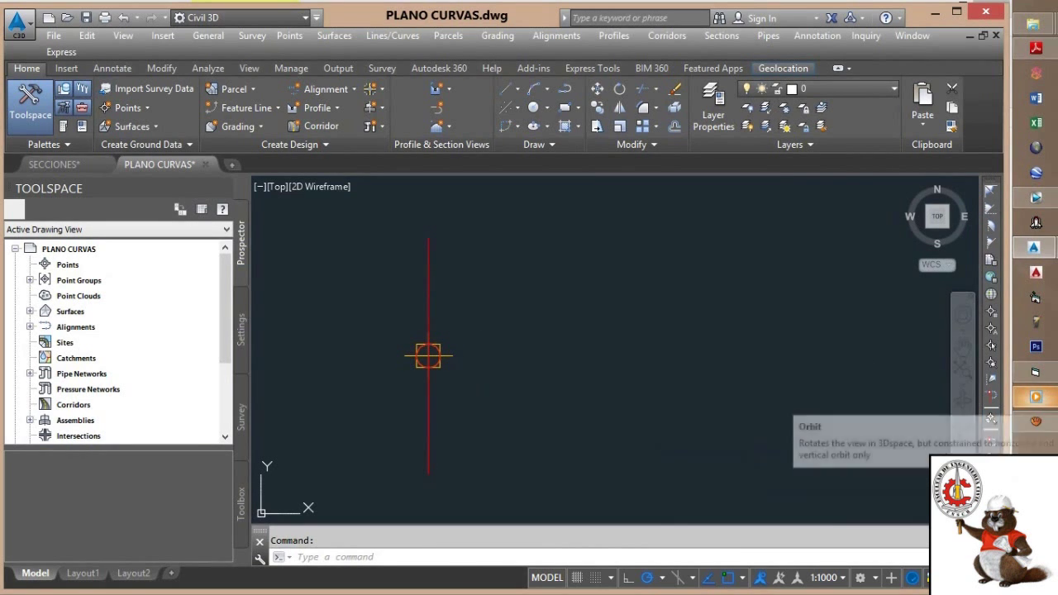
Open the subassembly tool palettes and reposition the palette closer to the assembly.
click(667, 35)
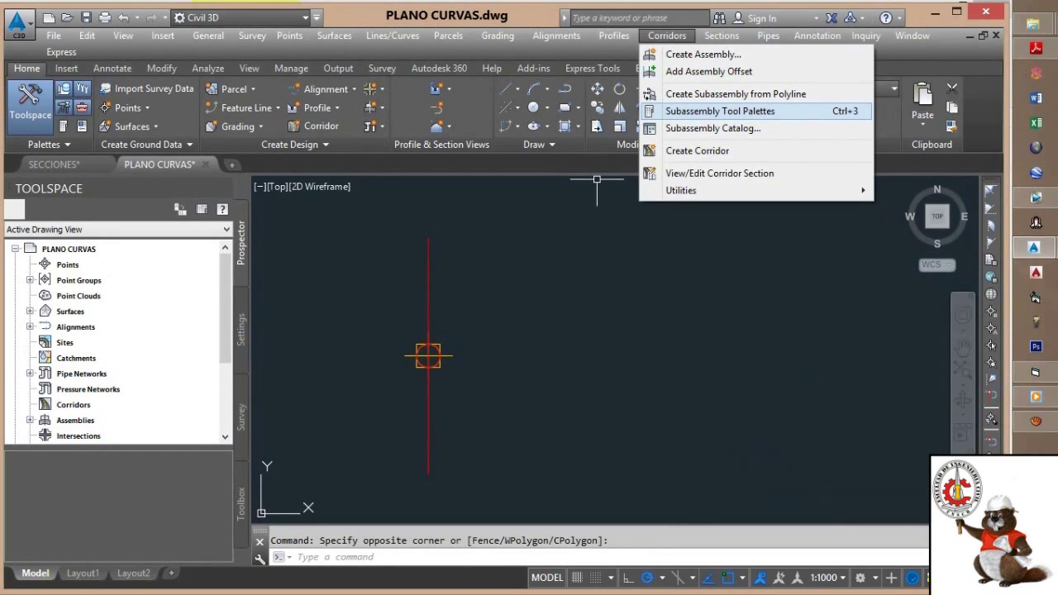
click(719, 111)
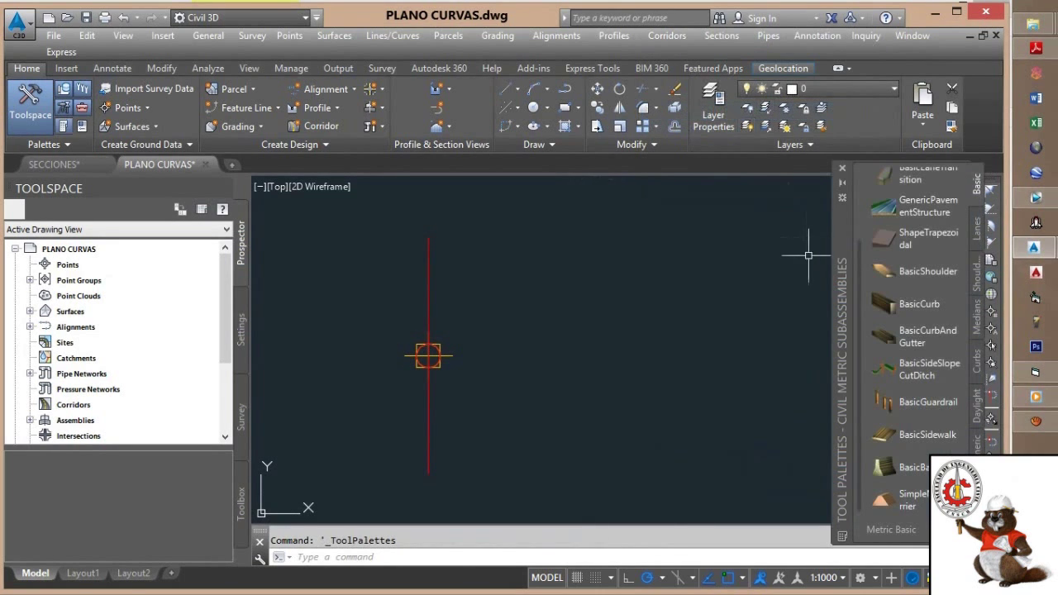
drag(841, 252, 785, 229)
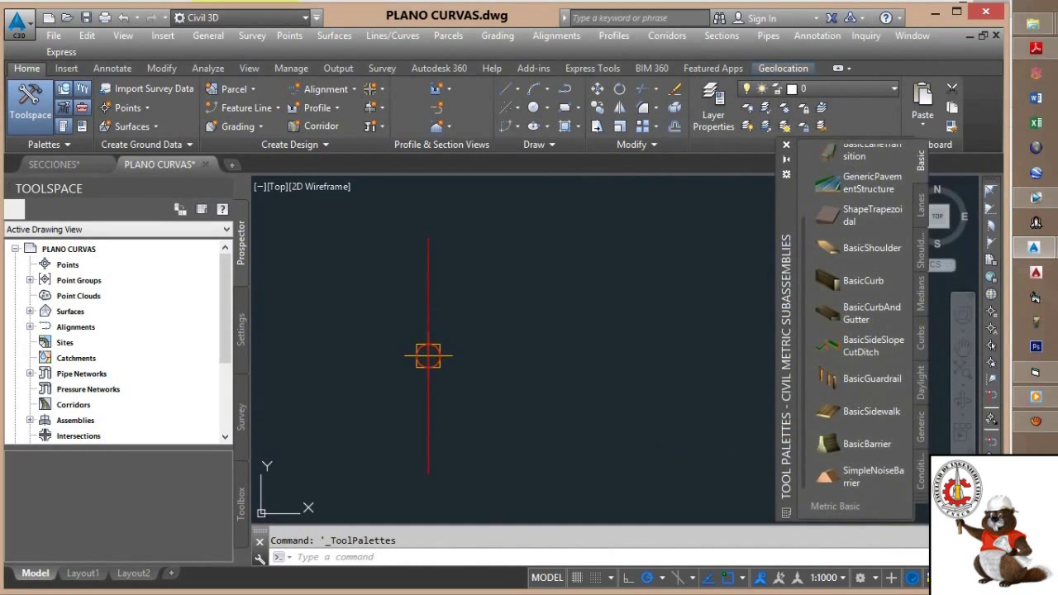
Browse the metric subassembly categories, including Basic, Lanes, Shoulders, Medians, Curbs, Daylight and Generic.
scroll(859, 331, down, 1)
scroll(859, 330, up, 4)
click(920, 205)
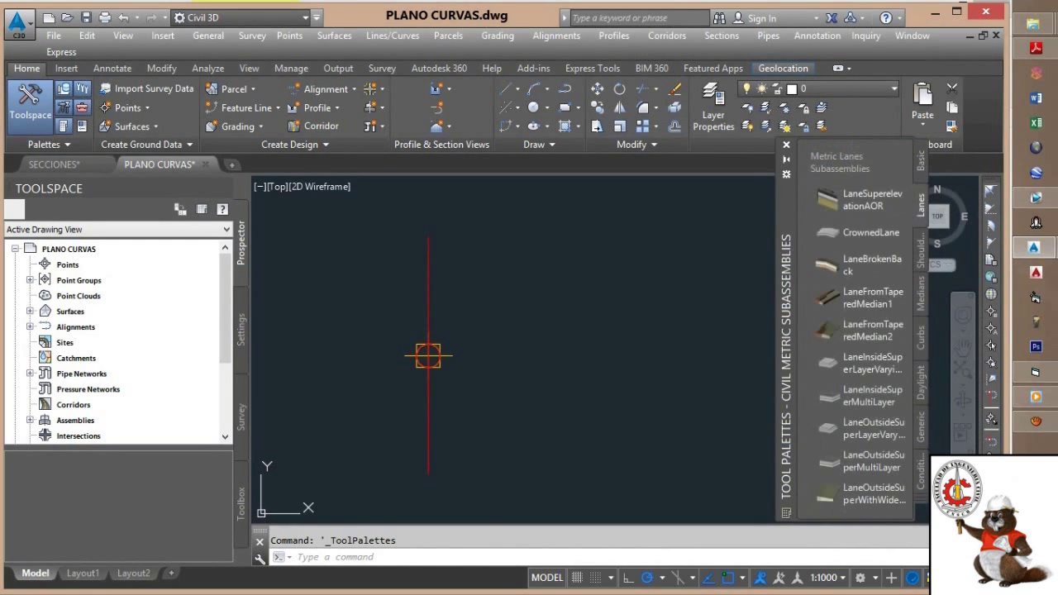
click(920, 161)
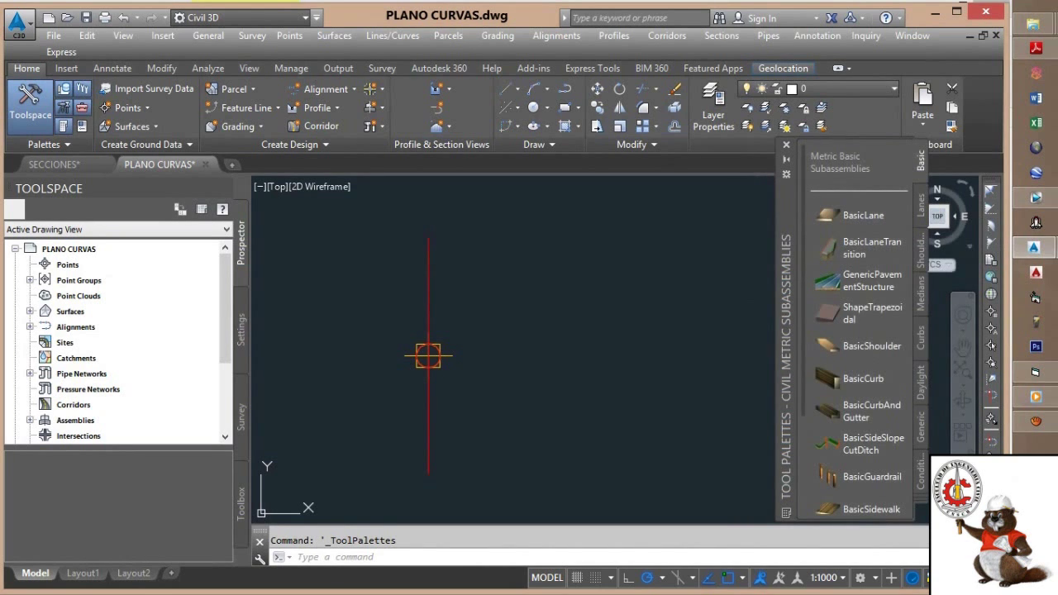
click(920, 207)
click(920, 248)
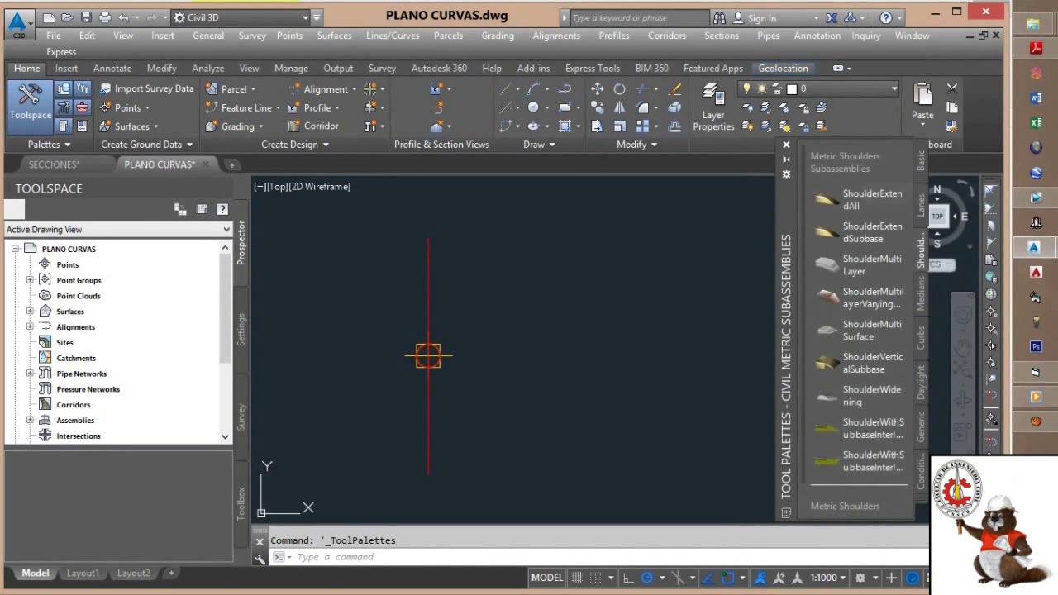
scroll(860, 363, down, 1)
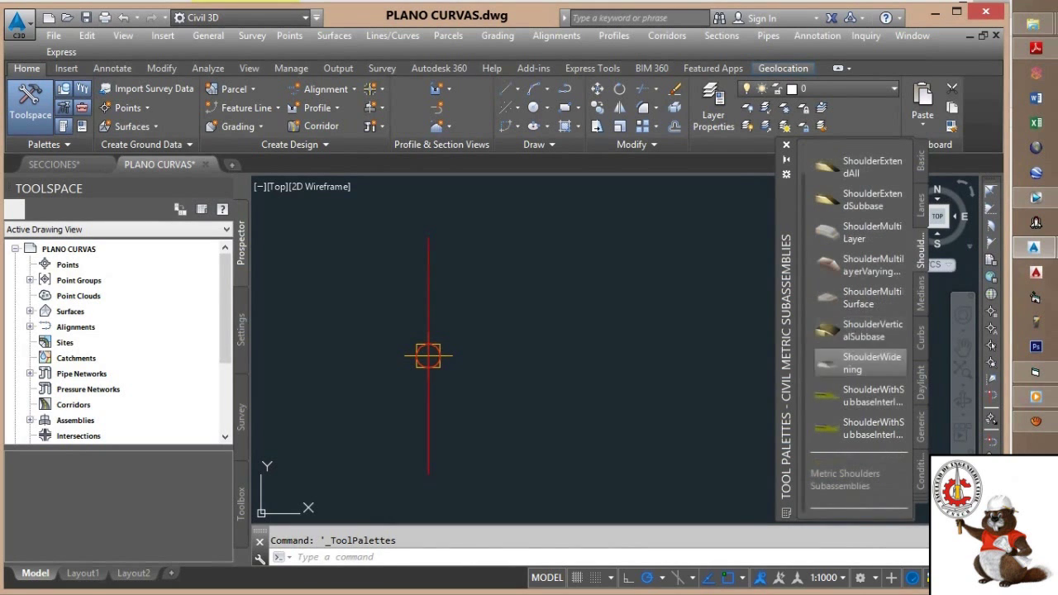
click(920, 293)
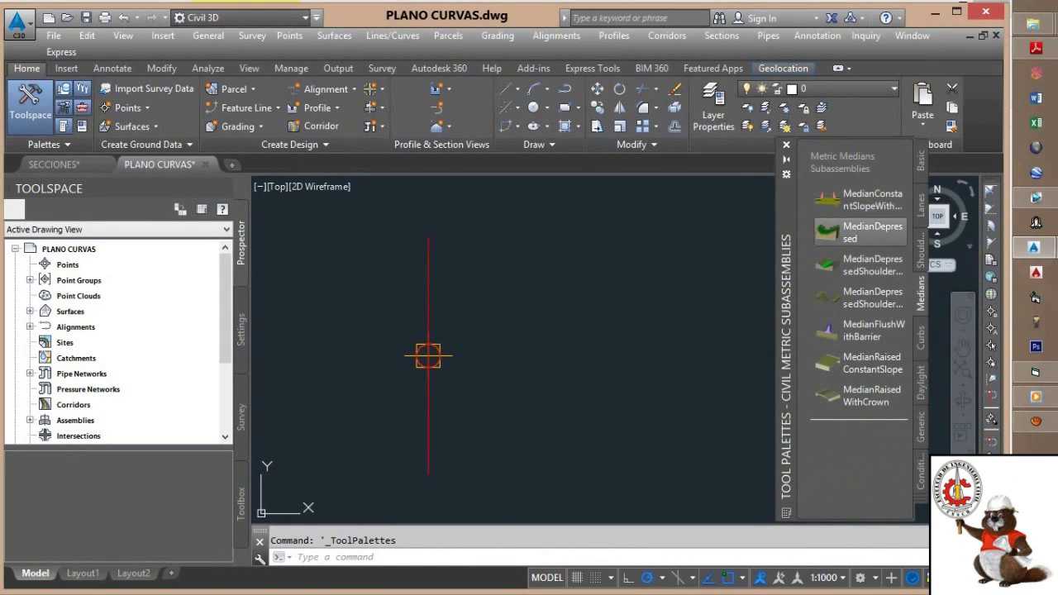
click(920, 337)
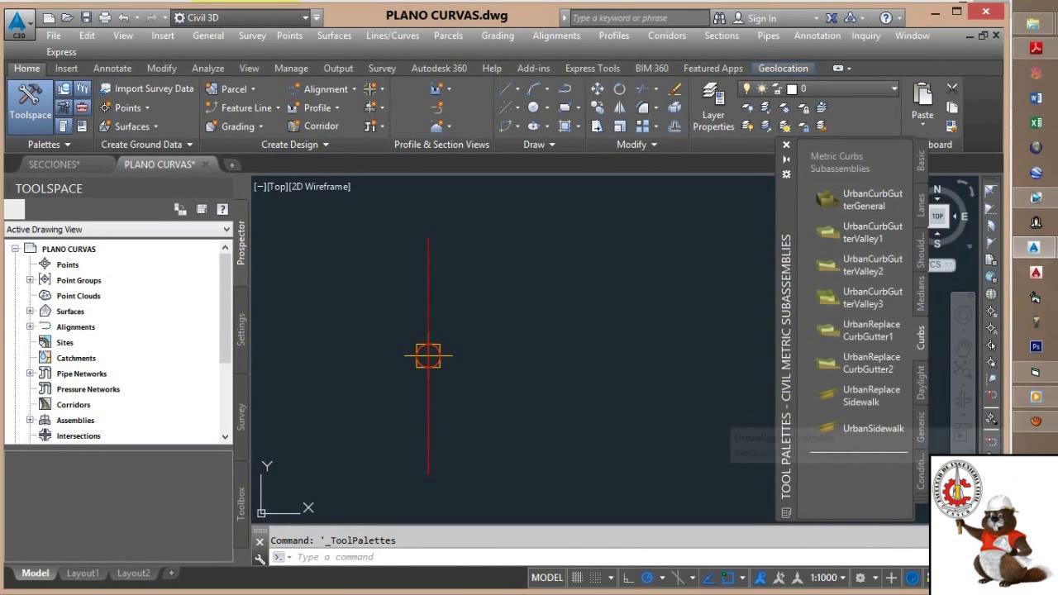
click(920, 382)
click(920, 428)
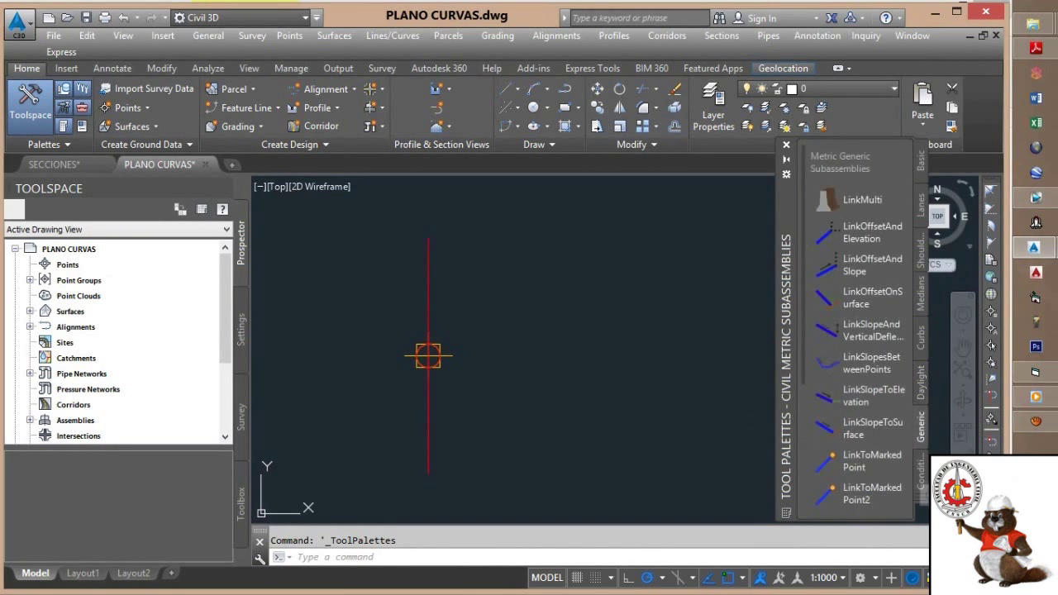
click(920, 473)
click(921, 160)
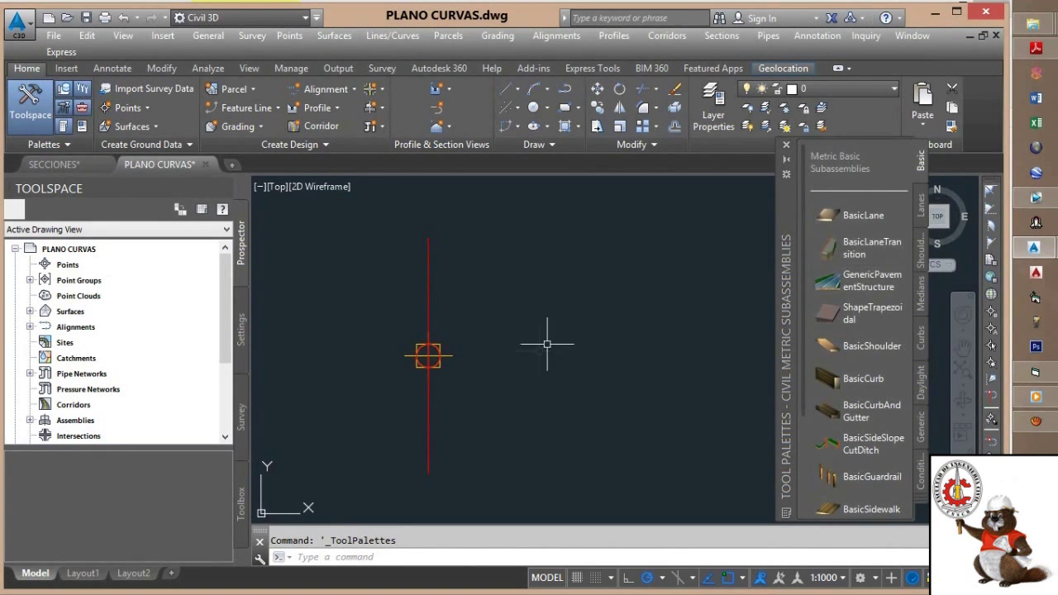
Attach a right-side LaneSuperelevationAOR subassembly, 3.600 m wide with a -2.00% slope, to the assembly's baseline marker.
click(920, 205)
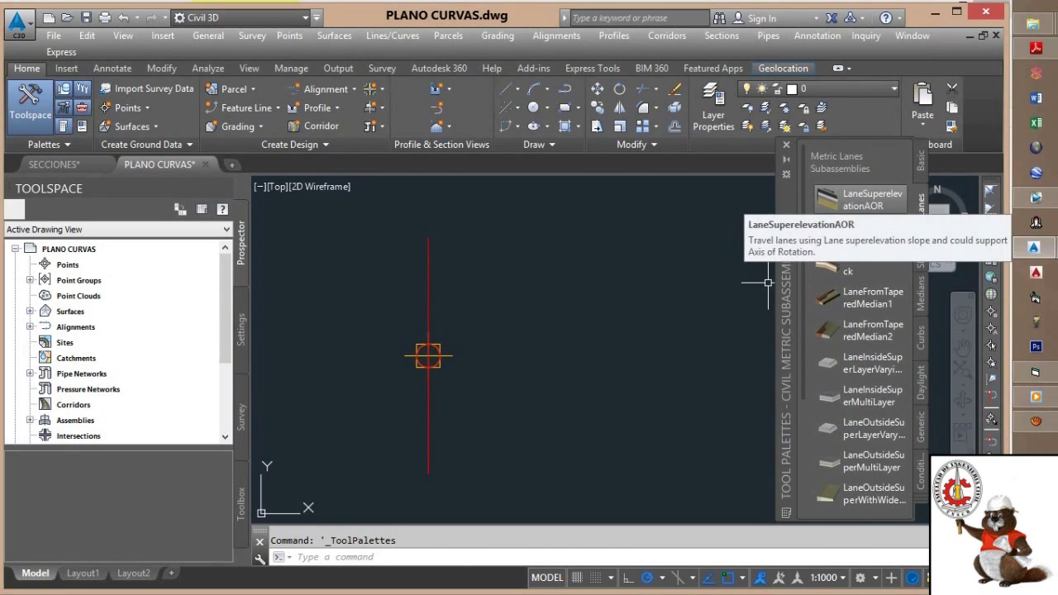
click(863, 199)
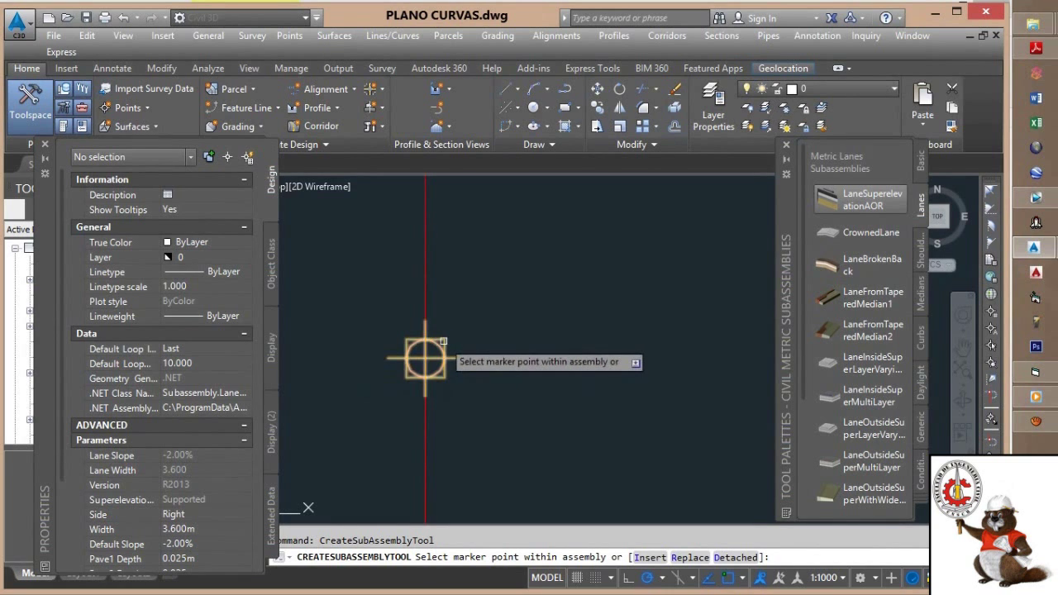
click(442, 340)
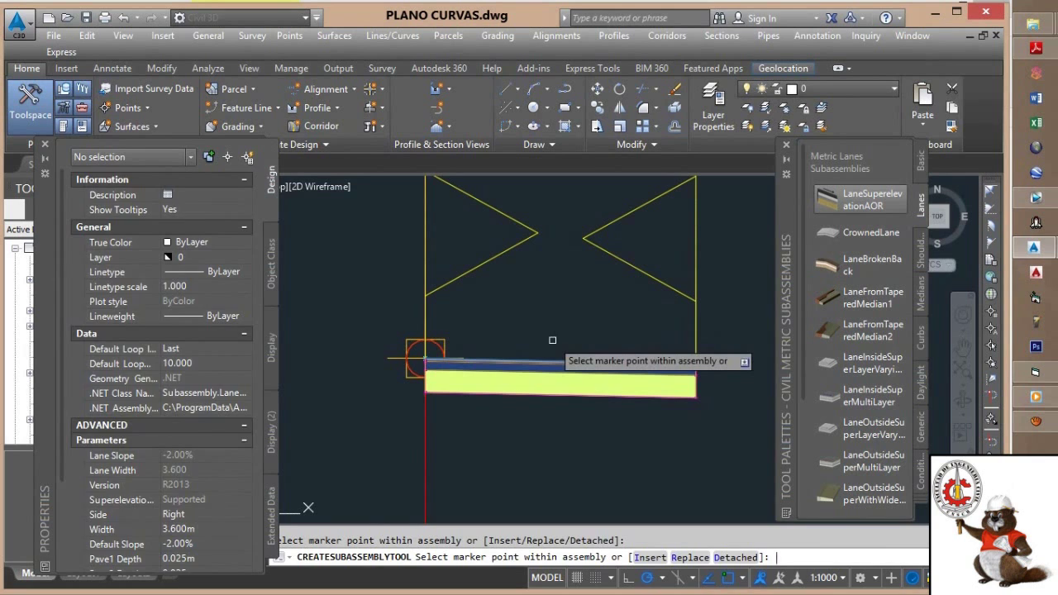
key(Return)
Examine the pavement, base and subbase layers of the new lane along its width.
scroll(546, 334, down, 1)
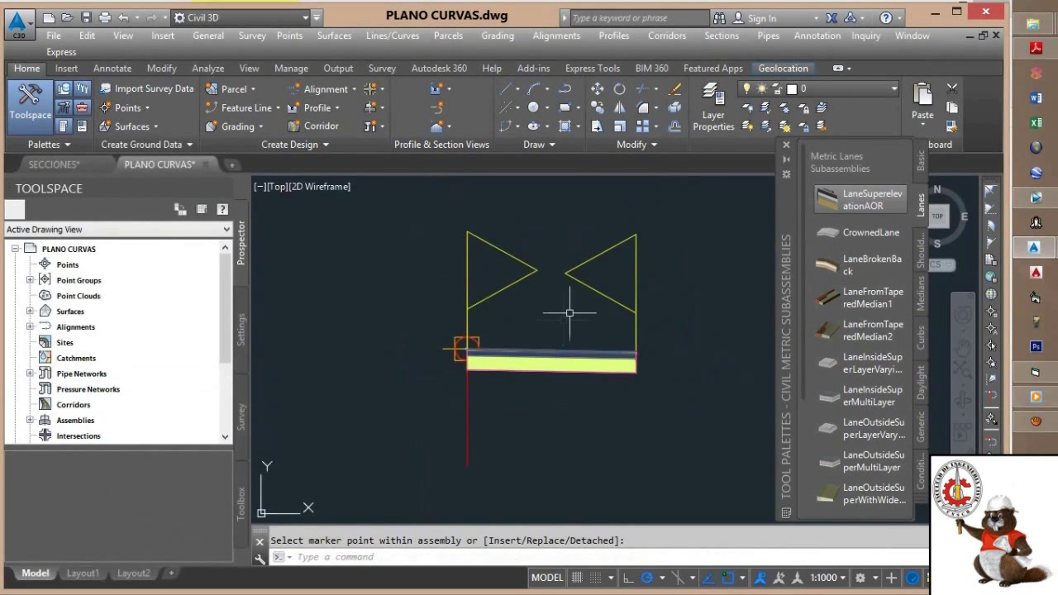
scroll(467, 351, up, 4)
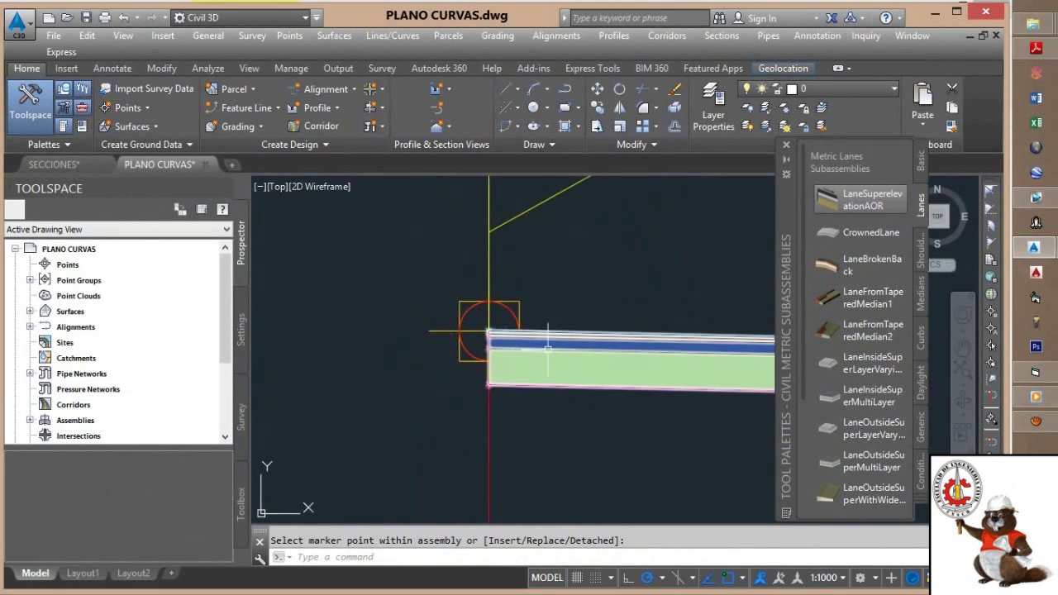
middle_drag(543, 361, 485, 335)
scroll(556, 315, up, 5)
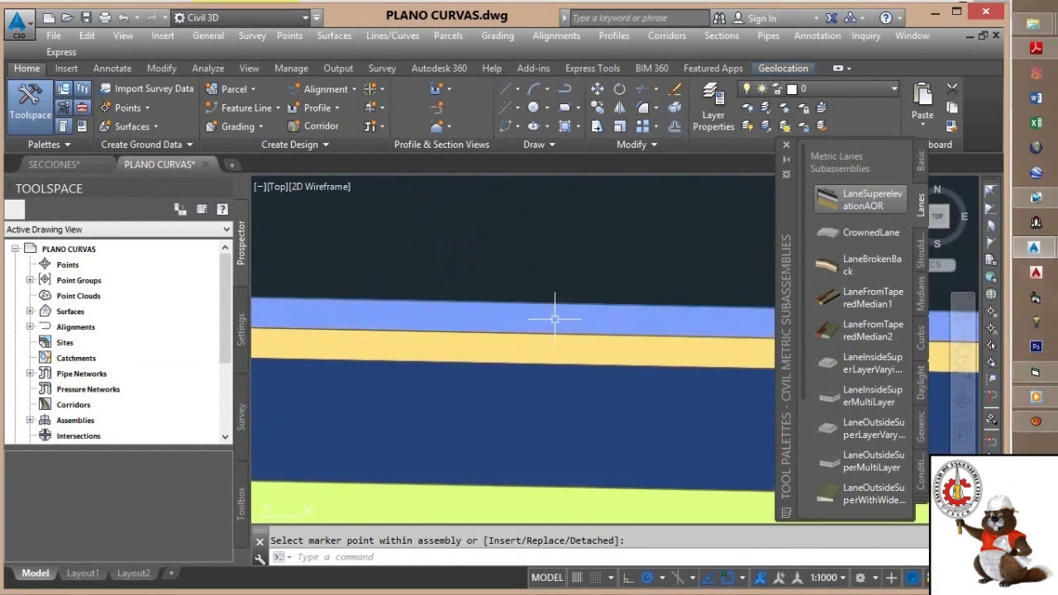
scroll(554, 314, down, 2)
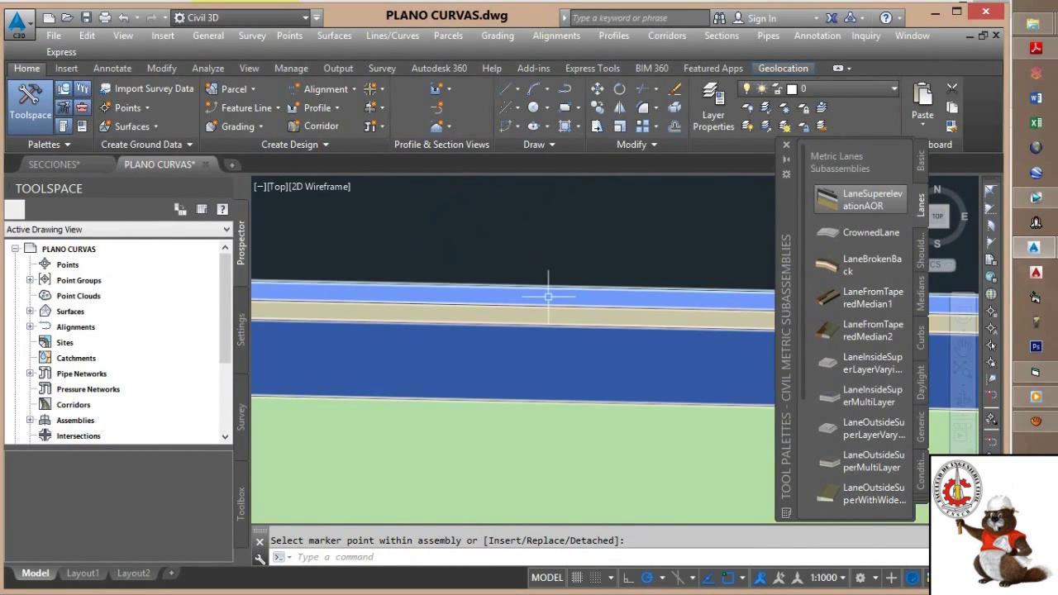
middle_drag(537, 318, 545, 232)
scroll(519, 304, down, 5)
middle_drag(557, 342, 437, 344)
scroll(565, 358, down, 6)
scroll(507, 328, up, 2)
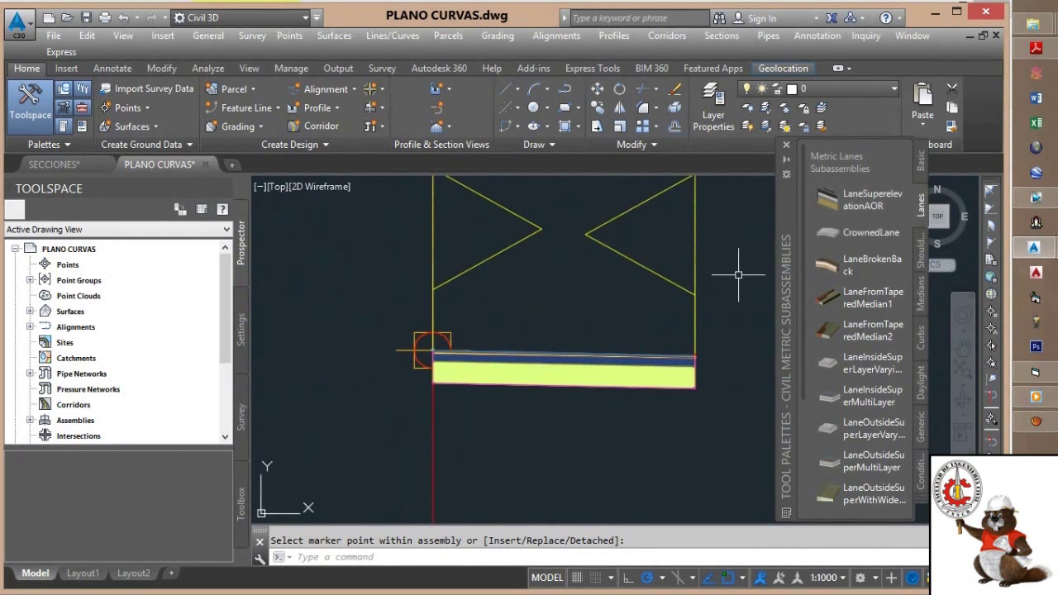
Close the subassembly tool palettes so that the whole lane can be seen.
key(ctrl+3)
middle_drag(524, 343, 583, 337)
scroll(583, 337, up, 2)
scroll(585, 307, down, 1)
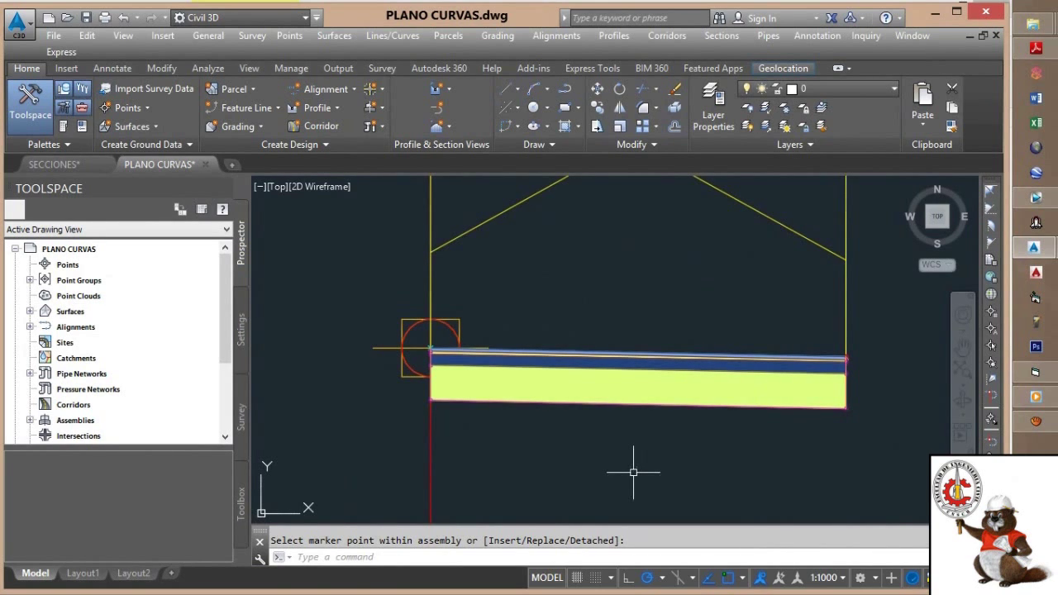
Try to mirror the lane subassembly about the assembly's vertical axis, keeping the source object.
key(Return)
click(665, 450)
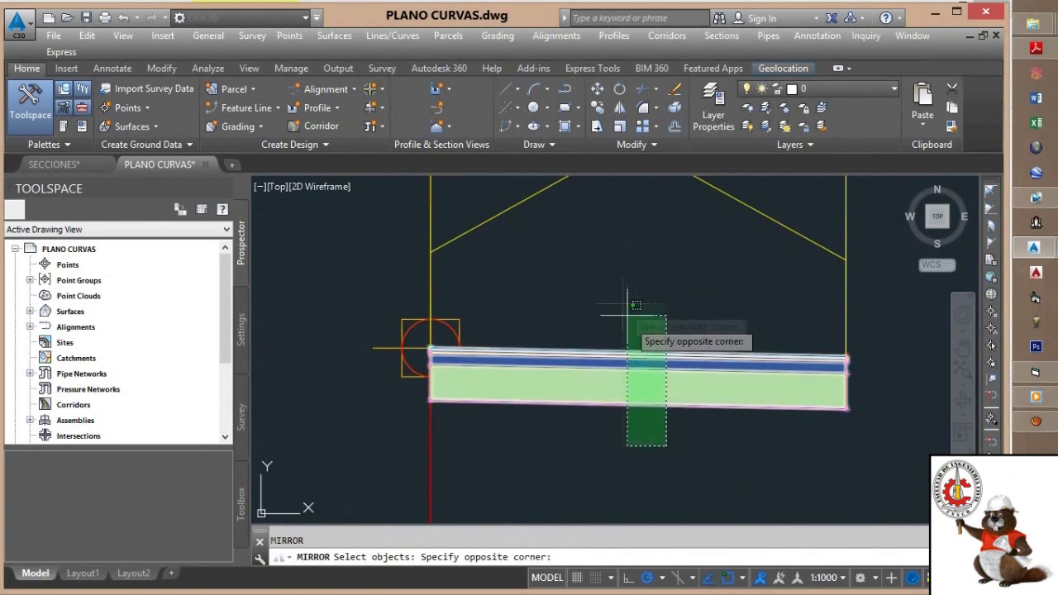
click(530, 322)
key(Return)
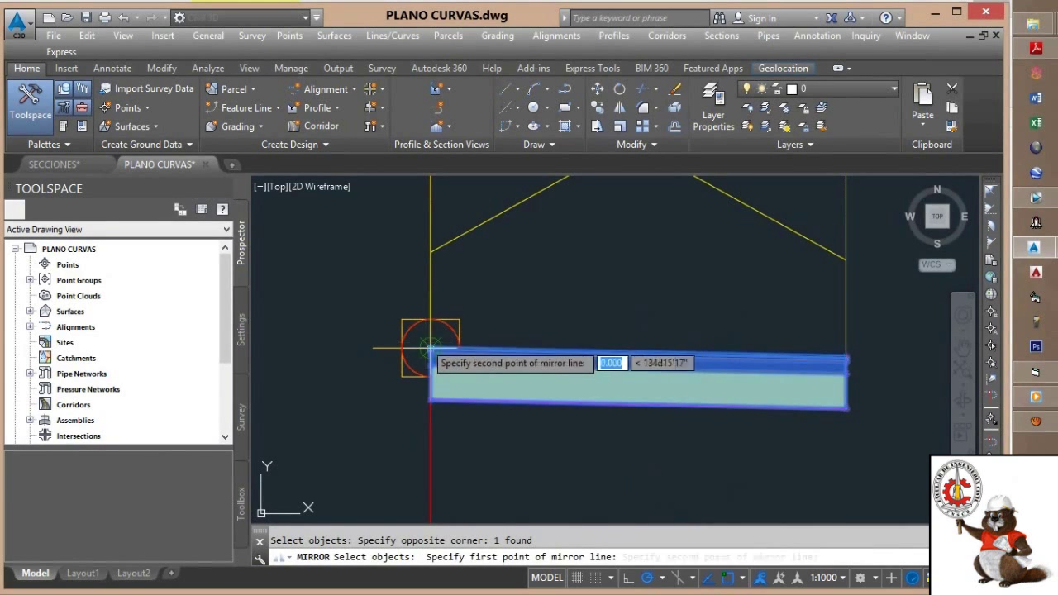
click(431, 349)
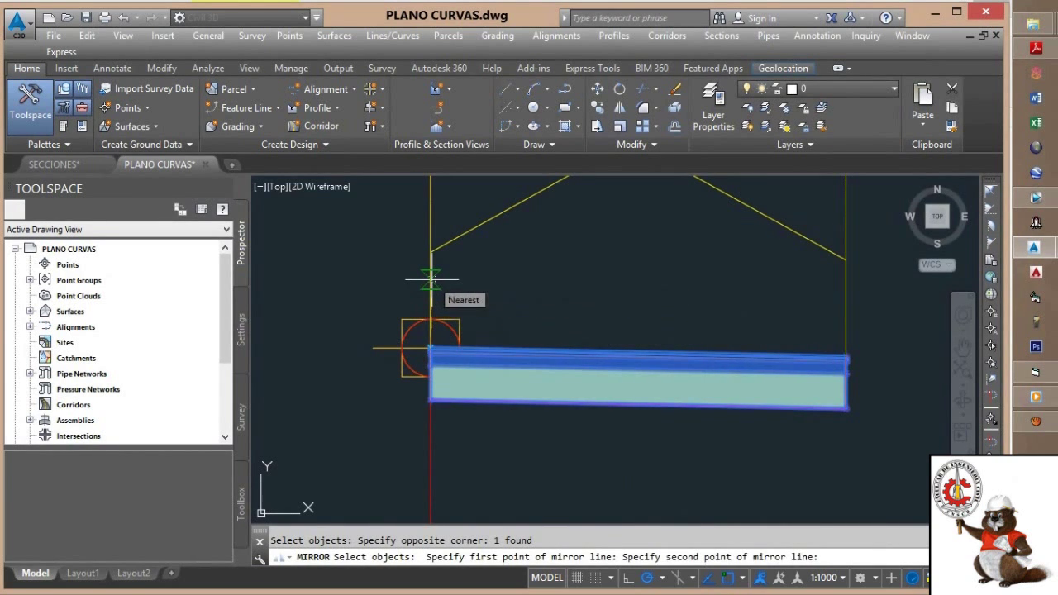
click(431, 278)
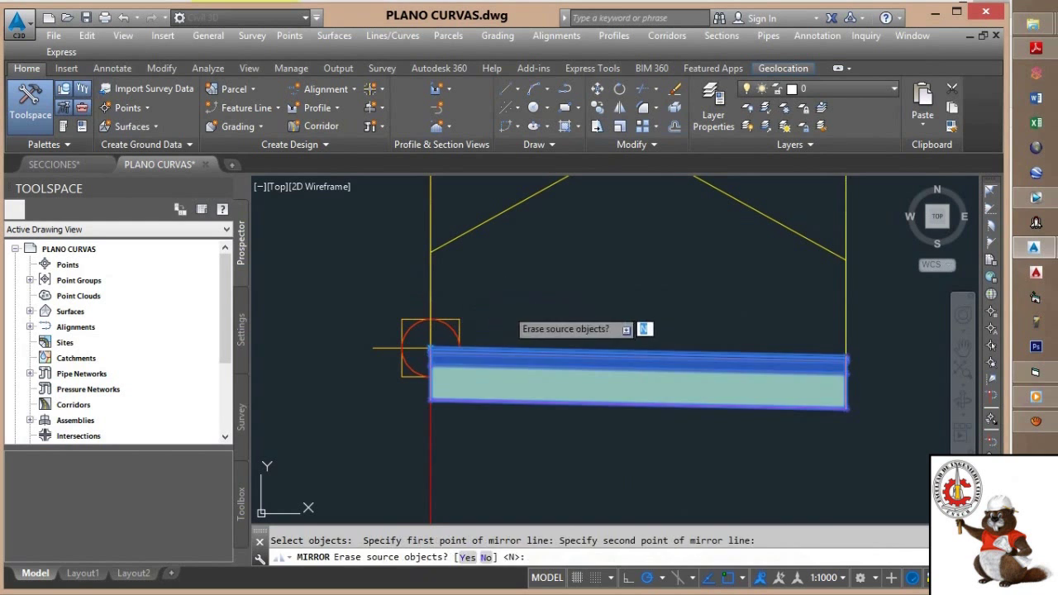
key(Return)
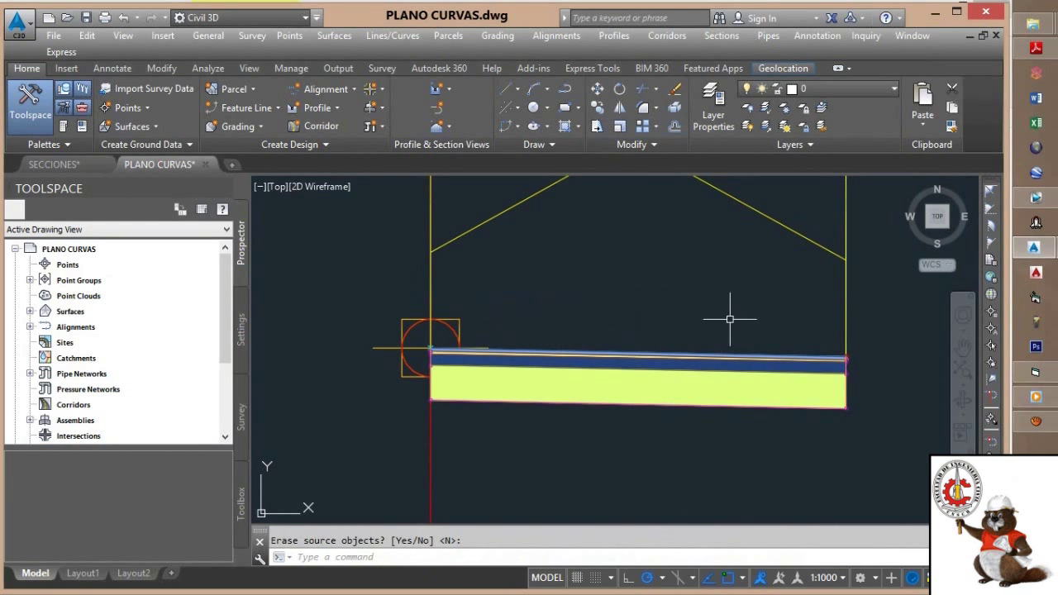
click(1035, 420)
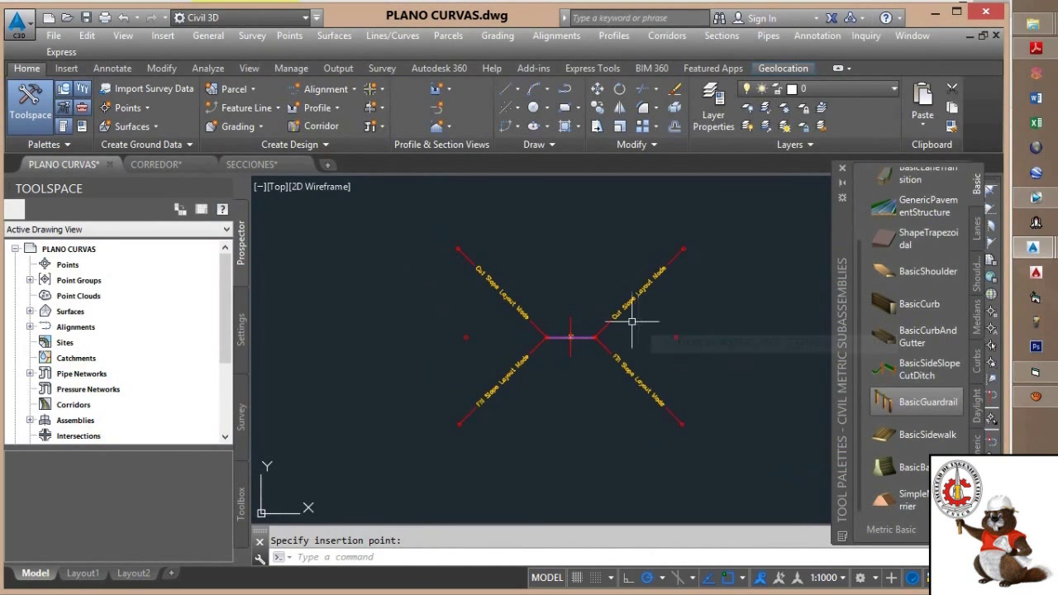
scroll(638, 321, down, 3)
click(1035, 397)
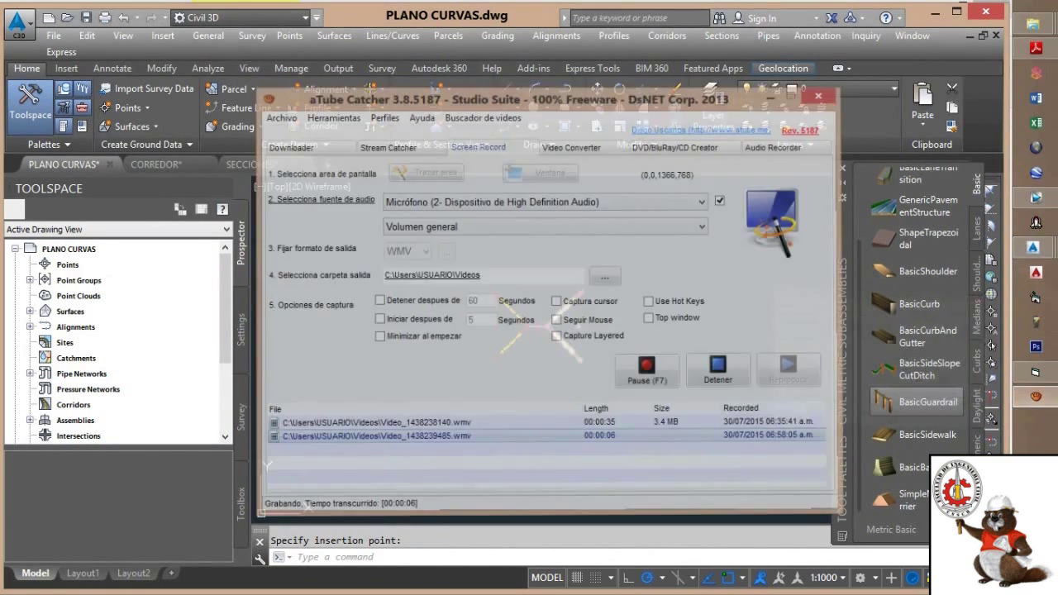
click(782, 83)
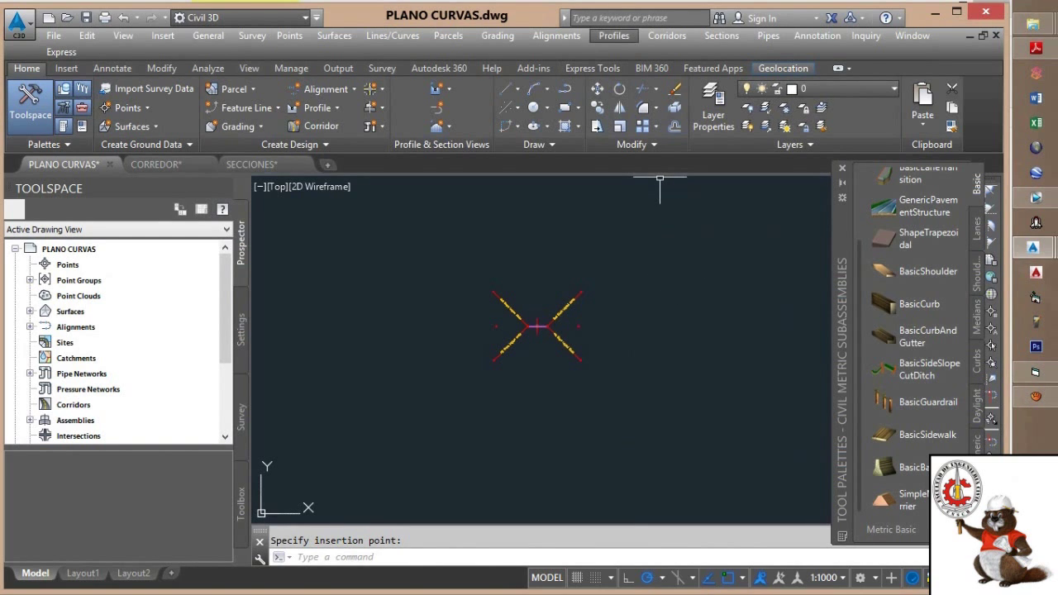
click(666, 36)
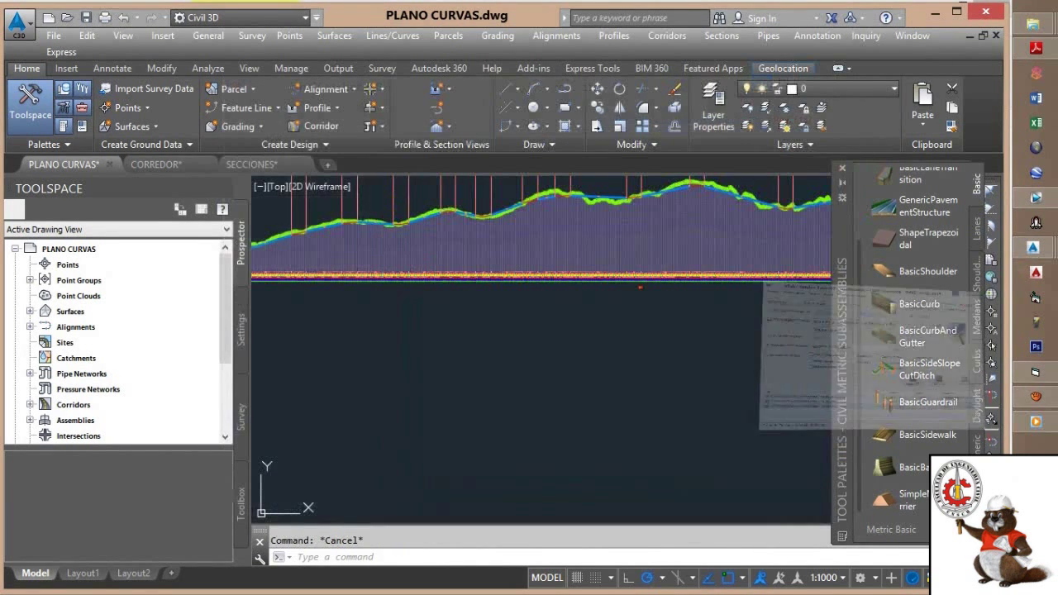
scroll(638, 281, up, 3)
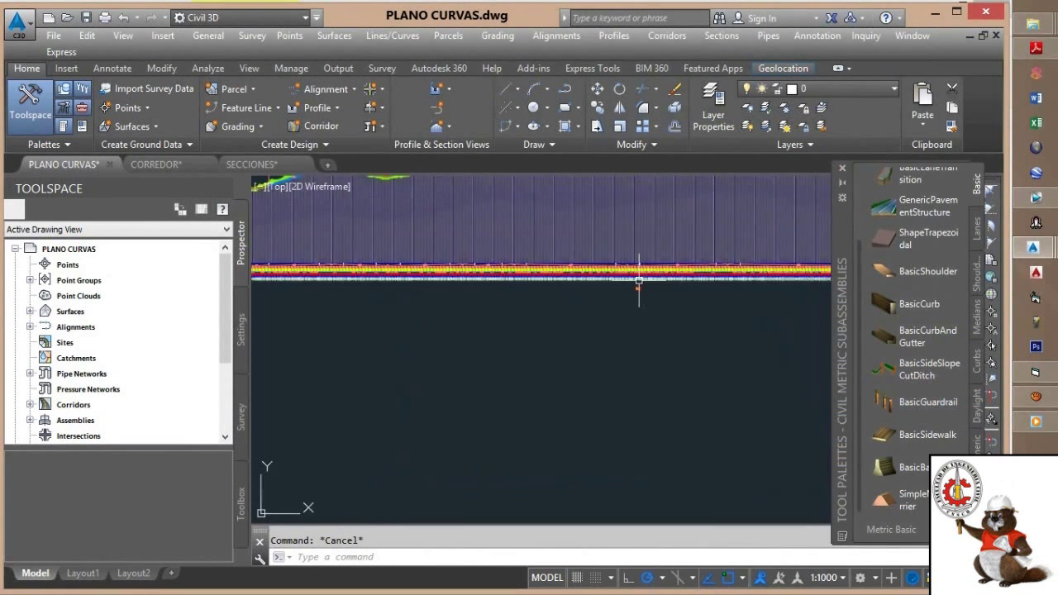
click(667, 35)
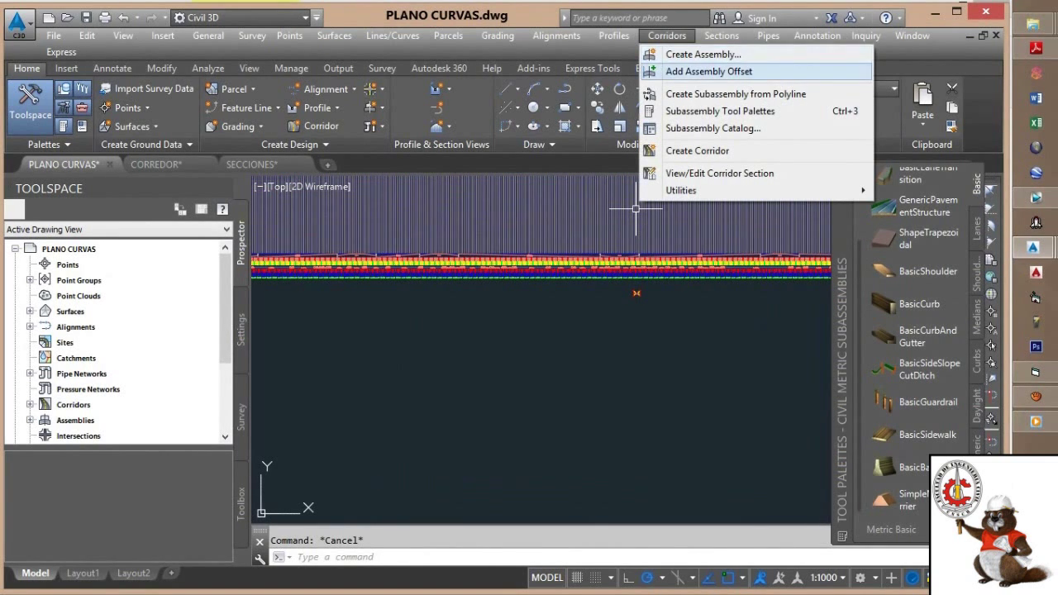
mouse_move(614, 36)
key(Right)
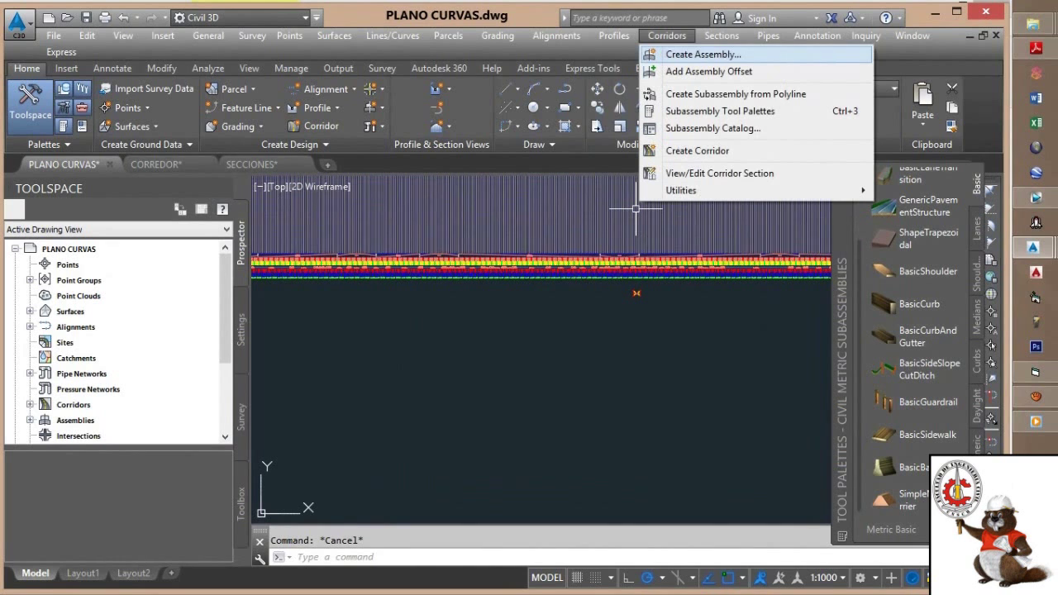
key(Down)
key(Left)
key(Down)
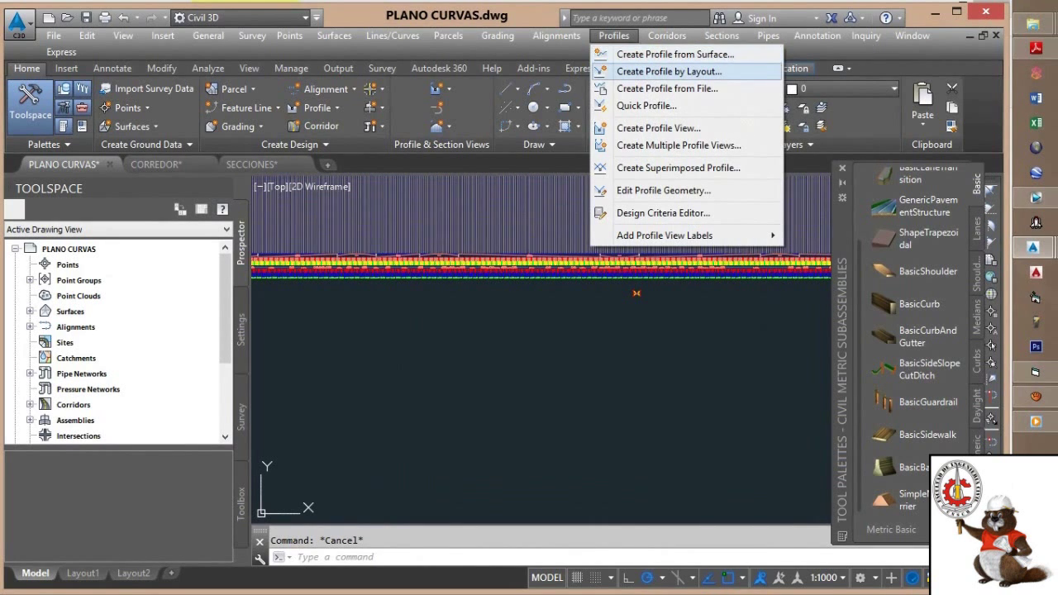
key(Up)
key(Return)
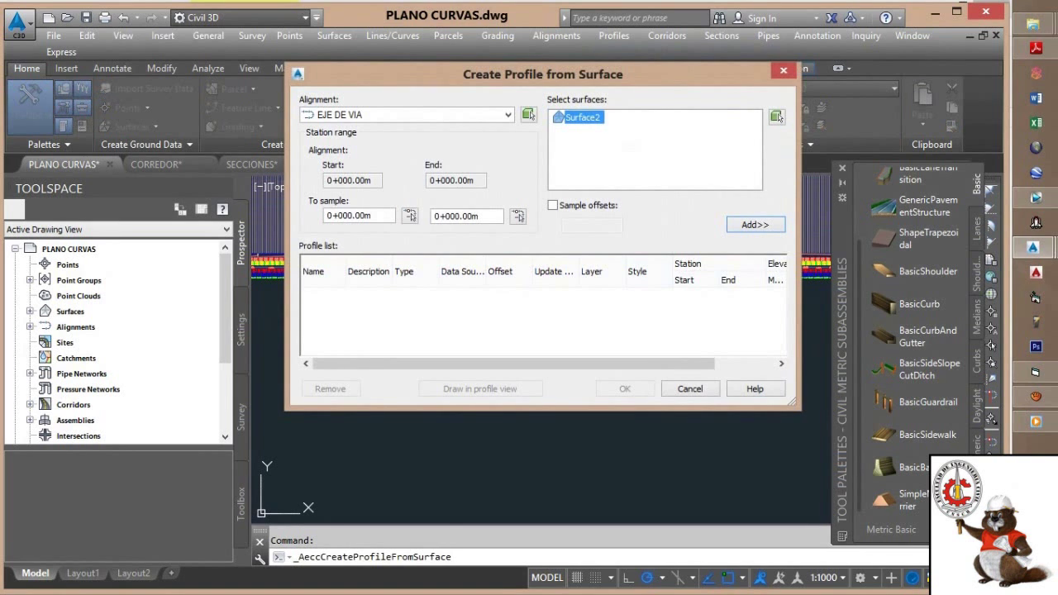
key(Escape)
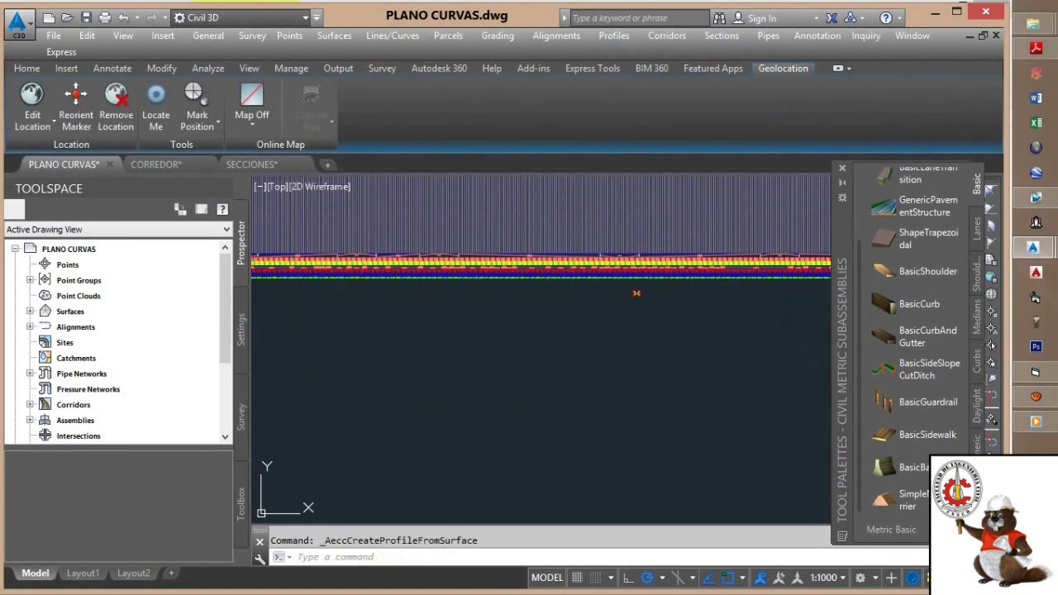
click(28, 69)
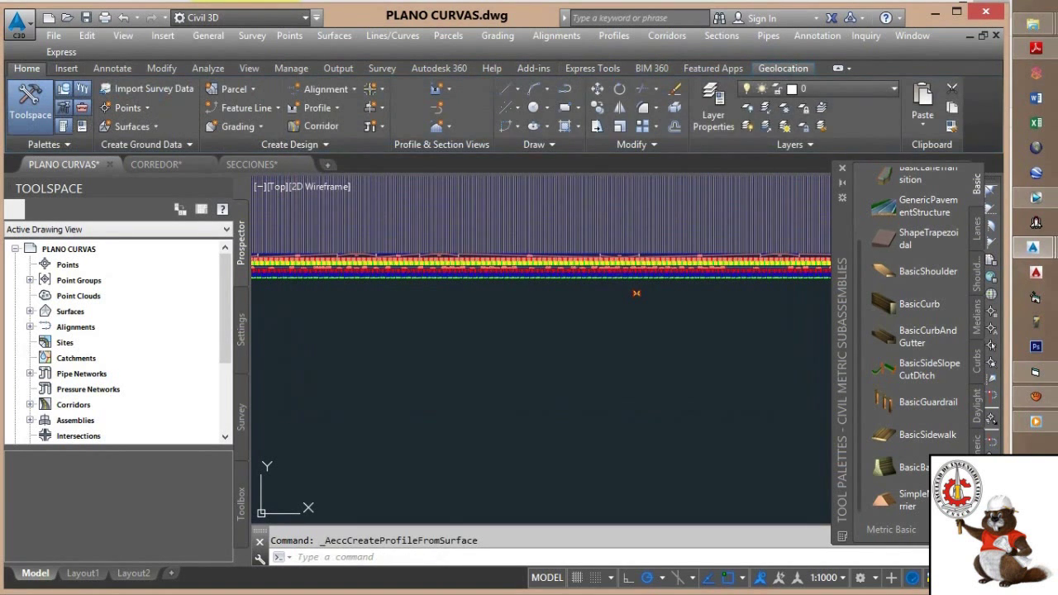
click(667, 36)
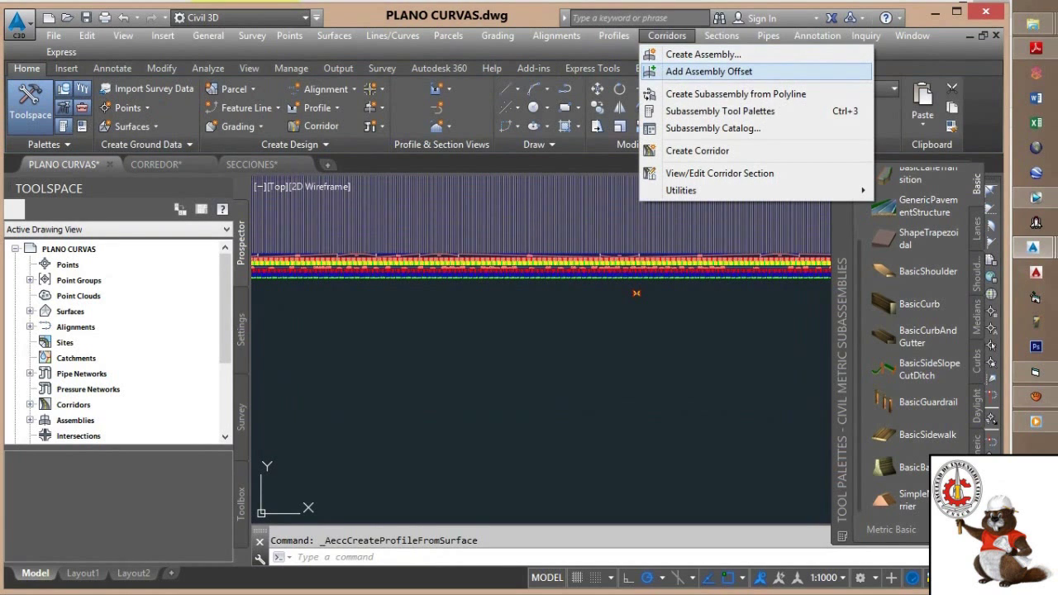
key(Down)
key(Up)
key(Up)
key(Down)
key(Down)
key(Up)
key(Up)
key(Down)
key(Down)
key(Escape)
click(626, 326)
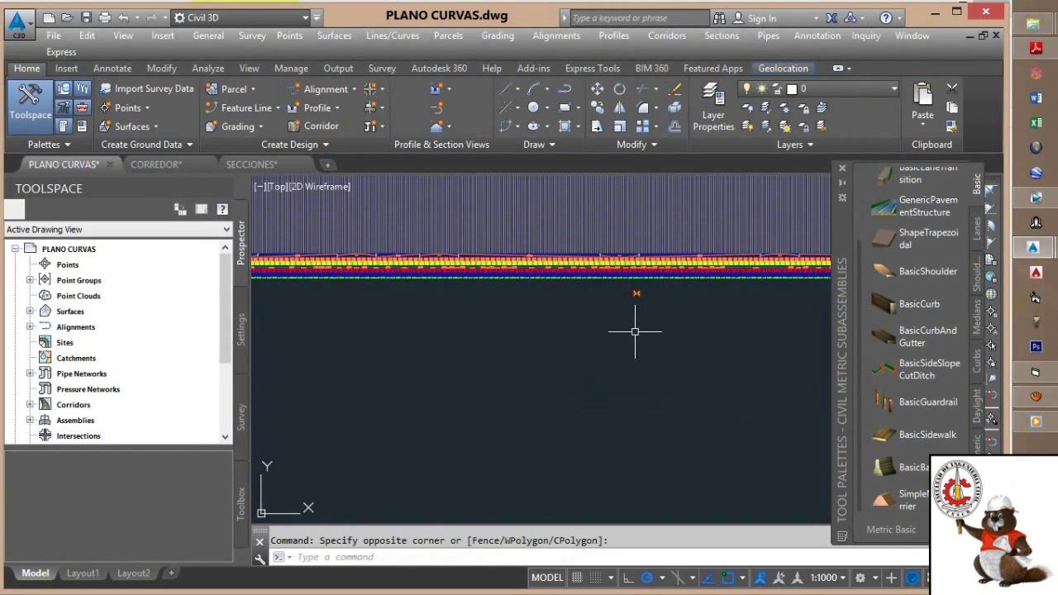
Start creating sample lines along the EJE DE CARRETERA alignment, picking it in the plan drawing.
click(721, 36)
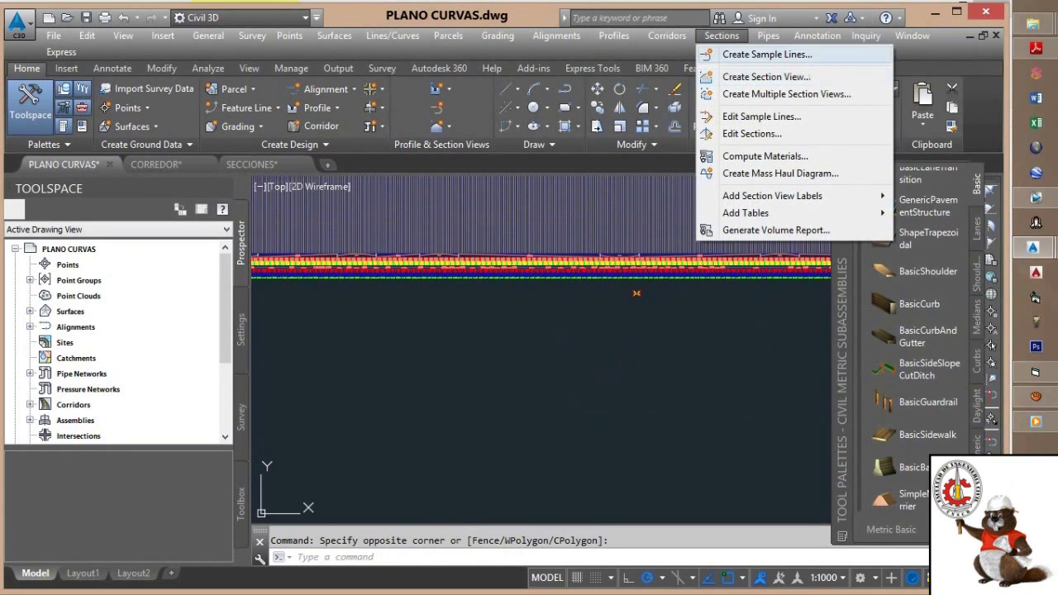
click(767, 54)
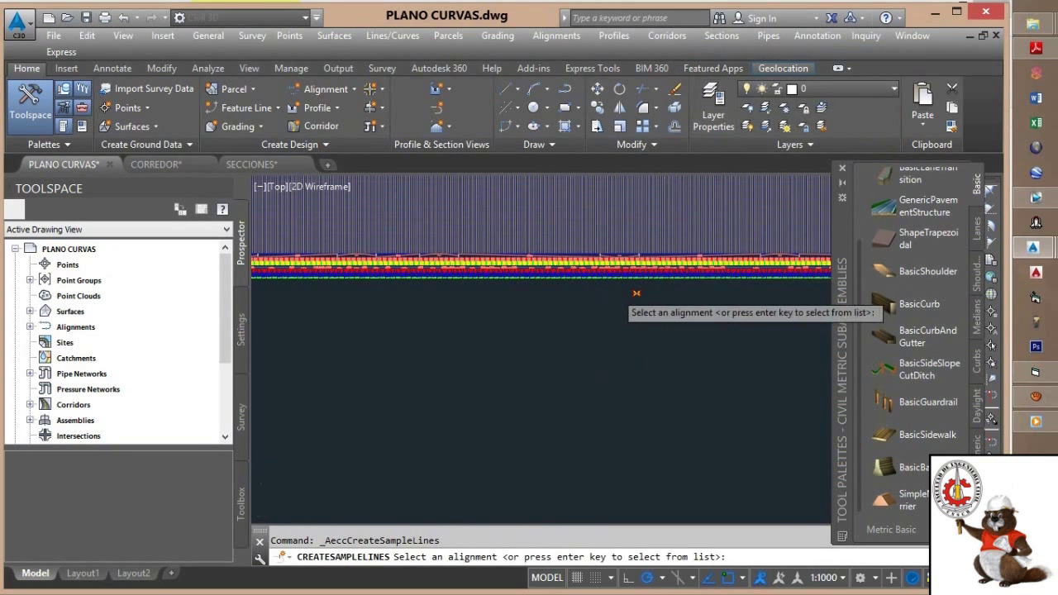
scroll(621, 285, down, 5)
scroll(512, 347, up, 8)
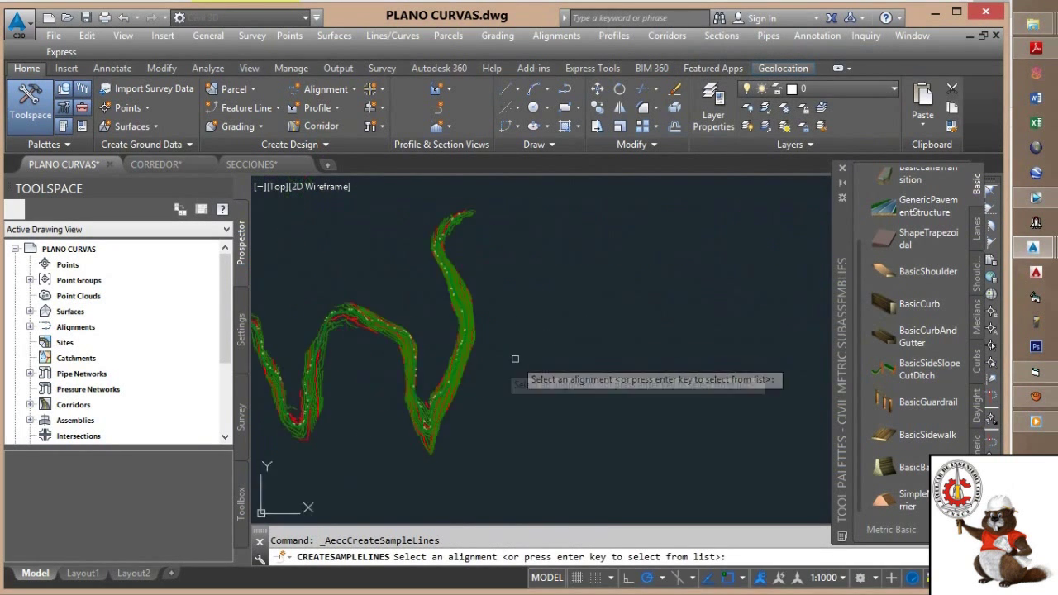
scroll(385, 364, up, 6)
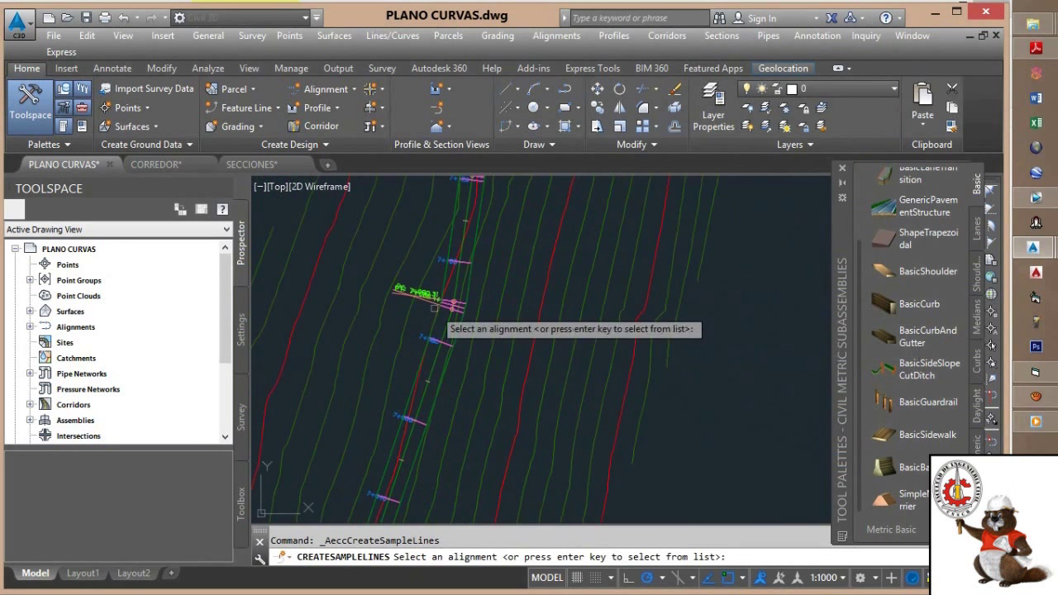
scroll(446, 323, up, 2)
click(457, 339)
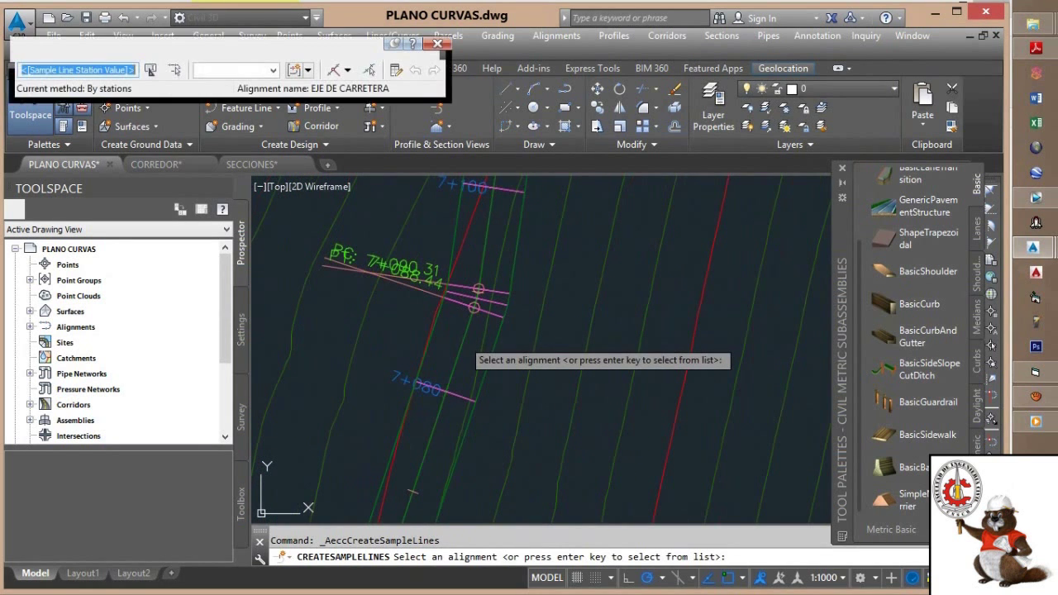
Review the settings of the Road Sample Line style and the layout of the Section Name label style.
click(511, 192)
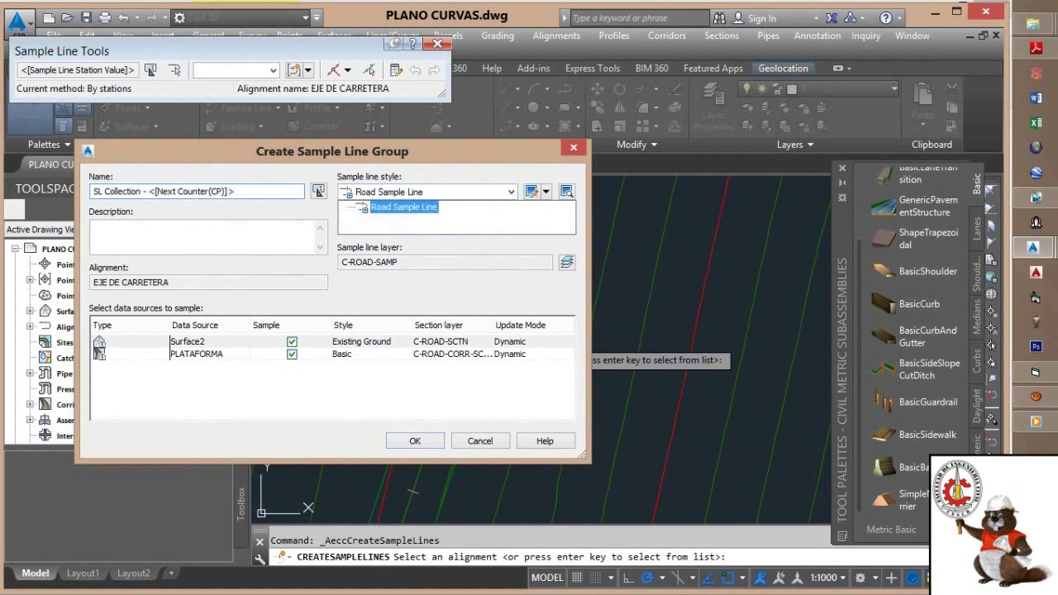
click(403, 207)
click(532, 191)
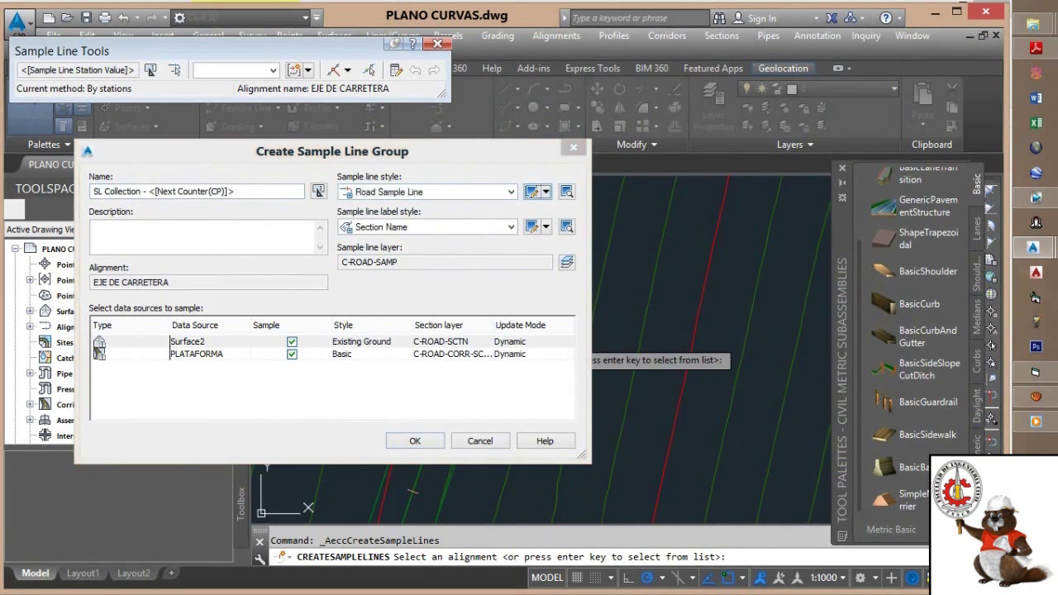
click(118, 38)
click(79, 38)
click(34, 38)
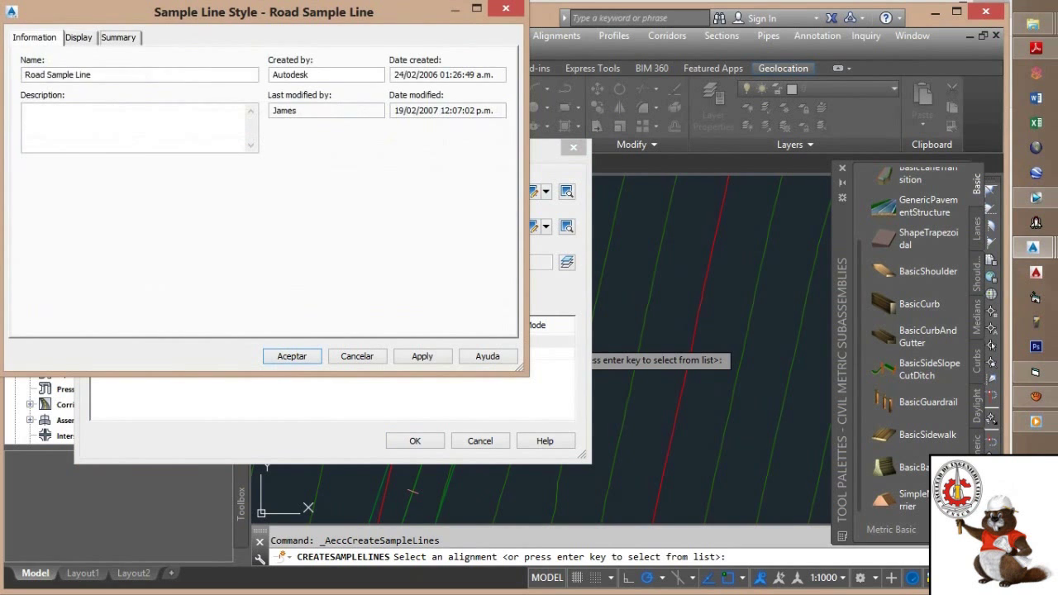
key(Return)
click(532, 226)
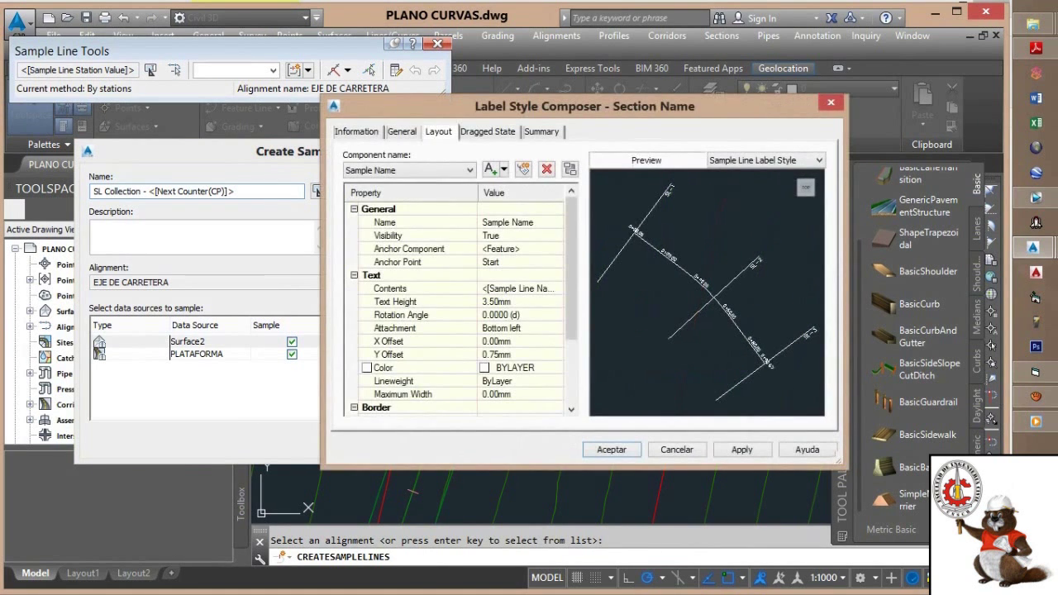
key(Escape)
Set the sample line label style to Section Name and Marks, check its layout, and create the sample line group.
click(511, 227)
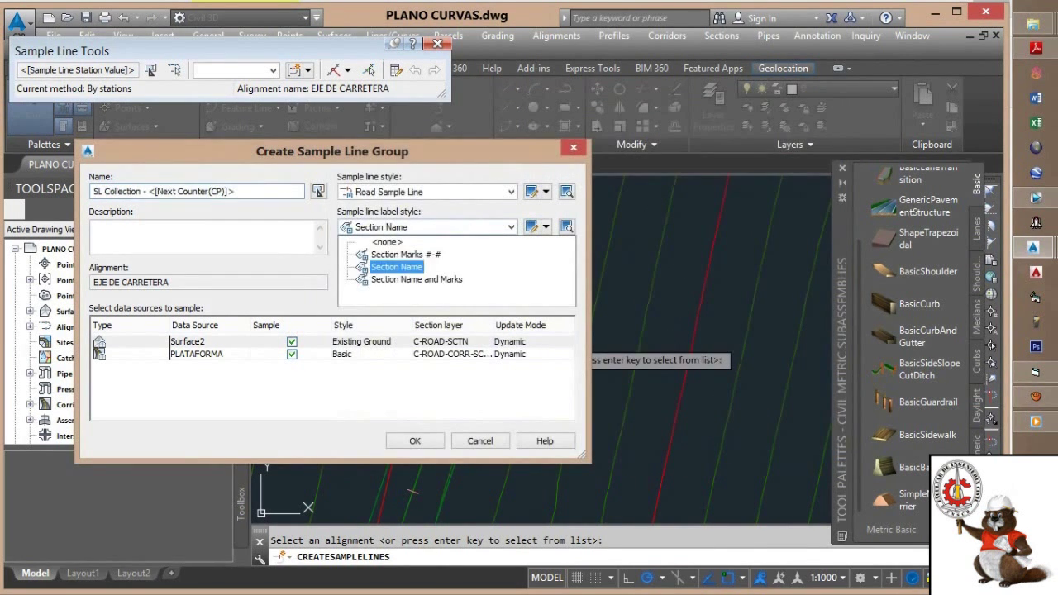
key(Down)
key(Down)
key(Return)
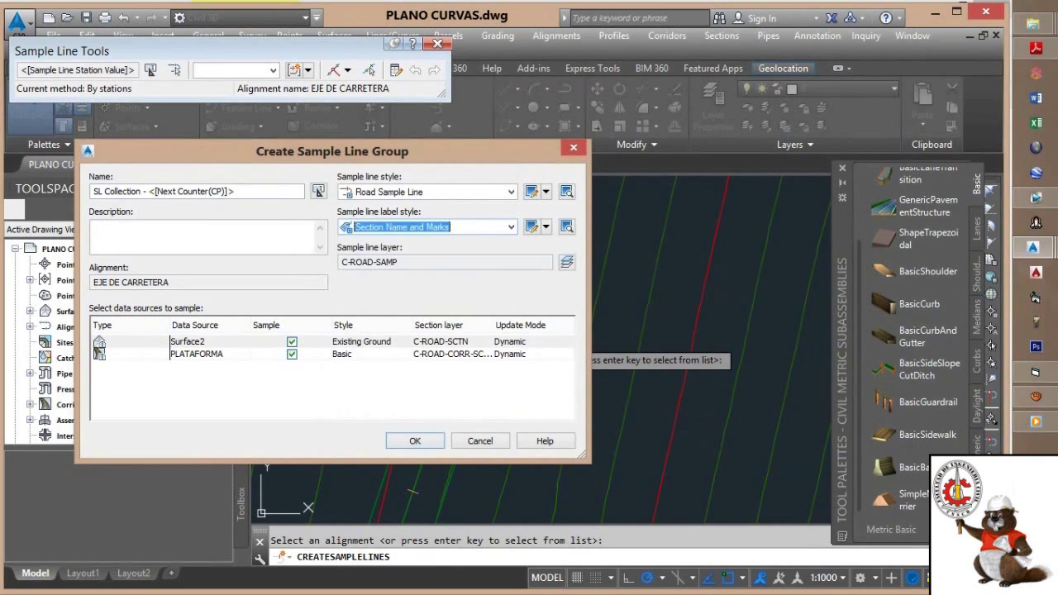
key(Tab)
key(Return)
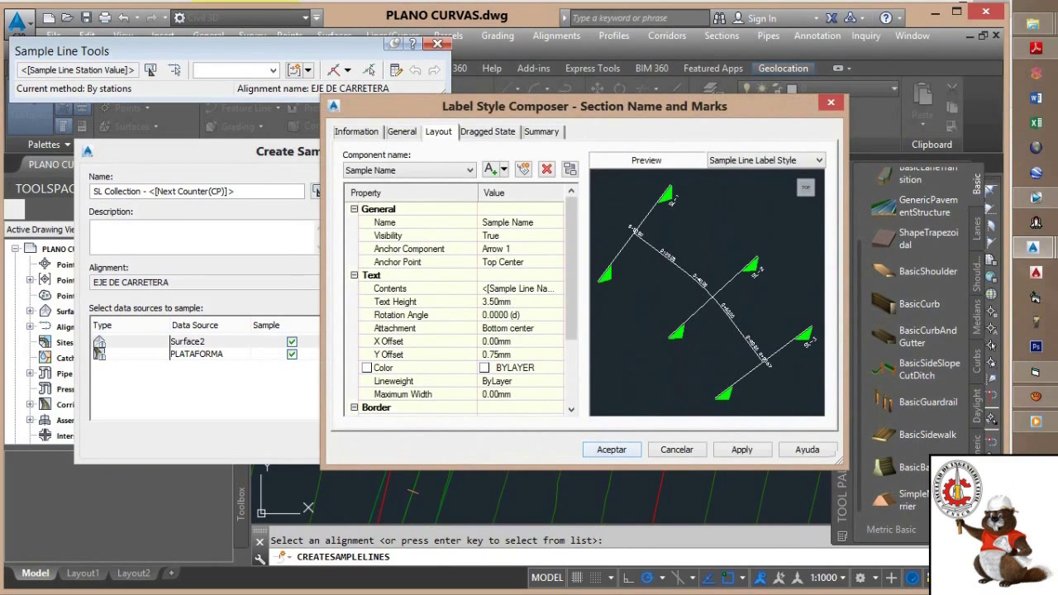
click(742, 450)
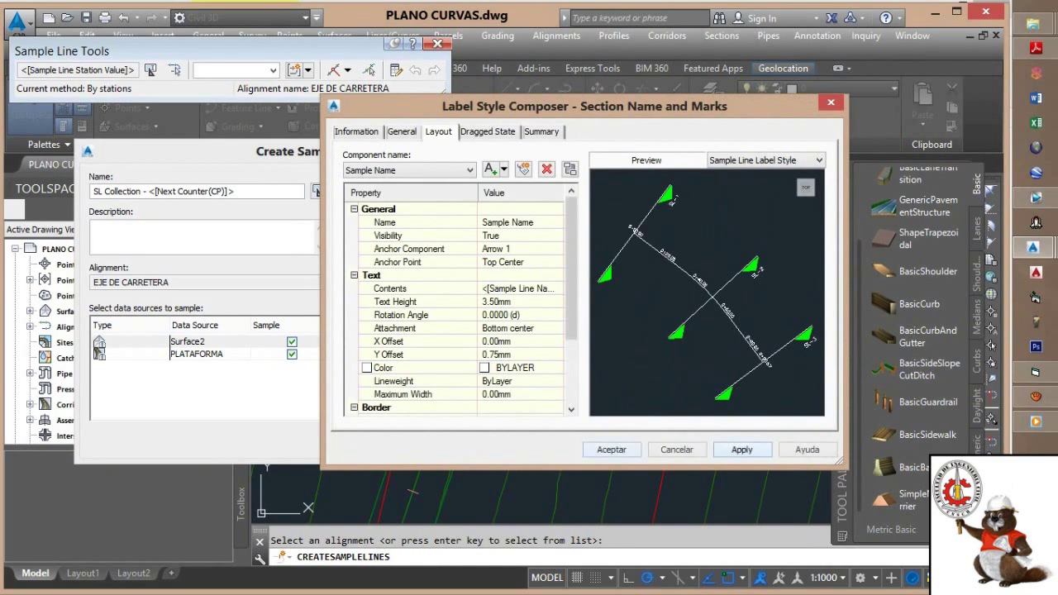
click(612, 449)
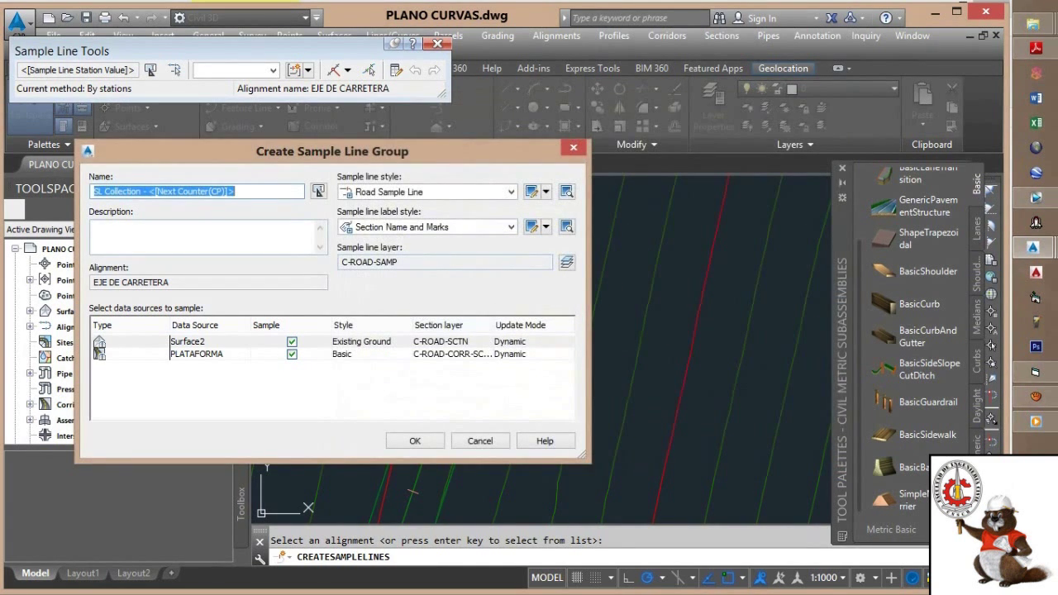
key(Return)
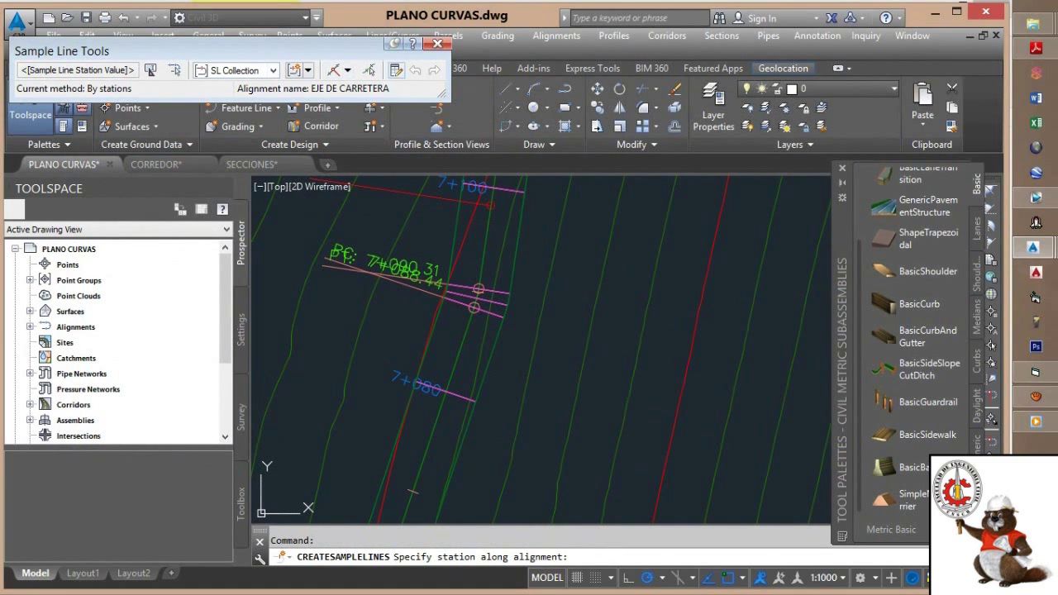
Create sample lines by range of stations over the whole alignment, with a 7 m left swath width, and end the command.
click(347, 70)
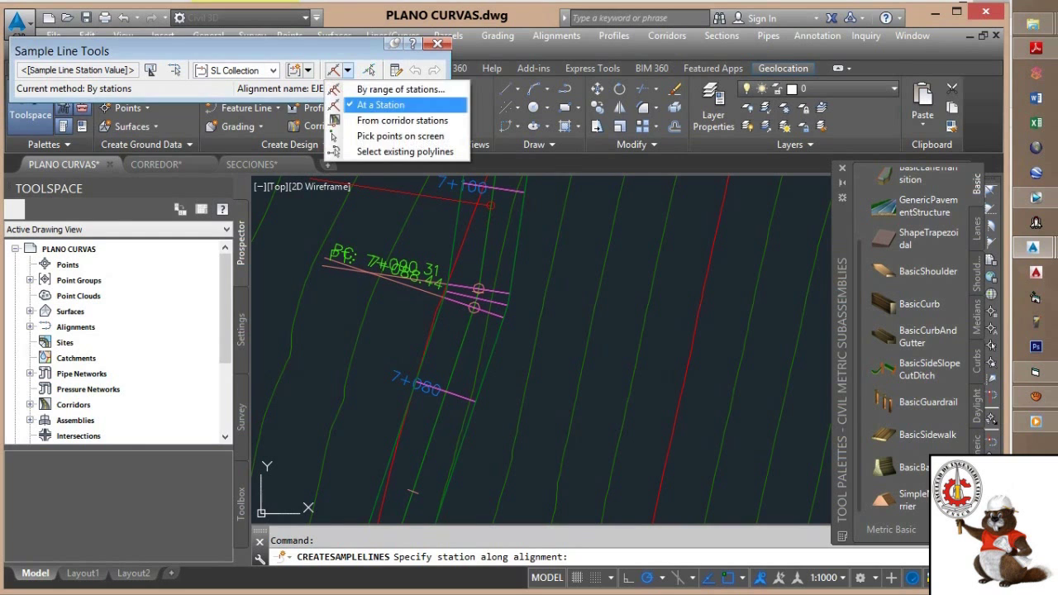
click(384, 97)
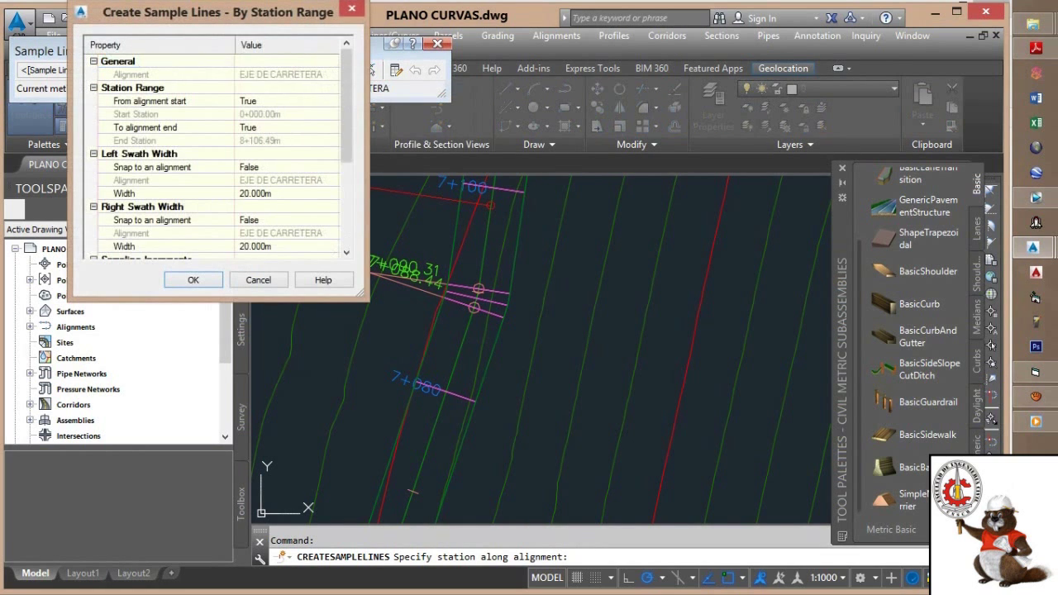
drag(347, 106, 346, 107)
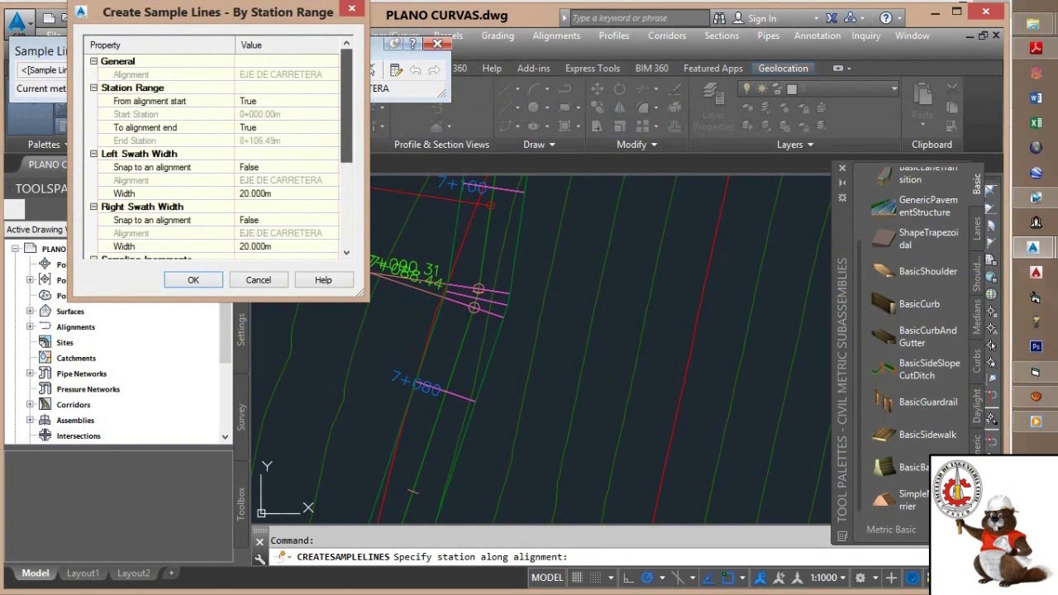
scroll(221, 154, down, 7)
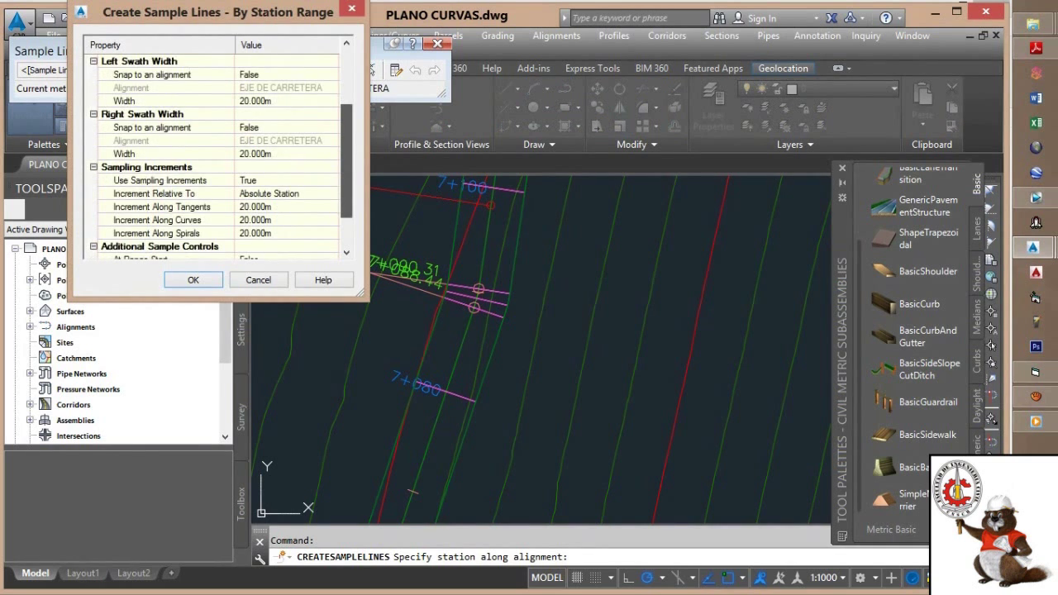
scroll(221, 154, up, 5)
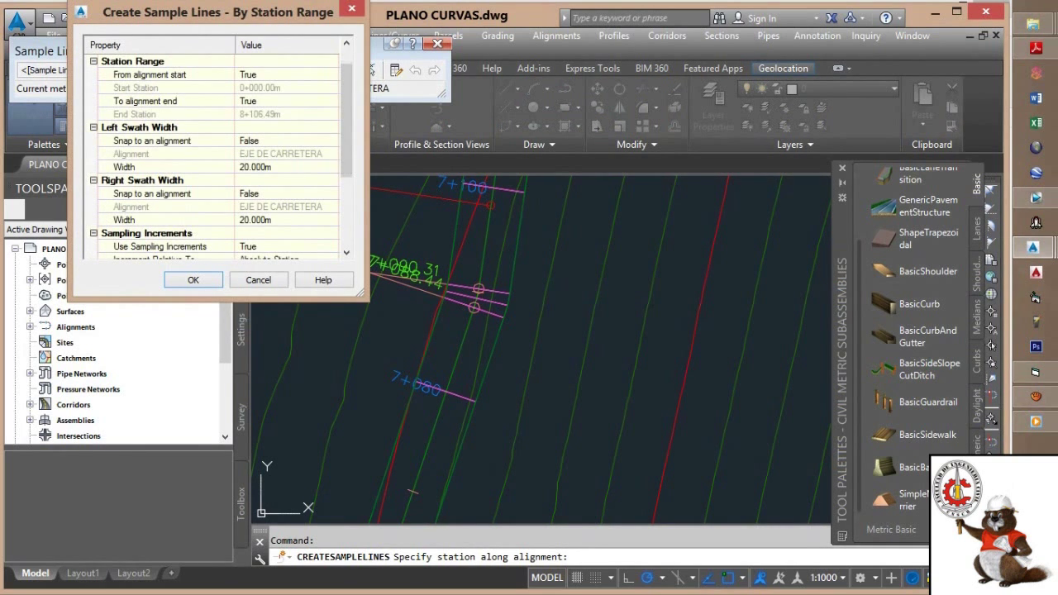
click(265, 167)
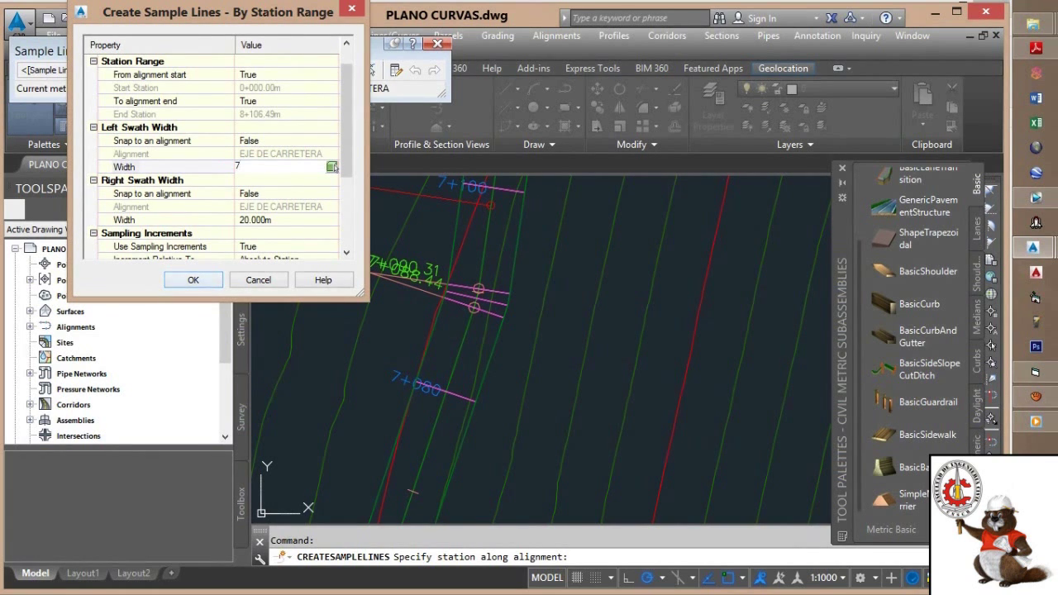
click(193, 280)
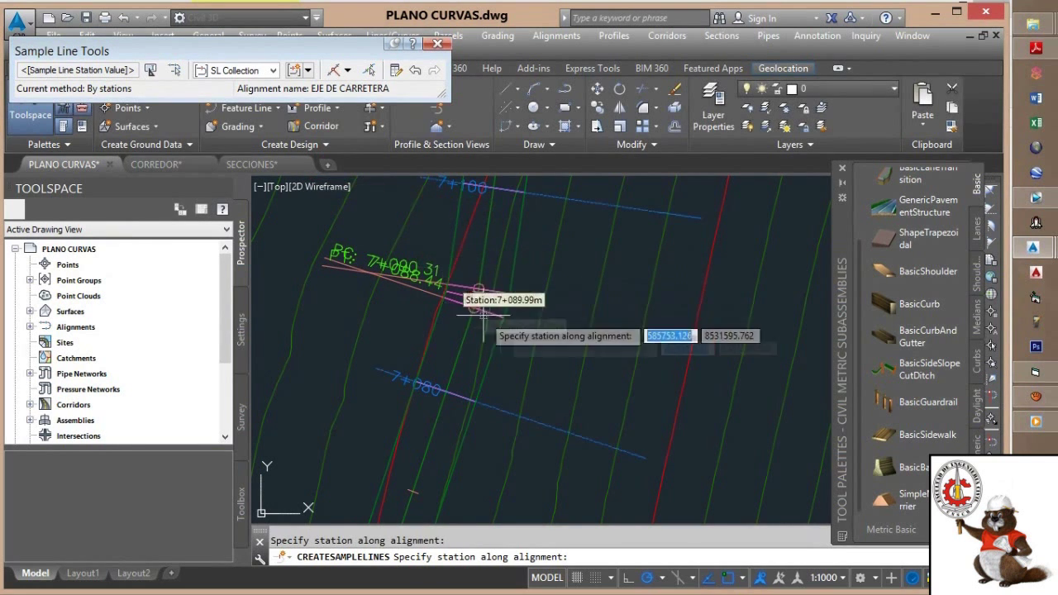
scroll(521, 316, down, 2)
scroll(521, 316, down, 2)
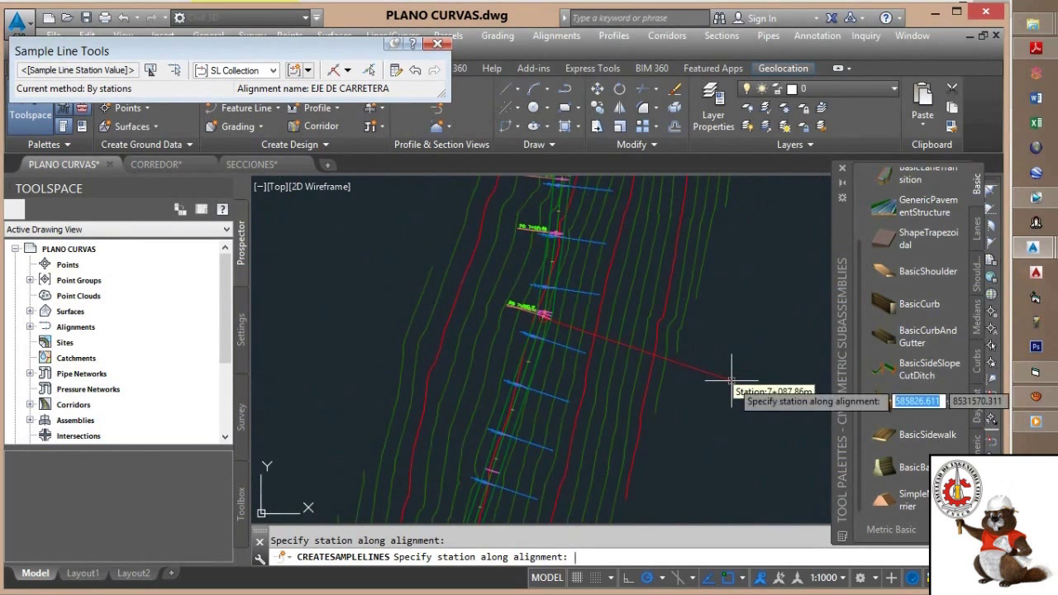
key(Return)
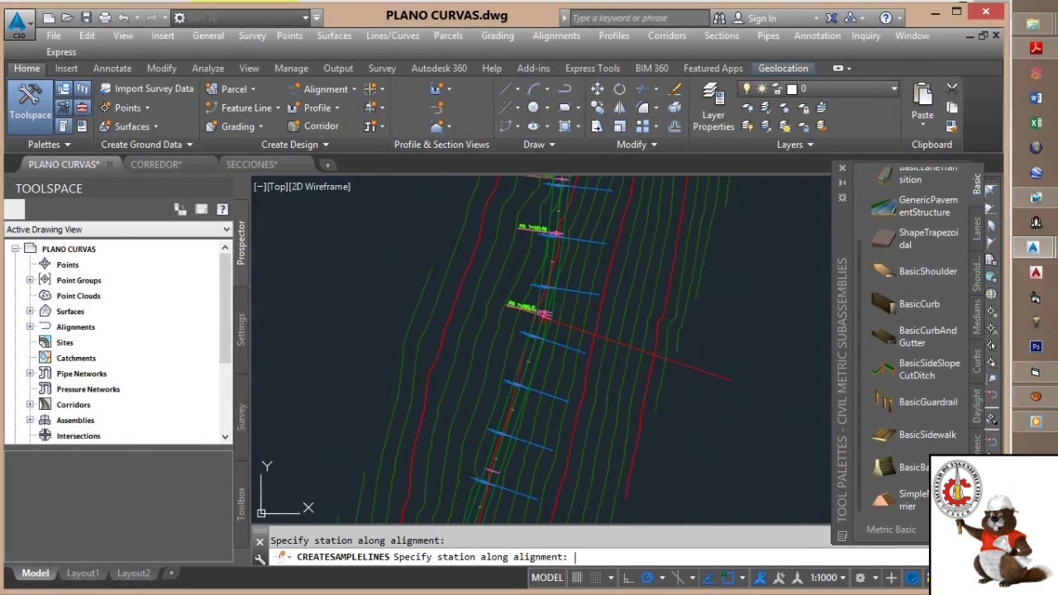
scroll(731, 381, up, 5)
key(Escape)
Examine the new sample lines with their station labels and section marks along the length of the road.
scroll(609, 329, down, 10)
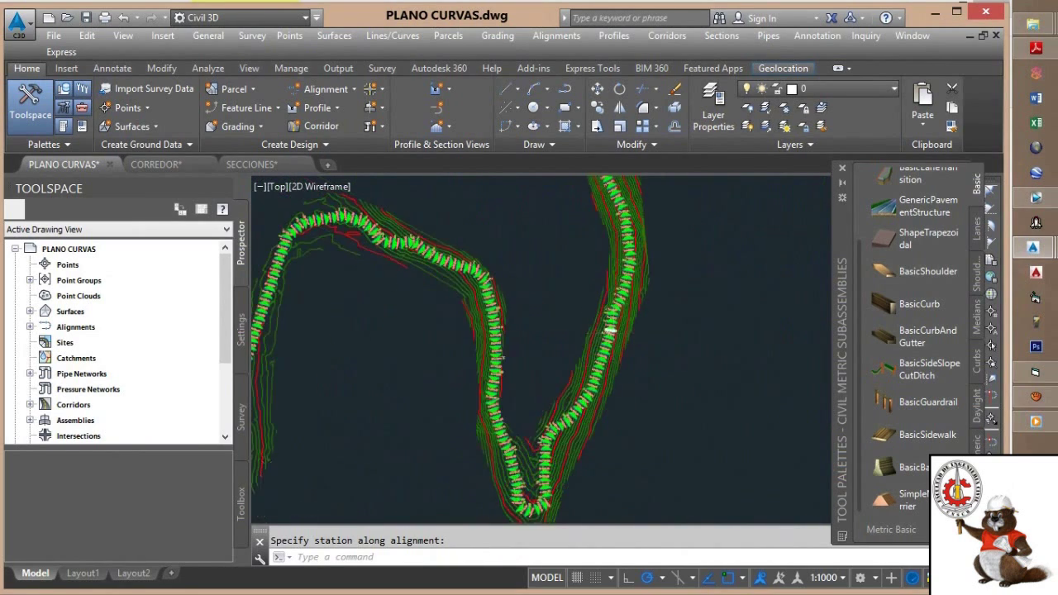
scroll(609, 329, down, 2)
scroll(404, 306, up, 8)
scroll(404, 306, up, 5)
scroll(413, 316, down, 7)
scroll(473, 277, down, 8)
middle_drag(551, 328, 493, 242)
middle_drag(563, 226, 498, 446)
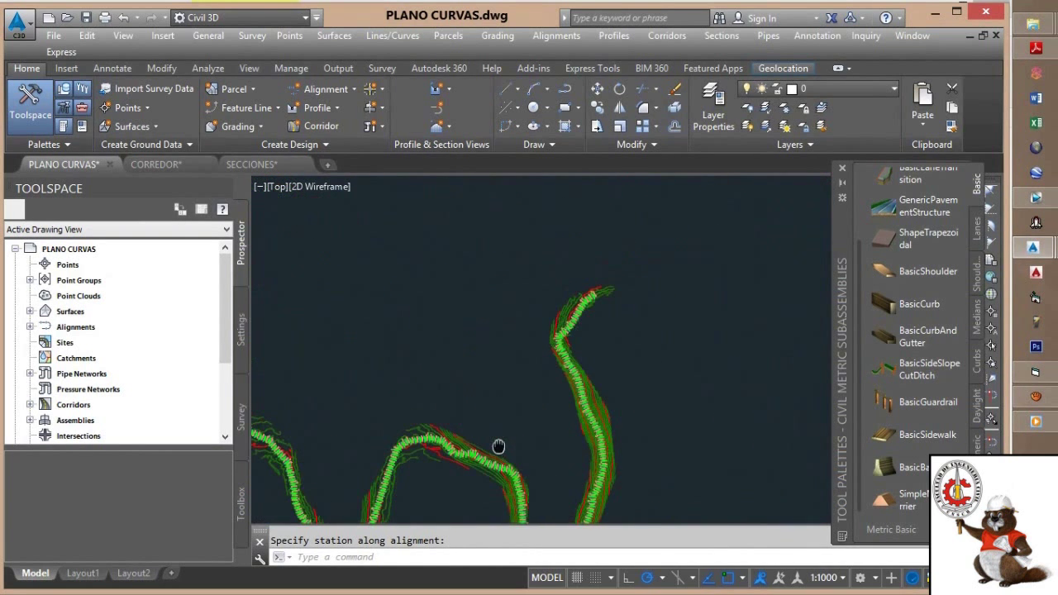
scroll(562, 265, up, 6)
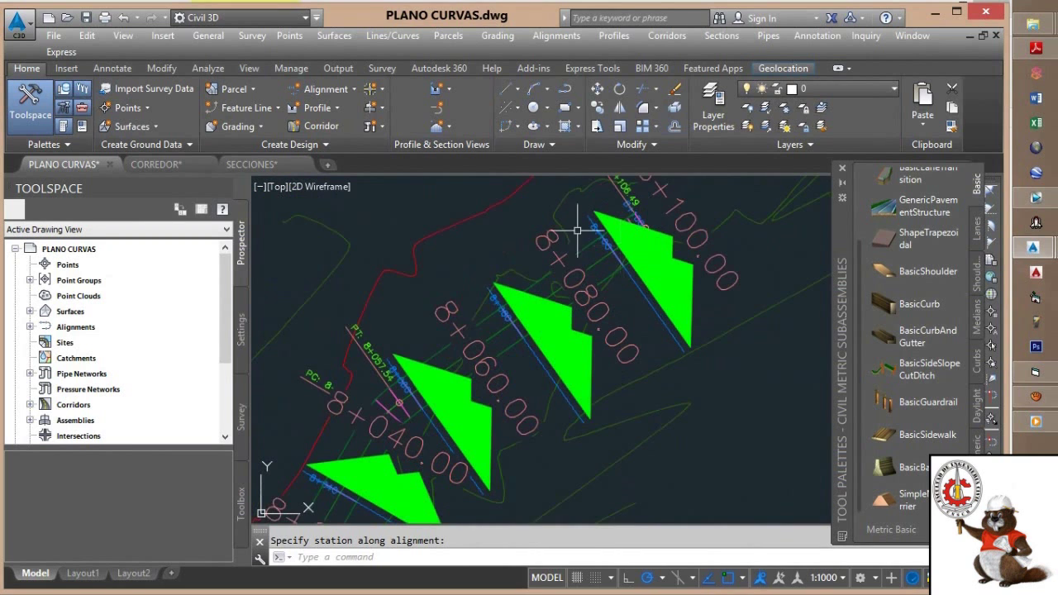
scroll(542, 285, down, 2)
key(ctrl)
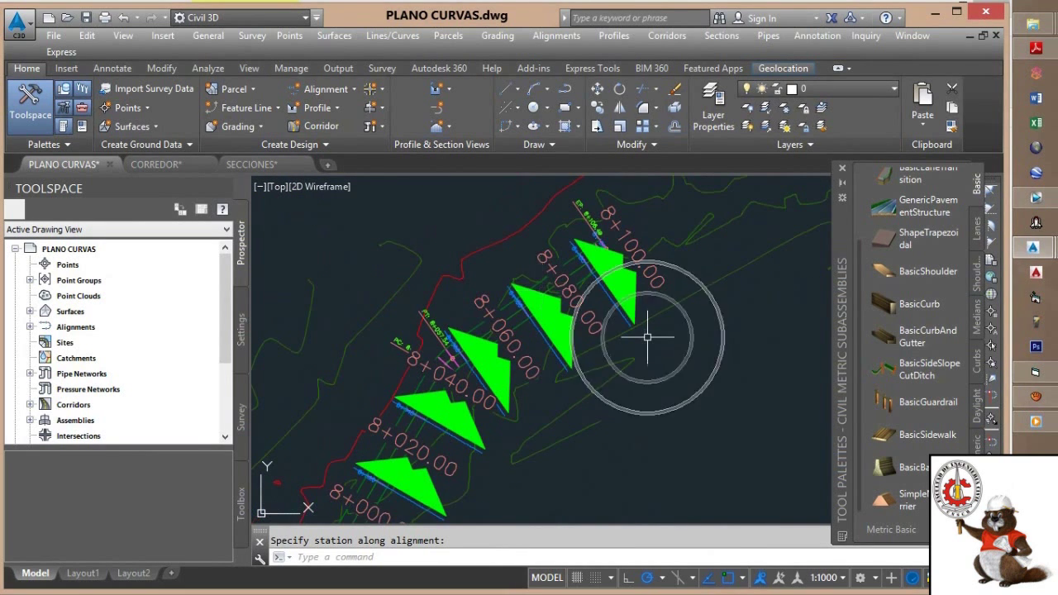
scroll(644, 334, down, 5)
middle_drag(642, 338, 660, 213)
scroll(632, 277, down, 5)
middle_drag(602, 342, 582, 230)
scroll(440, 376, up, 2)
scroll(440, 376, up, 8)
mouse_move(439, 376)
middle_down()
mouse_move(475, 303)
mouse_move(541, 295)
middle_up()
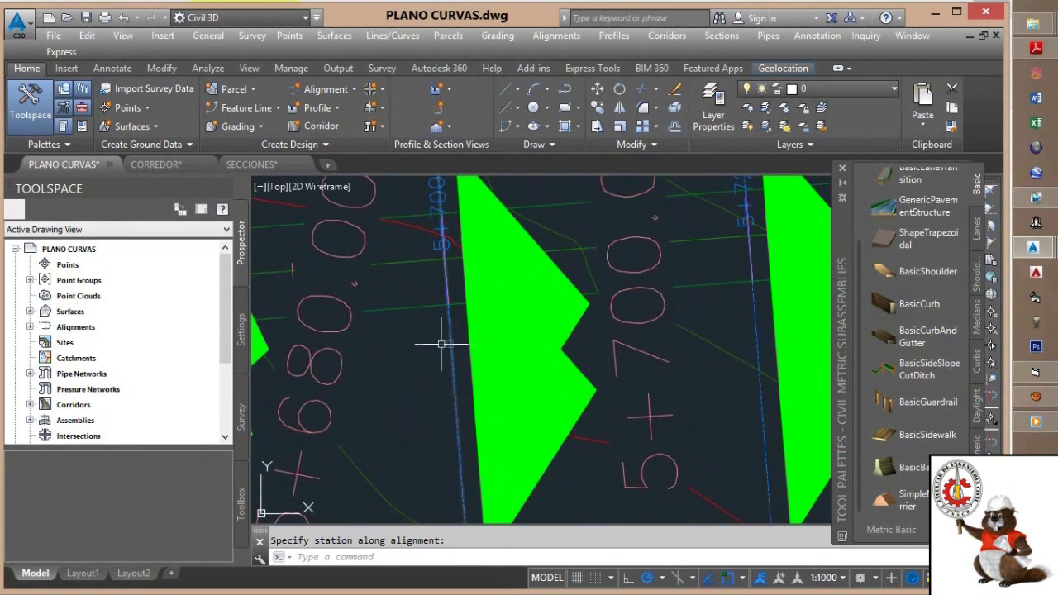
scroll(441, 343, down, 3)
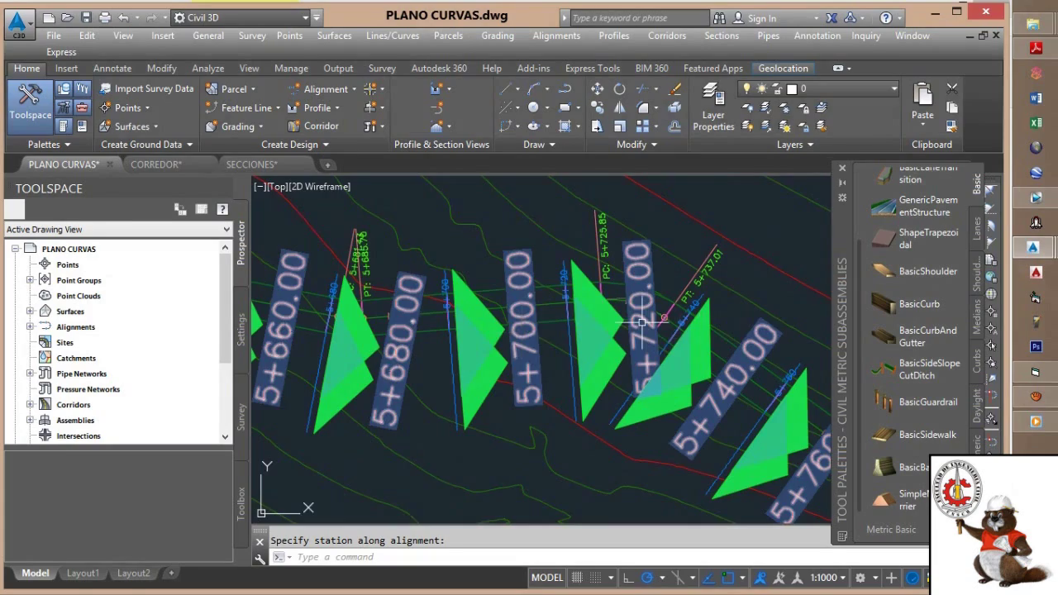
scroll(641, 320, down, 4)
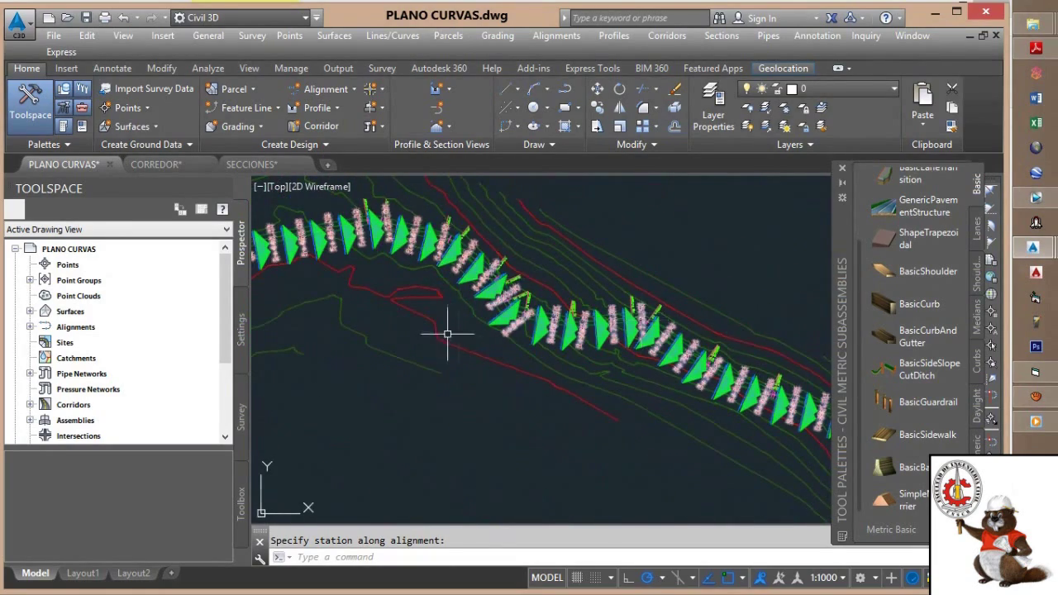
scroll(447, 334, down, 4)
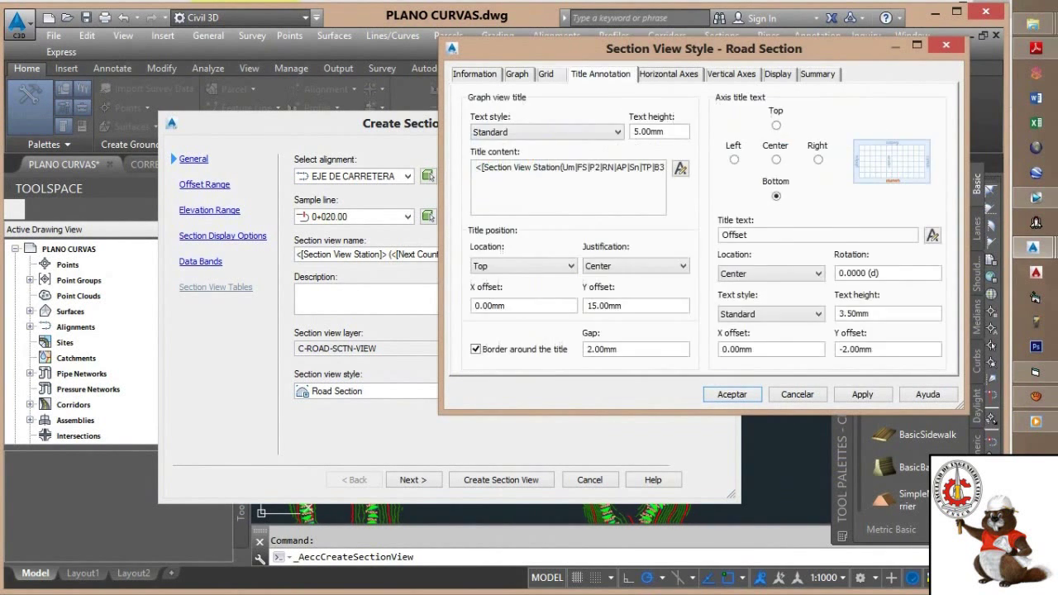
Review the remaining settings of the Road Section view style, including its vertical axes, and close the style.
key(ctrl+Tab)
key(ctrl+Tab)
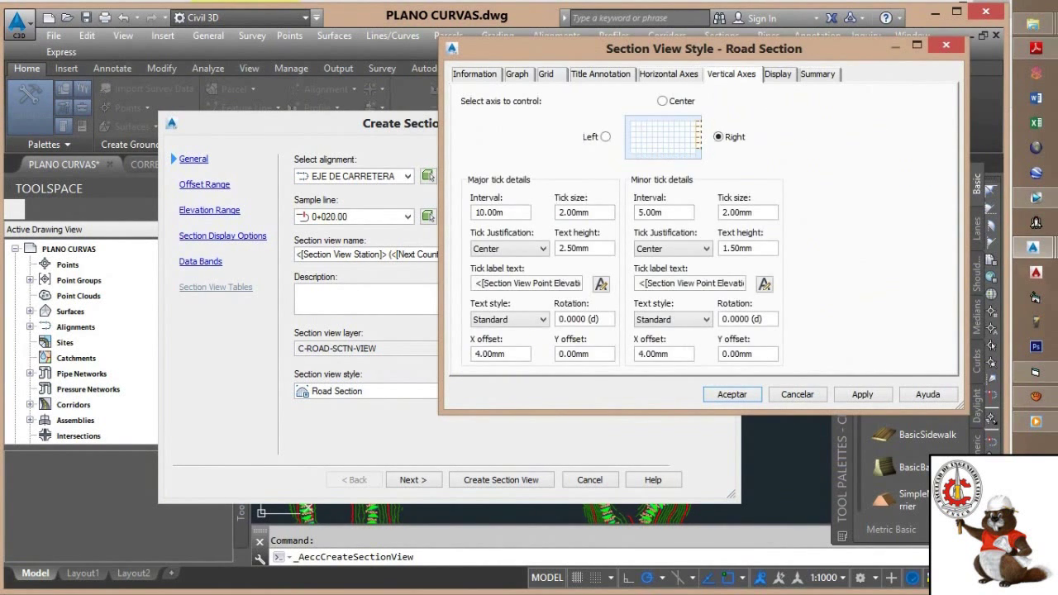
key(ctrl+Tab)
key(ctrl+Tab)
key(Return)
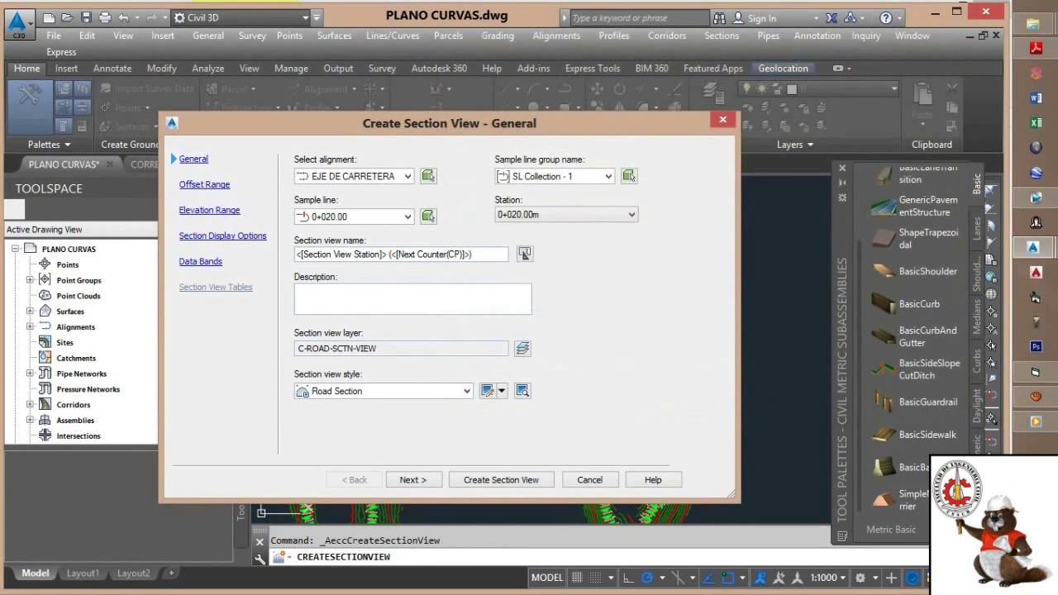
Keep the automatic offset and elevation ranges, both sections drawn and the Offsets Only band set for the 0+020.00 section view.
click(413, 480)
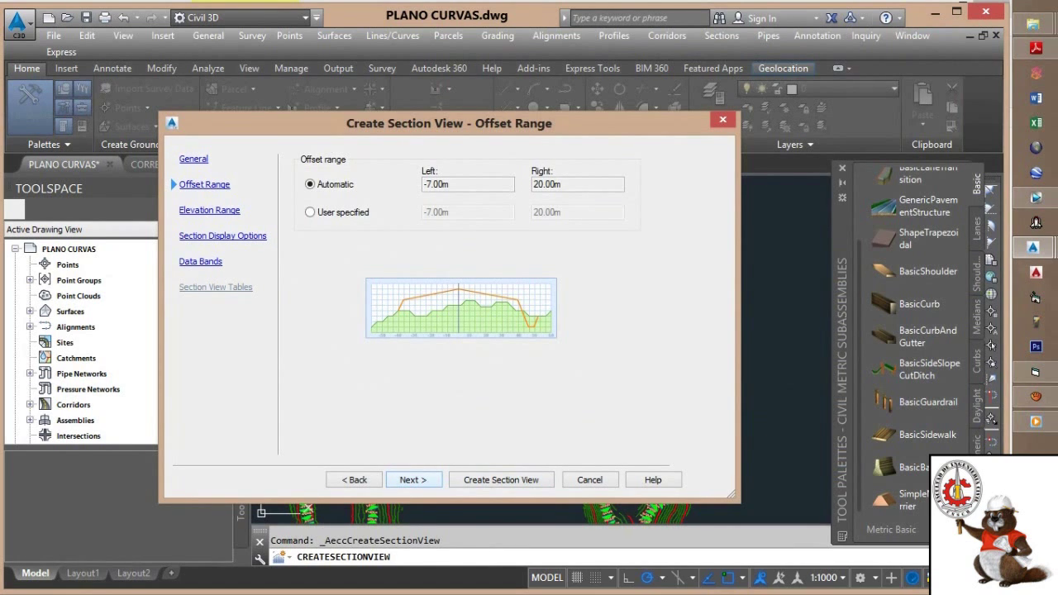
key(alt+n)
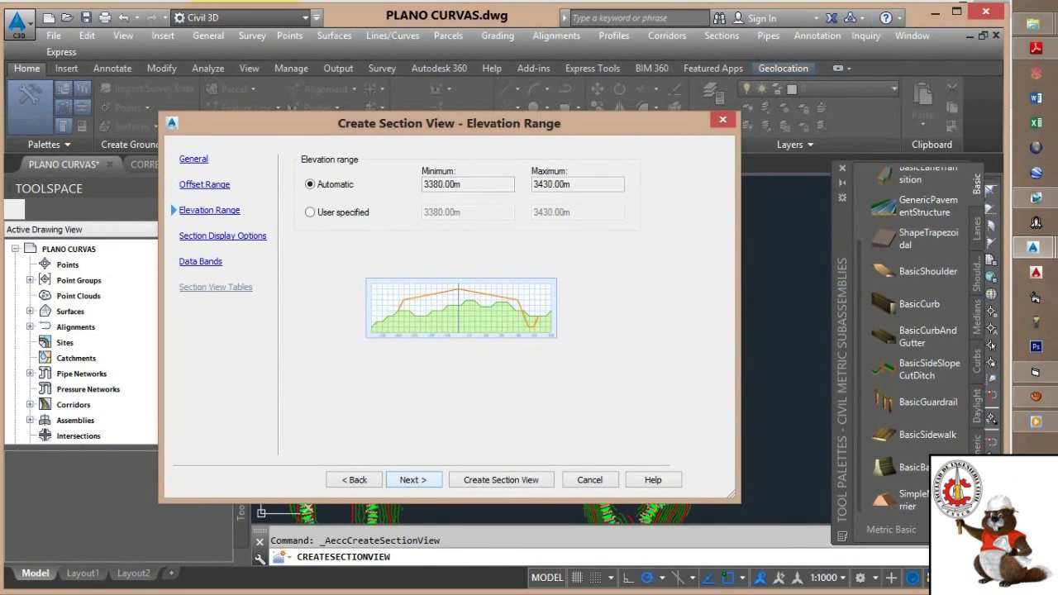
key(alt+n)
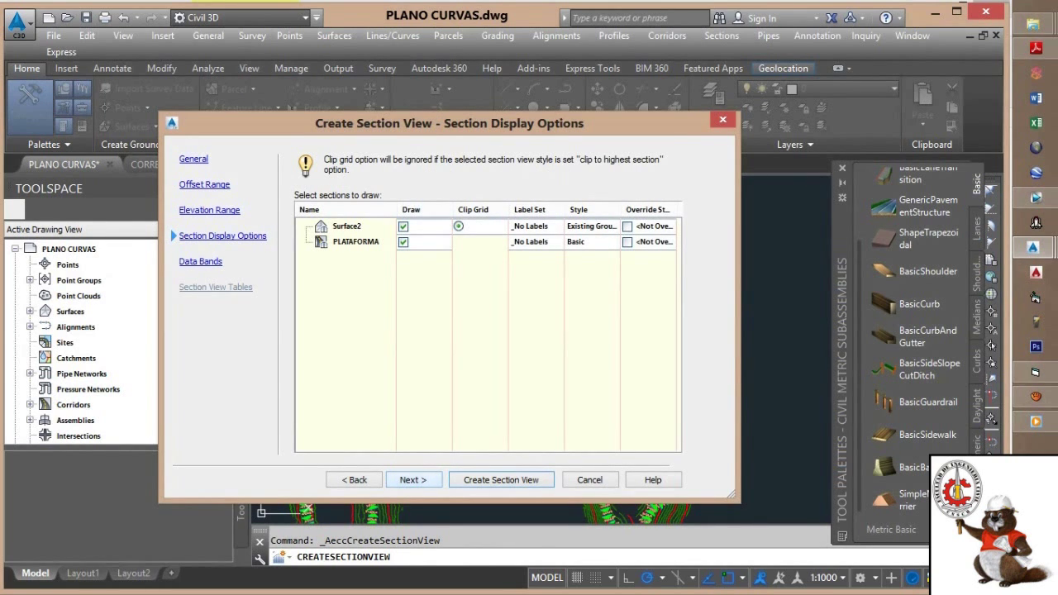
key(alt+n)
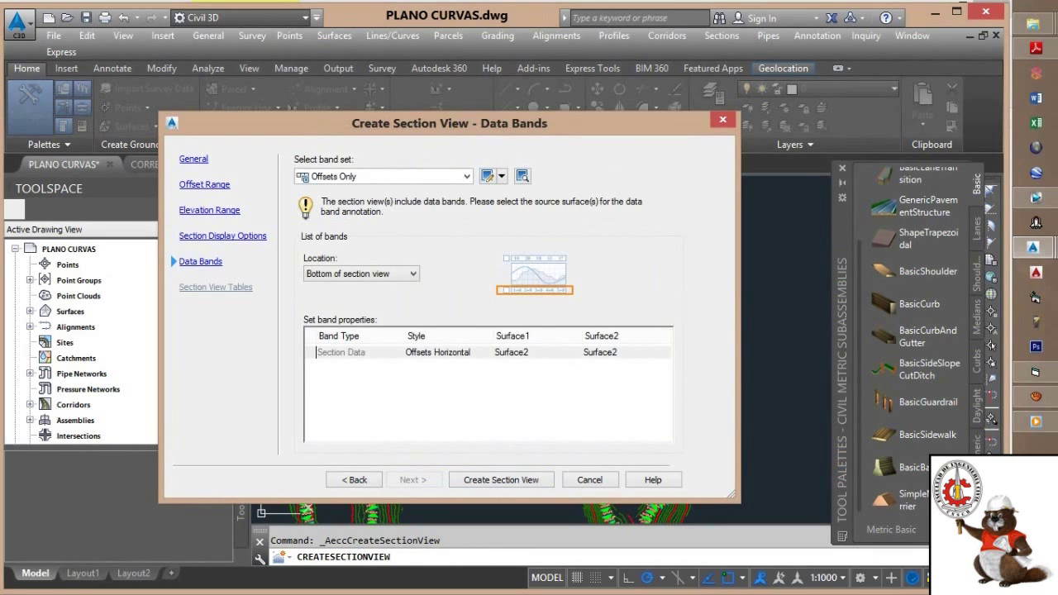
click(467, 176)
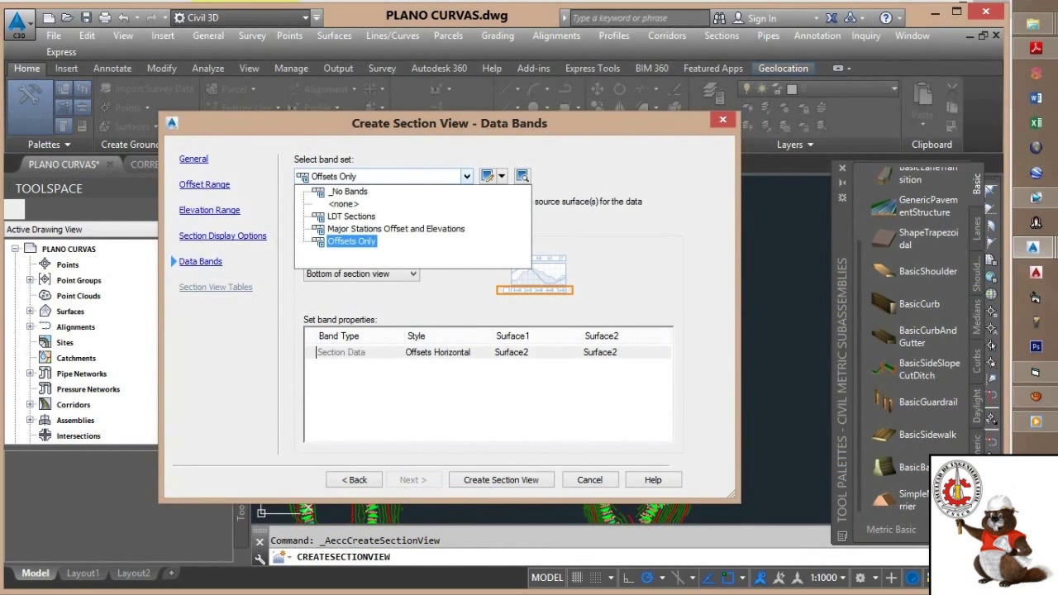
key(Return)
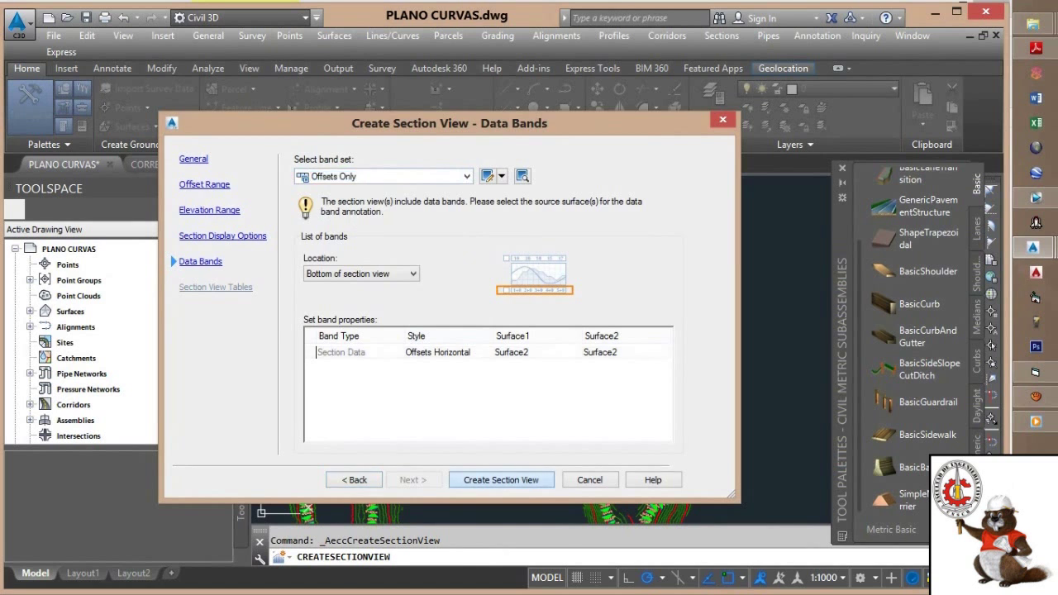
Create the 0+020.00 section view in the empty area below the profile view and inspect it.
click(501, 479)
scroll(466, 398, down, 6)
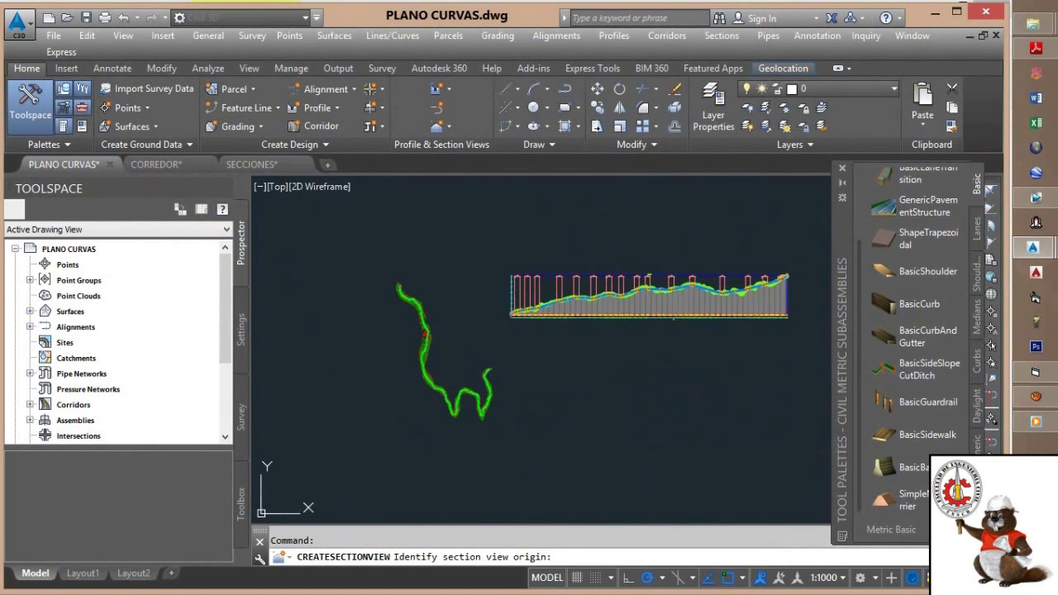
click(589, 424)
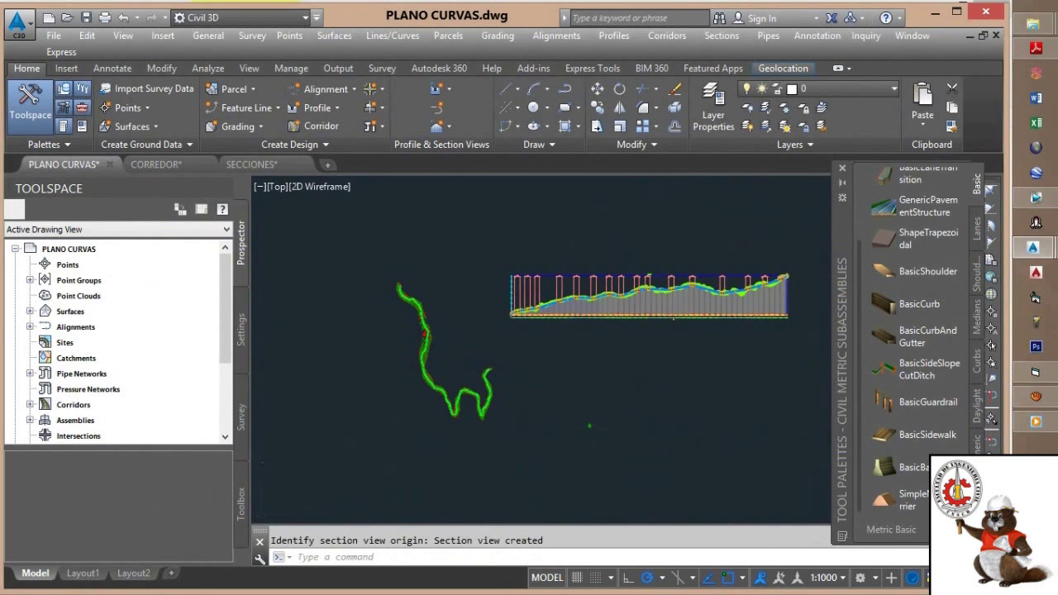
scroll(588, 424, up, 6)
scroll(580, 420, up, 5)
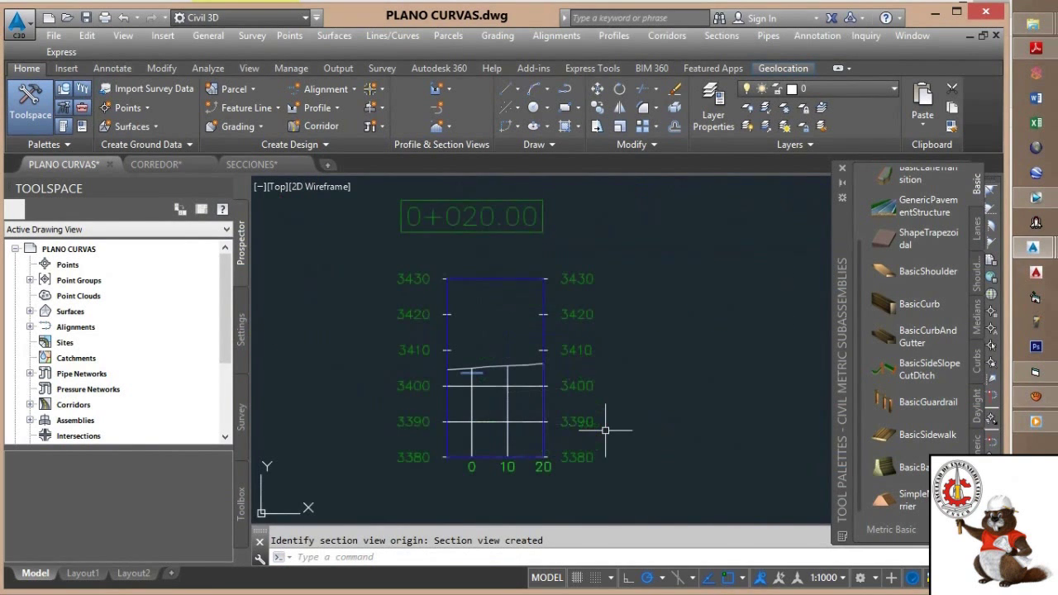
scroll(477, 289, down, 5)
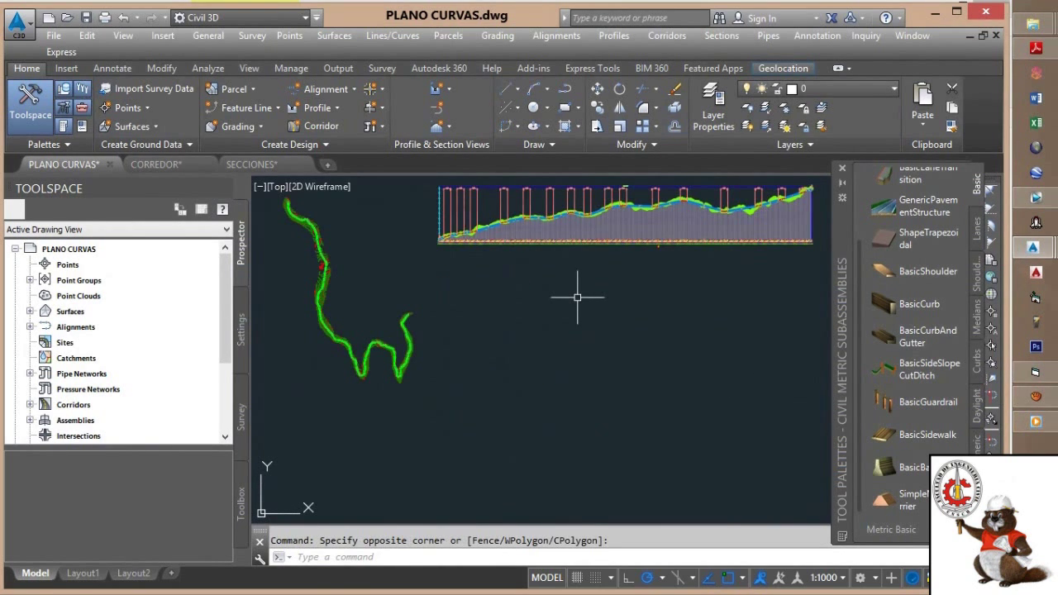
double_click(576, 299)
key(ctrl)
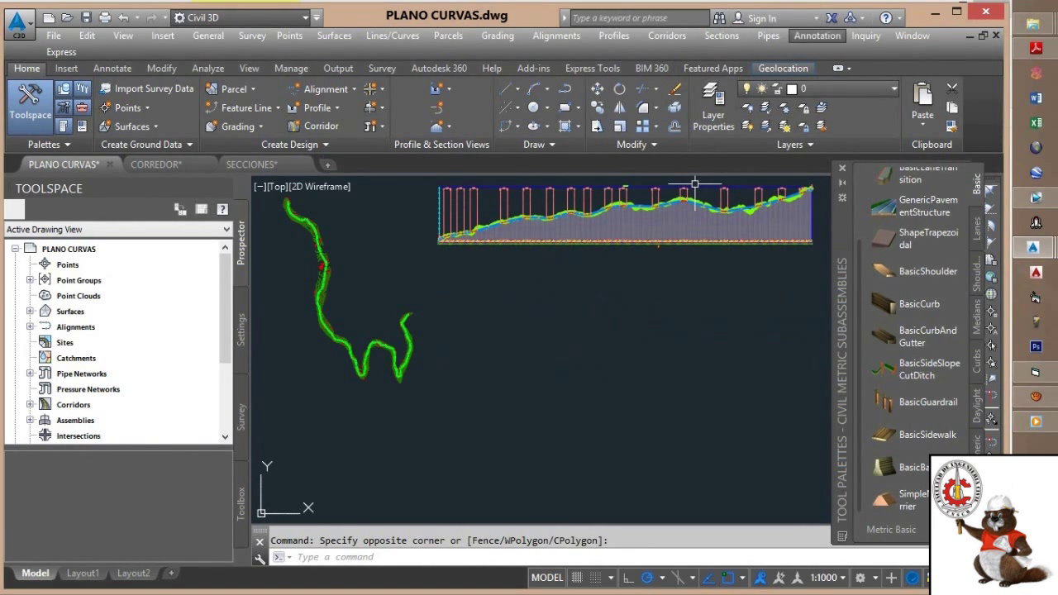
Start multiple section views for EJE DE CARRETERA with a user-specified range ending at station 8+100, keeping the Production placement.
click(721, 35)
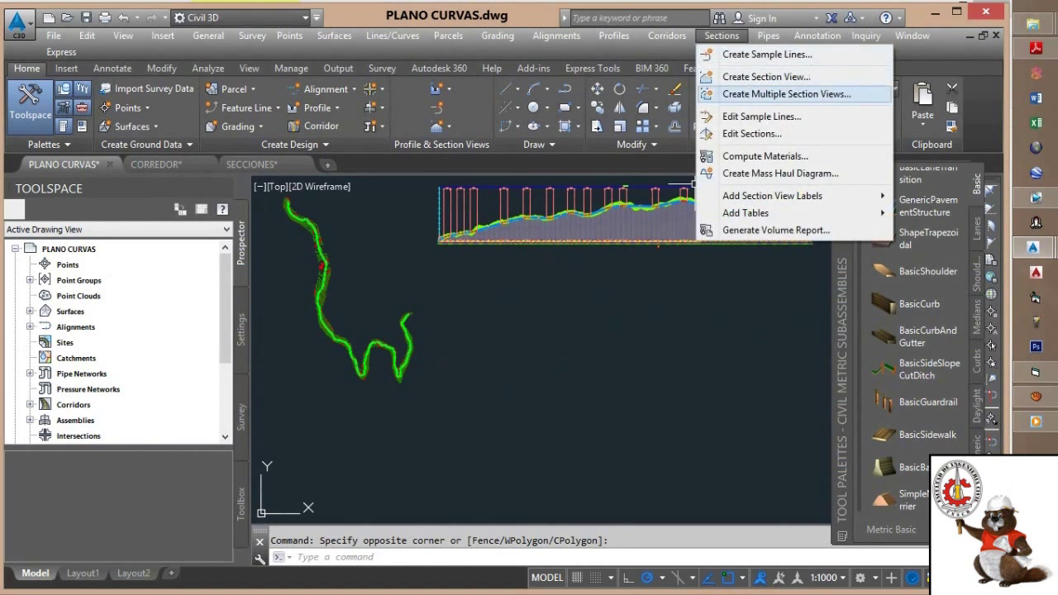
click(786, 94)
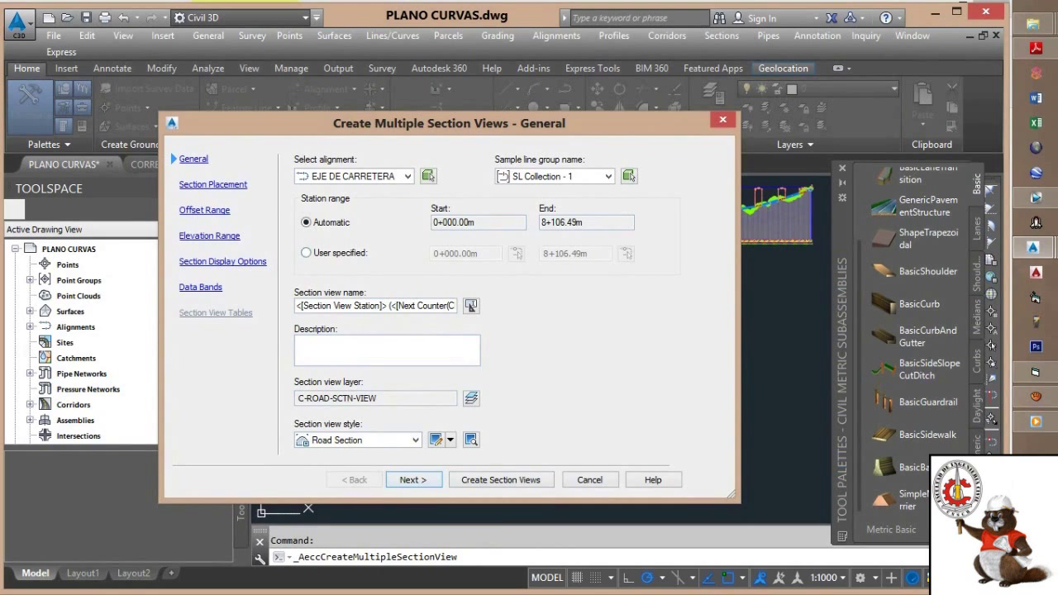
click(306, 252)
drag(589, 254, 559, 254)
text(00)
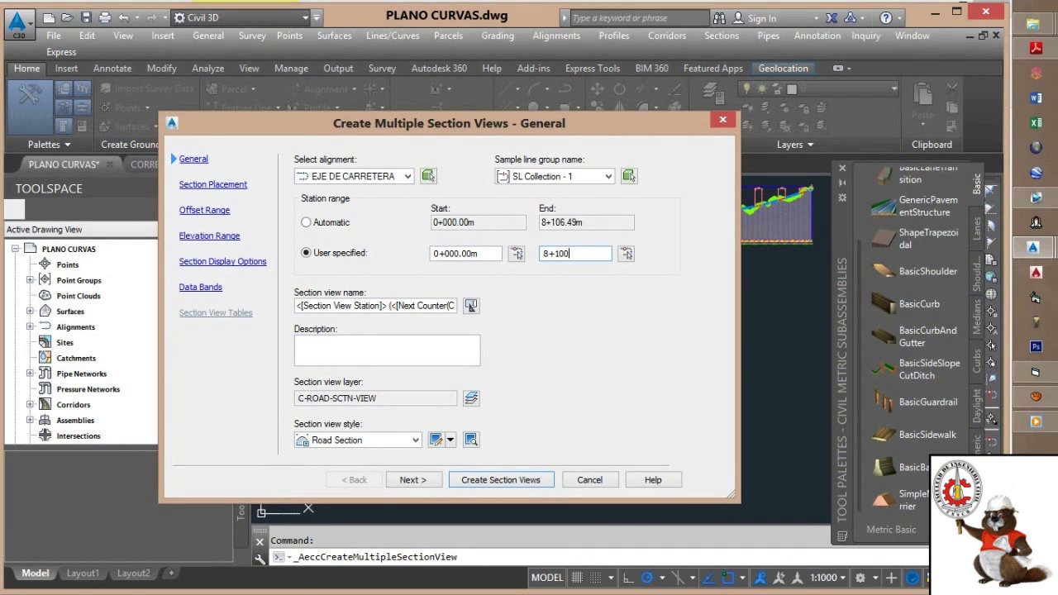
click(414, 479)
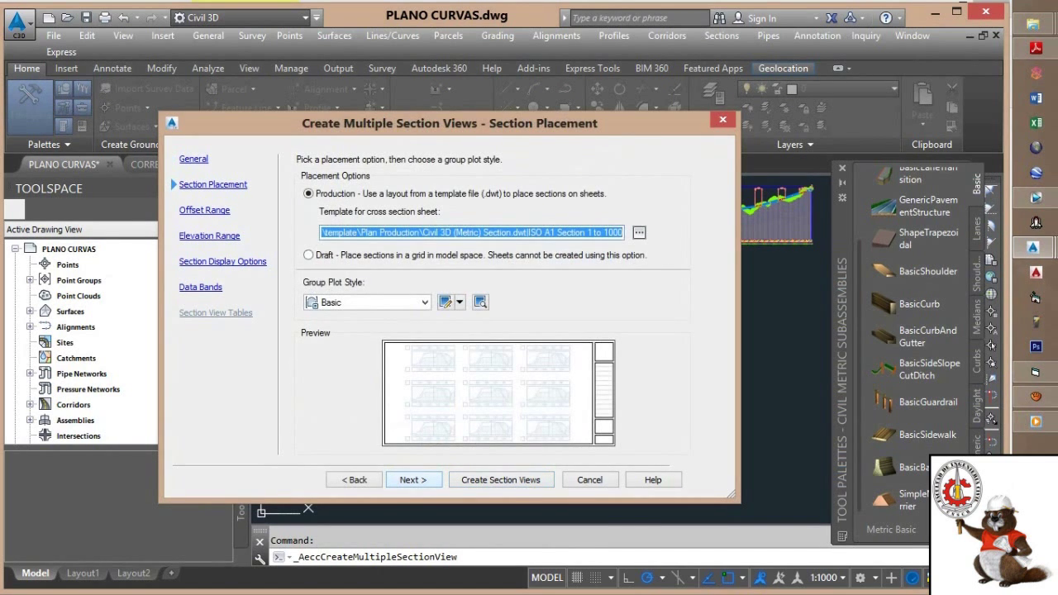
click(413, 479)
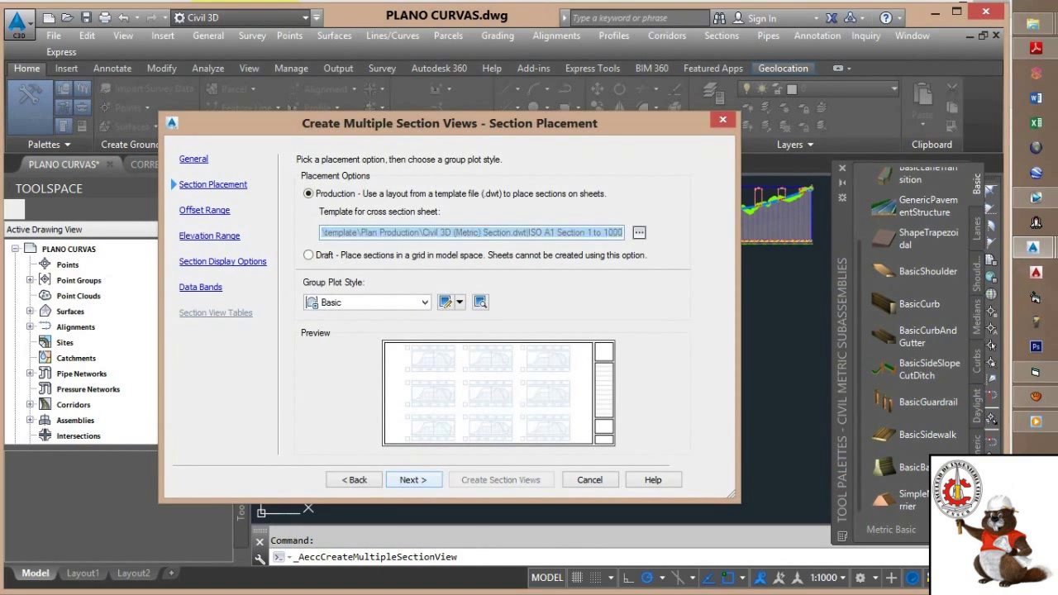
click(414, 479)
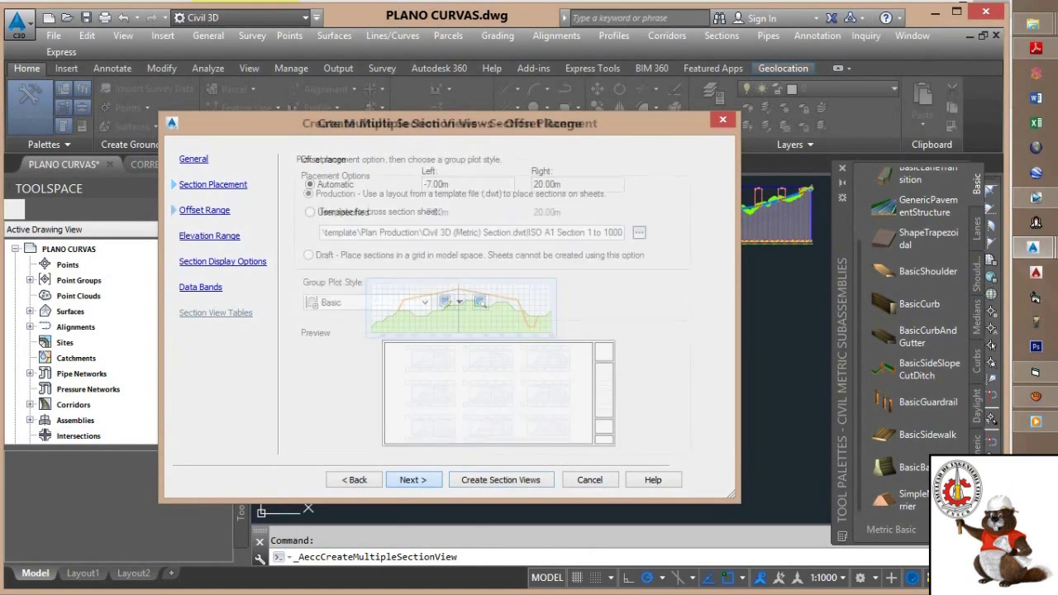
Set a user-specified offset range for the section views with a right offset of 7 m.
drag(564, 184, 532, 212)
click(309, 212)
text(-)
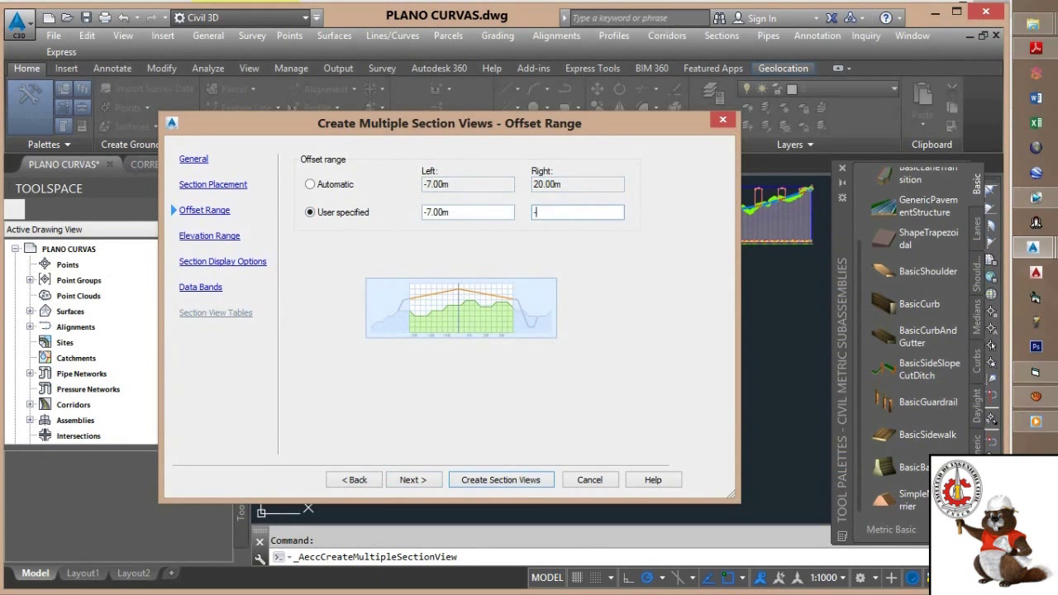
key(BackSpace)
text(7)
click(413, 480)
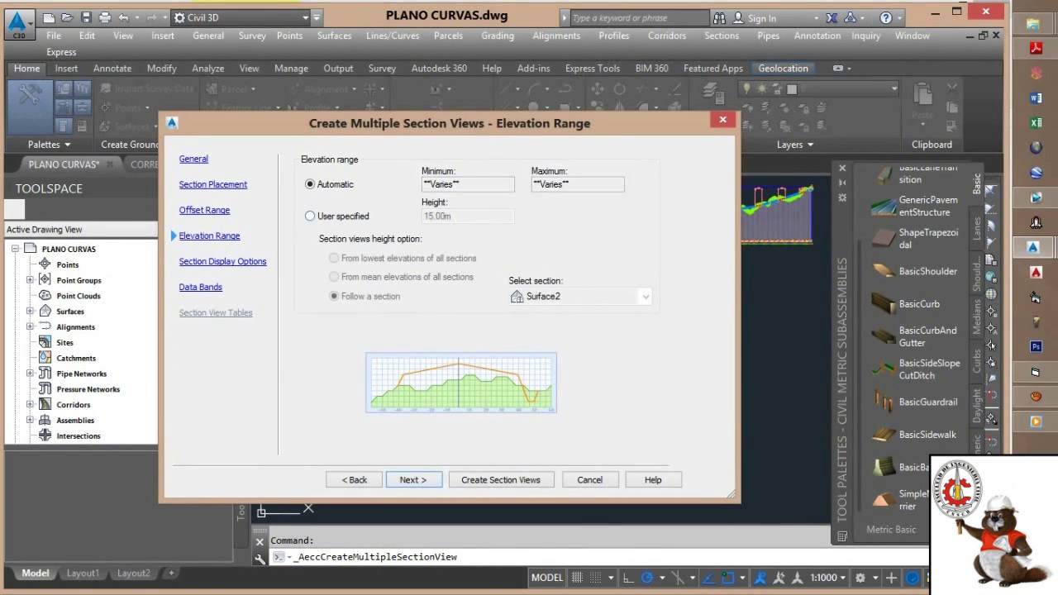
Keep the automatic elevation range and Offsets Only bands, then create the multiple section views below the profile view.
click(413, 480)
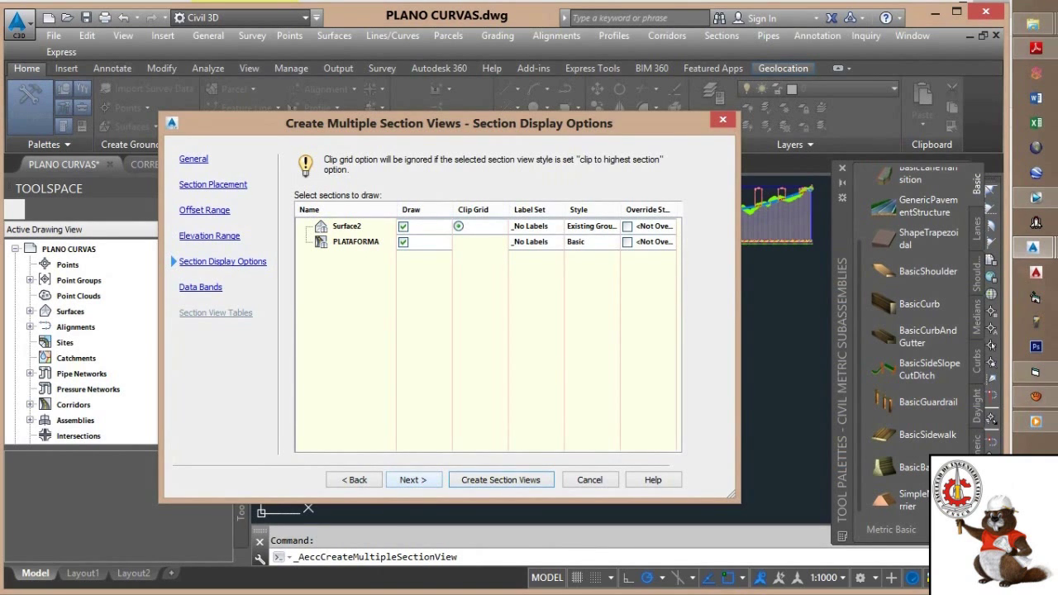
click(412, 479)
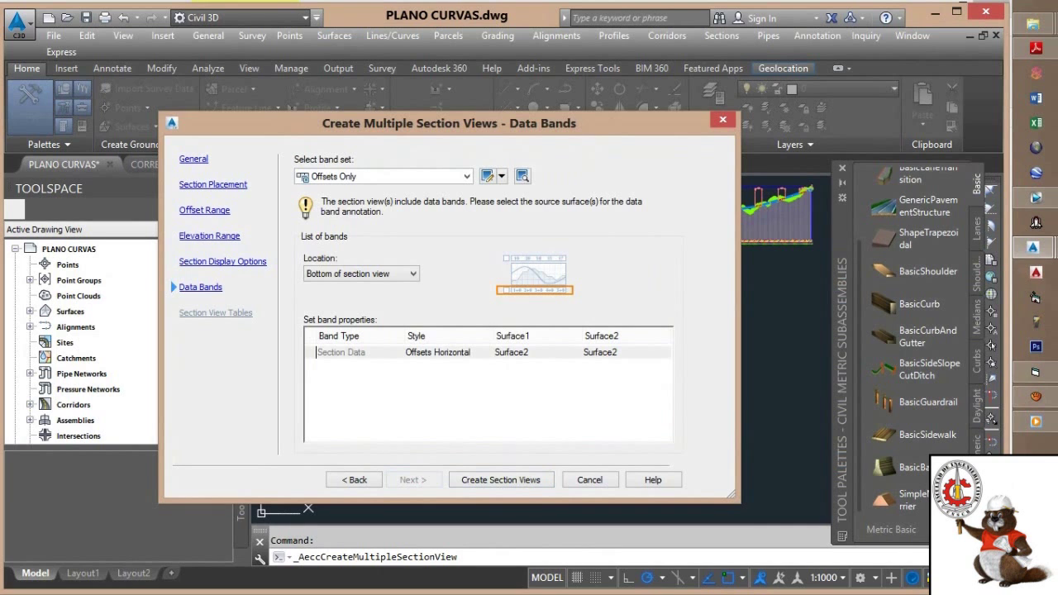
click(500, 479)
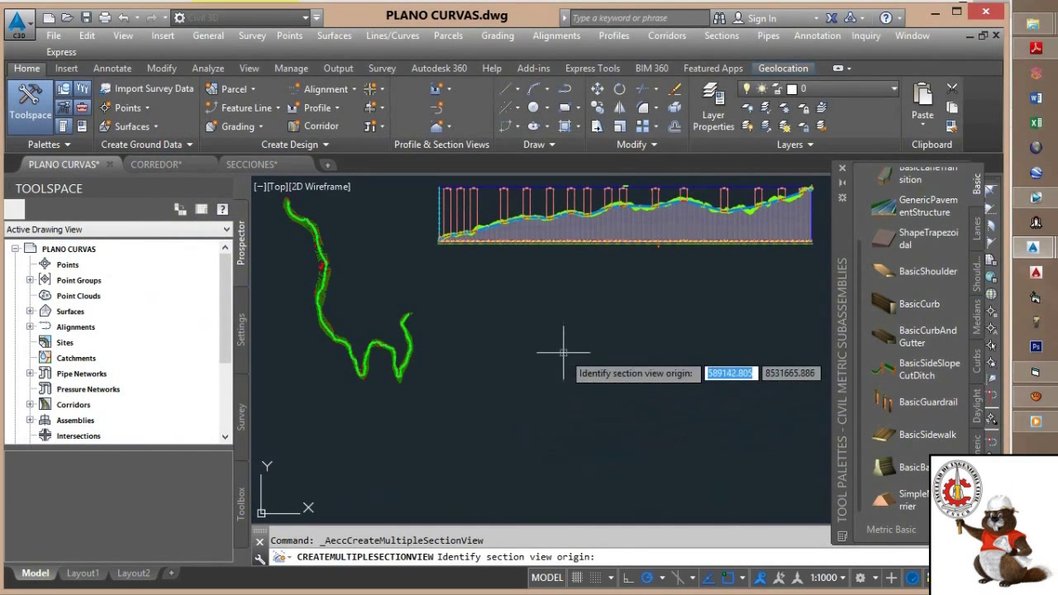
click(563, 352)
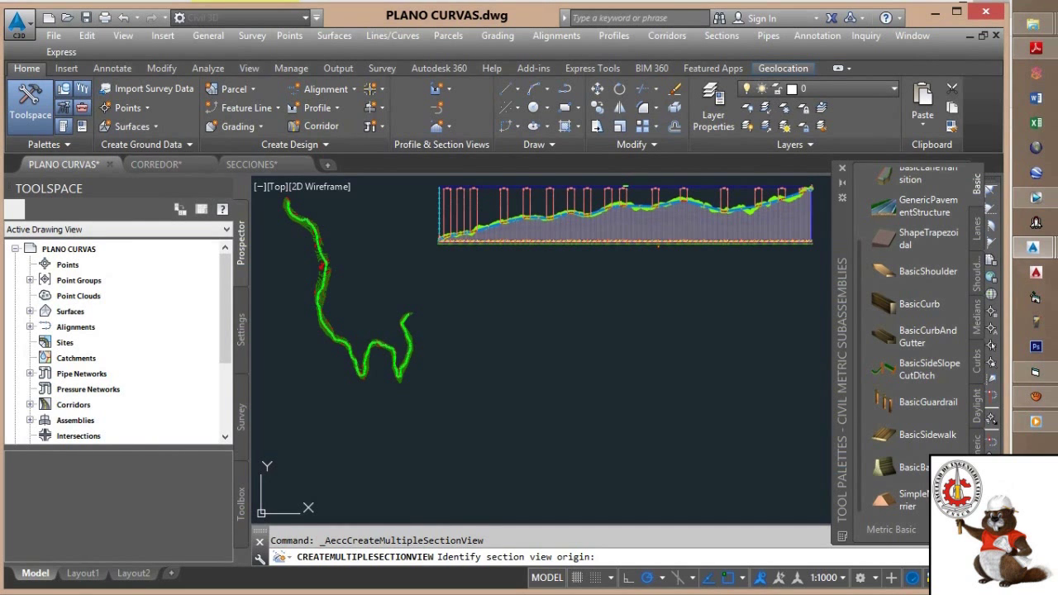
click(1036, 397)
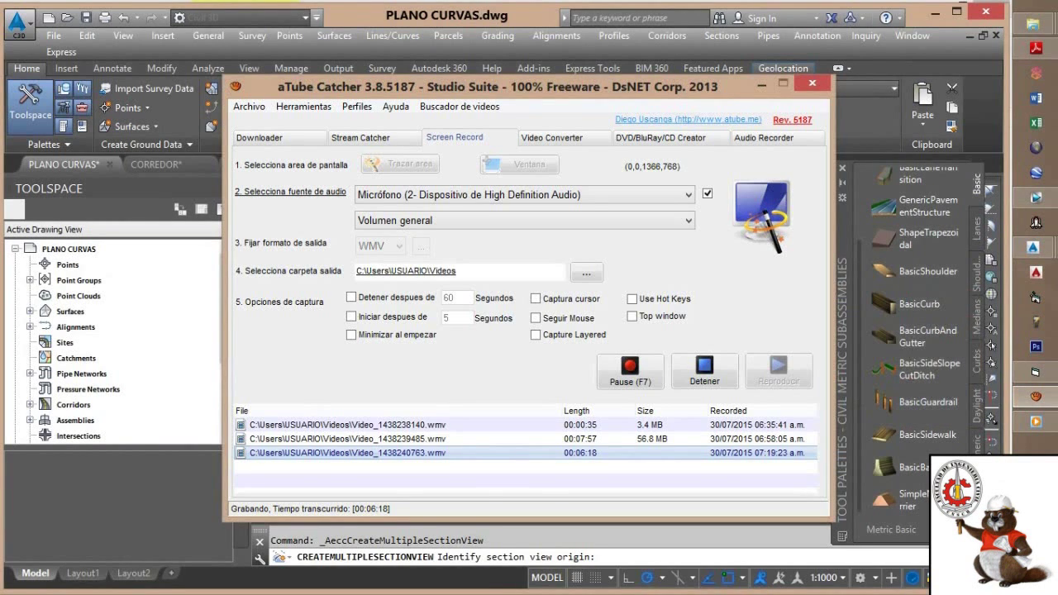
click(759, 84)
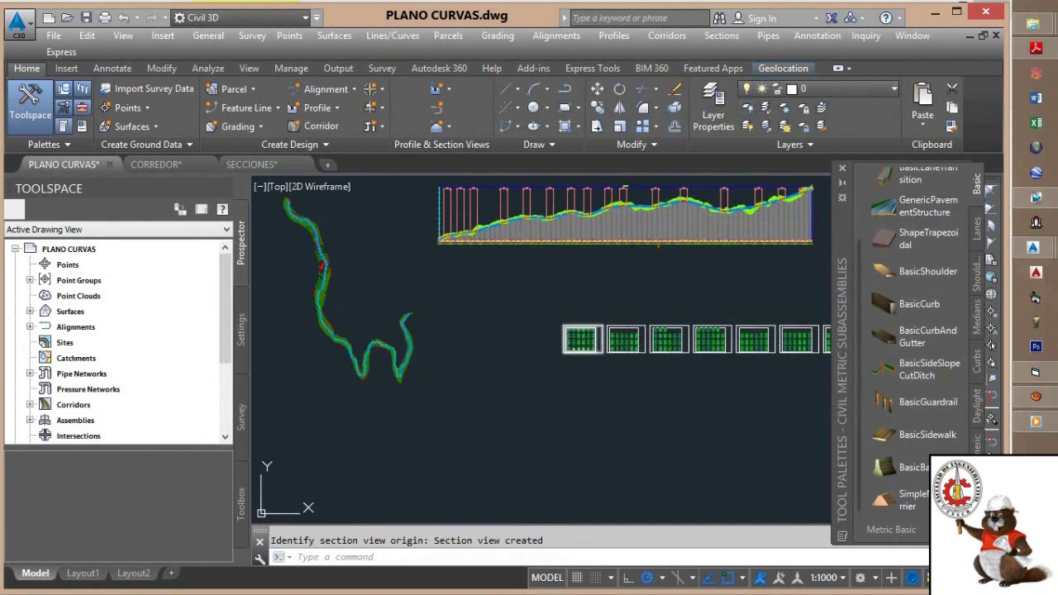
Regenerate the drawing with the row of new section sheets in view.
middle_drag(664, 300, 397, 297)
scroll(452, 289, down, 1)
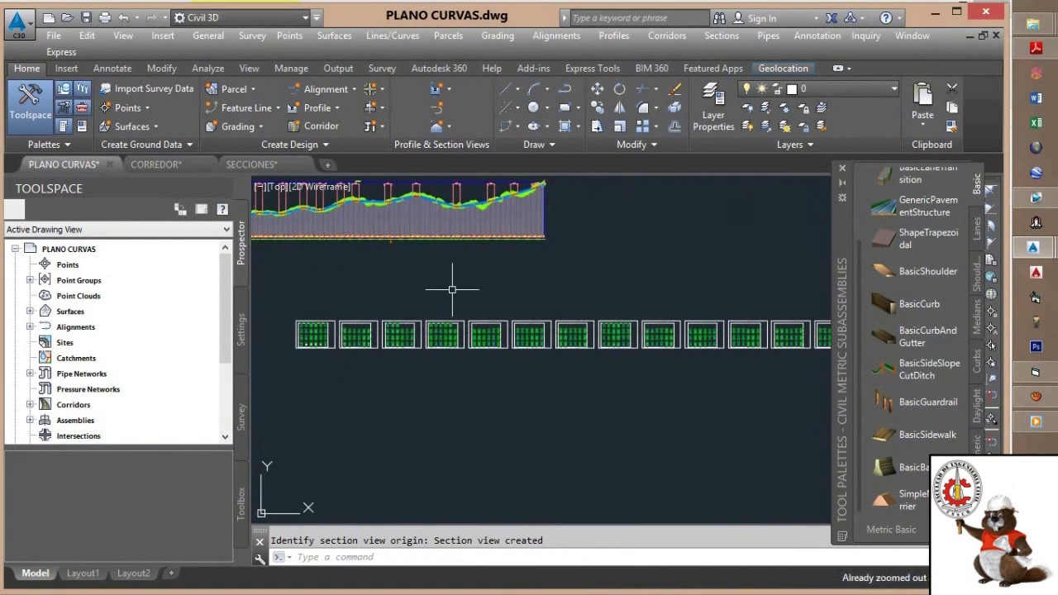
text(RE)
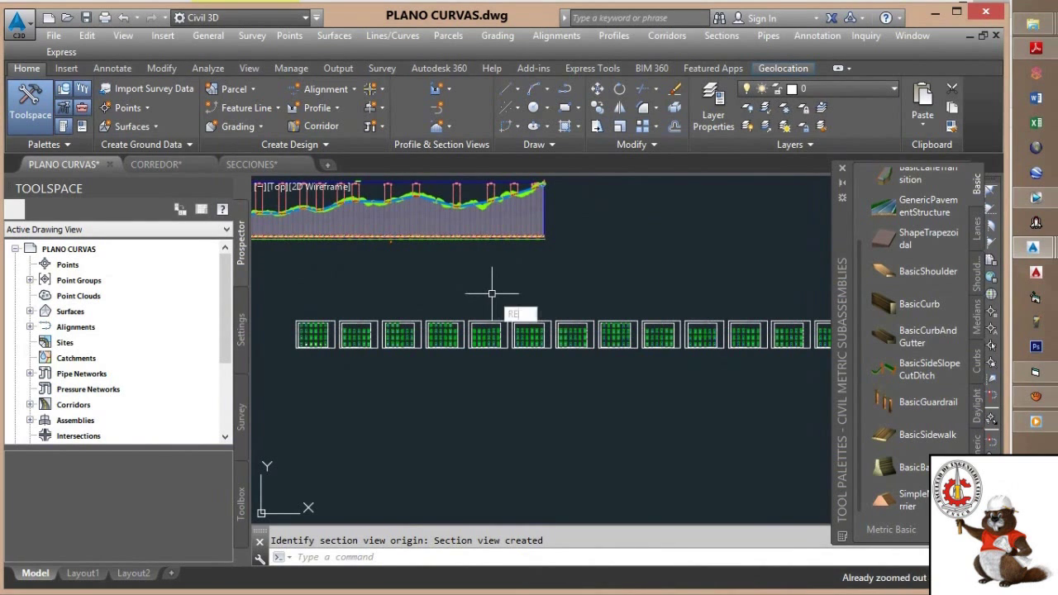
key(Return)
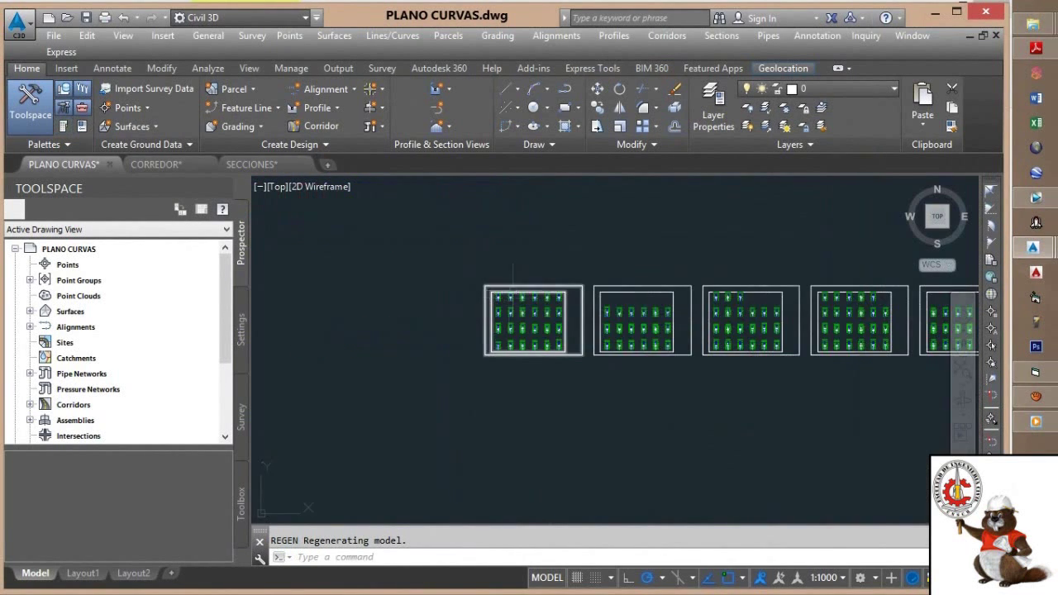
Examine the cross-section views on the sheets station by station, comparing the ground line with the road platform.
scroll(514, 290, up, 8)
scroll(487, 438, up, 5)
scroll(543, 343, down, 8)
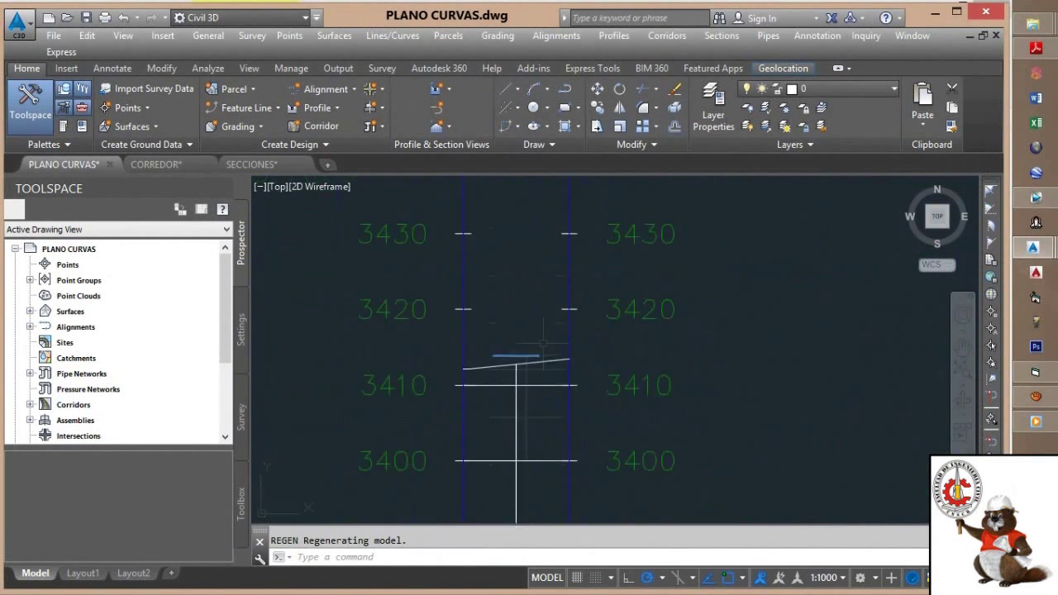
middle_drag(532, 380, 529, 221)
scroll(502, 424, up, 6)
scroll(595, 314, down, 6)
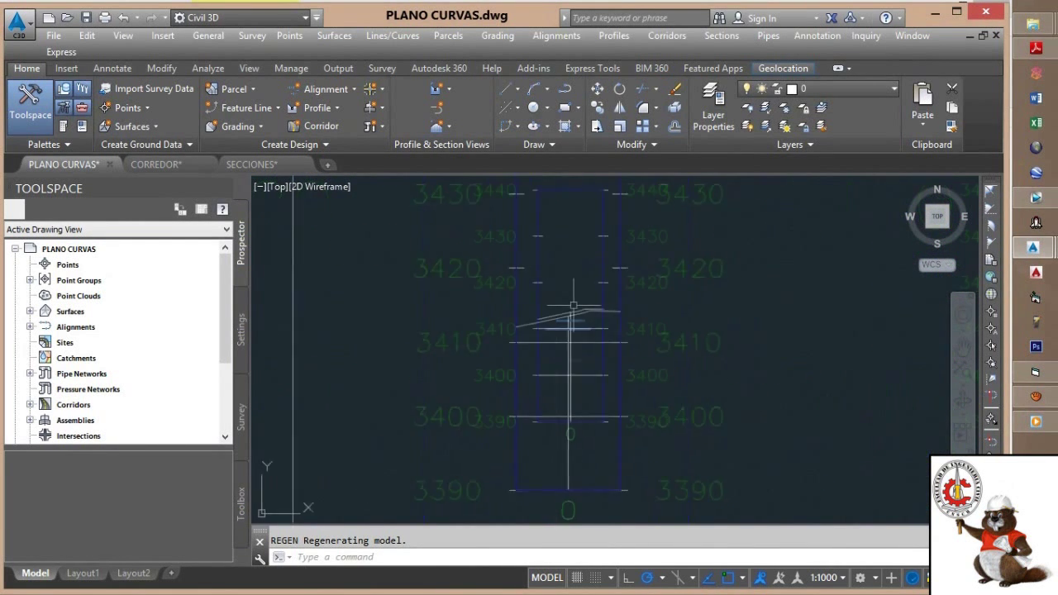
middle_drag(571, 267, 472, 449)
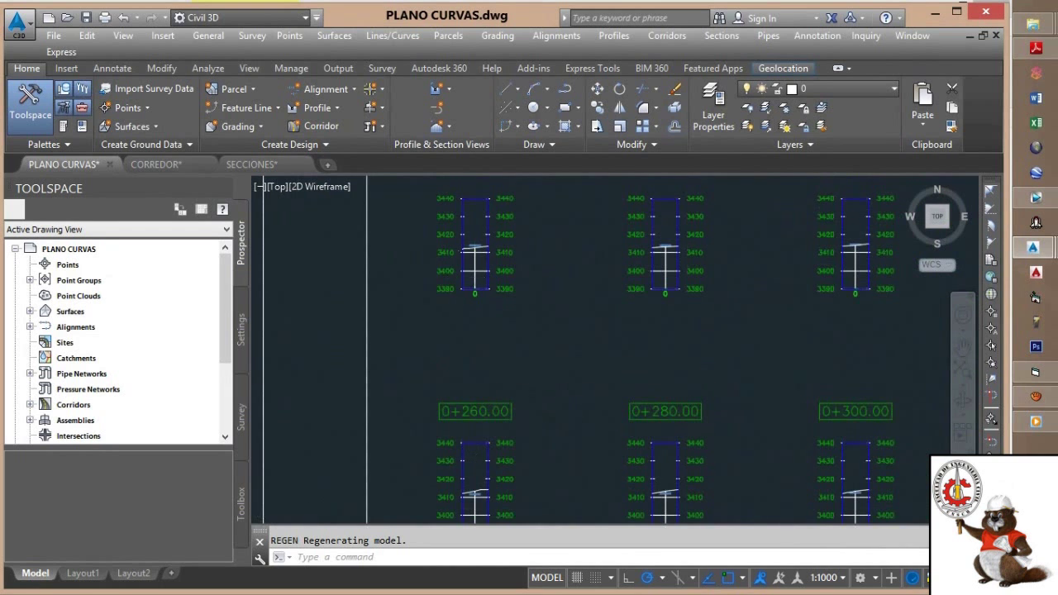
scroll(491, 238, up, 6)
scroll(496, 243, down, 4)
middle_drag(614, 260, 463, 280)
scroll(636, 285, up, 5)
scroll(726, 295, down, 8)
scroll(727, 295, down, 2)
middle_drag(719, 295, 520, 292)
scroll(637, 359, up, 6)
middle_drag(641, 359, 675, 275)
scroll(618, 414, up, 8)
scroll(595, 477, up, 5)
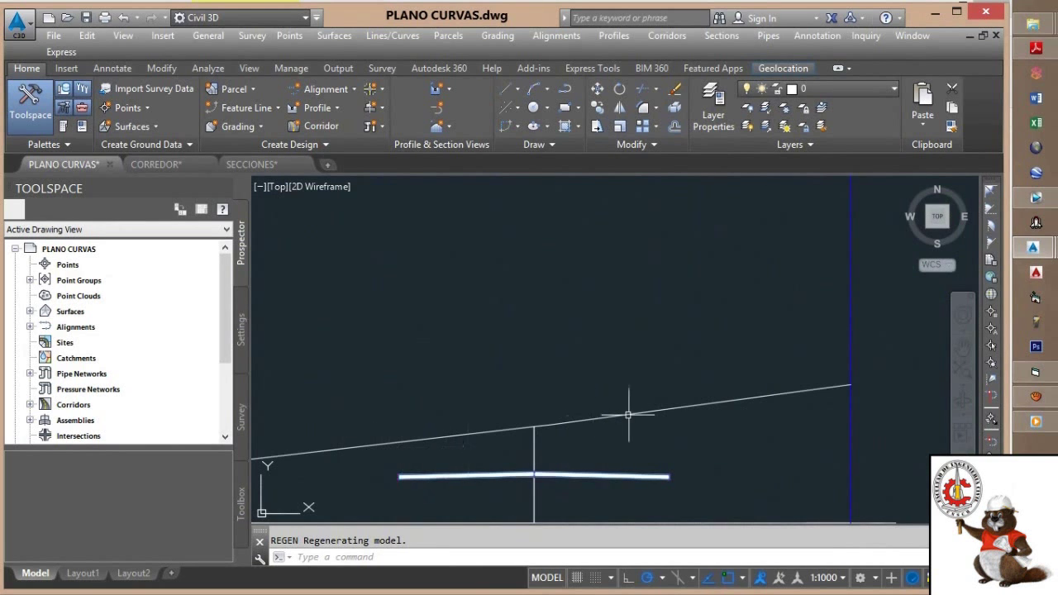
scroll(666, 451, down, 12)
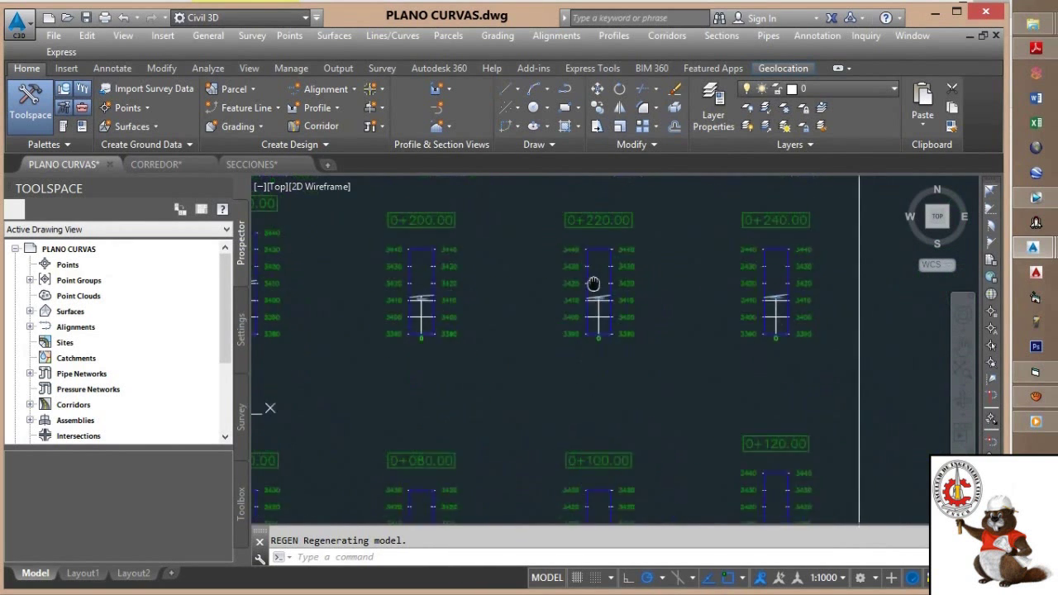
Examine the first section sheets in the row, checking one section's road platform against its ground line up close.
scroll(614, 297, down, 5)
scroll(567, 319, up, 5)
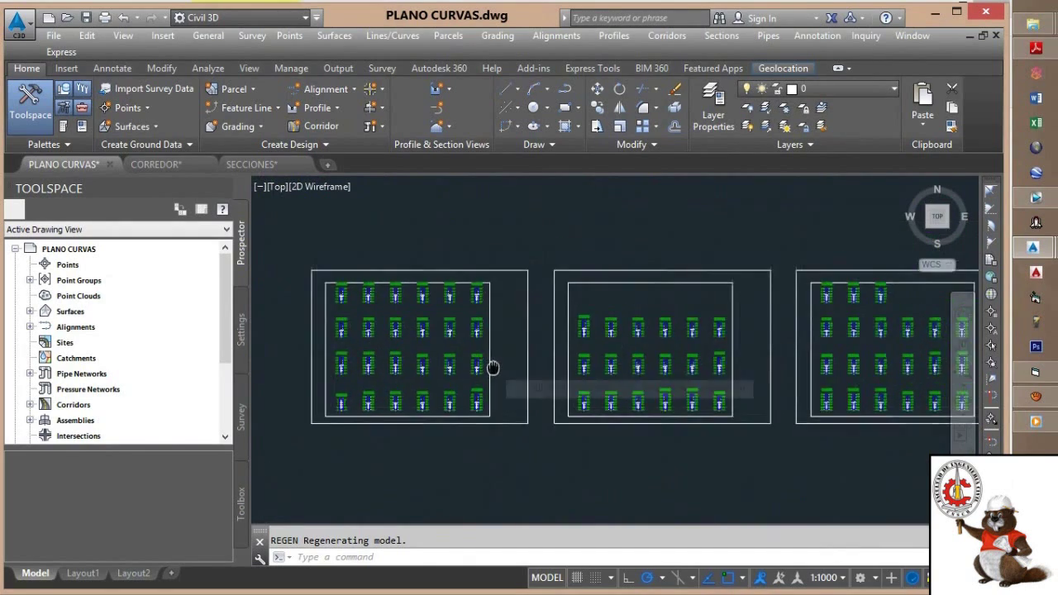
scroll(671, 347, down, 3)
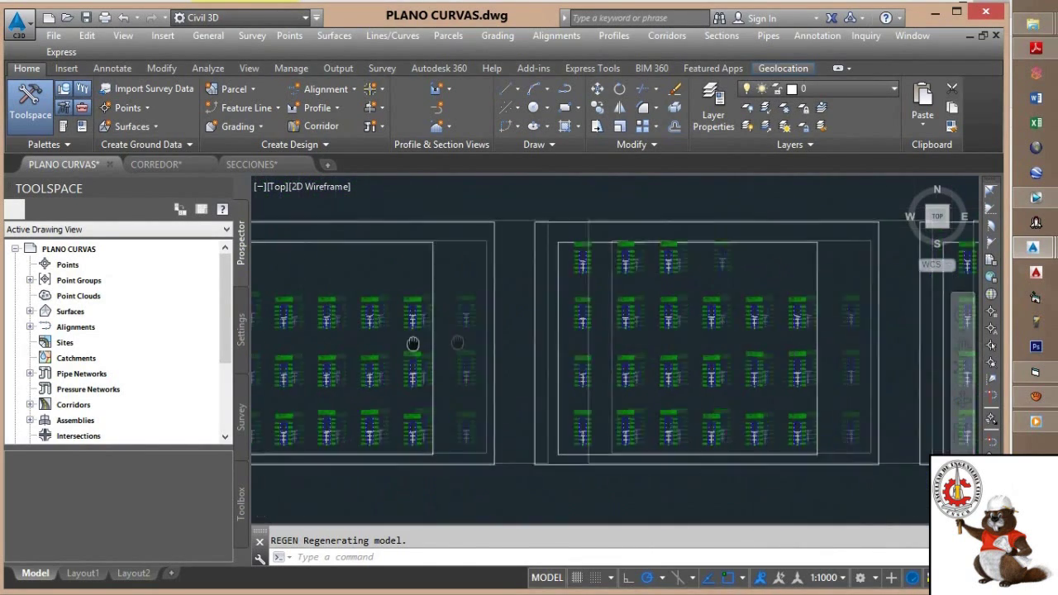
scroll(649, 349, down, 2)
scroll(517, 361, up, 2)
scroll(463, 361, down, 4)
scroll(574, 353, up, 4)
middle_drag(574, 355, 493, 356)
middle_drag(773, 352, 585, 353)
scroll(618, 351, up, 6)
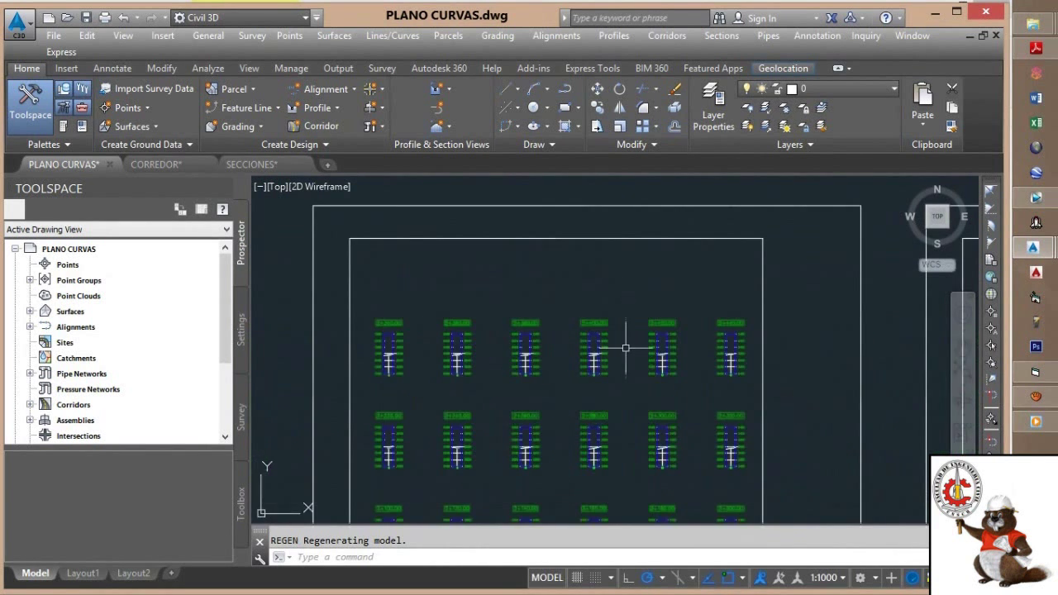
scroll(585, 360, up, 10)
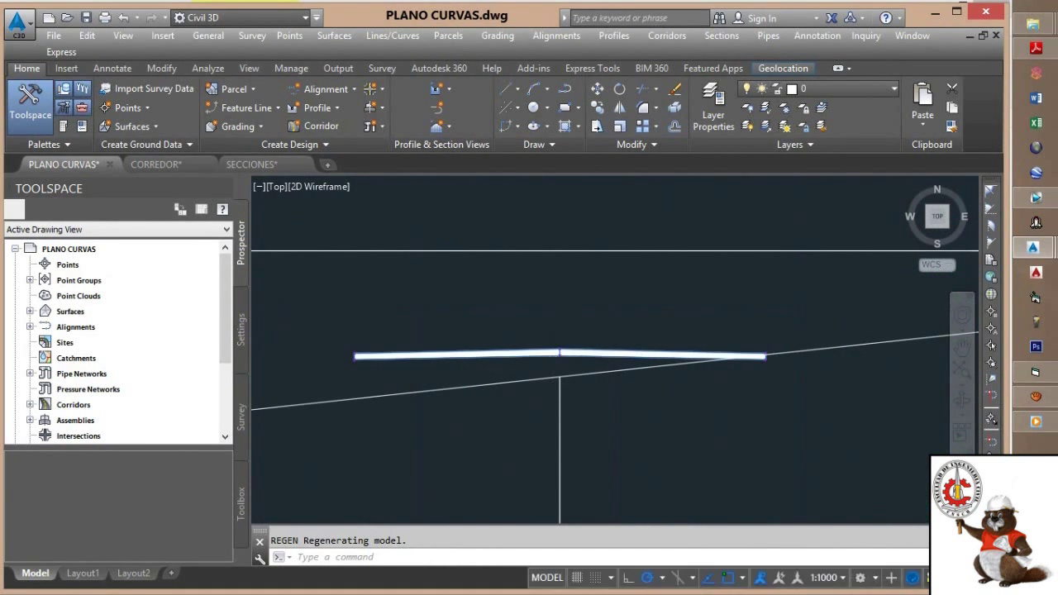
scroll(554, 353, down, 10)
scroll(588, 337, down, 3)
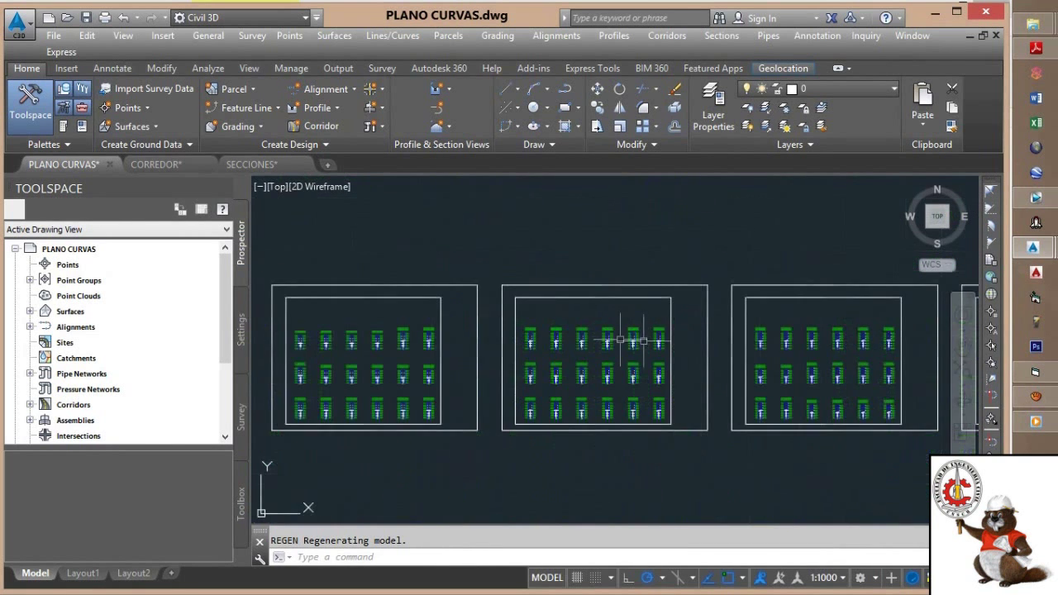
Examine the sections at stations 4+280 and 4+300, comparing platform and ground elevations, and look over the sheets that follow.
middle_drag(522, 344, 537, 347)
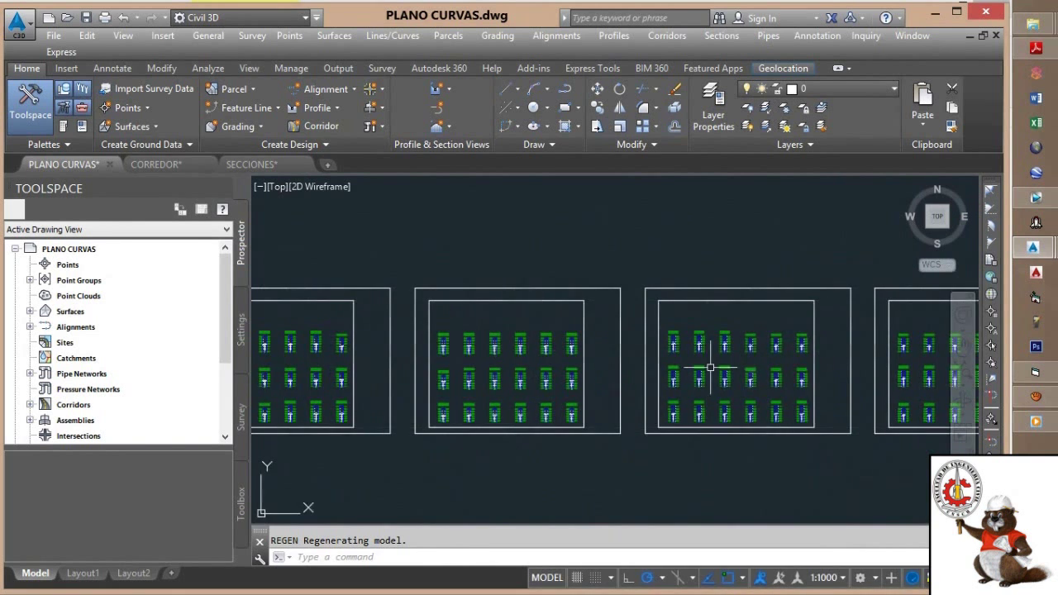
scroll(710, 366, up, 8)
scroll(699, 245, up, 4)
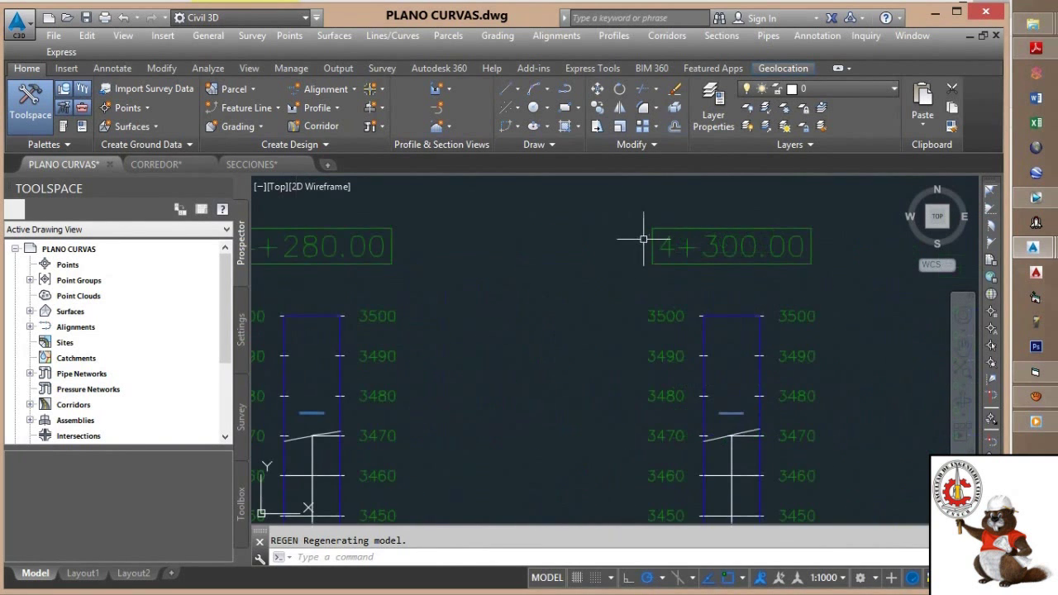
scroll(731, 439, up, 3)
middle_drag(736, 437, 619, 303)
scroll(653, 326, down, 4)
scroll(666, 319, down, 12)
middle_drag(727, 341, 463, 340)
middle_drag(664, 341, 475, 342)
middle_drag(765, 335, 501, 332)
middle_drag(733, 332, 723, 331)
scroll(815, 330, up, 6)
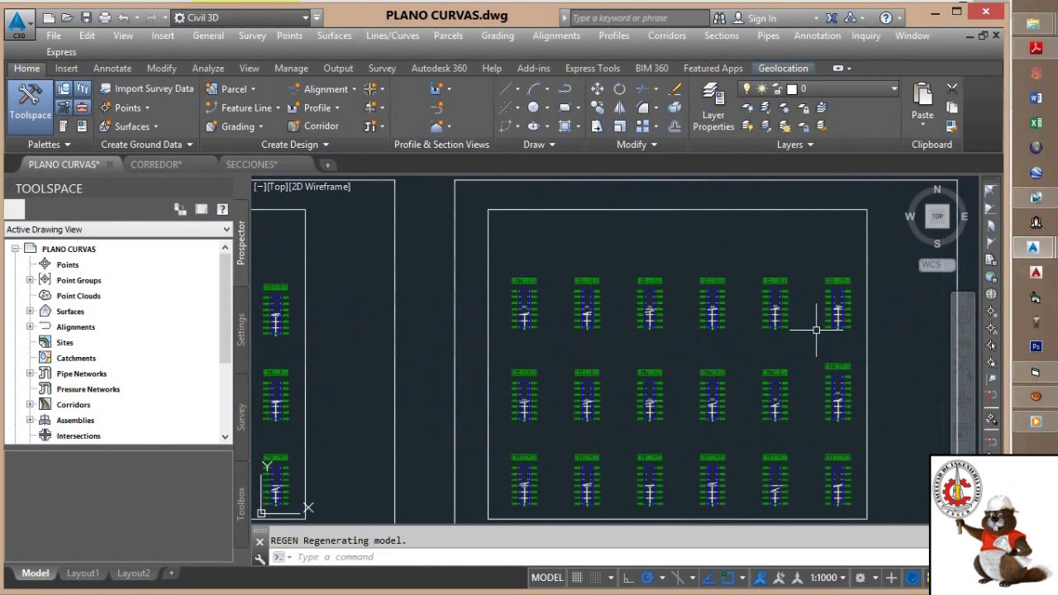
Review the complete row of section sheets beside the alignment and profile view, and inspect the sections between 0+640 and 0+820.
scroll(816, 329, down, 5)
middle_drag(815, 329, 803, 329)
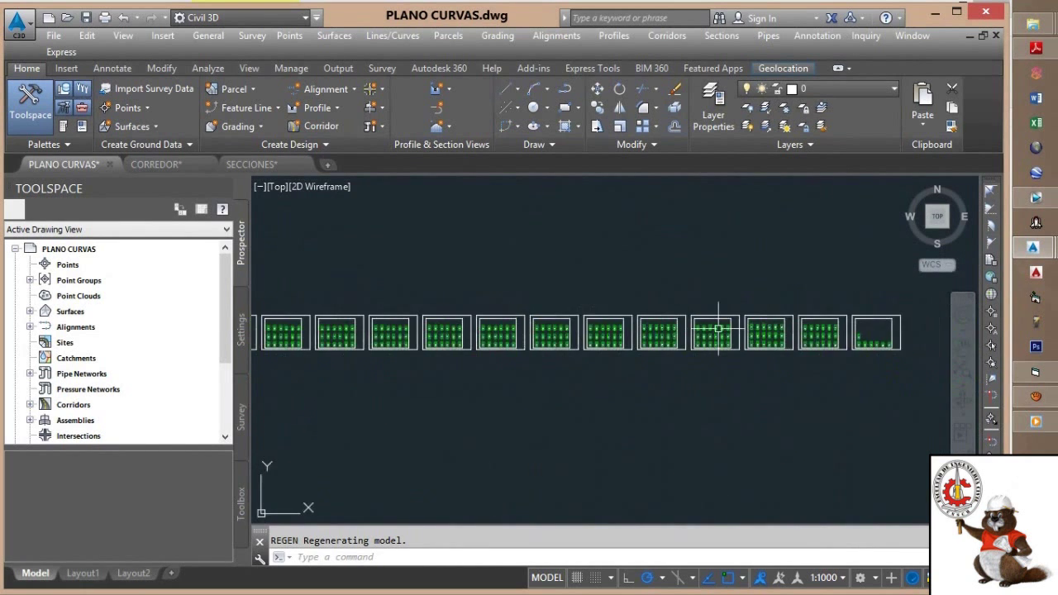
middle_drag(480, 335, 652, 352)
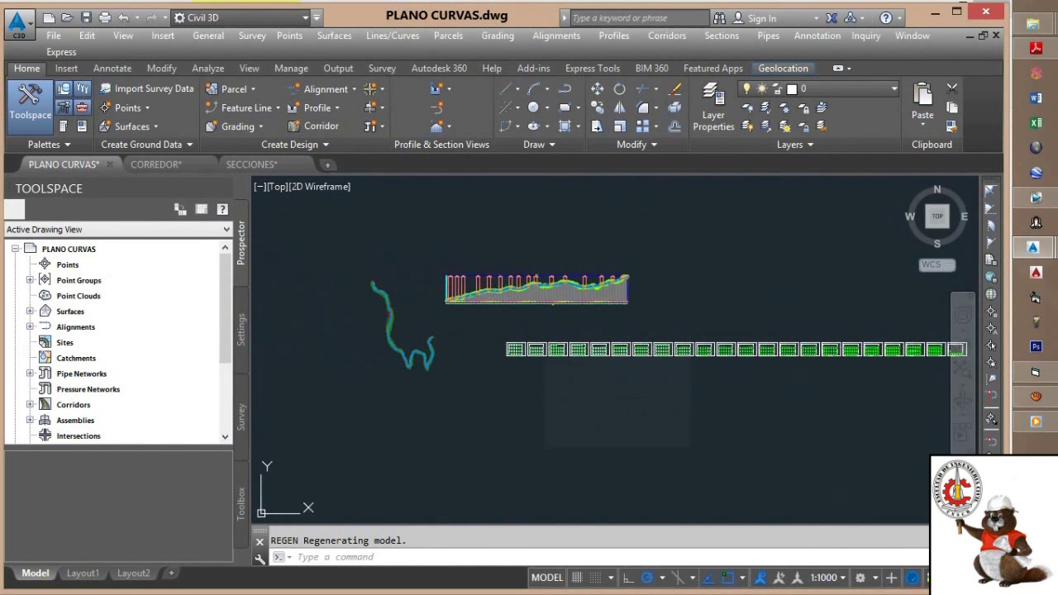
scroll(519, 348, up, 5)
scroll(486, 401, up, 6)
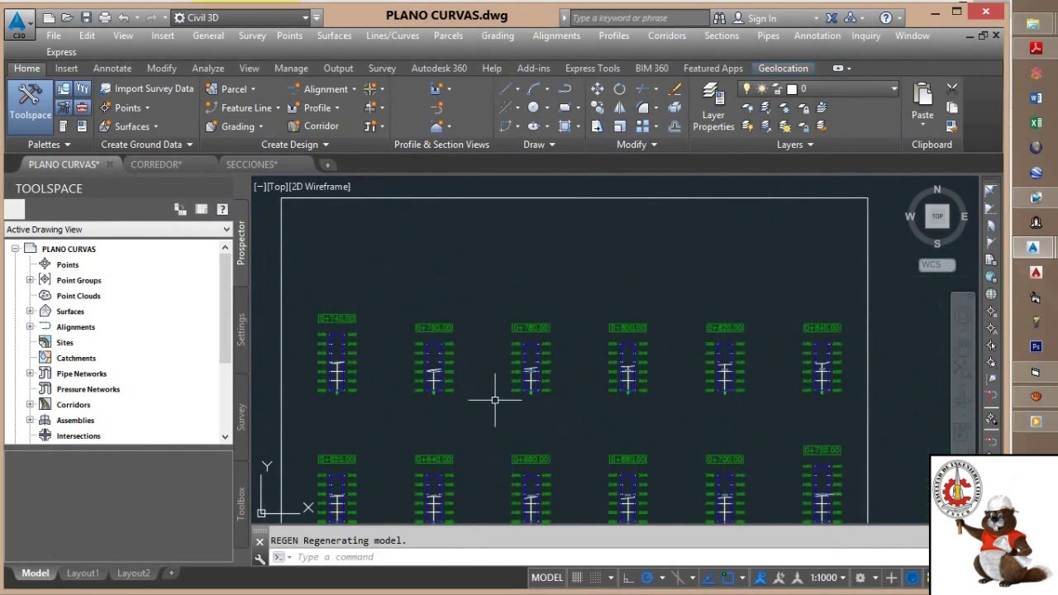
scroll(529, 342, up, 5)
scroll(528, 340, down, 2)
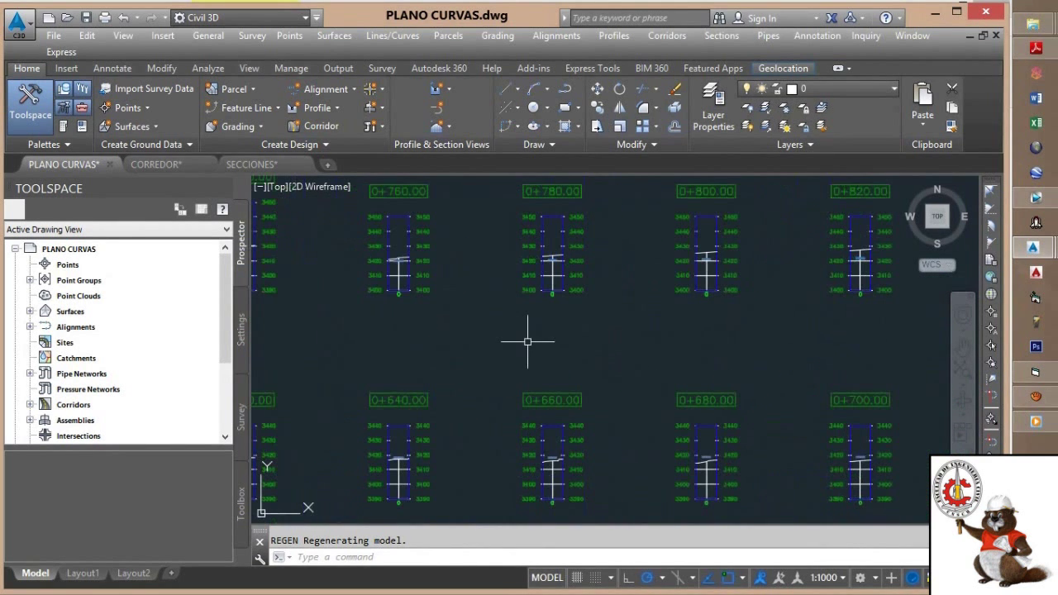